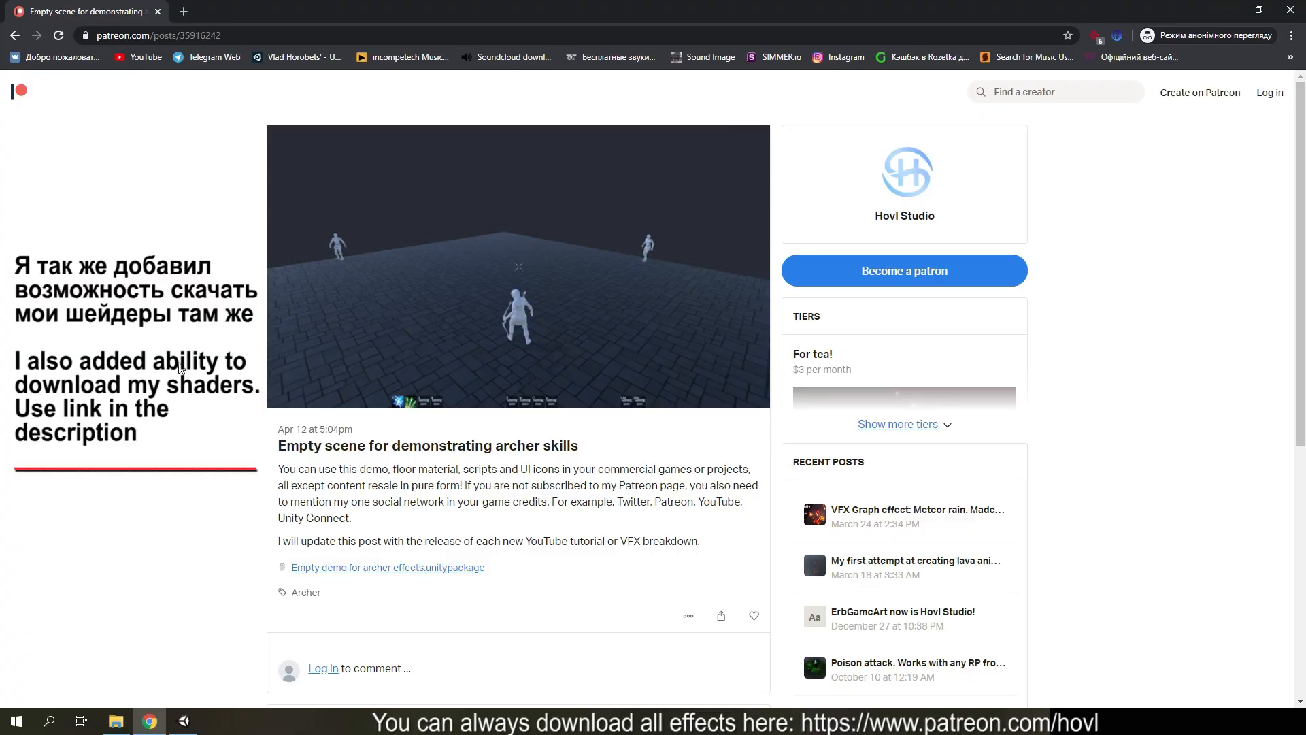
left_click(238, 35)
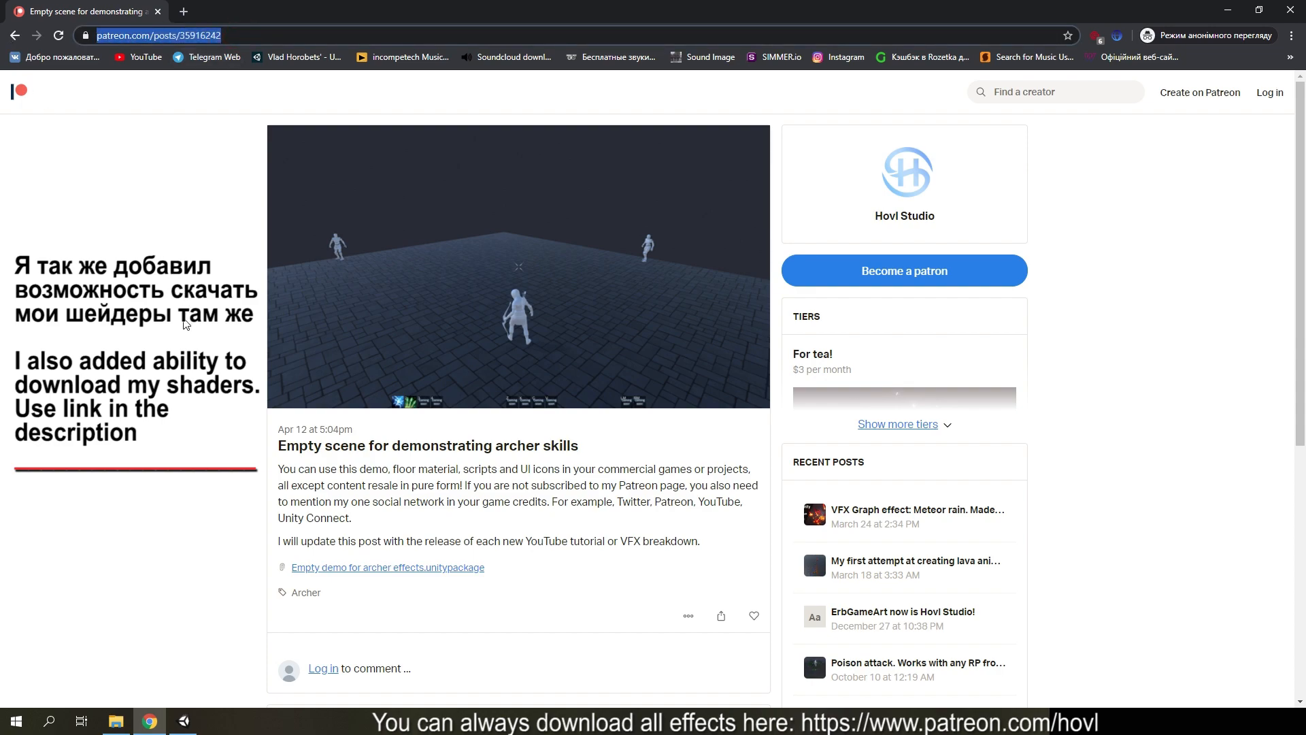
left_click(184, 325)
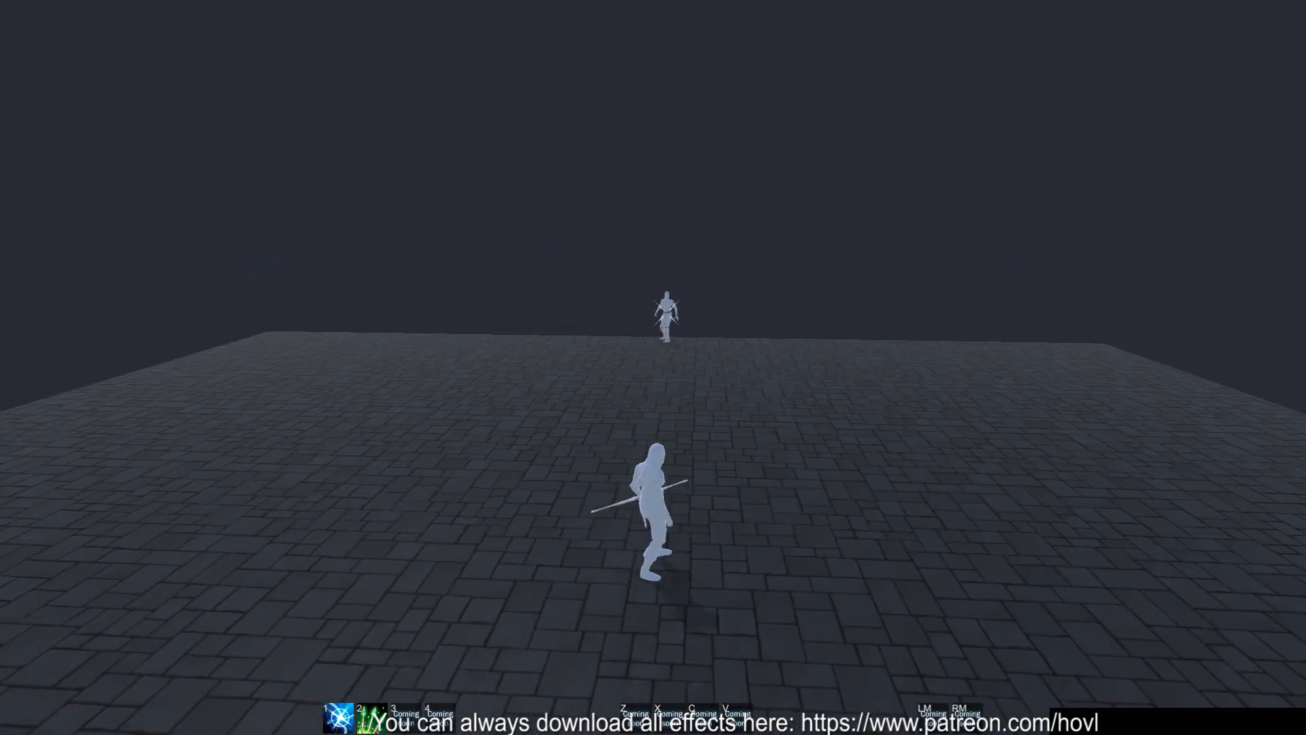
Demonstrate the archer's first and second skills in the running demo scene, moving the archer between casts
key("1")
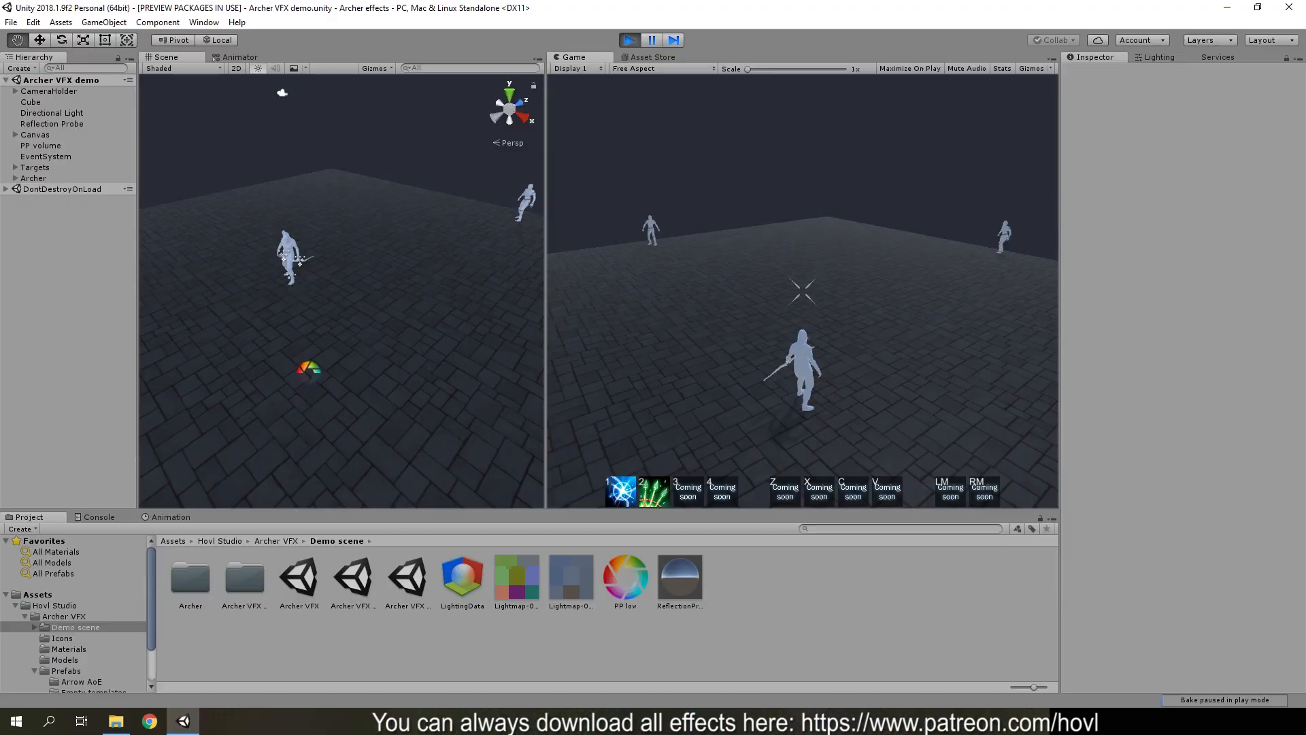
key("2")
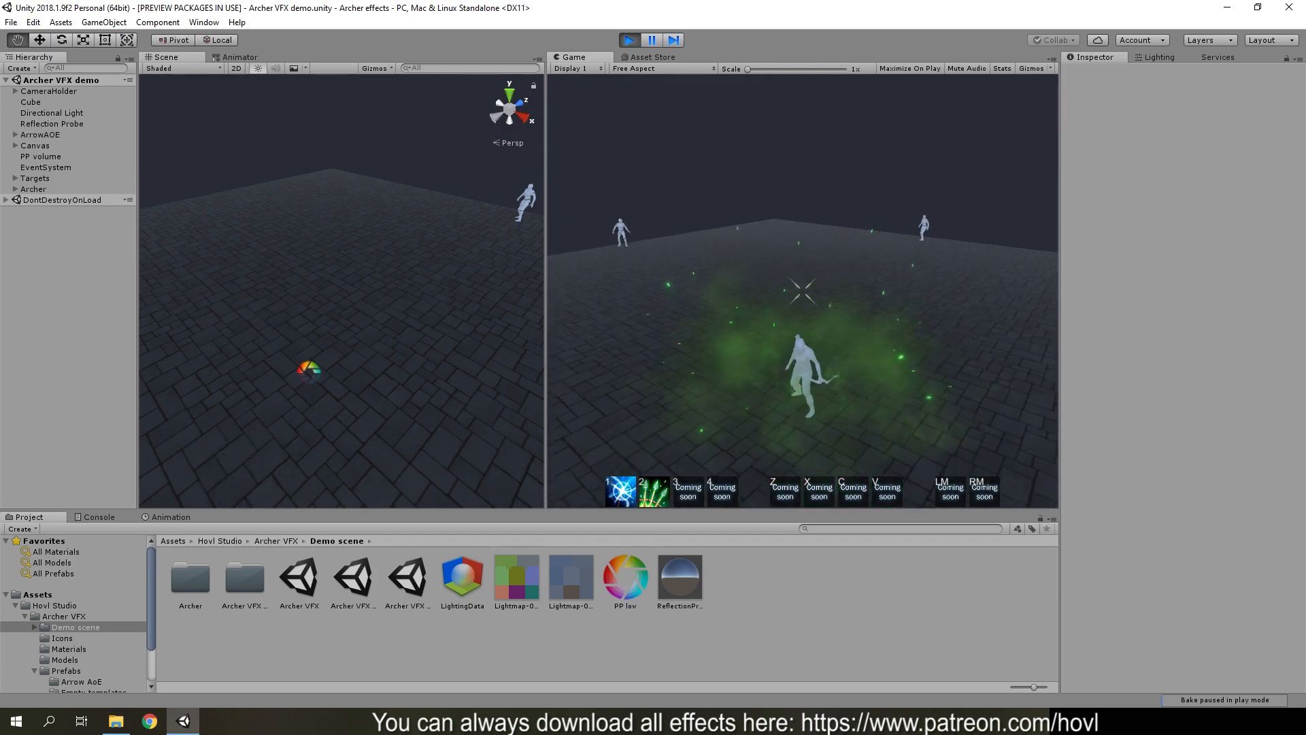
key("w")
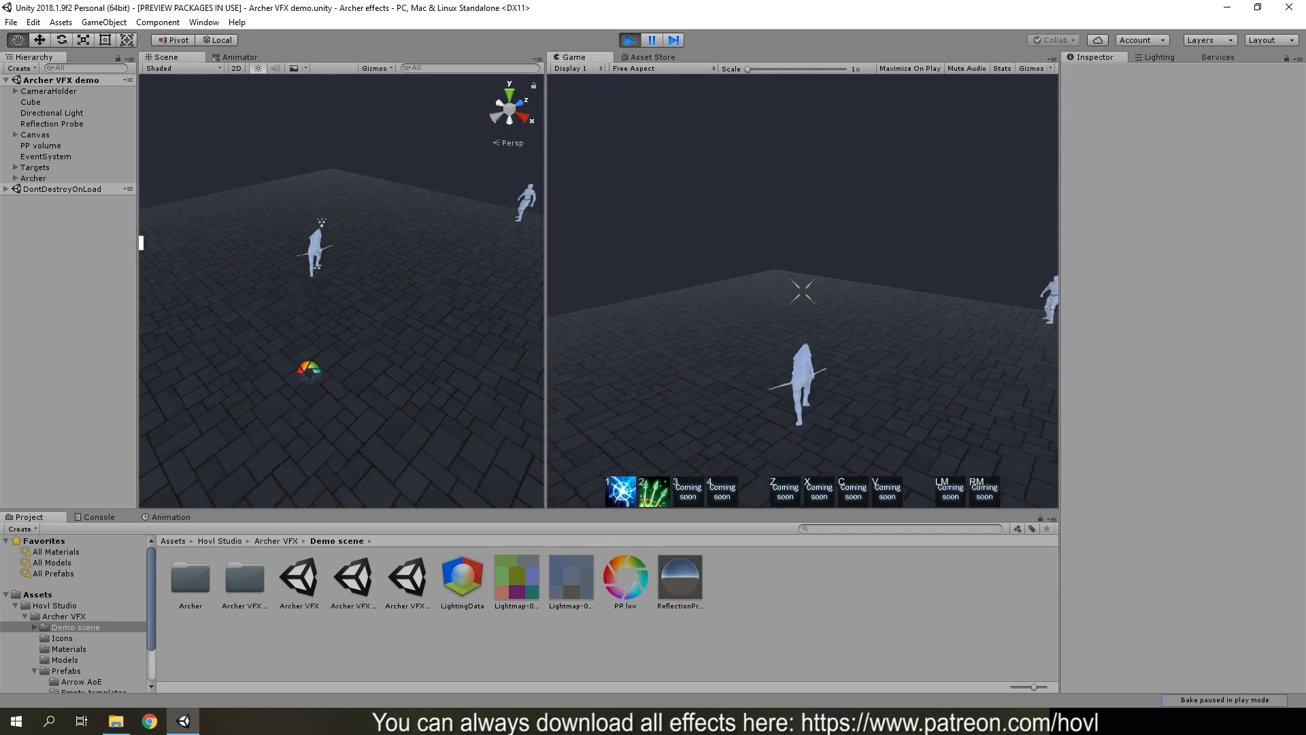
key("w")
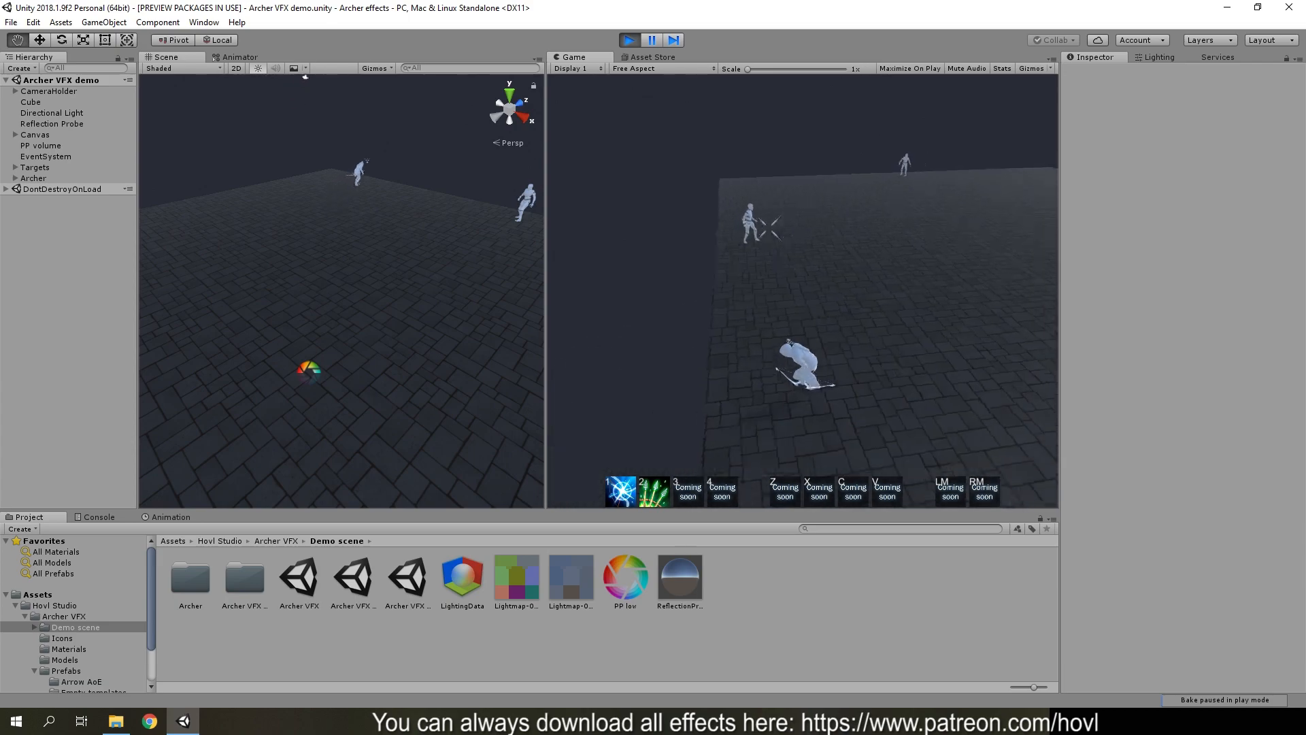
key("2")
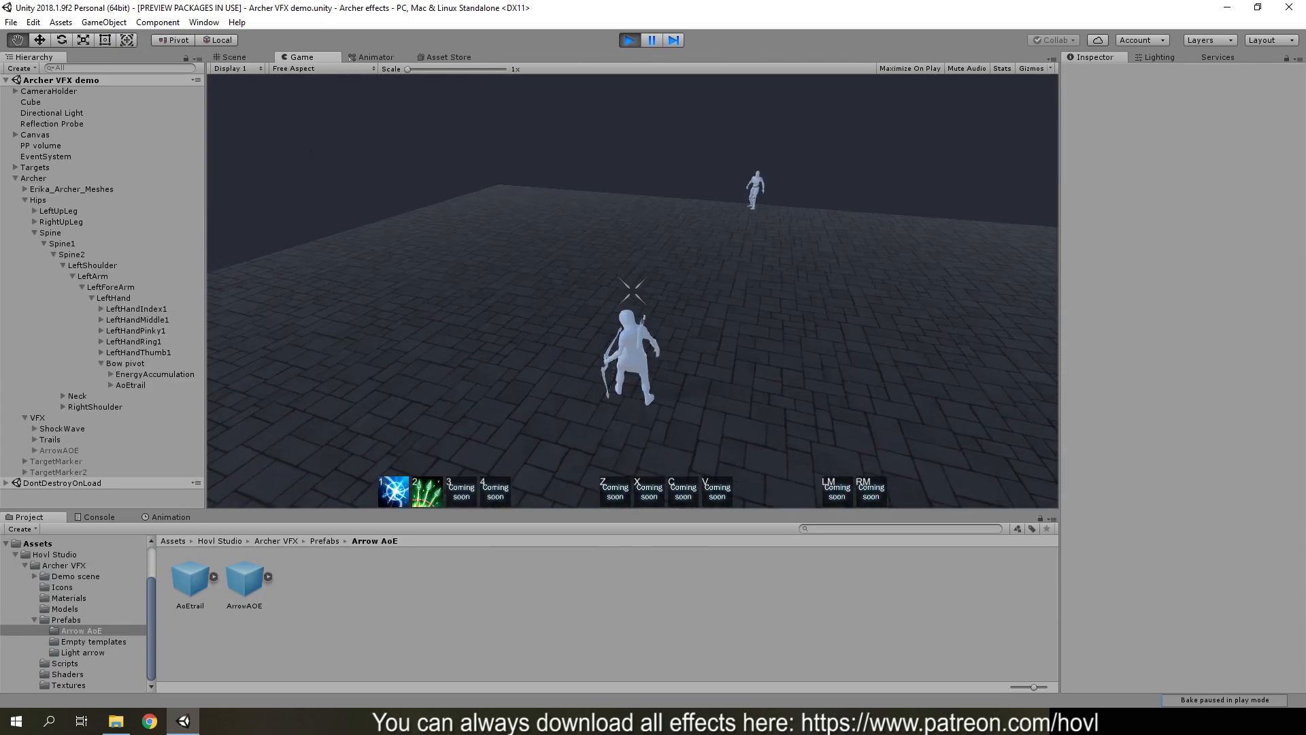
key("2")
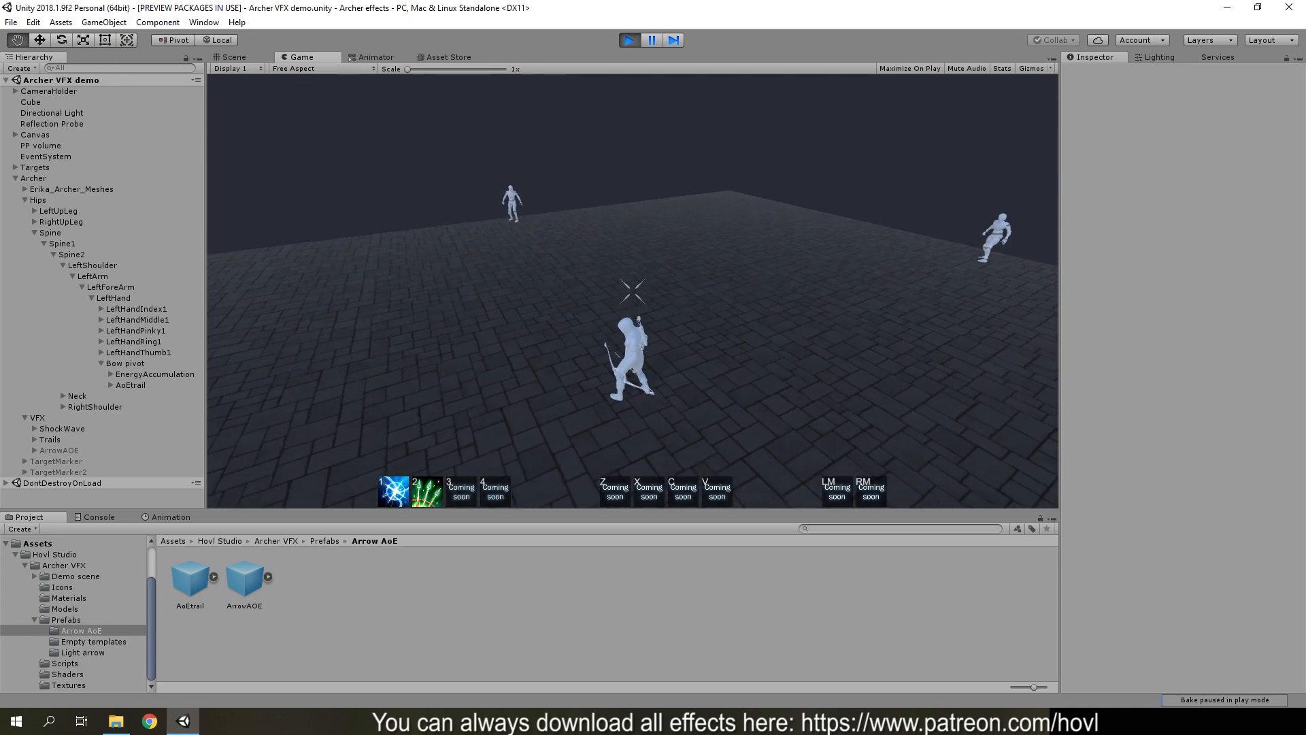
key("2")
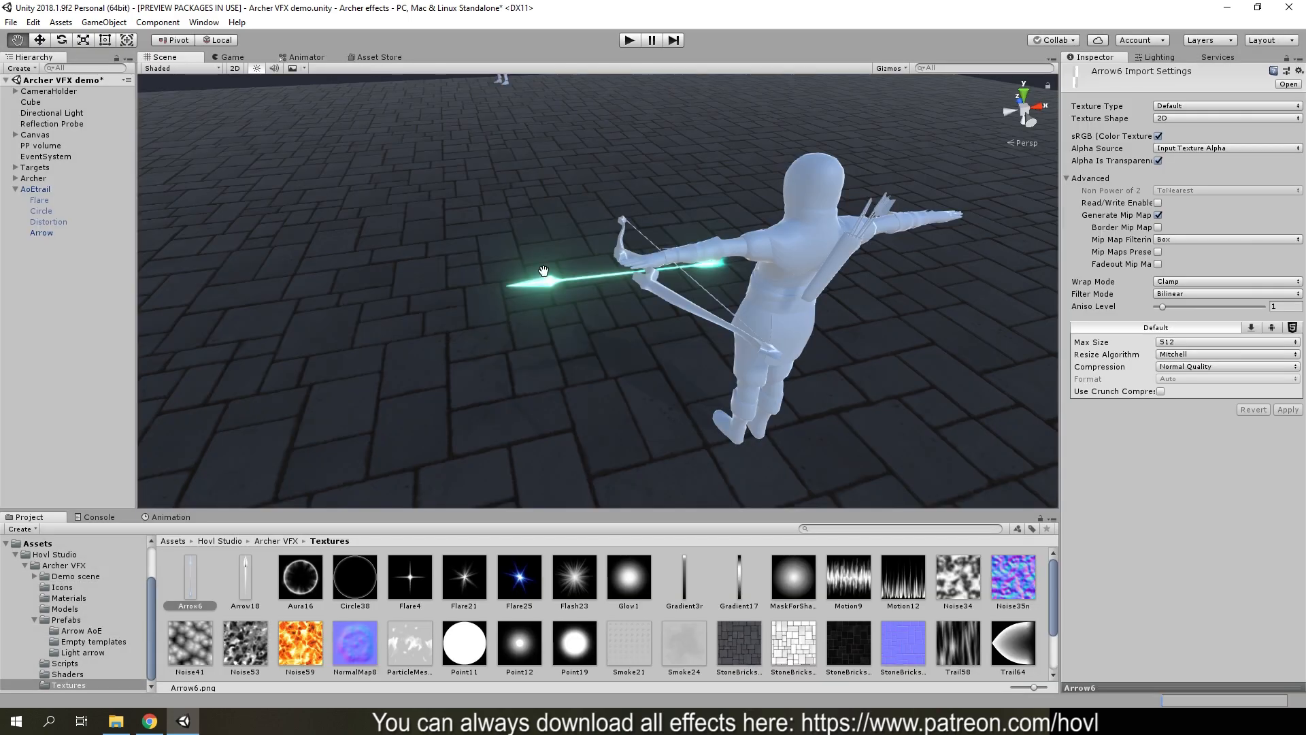
Select the Arrow particle system under AoEtrail and replay its effect beside the archer's bow
left_click_drag(549, 300, 582, 297, "alt")
scroll(577, 271, "up", 5)
scroll(578, 272, "down", 4)
left_click(60, 236)
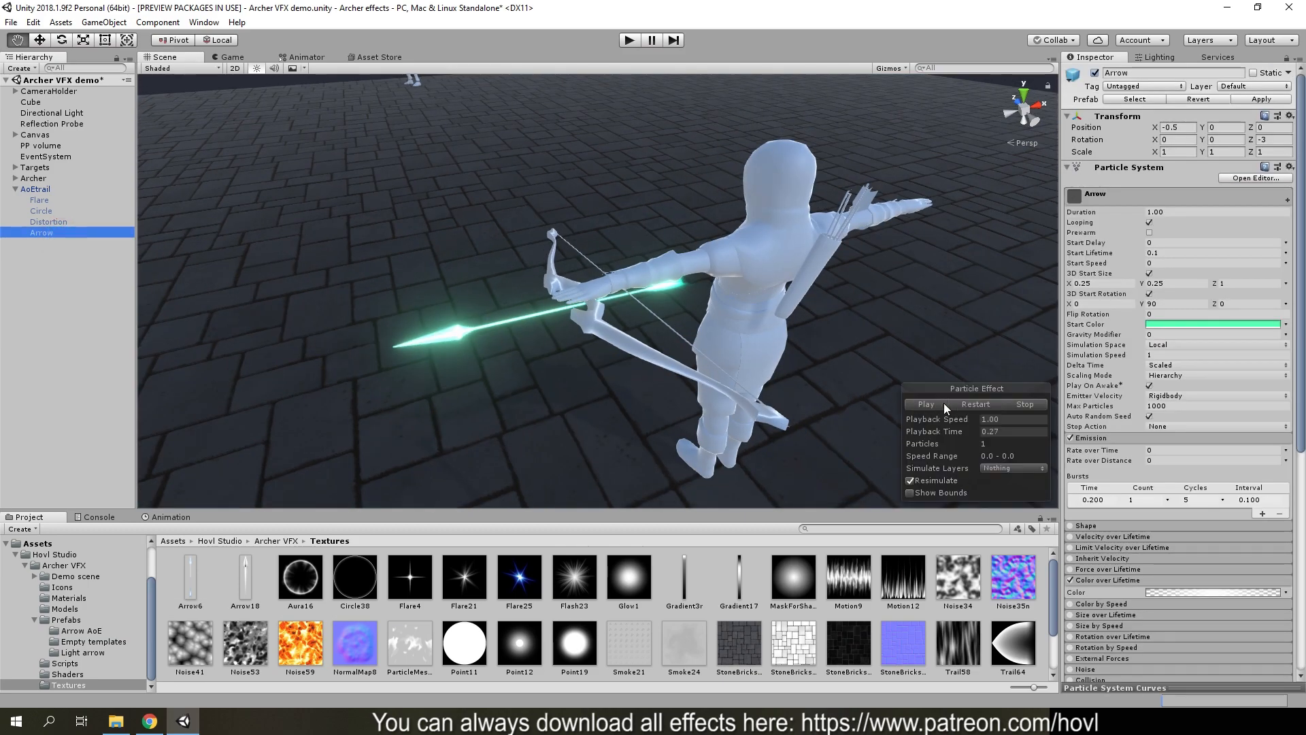
left_click(958, 403)
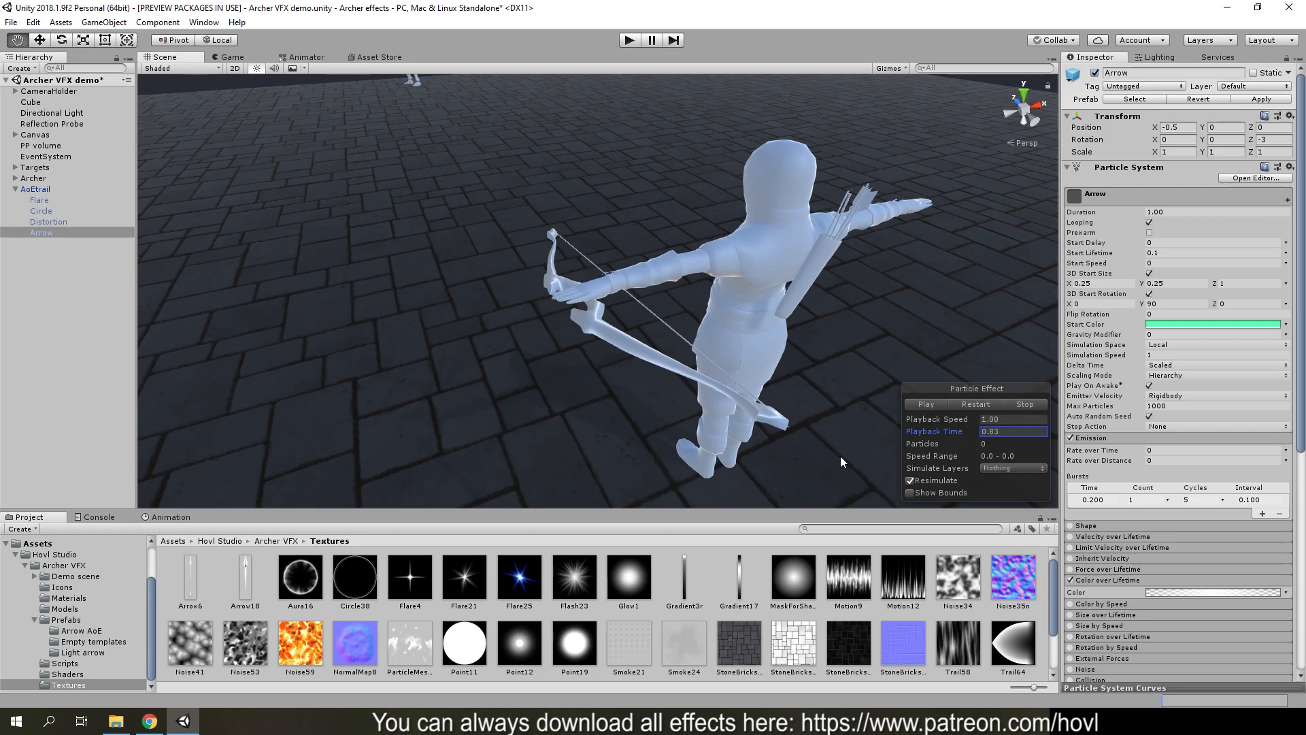
Examine the Color over Lifetime gradient of the Arrow particle system
scroll(1278, 462, "down", 5)
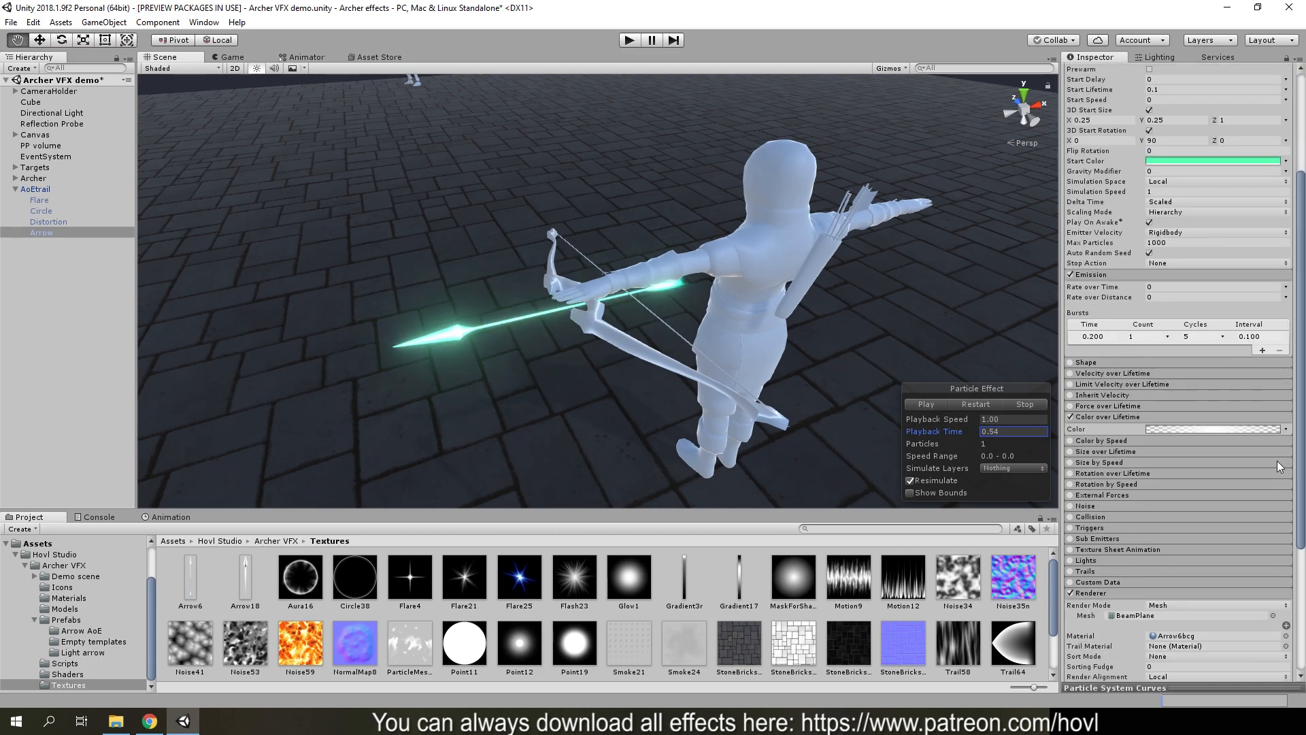
left_click(1161, 429)
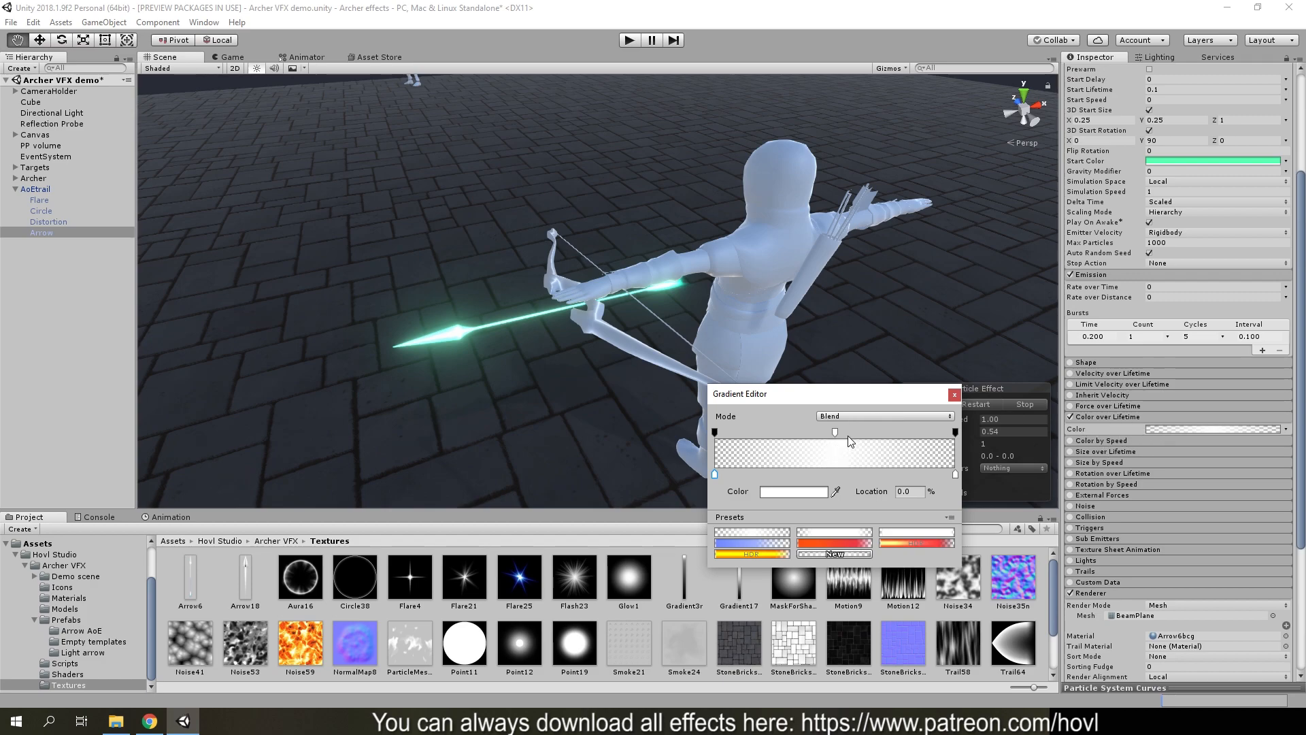
left_click(954, 395)
Locate the BeamPlane mesh used by Arrow and place the BeamMesh model in the scene at Y position 1
scroll(625, 324, "down", 3)
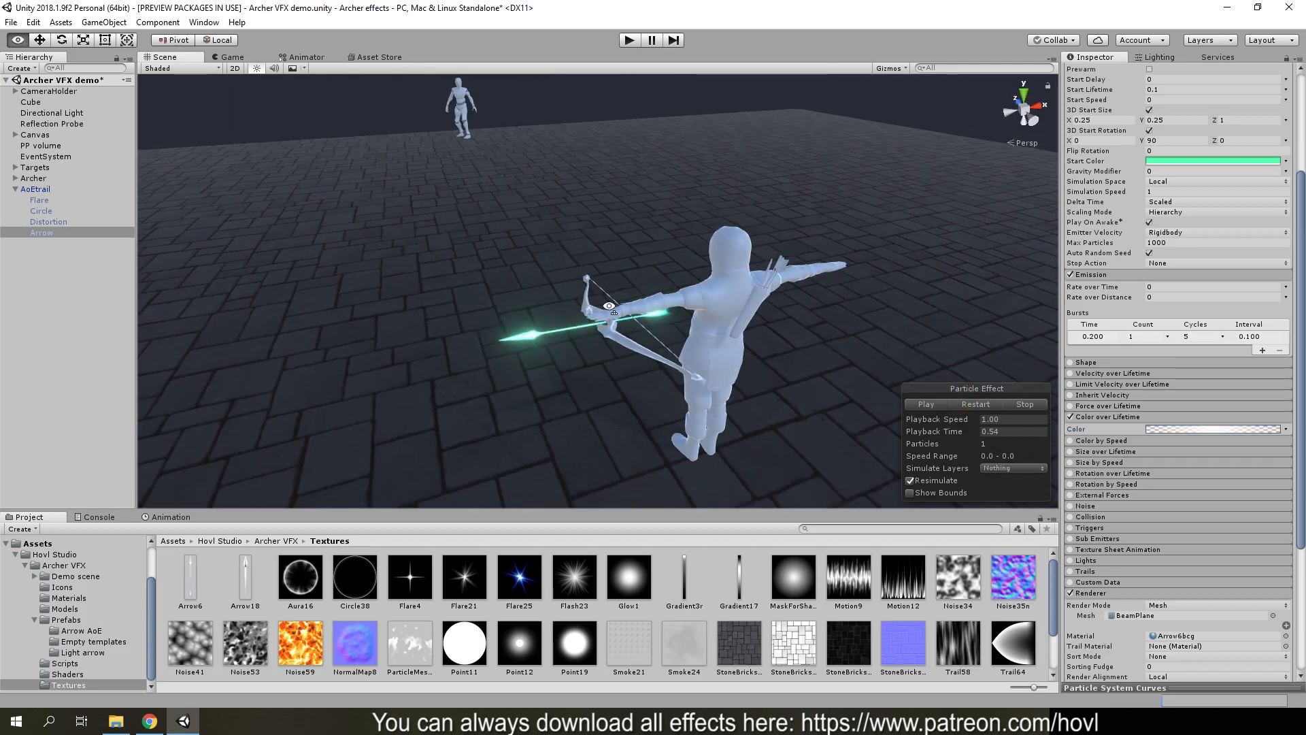
left_click(1142, 616)
left_click_drag(213, 582, 401, 323)
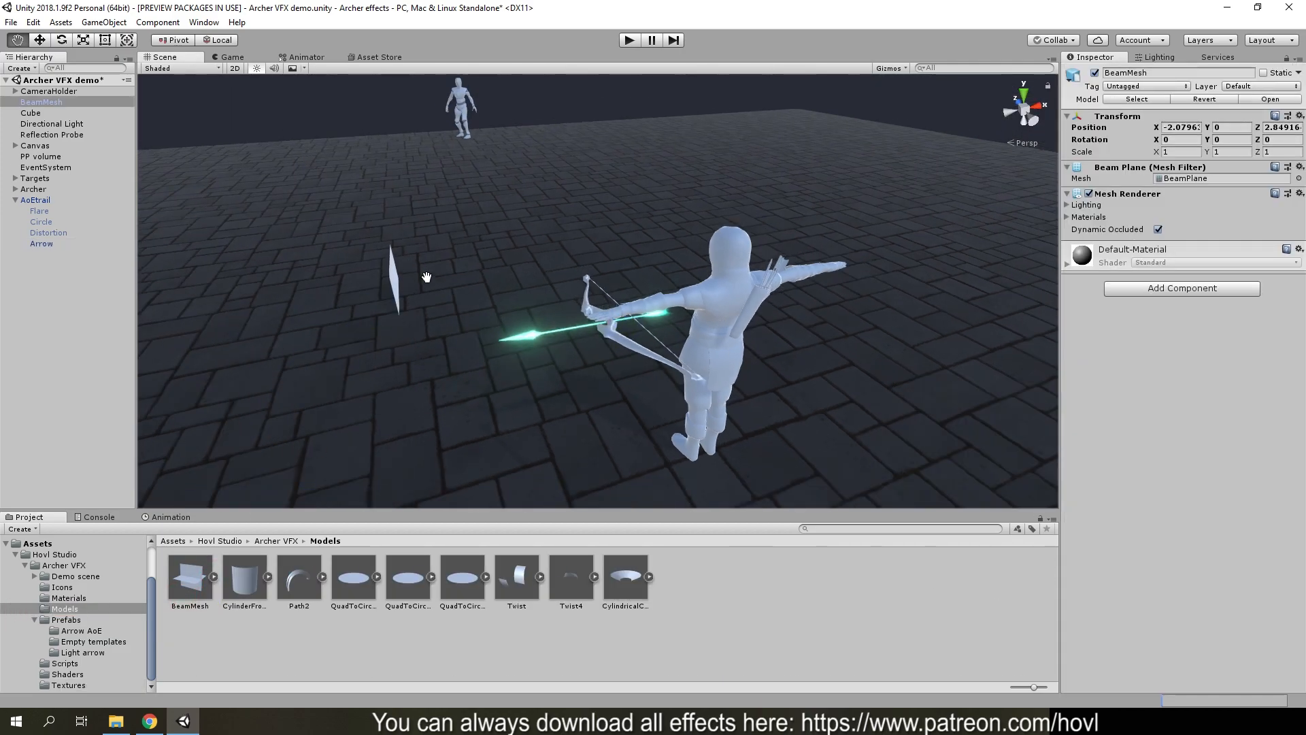
type("1")
right_click_drag(516, 227, 338, 213)
key("w")
right_click_drag(700, 217, 555, 205)
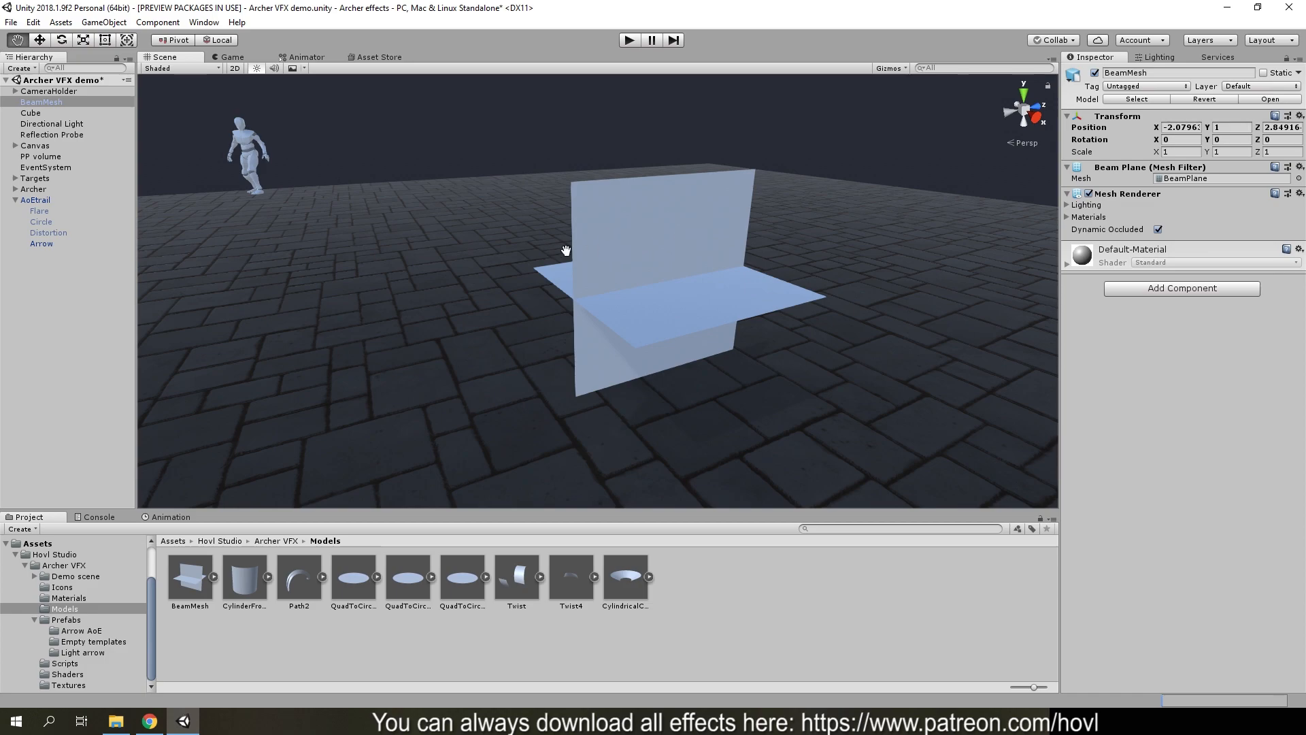
right_click_drag(639, 233, 393, 254)
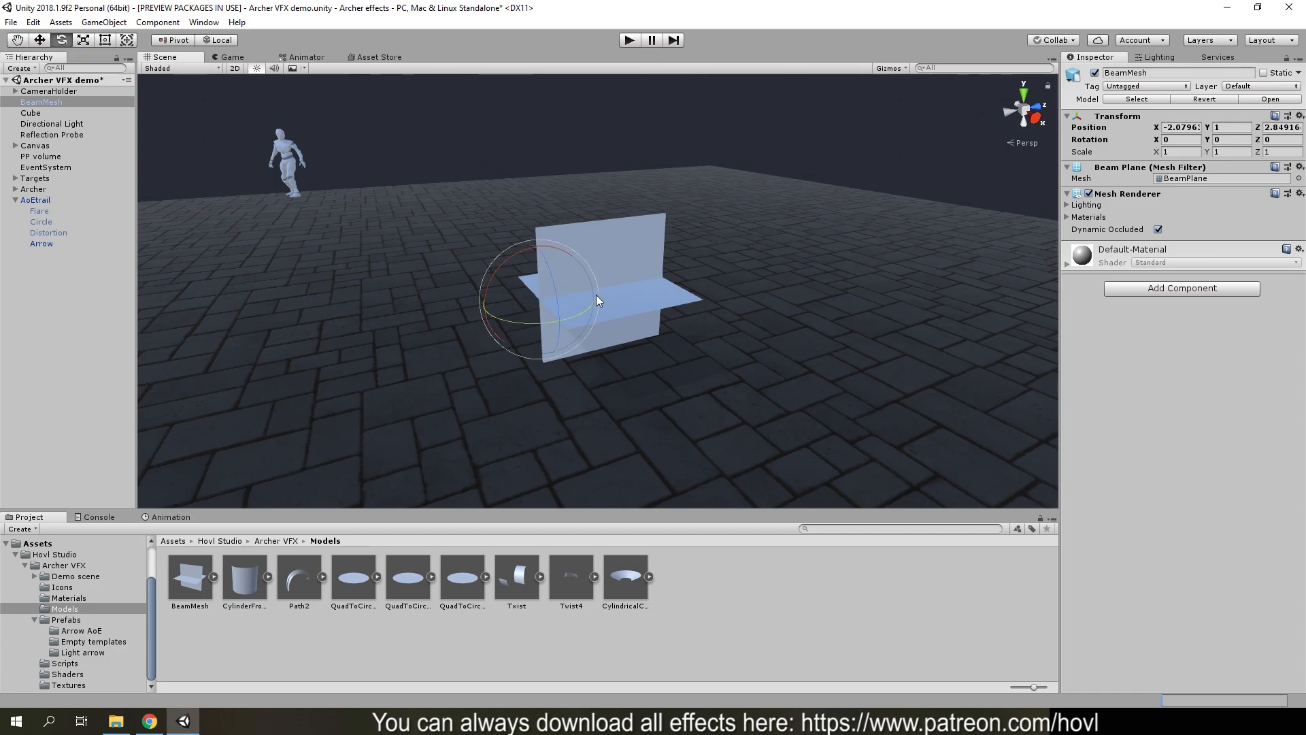
Try scaling the BeamMesh model and delete it from the scene
key("r")
left_click_drag(587, 291, 923, 343)
key("Delete")
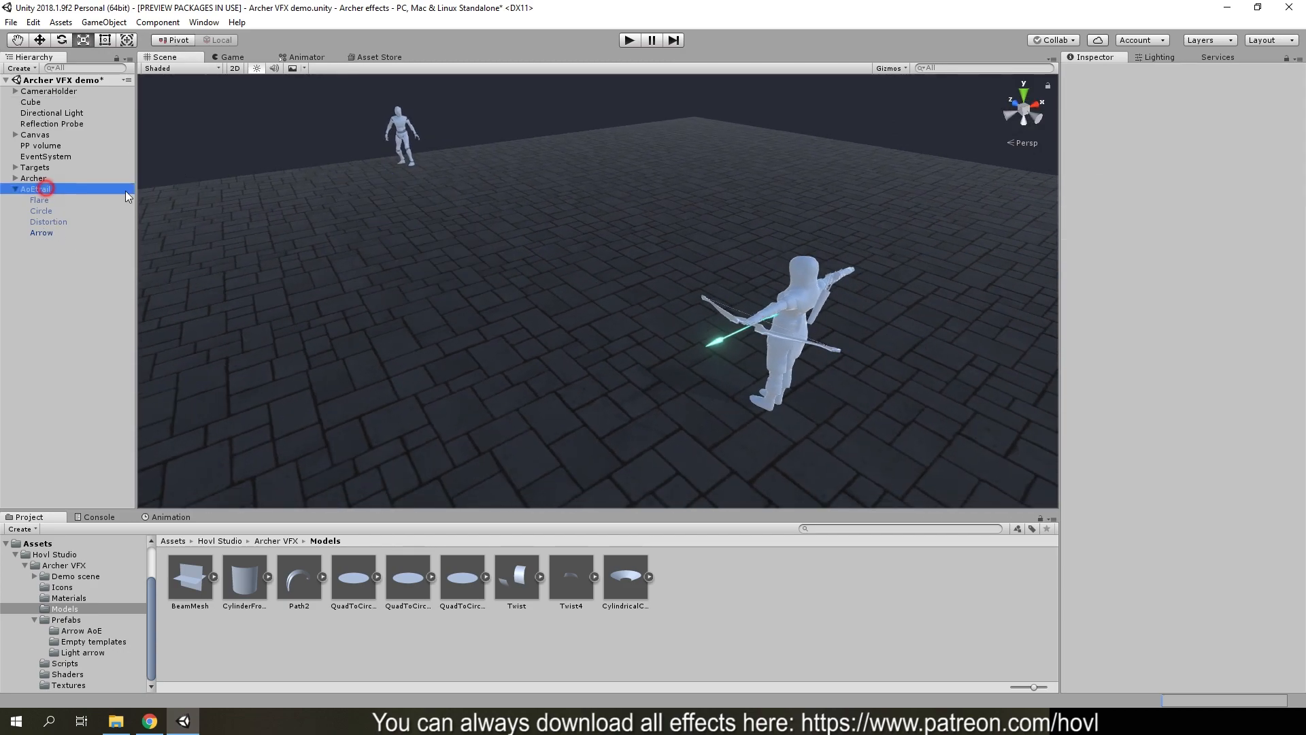
Enable the Renderer module of the AoEtrail particle system and preview its effect, scrubbing the playback time to 0.48
left_click(1070, 567)
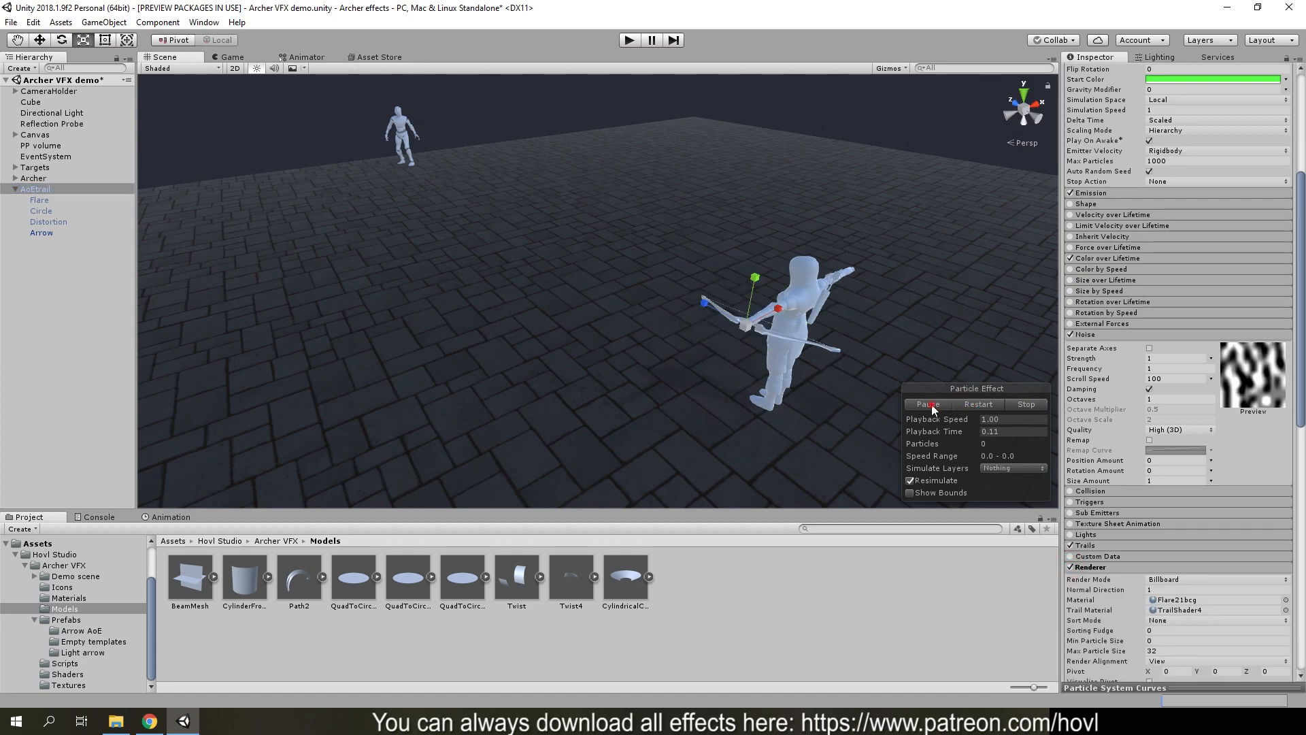
left_click_drag(834, 349, 863, 363, "alt")
left_click(962, 403)
left_click(938, 404)
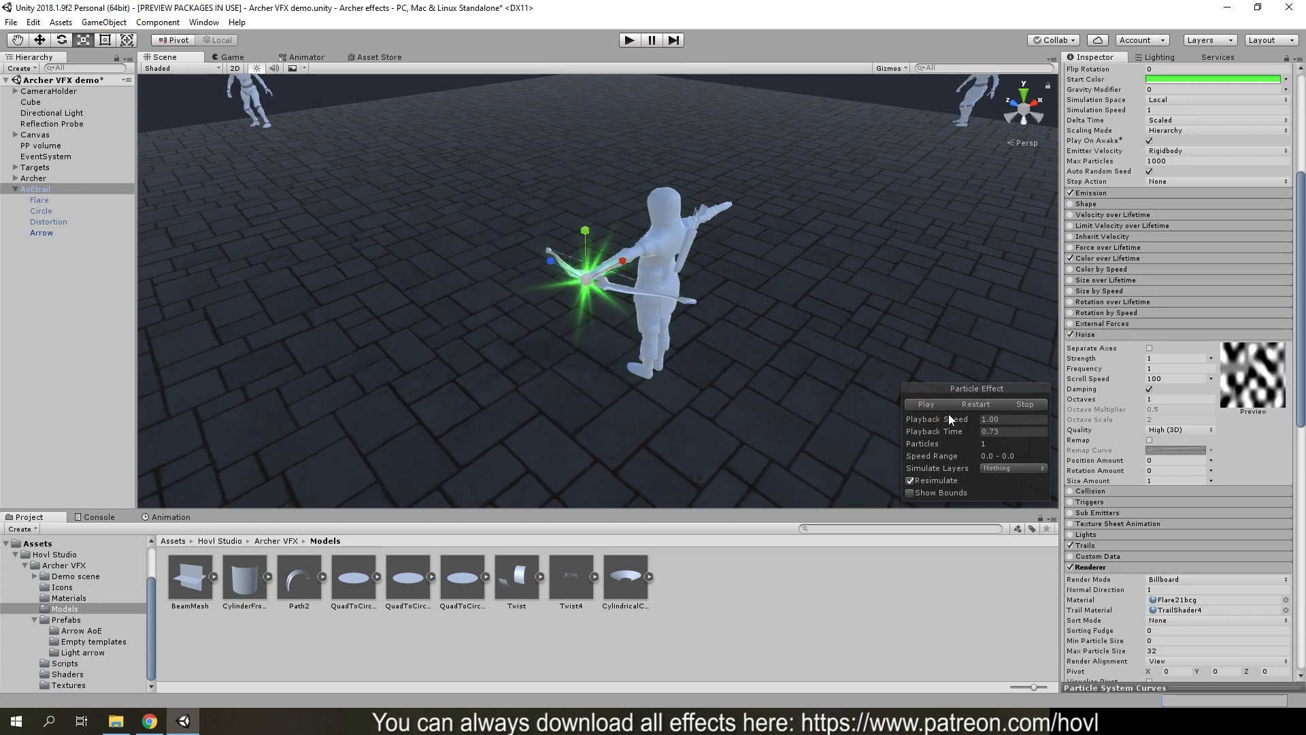
left_click_drag(952, 436, 844, 446)
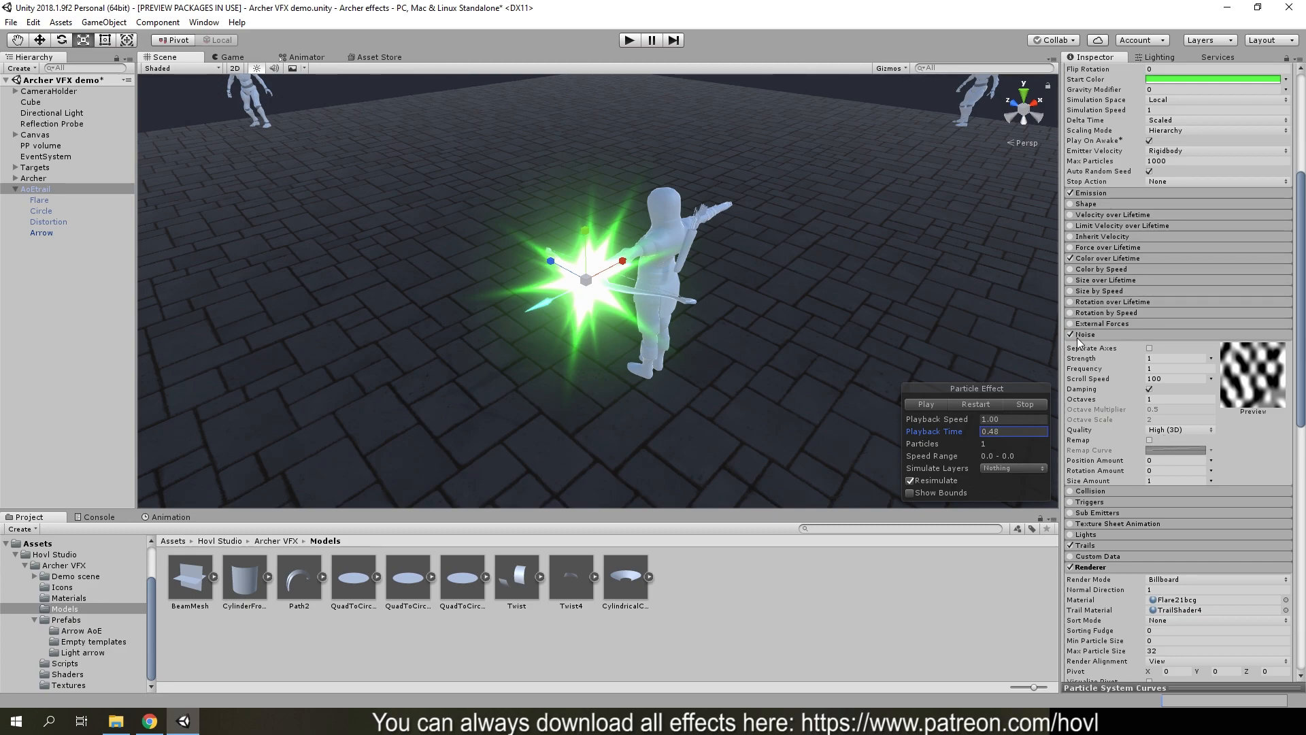
Try Medium (2D) noise quality on AoEtrail with a replay of the effect, and undo the quality change
left_click(1184, 429)
left_click(1179, 460)
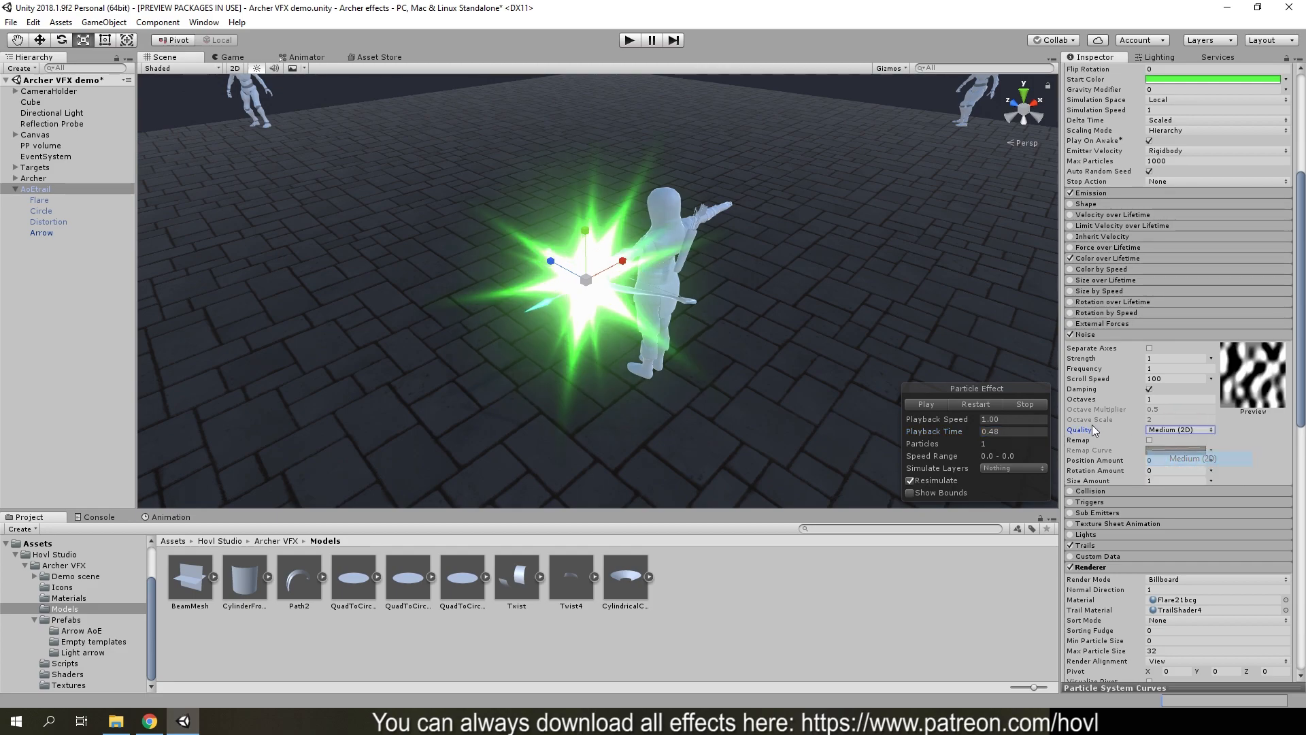
left_click(966, 404)
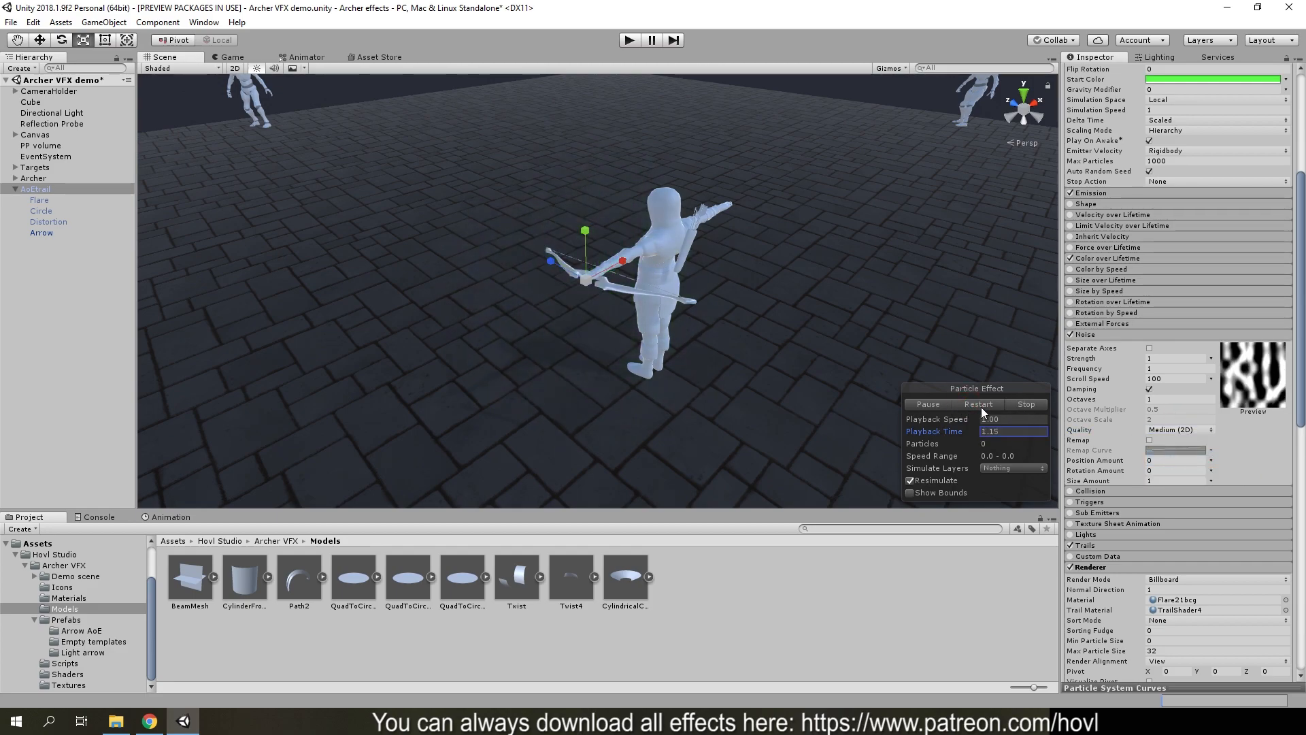
key("ctrl+z")
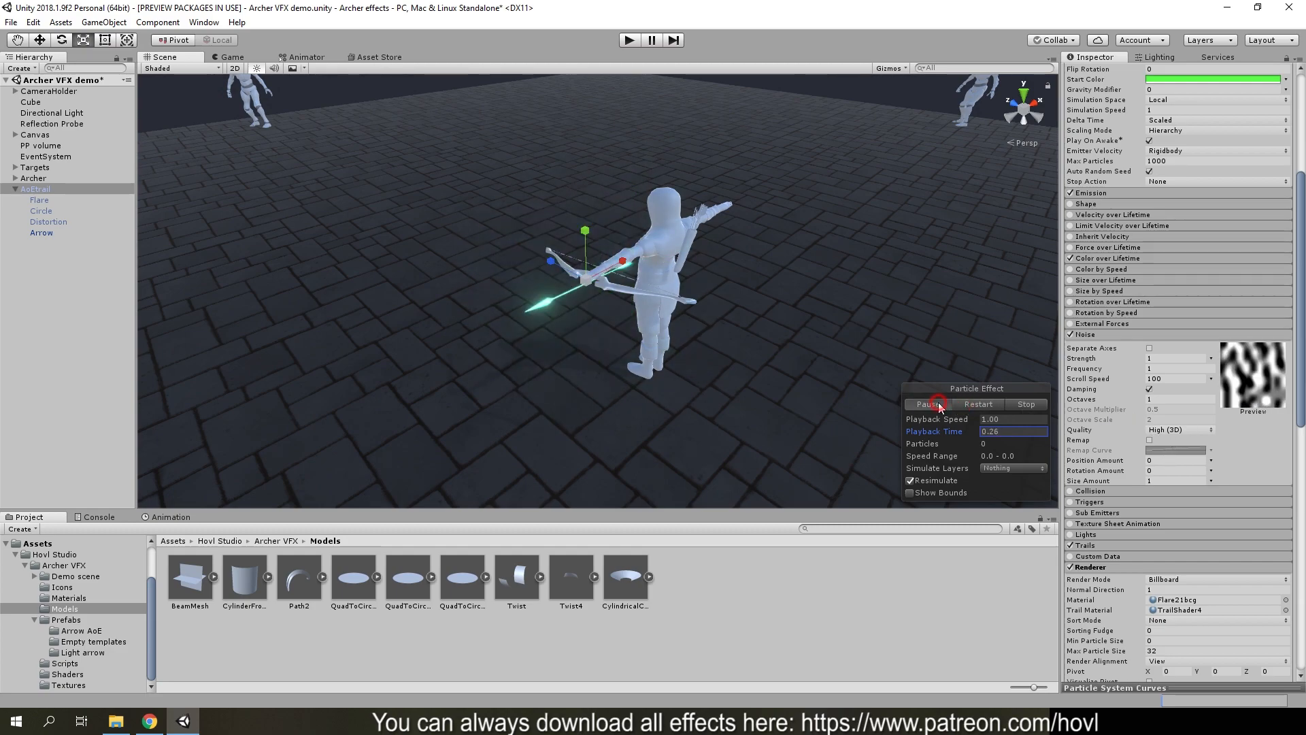
Try a Position Amount of 1 and a Size Amount of 0 in AoEtrail's Noise module, replaying the effect
left_click_drag(911, 439, 815, 449)
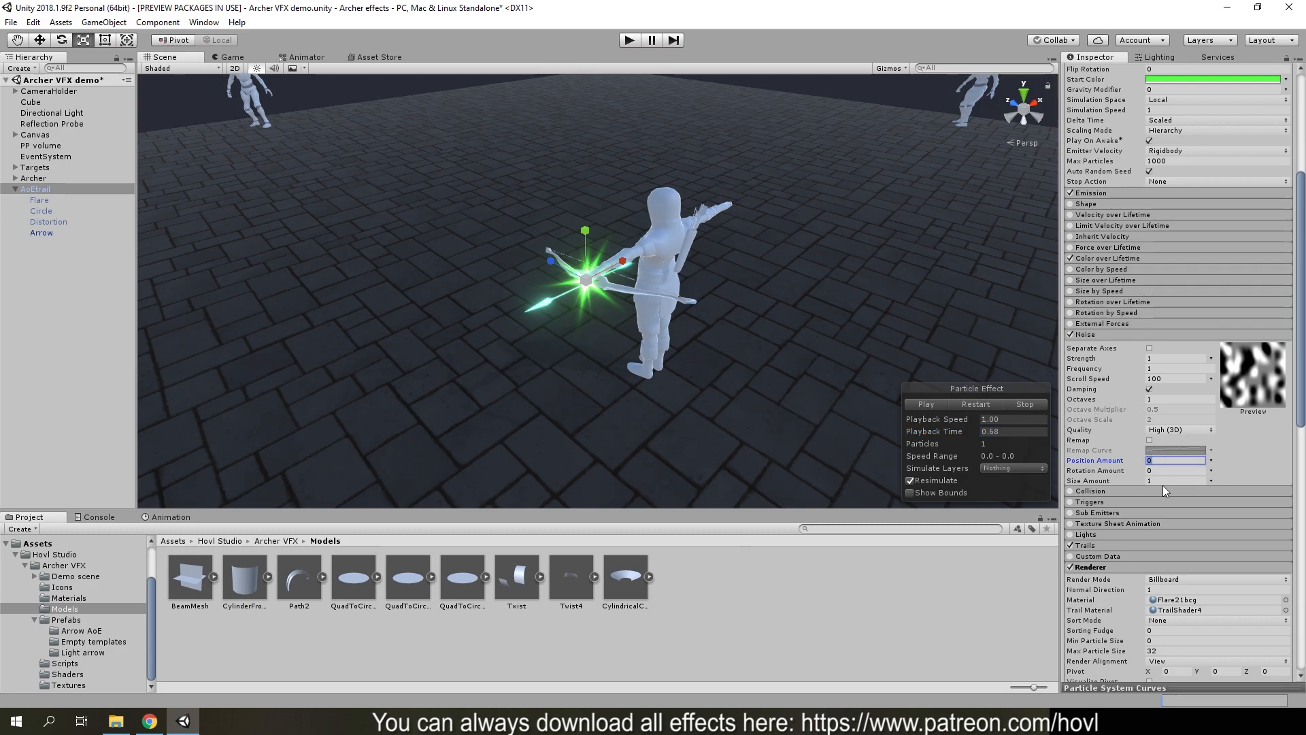
type("1")
left_click(1154, 481)
left_click(929, 405)
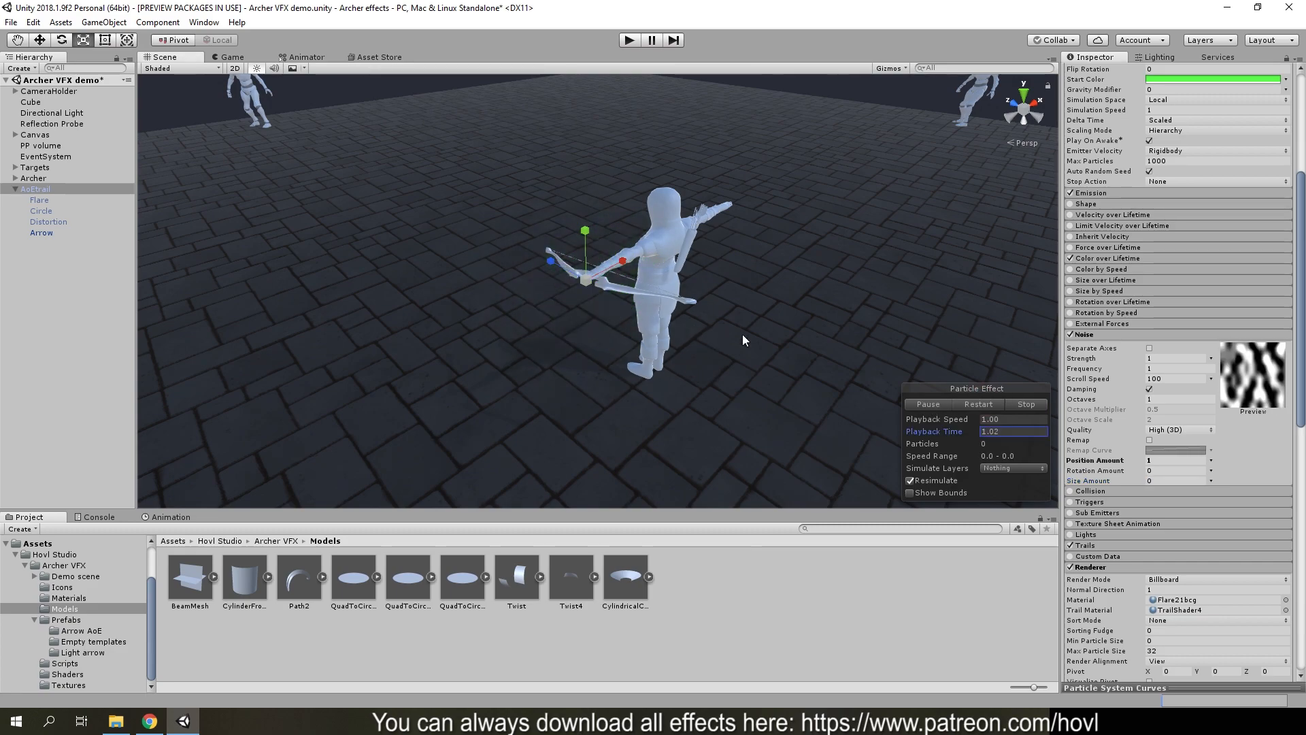
left_click(978, 406)
left_click(977, 406)
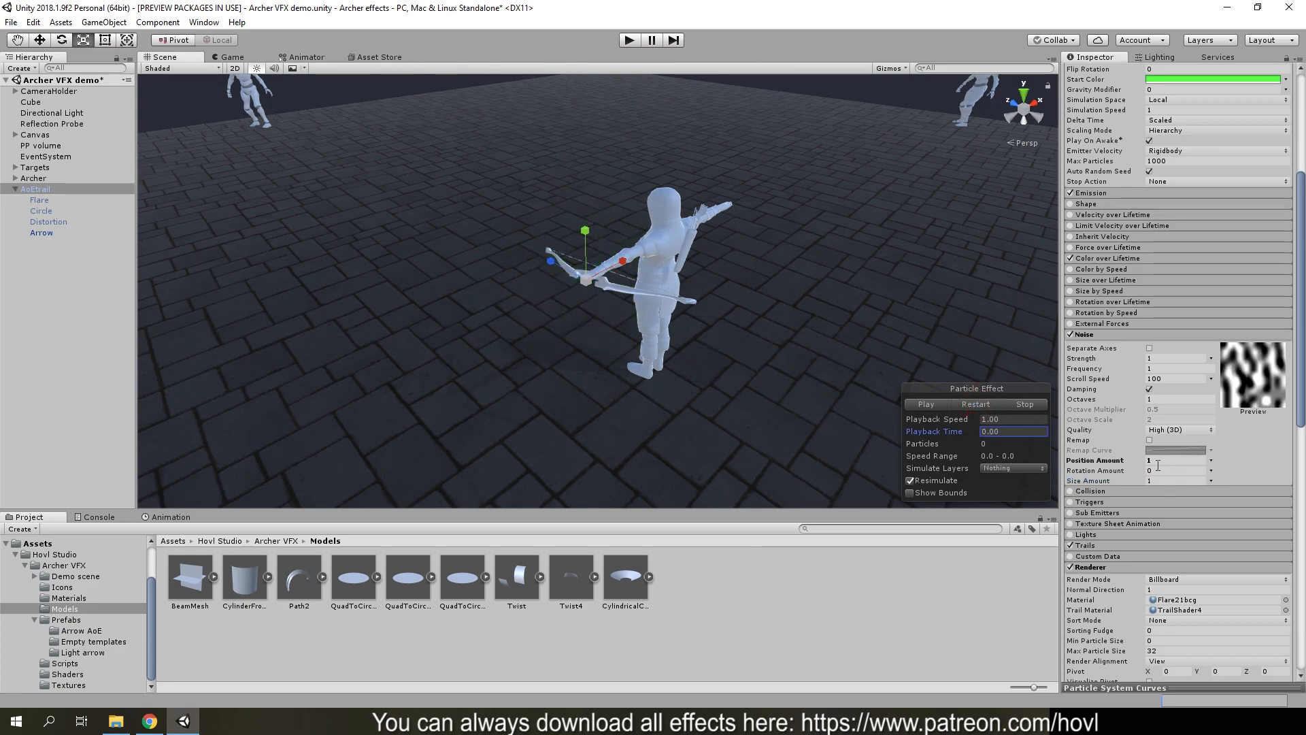
Replay the AoEtrail effect several times and return its noise Position Amount to 0
left_click(980, 409)
left_click(967, 415)
left_click(968, 409)
left_click(968, 409)
left_click(936, 406)
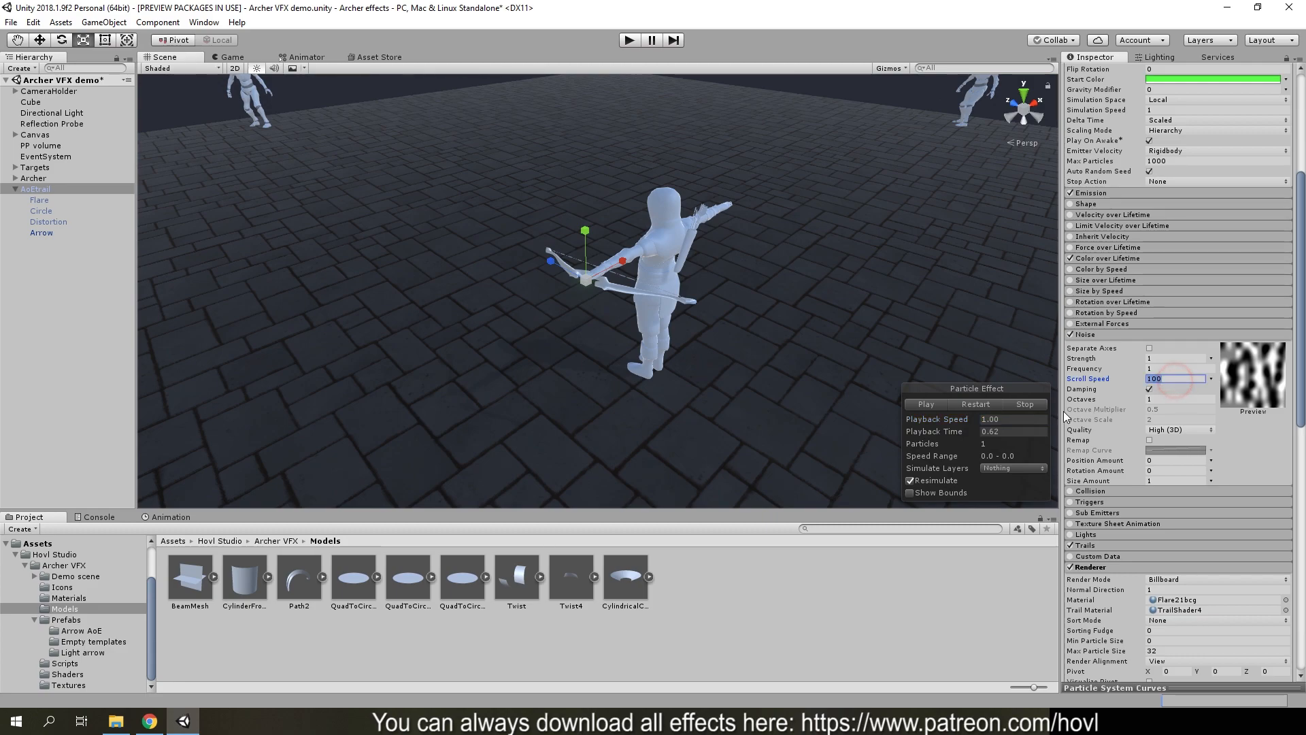
Set AoEtrail's noise Scroll Speed to 3 and replay the effect
left_click(998, 412)
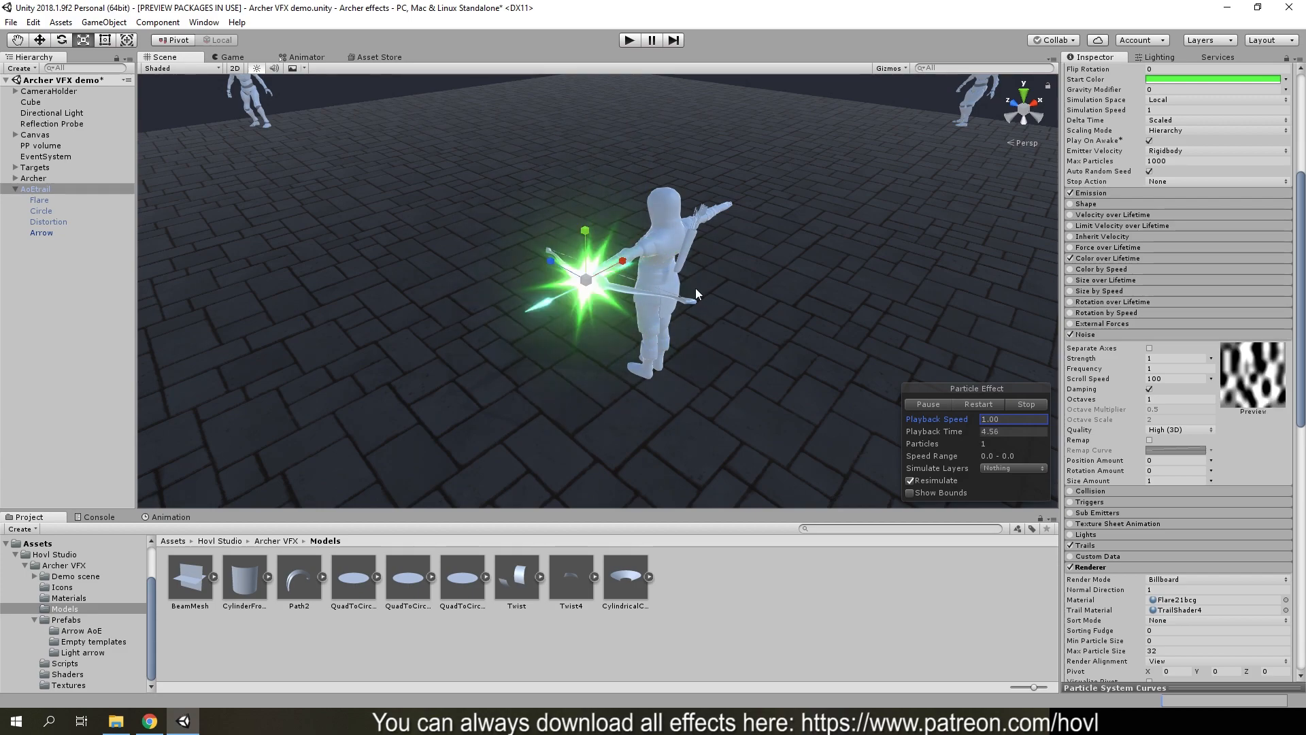
left_click(1167, 379)
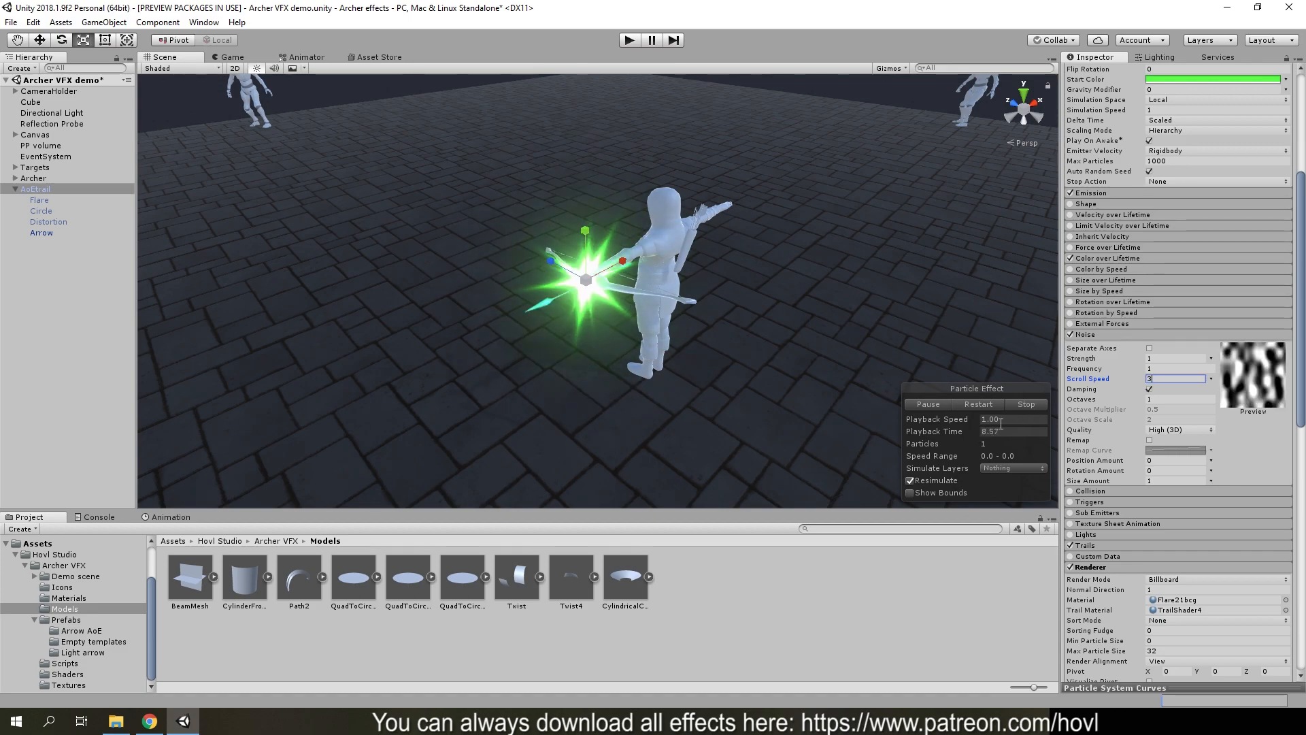
type("3")
left_click(961, 404)
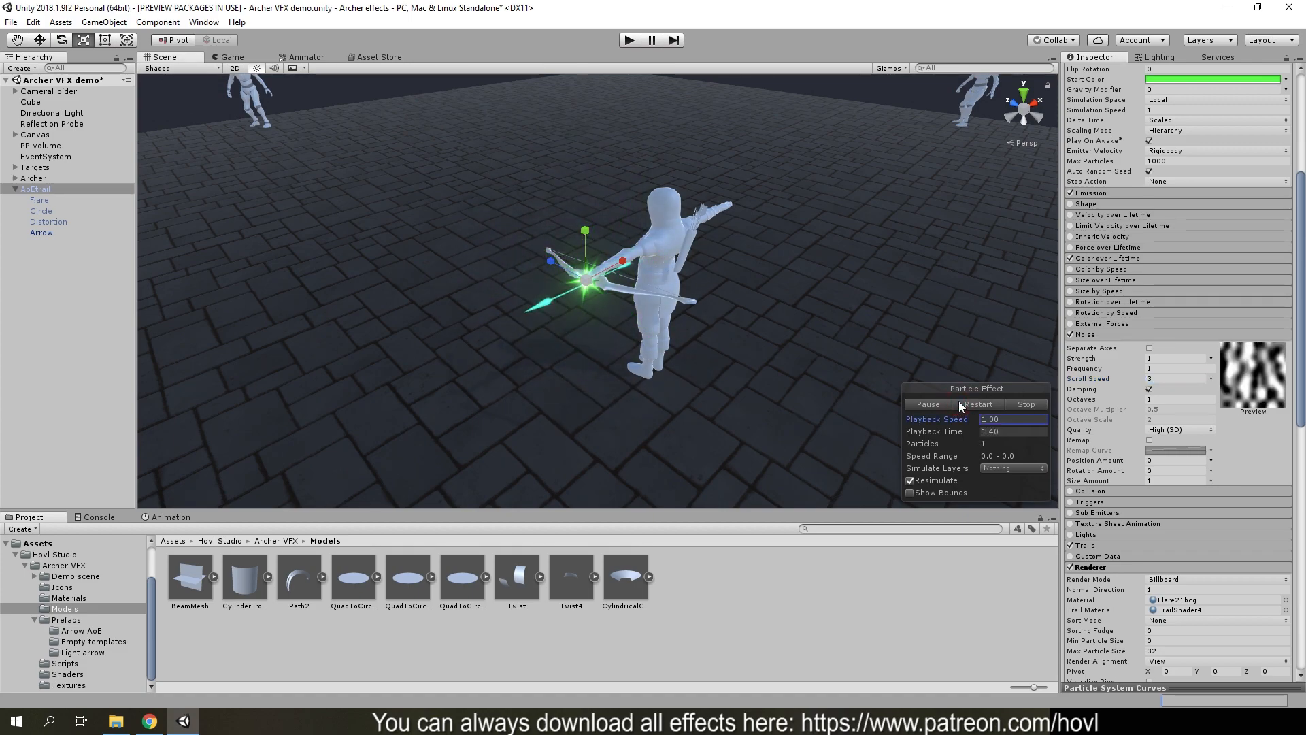
Set AoEtrail's noise Scroll Speed back to 100 and play the effect again
left_click(1156, 379)
type("100")
left_click(966, 405)
left_click(929, 404)
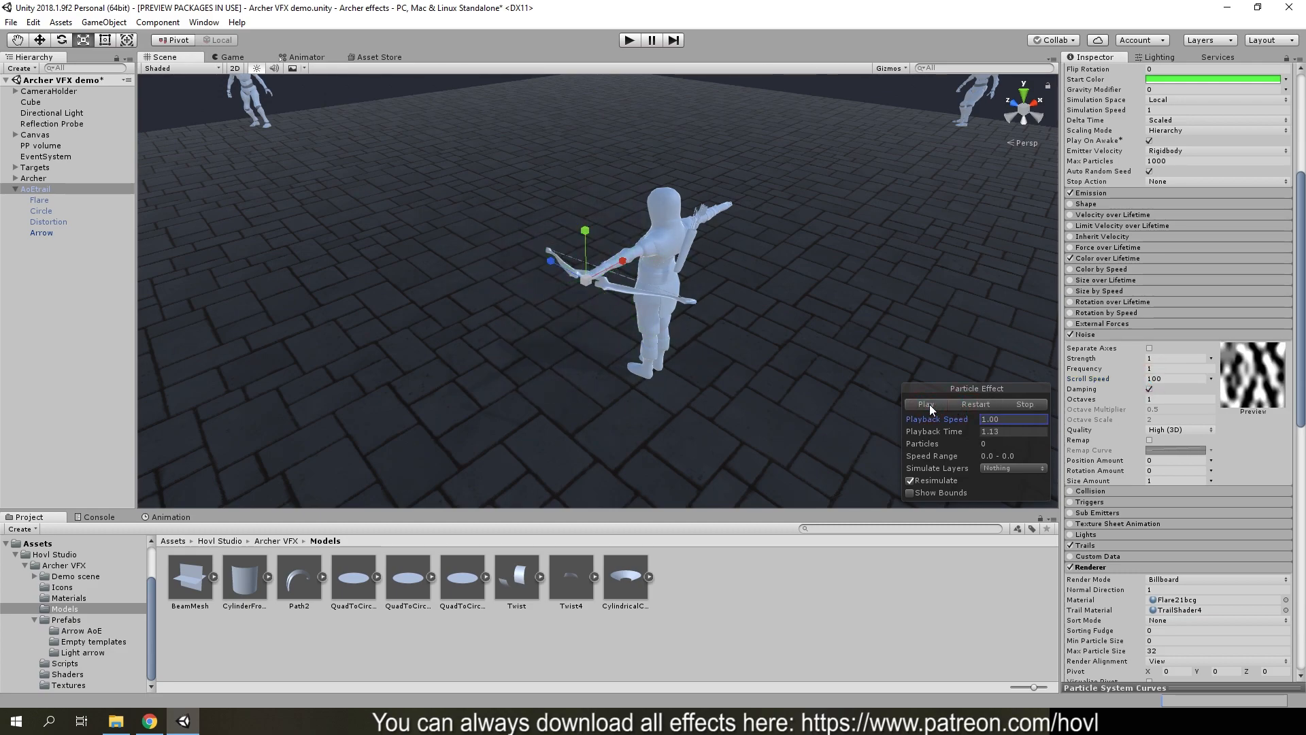
left_click(929, 404)
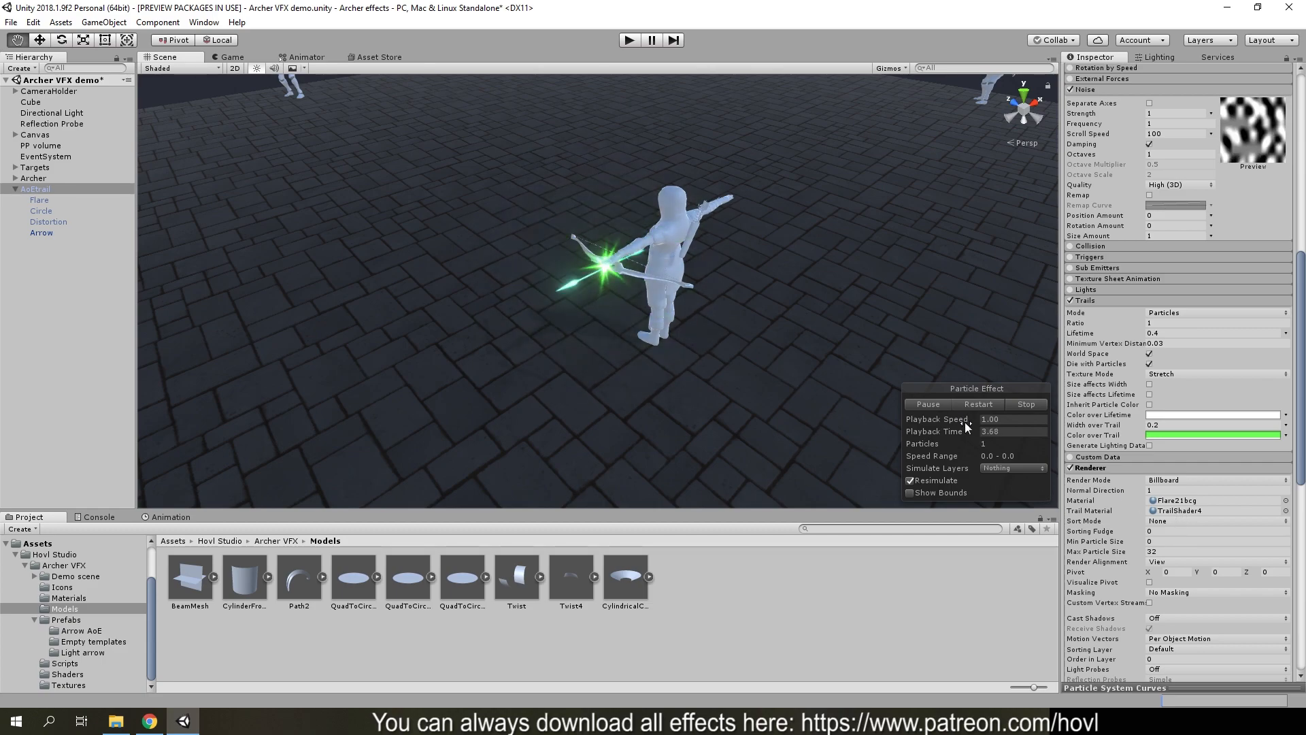
Examine AoEtrail's Trails and Noise module settings while the effect plays on the bow
right_click_drag(688, 332, 694, 334)
scroll(694, 334, "up", 5)
scroll(694, 335, "down", 5)
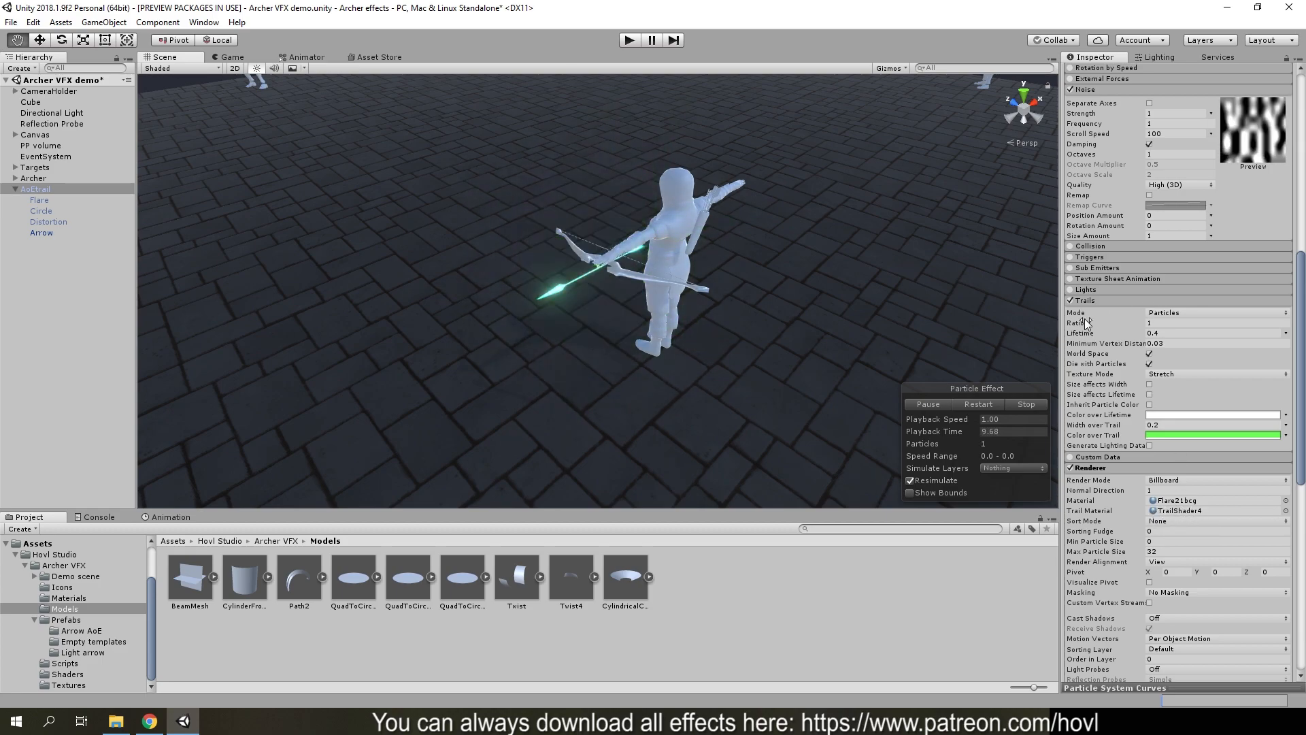
scroll(1105, 313, "up", 3)
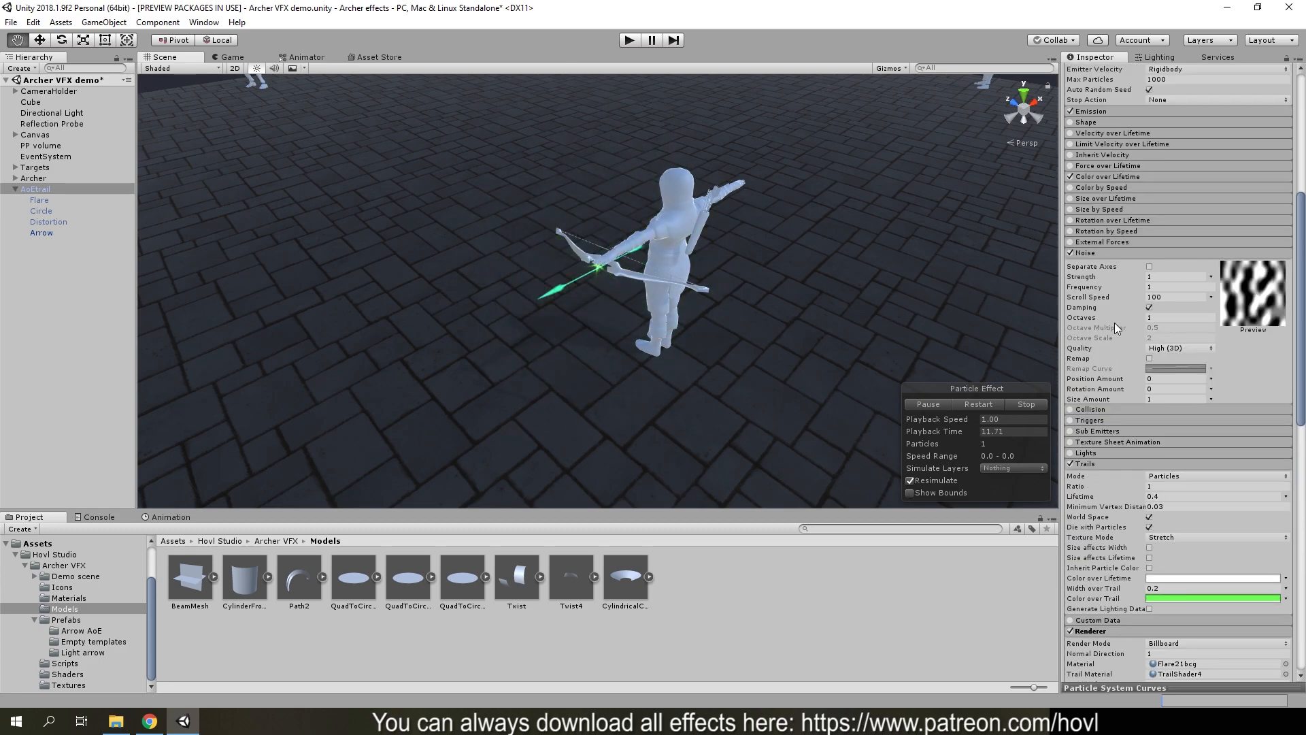
Review AoEtrail's main, Noise and Trails settings and pause its playback at 0.45
scroll(1159, 476, "up", 3)
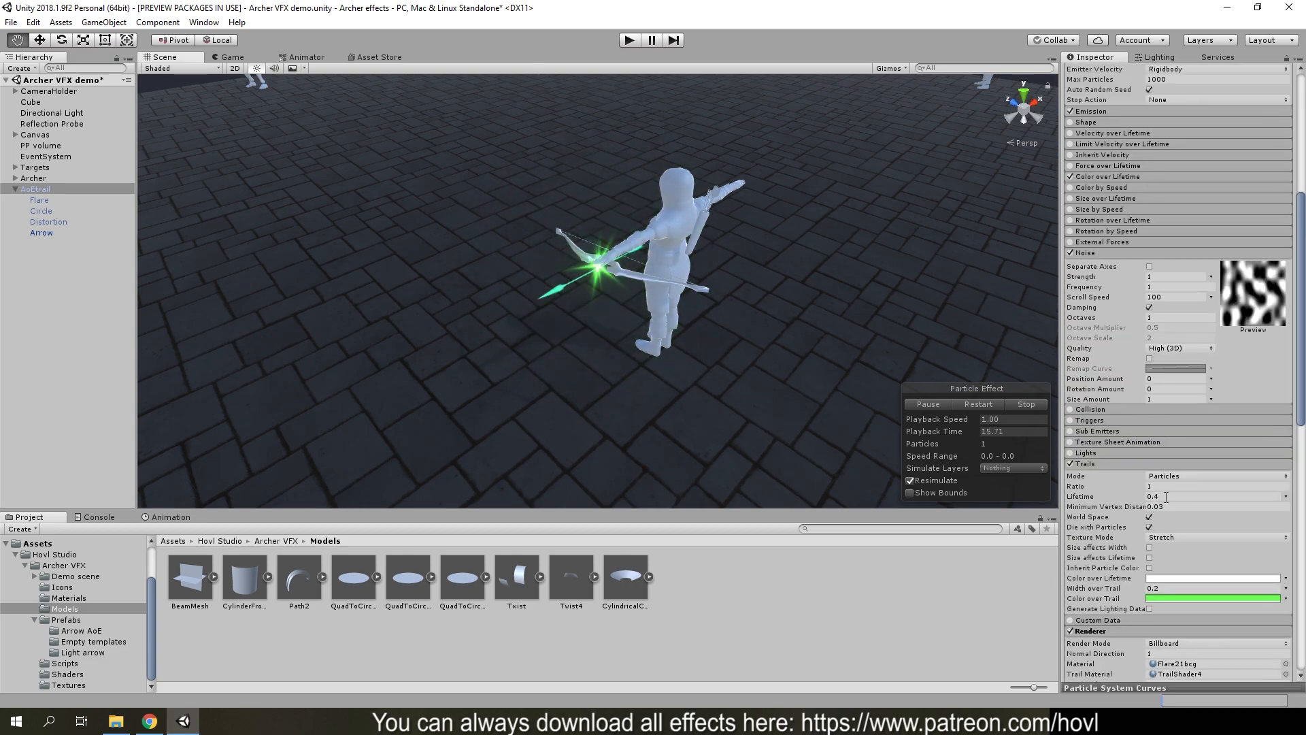
scroll(1163, 442, "up", 10)
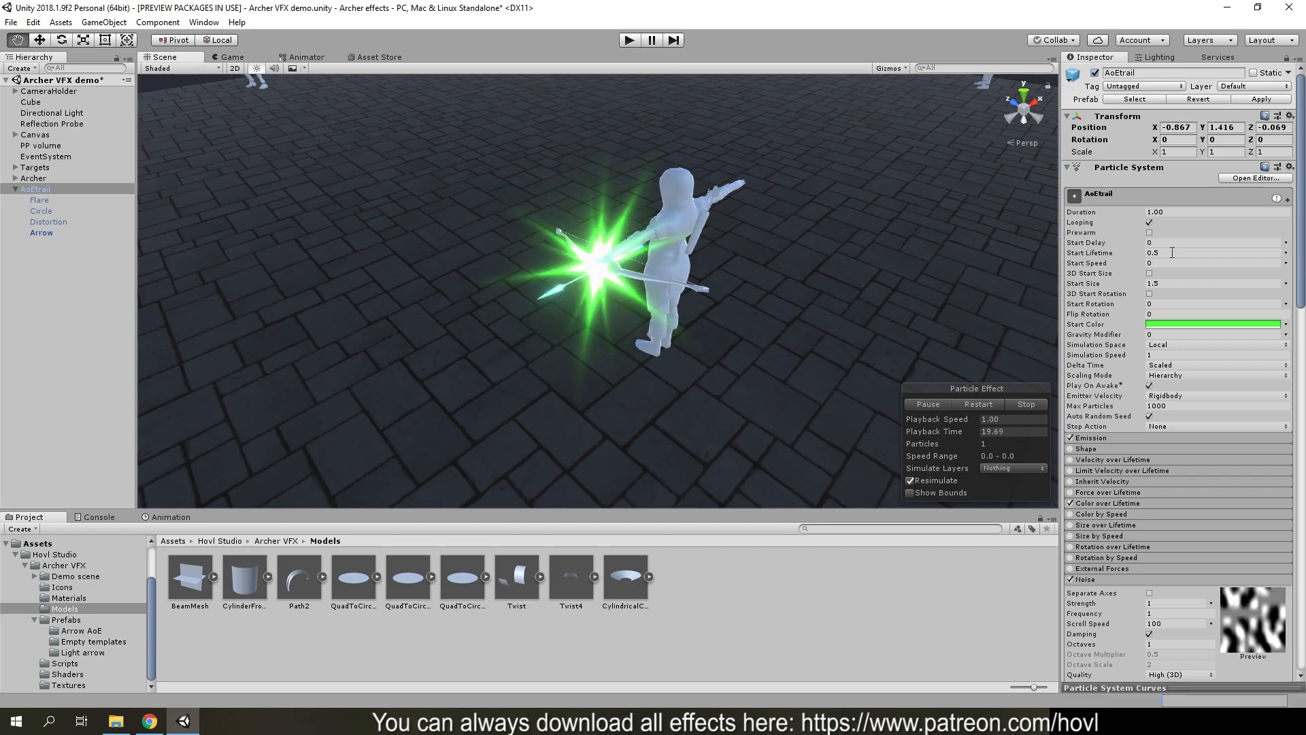
scroll(785, 313, "down", 3)
mouse_move(595, 296)
right_mouse_down()
mouse_move(593, 319)
mouse_move(607, 298)
right_mouse_up()
key("w")
left_click(964, 402)
left_click(928, 404)
left_click_drag(972, 434, 938, 446)
right_click_drag(769, 272, 738, 299)
key("w")
key("s")
scroll(1226, 465, "down", 9)
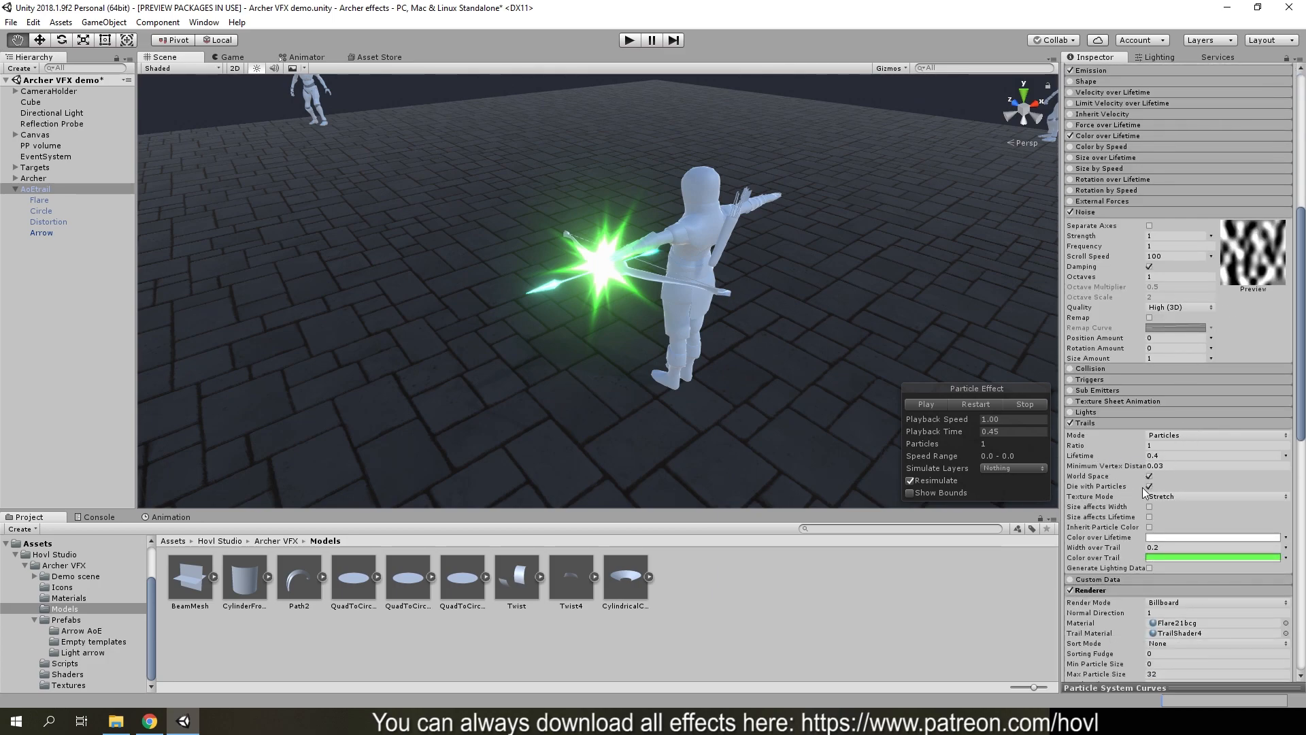
Try moving AoEtrail around the scene with its effect replaying, and undo the moves to put it back on the bow
right_click_drag(560, 327, 560, 328)
key("s")
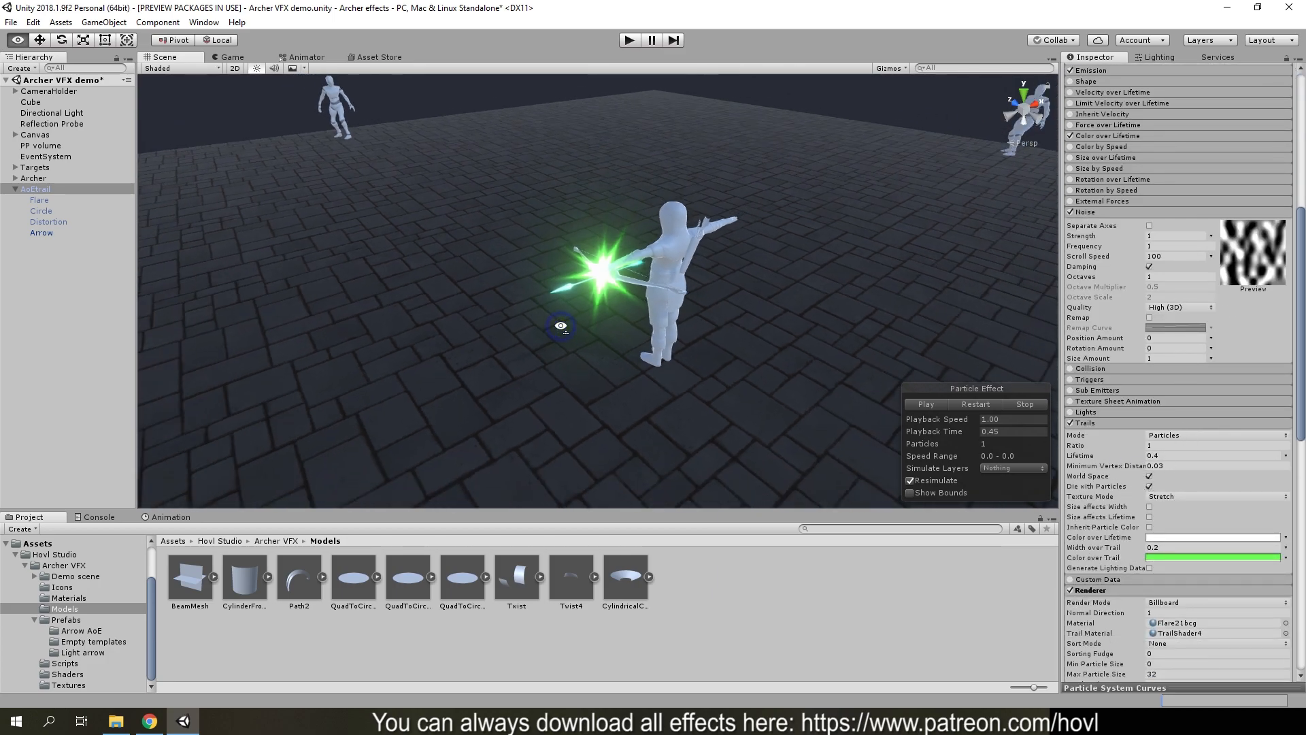
key("w")
right_click_drag(694, 287, 673, 303)
key("s")
key("s")
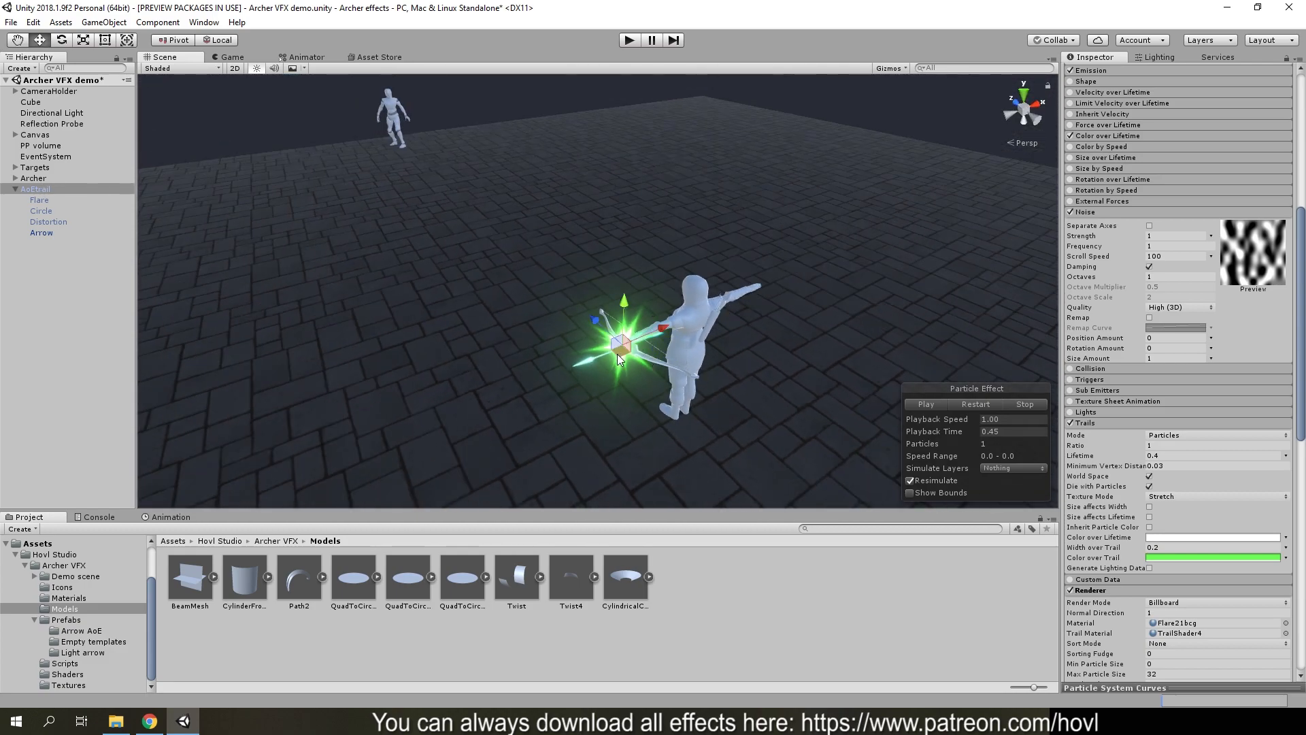
left_click_drag(619, 355, 426, 286)
left_click(976, 405)
mouse_move(304, 268)
left_mouse_down()
mouse_move(513, 238)
mouse_move(617, 317)
mouse_move(318, 342)
mouse_move(448, 423)
mouse_move(509, 324)
mouse_move(512, 193)
mouse_move(645, 260)
left_mouse_up()
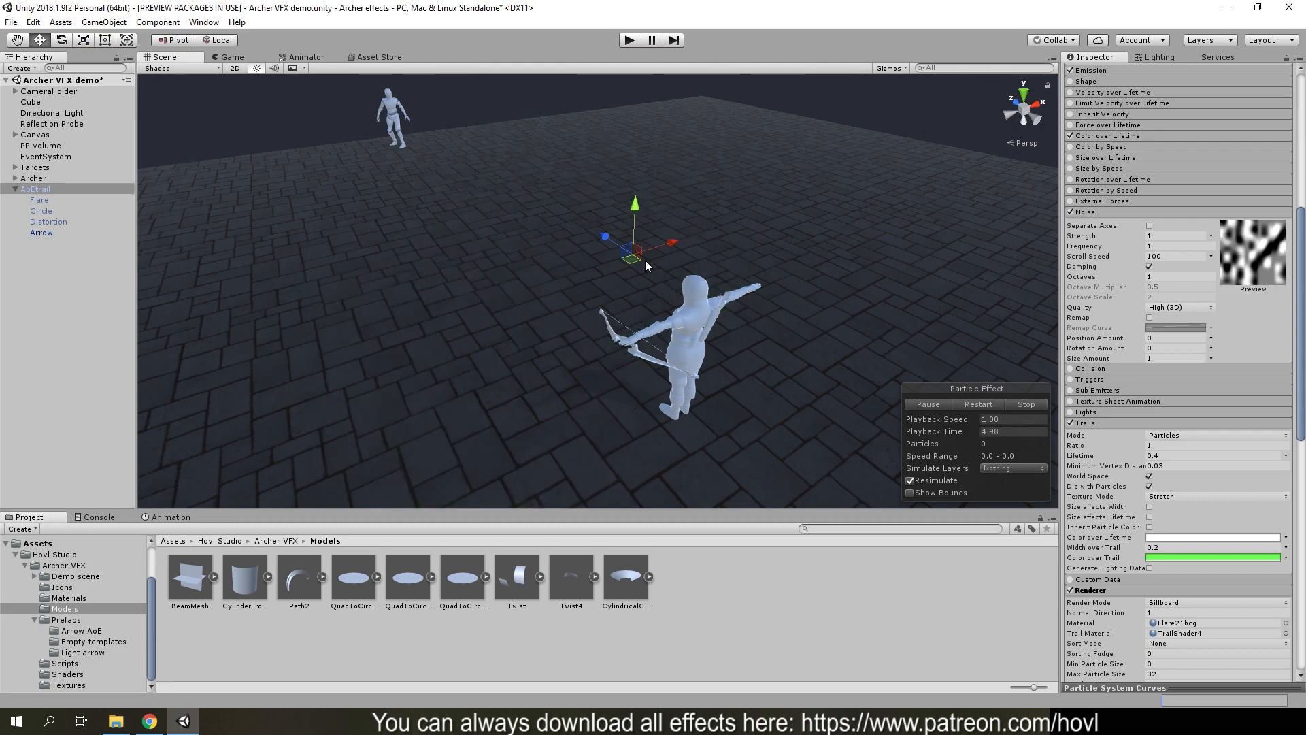
key("ctrl+z")
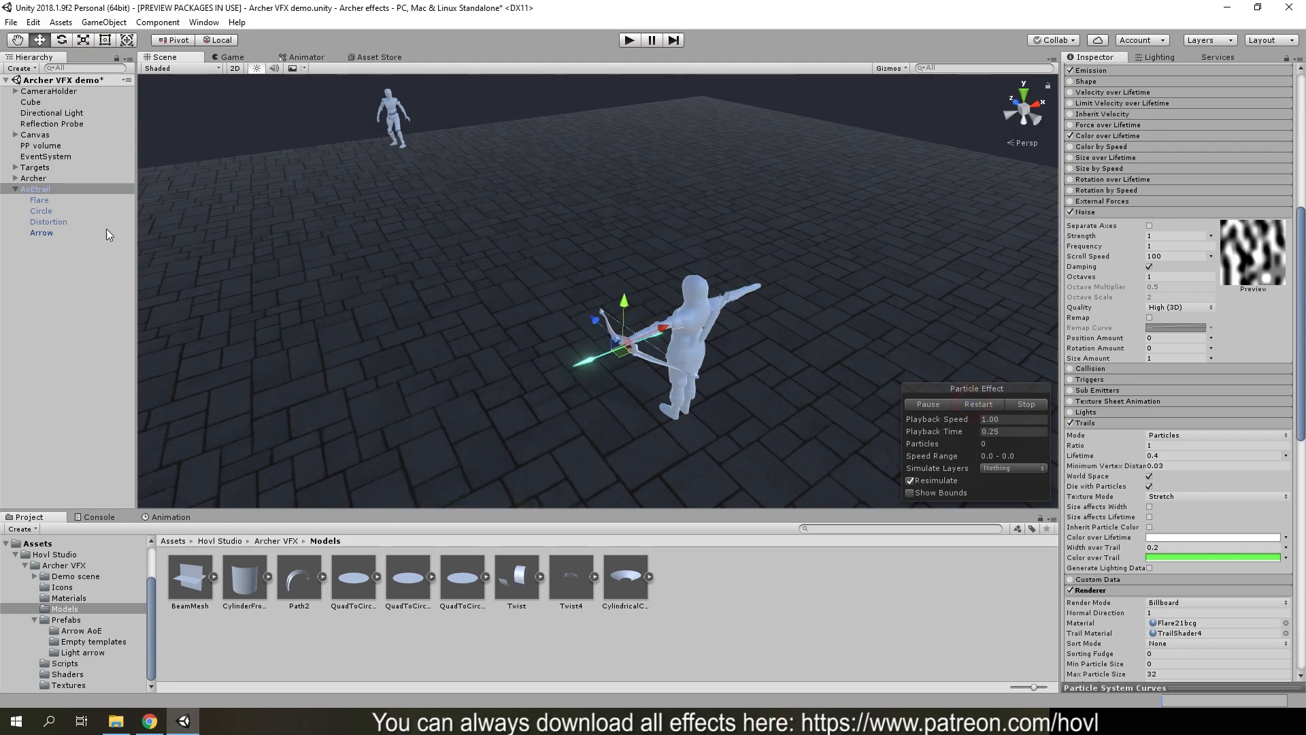
Activate the Flare particle system under AoEtrail and set its paused playback time to 0.13
left_click(40, 200)
left_click(1094, 73)
left_click(945, 407)
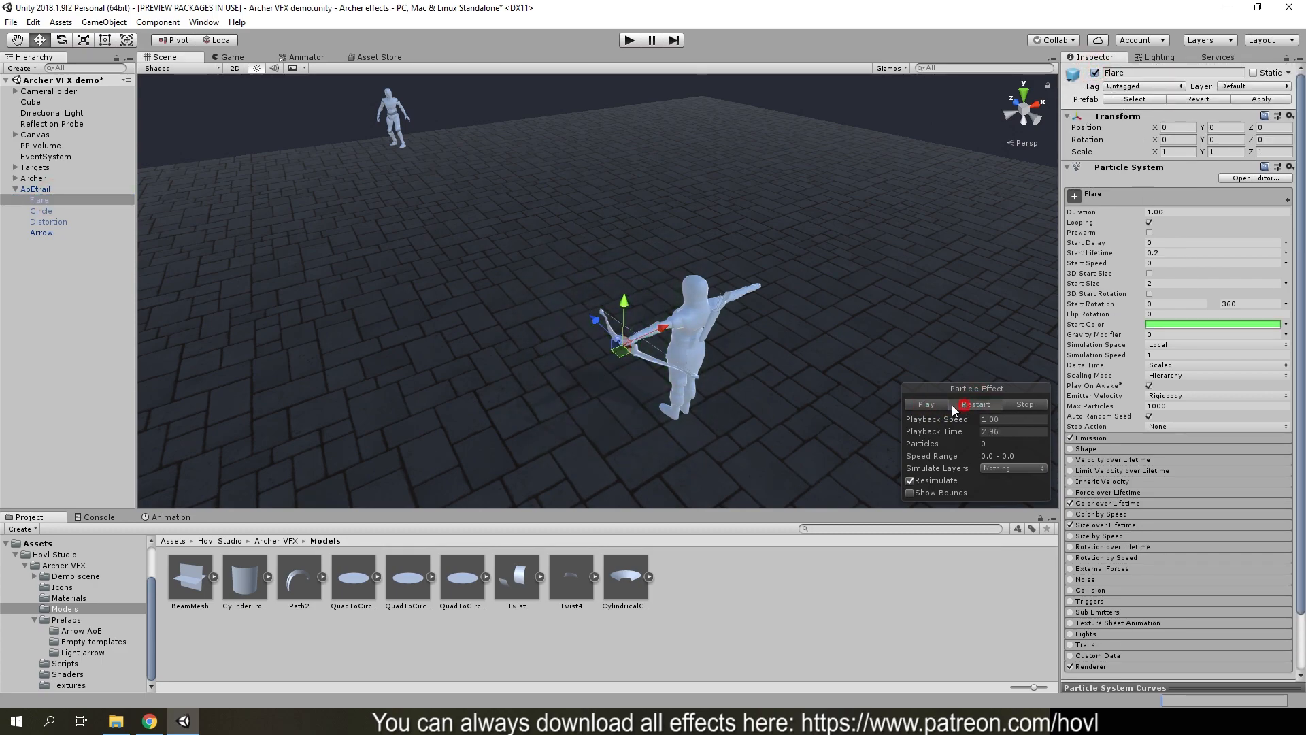
left_click_drag(940, 431, 917, 443)
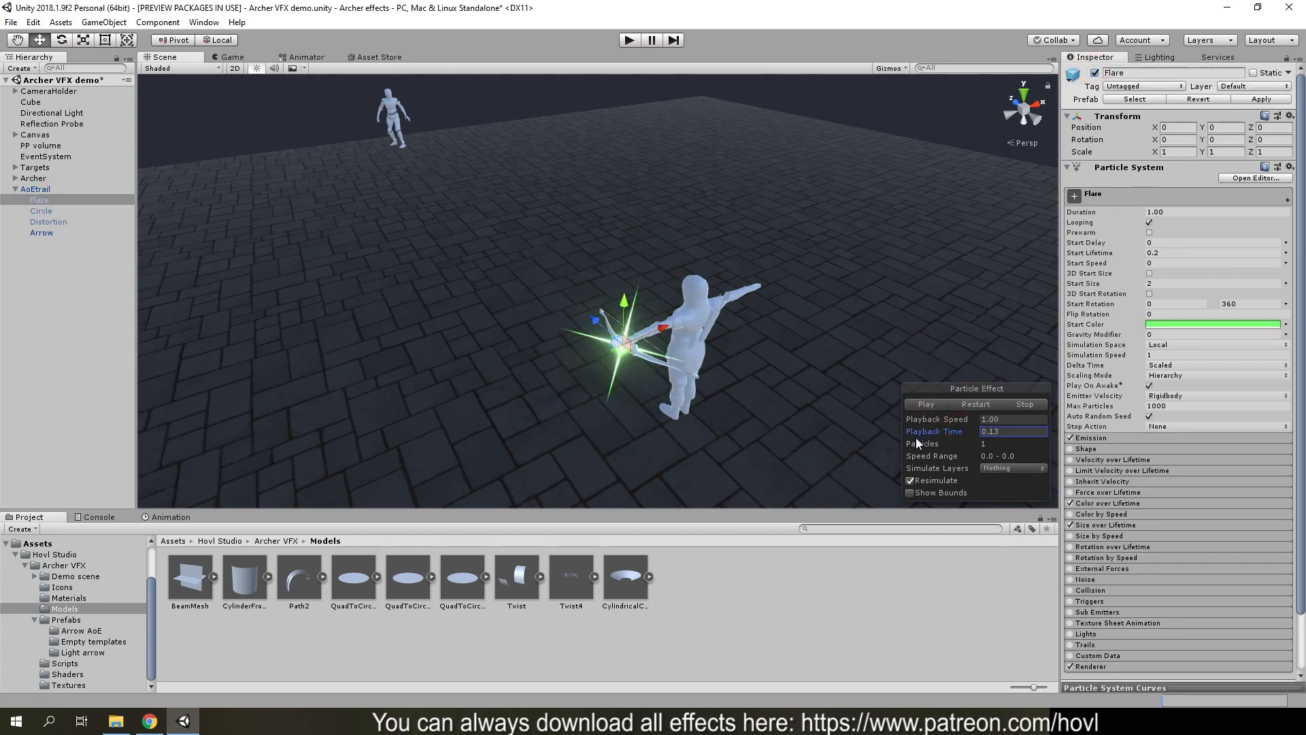
Activate the Circle particle system as well, replay it and stop its playback at 0.13
left_click(51, 211, "ctrl")
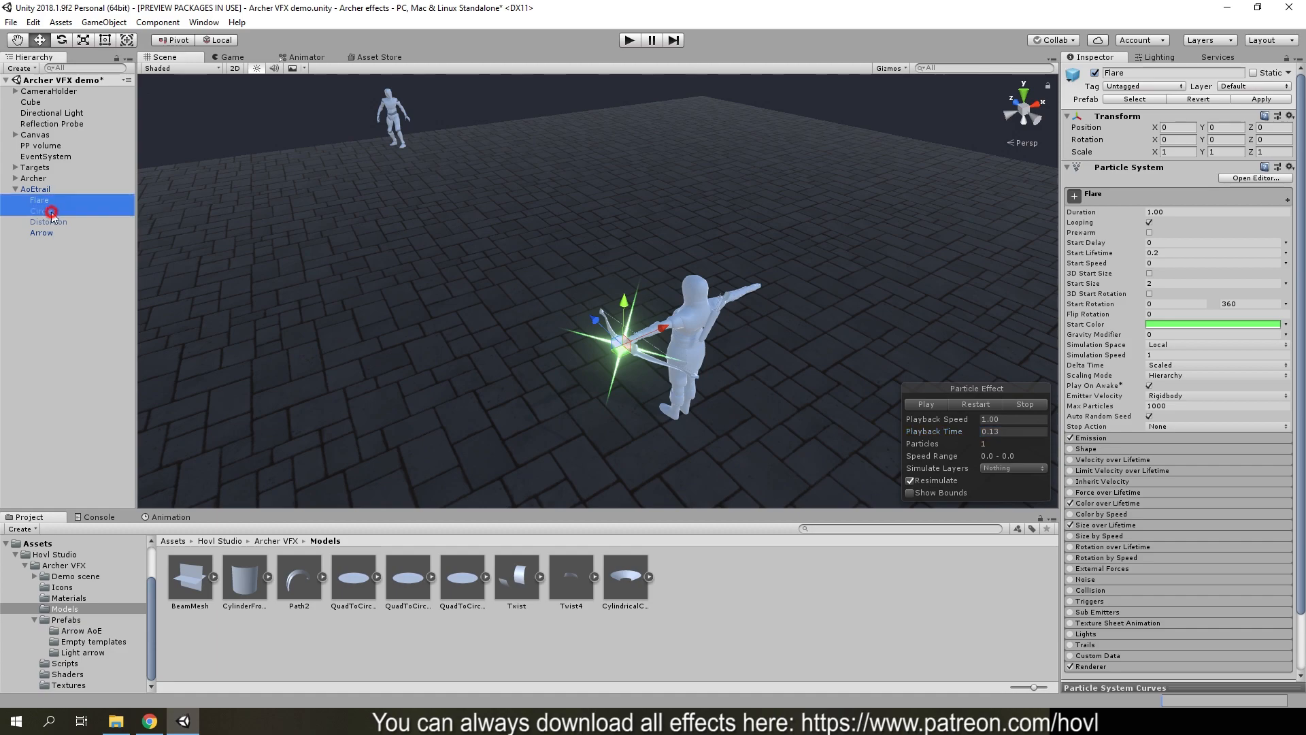
left_click(1094, 73)
left_click(34, 211)
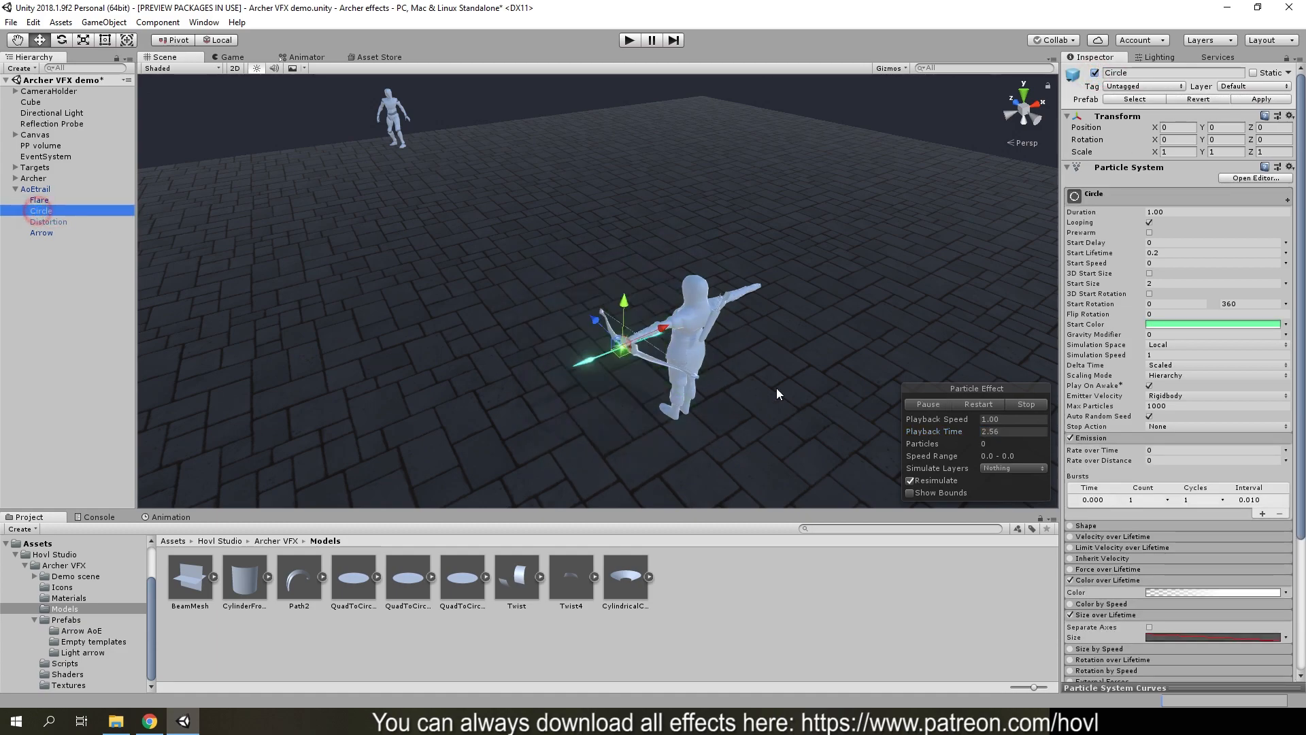
left_click(965, 404)
left_click(938, 403)
left_click_drag(965, 435, 727, 408)
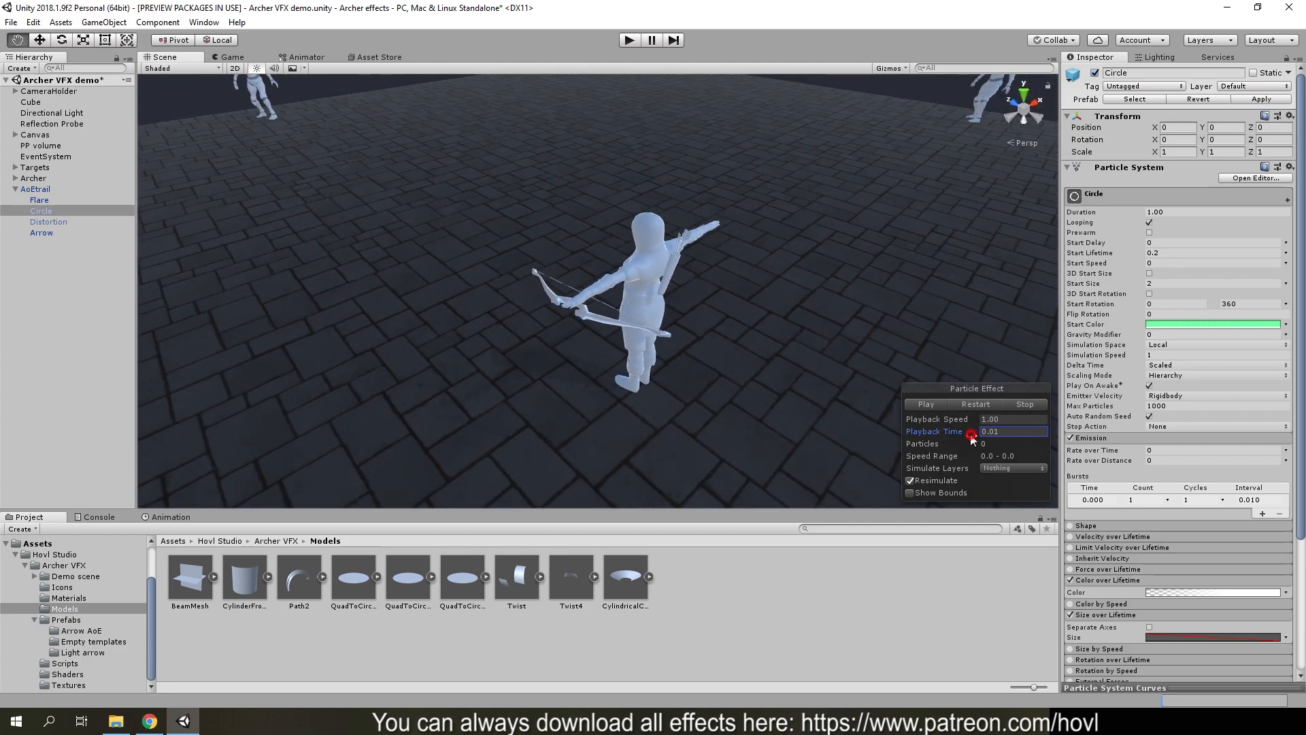
left_click_drag(931, 446, 951, 430)
Activate the Distortion particle system and set its paused playback time to 0.11
left_click(60, 222)
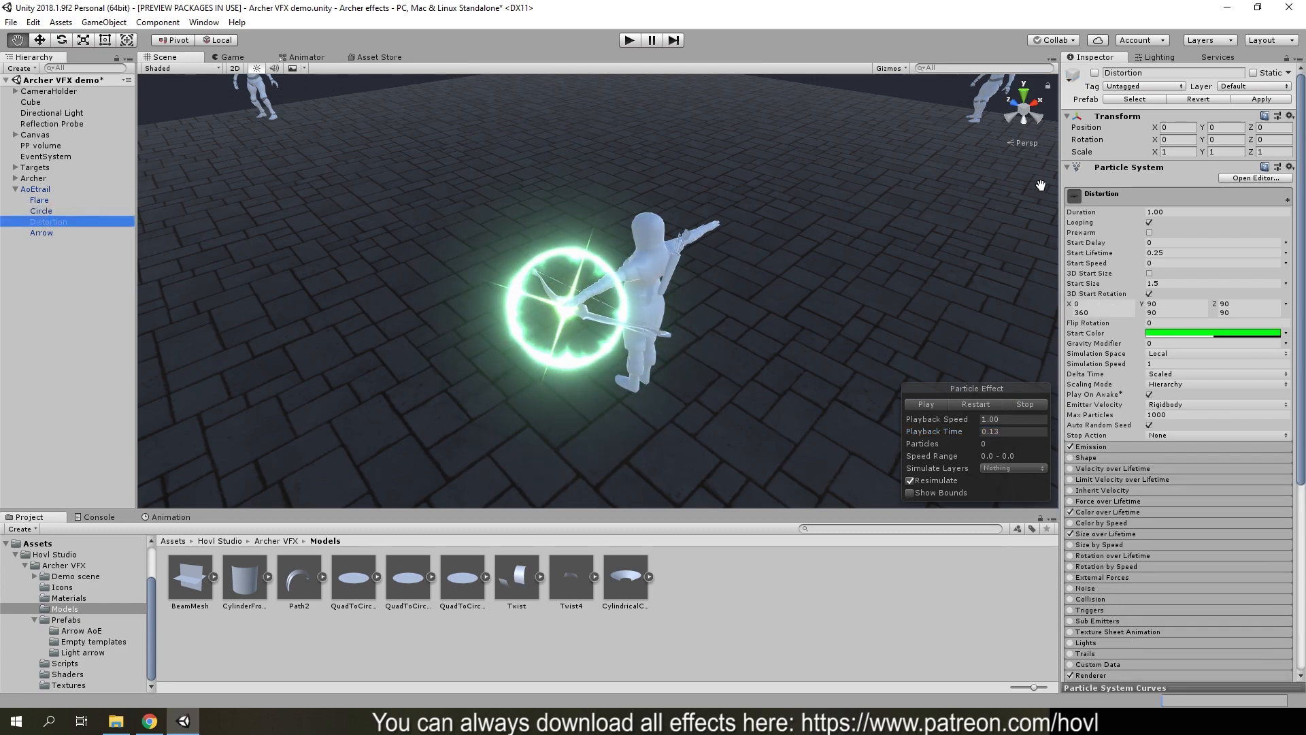
left_click(963, 406)
left_click_drag(955, 430, 879, 365)
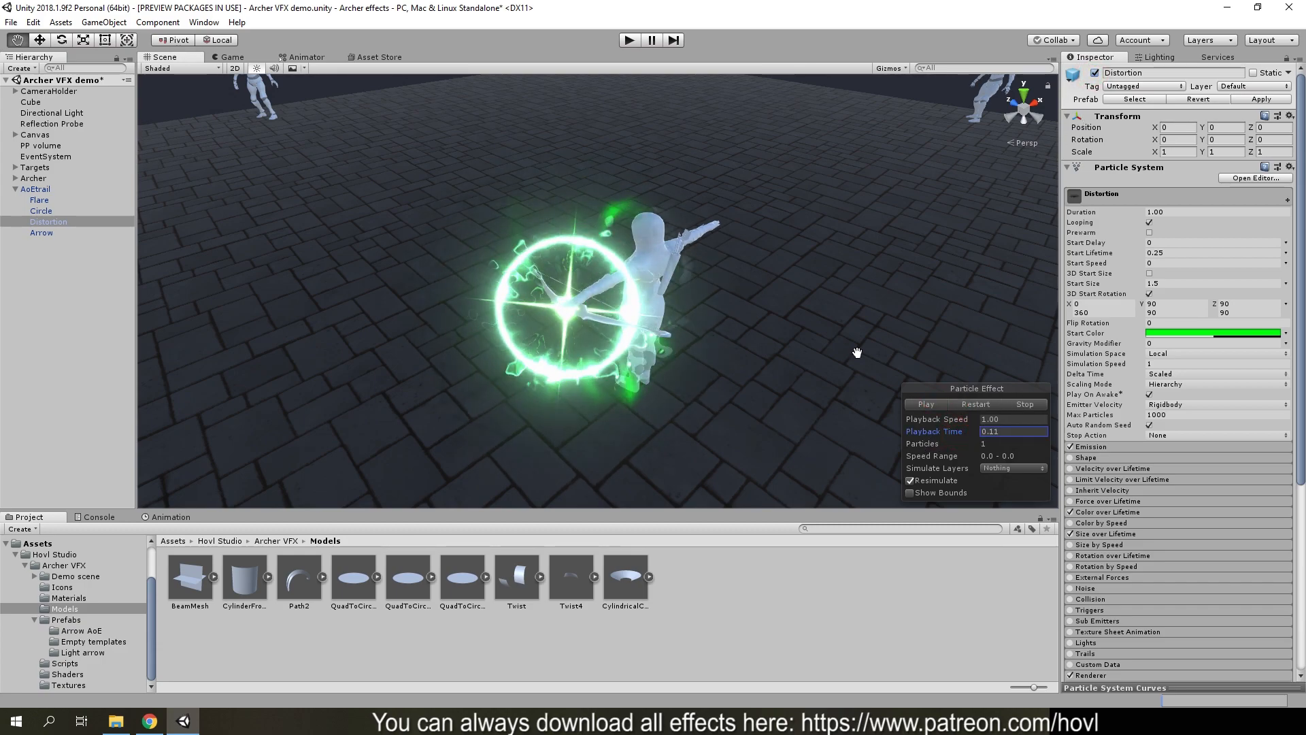
Move Distortion along its X axis away from the circle and back to about -0.01
right_click_drag(880, 365, 732, 381)
scroll(732, 381, "down", 5)
key("w")
left_click_drag(730, 264, 697, 298)
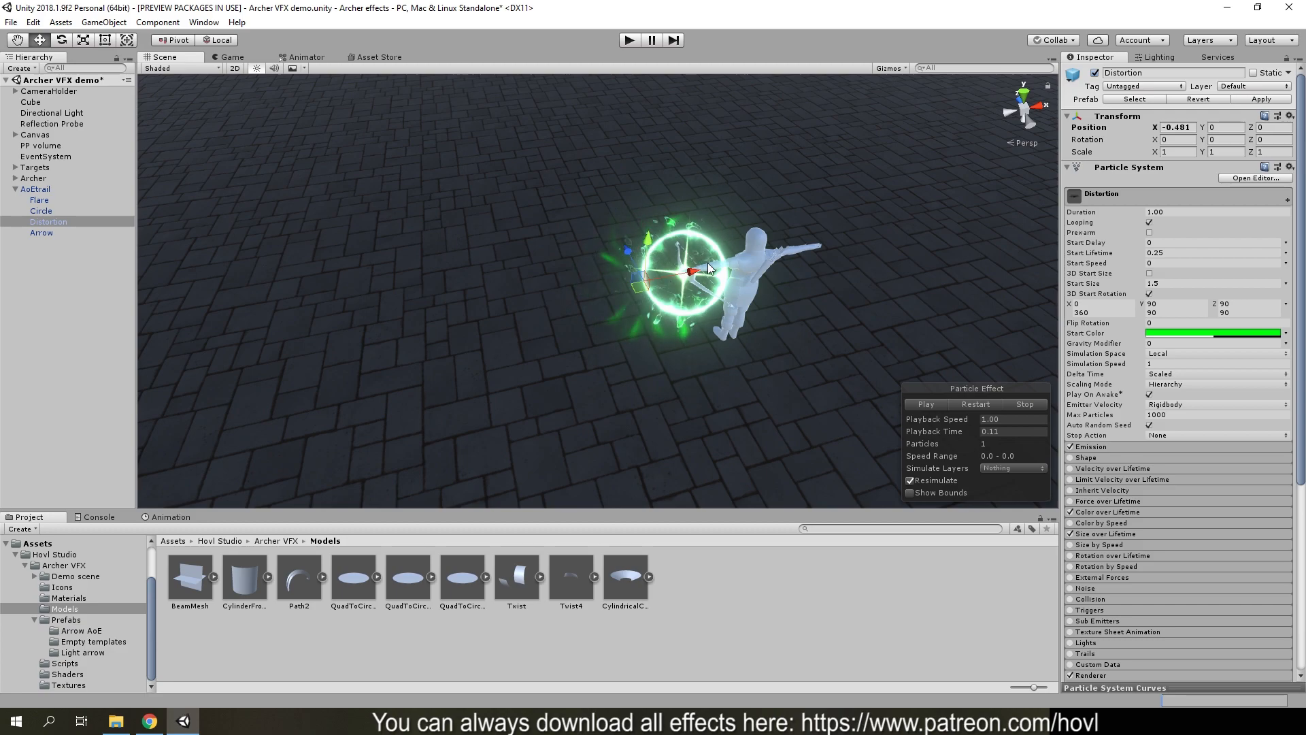
Switch to Chrome and skim the gust arrow tutorial video on YouTube to the part about the Distortion particles, around 32:30
left_click(150, 721)
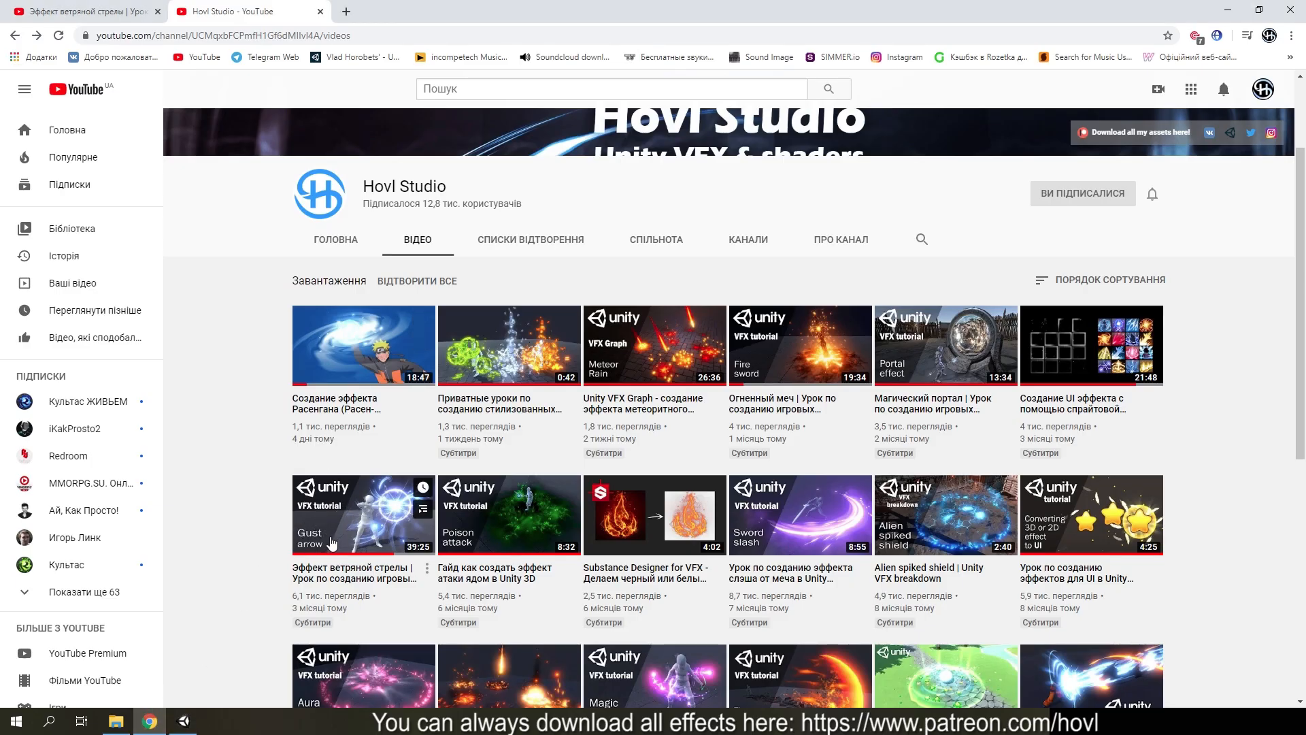
left_click(81, 11)
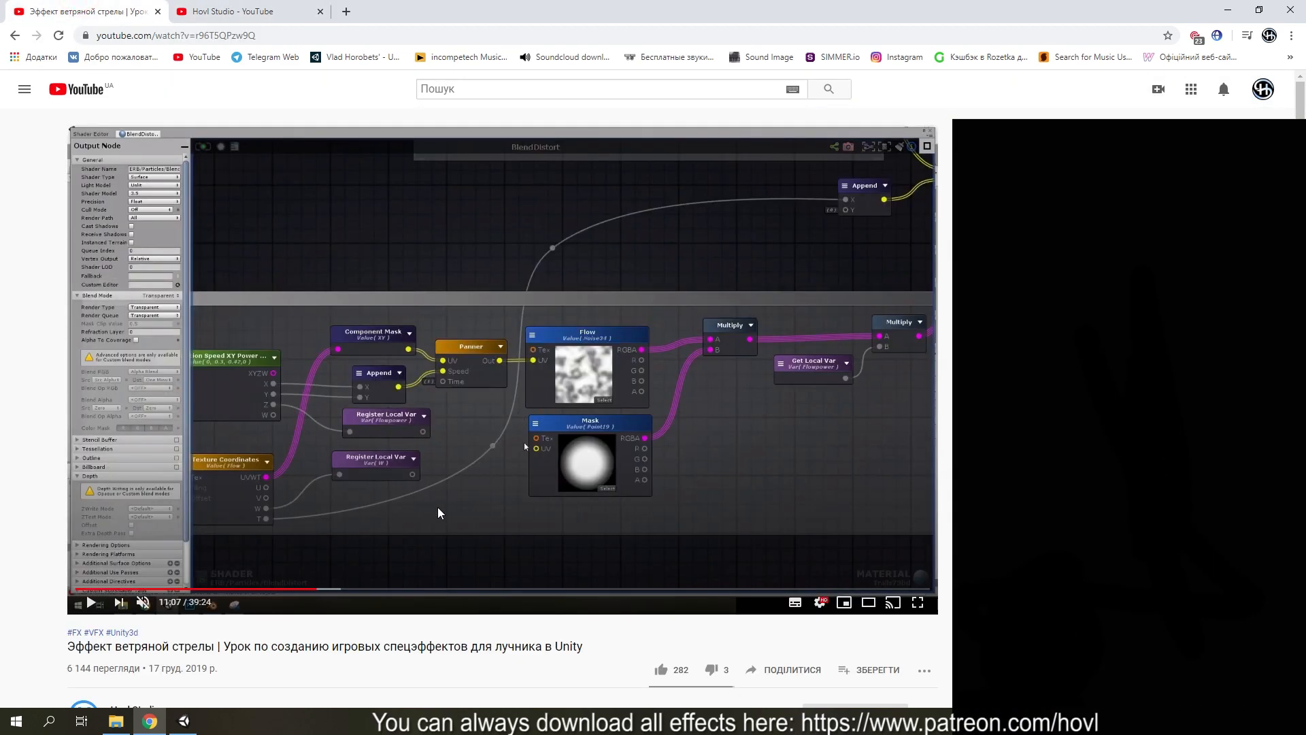
left_click(397, 550)
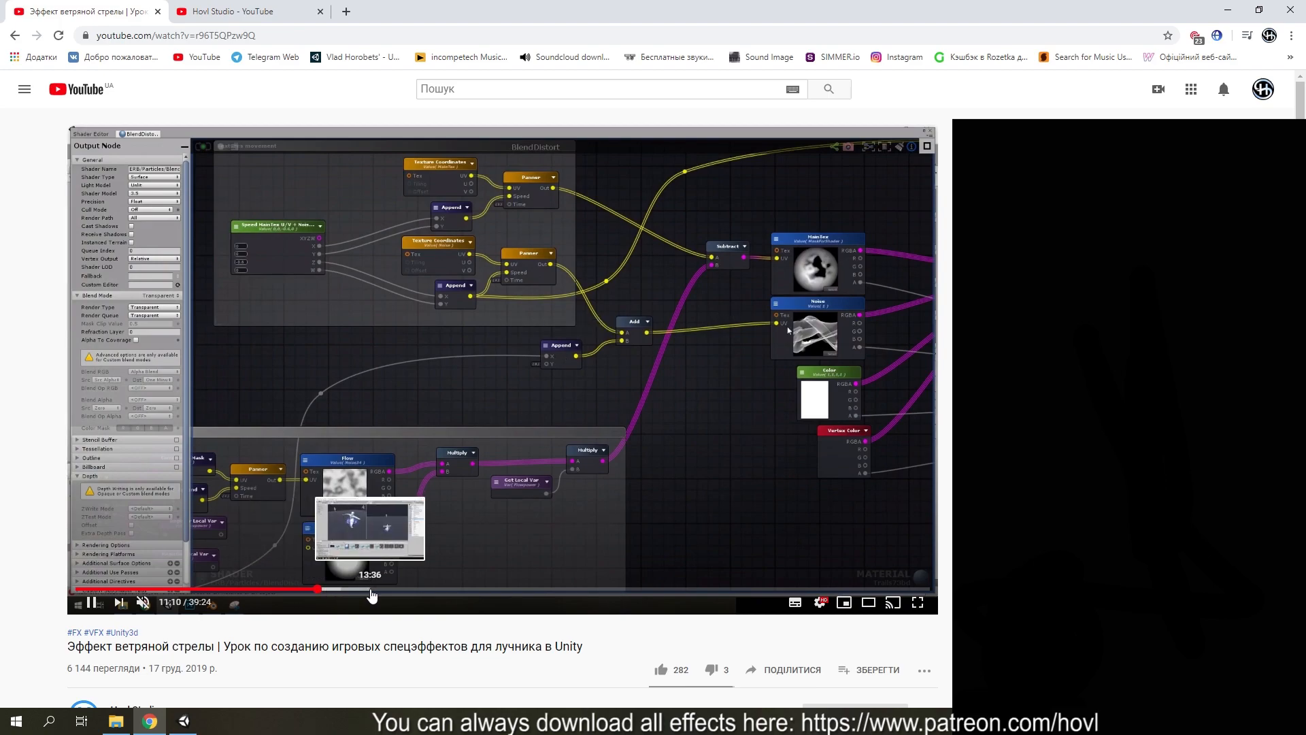
left_click(514, 592)
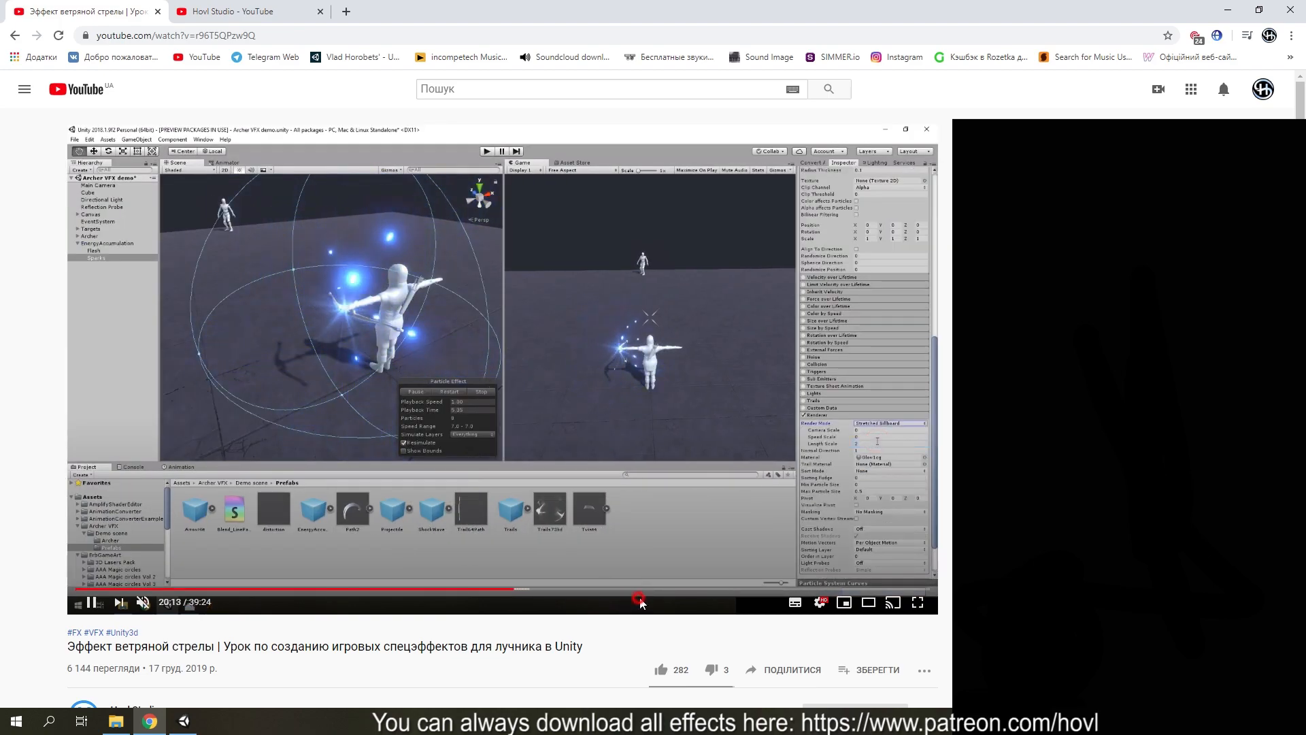
left_click(658, 590)
left_click(699, 591)
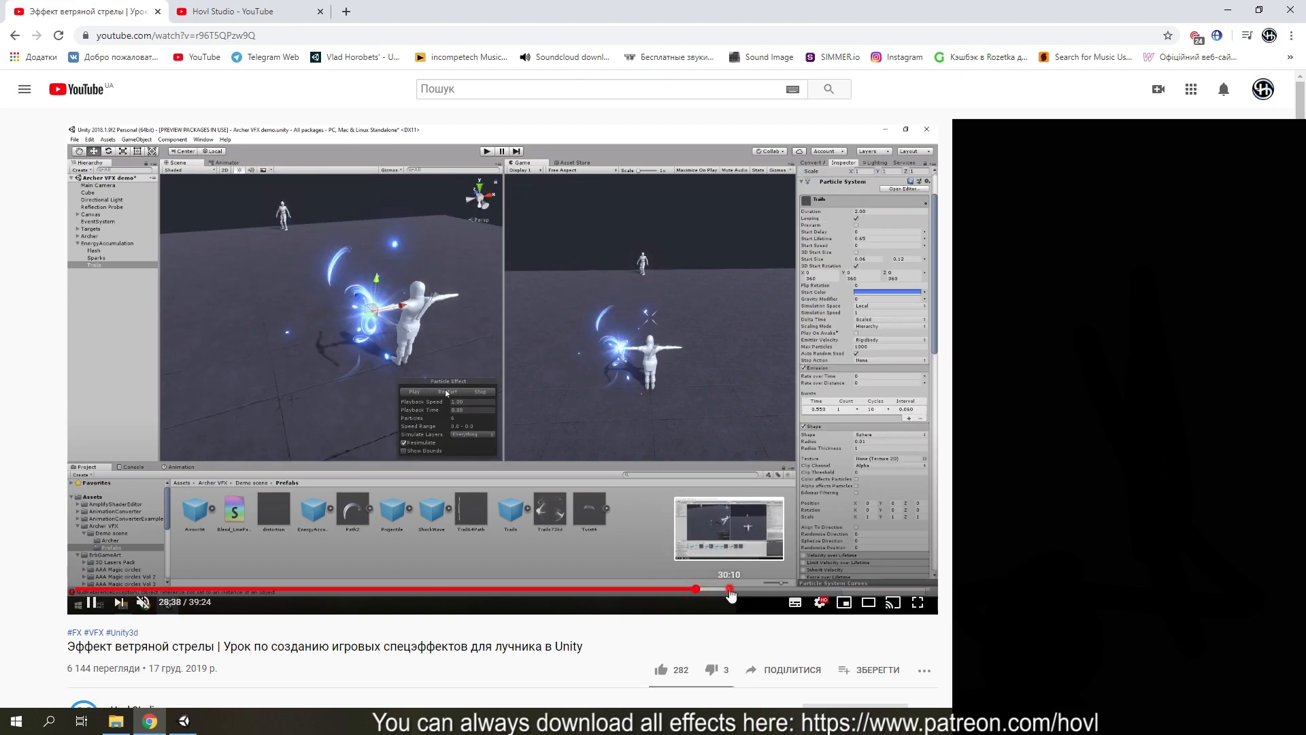
left_click(730, 591)
left_click(758, 592)
left_click(780, 590)
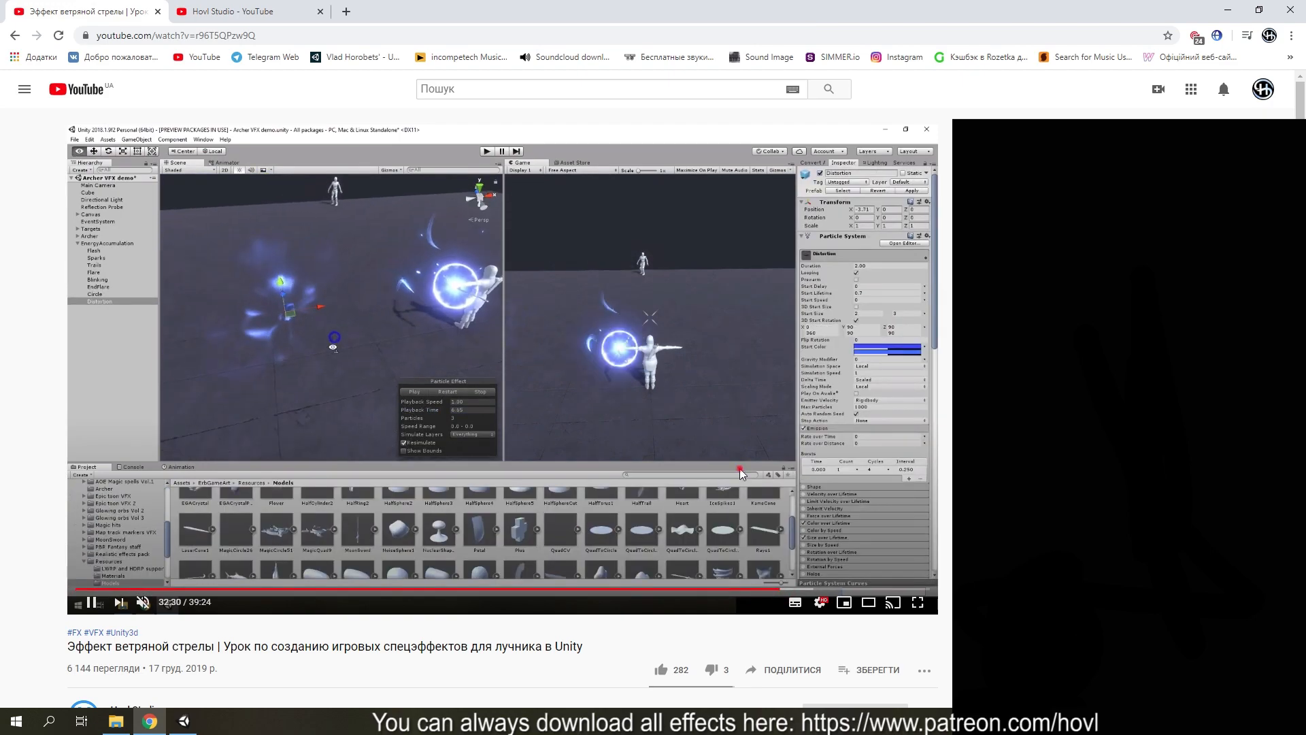
left_click(332, 346)
Switch back to Unity, replay Distortion, and preview Flare, Circle and Distortion together at playback time 0.15
left_click(190, 722)
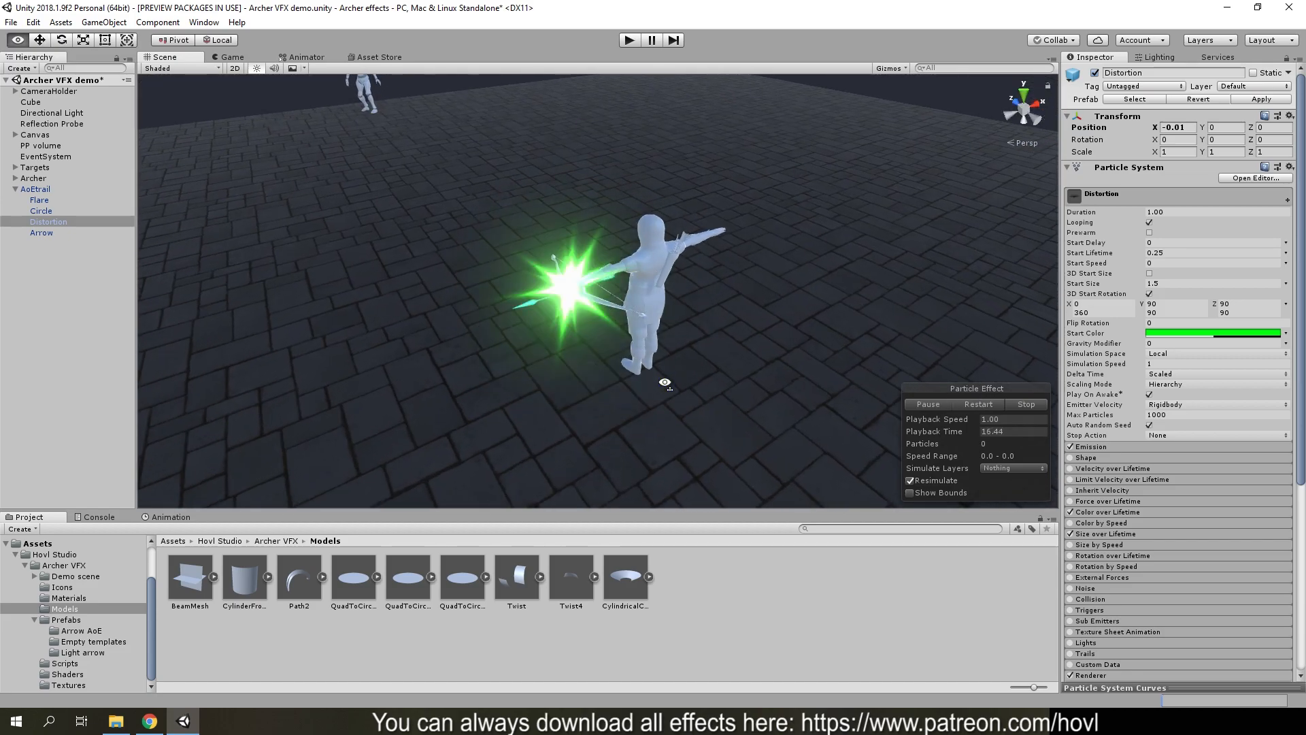
left_click(970, 406)
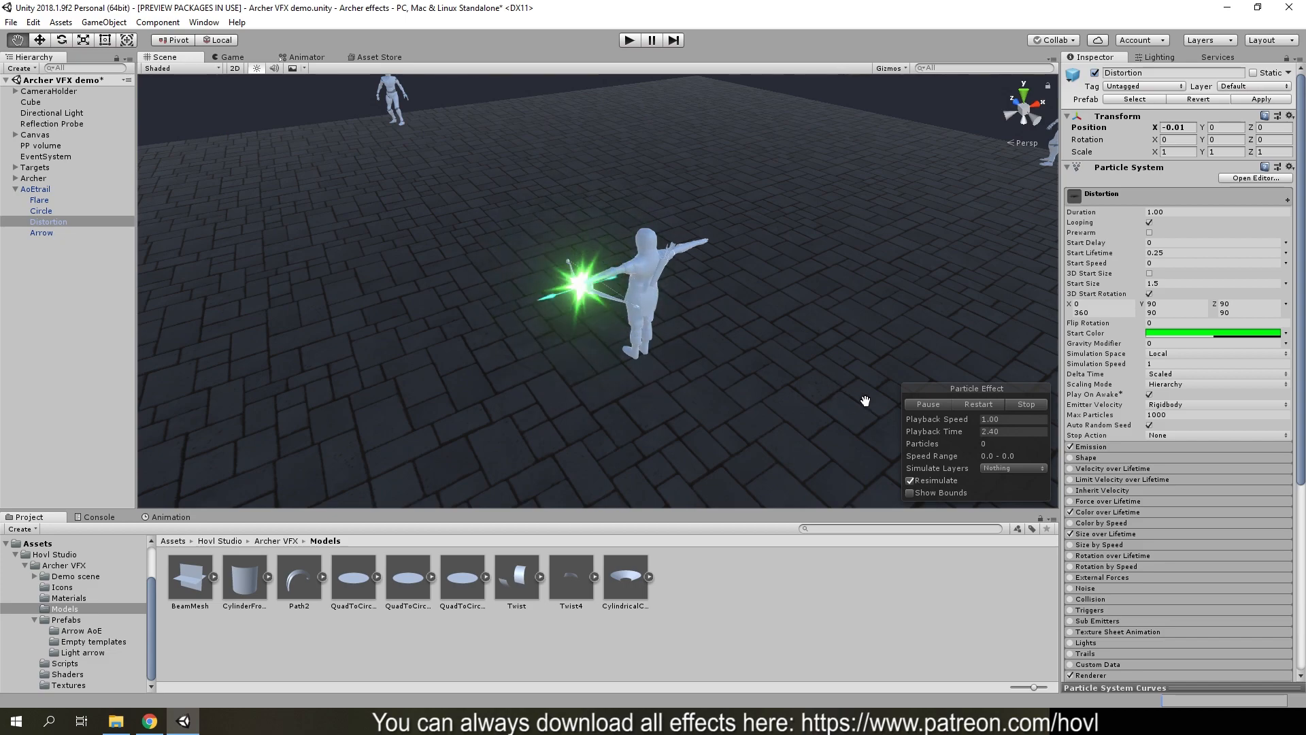
left_click(38, 200)
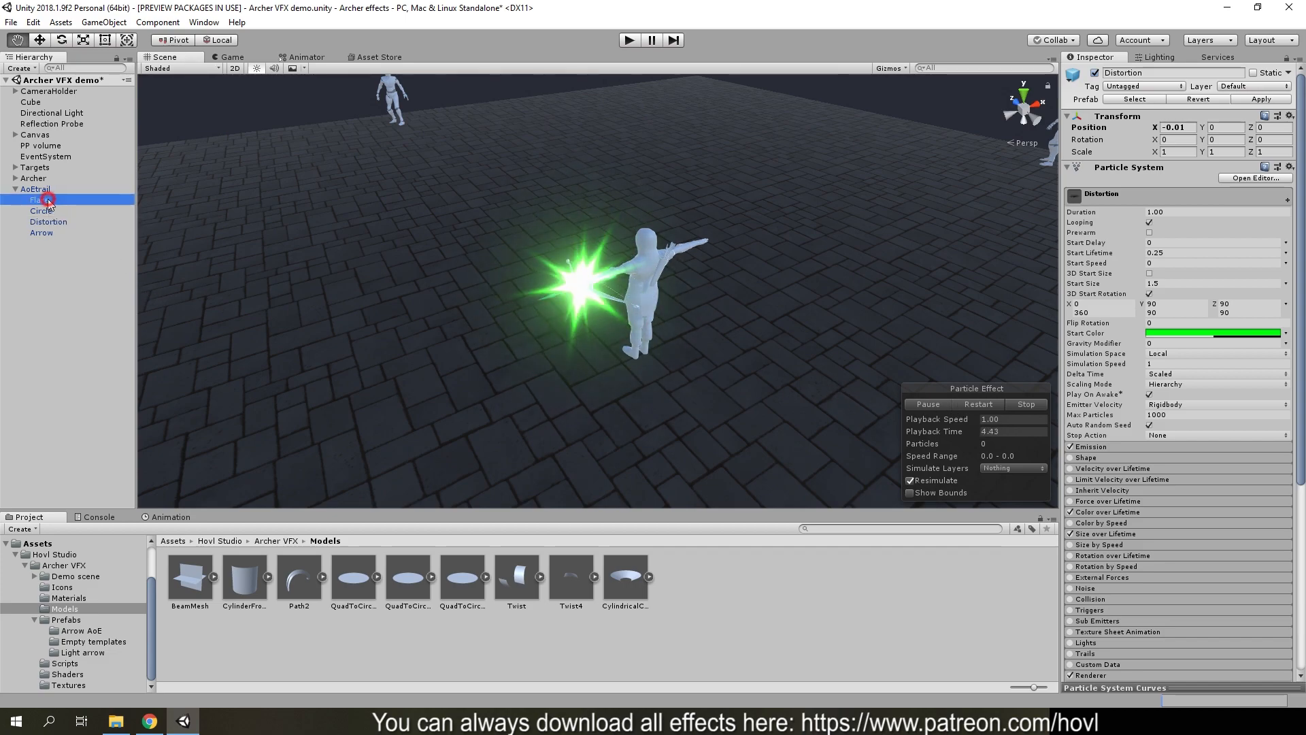
left_click(52, 222, "shift")
left_click(42, 232, "shift")
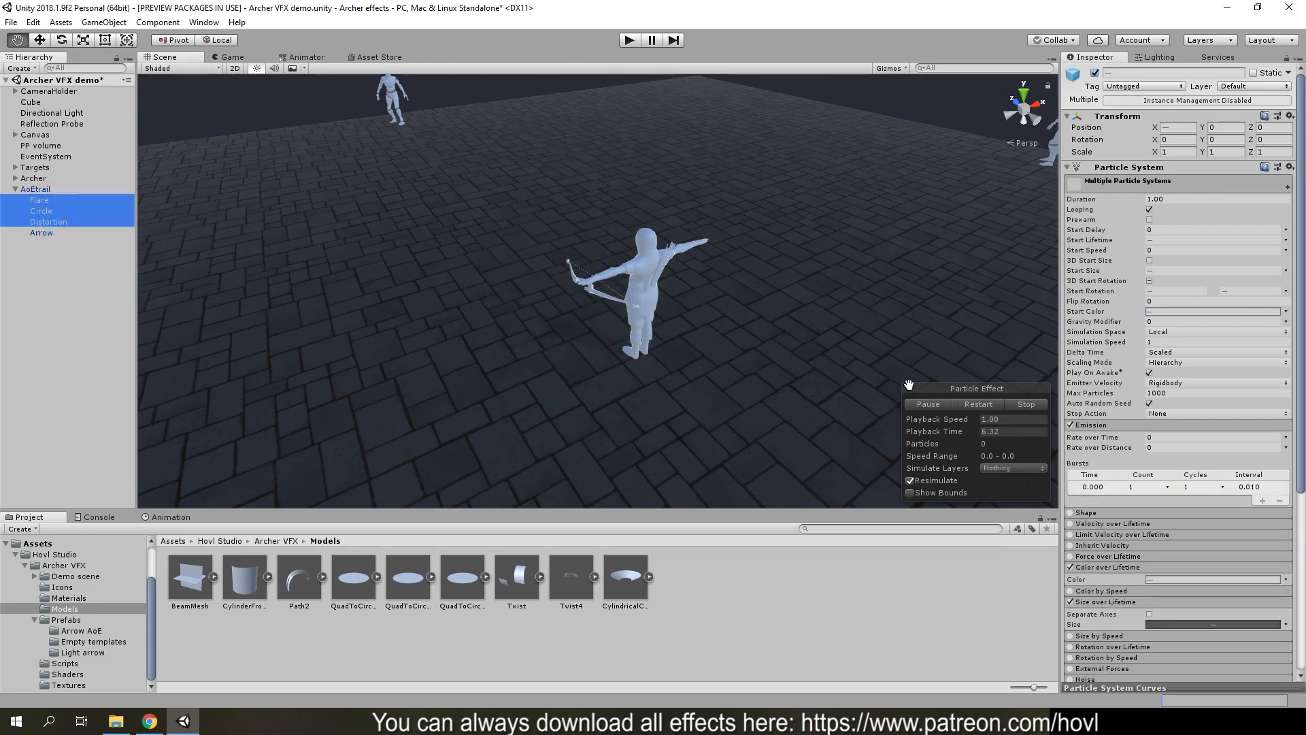
left_click(944, 406)
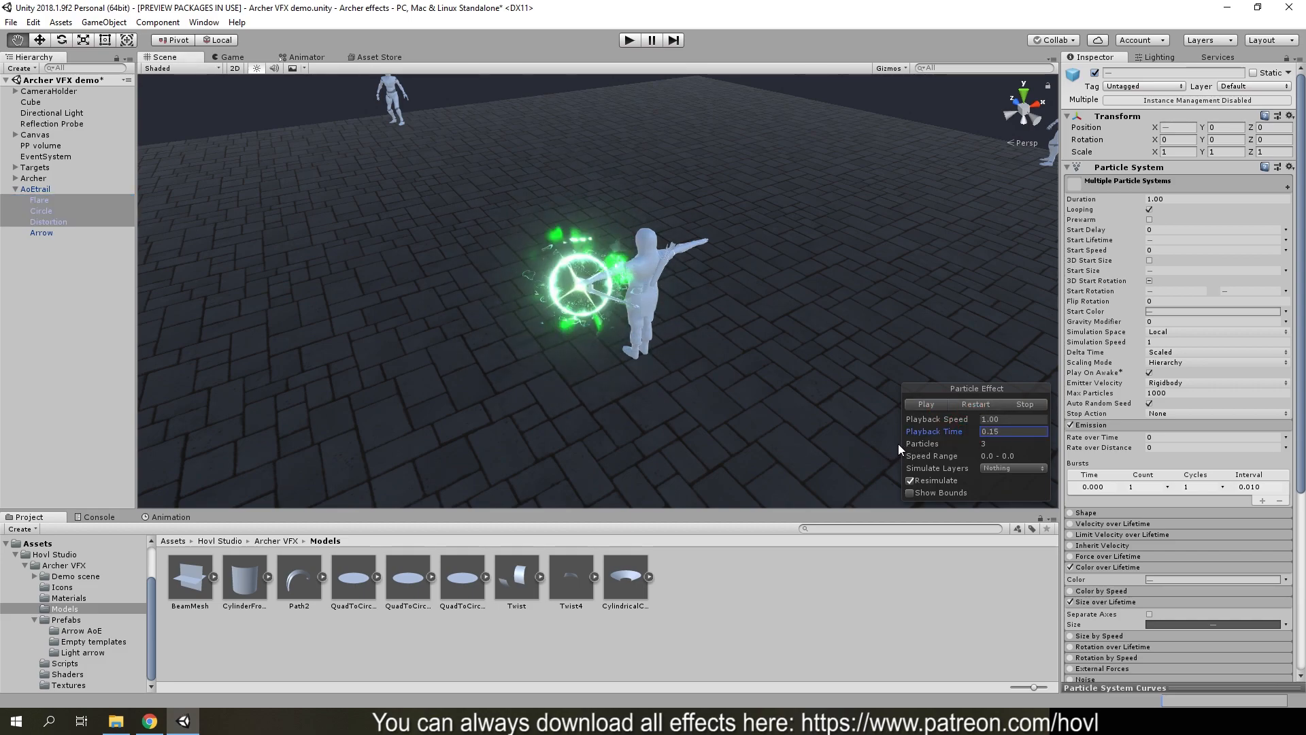
Preview Flare and Circle together at playback time 0.16, and Distortion on its own at 0.15
left_click(41, 211, "shift")
left_click(961, 404)
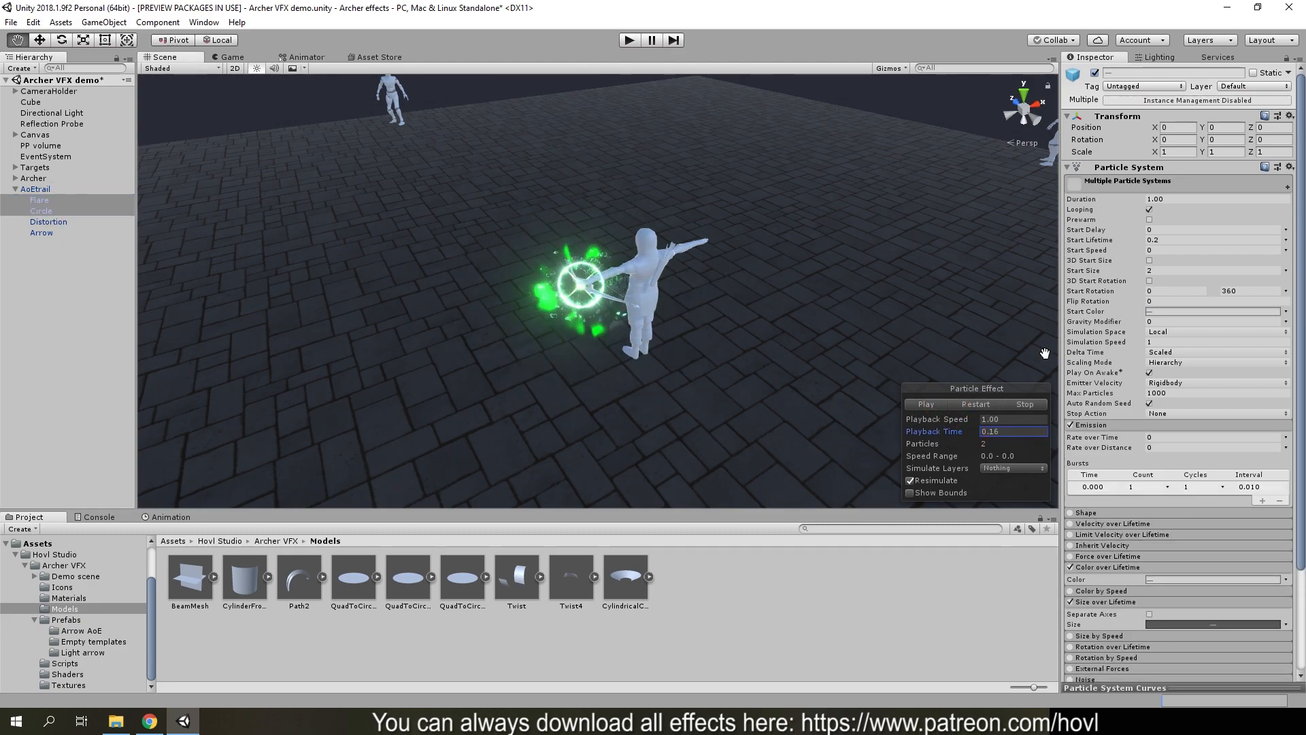
left_click(40, 220)
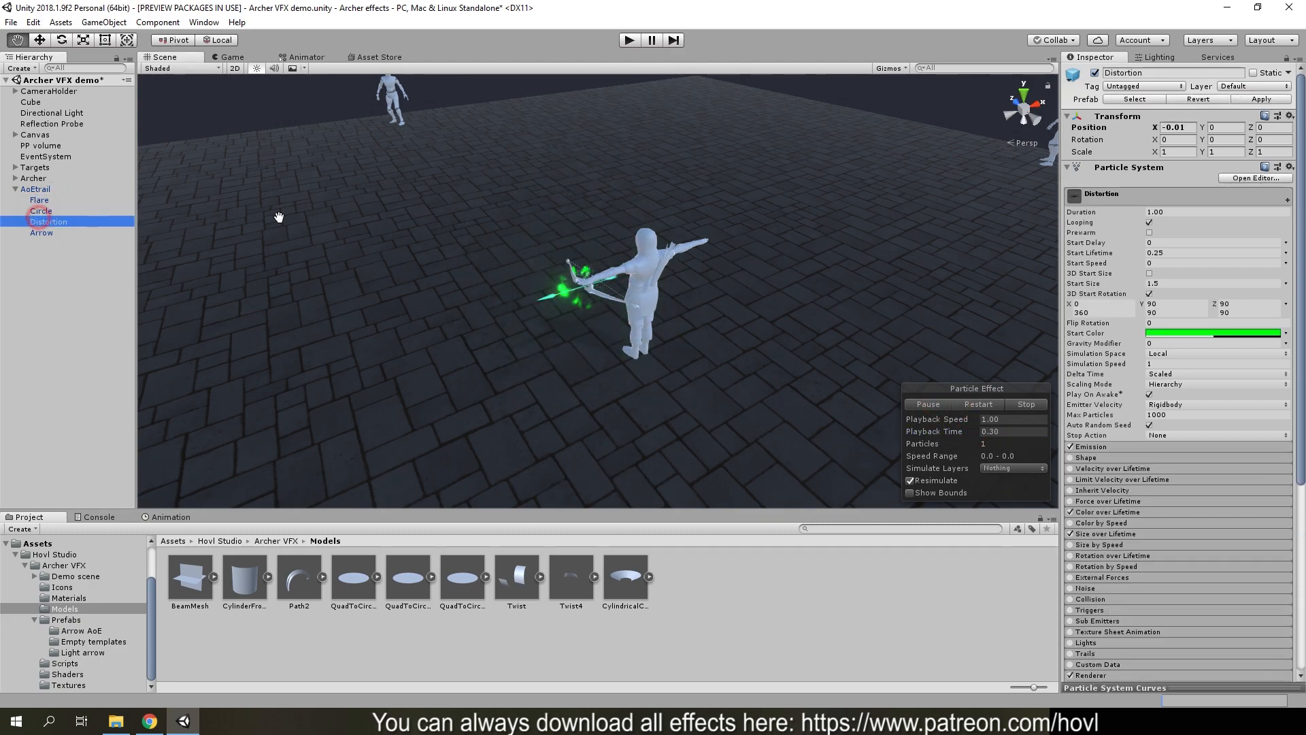
left_click(965, 405)
left_click(927, 404)
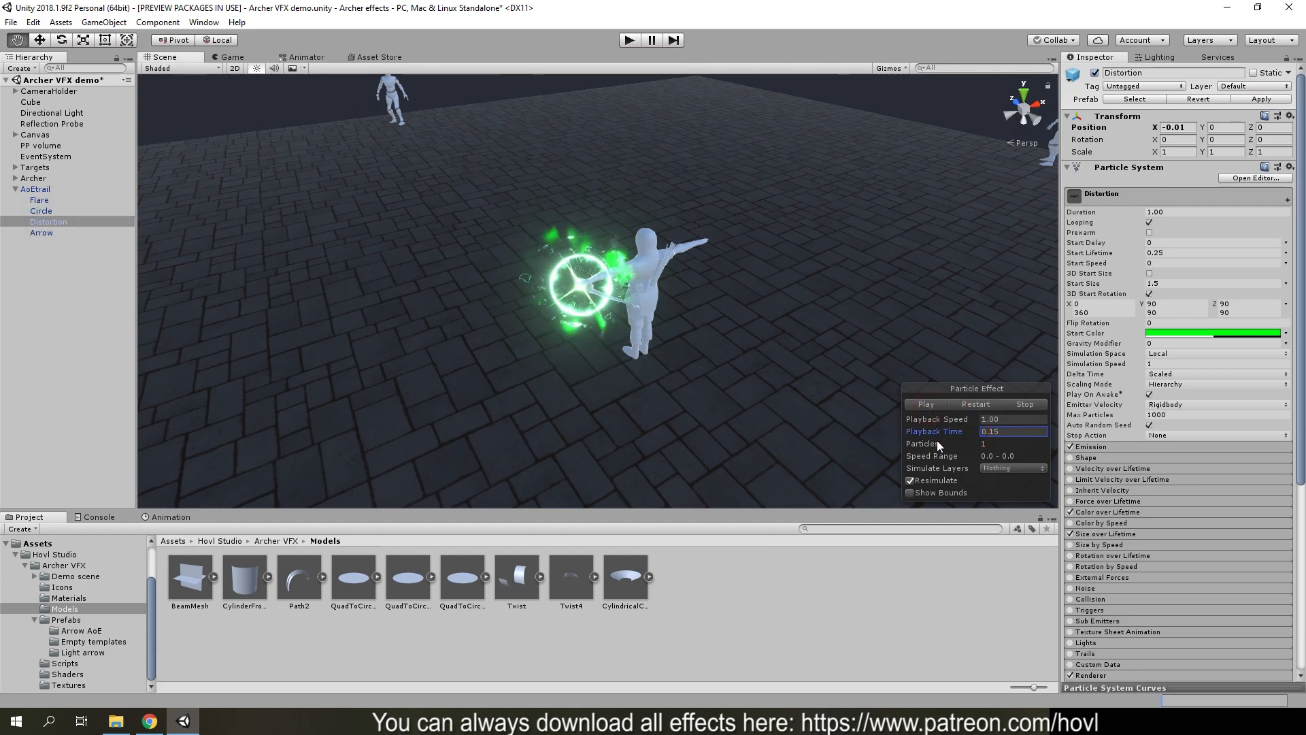
Inspect Distortion's Size over Lifetime curve and its Color over Lifetime gradient
scroll(1208, 471, "down", 3)
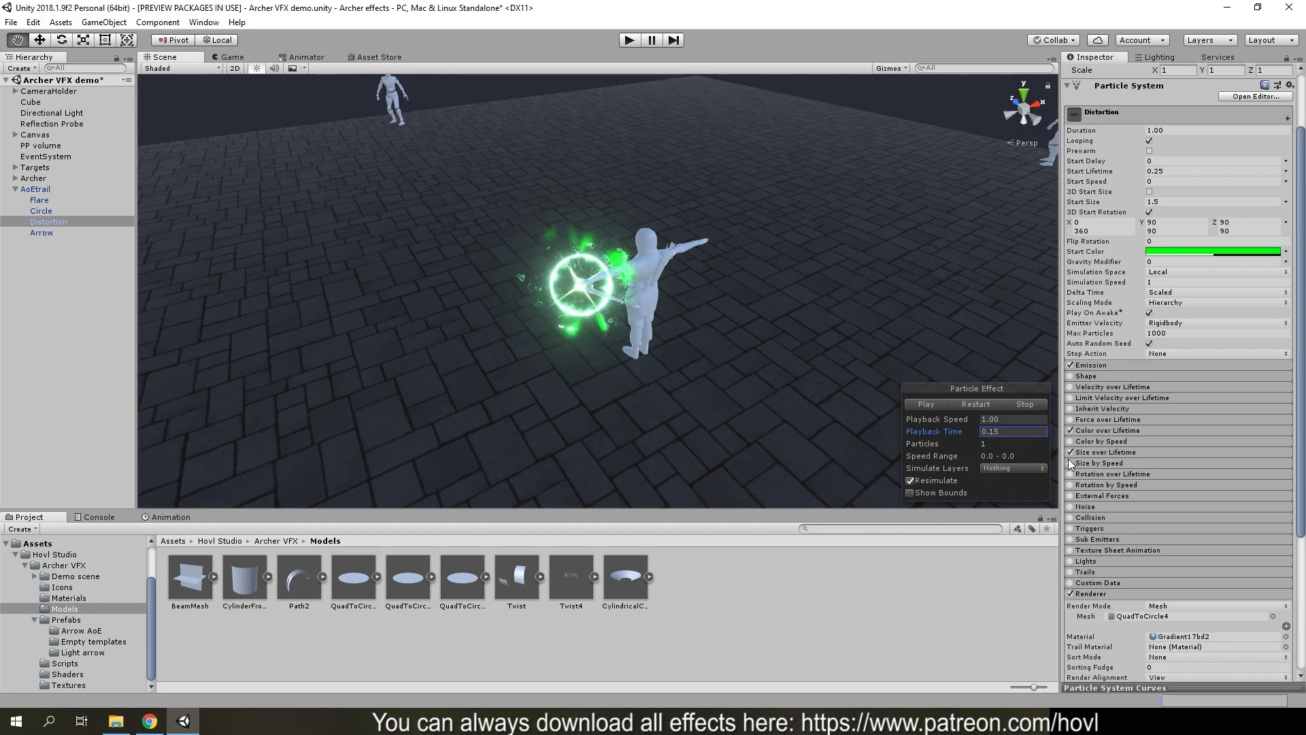
left_click(1103, 453)
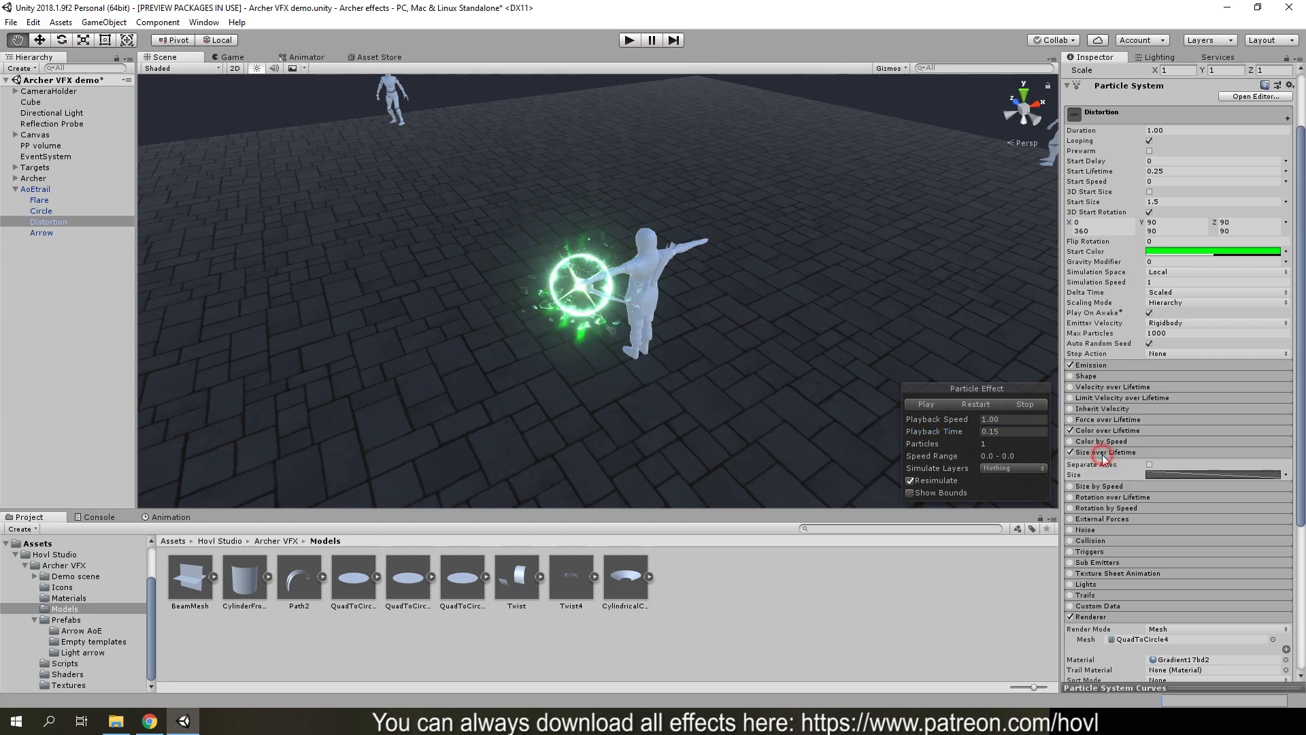
left_click(1112, 687)
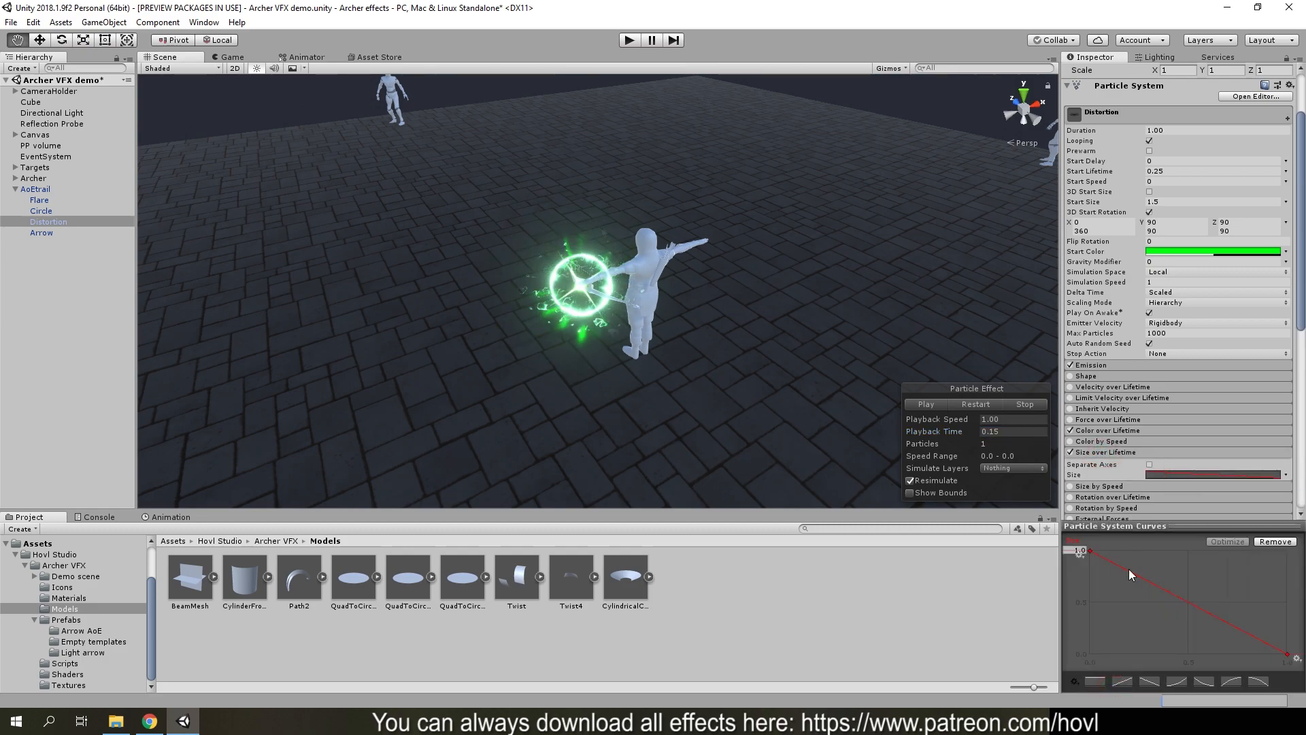
left_click(1147, 522)
left_click(1105, 430)
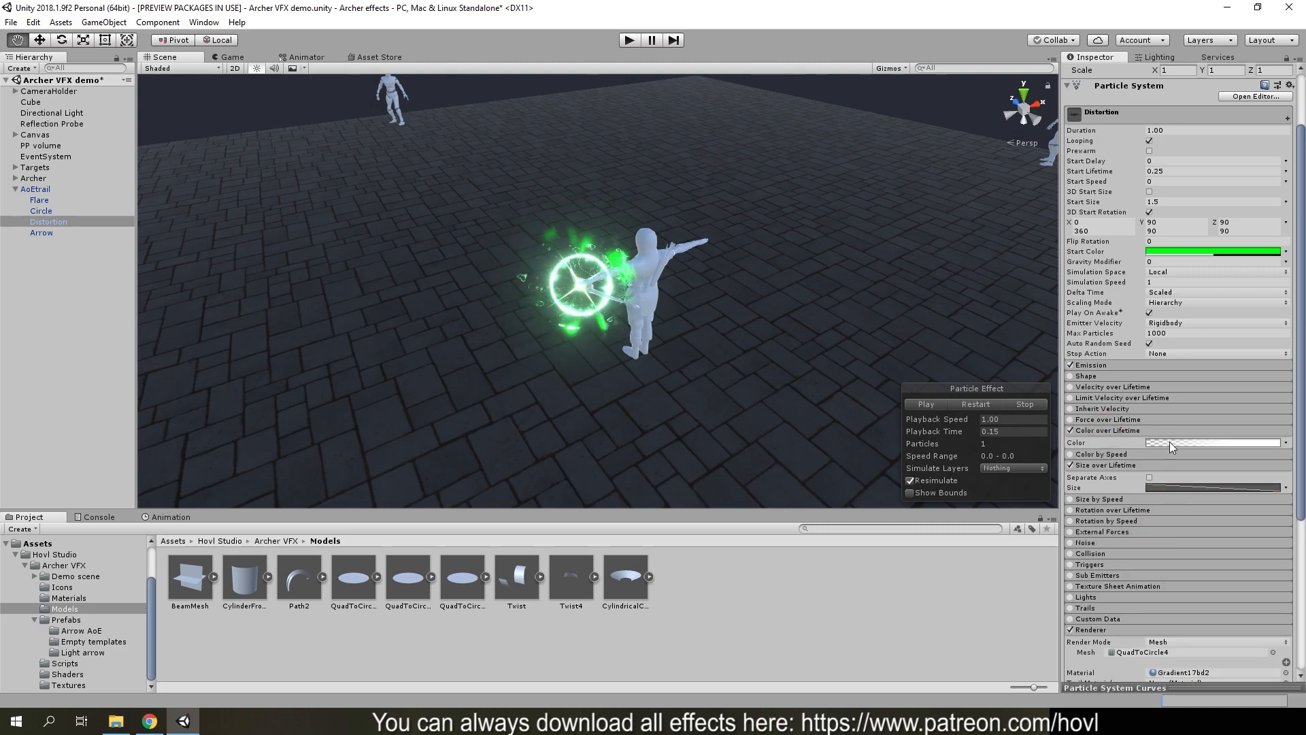
left_click(1169, 443)
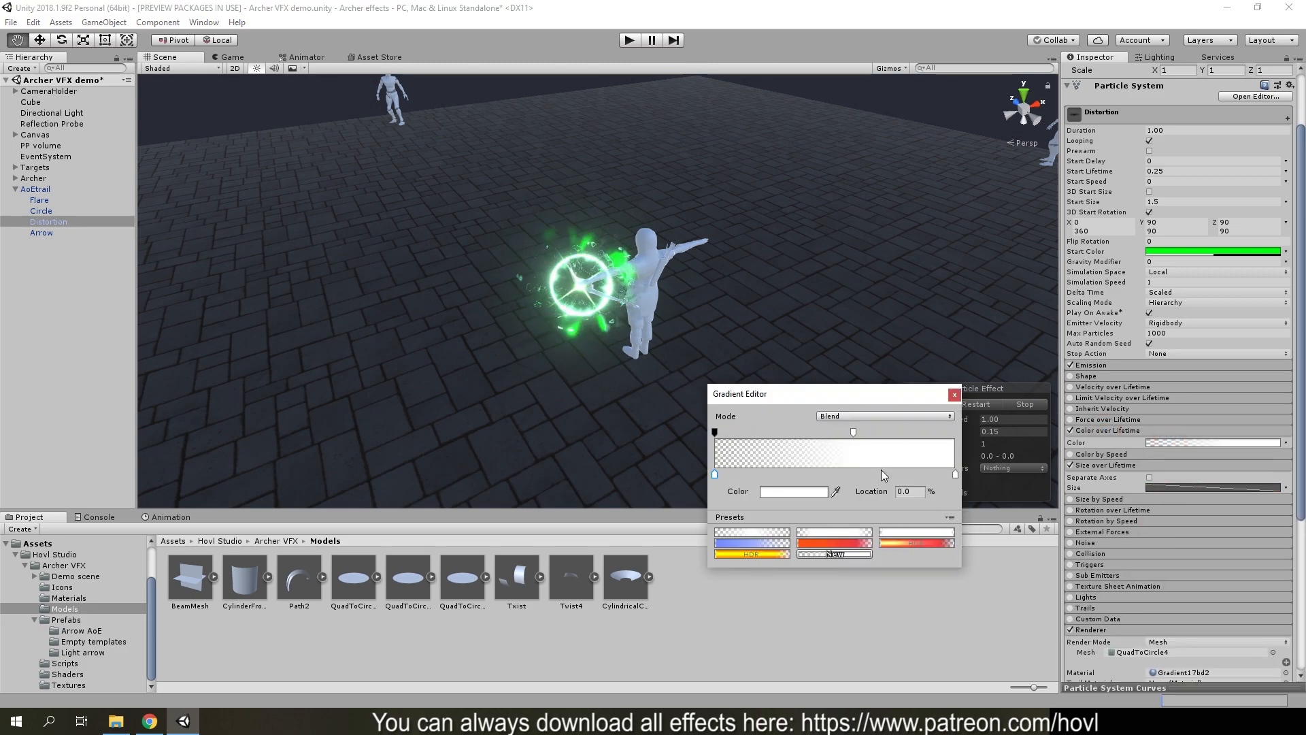
left_click(954, 394)
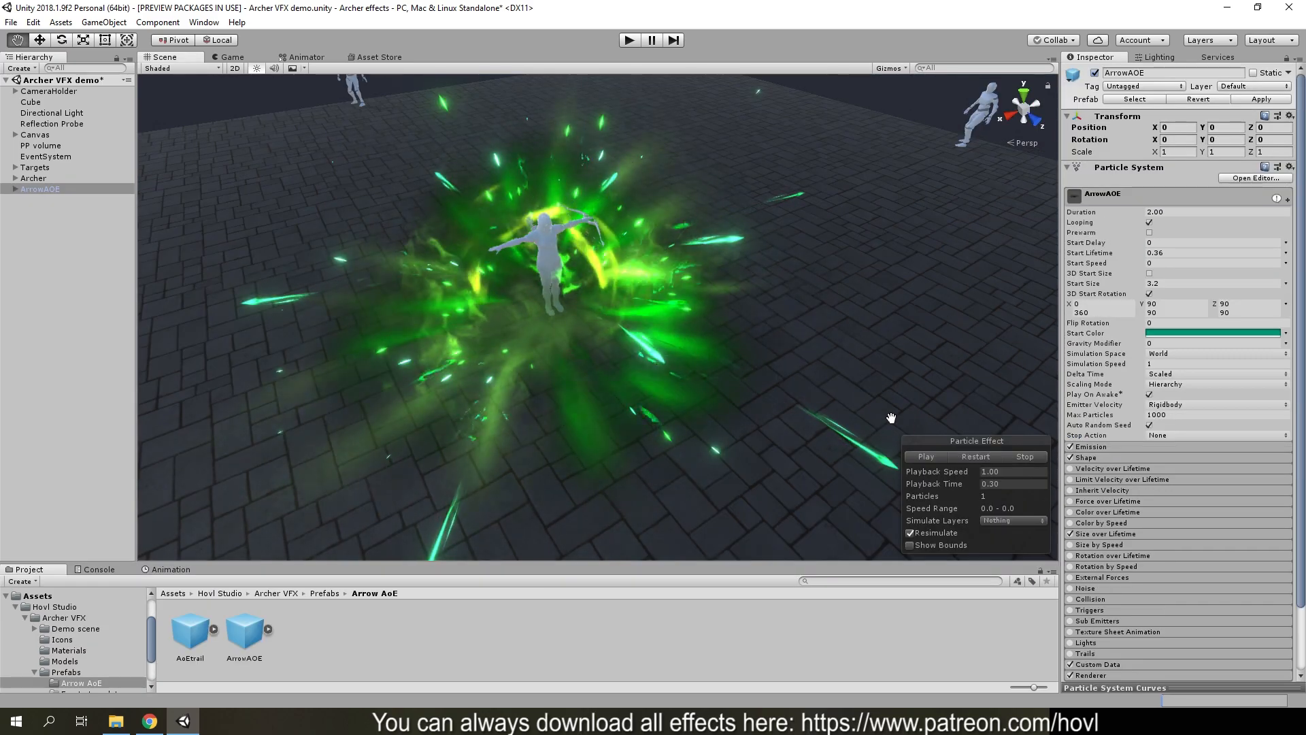
Replay ArrowAOE and view the scene in Shaded Wireframe mode, then return it to Shaded mode
left_click(978, 456)
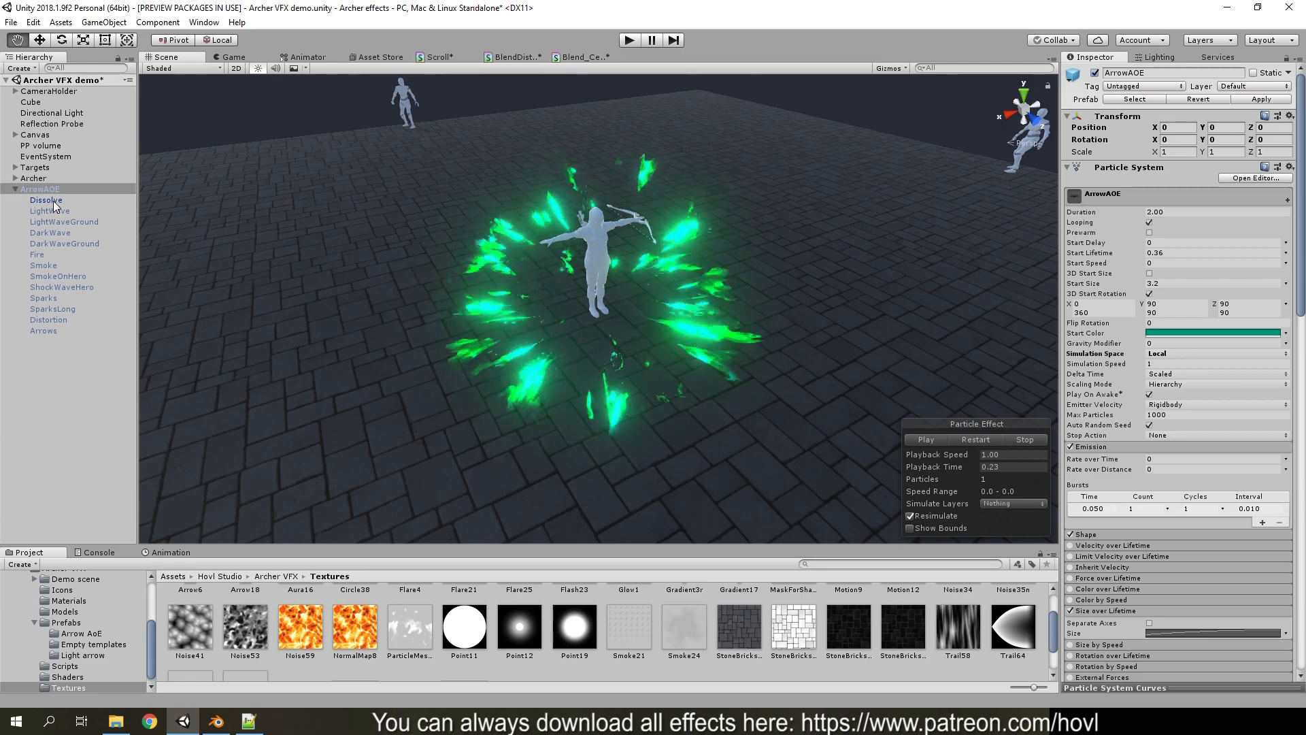
right_click(167, 58)
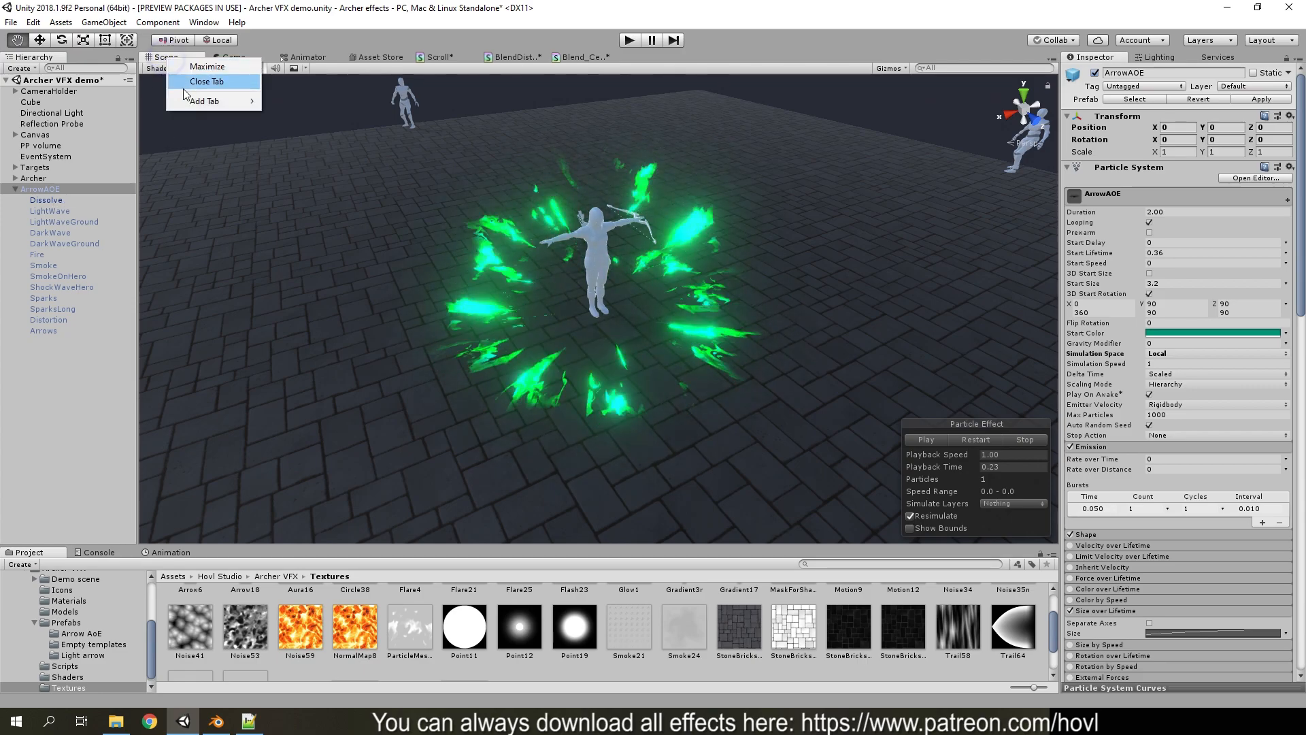
left_click(161, 61)
left_click(157, 68)
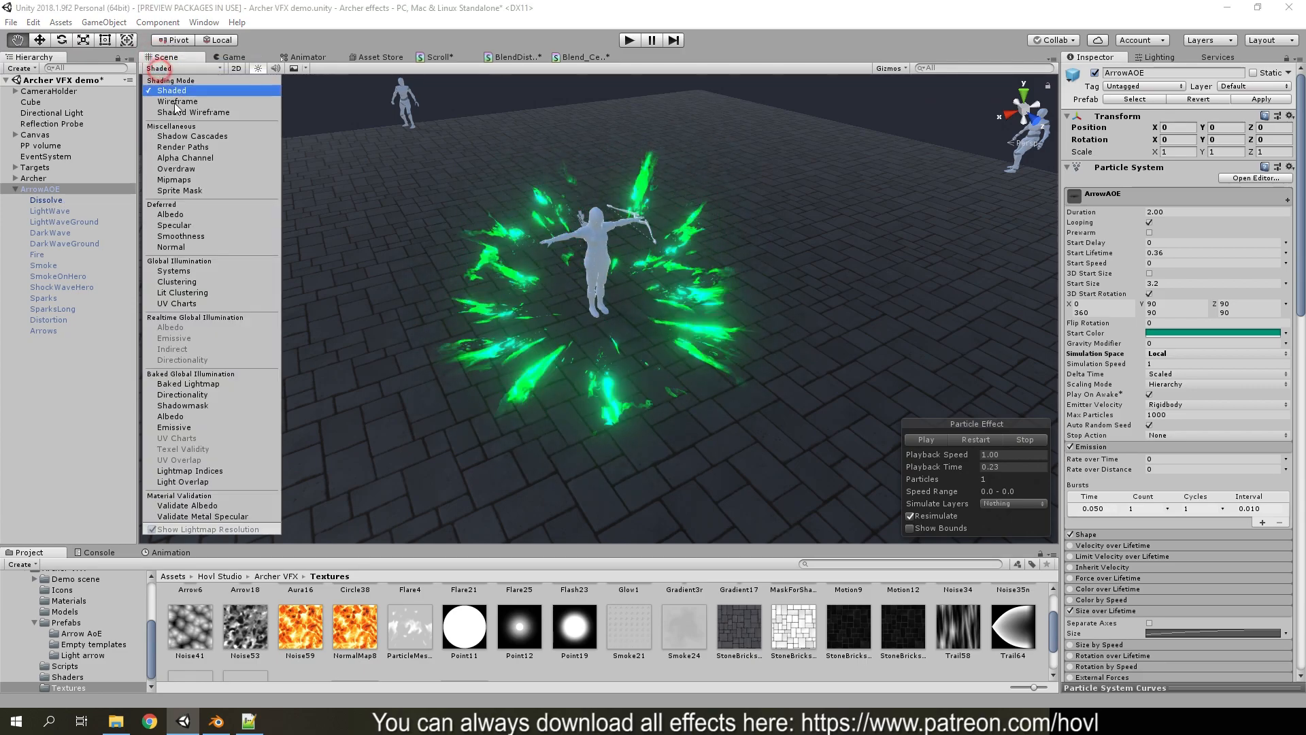
left_click(191, 115)
mouse_move(673, 306)
right_mouse_down()
mouse_move(685, 356)
mouse_move(647, 222)
mouse_move(664, 300)
right_mouse_up()
left_click(163, 68)
left_click(172, 90)
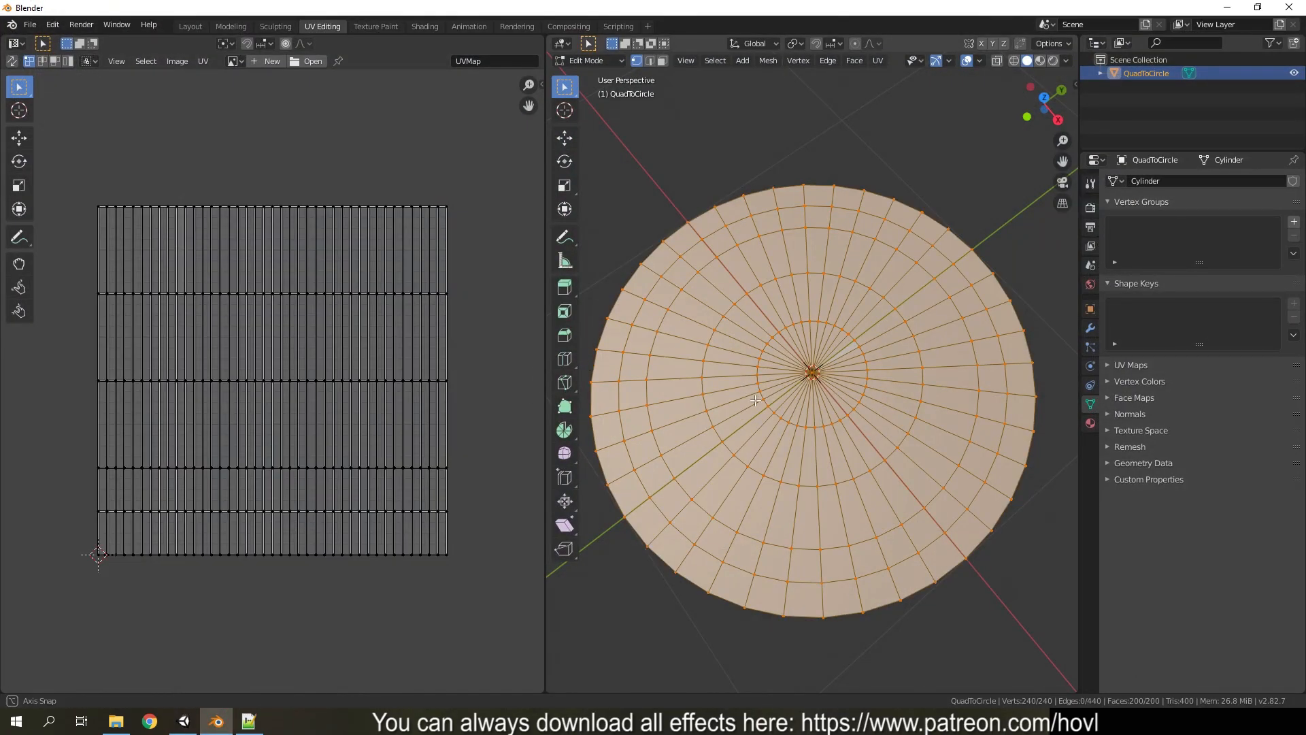
Look over the QuadToCircle mesh in Blender, switch back to Unity, and preview ArrowAOE at playback time 0.26
middle_click_drag(755, 400, 806, 408)
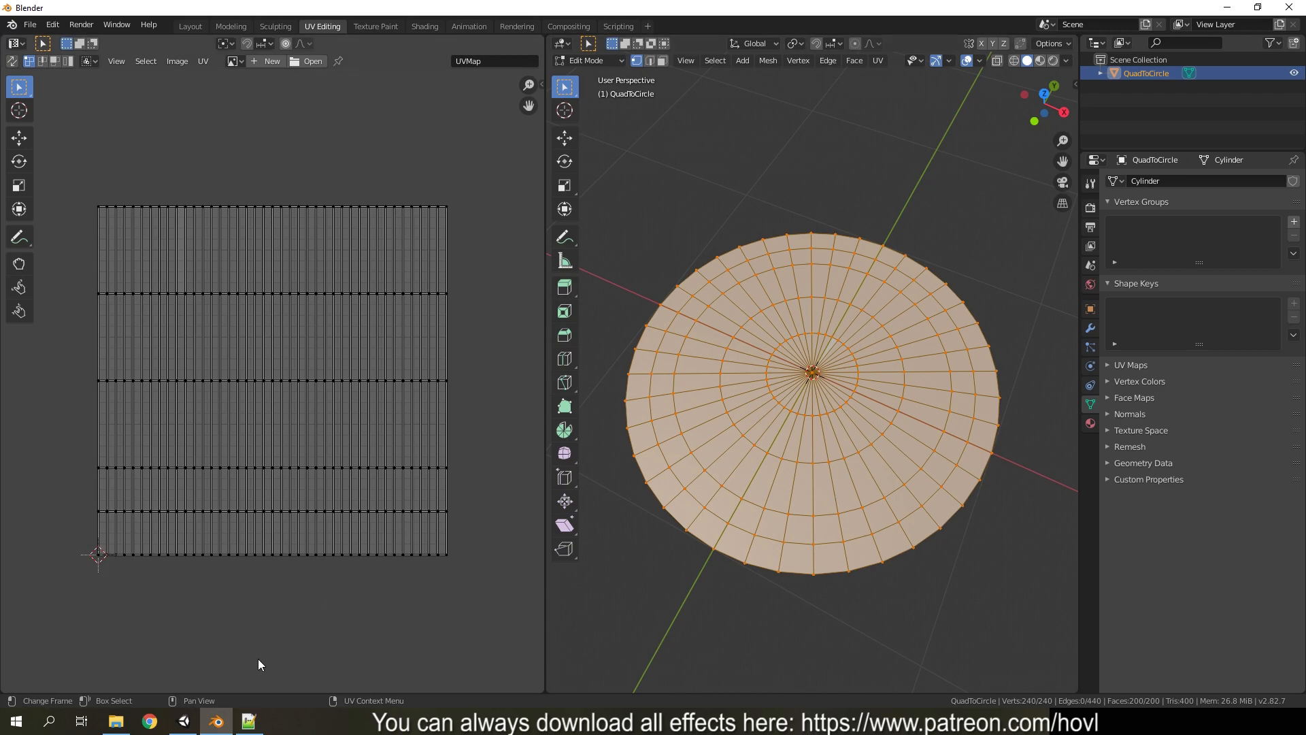
left_click(183, 720)
left_click_drag(680, 374, 680, 328, "alt")
left_click(978, 439)
left_click(916, 441)
left_click_drag(953, 470, 929, 468)
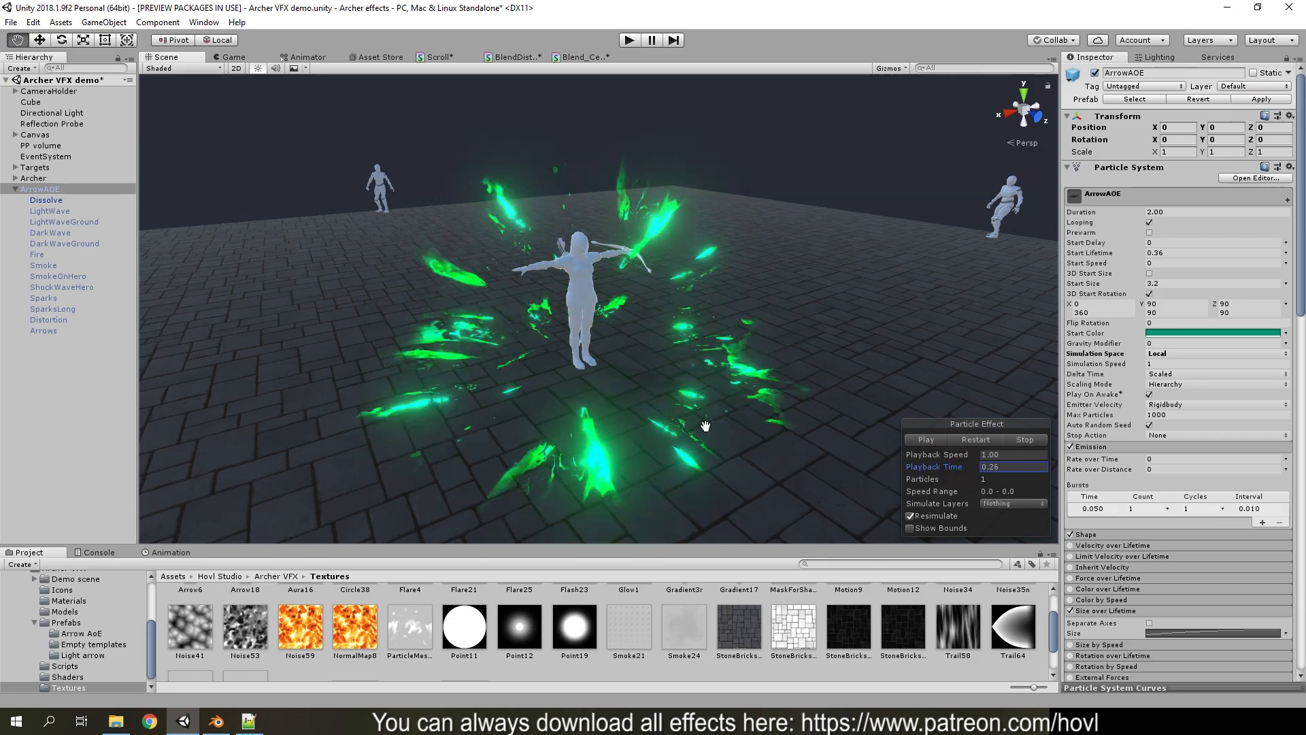
Inspect ArrowAOE's Size over Lifetime curve and collapse the curve editor again
scroll(1216, 546, "down", 5)
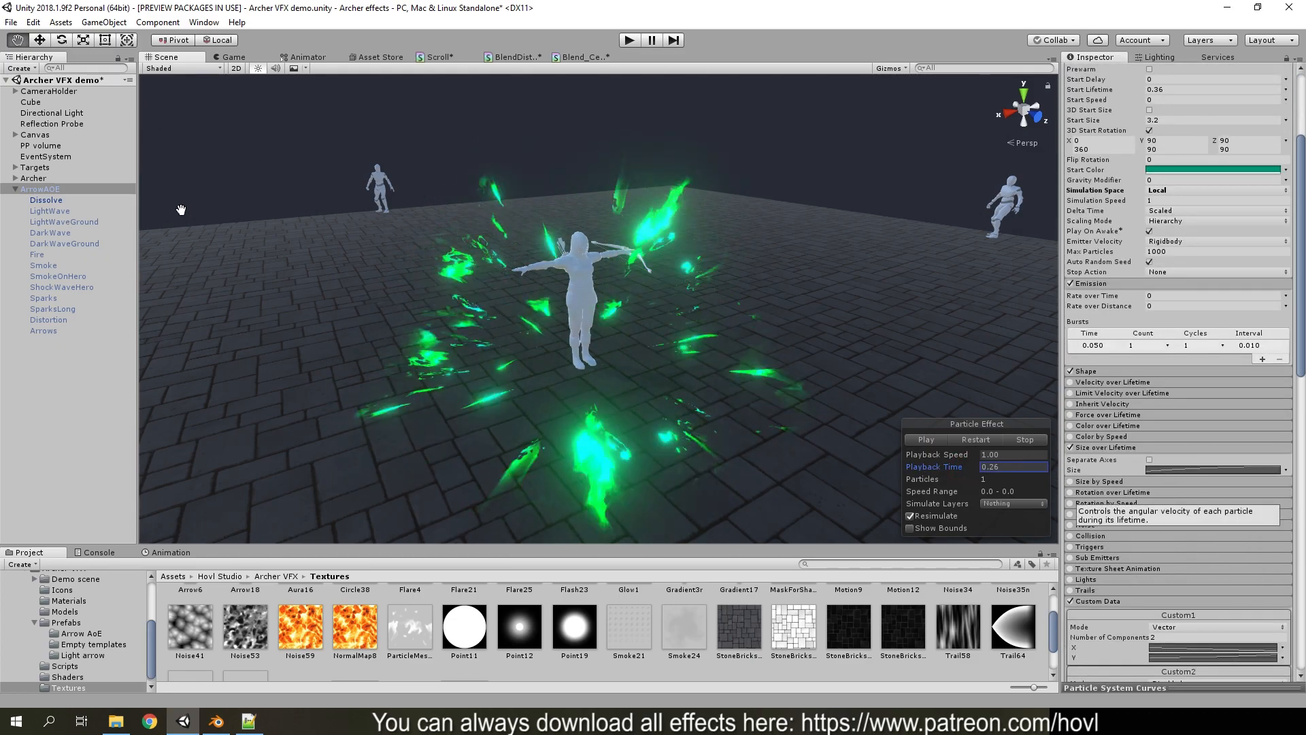
left_click(1172, 472)
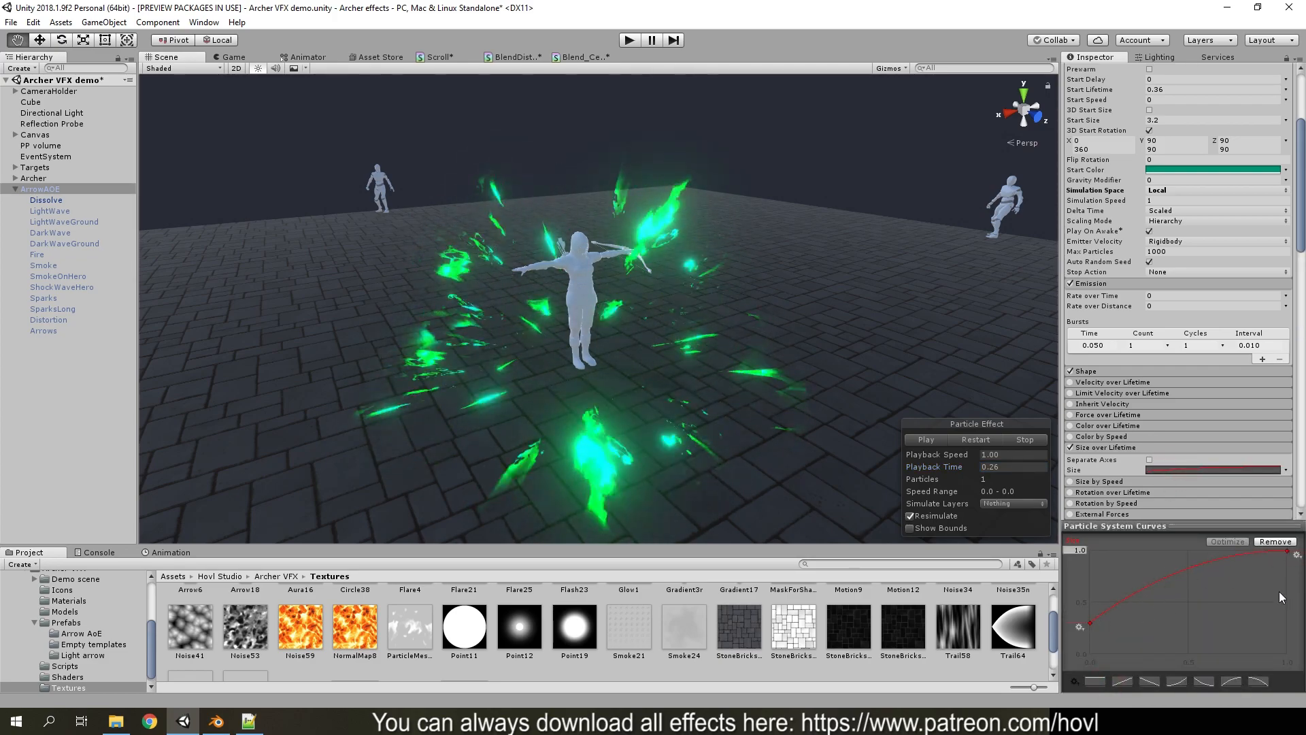
left_click(1171, 526)
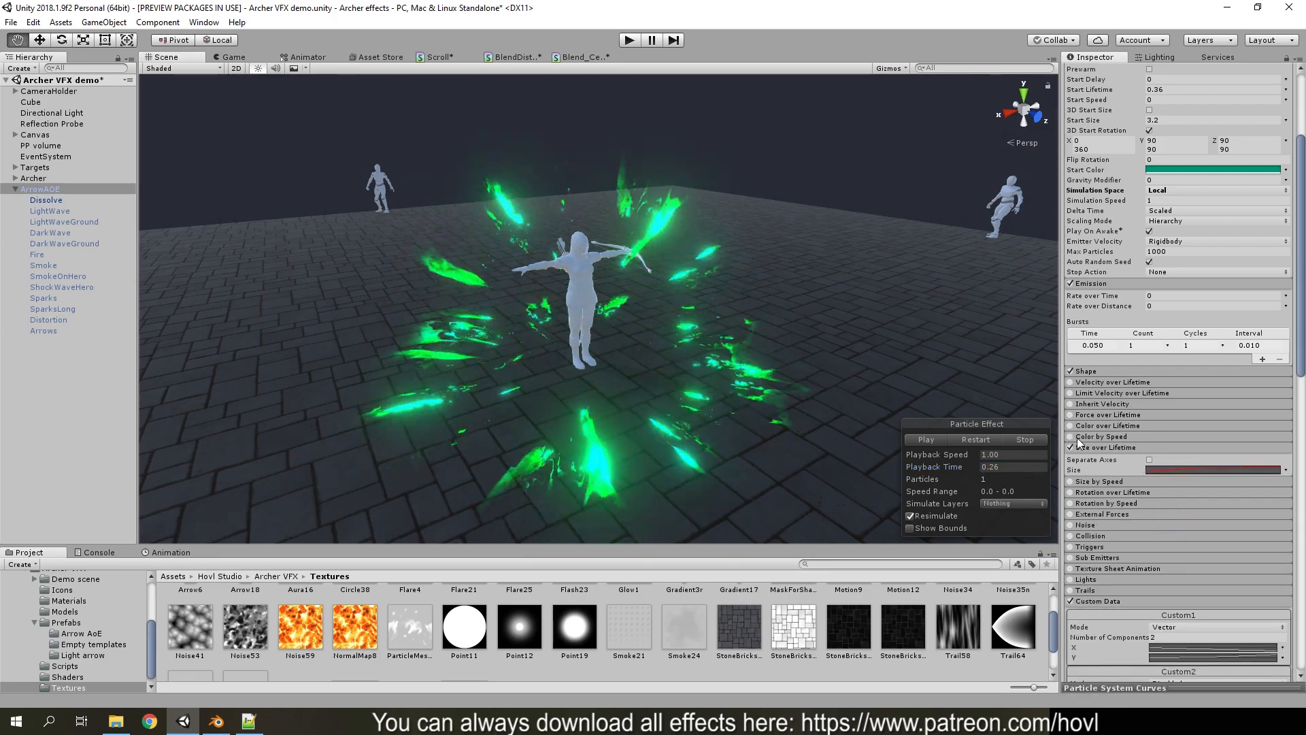
Preview ArrowAOE at playback times 0.31 and 0.24 and check its Color over Lifetime module
left_click(956, 440)
left_click(929, 439)
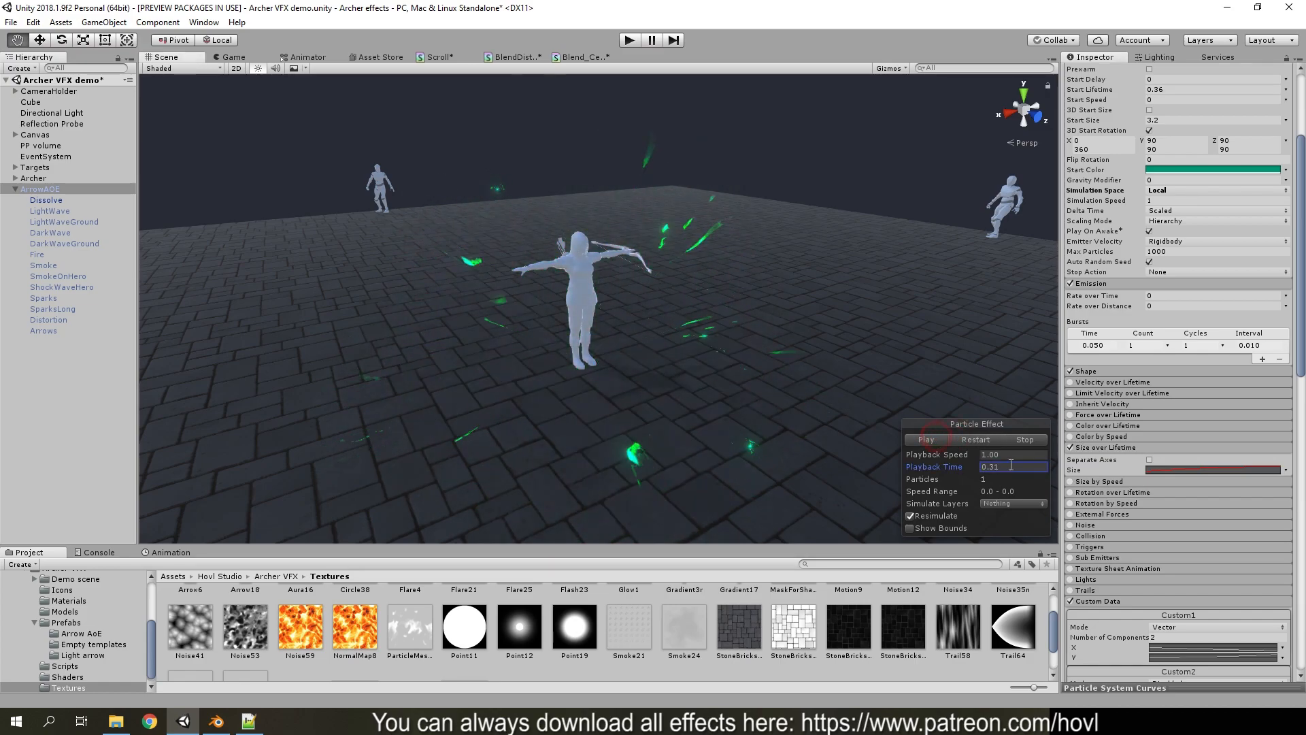
left_click(1075, 426)
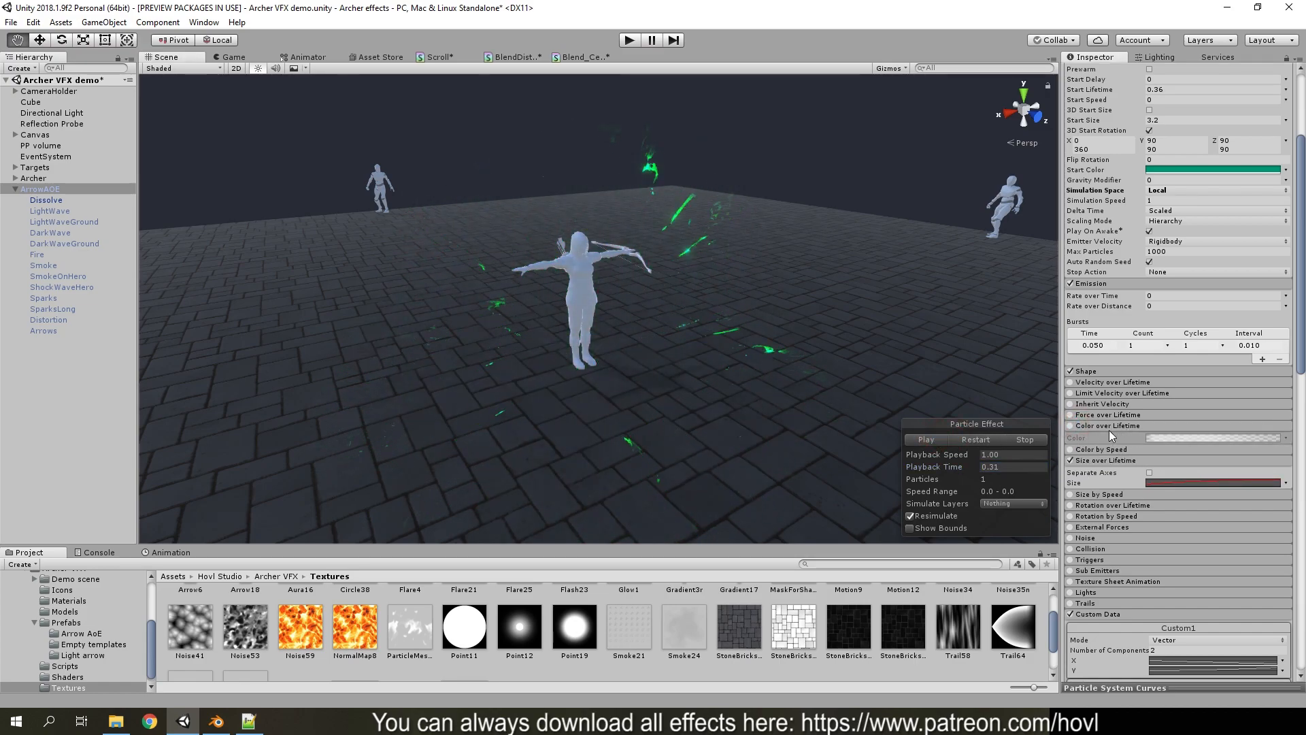
left_click(1109, 426)
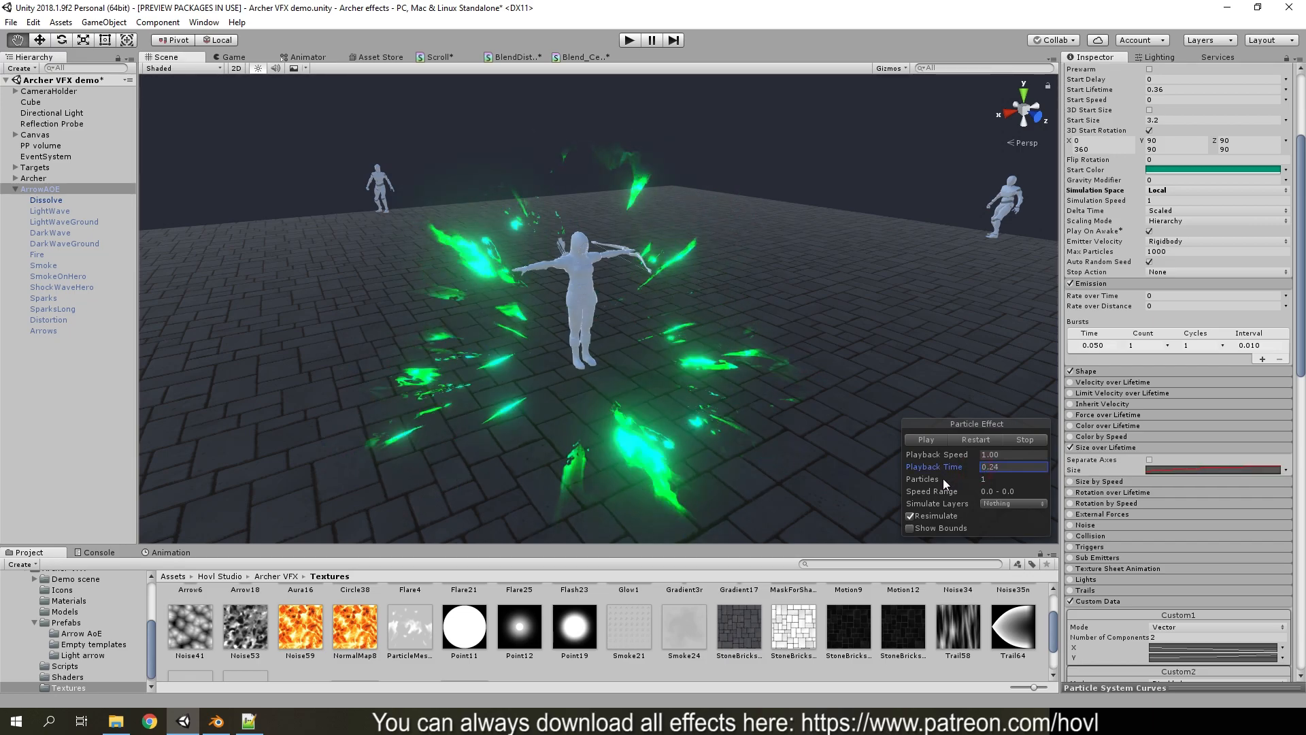
Try a flat Y curve in the Custom1 vector of Custom Data and shift its constant value
scroll(1207, 488, "down", 5)
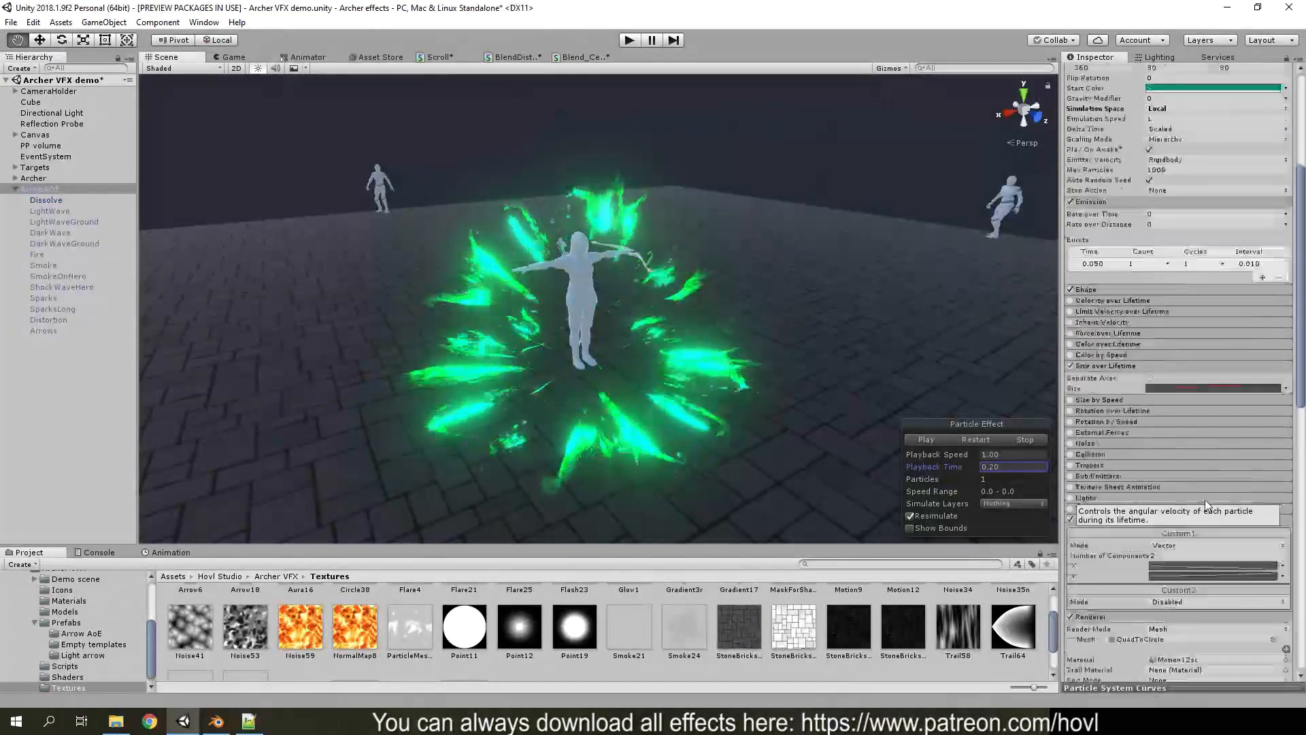
scroll(1203, 497, "down", 3)
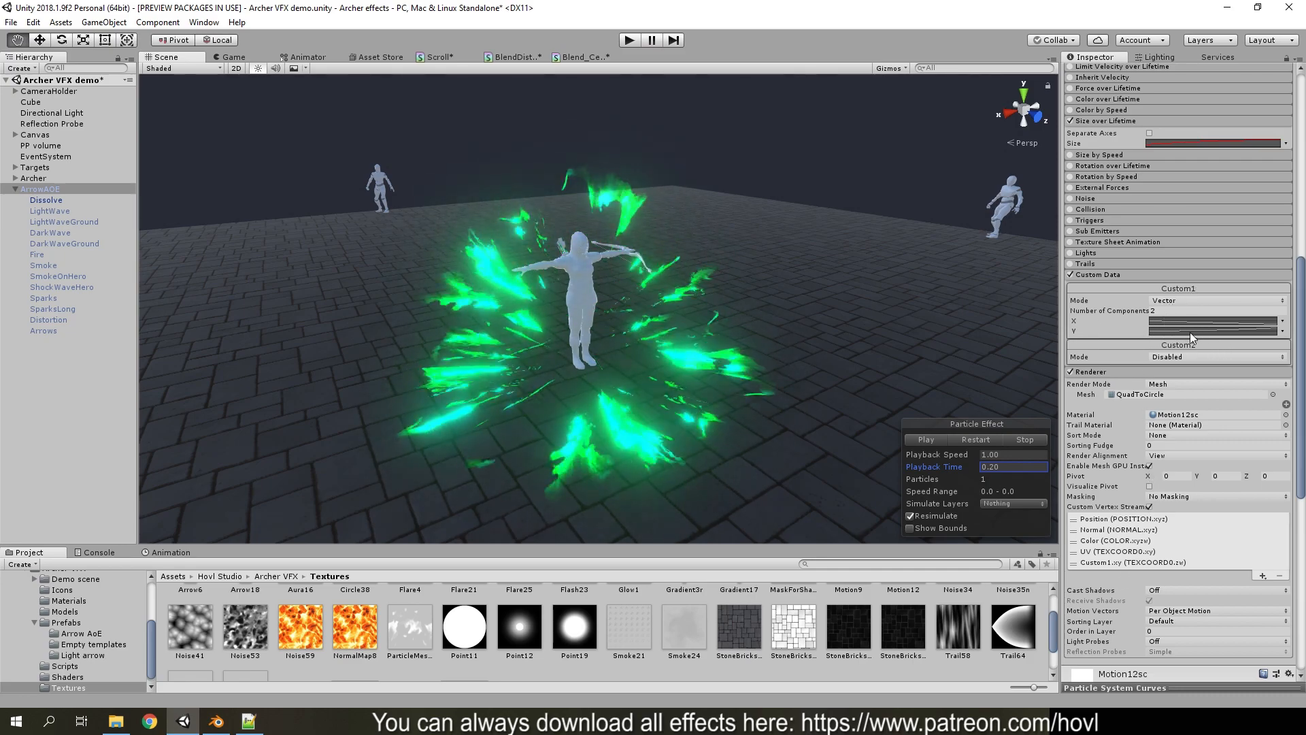
left_click(1084, 685)
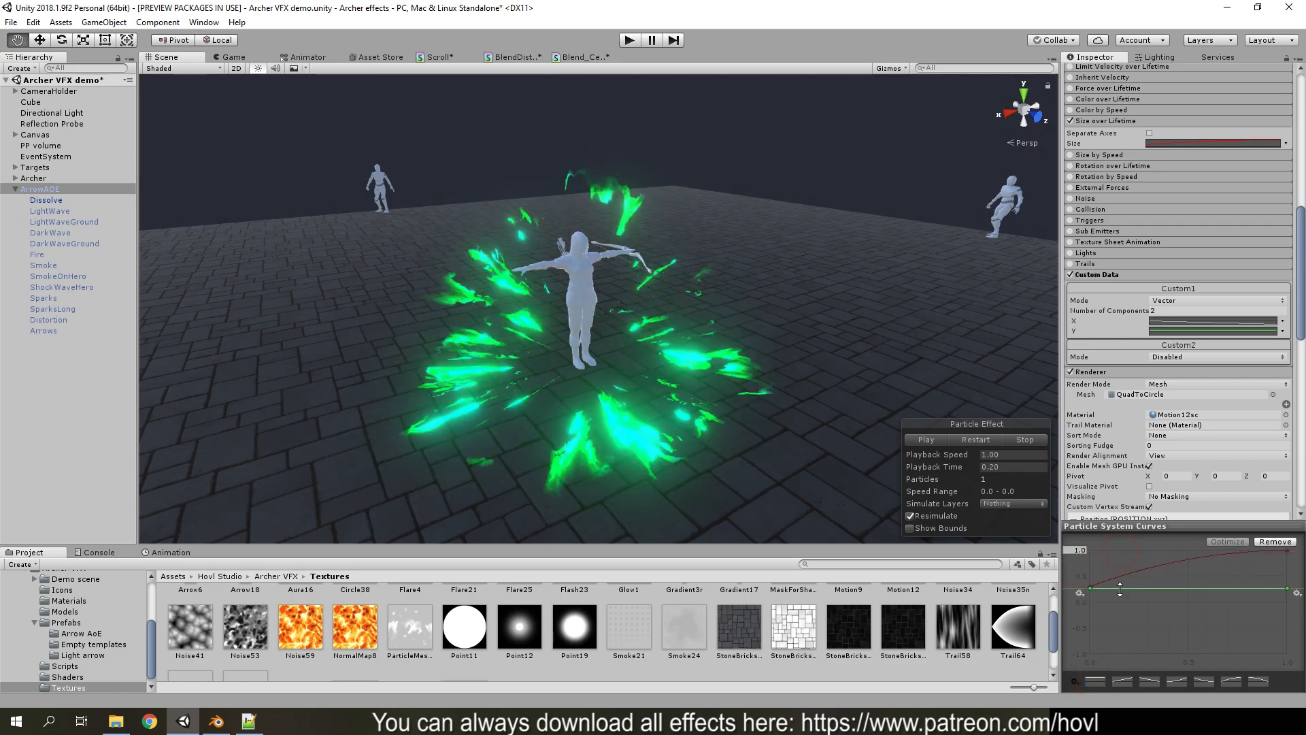
left_click_drag(1118, 605, 1120, 546)
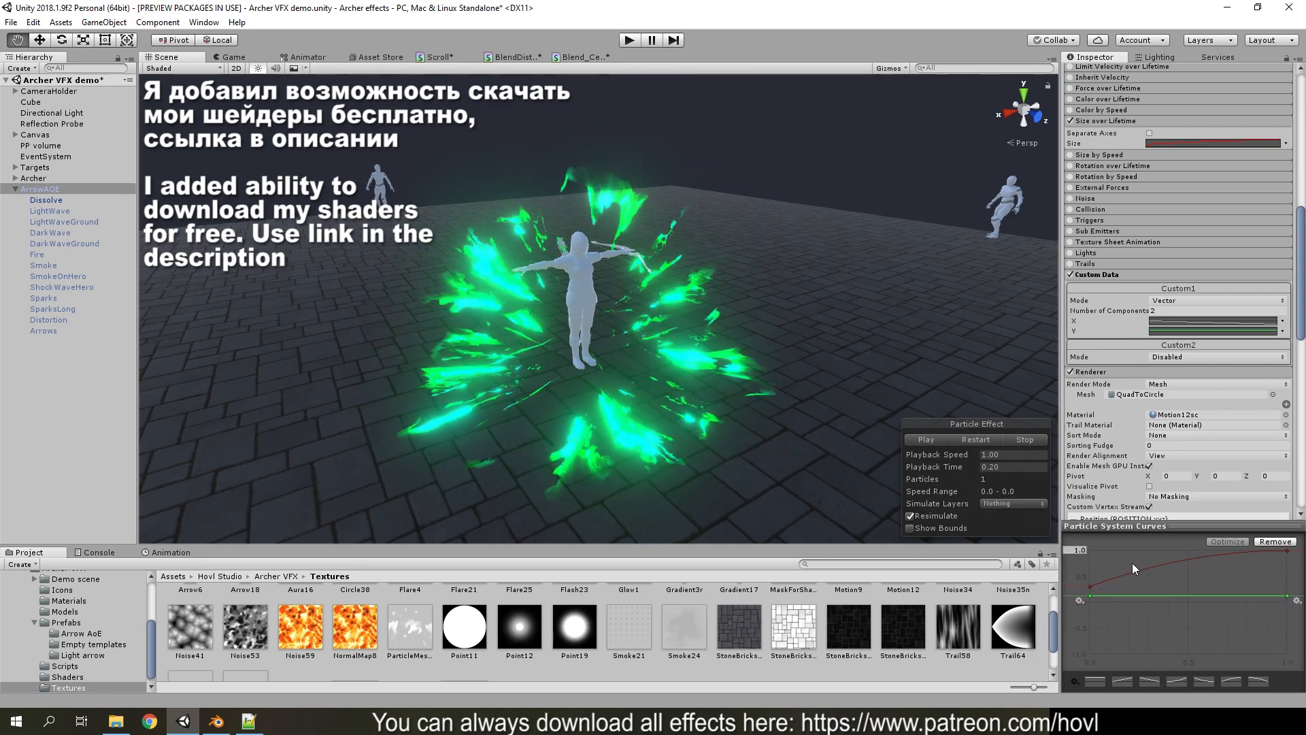
left_click_drag(1134, 569, 1186, 434)
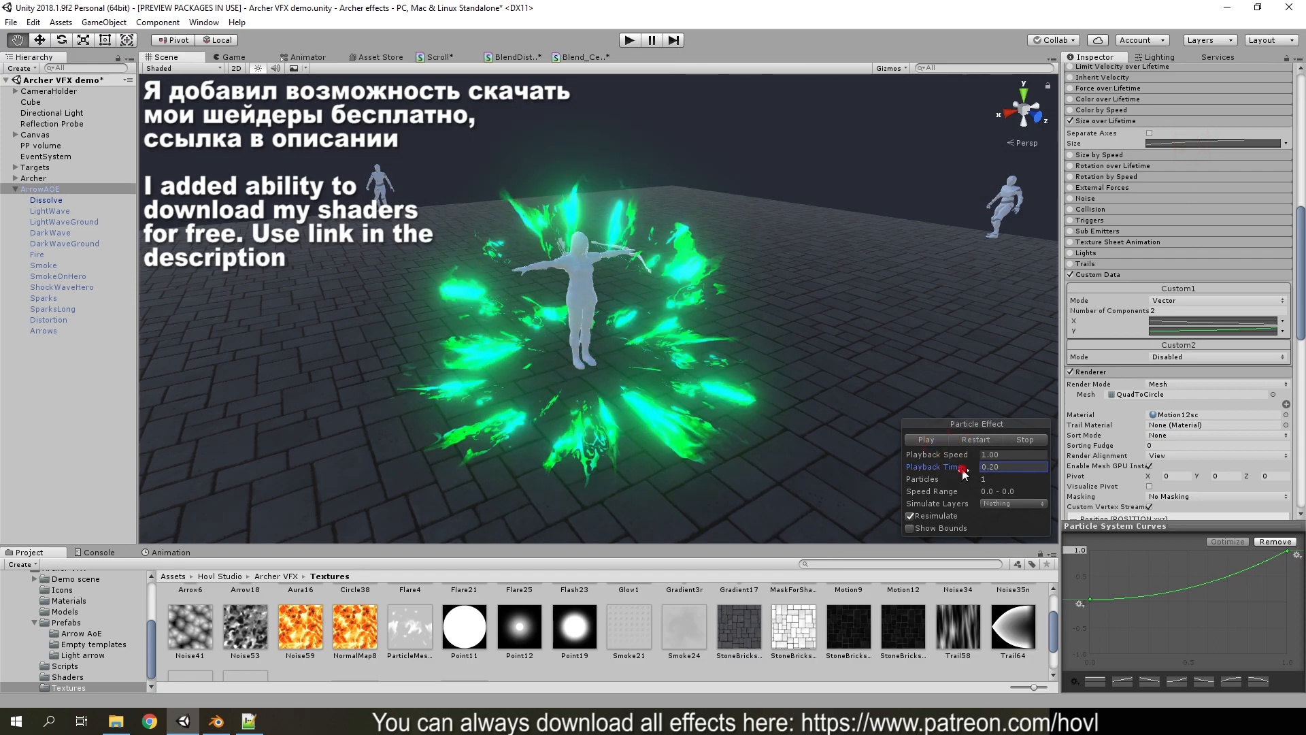
Try a flat Custom1 X curve raised to 1.0, and undo the curve changes
left_click(1184, 320)
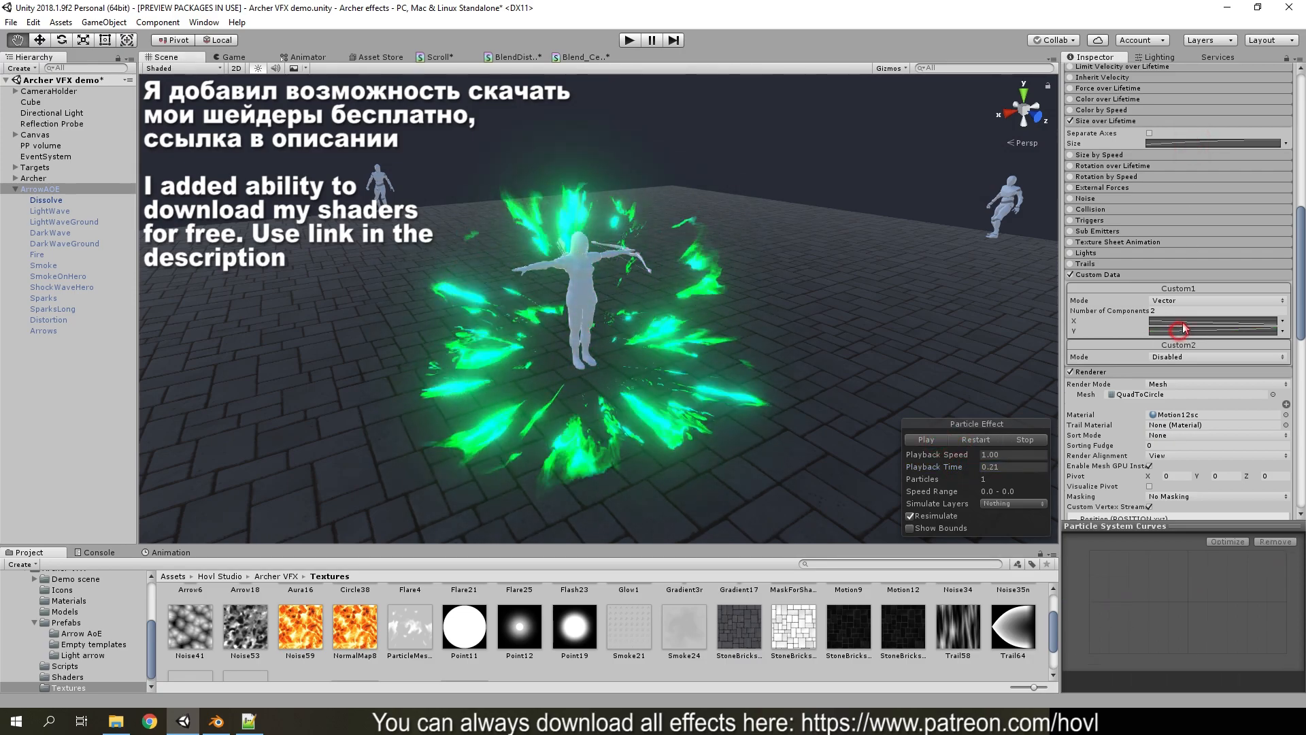
left_click(1095, 681)
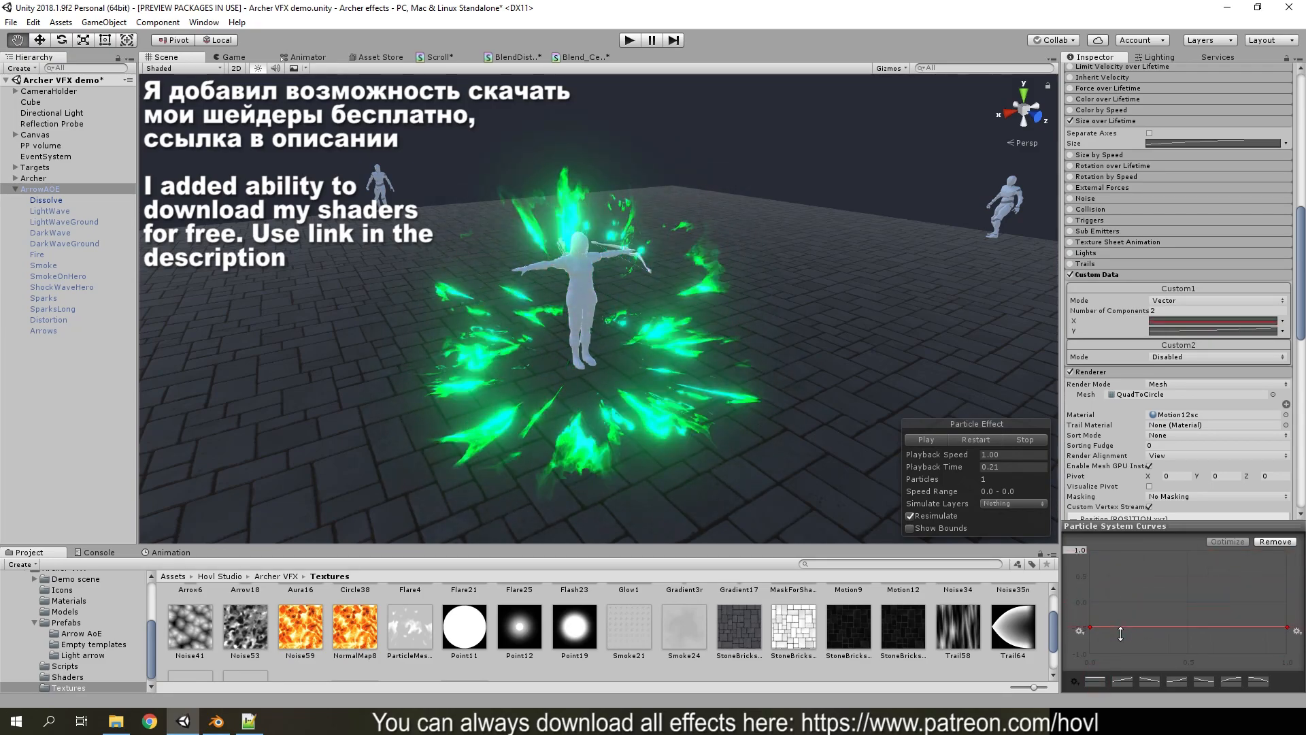
left_click_drag(1123, 605, 1156, 552)
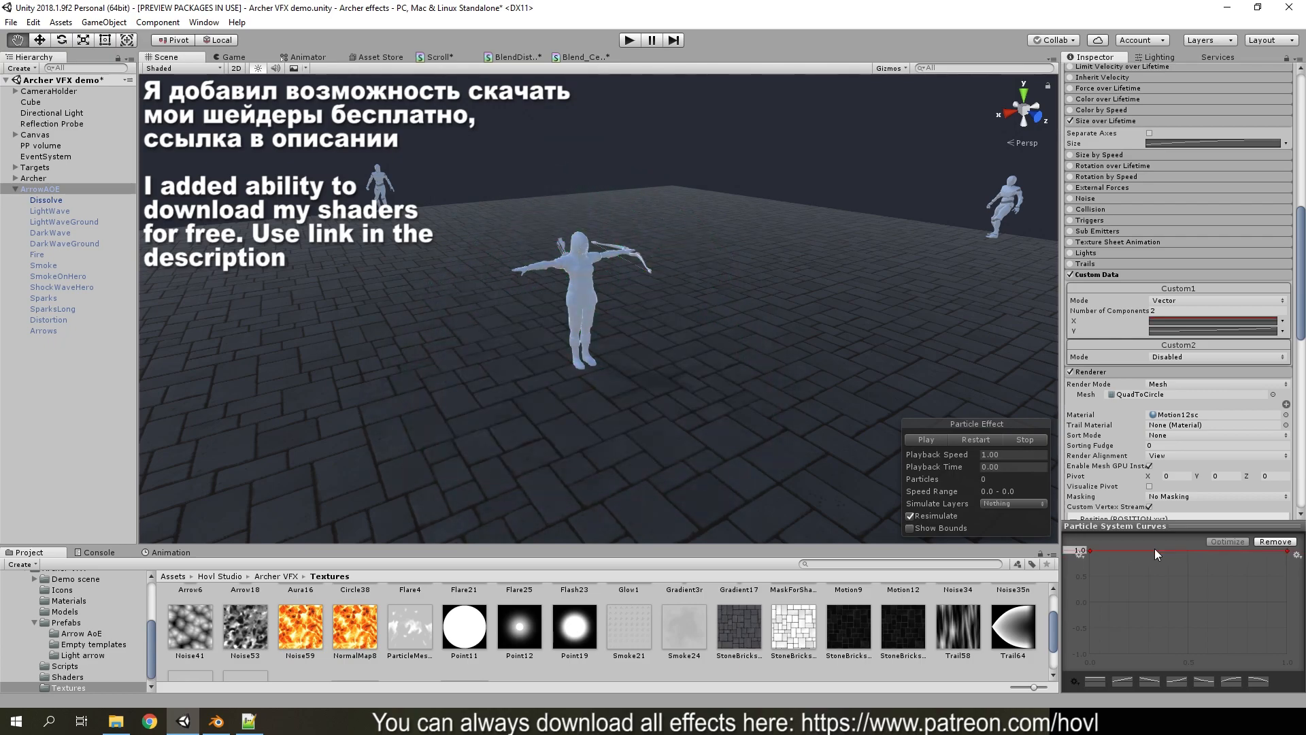
key("ctrl+z")
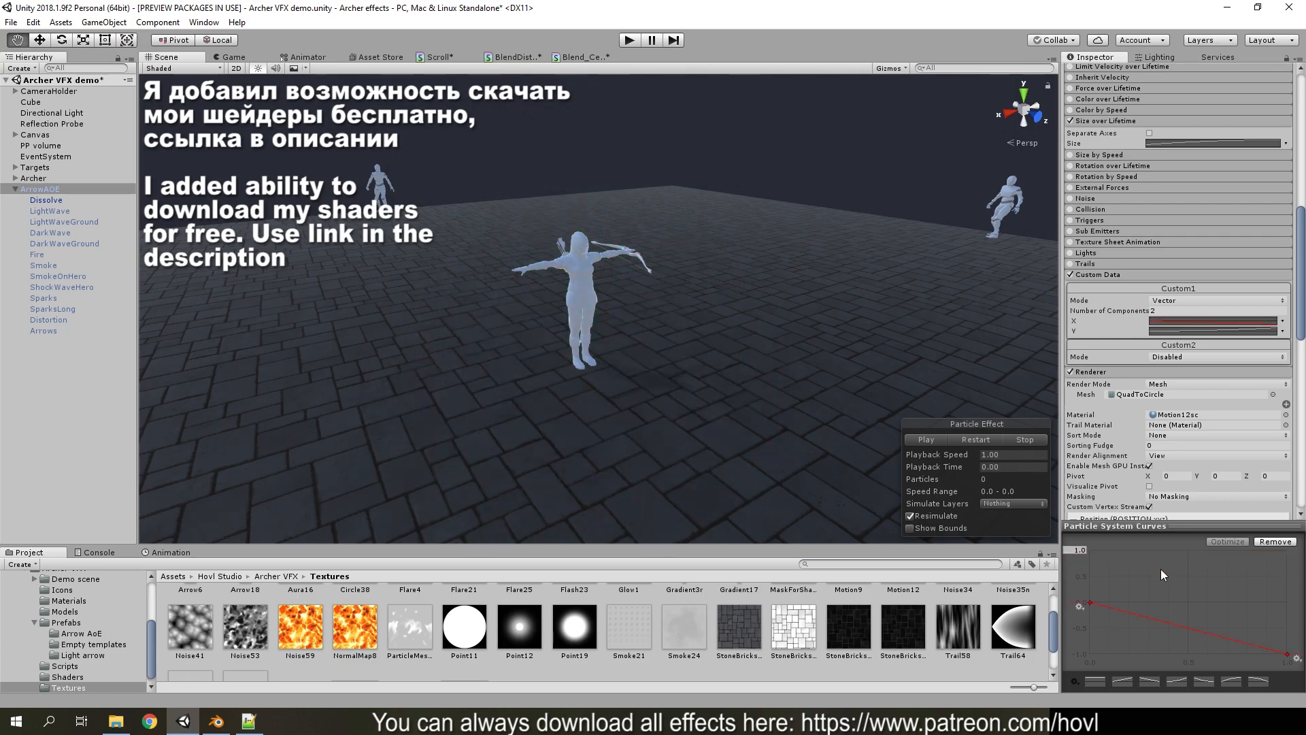
key("ctrl+z")
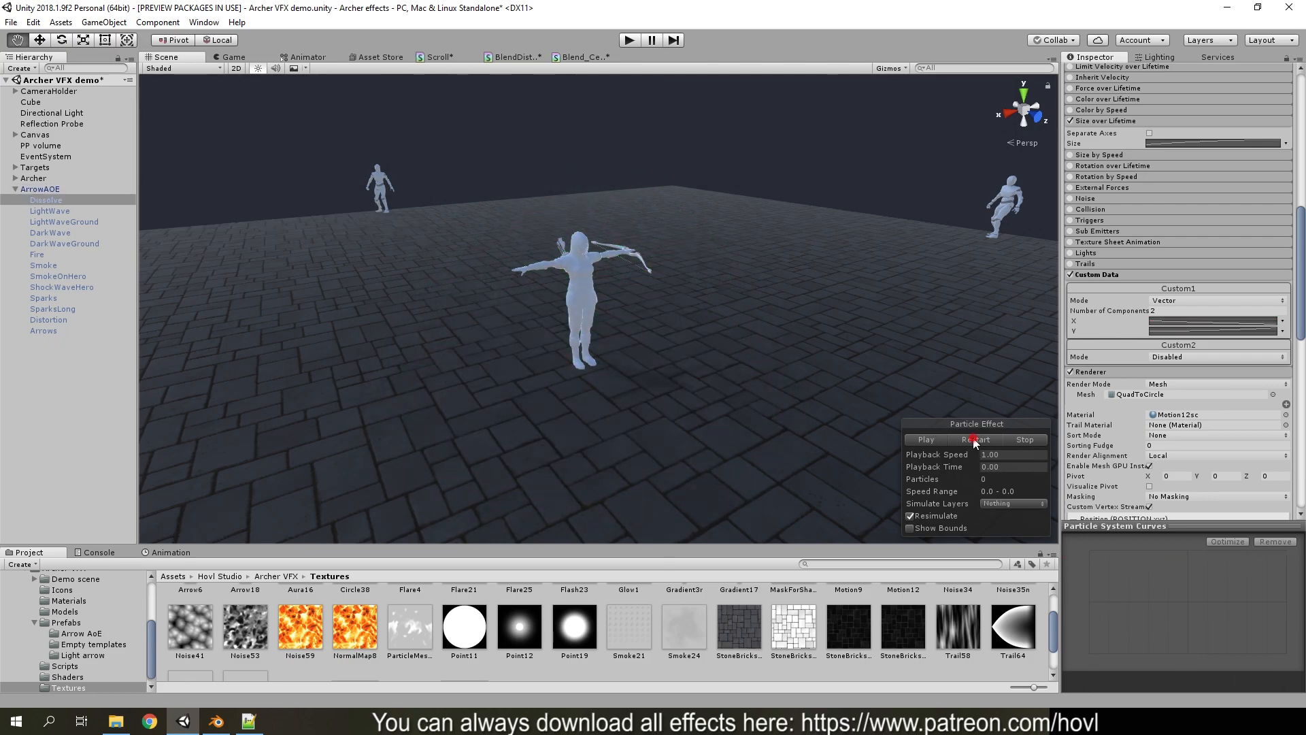
Replay Dissolve, preview it at playback time 0.22, and collapse the empty particle curve editor
left_click(974, 440)
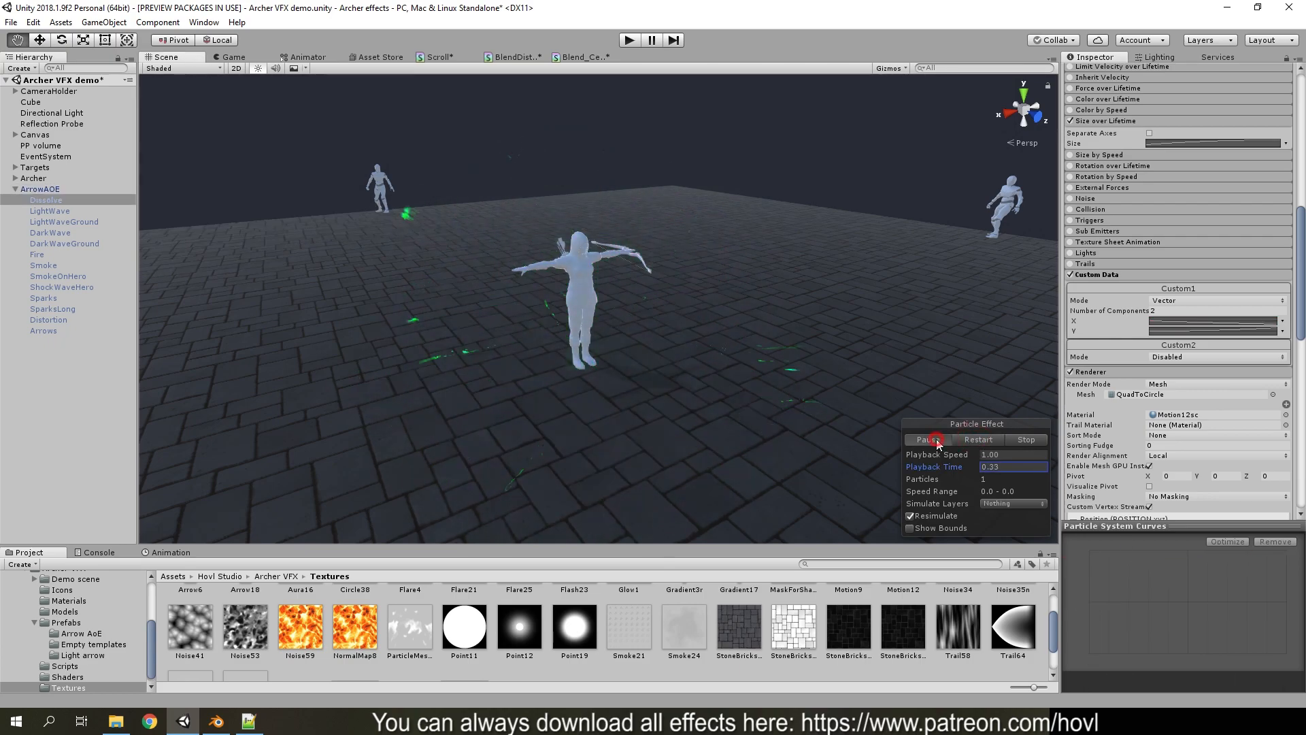
left_click_drag(930, 475, 890, 481)
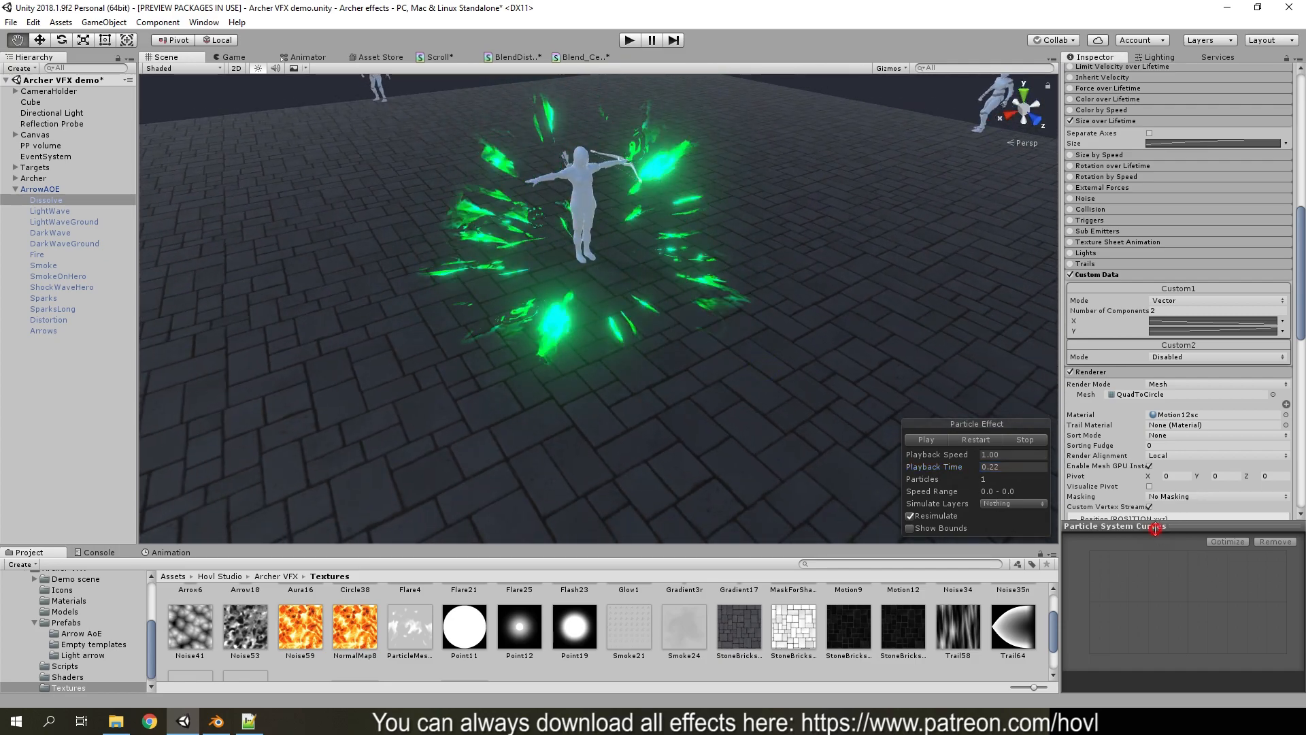
left_click_drag(1154, 528, 1154, 687)
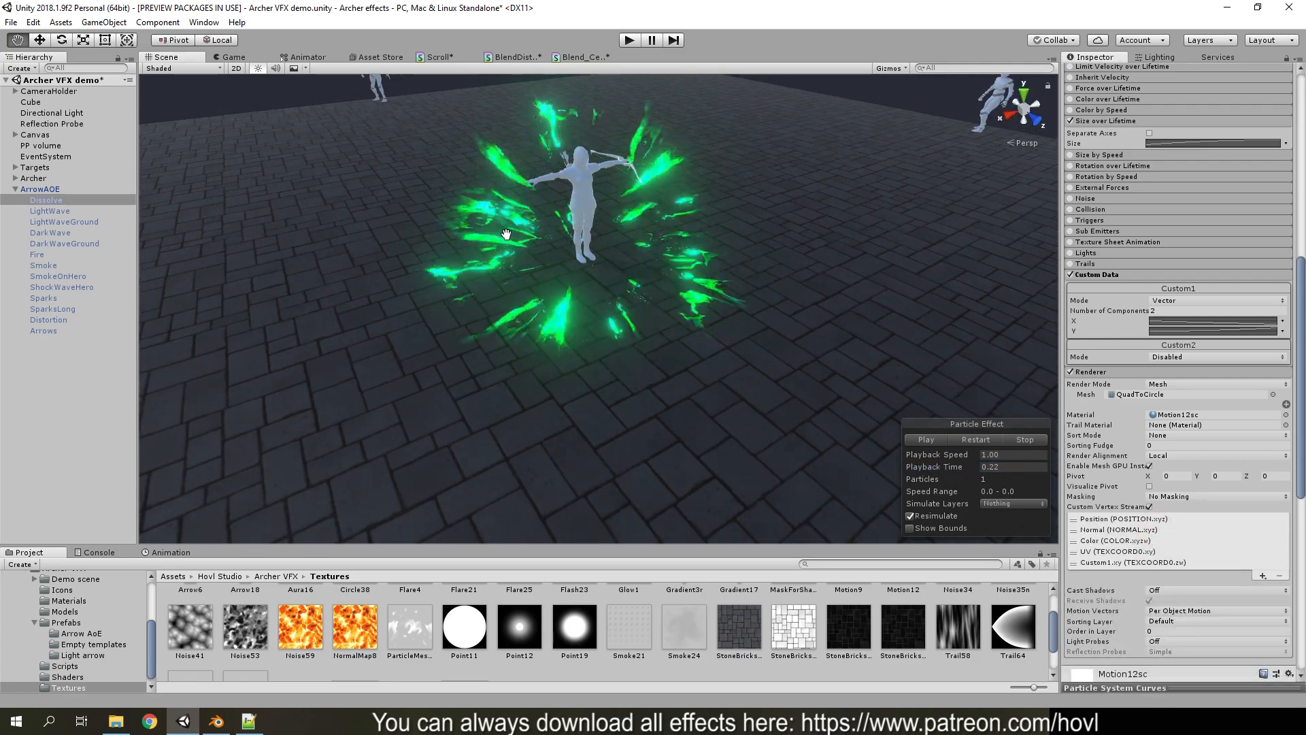
Open the Scroll shader graph and examine the texture distortion group with its W and TT local variables
left_click(438, 58)
scroll(504, 402, "up", 5)
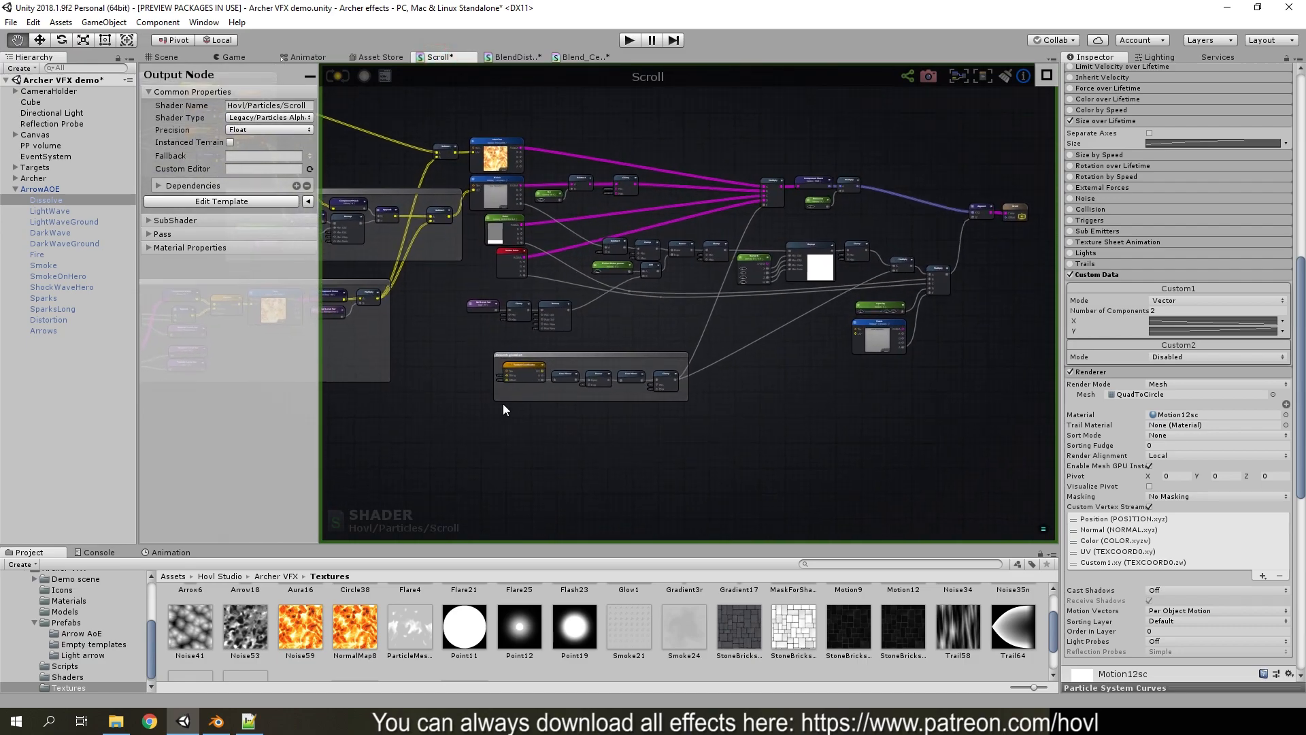
scroll(614, 328, "up", 2)
scroll(585, 374, "down", 3)
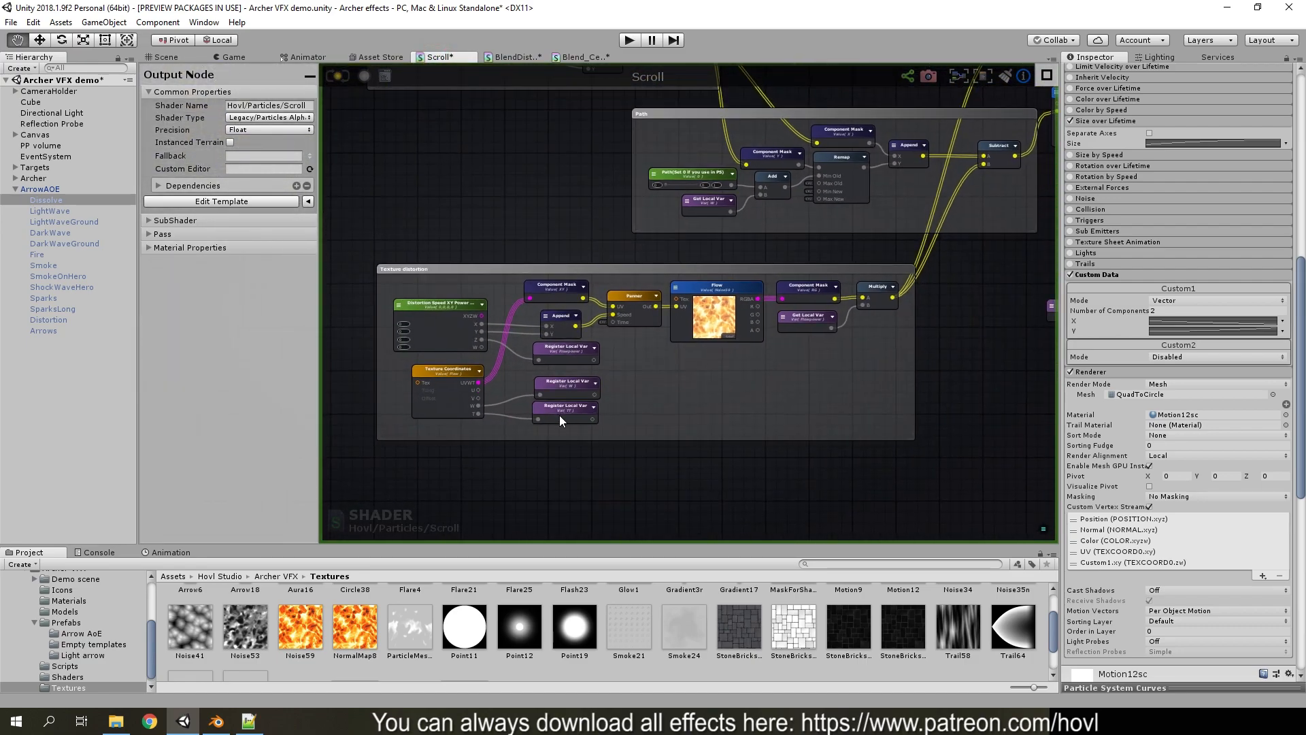
left_click(566, 383)
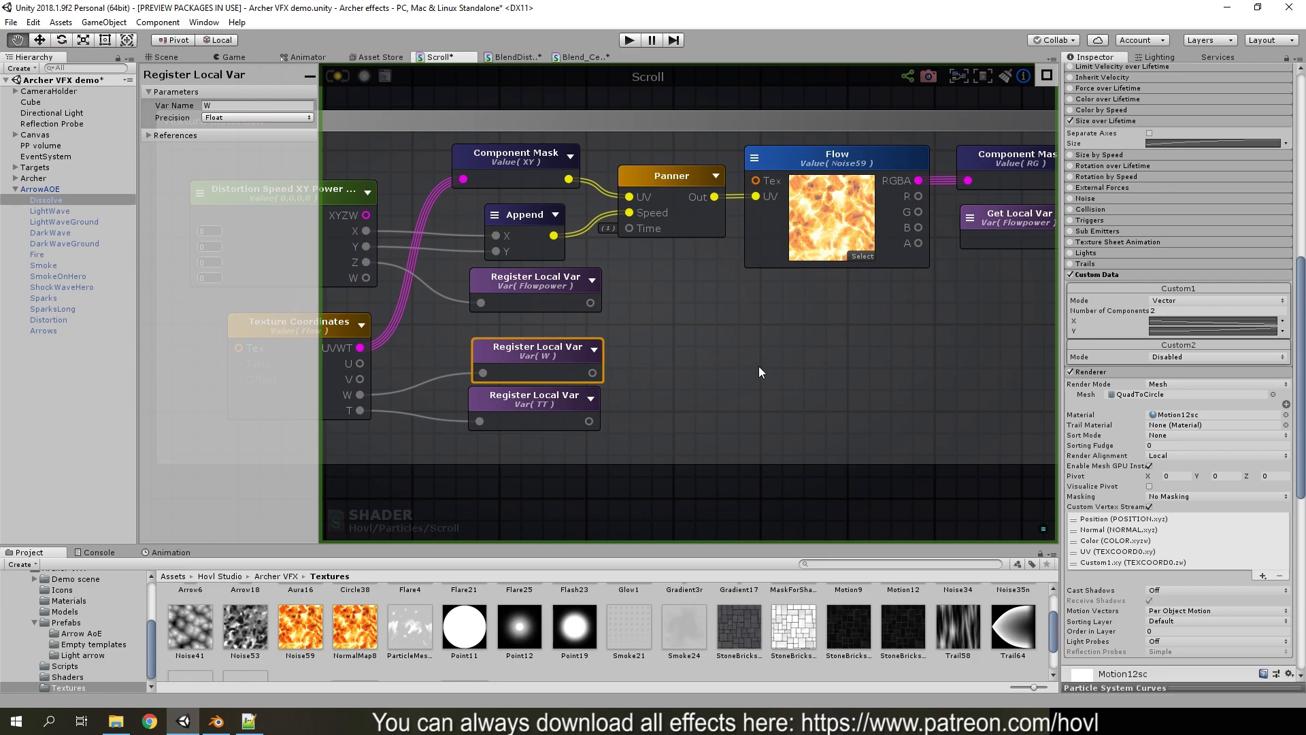
middle_click_drag(759, 367, 683, 401)
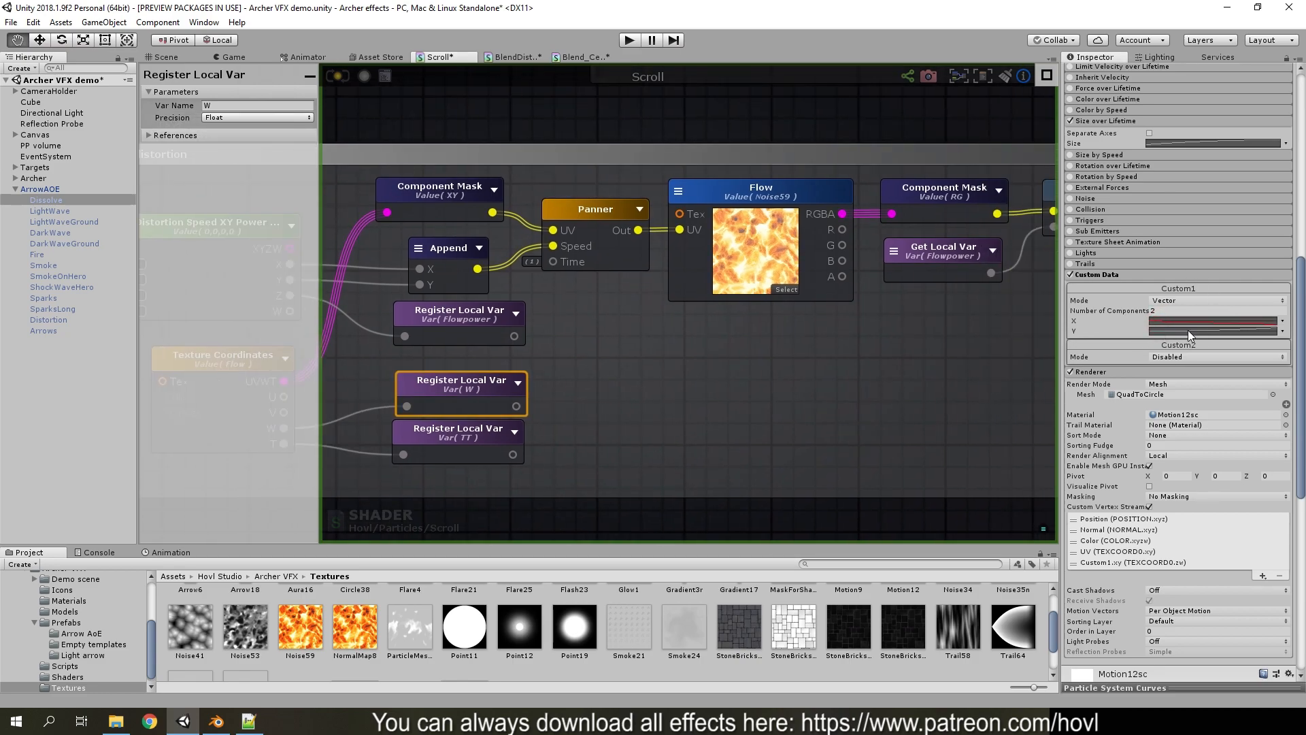
Review Dissolve's particle settings and the shader's Path group, where the W variable feeds the Add and Remap nodes
scroll(1170, 332, "up", 10)
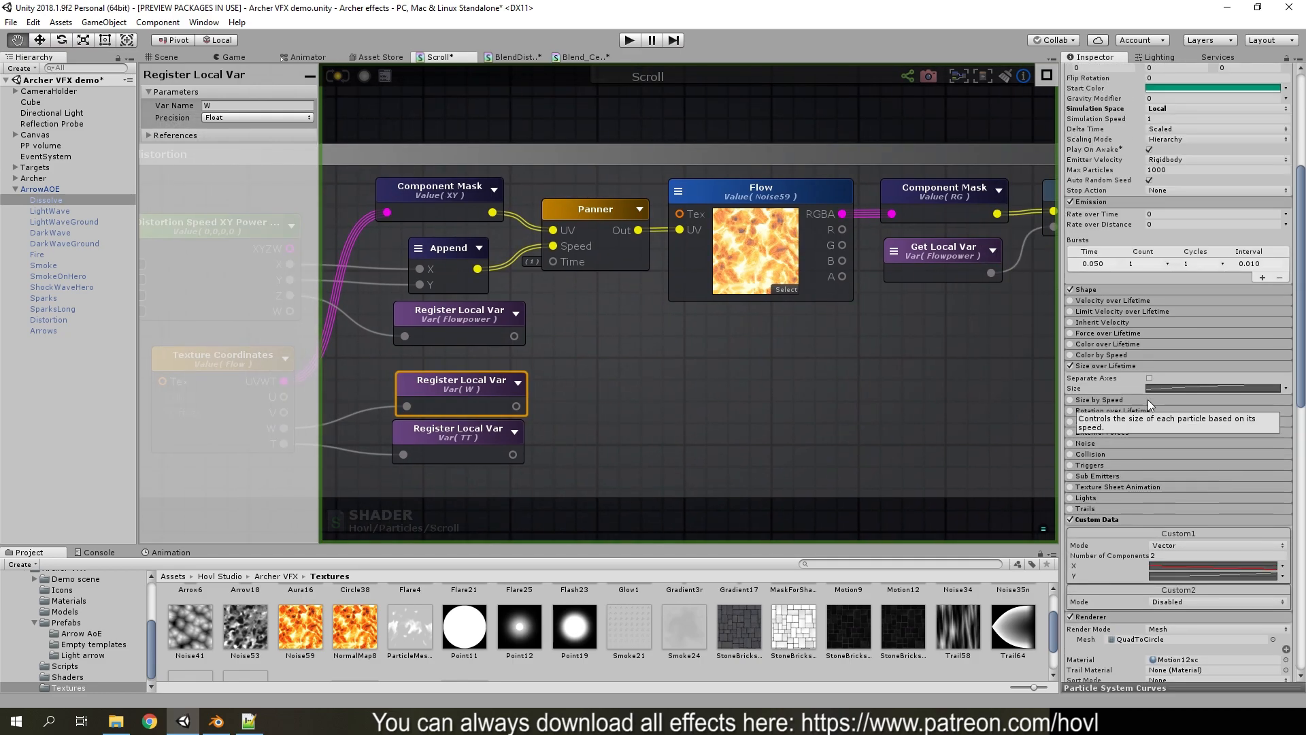
scroll(711, 369, "down", 3)
scroll(700, 177, "up", 5)
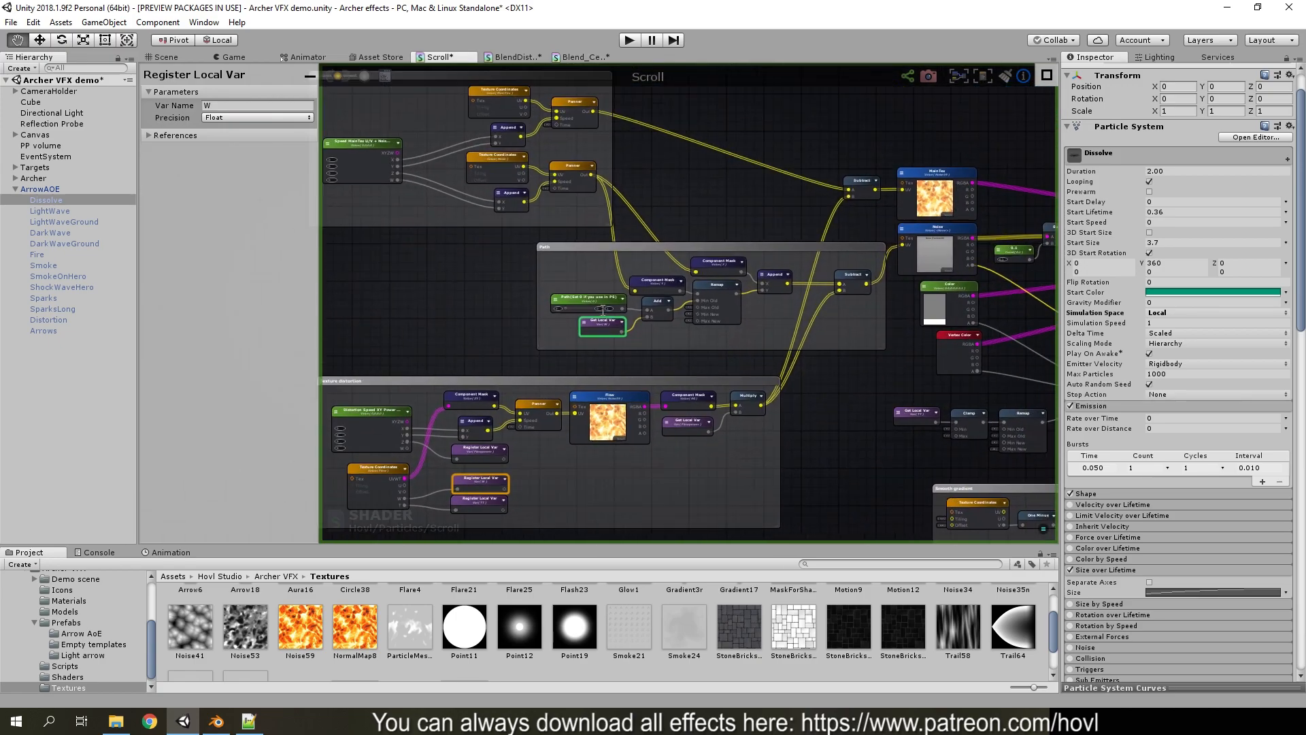
middle_click_drag(740, 323, 635, 349)
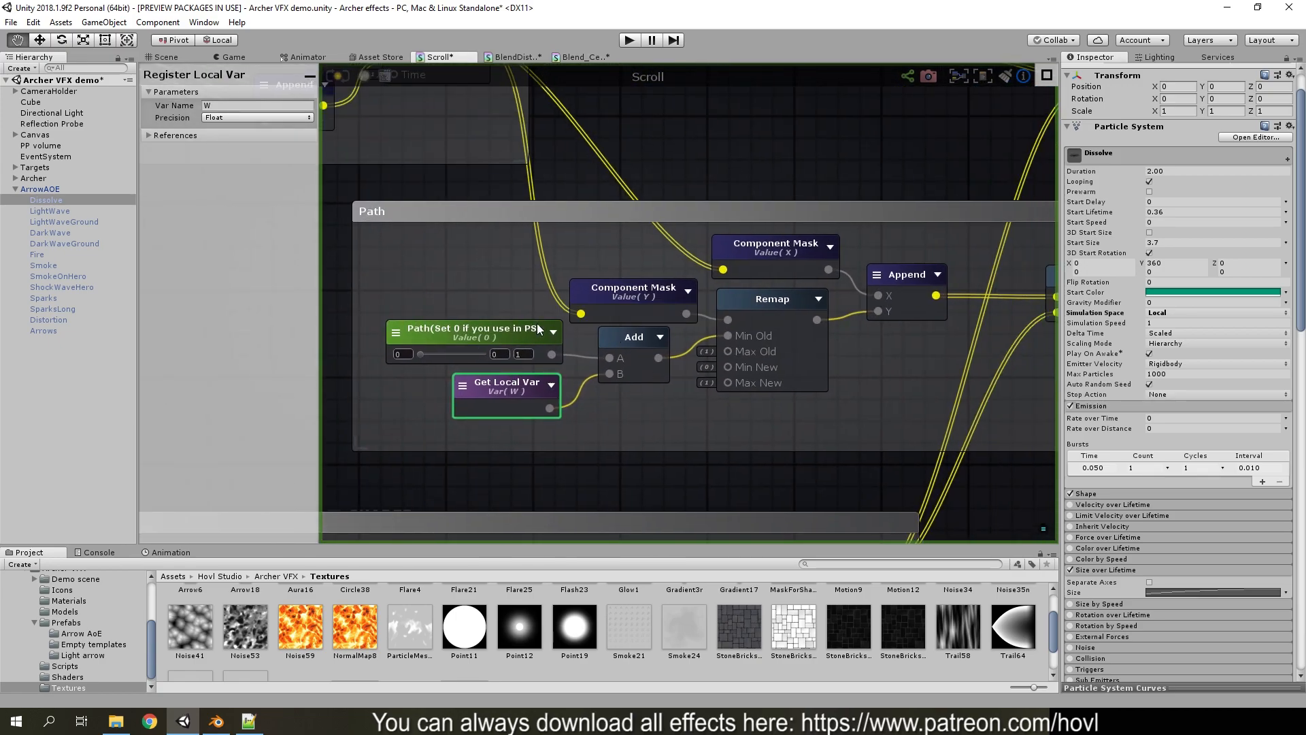
scroll(1202, 556, "down", 6)
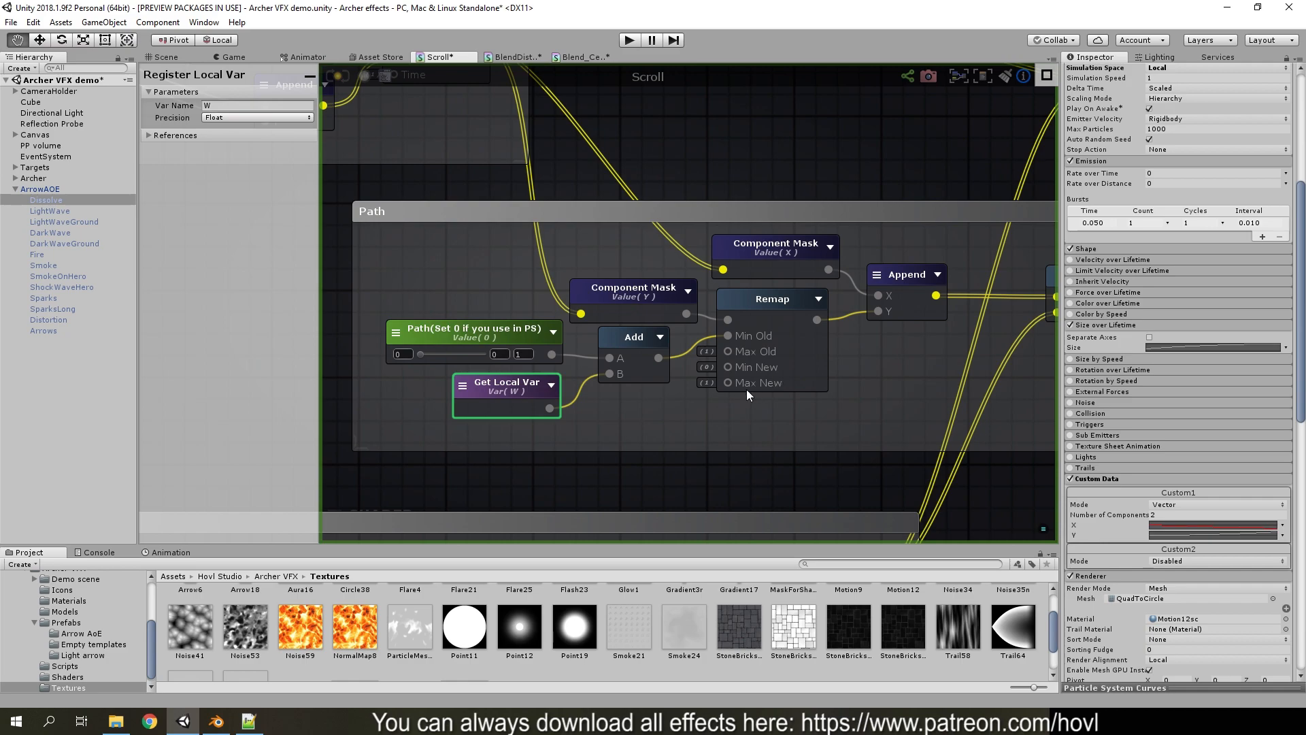
middle_click_drag(754, 386, 642, 438)
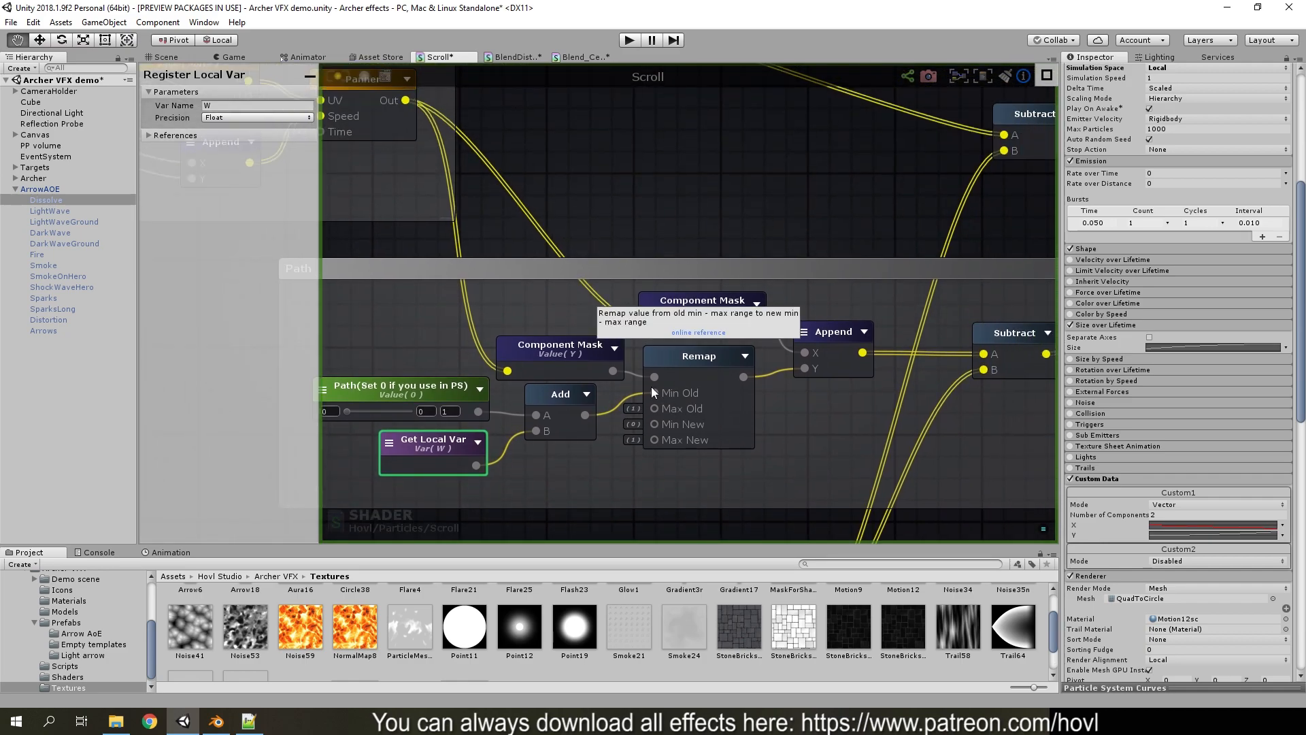
scroll(659, 411, "down", 4)
scroll(627, 423, "up", 4)
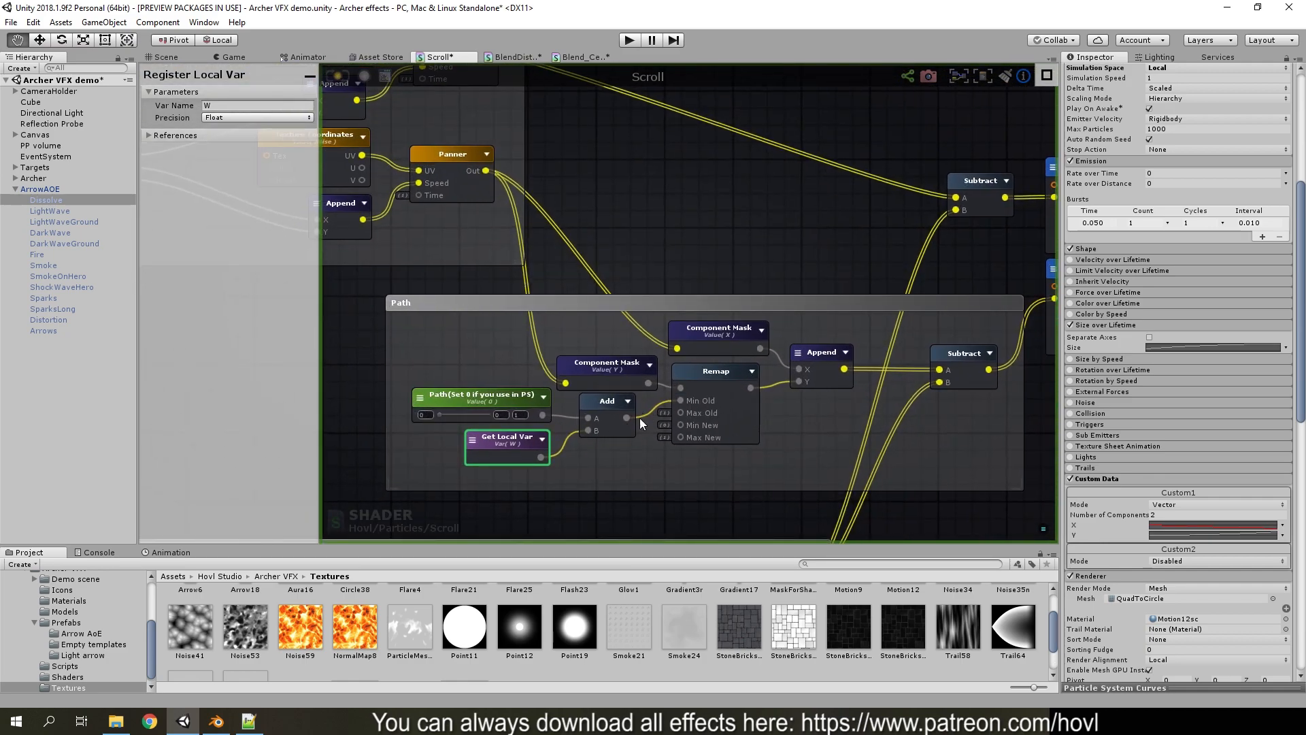
Preview the Noise Panner and the Path group's Remap node outputs, and collapse the Remap preview
scroll(517, 313, "down", 4)
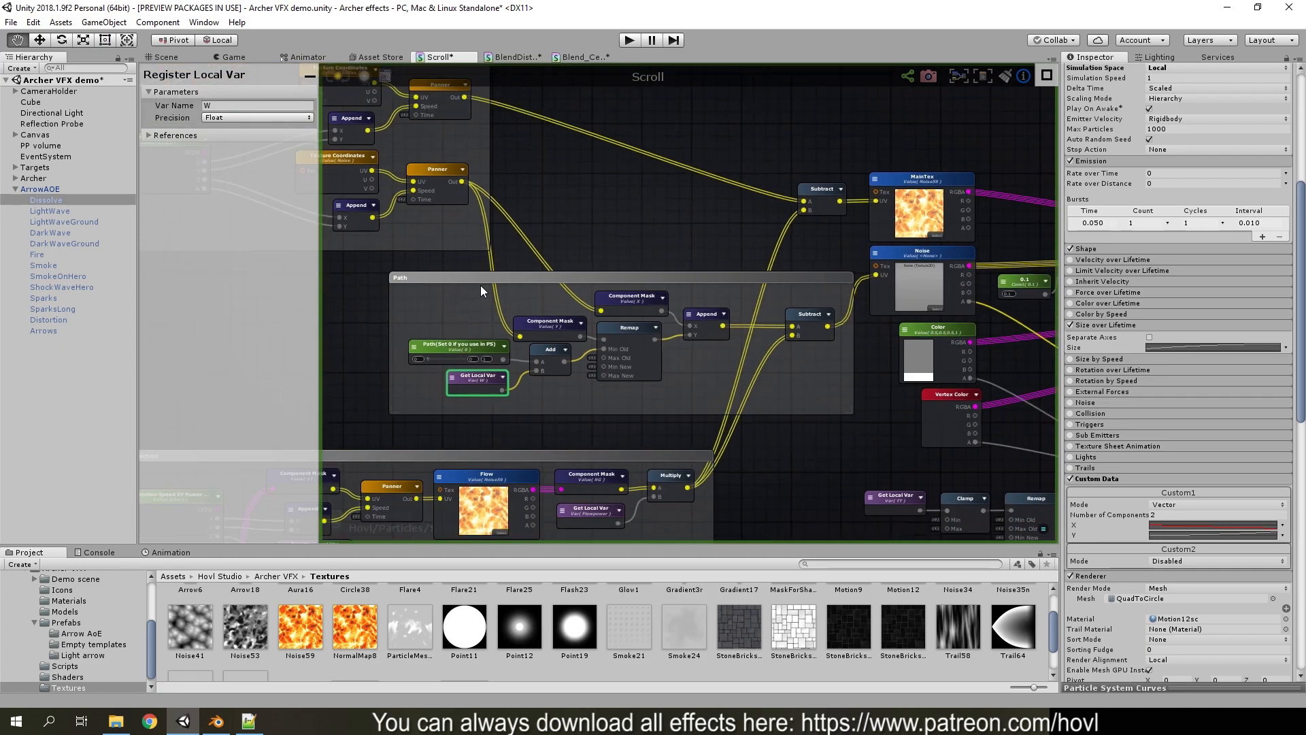
scroll(633, 253, "up", 4)
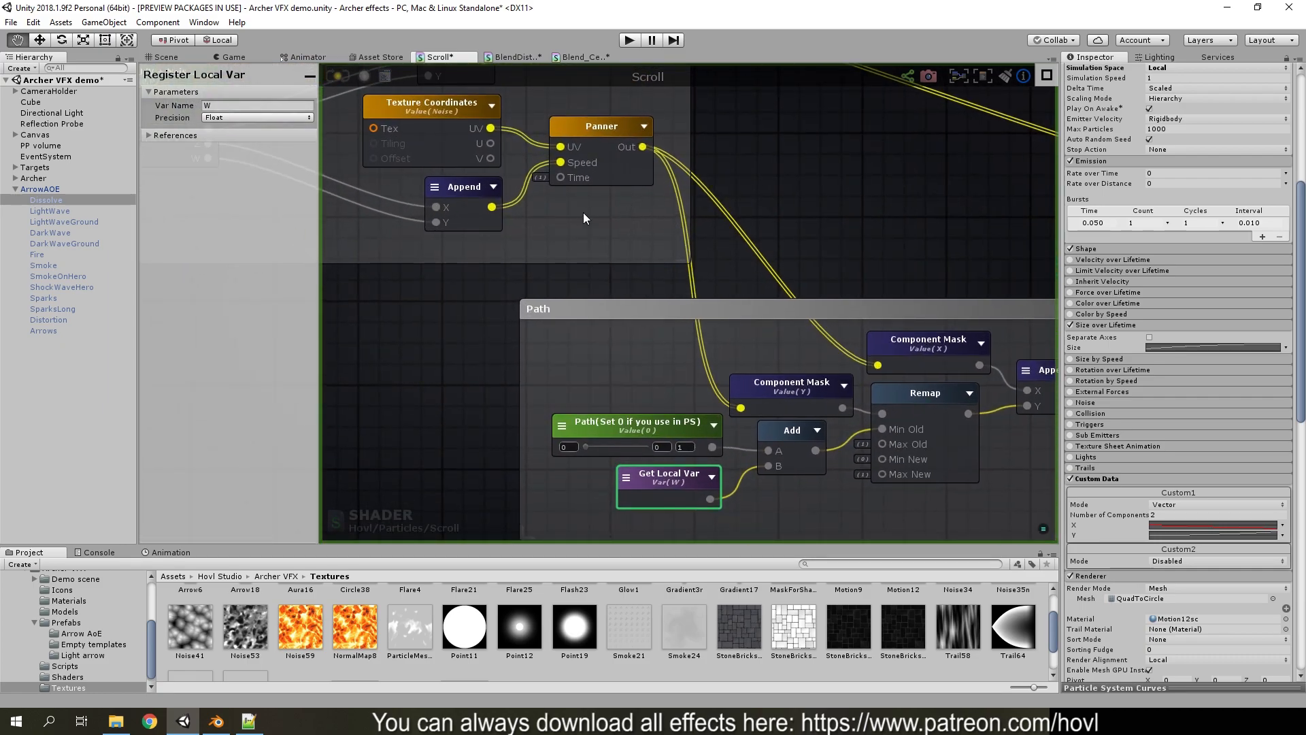
scroll(582, 212, "down", 2)
left_click(632, 147)
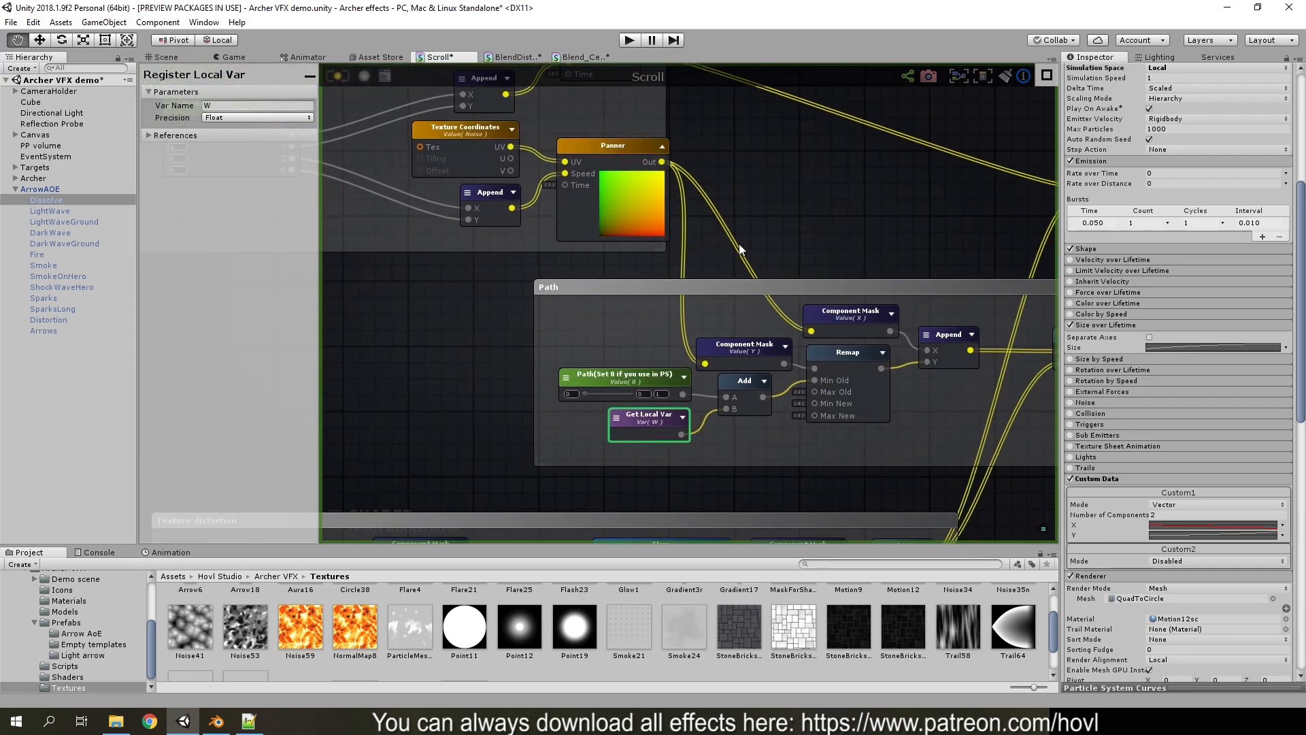
left_click(881, 355)
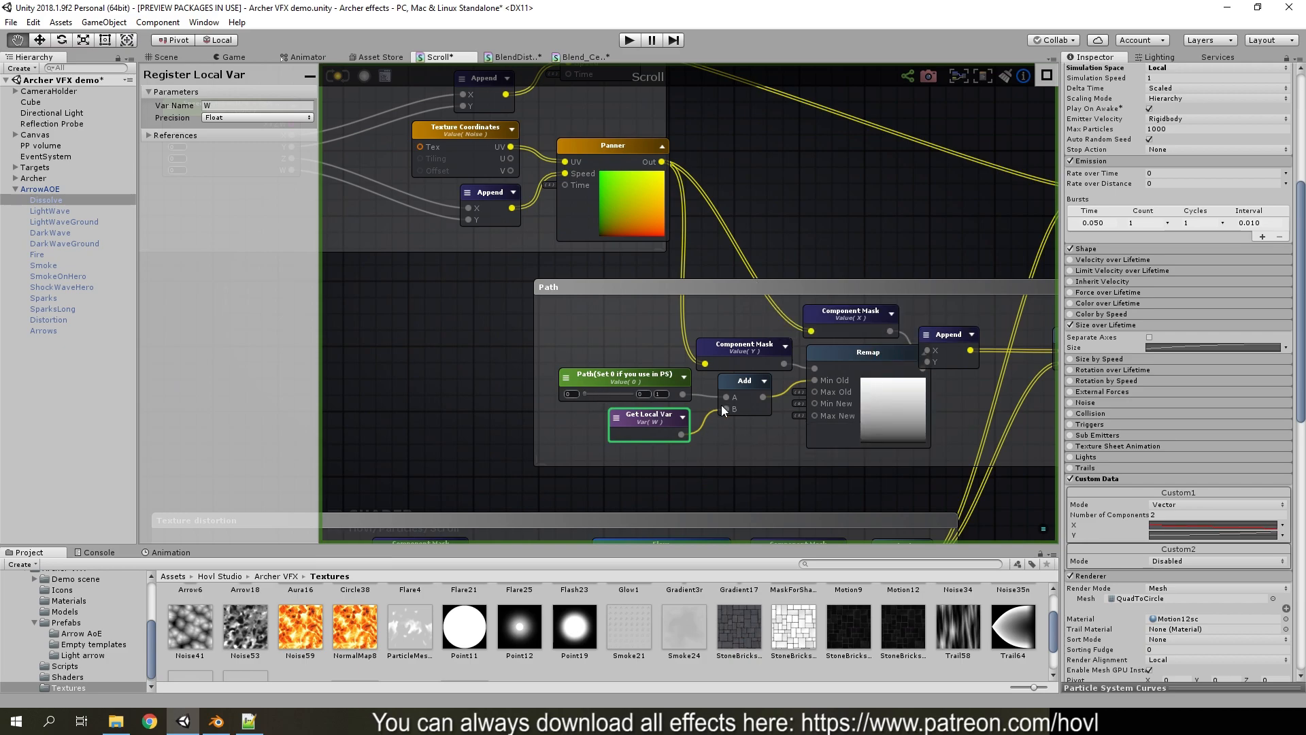
scroll(706, 405, "up", 2)
mouse_move(534, 378)
left_mouse_down()
mouse_move(608, 378)
mouse_move(511, 387)
left_mouse_up()
left_click(936, 327)
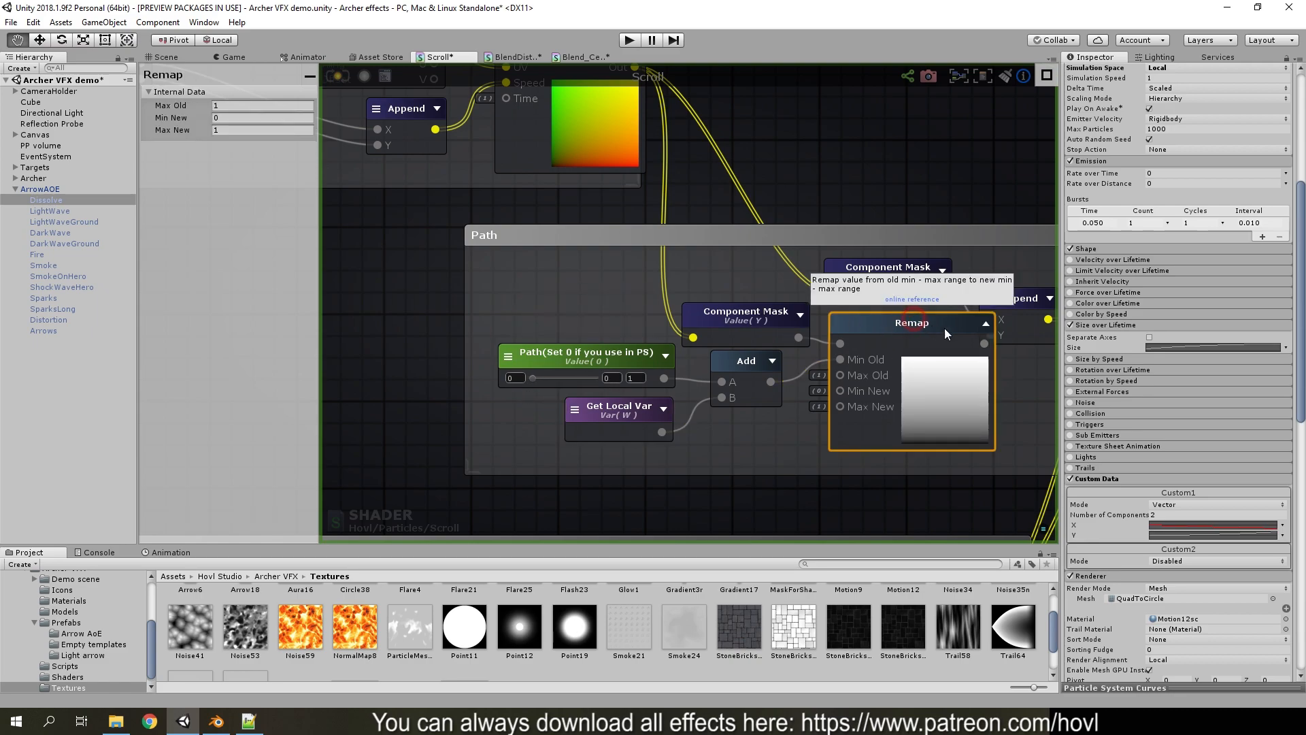
left_click(988, 330)
Trace the Path group's Remap output through Append and Subtract to the Noise and MainTex texture samples
middle_click_drag(950, 388, 627, 418)
scroll(602, 418, "down", 3)
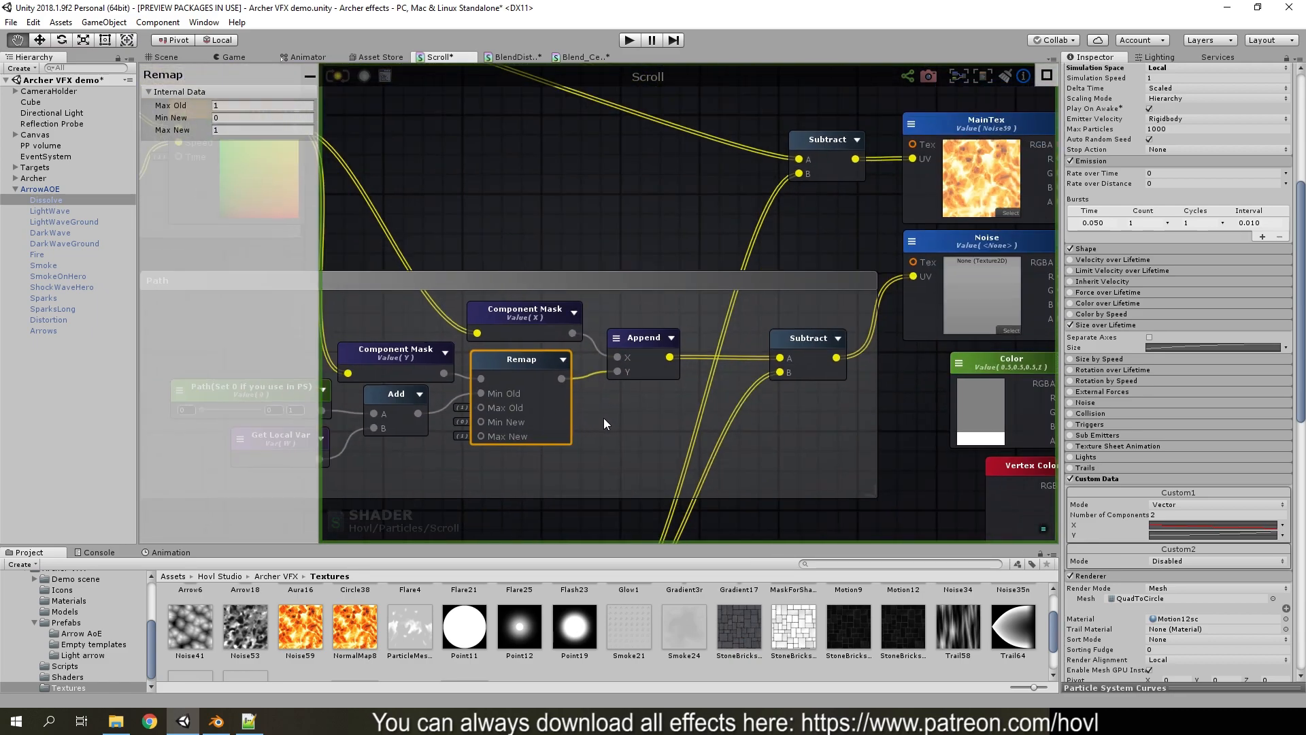
scroll(600, 407, "up", 3)
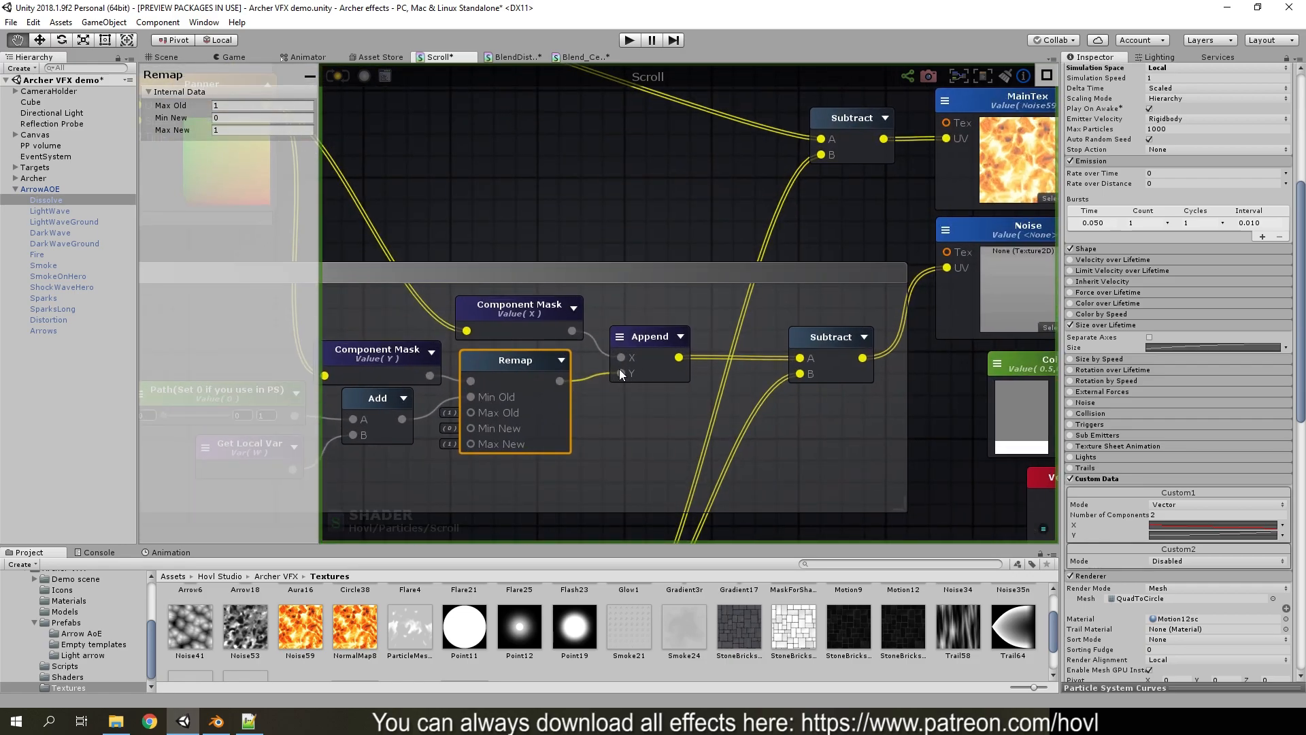
scroll(627, 379, "down", 3)
scroll(793, 335, "up", 3)
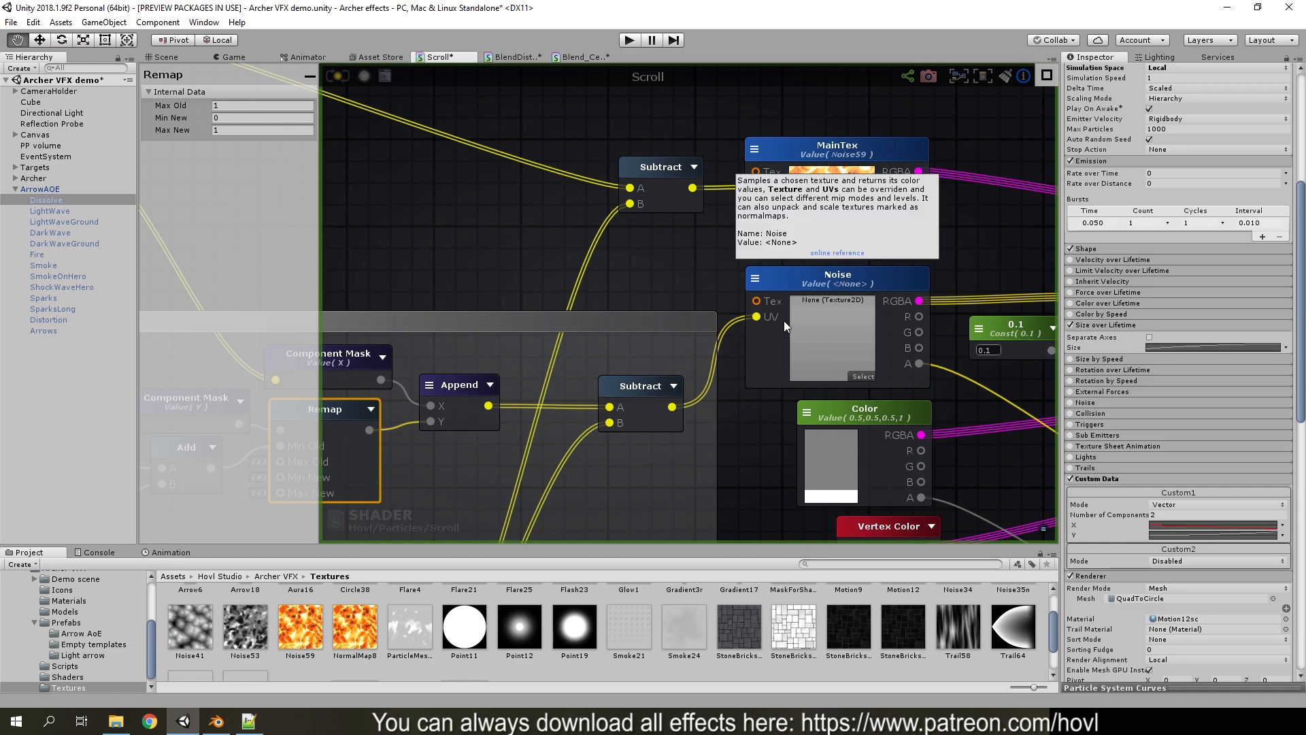
scroll(793, 319, "down", 3)
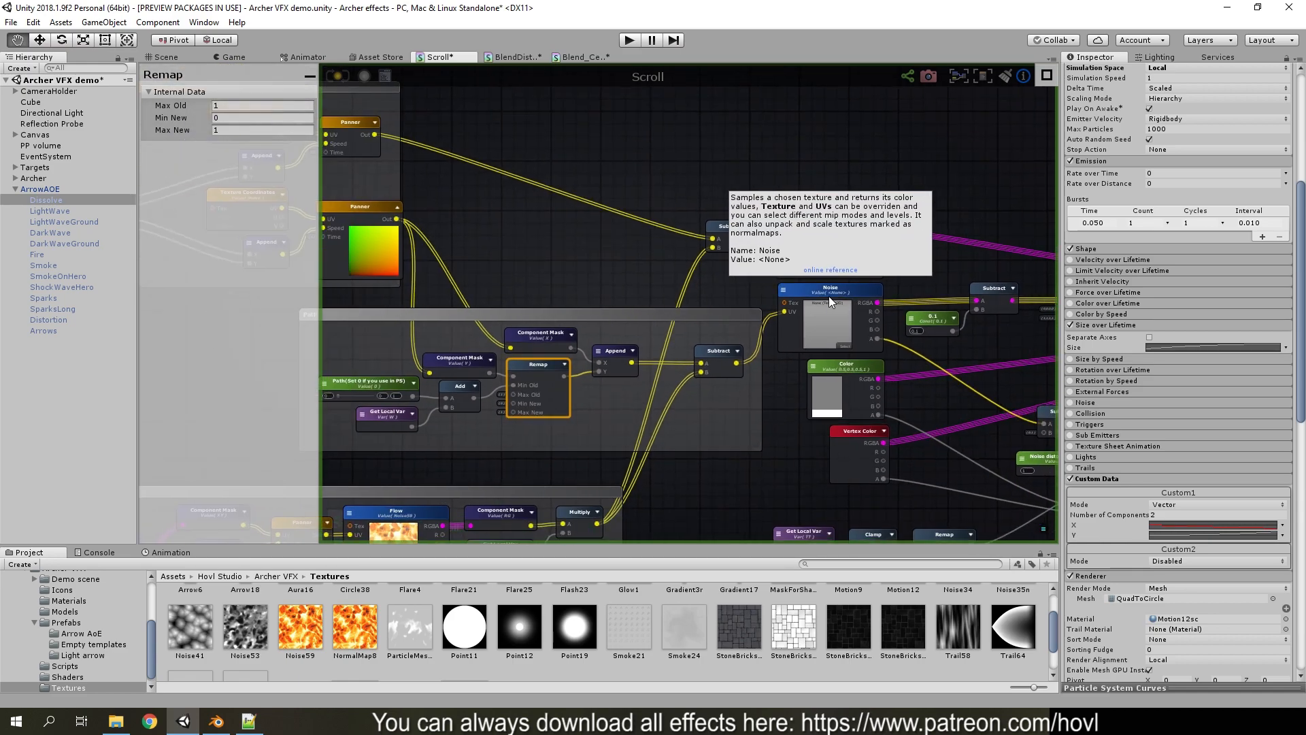
scroll(932, 268, "down", 4)
middle_click_drag(931, 268, 669, 361)
scroll(605, 323, "up", 7)
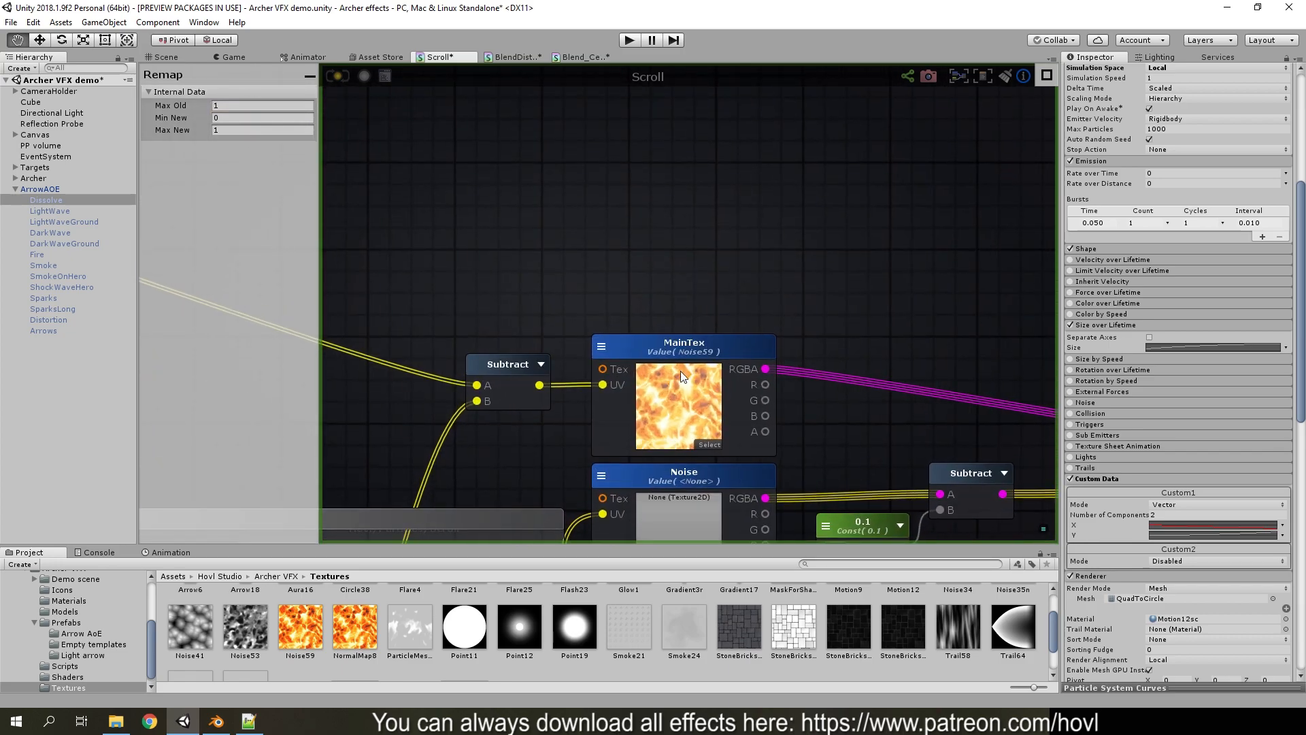
Follow the MainTex, Noise, Color and Vertex Color connections through the Multiply nodes to the final Append and Scroll output
scroll(782, 320, "down", 4)
scroll(634, 294, "up", 3)
scroll(854, 382, "down", 1)
middle_click_drag(855, 382, 762, 345)
scroll(761, 345, "down", 4)
middle_click_drag(922, 349, 633, 294)
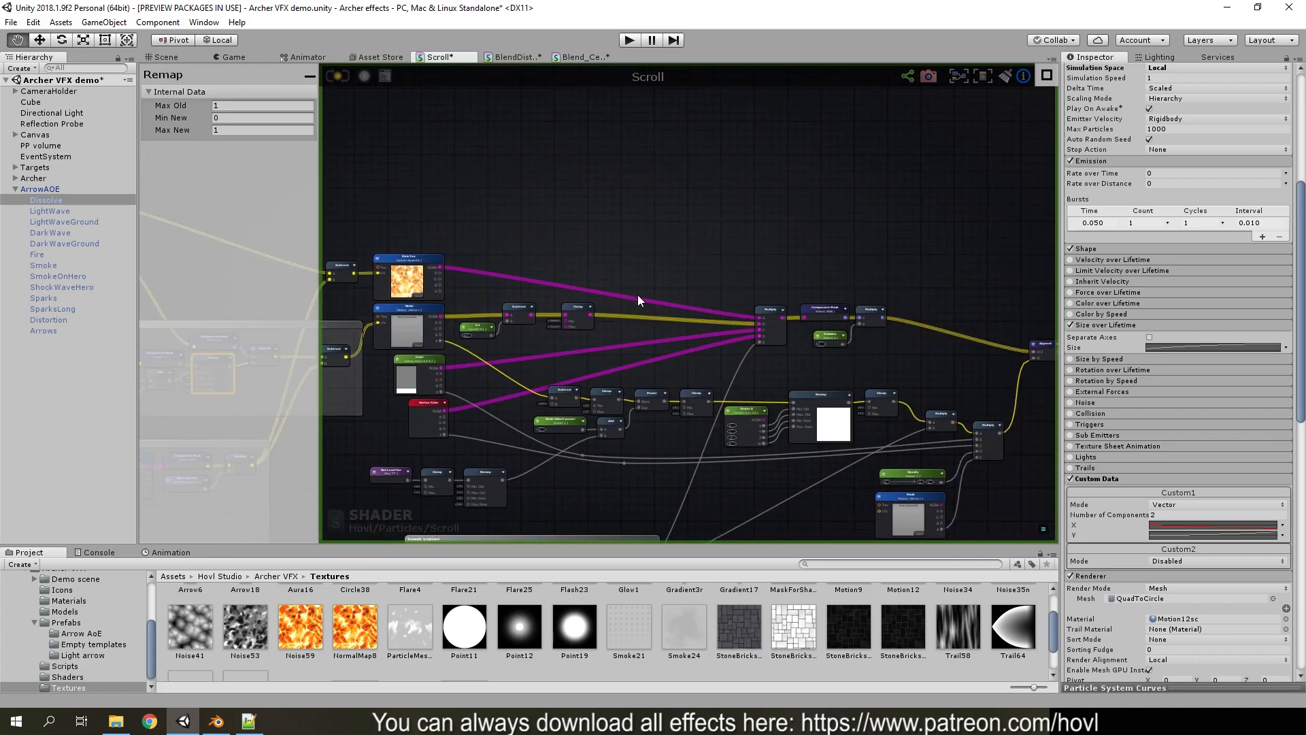
scroll(408, 261, "up", 6)
middle_click_drag(819, 327, 445, 296)
scroll(816, 376, "down", 2)
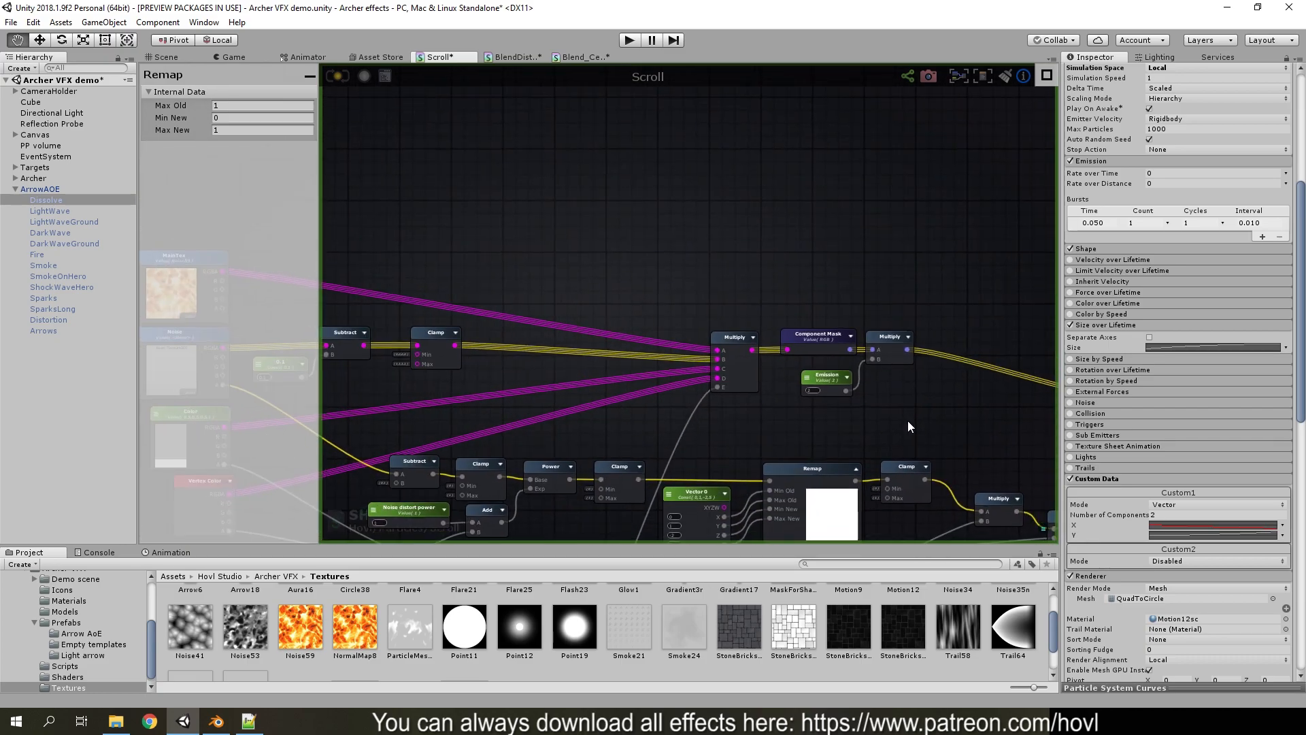
middle_click_drag(908, 421, 443, 313)
scroll(709, 332, "up", 4)
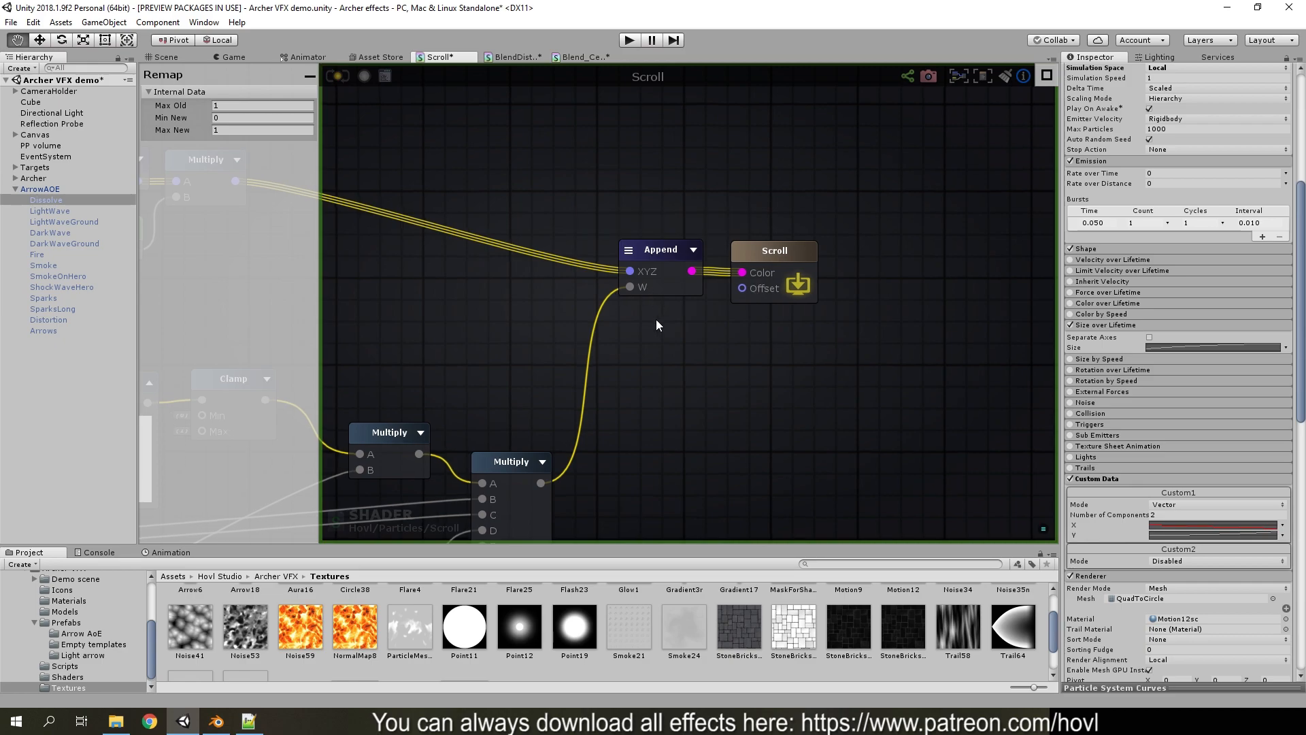
scroll(656, 320, "down", 3)
middle_click_drag(544, 312, 791, 359)
Check the output node's shader type, keeping Legacy Particles Alpha Blended, and expand its SubShader settings to review blend modes and tags
left_click(453, 164)
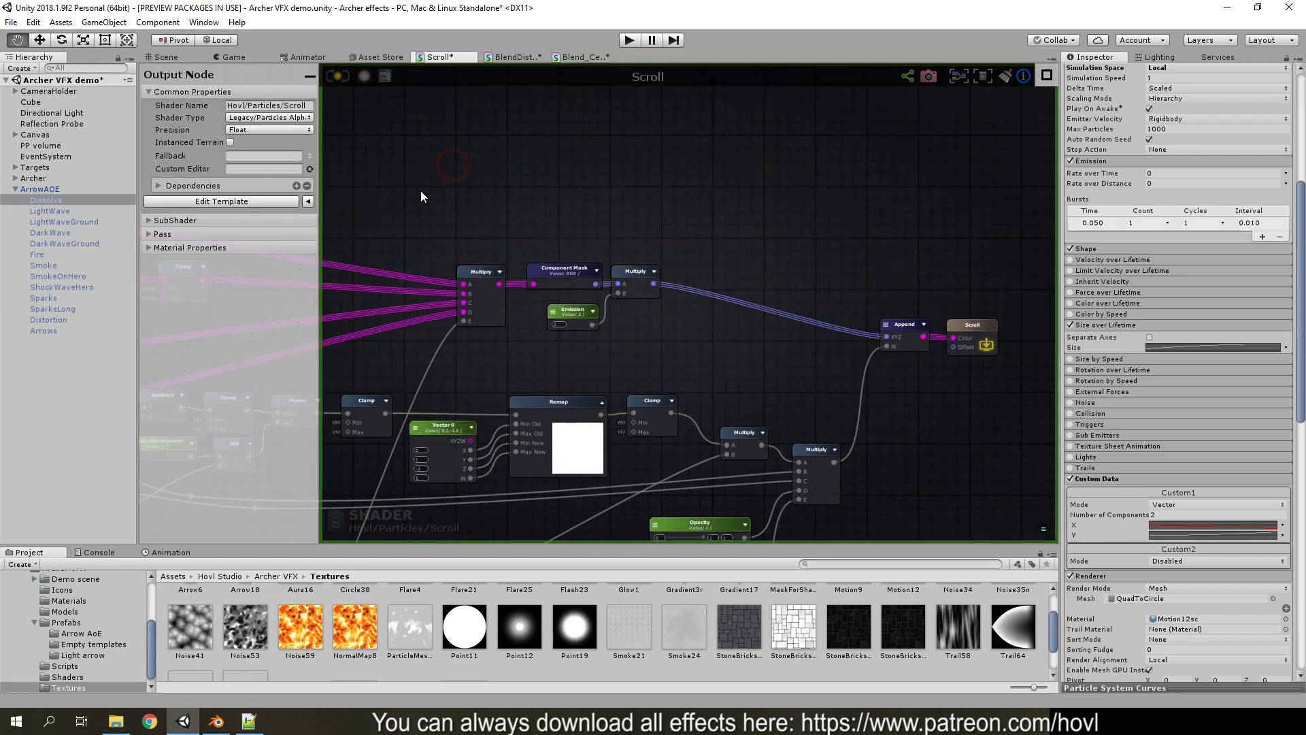
left_click(267, 118)
mouse_move(275, 148)
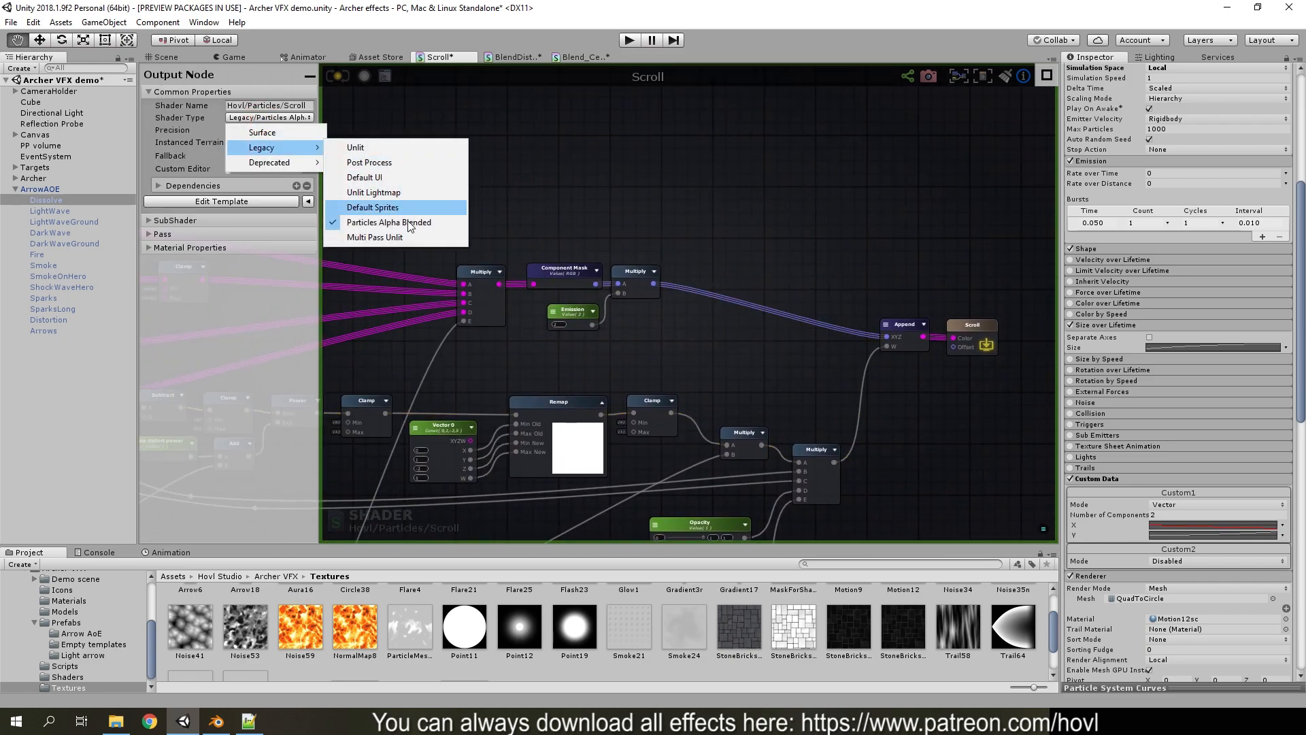
left_click(405, 226)
left_click(202, 221)
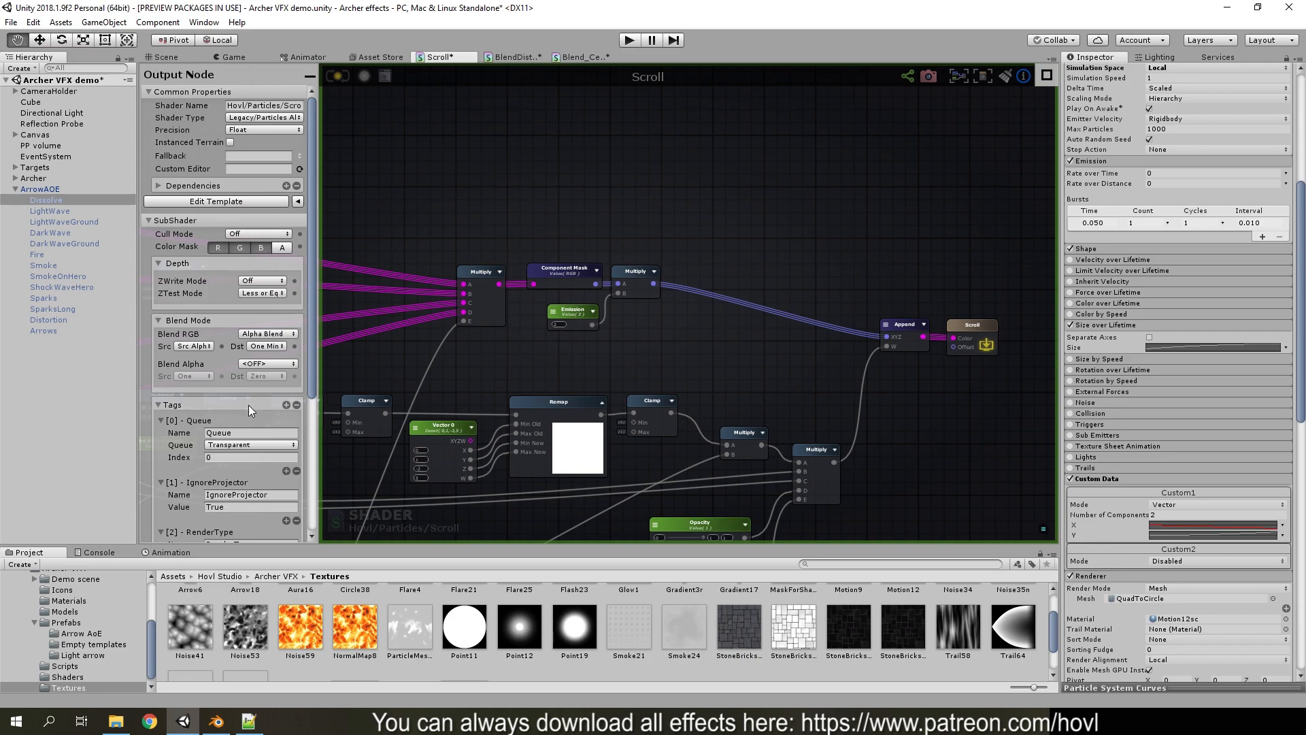
scroll(249, 409, "down", 3)
scroll(240, 397, "up", 3)
left_click(409, 196)
Review how the texture movement, Path and texture distortion groups connect to the MainTex and Noise samples
scroll(408, 195, "down", 2)
middle_click_drag(410, 194, 949, 167)
scroll(572, 325, "down", 1)
scroll(573, 325, "down", 1)
middle_click_drag(500, 378, 761, 375)
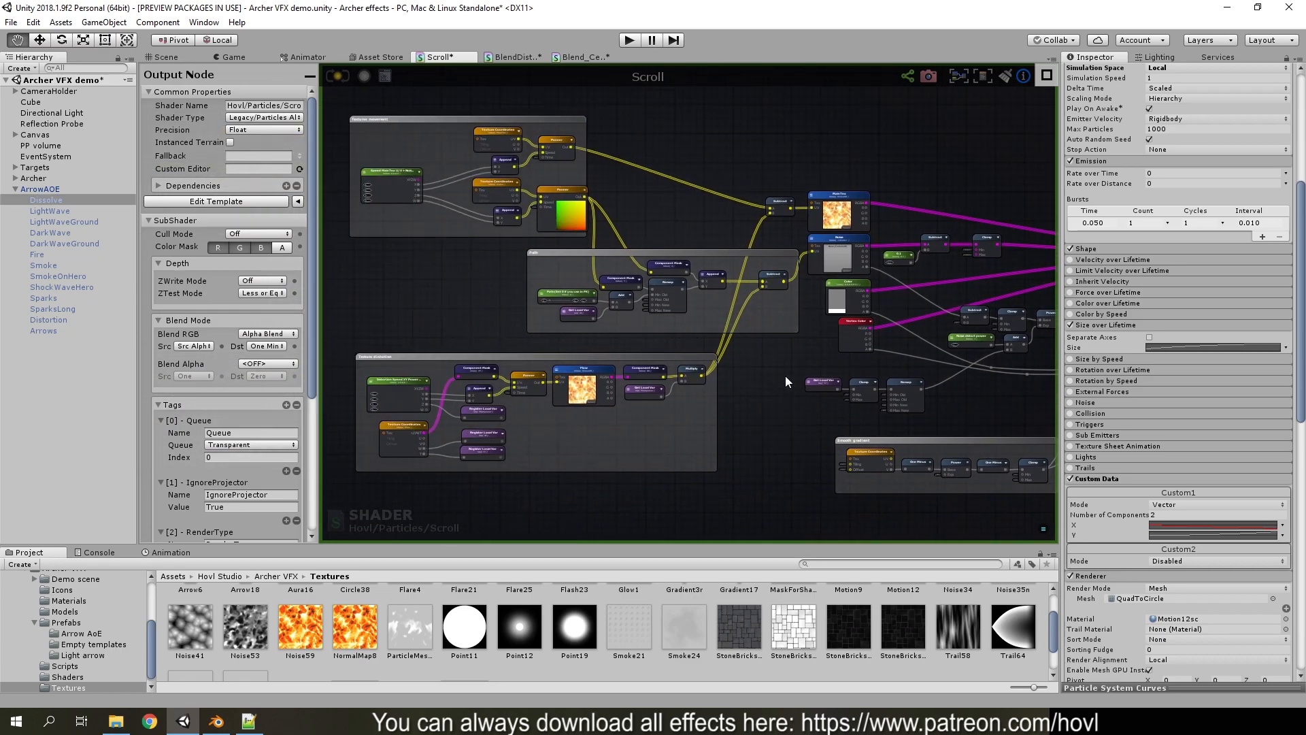
middle_click_drag(784, 376, 678, 393)
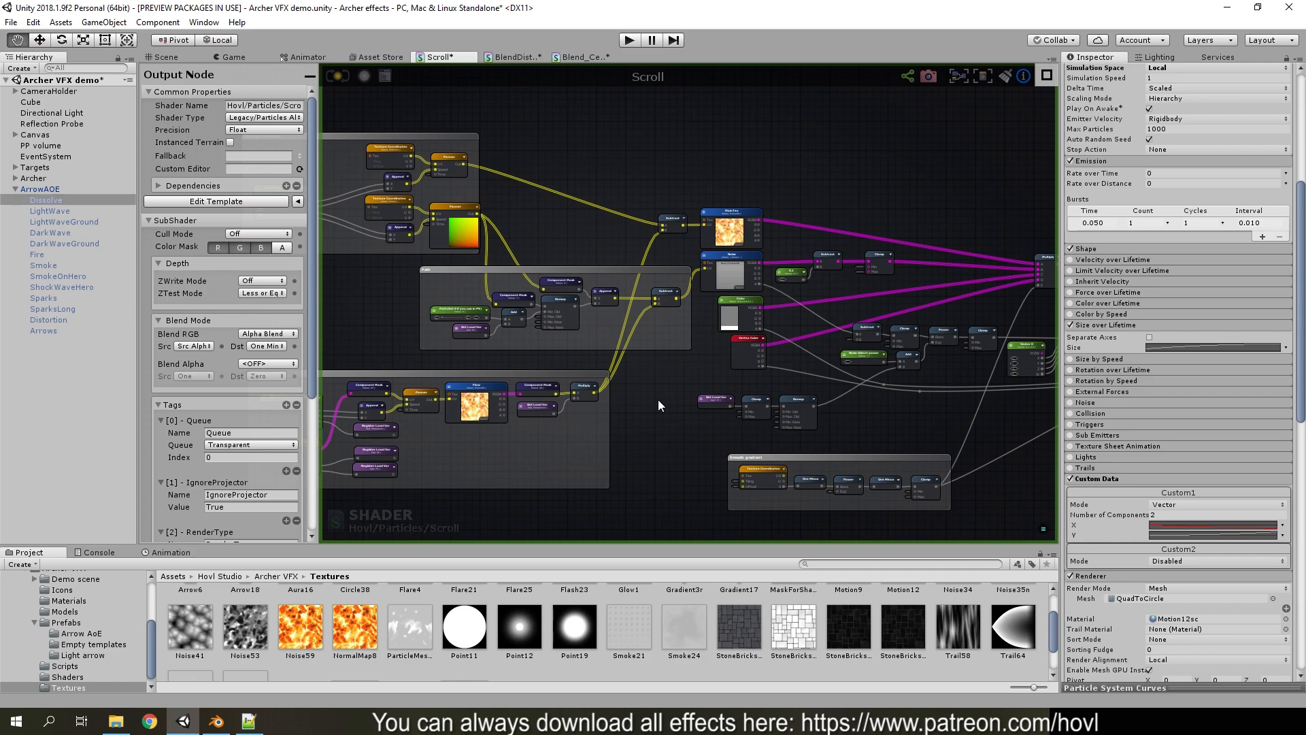
middle_click_drag(407, 317, 490, 320)
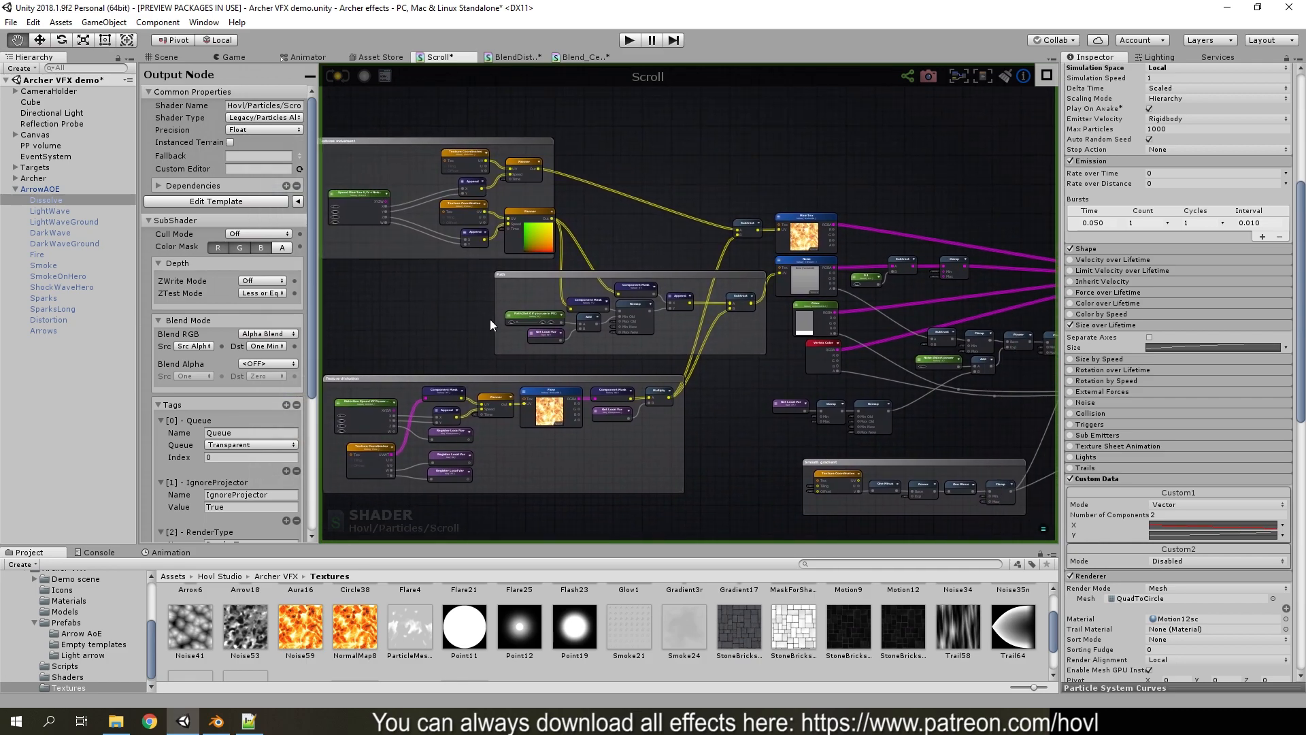
scroll(489, 320, "up", 6)
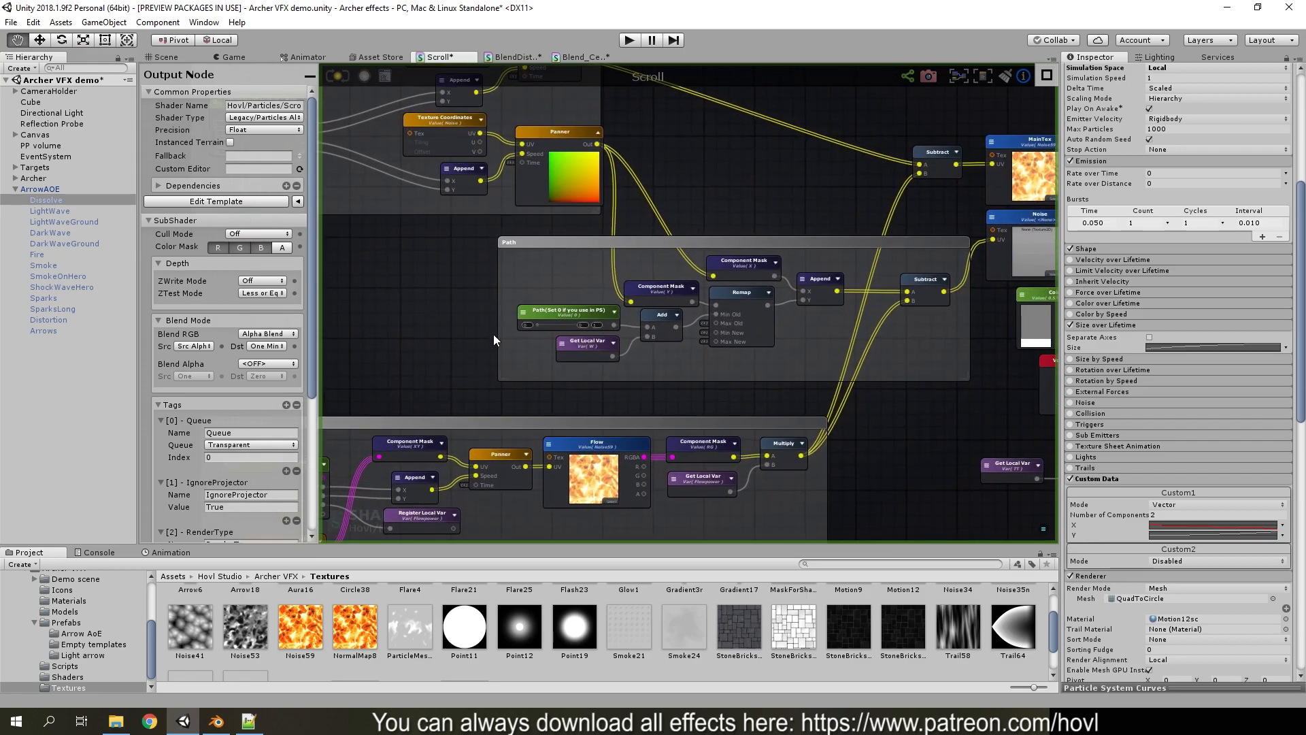
scroll(493, 333, "down", 5)
scroll(702, 381, "up", 3)
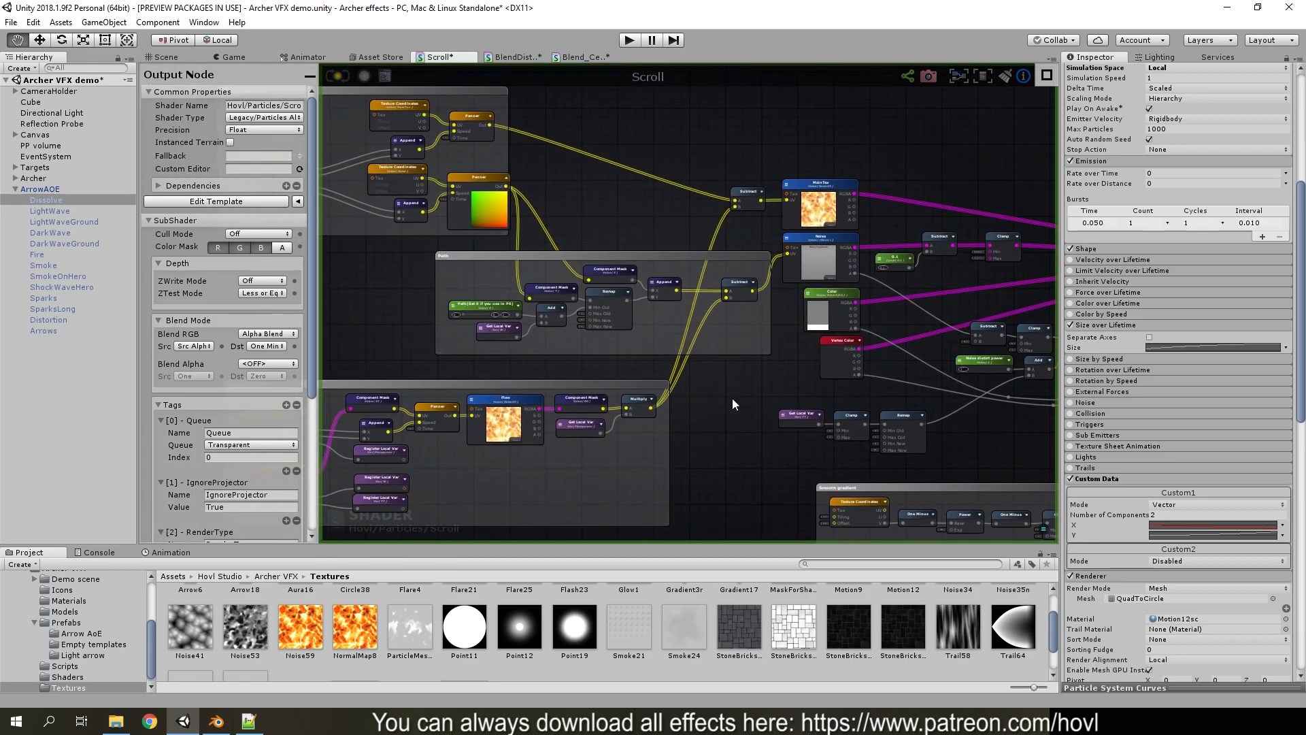
middle_click_drag(725, 393, 742, 395)
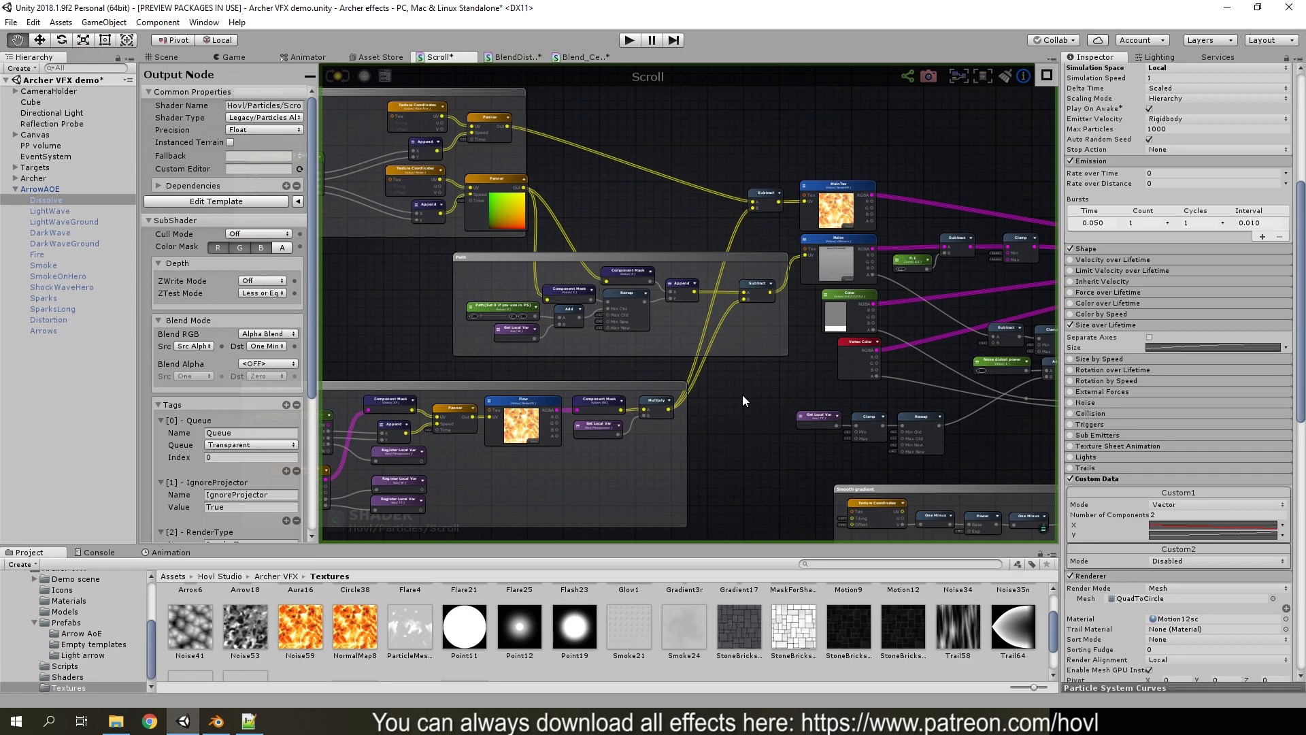
scroll(723, 406, "down", 3)
scroll(732, 415, "up", 3)
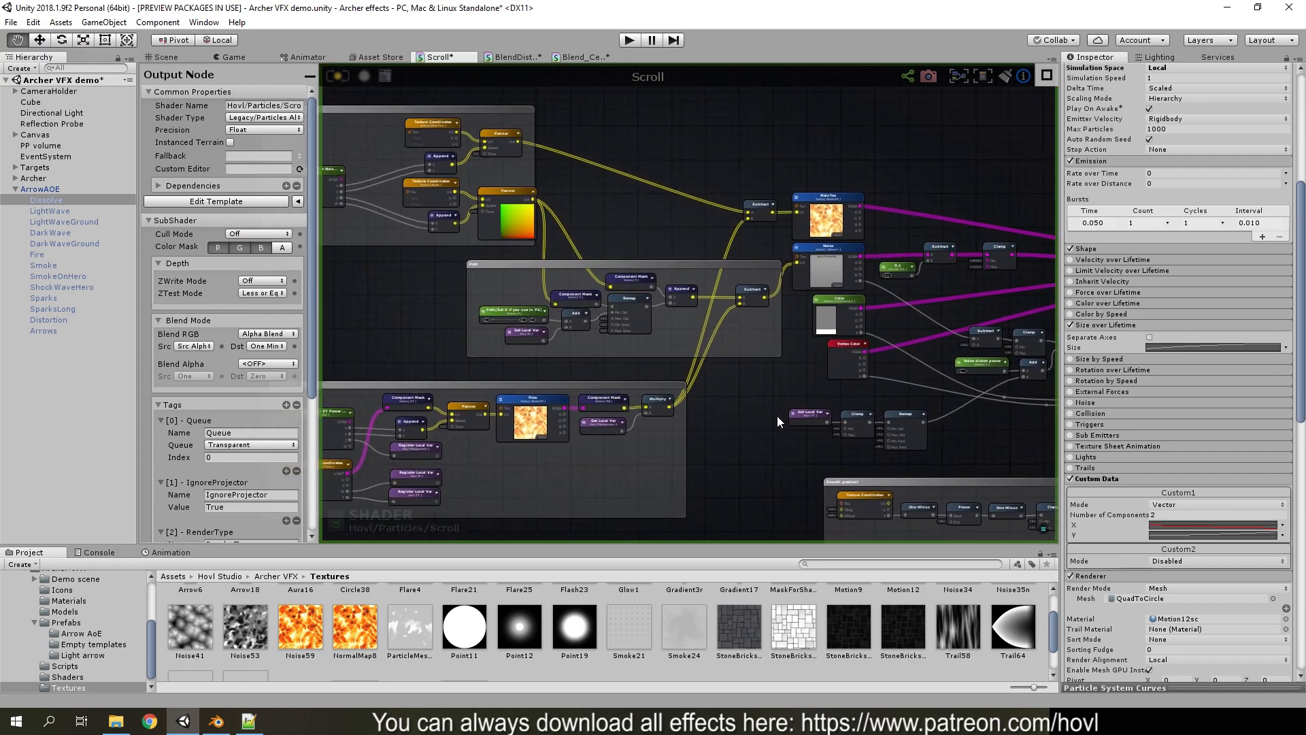
Review the whole Scroll graph layout, including the gradient group, and collapse the Noise Panner's preview
middle_click_drag(774, 416, 631, 408)
scroll(823, 428, "down", 3)
middle_click_drag(857, 462, 698, 398)
scroll(697, 394, "down", 1)
middle_click_drag(618, 374, 837, 306)
scroll(455, 244, "up", 4)
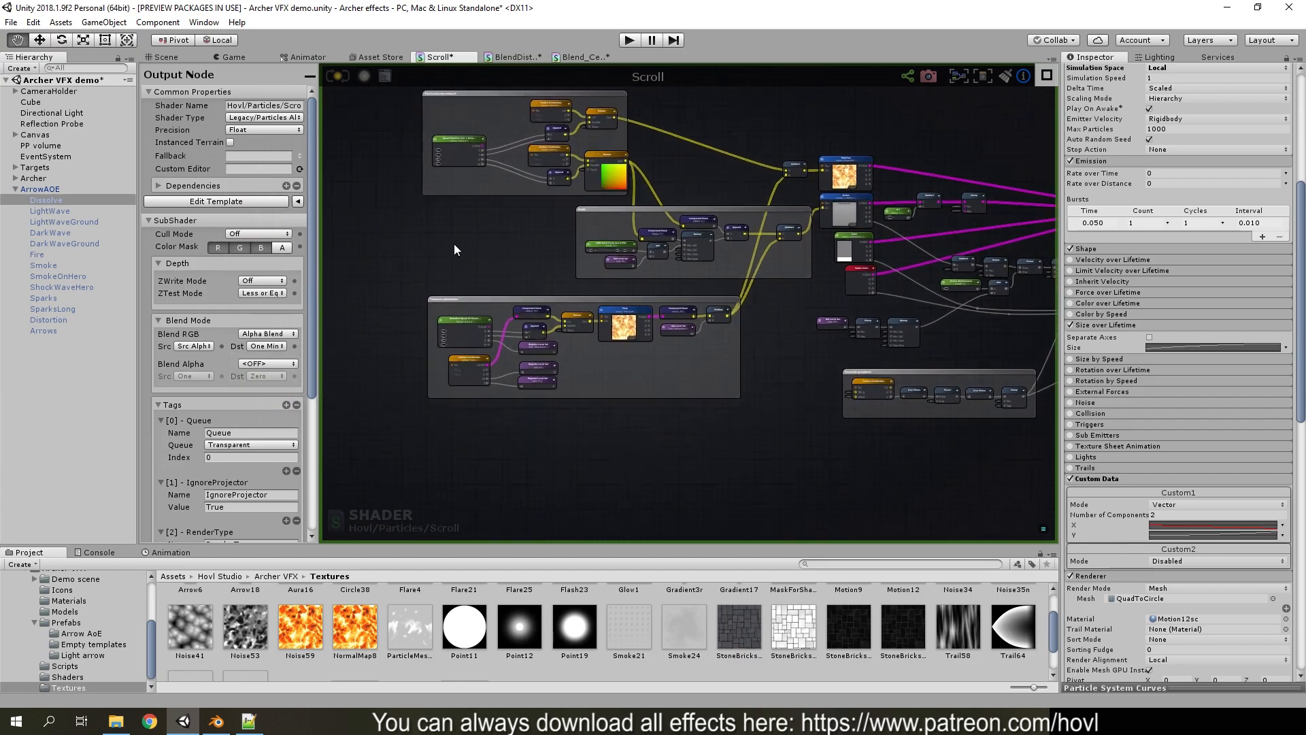
middle_click_drag(530, 282, 535, 292)
scroll(521, 324, "down", 3)
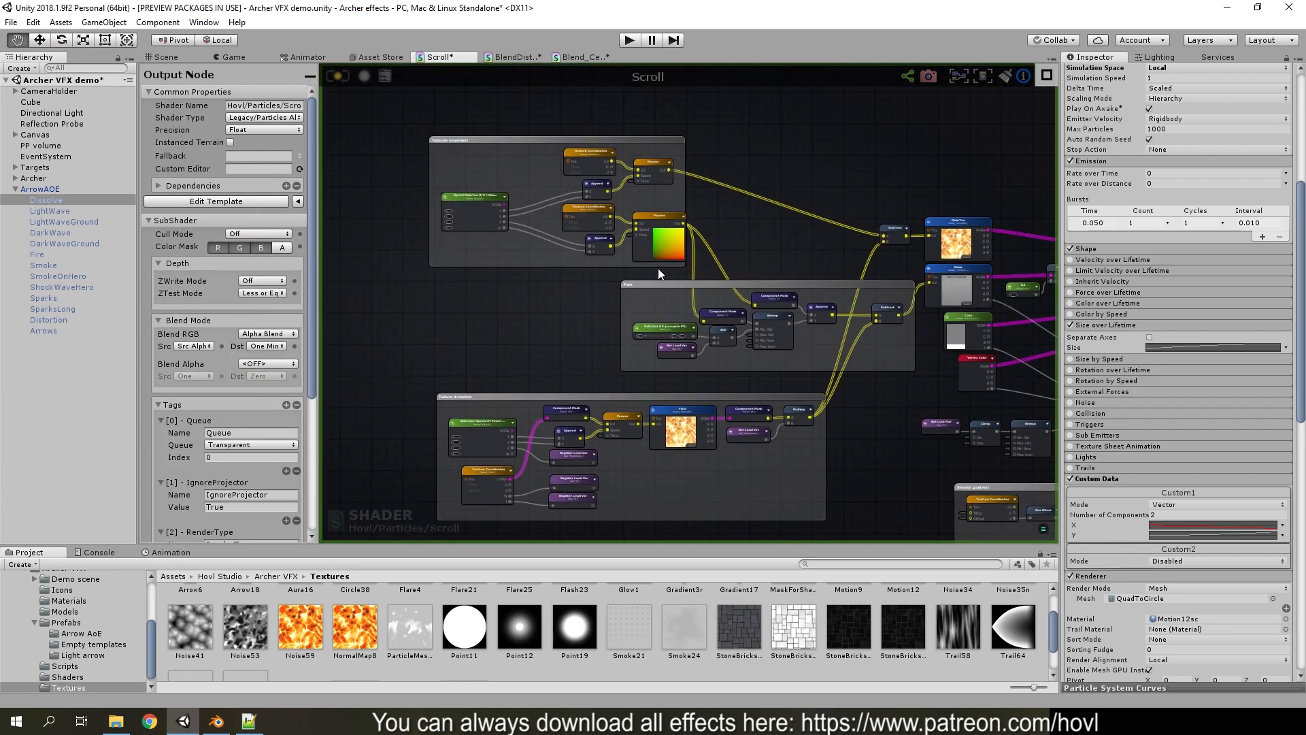
scroll(669, 258, "up", 2)
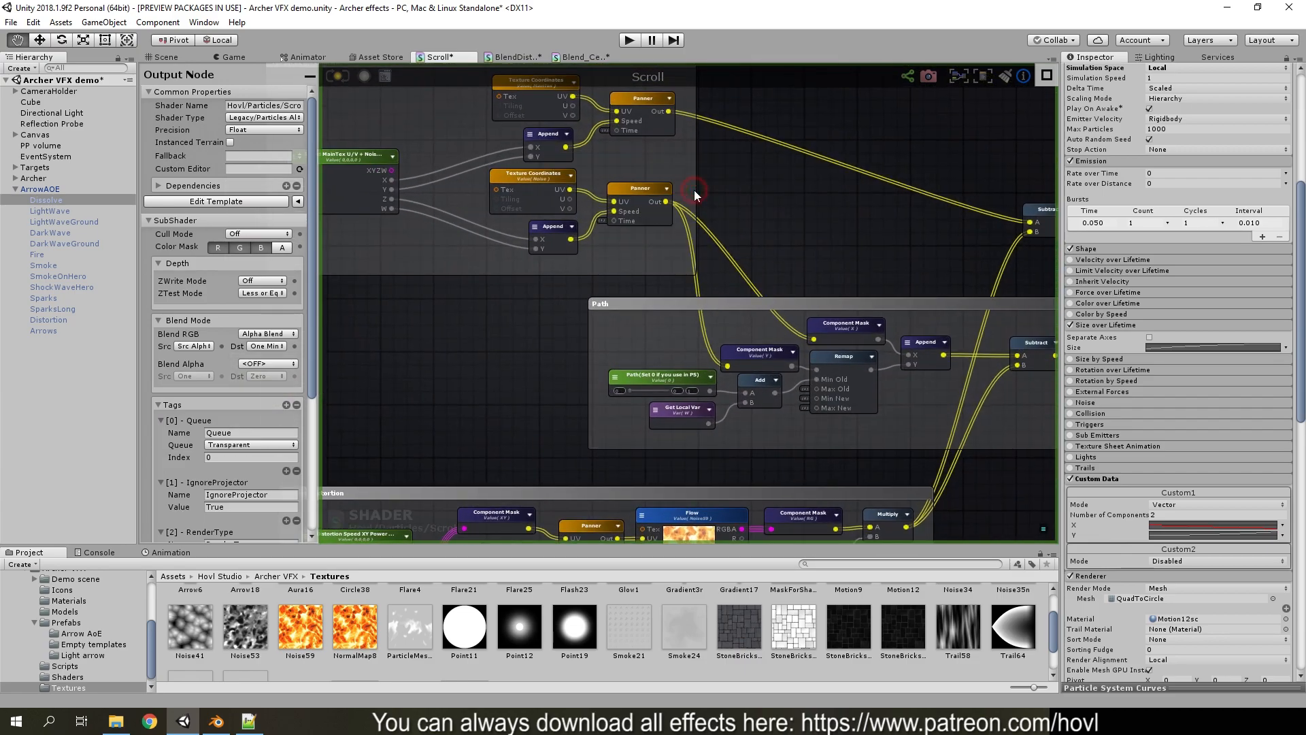
scroll(728, 280, "up", 2)
scroll(728, 280, "down", 3)
middle_click_drag(773, 304, 588, 226)
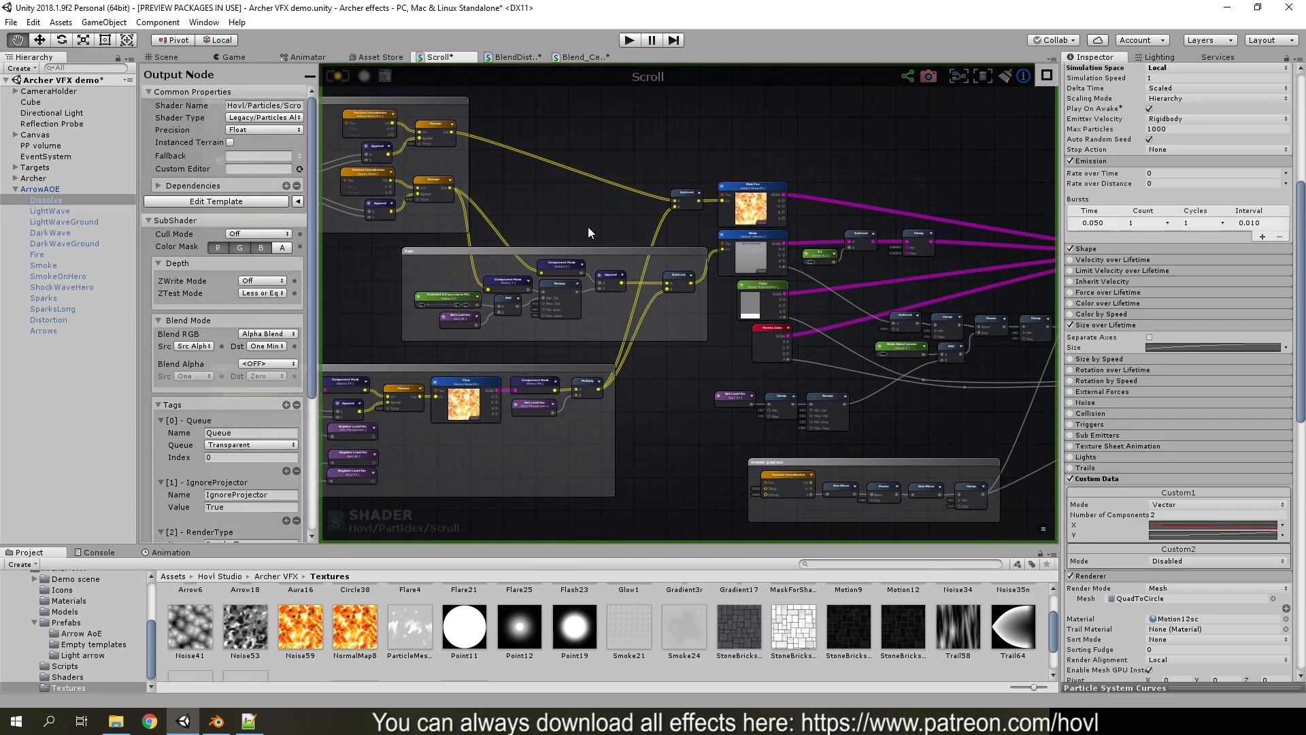
Return to the scene and set the Motion12sc material's MainTex speed Y and distortion speed Y to 0
left_click(153, 60)
left_click_drag(579, 225, 612, 226, "alt")
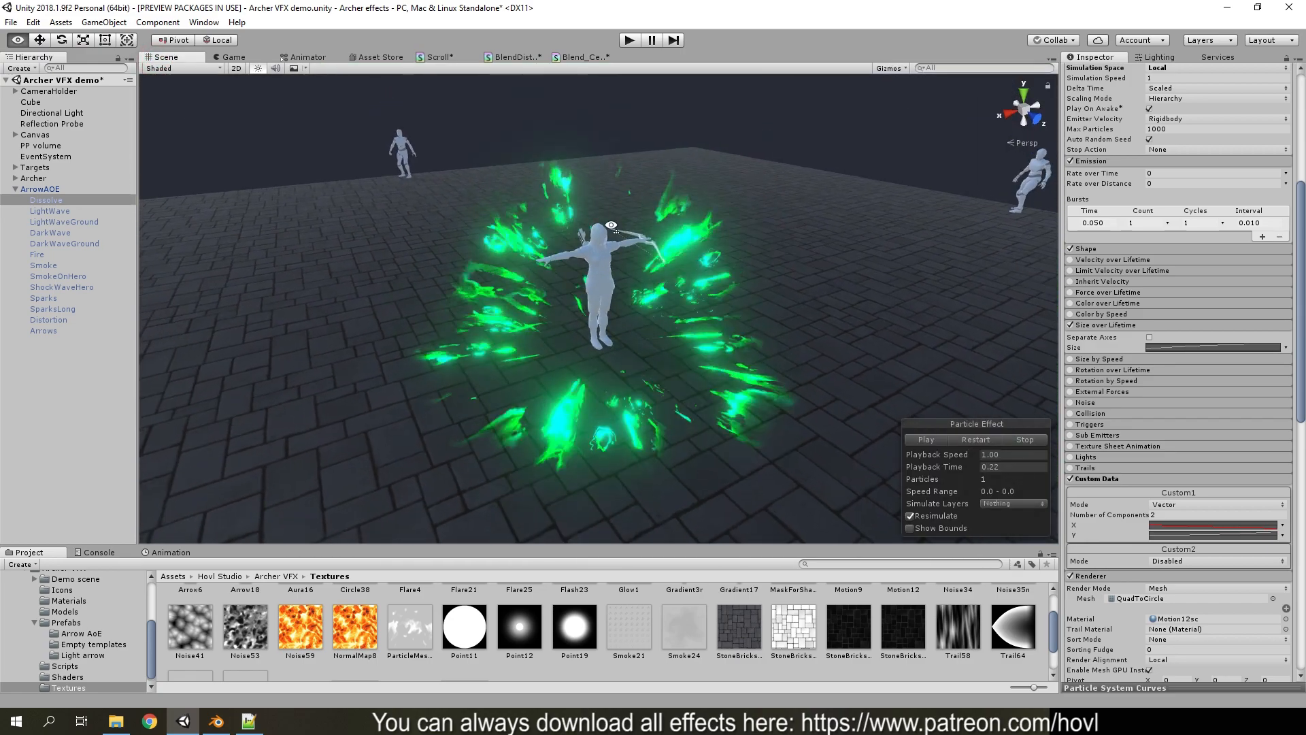
scroll(1172, 508, "down", 10)
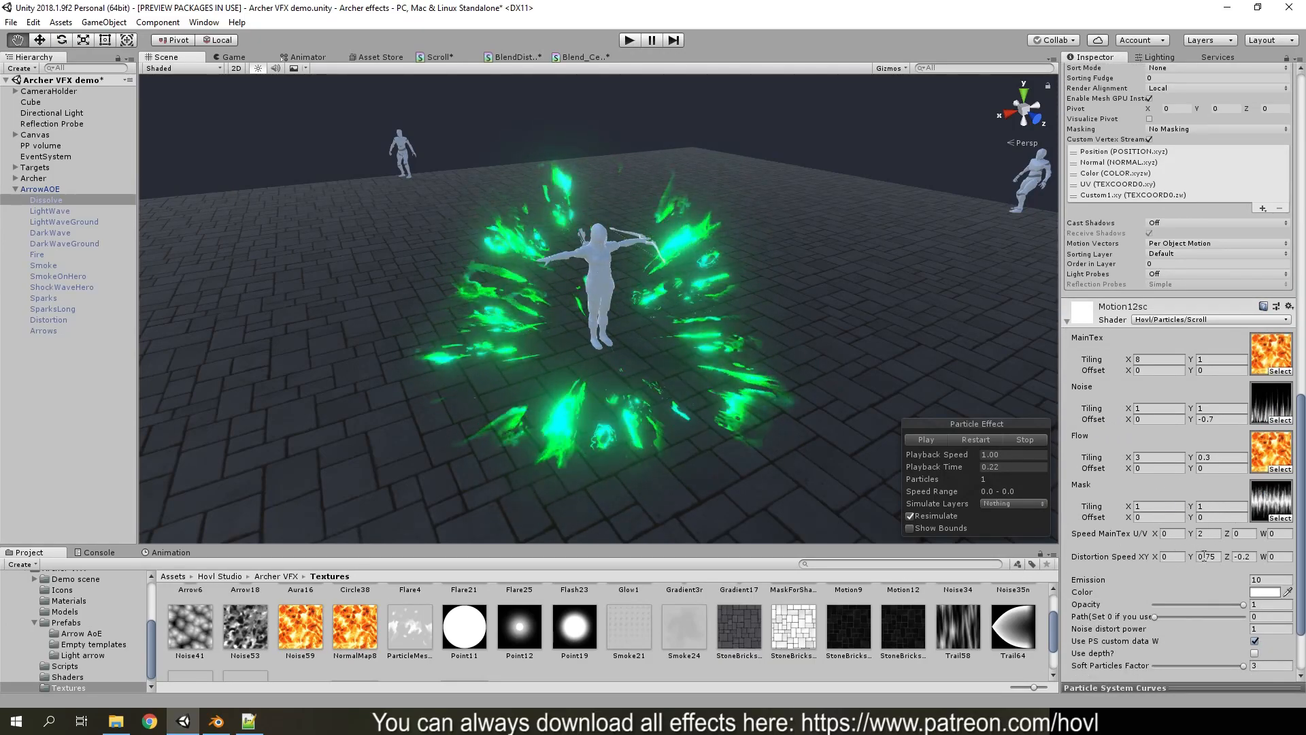
left_click(1210, 533)
type("0")
left_click(1208, 556)
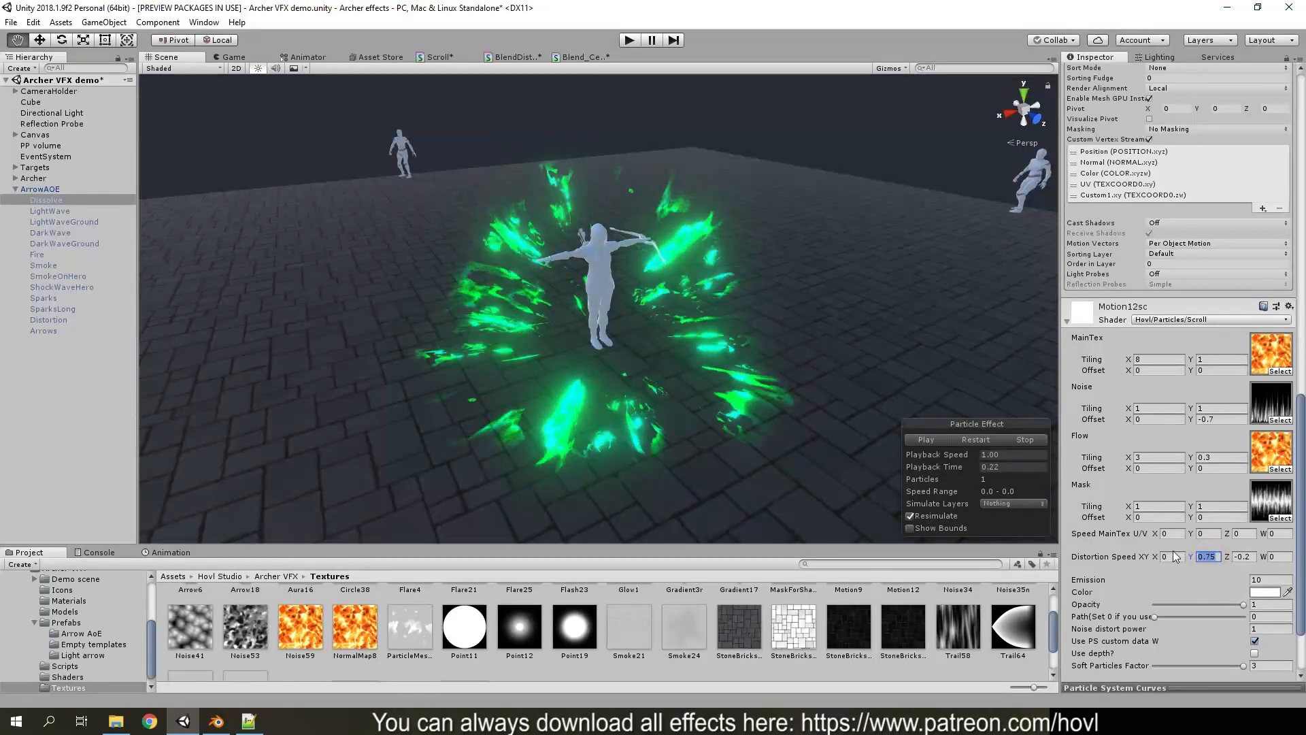
type("0")
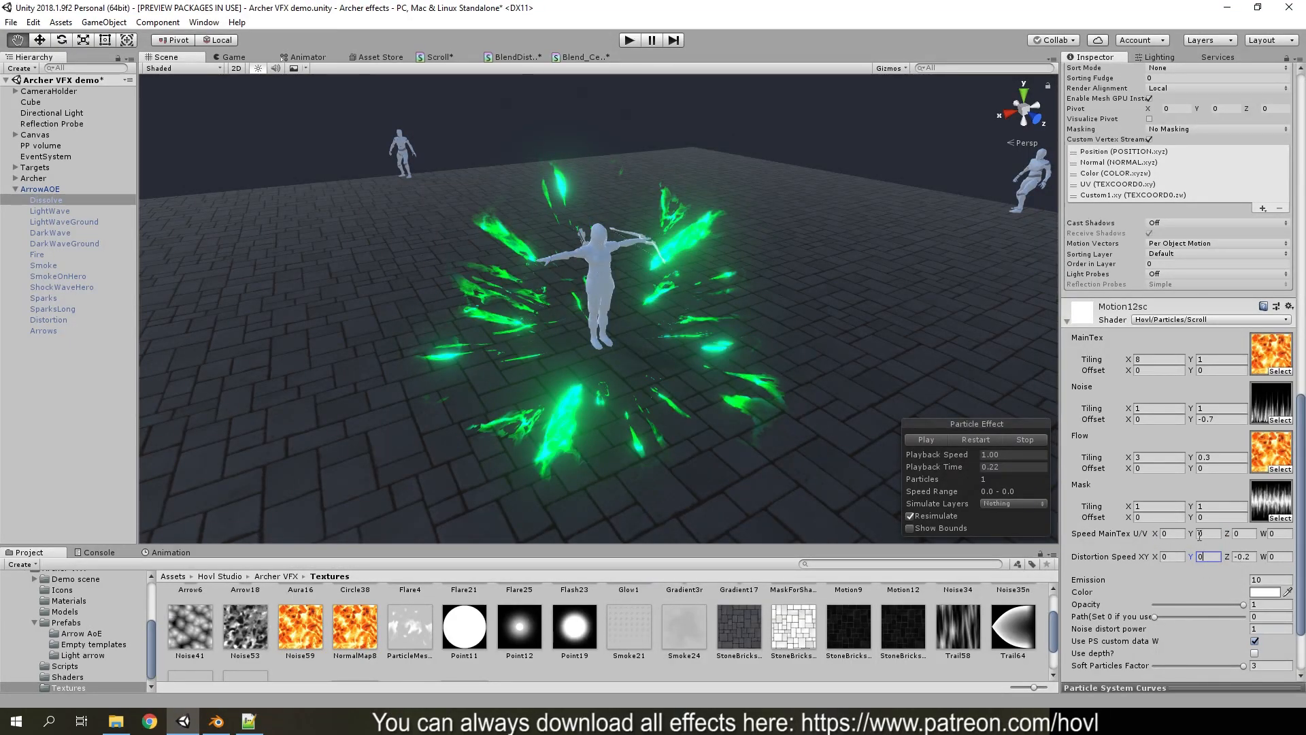
Restart the Dissolve particle effect and preview it at playback time 0.24
left_click(976, 439)
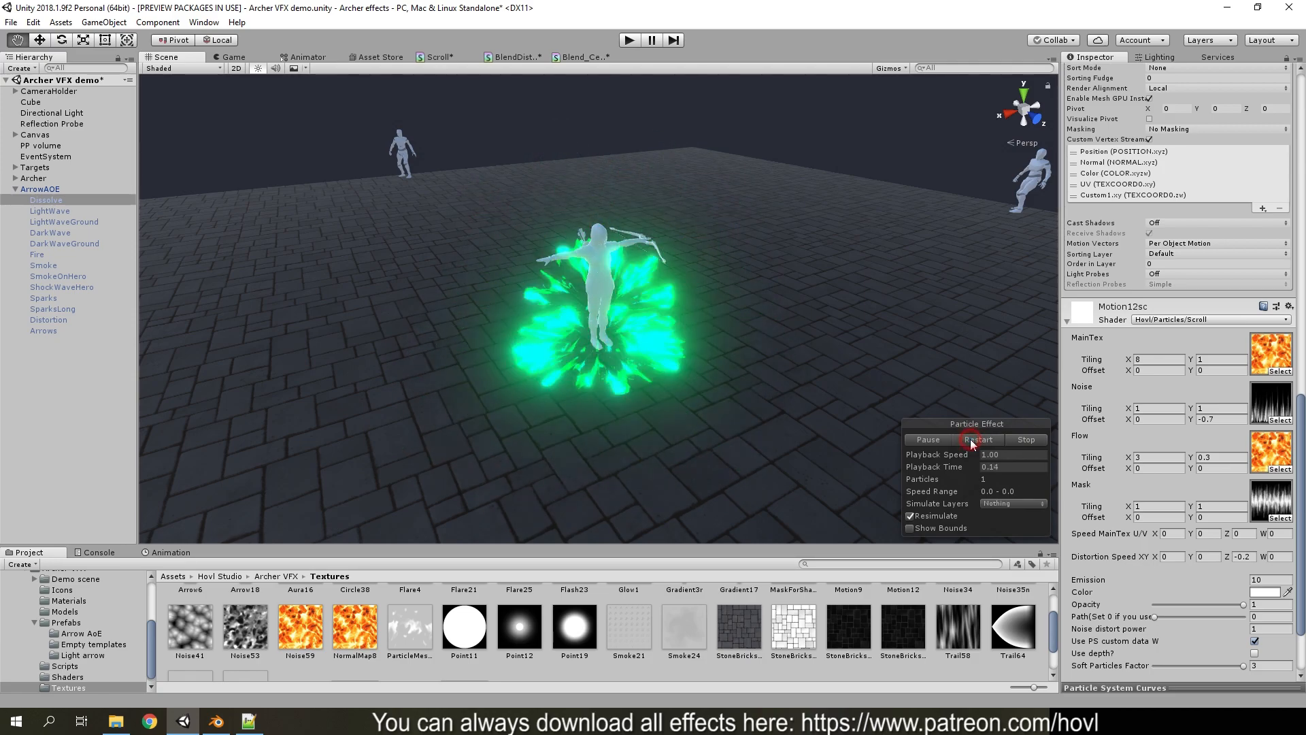
left_click(961, 467)
mouse_move(961, 468)
left_mouse_down()
mouse_move(921, 475)
mouse_move(941, 467)
left_mouse_up()
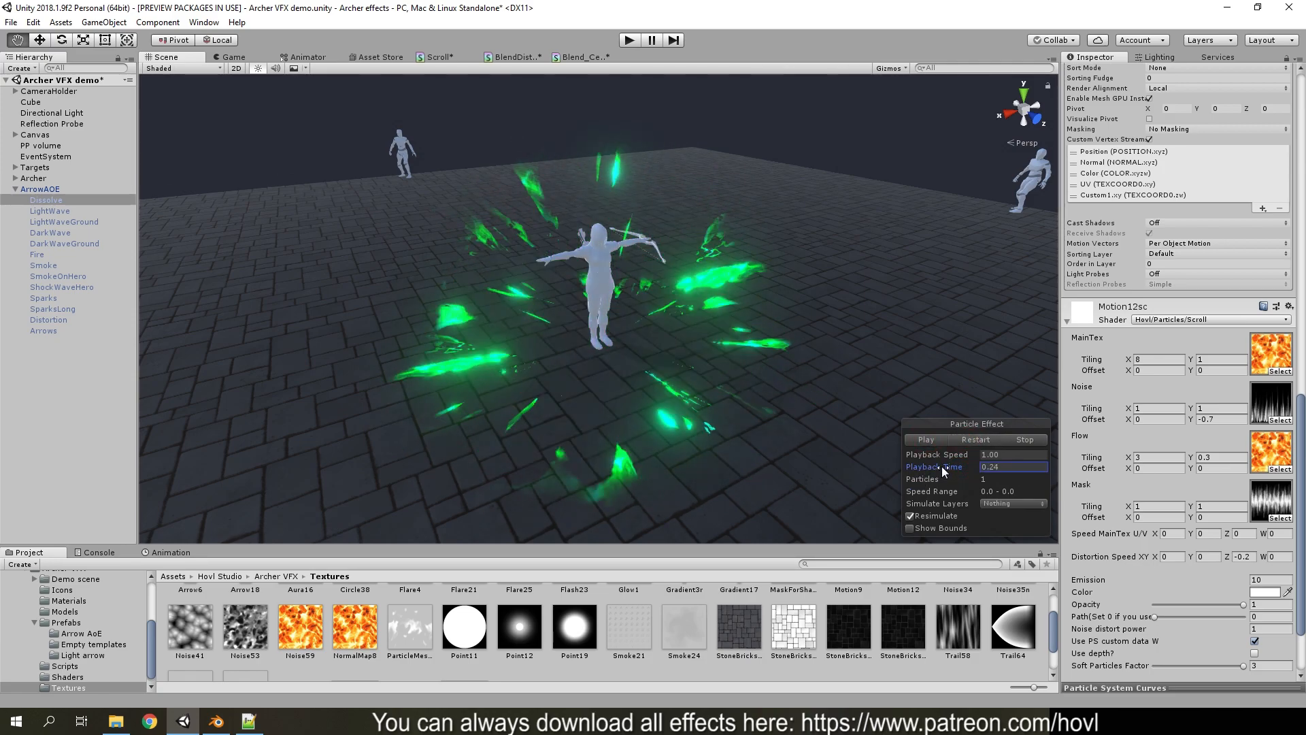
Select Dissolve's Size over Lifetime curve and look over its Custom Data and Renderer settings
scroll(1118, 258, "up", 12)
scroll(1182, 336, "up", 3)
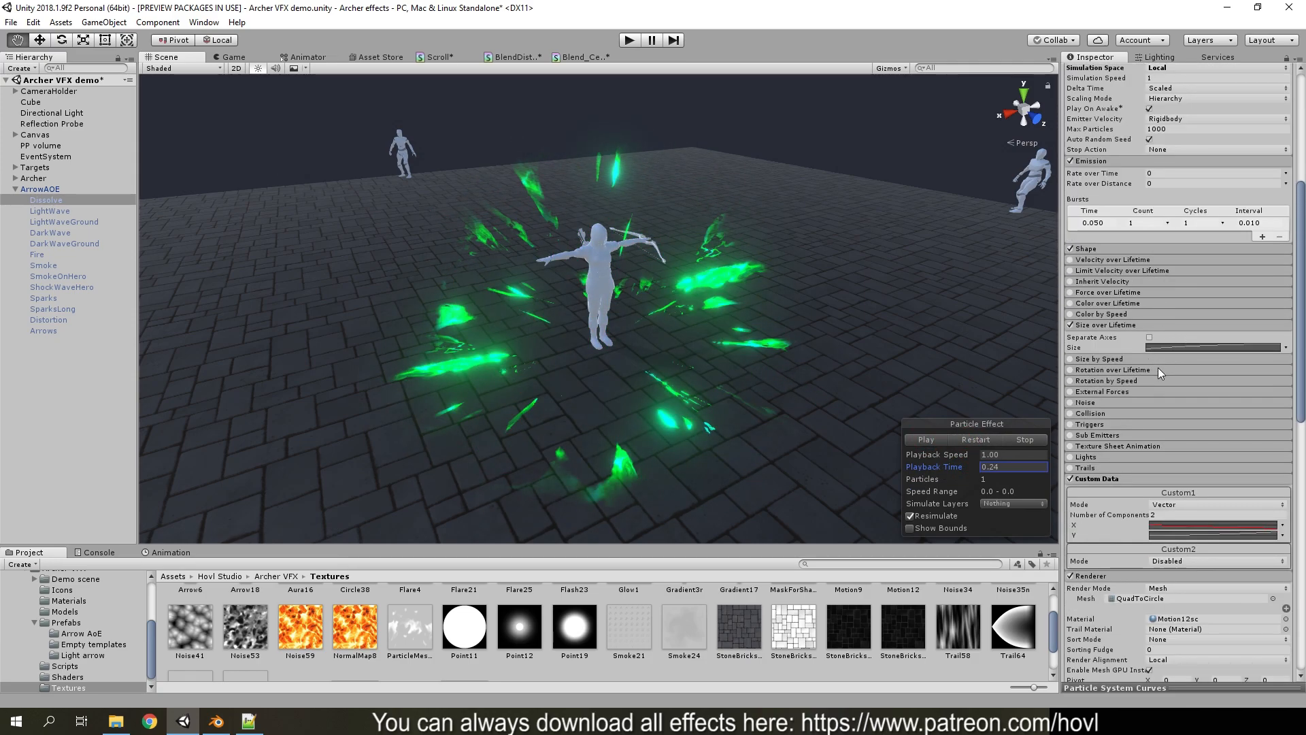
left_click(1173, 347)
scroll(1277, 455, "down", 8)
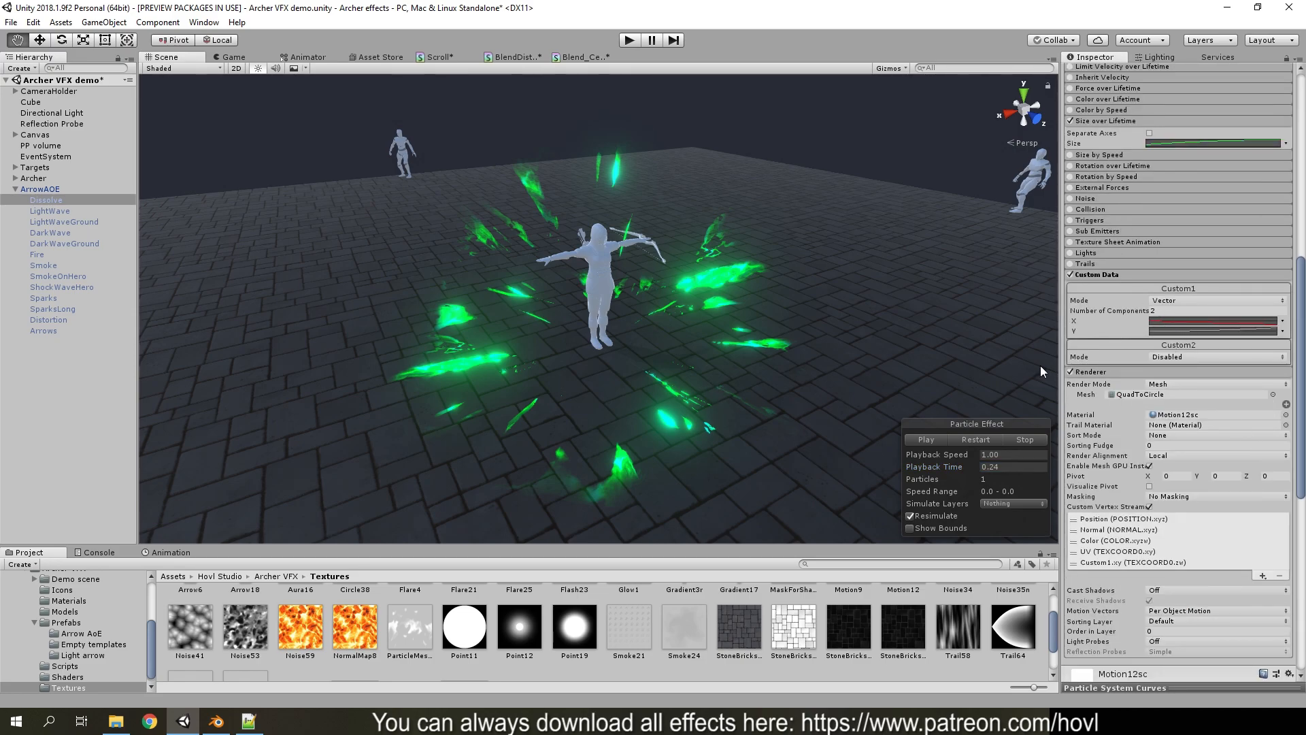
Replay the Dissolve effect, hold its playback time at 0.24 and bring up the Motion12sc material settings
left_click(973, 441)
left_click(969, 442)
left_click(928, 439)
left_click_drag(960, 471, 962, 471)
scroll(1241, 491, "down", 10)
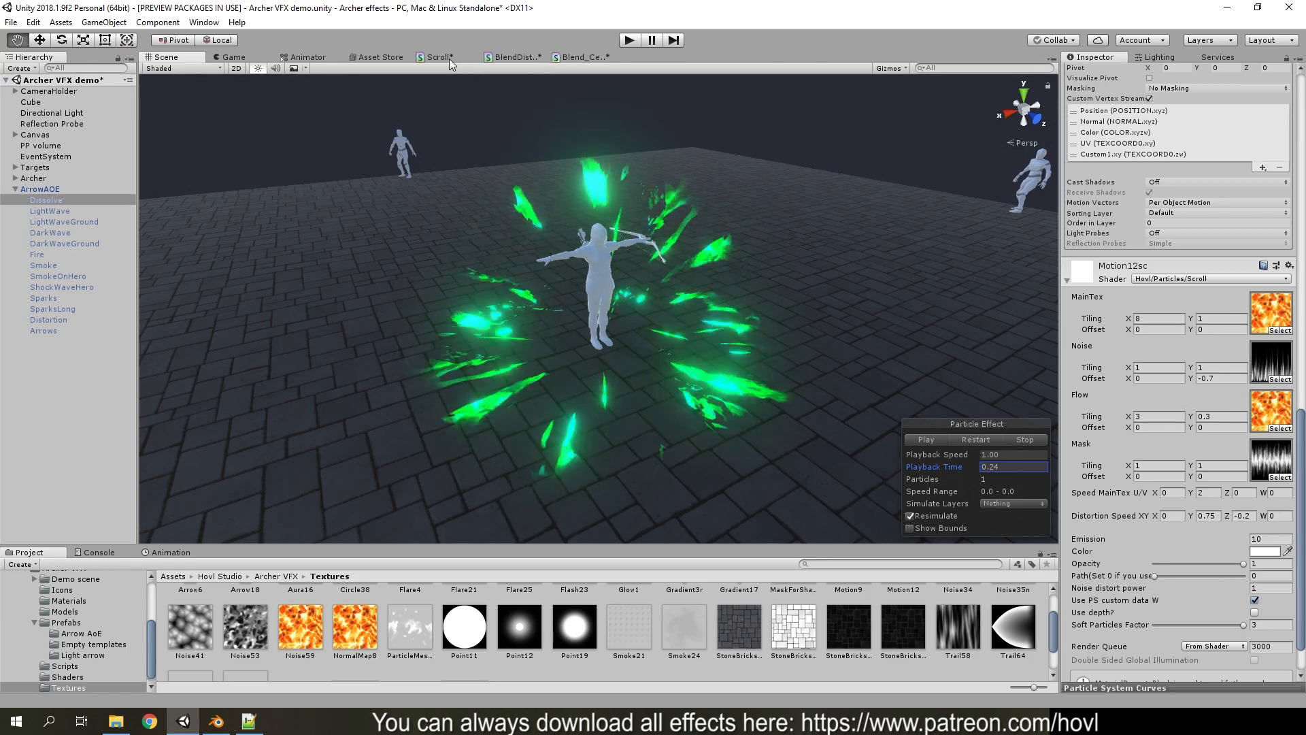
Examine the Textures movement group and the Flow nodes of the Texture distortion group in the Scroll graph
left_click(450, 57)
scroll(544, 219, "up", 2)
middle_click_drag(564, 226, 845, 305)
scroll(748, 306, "up", 3)
scroll(827, 401, "down", 2)
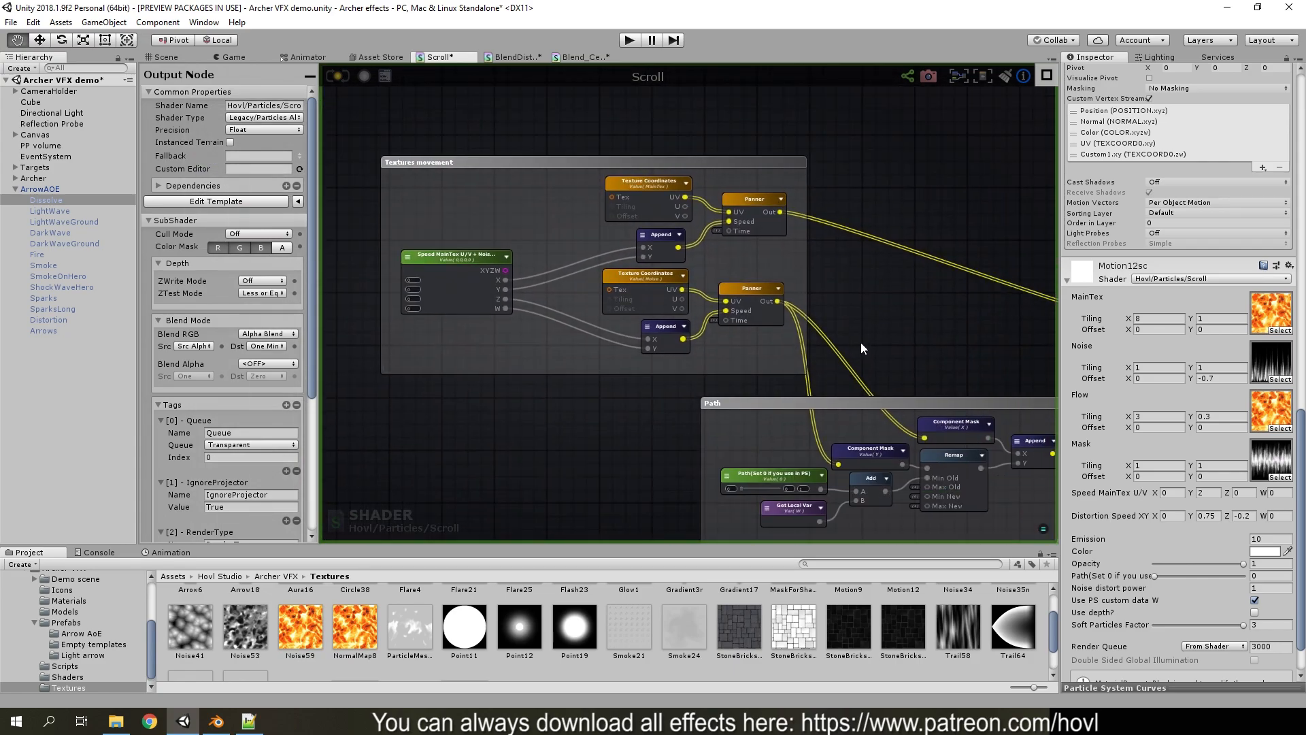
scroll(903, 351, "down", 3)
middle_click_drag(903, 351, 787, 143)
scroll(704, 376, "up", 3)
scroll(638, 336, "up", 1)
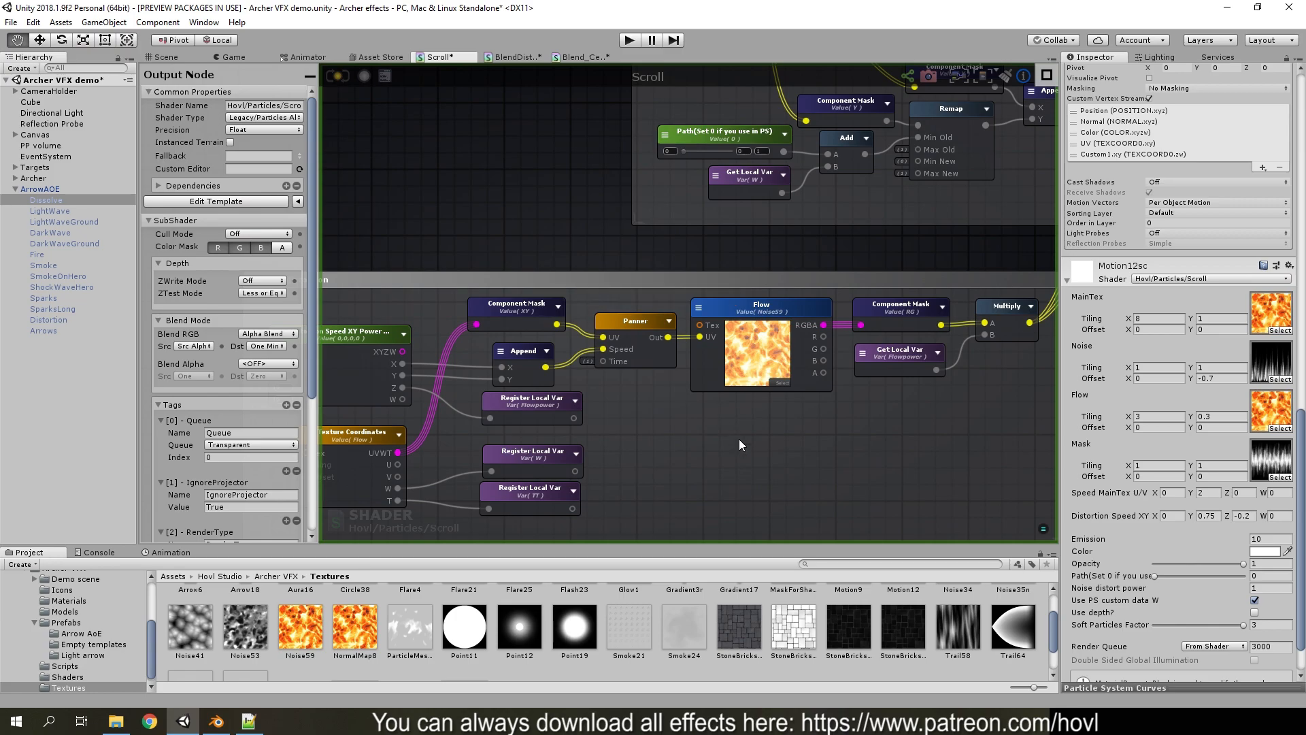
Trace how the Texture distortion group connects to the Path group and MainTex, ending at the Flow texture node
scroll(714, 449, "down", 3)
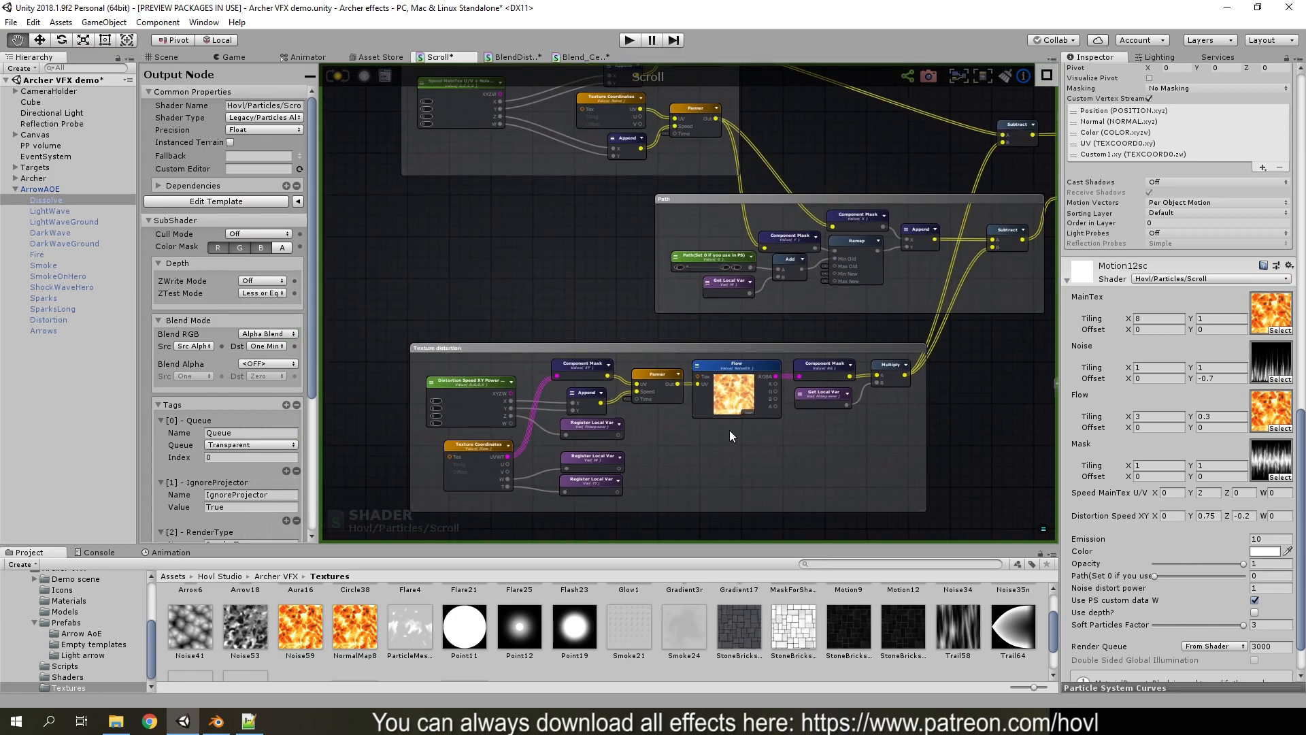
scroll(568, 270, "down", 2)
middle_click_drag(569, 268, 511, 313)
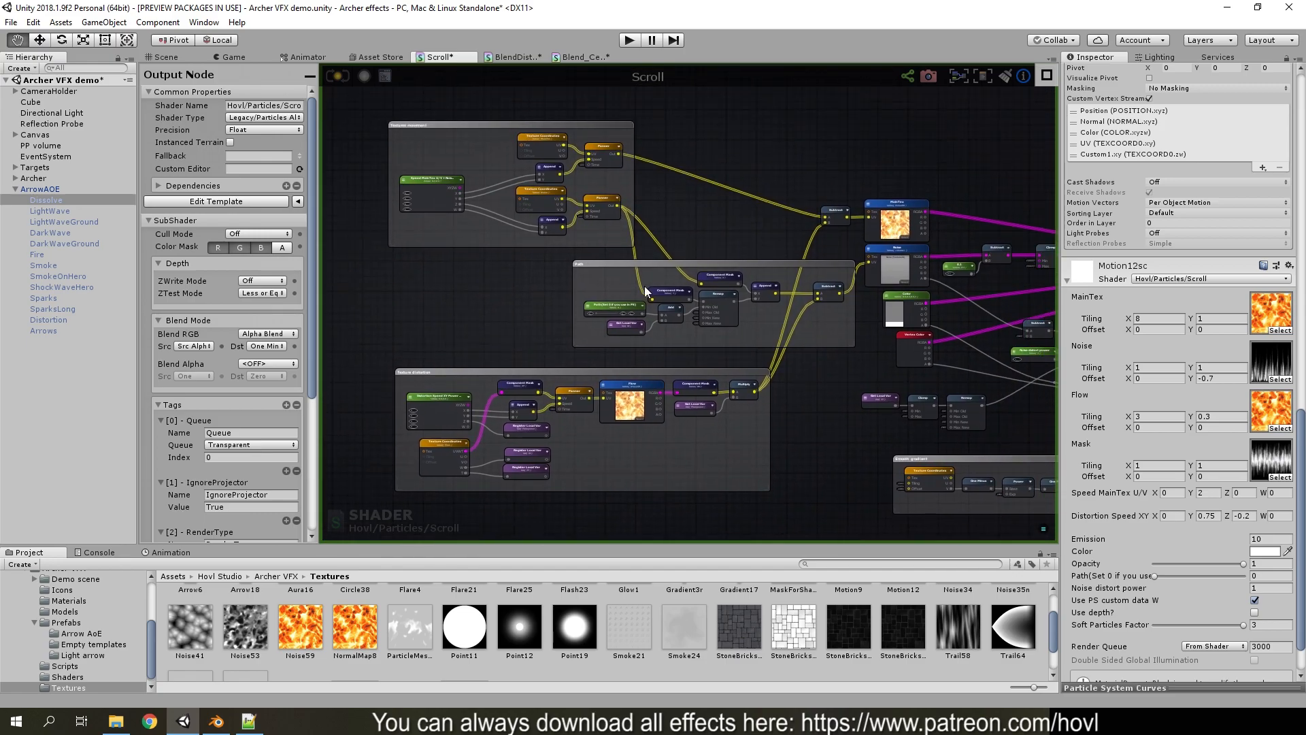
scroll(778, 305, "up", 2)
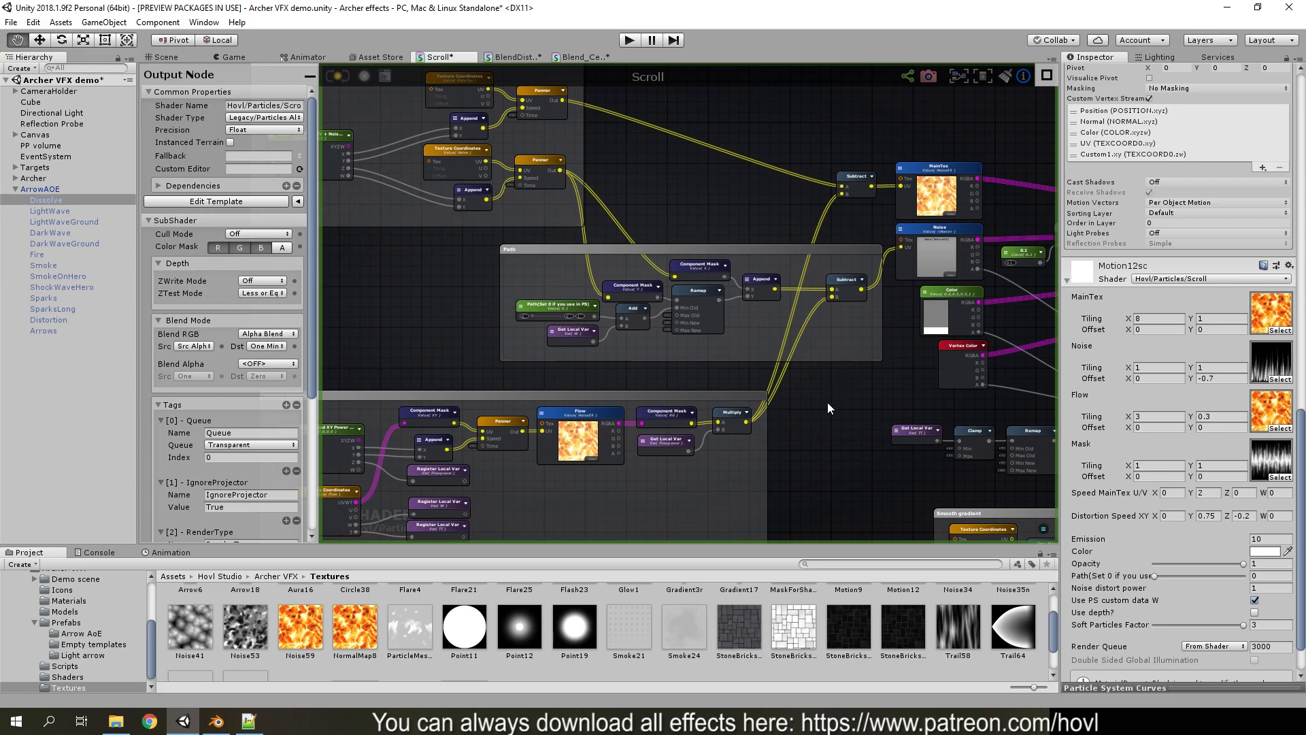
scroll(827, 401, "down", 3)
scroll(757, 479, "up", 2)
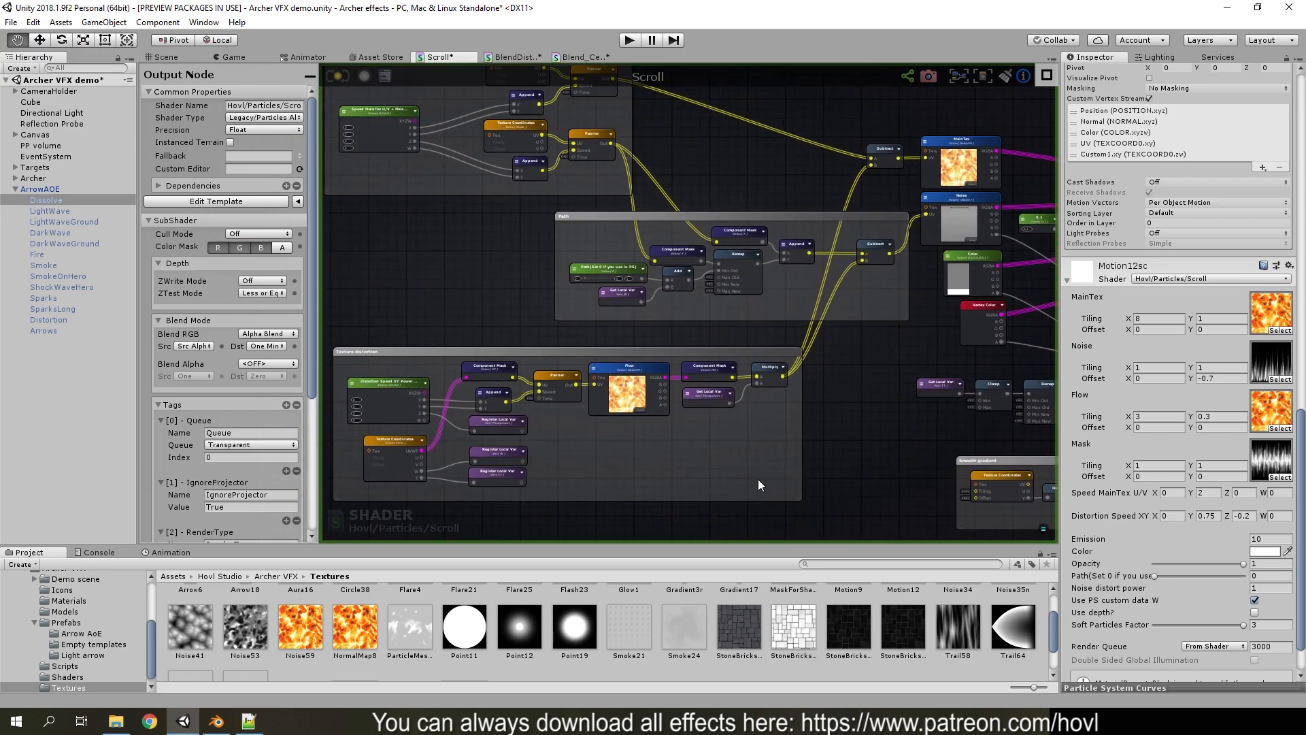
scroll(782, 458, "up", 5)
scroll(904, 458, "down", 4)
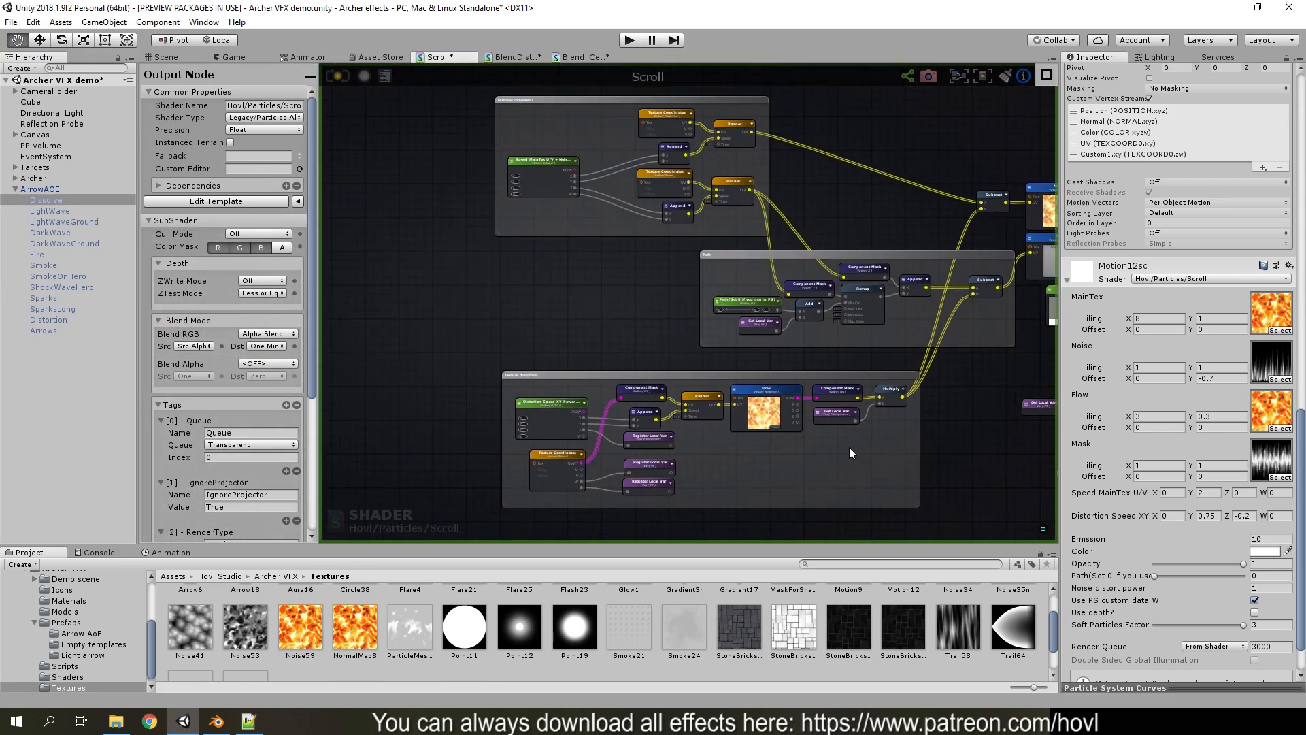
scroll(820, 414, "up", 5)
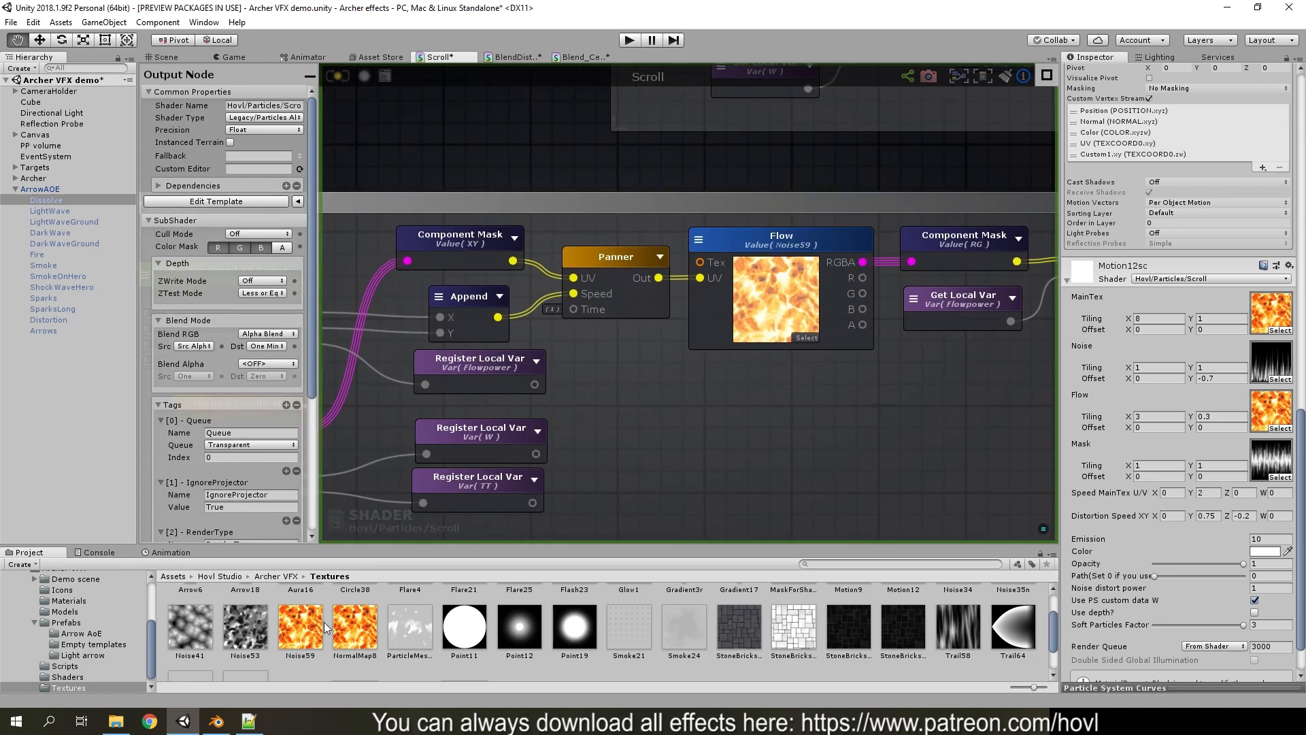
Open the NormalMap8 and Noise59 textures at full size, closing each one after viewing it
double_click(353, 626)
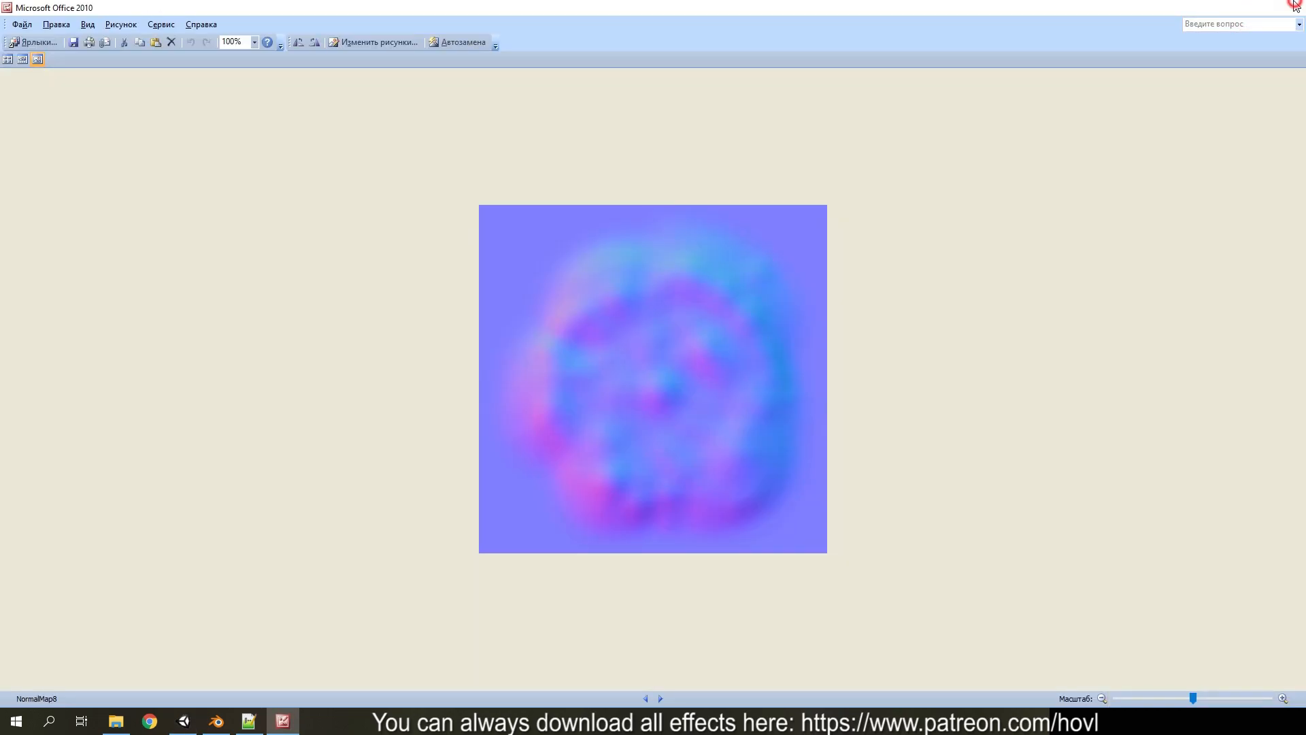
left_click(1292, 7)
double_click(315, 620)
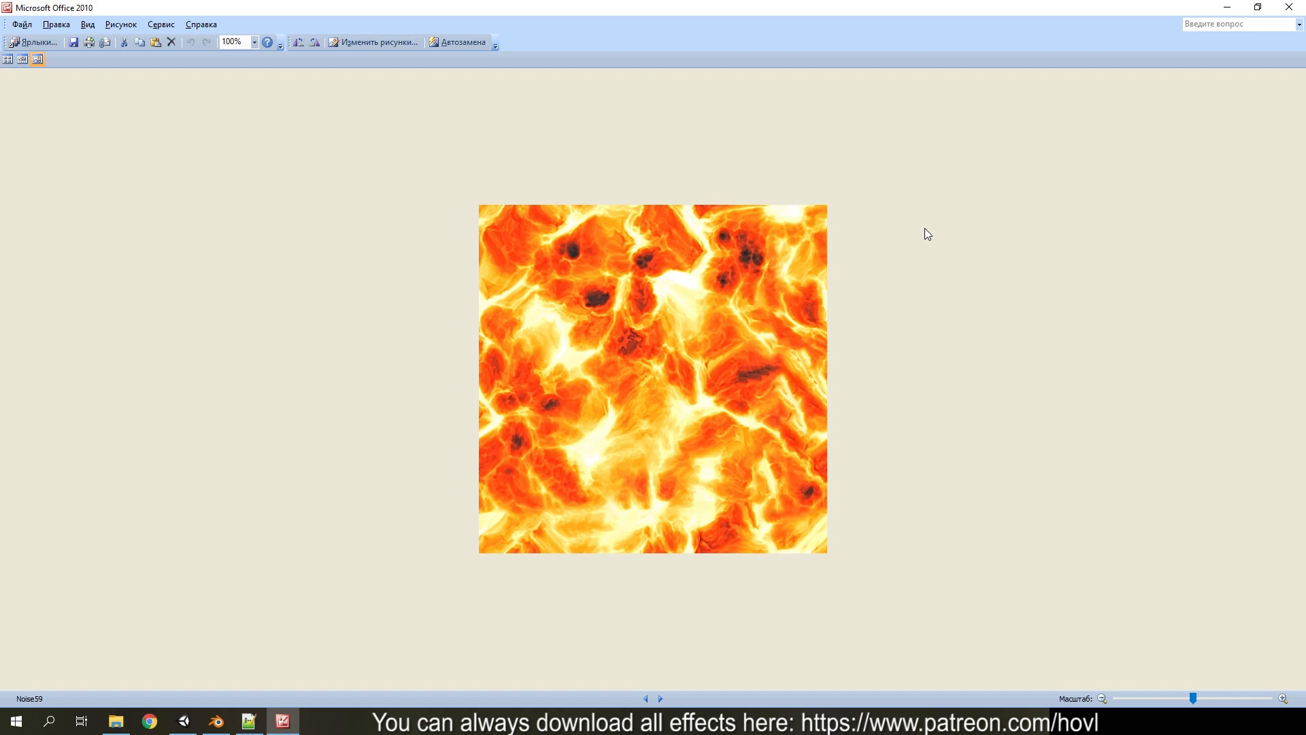
left_click(1288, 7)
scroll(752, 410, "down", 3)
scroll(752, 410, "up", 2)
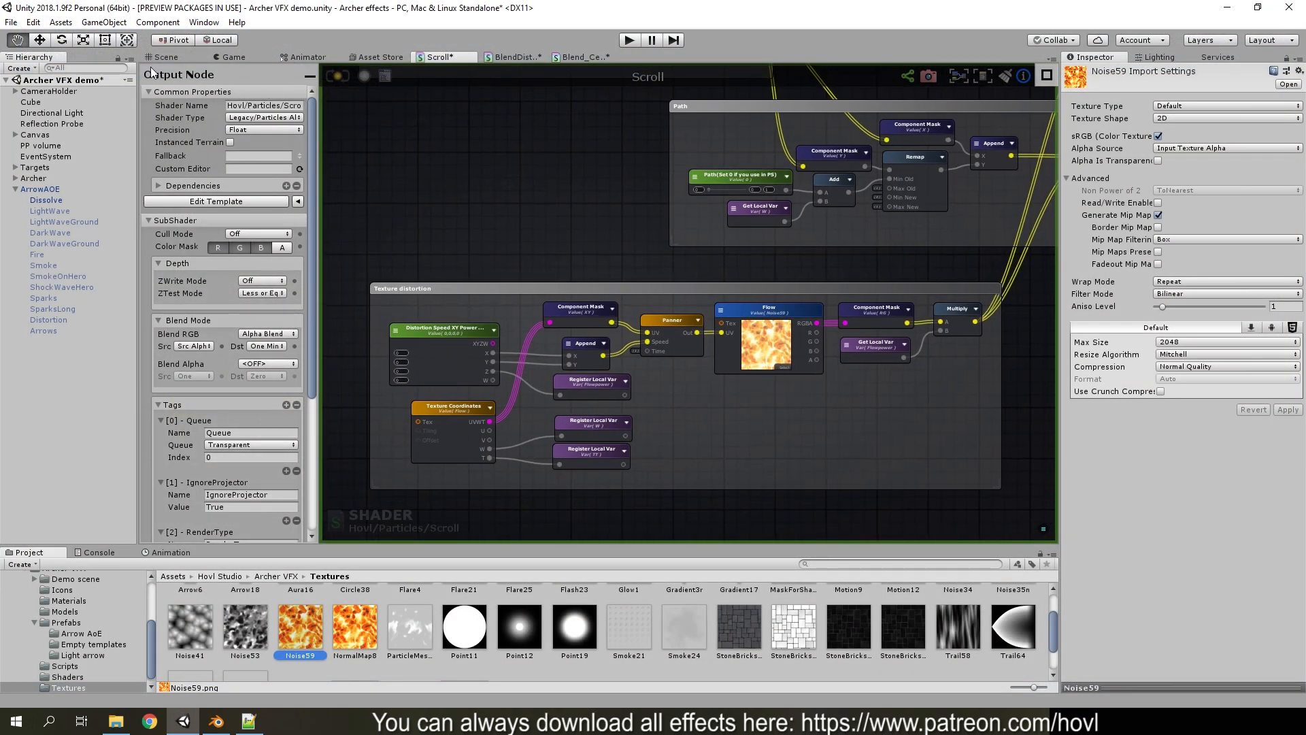
Return to the scene, select Dissolve and bring up the texture slots of its Motion12sc material
left_click(170, 57)
left_click(51, 200)
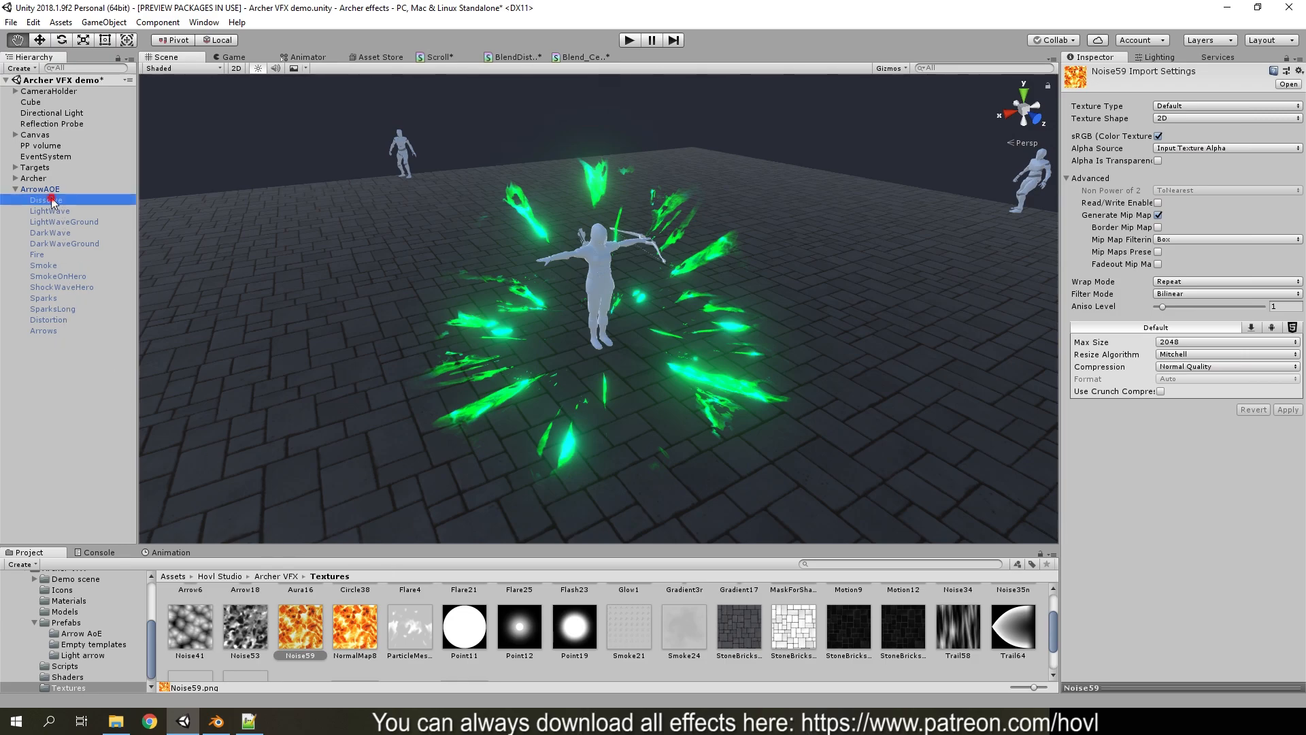
scroll(1184, 408, "down", 10)
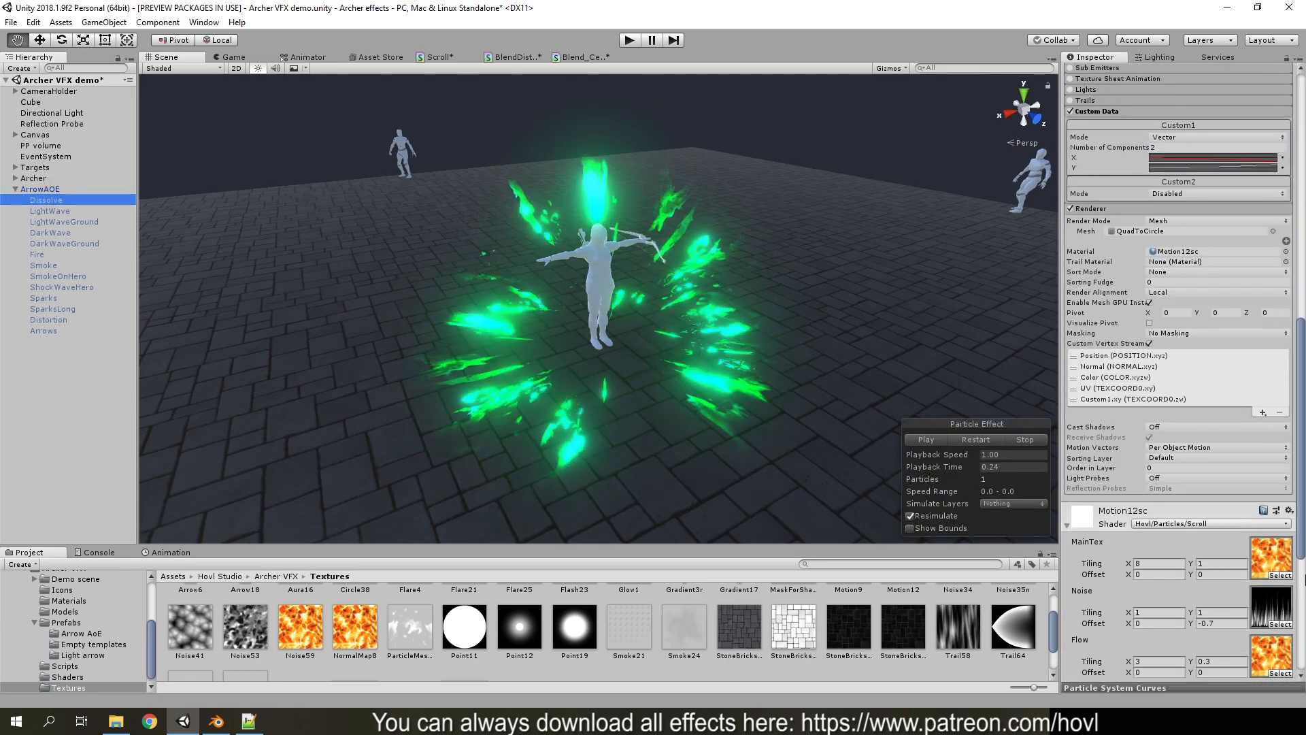
scroll(1177, 408, "down", 3)
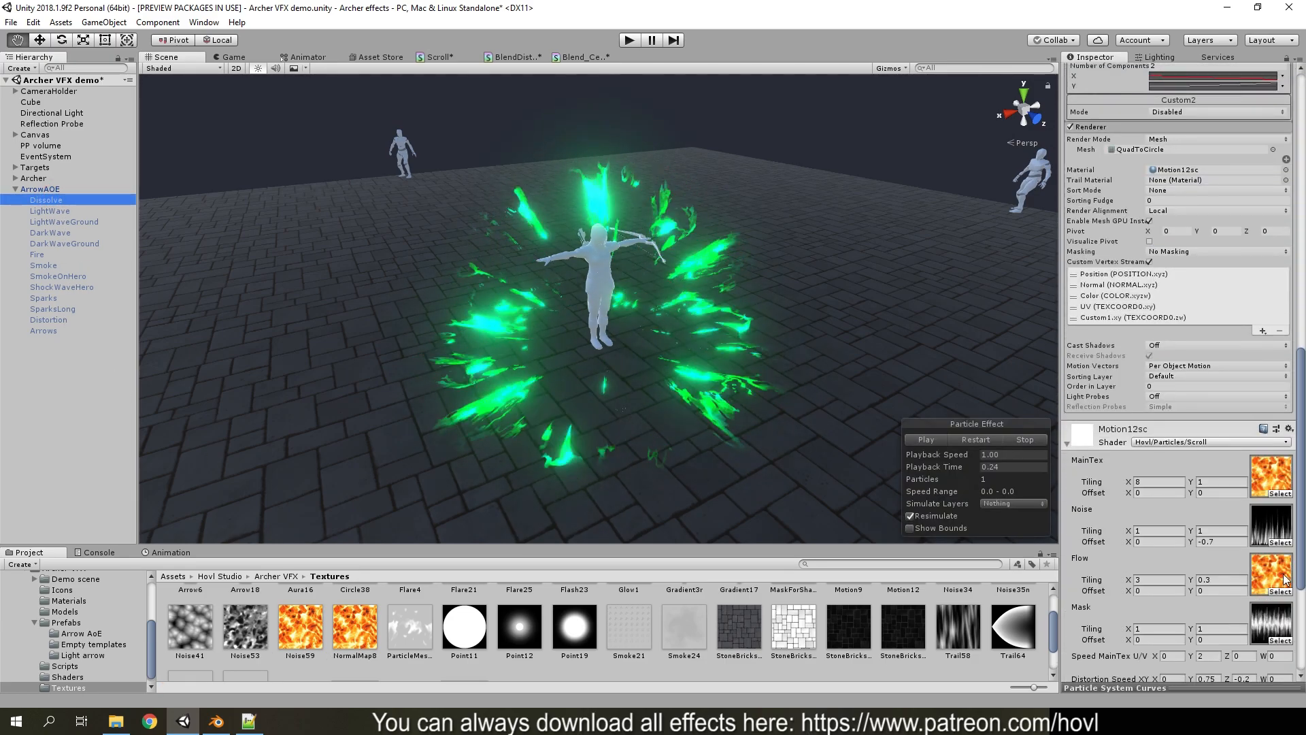
Try Noise41 as the Flow texture of the Motion12sc material
left_click(1280, 591)
left_click(591, 350)
left_click_drag(585, 278, 565, 523)
left_click(526, 604)
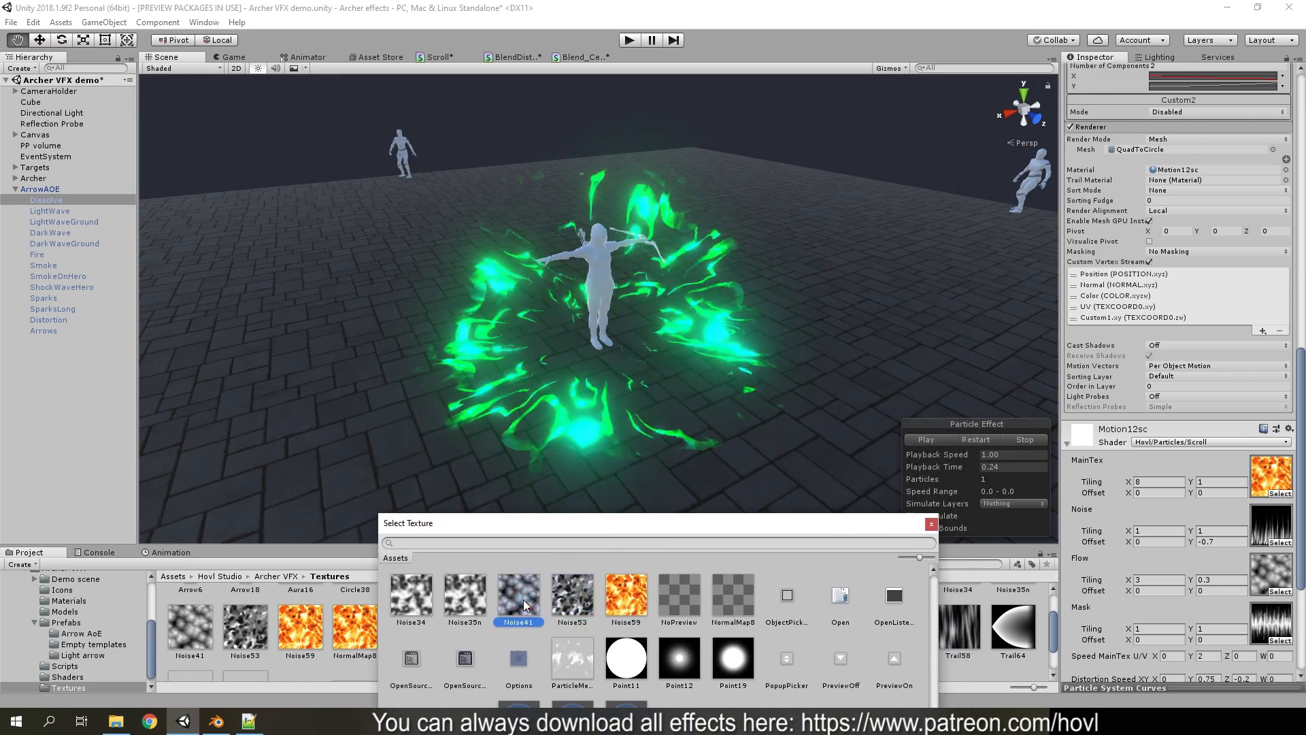
Try Noise34 and Motion9 as the Flow texture, restore Noise59 and close the texture selection
scroll(530, 632, "up", 3)
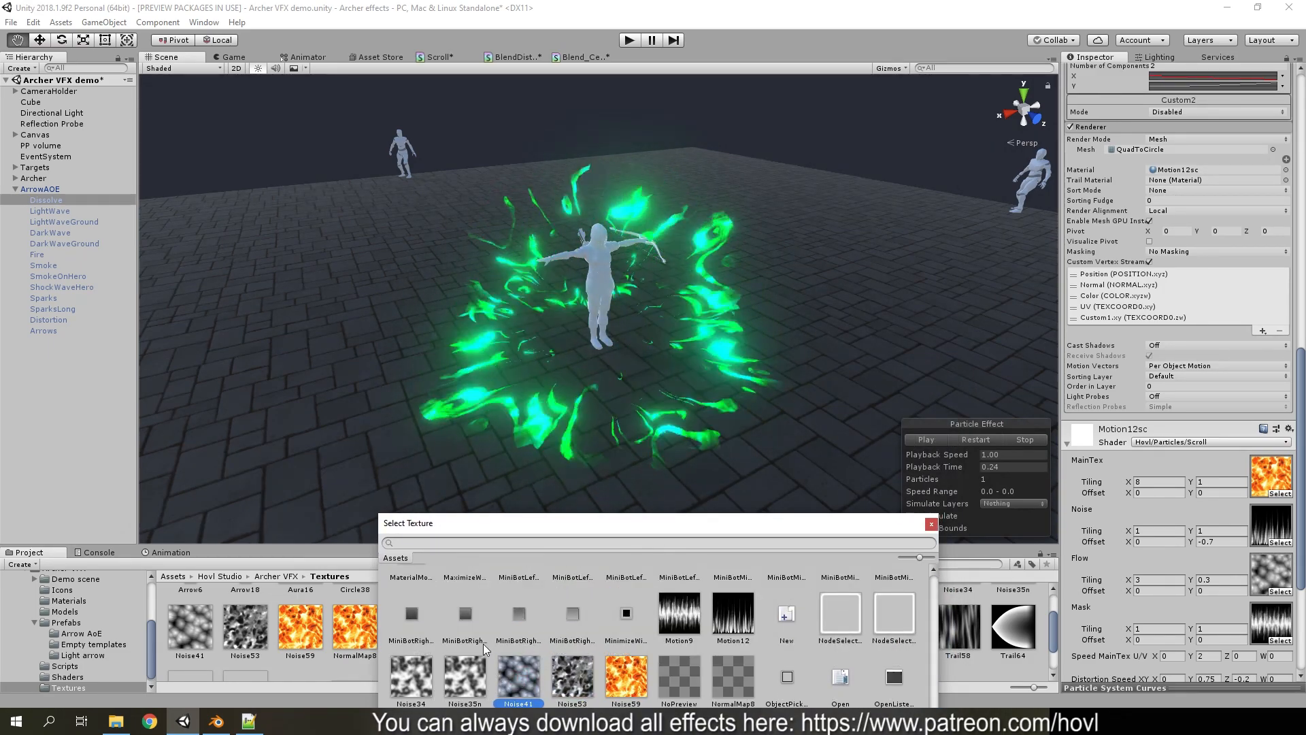
scroll(476, 643, "down", 2)
left_click(412, 639)
scroll(481, 634, "up", 2)
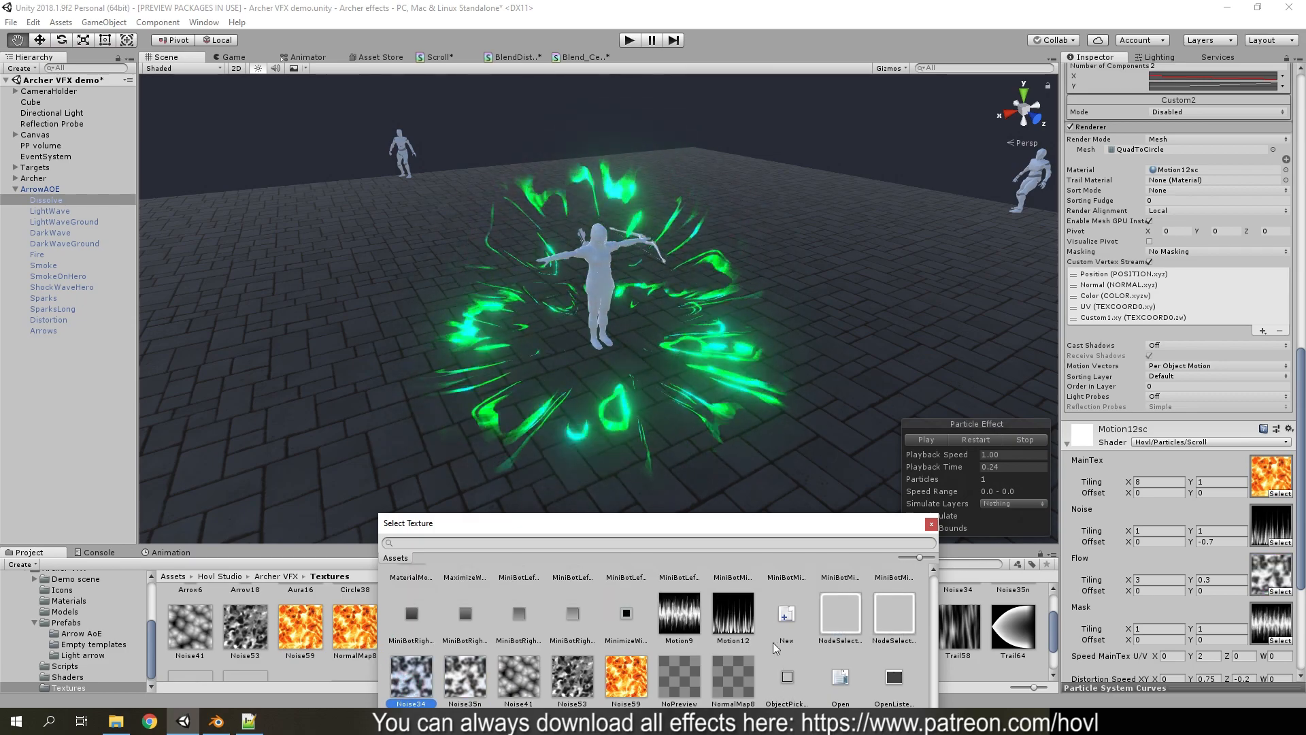
left_click(678, 615)
left_click(624, 680)
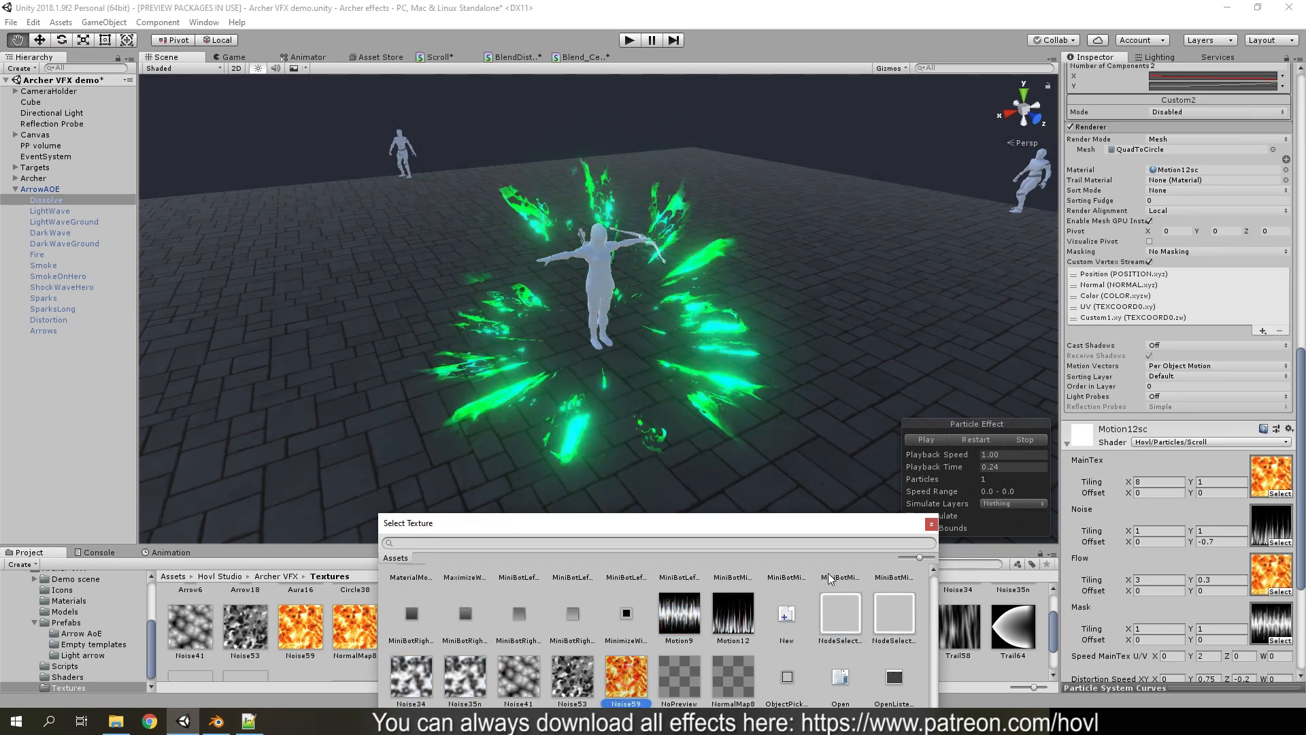
left_click(931, 523)
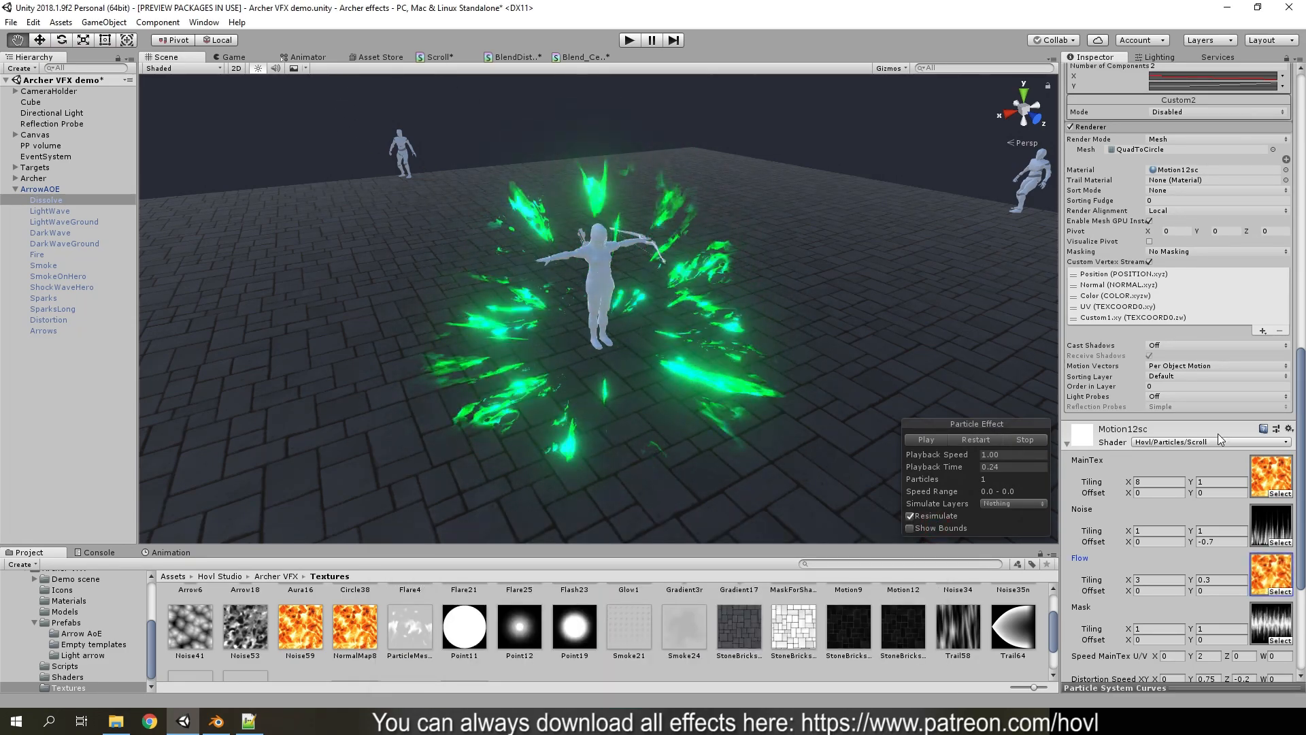
Go back to the Scroll graph and select the Component Mask after the Flow texture to examine its channels
left_click(442, 57)
scroll(949, 365, "up", 4)
middle_click_drag(911, 358, 682, 424)
scroll(728, 400, "down", 2)
scroll(581, 365, "down", 2)
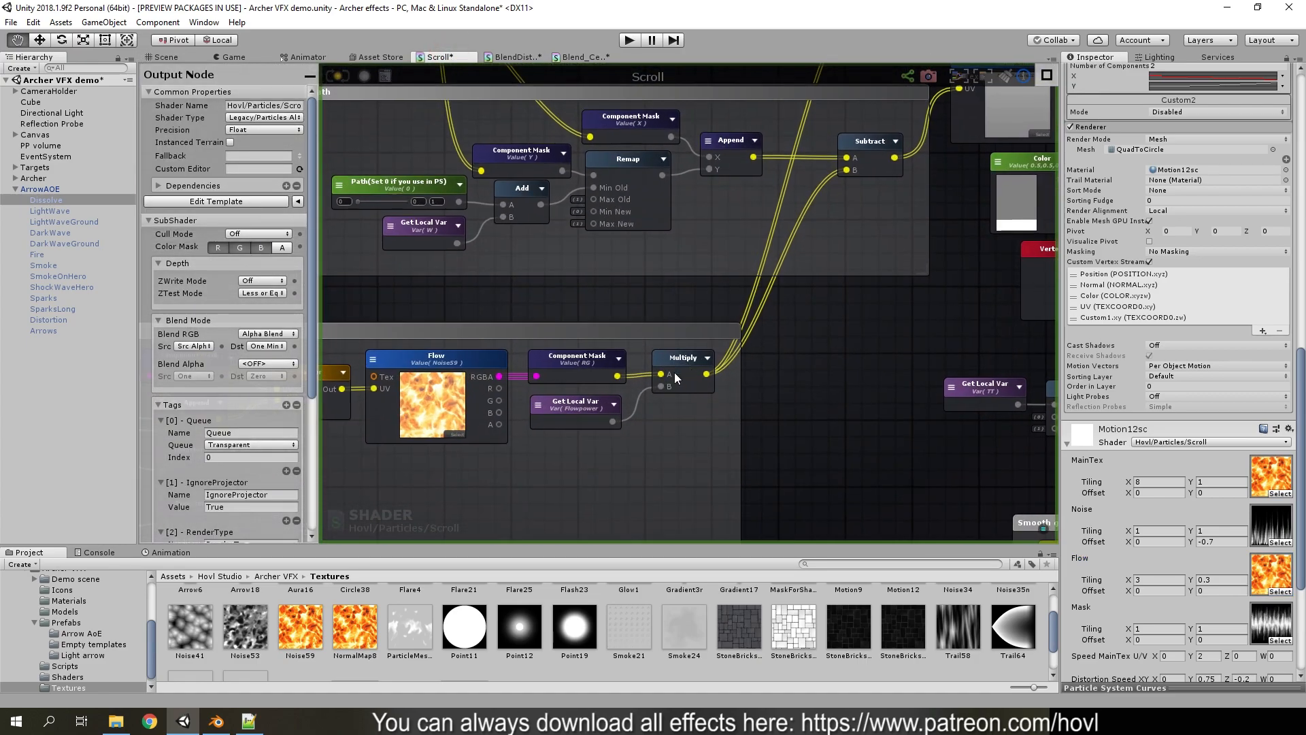
scroll(679, 368, "up", 3)
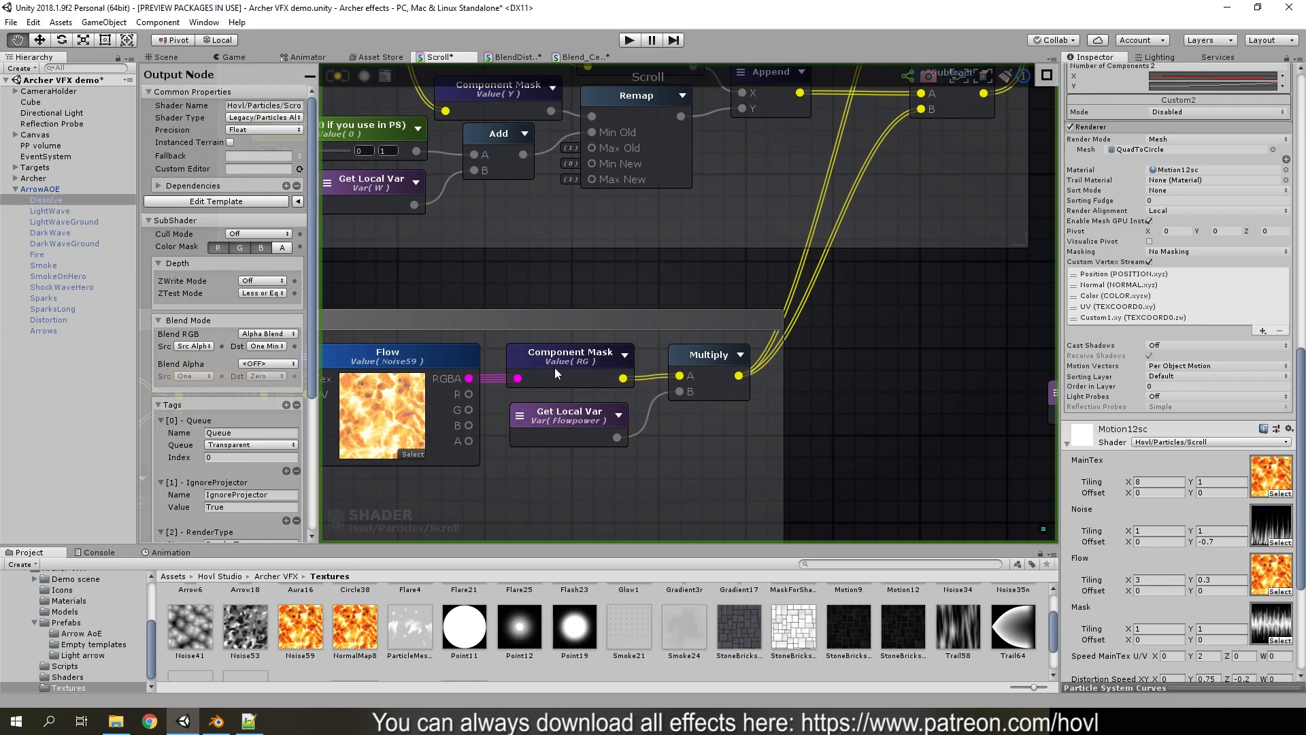
left_click(606, 379)
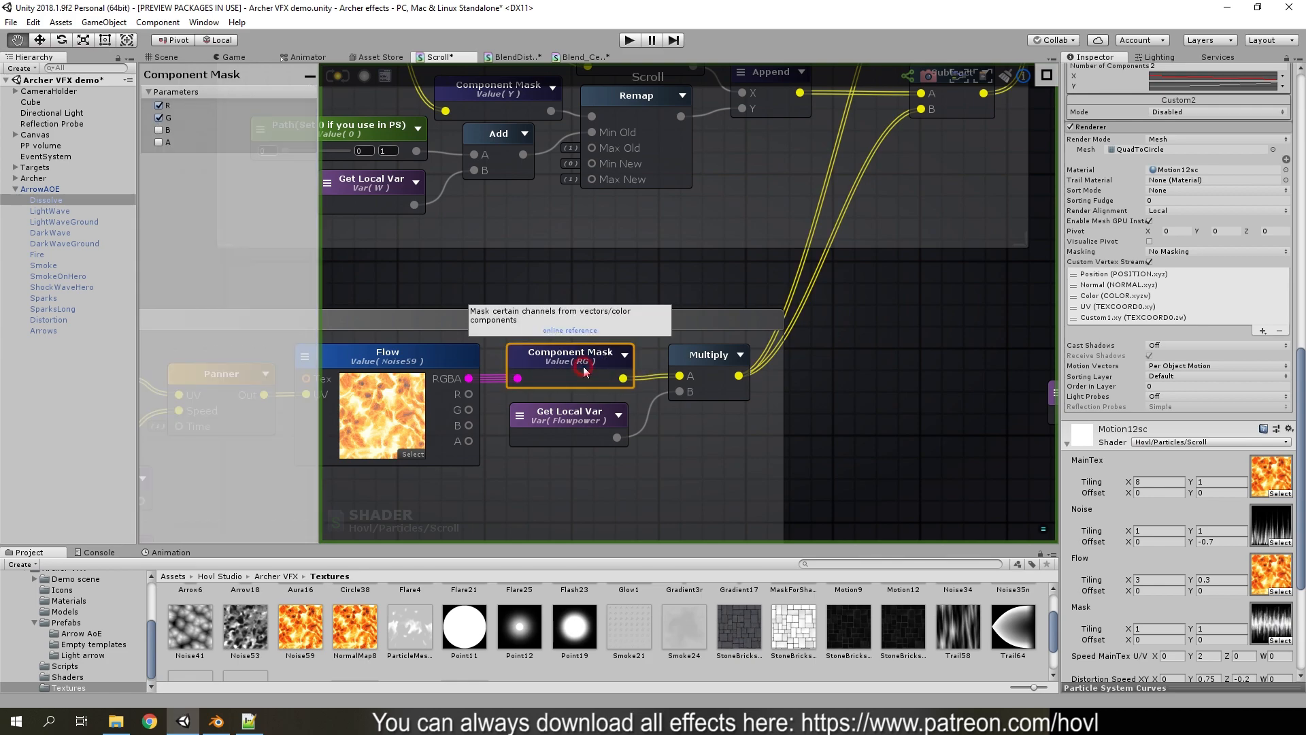
Examine the Subtract nodes feeding MainTex and Noise, along with the Color and Vertex Color connections
scroll(884, 374, "down", 3)
middle_click_drag(937, 284, 645, 386)
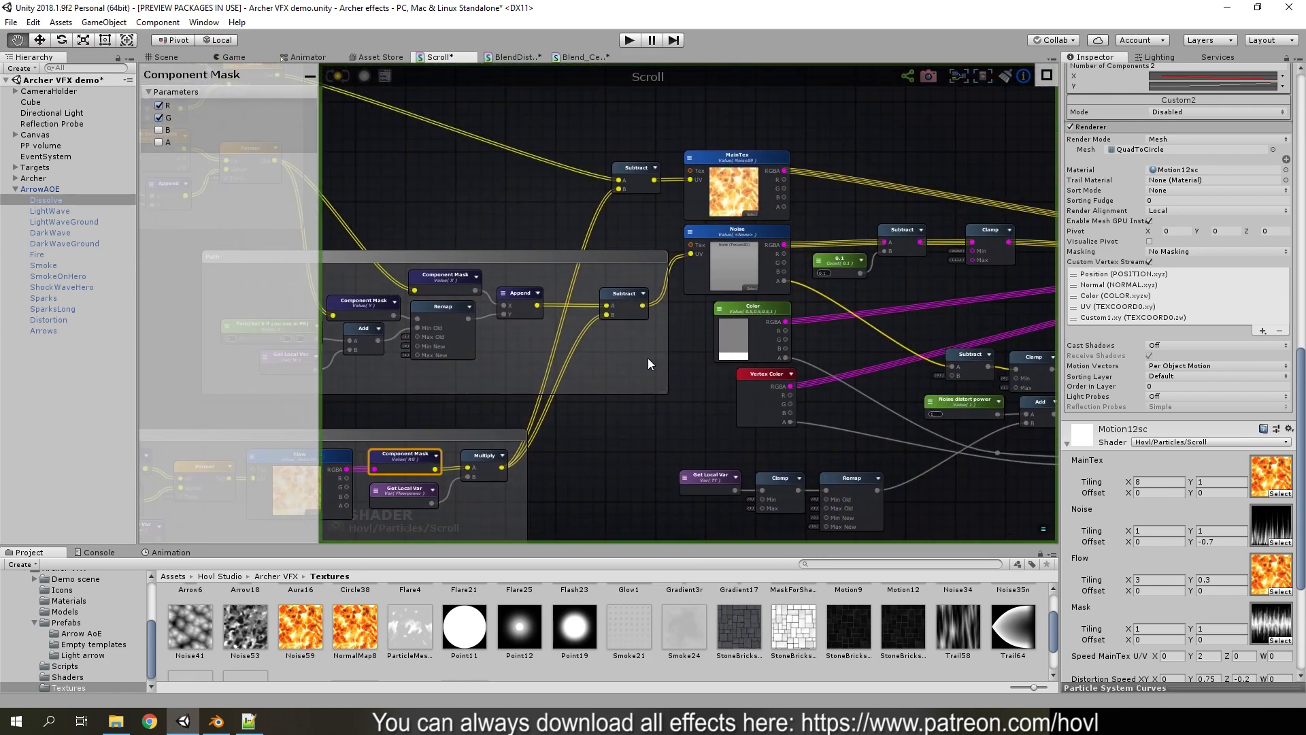
scroll(656, 308, "up", 2)
scroll(683, 278, "down", 2)
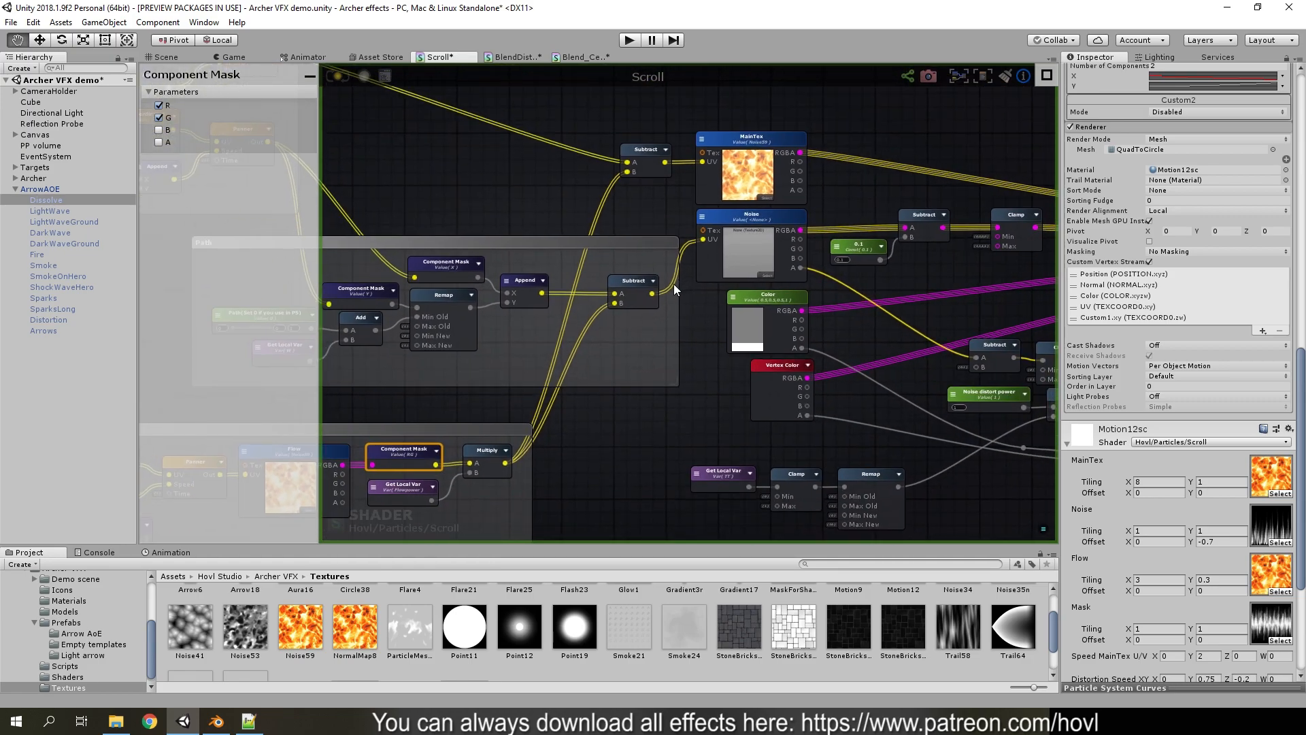
scroll(675, 283, "down", 5)
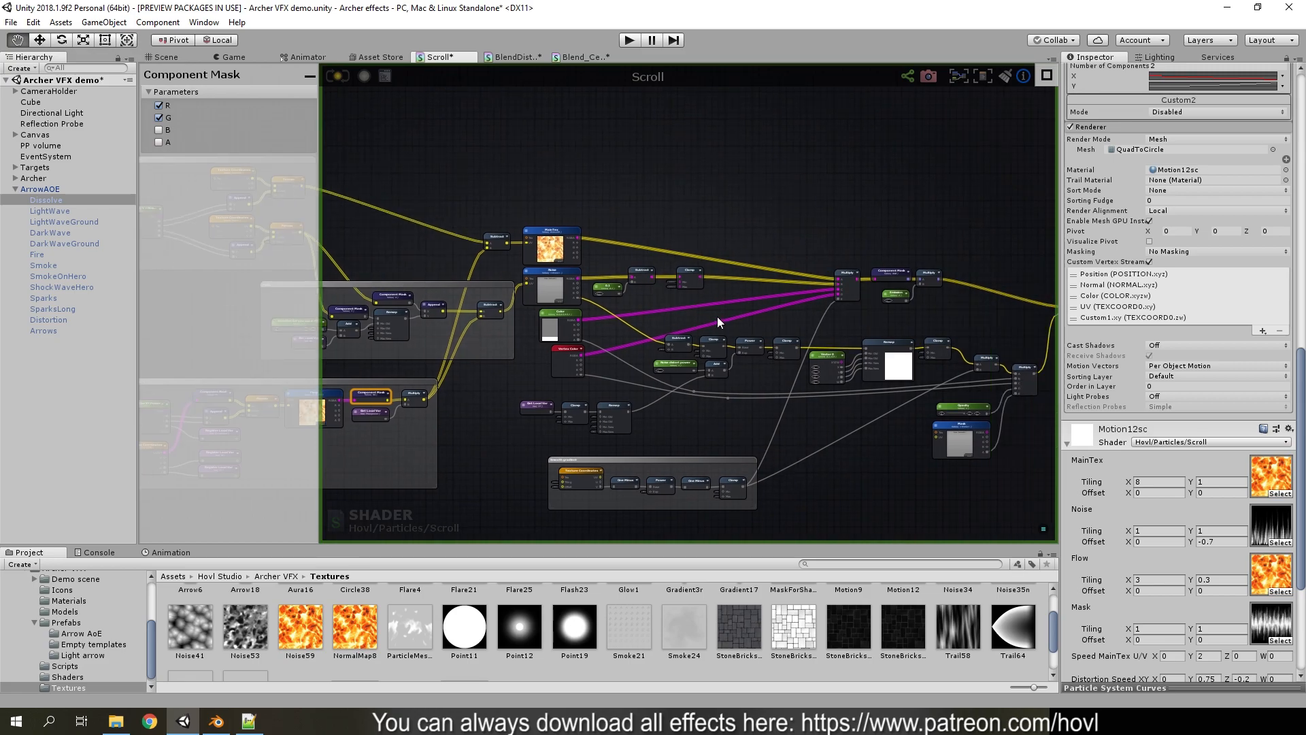
scroll(714, 316, "up", 3)
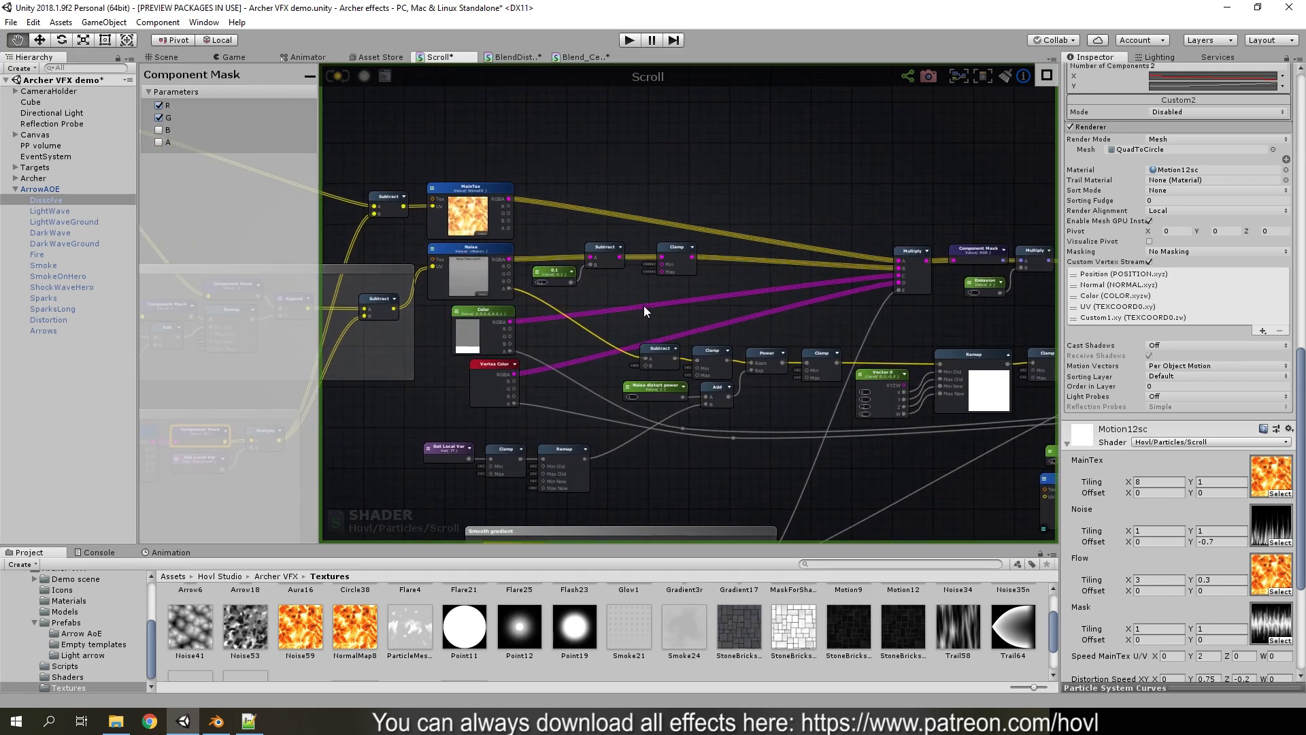
scroll(502, 356, "up", 3)
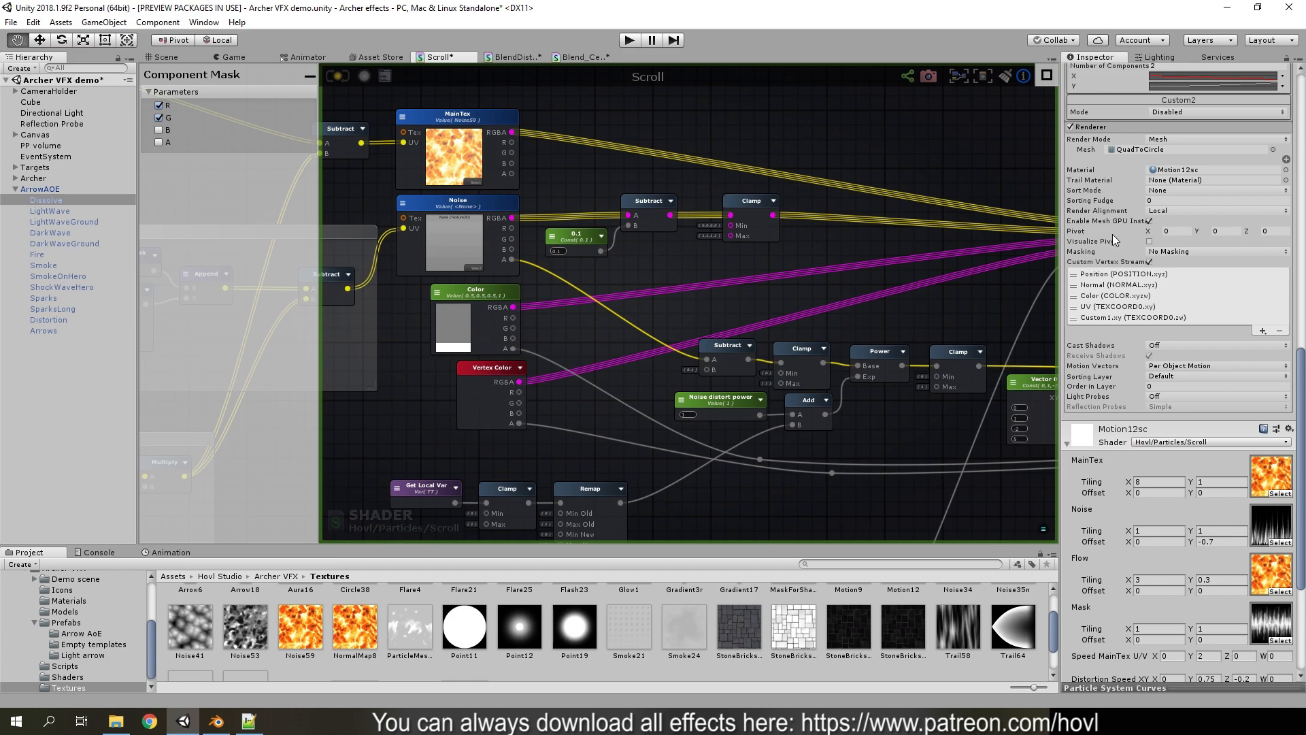
Review Dissolve's main particle settings with Start Color, and the Multiply and Emission nodes of the Scroll graph
scroll(1162, 317, "up", 15)
middle_click_drag(854, 313, 482, 316)
middle_click_drag(883, 248, 652, 253)
scroll(649, 310, "down", 1)
middle_click_drag(648, 306, 782, 258)
scroll(732, 241, "up", 3)
scroll(742, 256, "down", 2)
middle_click_drag(598, 264, 686, 251)
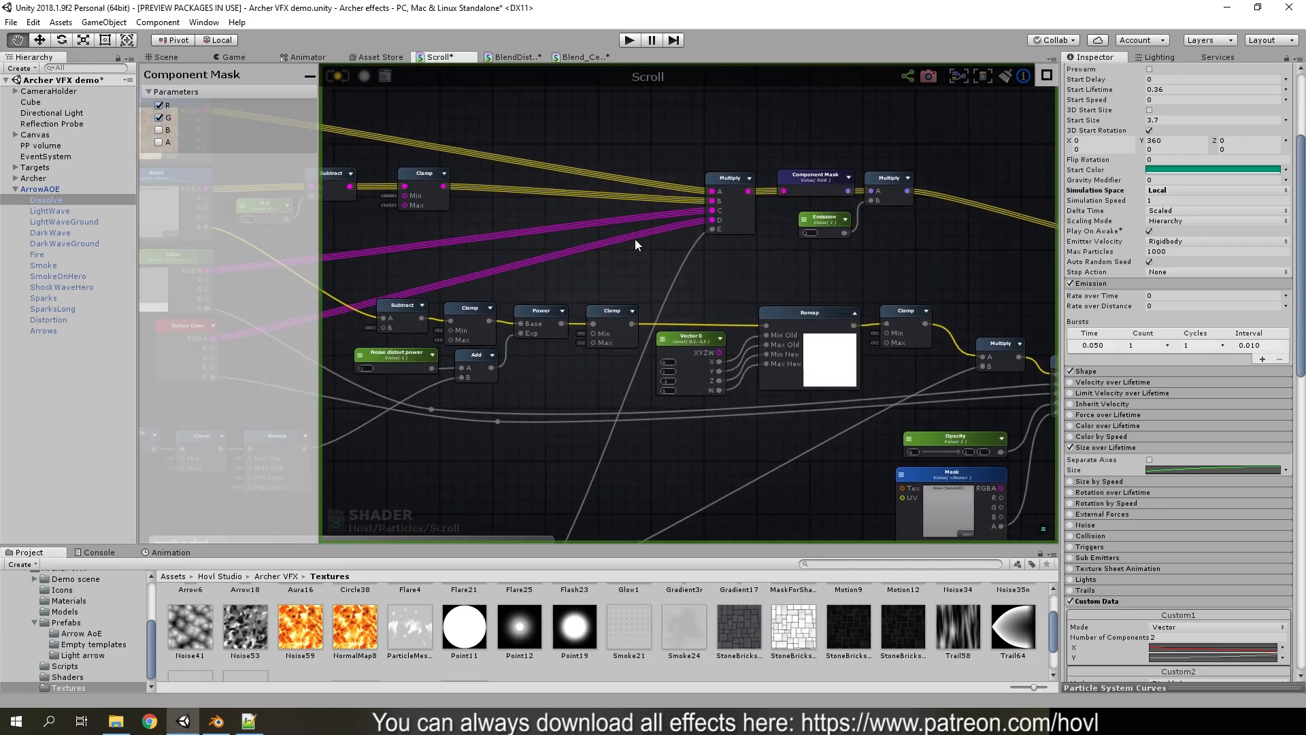
Return to the scene, try a Motion12sc Emission of 38.04 and set it back to 10
left_click(164, 58)
scroll(1184, 408, "down", 15)
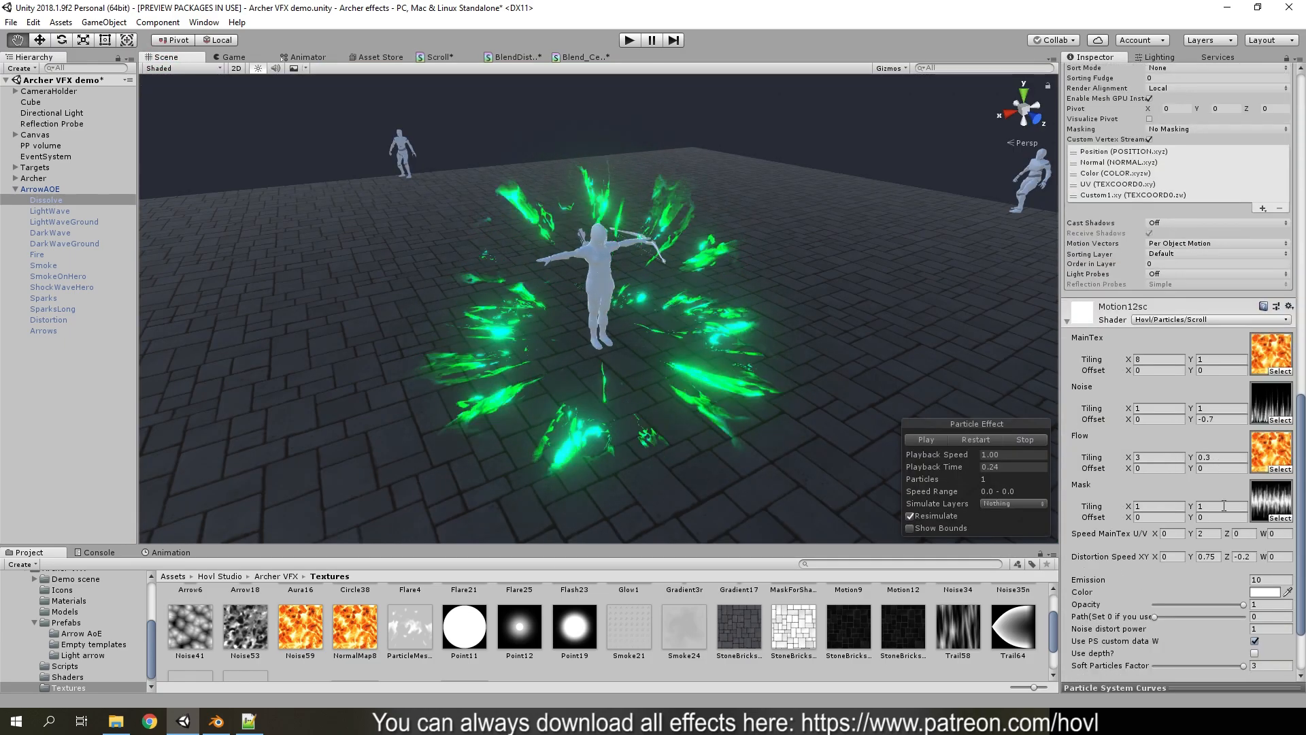
left_click_drag(1243, 489, 229, 343)
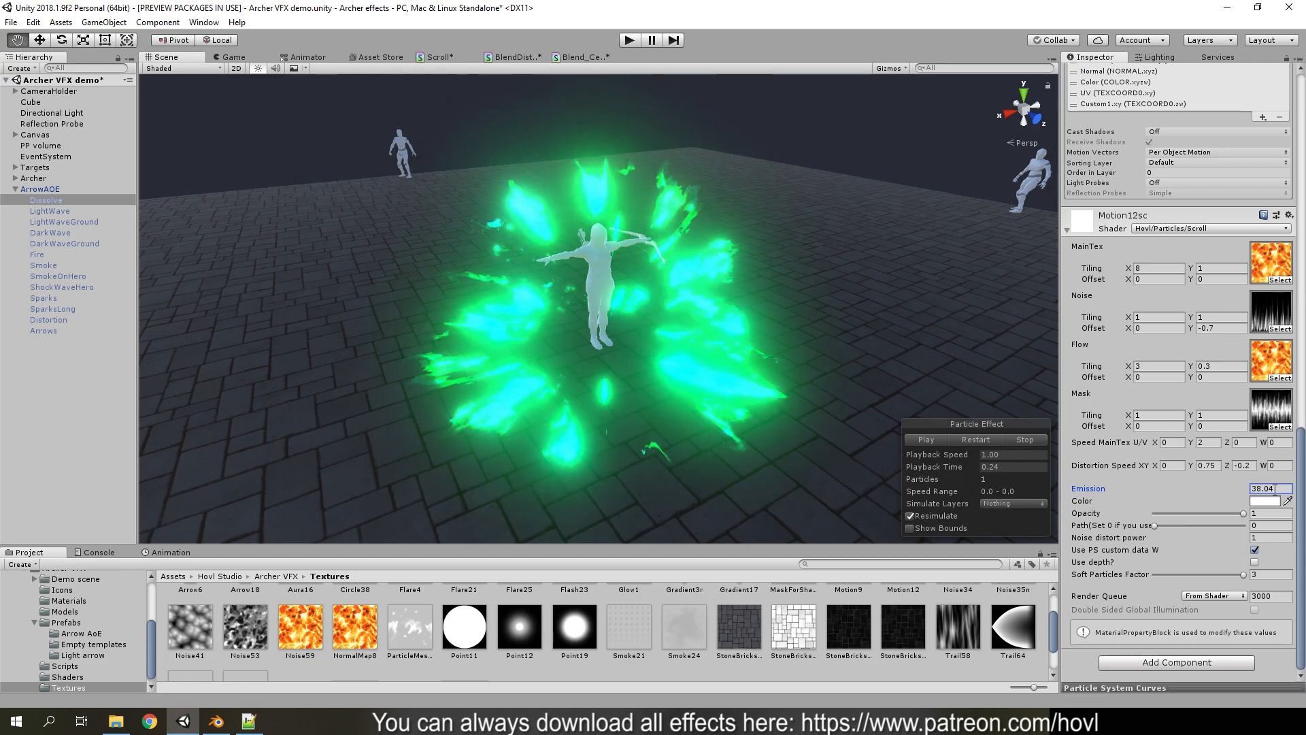
left_click(1271, 488)
type("10")
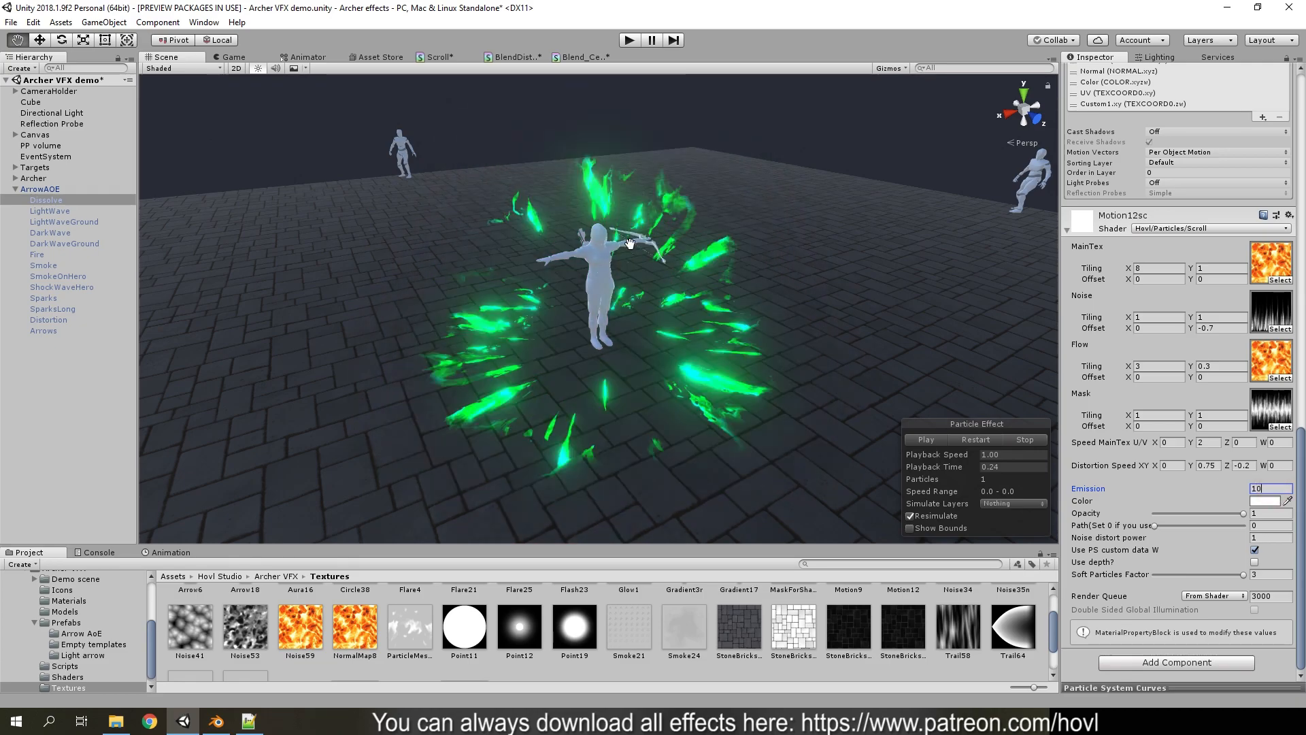
Examine the Smooth gradient group and the Noise distort power nodes in the Scroll graph
left_click(435, 57)
scroll(638, 262, "down", 5)
middle_click_drag(552, 374, 718, 316)
scroll(714, 315, "up", 6)
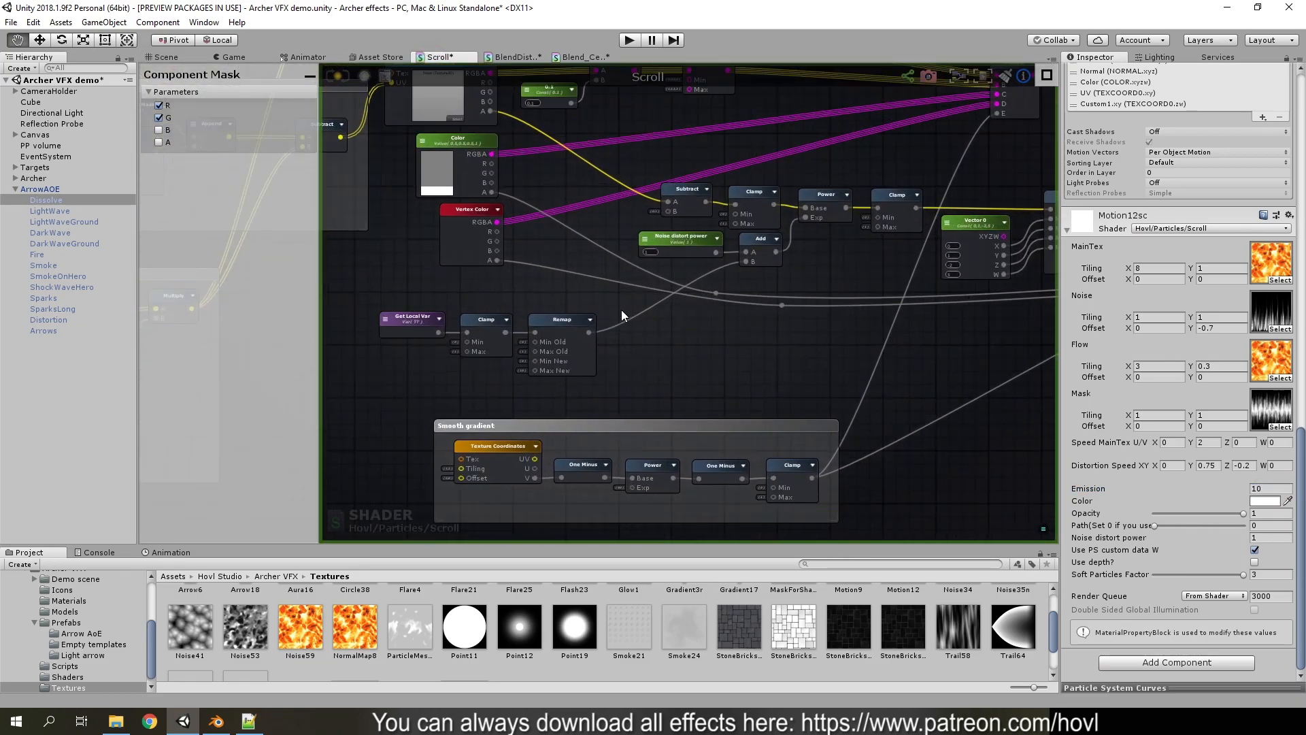
scroll(622, 335, "down", 3)
Return to the scene, replay the Dissolve effect and preview it at playback time 0.18
left_click(162, 56)
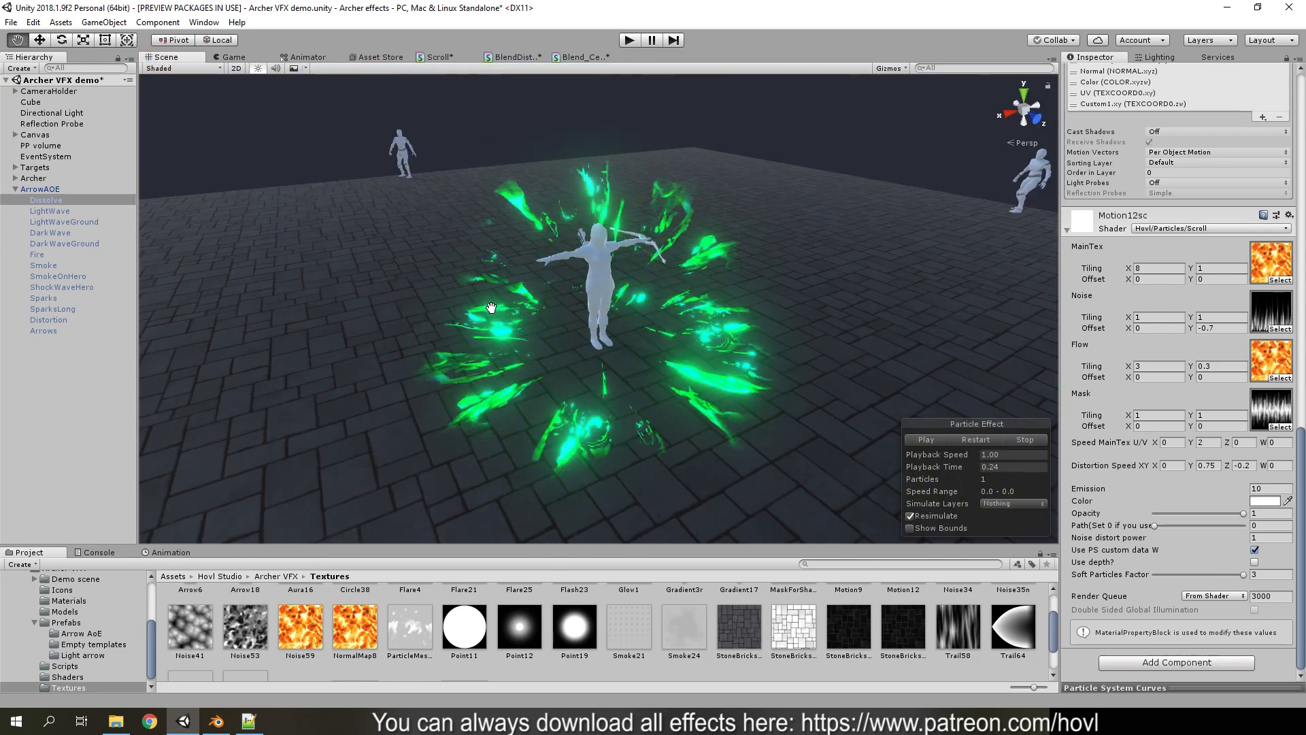
left_click(943, 444)
left_click_drag(965, 467, 949, 468)
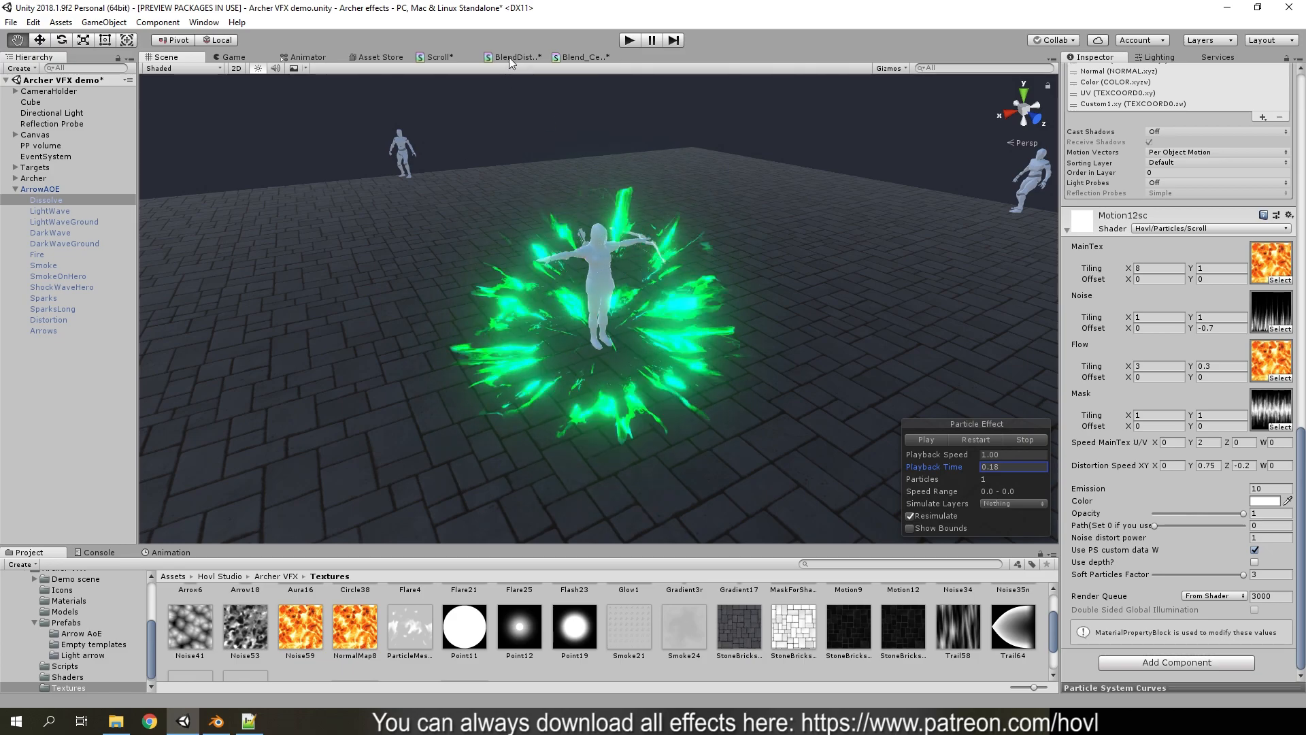
Open the Scroll graph and examine the Subtract, Clamp and Power nodes around Noise distort power
left_click(509, 57)
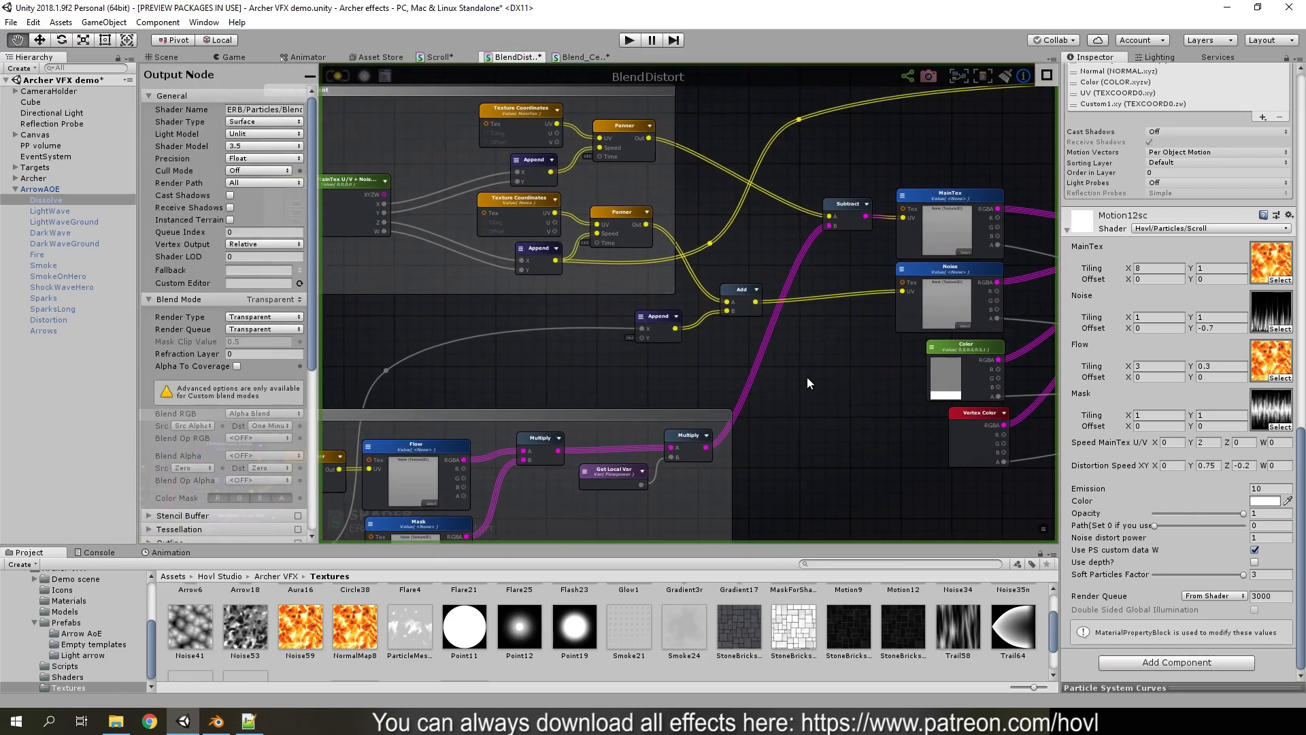
left_click(437, 57)
middle_click_drag(572, 438, 917, 471)
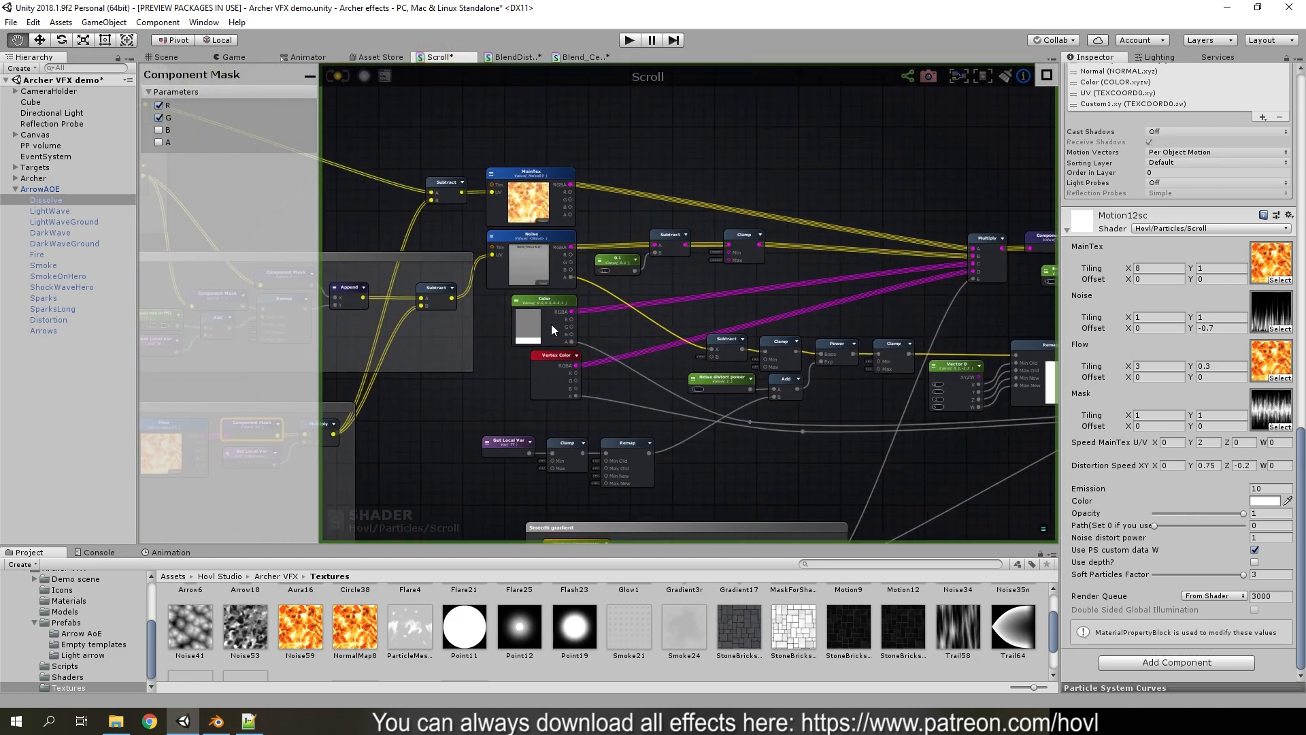
scroll(543, 320, "up", 4)
middle_click_drag(835, 383, 706, 317)
middle_click_drag(861, 303, 565, 275)
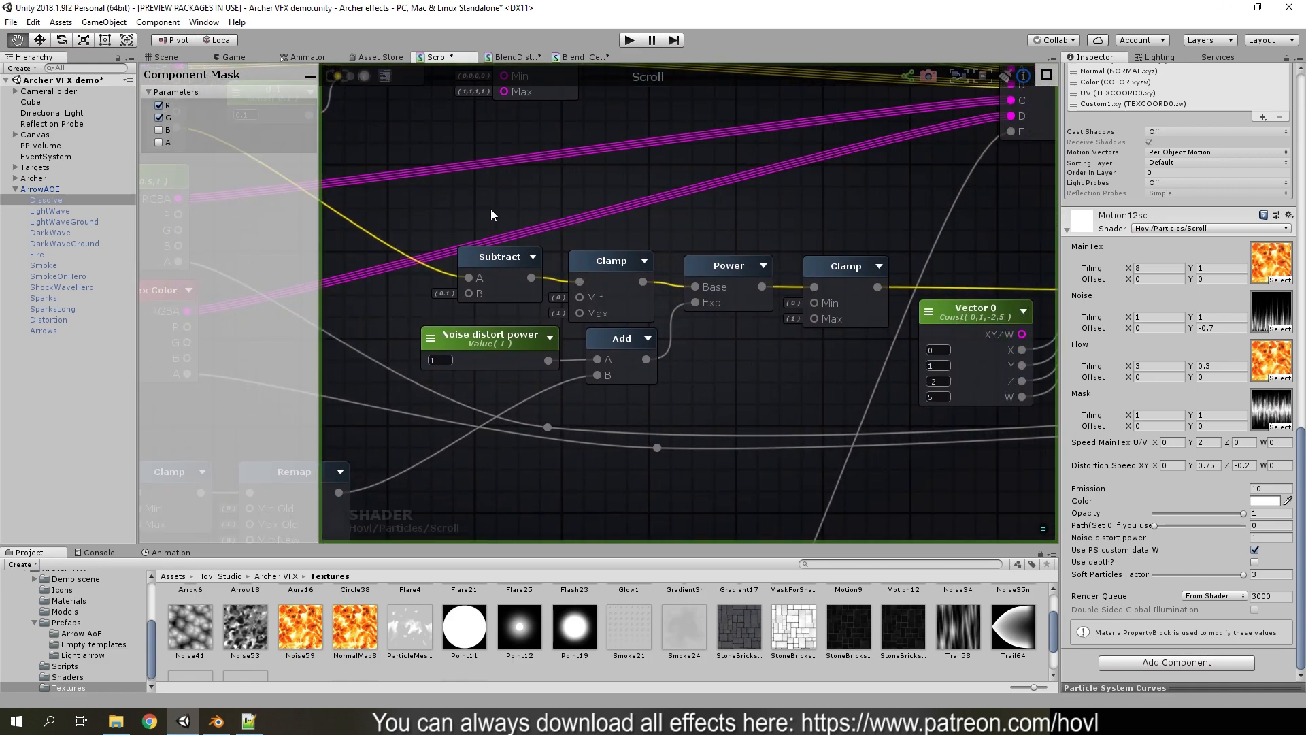
scroll(777, 381, "down", 2)
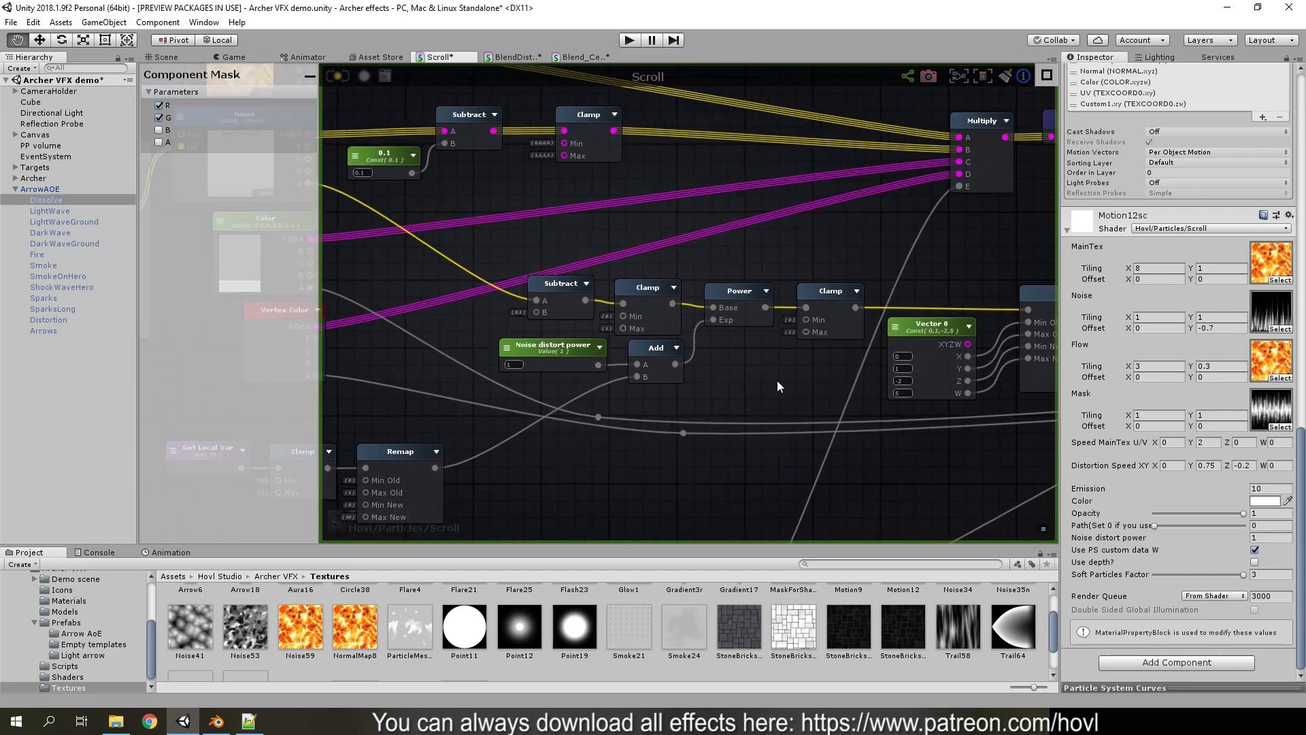
scroll(468, 305, "up", 2)
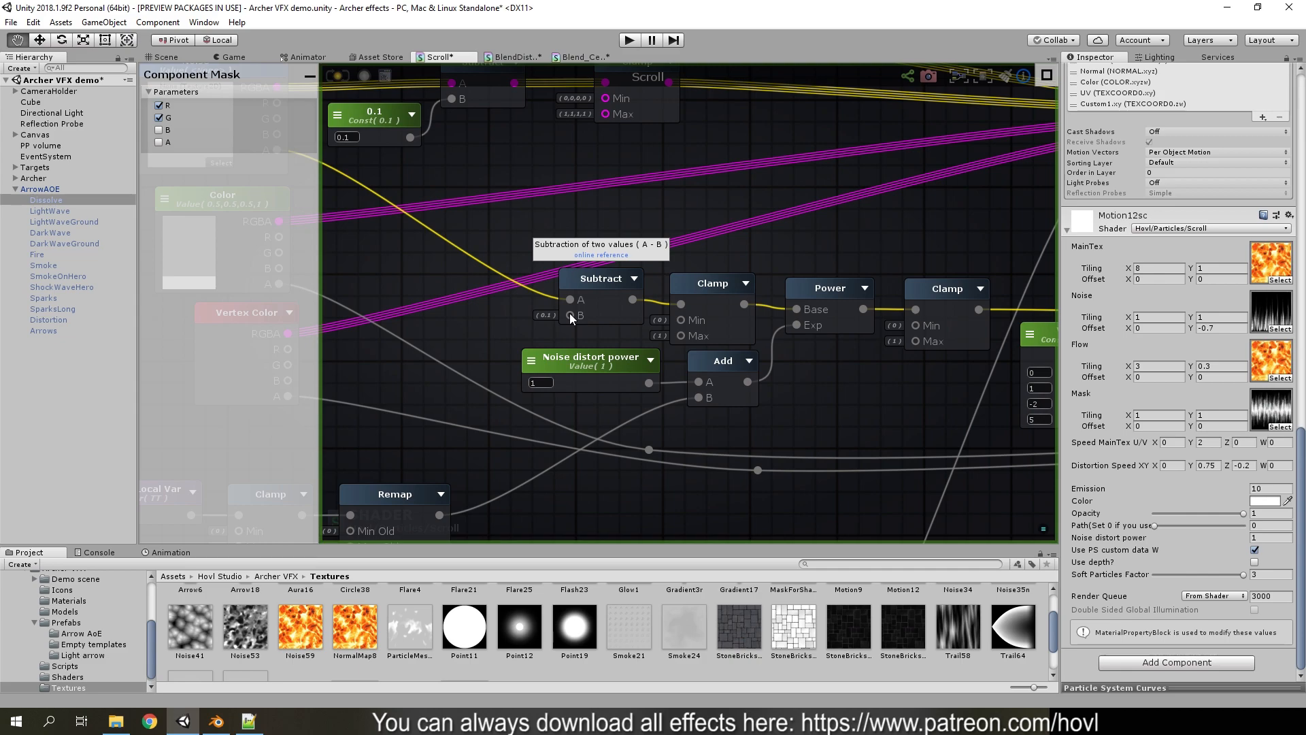
scroll(589, 244, "down", 2)
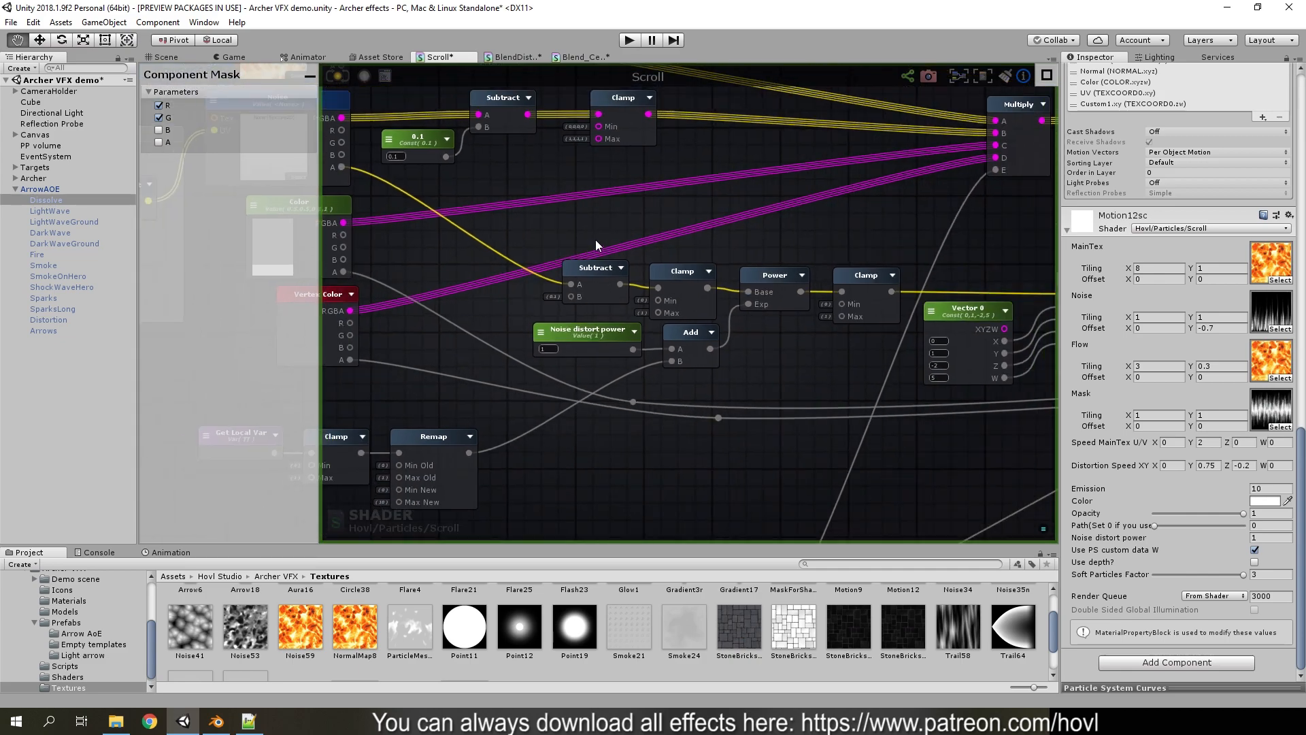
scroll(575, 277, "up", 2)
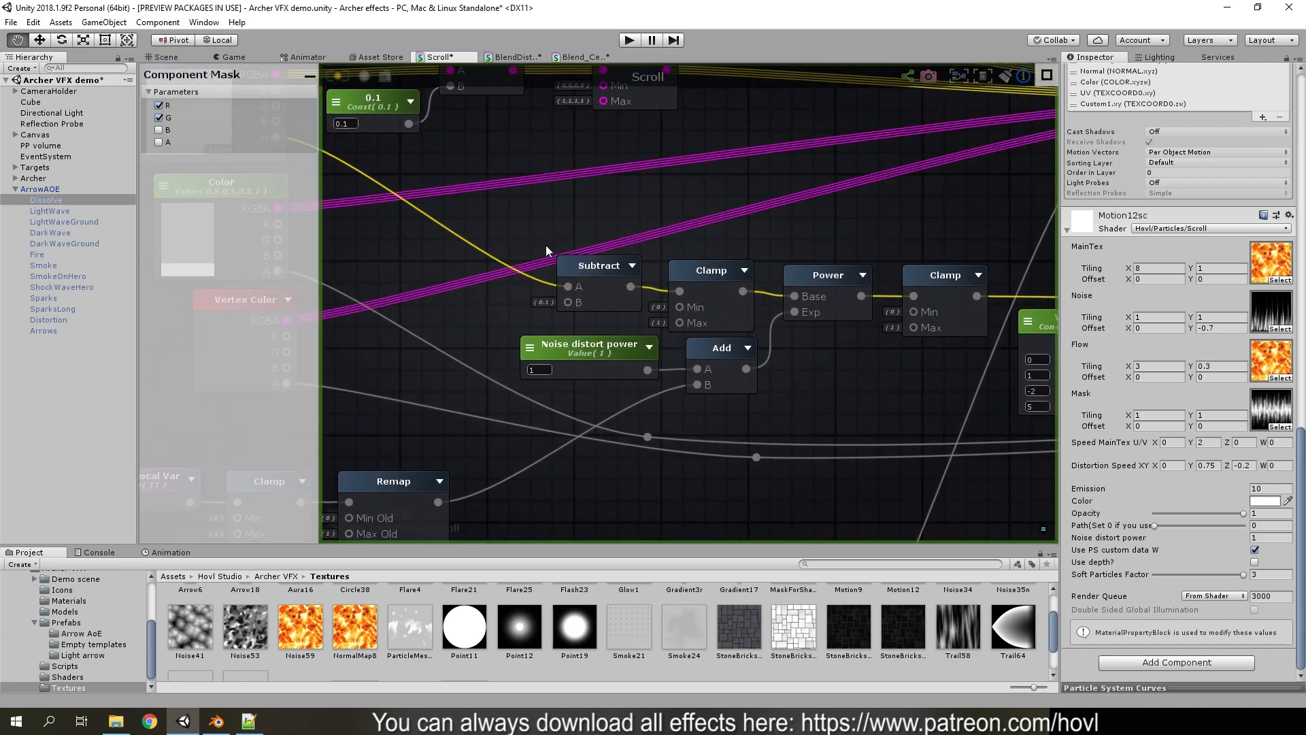
Review Dissolve's Custom Data settings and the Remap branch that joins Noise distort power in the Scroll graph
scroll(1136, 284, "up", 2)
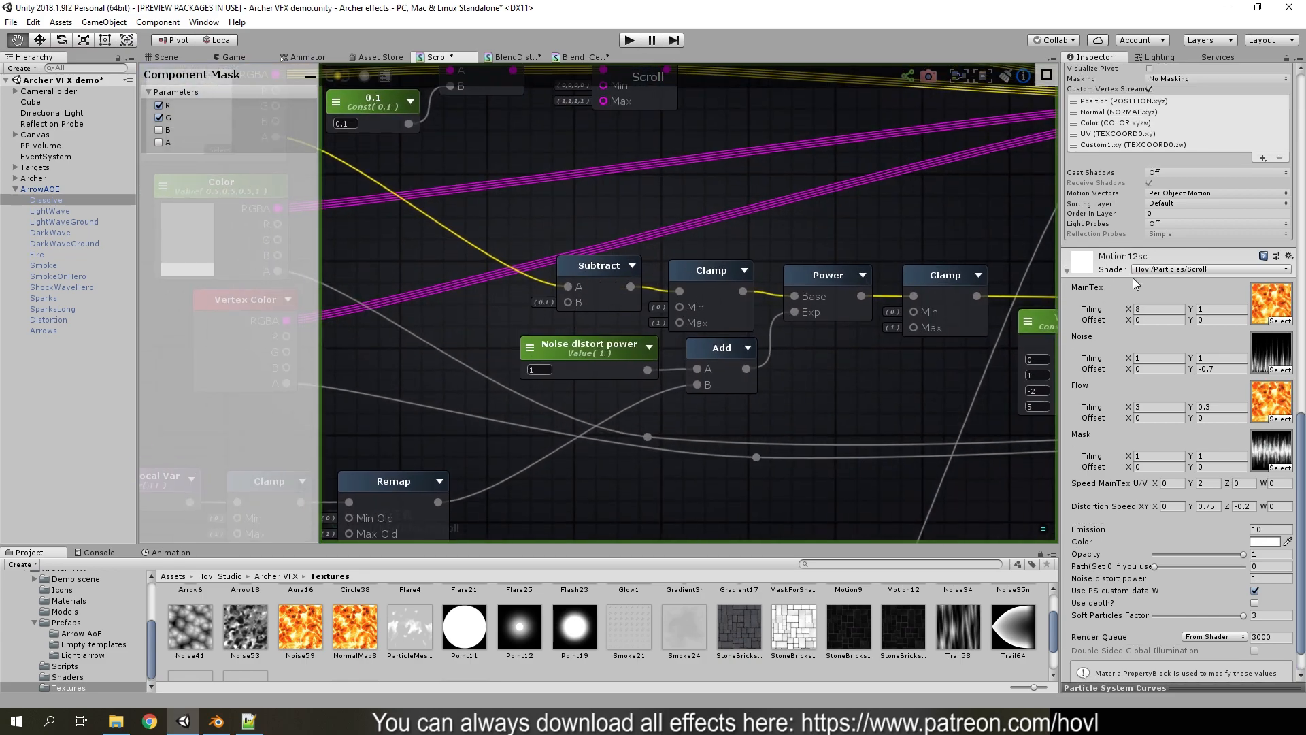
scroll(1113, 306, "up", 10)
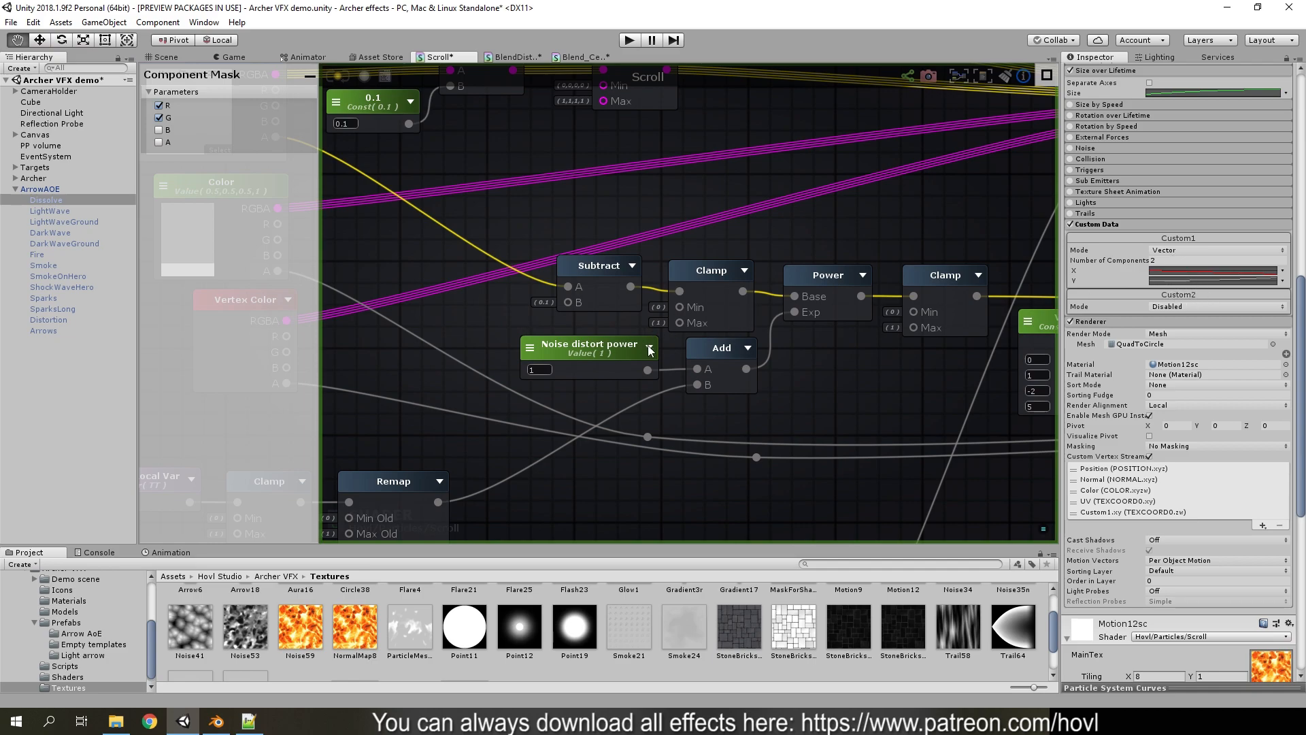
scroll(611, 422, "down", 5)
scroll(607, 348, "up", 3)
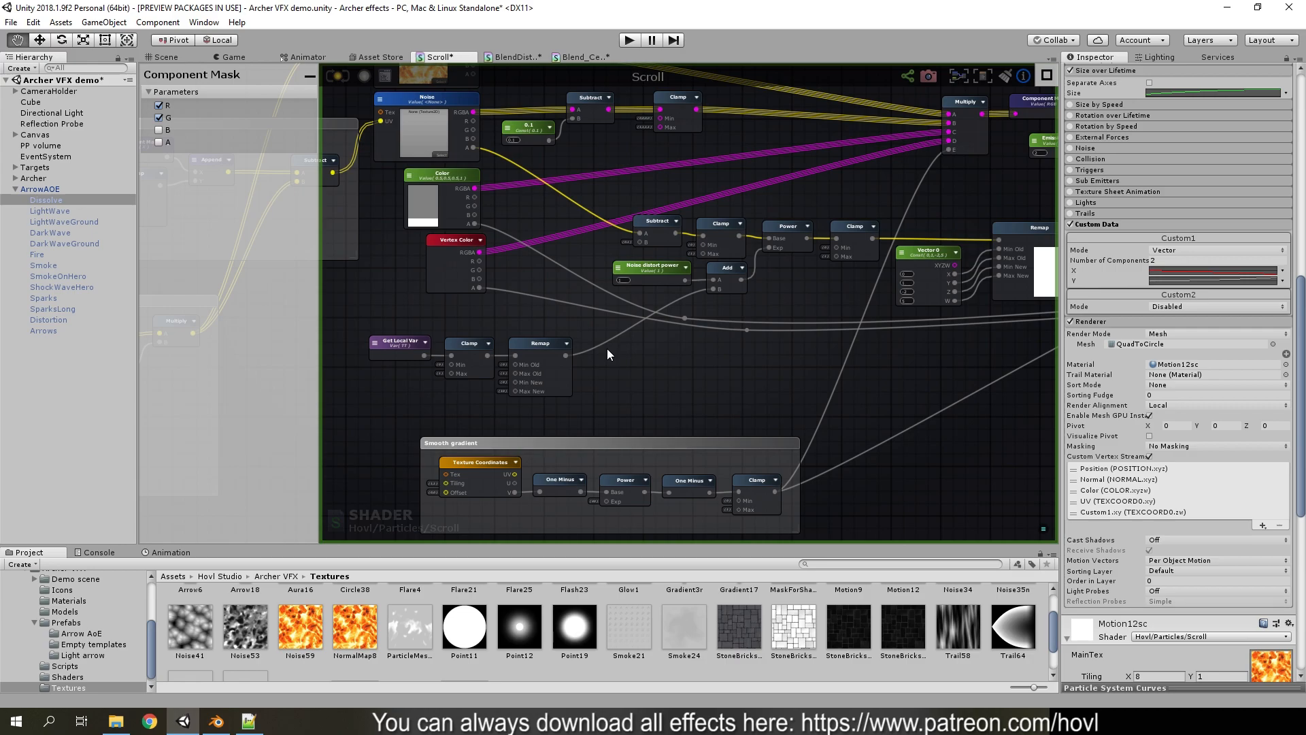
scroll(601, 350, "down", 2)
scroll(630, 373, "up", 2)
middle_click_drag(594, 368, 652, 364)
scroll(797, 312, "up", 1)
middle_click_drag(797, 312, 544, 341)
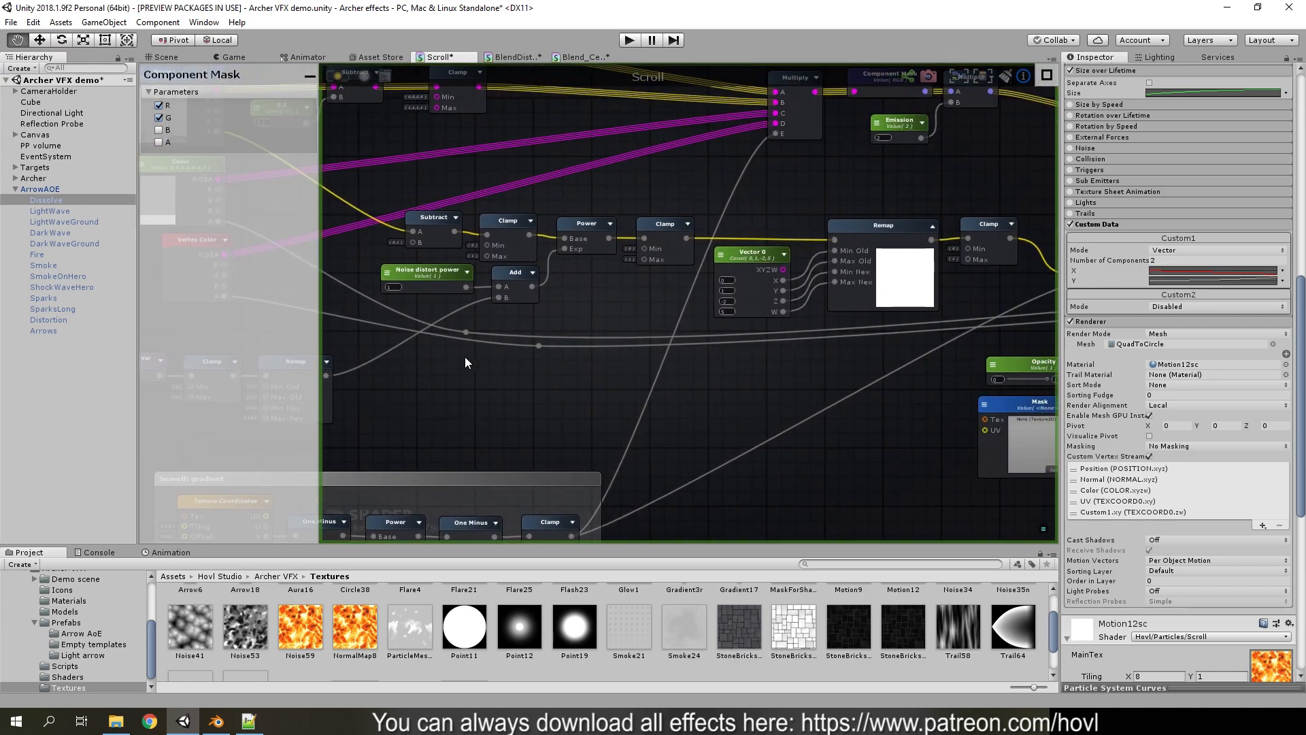
middle_click_drag(443, 365, 685, 360)
Trace the Noise texture's alpha output through the Subtract, Clamp and Power nodes
scroll(691, 227, "up", 2)
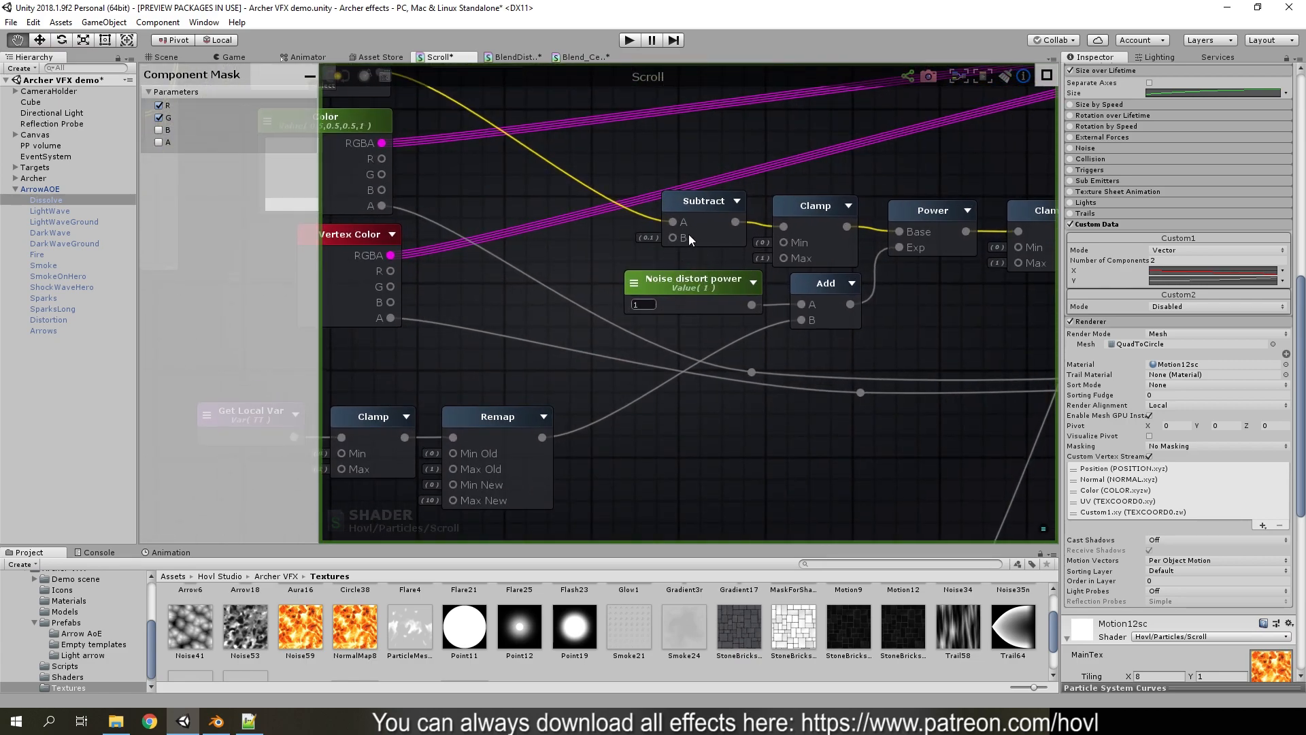
middle_click_drag(592, 243, 642, 309)
middle_click_drag(553, 251, 613, 337)
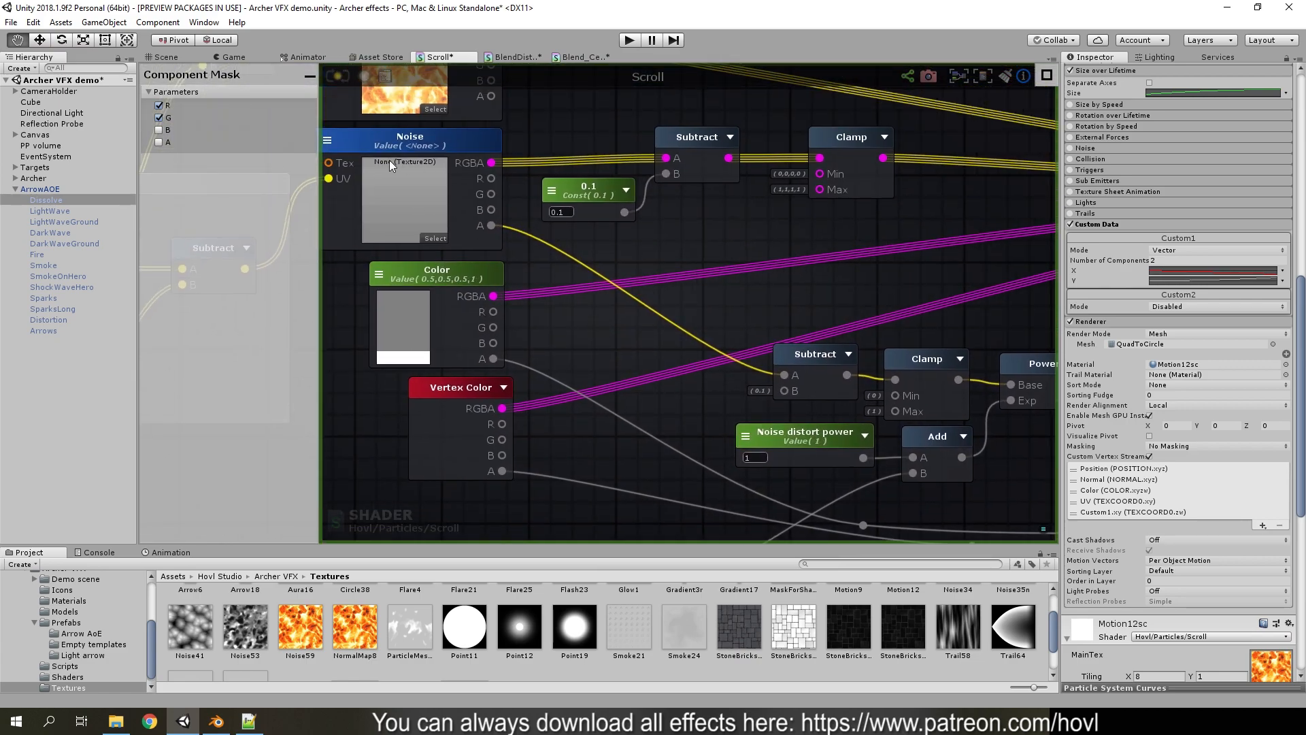
middle_click_drag(756, 323, 540, 245)
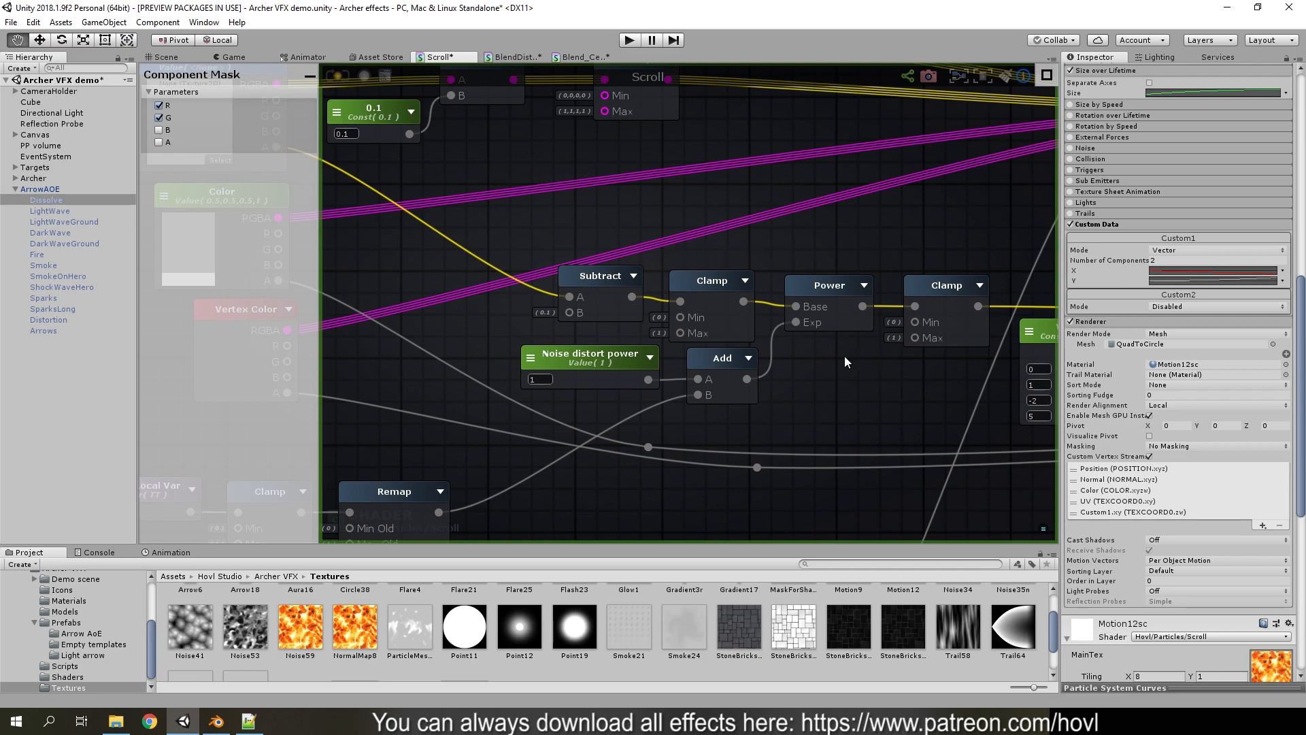
scroll(843, 356, "down", 4)
middle_click_drag(876, 267, 798, 282)
scroll(797, 281, "up", 2)
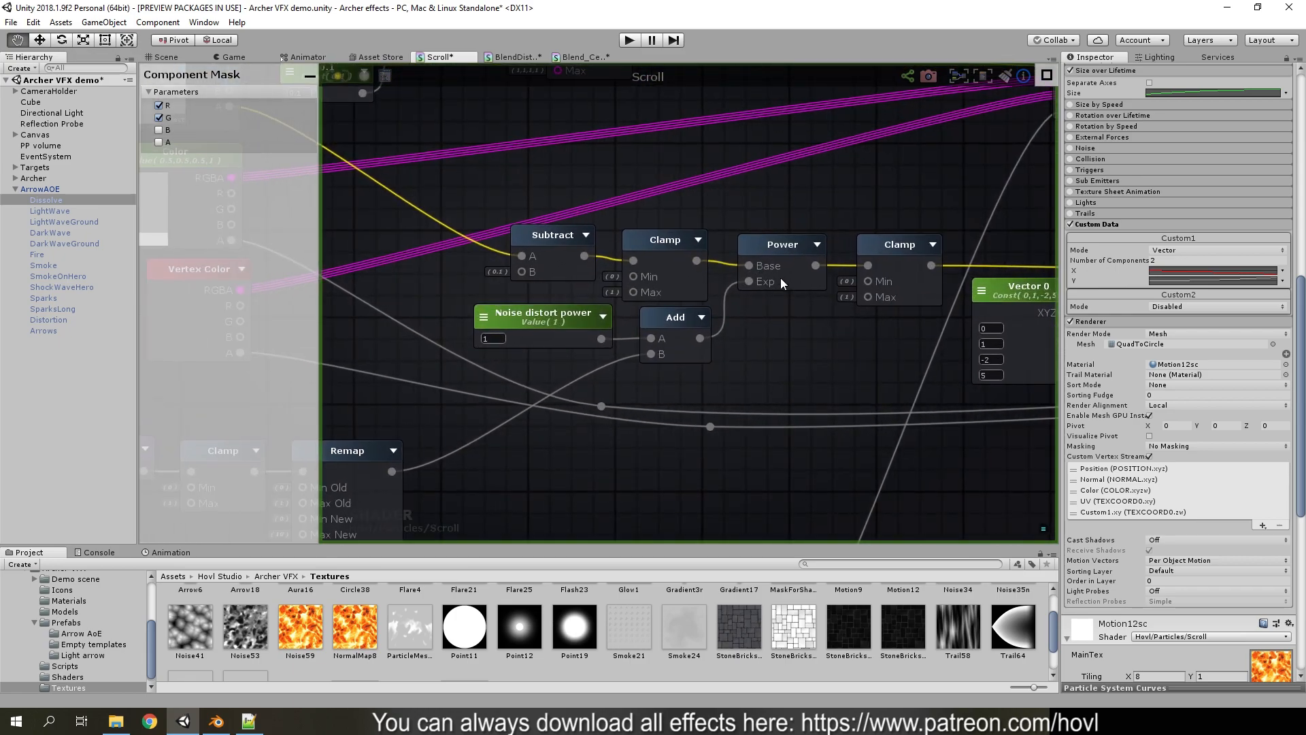
scroll(714, 330, "down", 2)
middle_click_drag(716, 358, 846, 309)
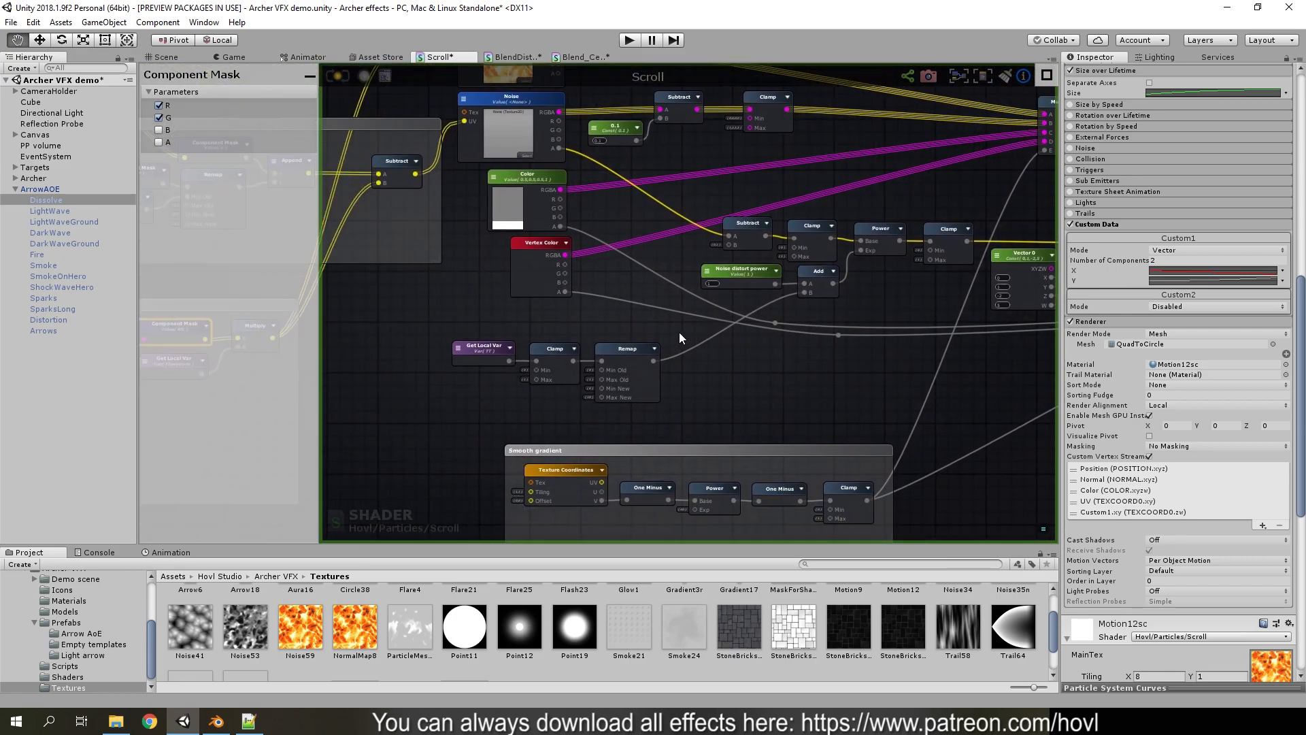
Examine the Get Local Var TT, Clamp and Remap nodes above the Smooth gradient group
scroll(916, 317, "up", 1)
scroll(789, 274, "up", 2)
scroll(776, 304, "down", 4)
middle_click_drag(680, 369, 752, 347)
scroll(752, 347, "up", 2)
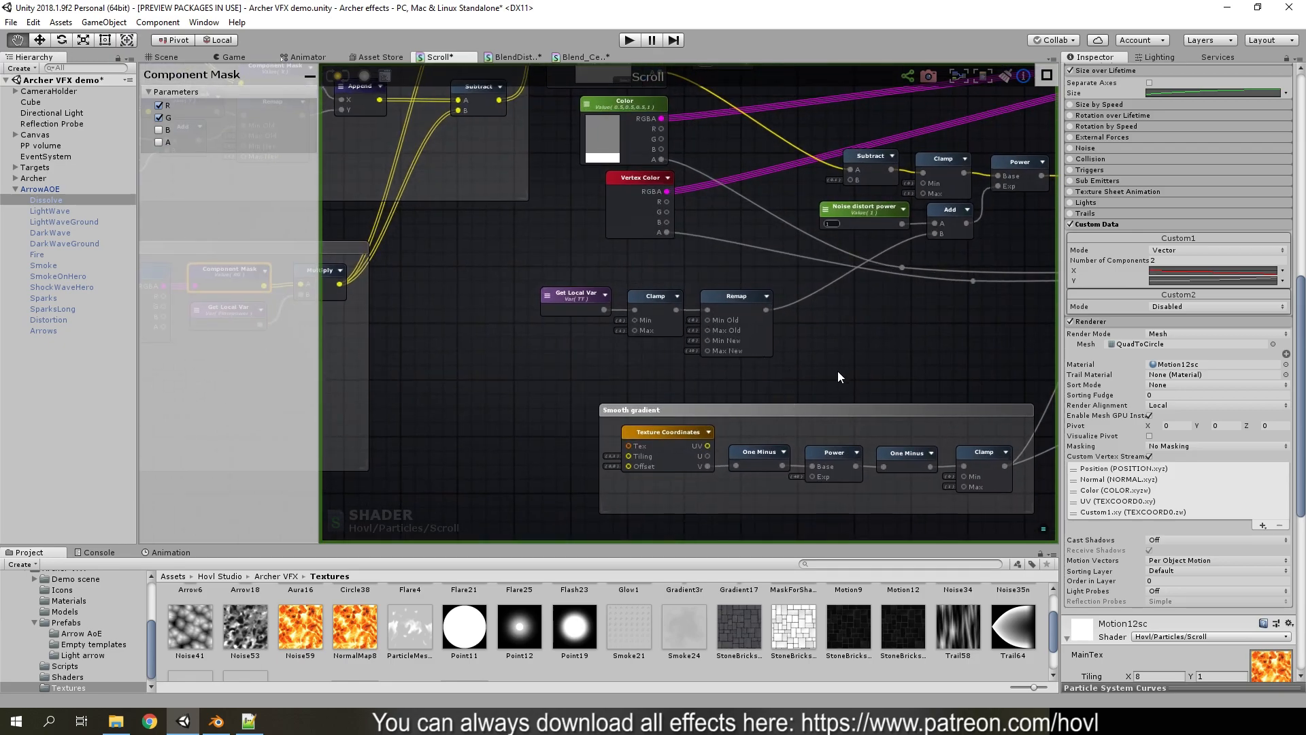
middle_click_drag(928, 191, 888, 273)
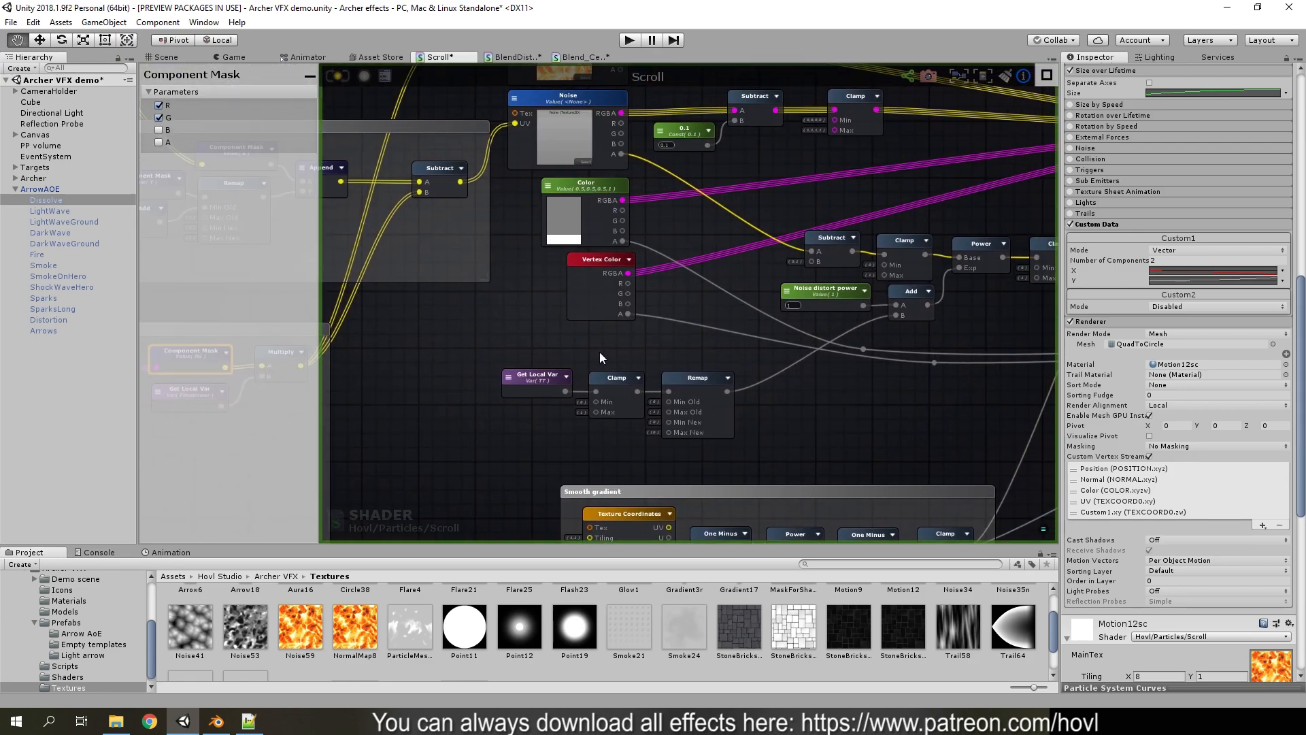
scroll(593, 351, "up", 1)
middle_click_drag(446, 351, 723, 295)
scroll(741, 299, "down", 2)
Select Dissolve's Custom1 Y curve and trace the registered TT variable back to the Flow Texture Coordinates node
left_click(1163, 277)
middle_click_drag(594, 378, 962, 350)
scroll(622, 406, "up", 3)
left_click(586, 415)
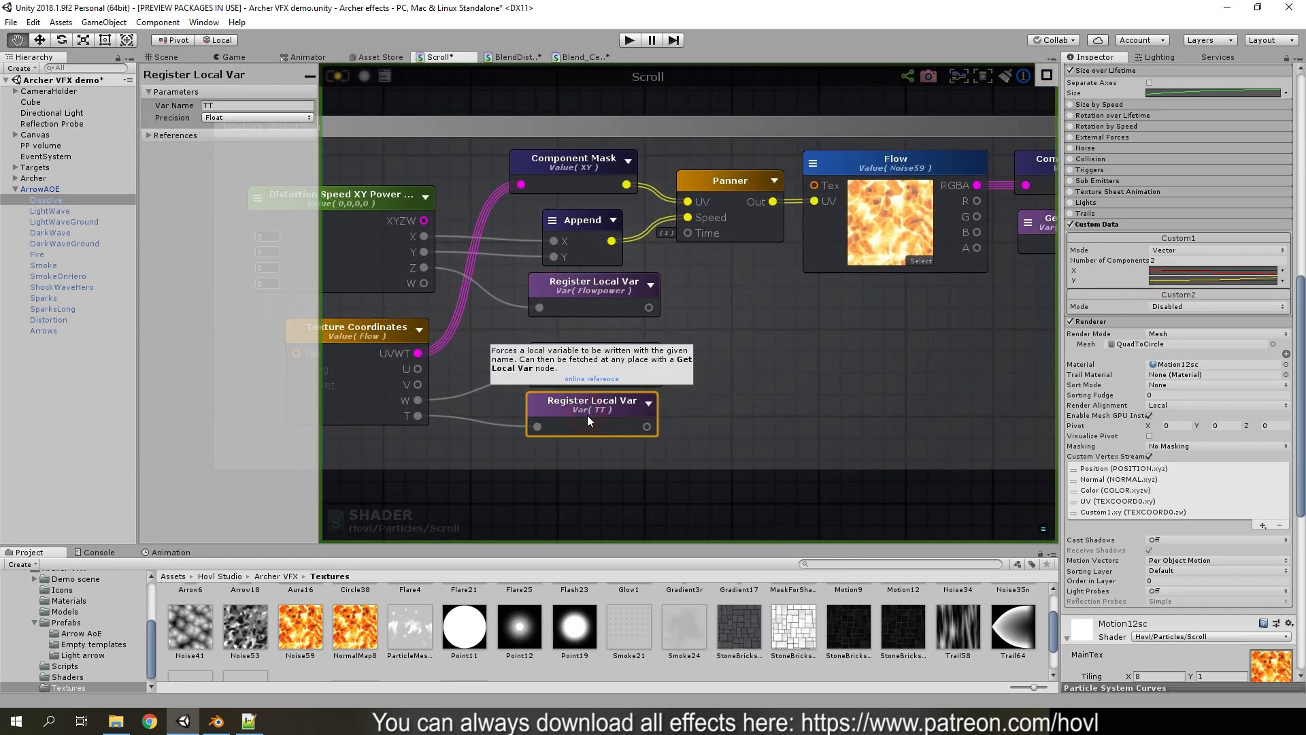
scroll(586, 415, "down", 4)
middle_click_drag(822, 406, 793, 389)
middle_click_drag(920, 356, 758, 351)
middle_click_drag(865, 340, 1048, 312)
middle_click_drag(663, 387, 716, 416)
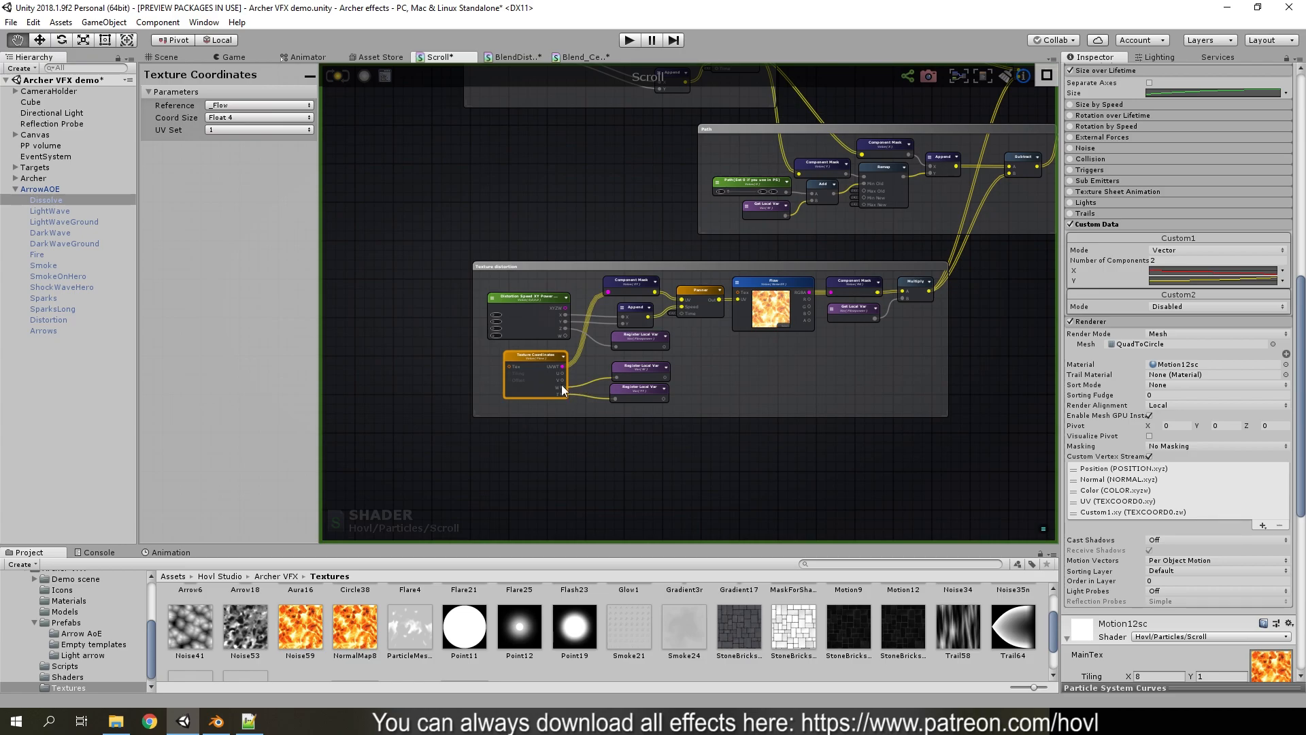
Locate the Get Local Var node that uses TT and inspect the Remap node's range values and its link to Add
scroll(569, 386, "up", 3)
double_click(752, 413)
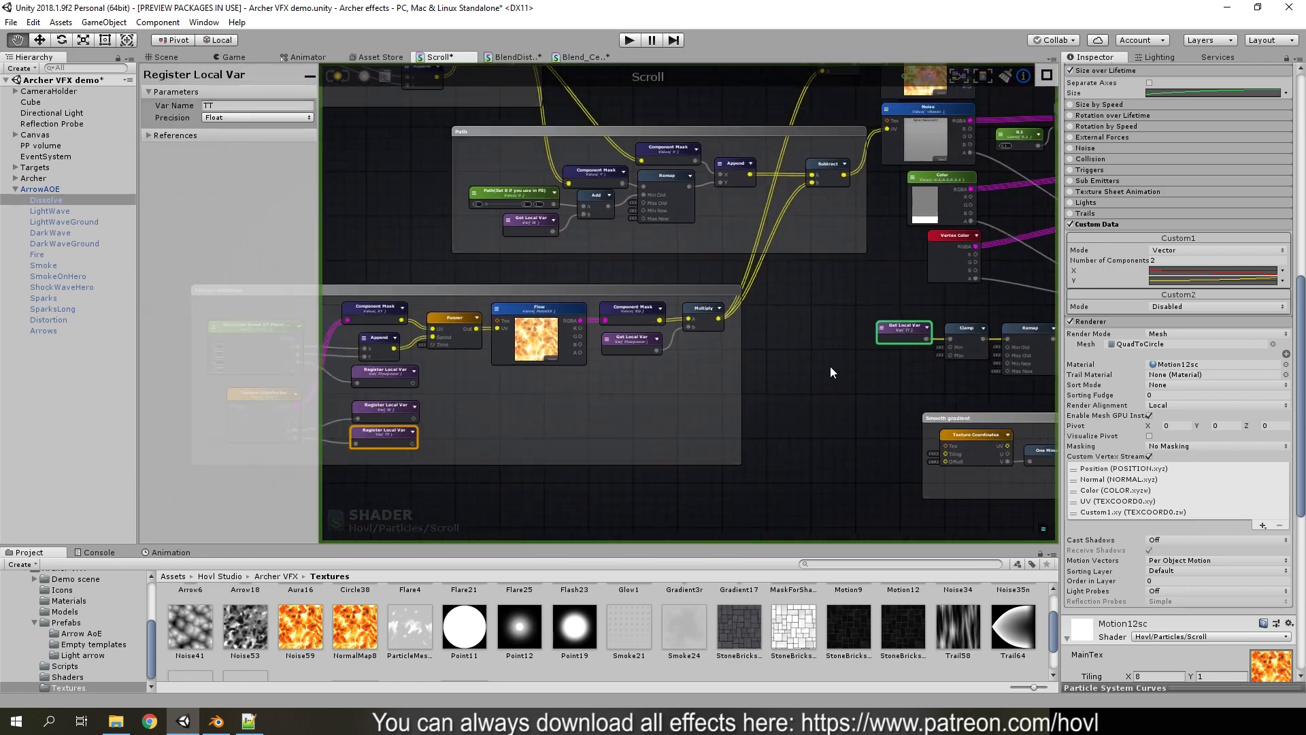
left_click(754, 358)
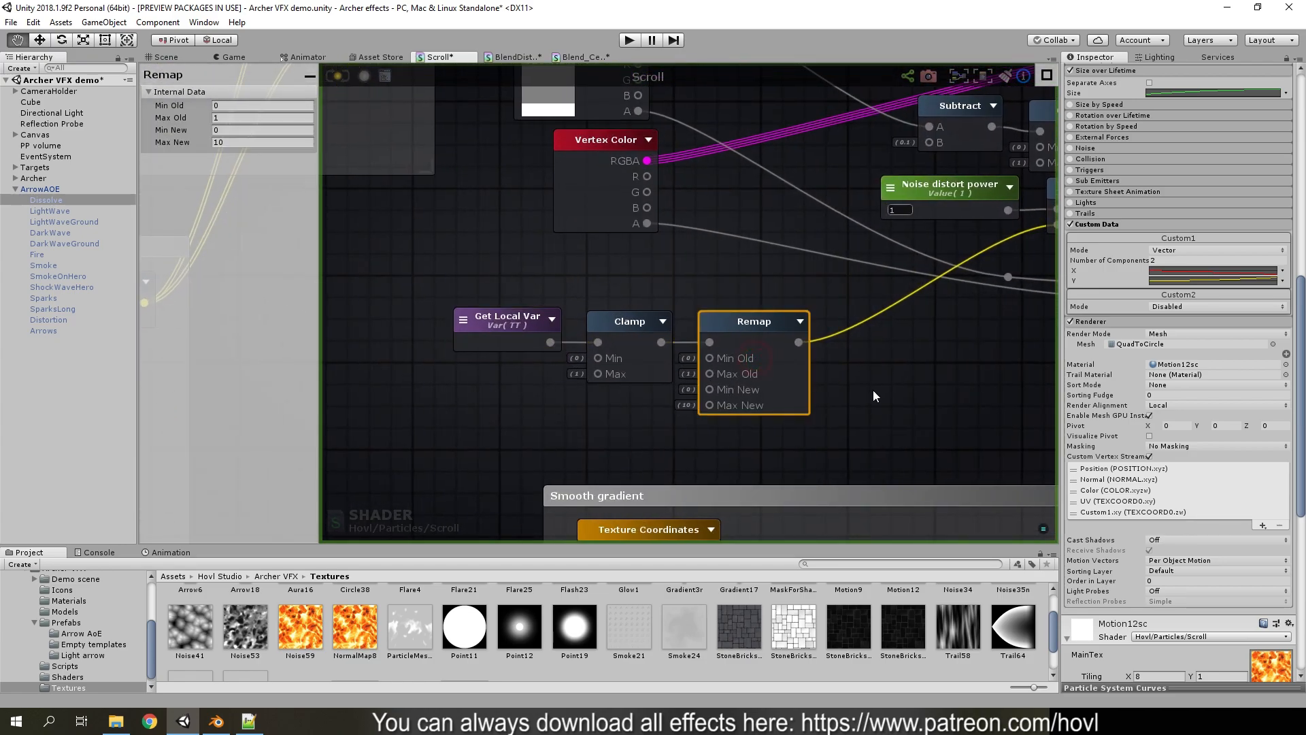
middle_click_drag(909, 384, 759, 393)
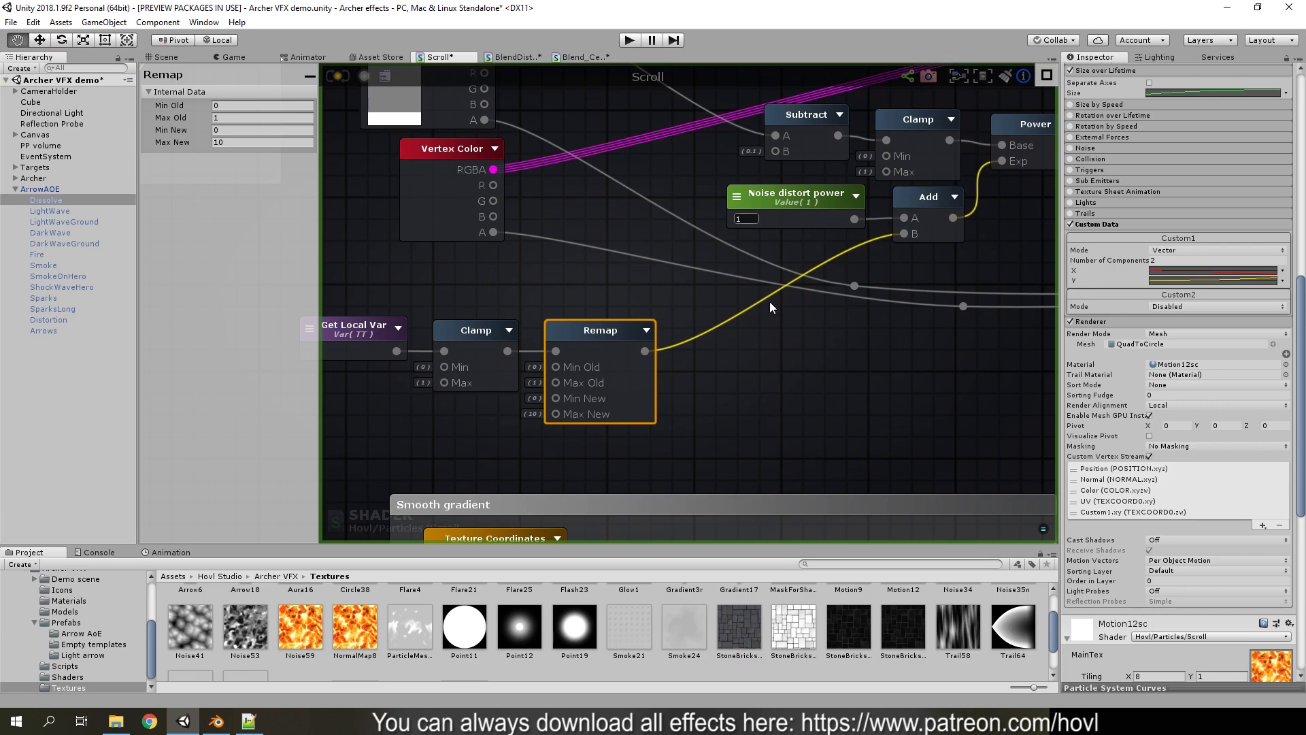
scroll(707, 353, "down", 5)
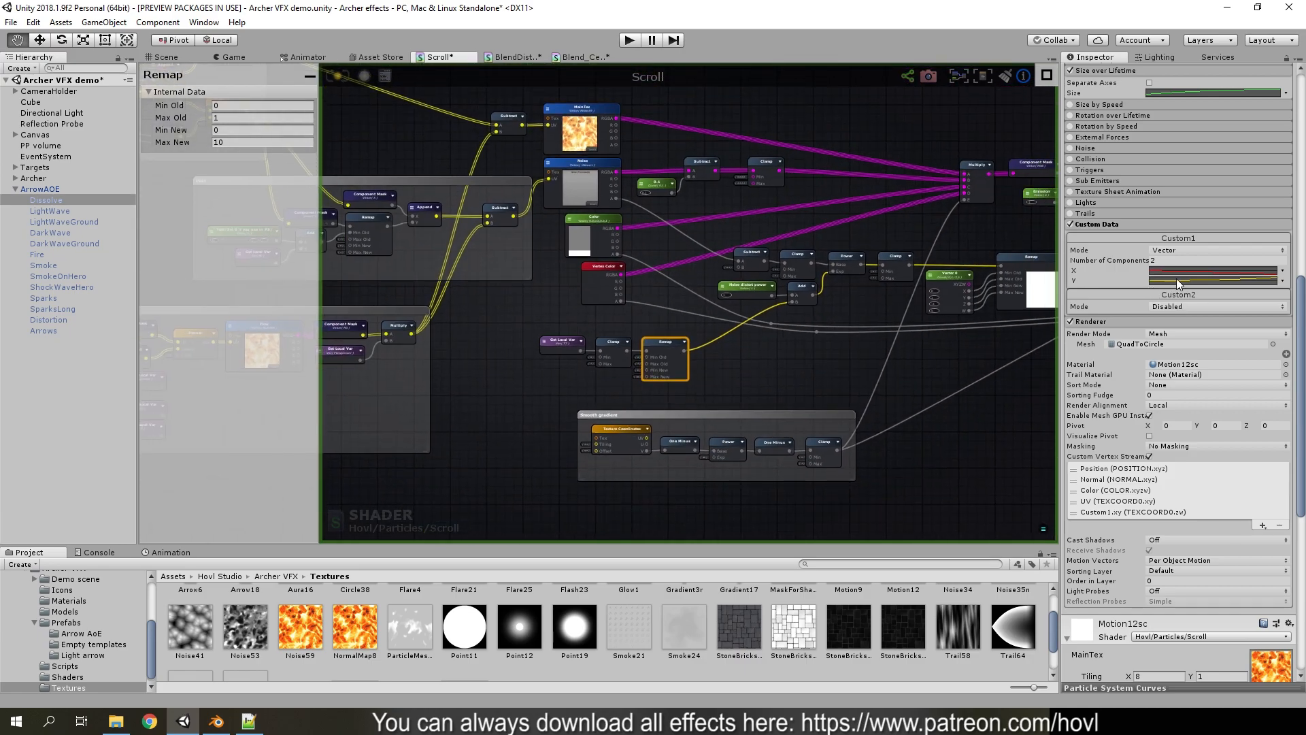
View the Custom1 Y curve in the particle system curve editor, collapse the editor and deselect the Remap node
scroll(691, 363, "up", 4)
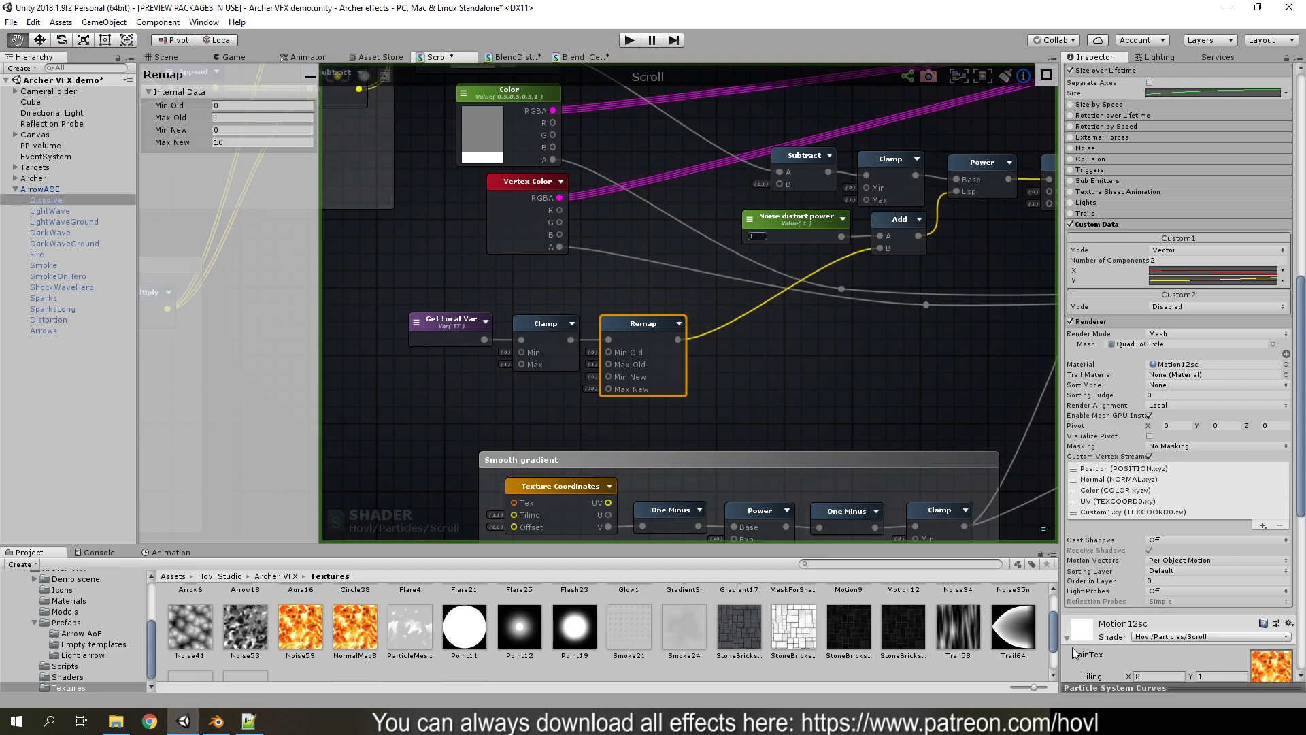
left_click(1086, 687)
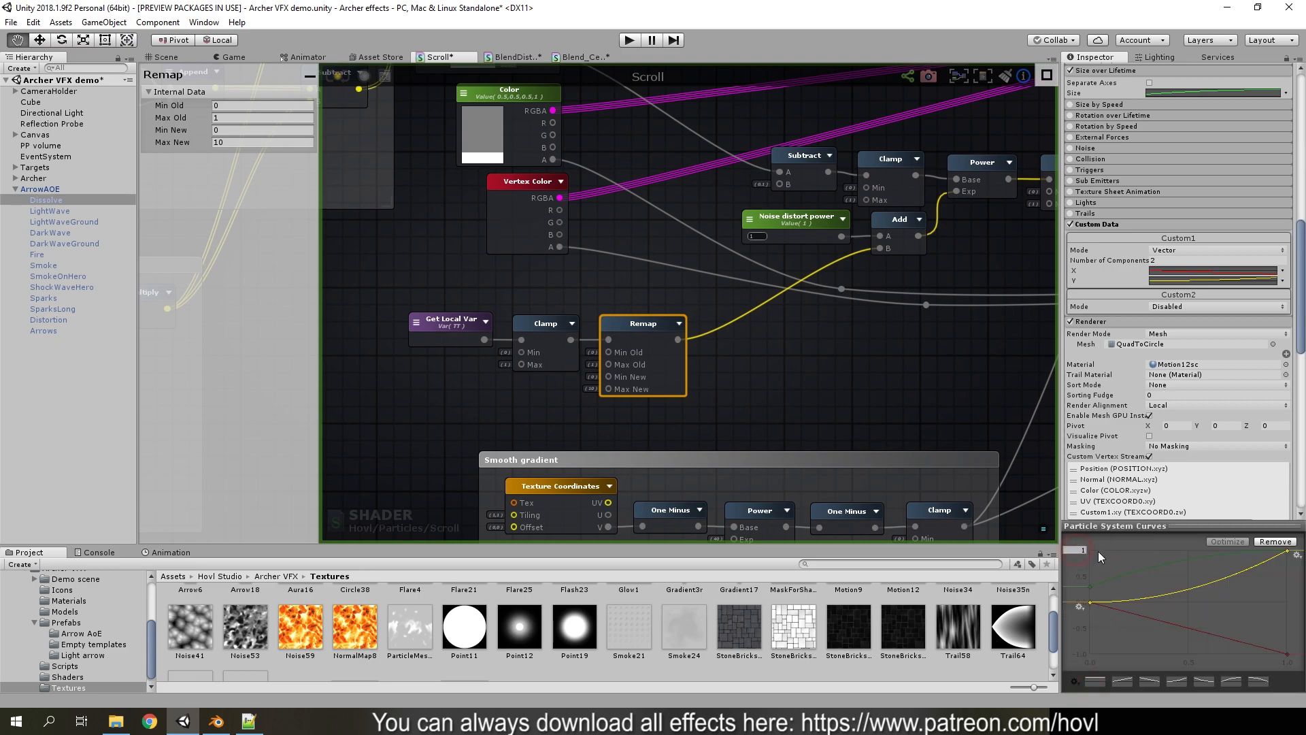
left_click(1107, 528)
left_click(838, 374)
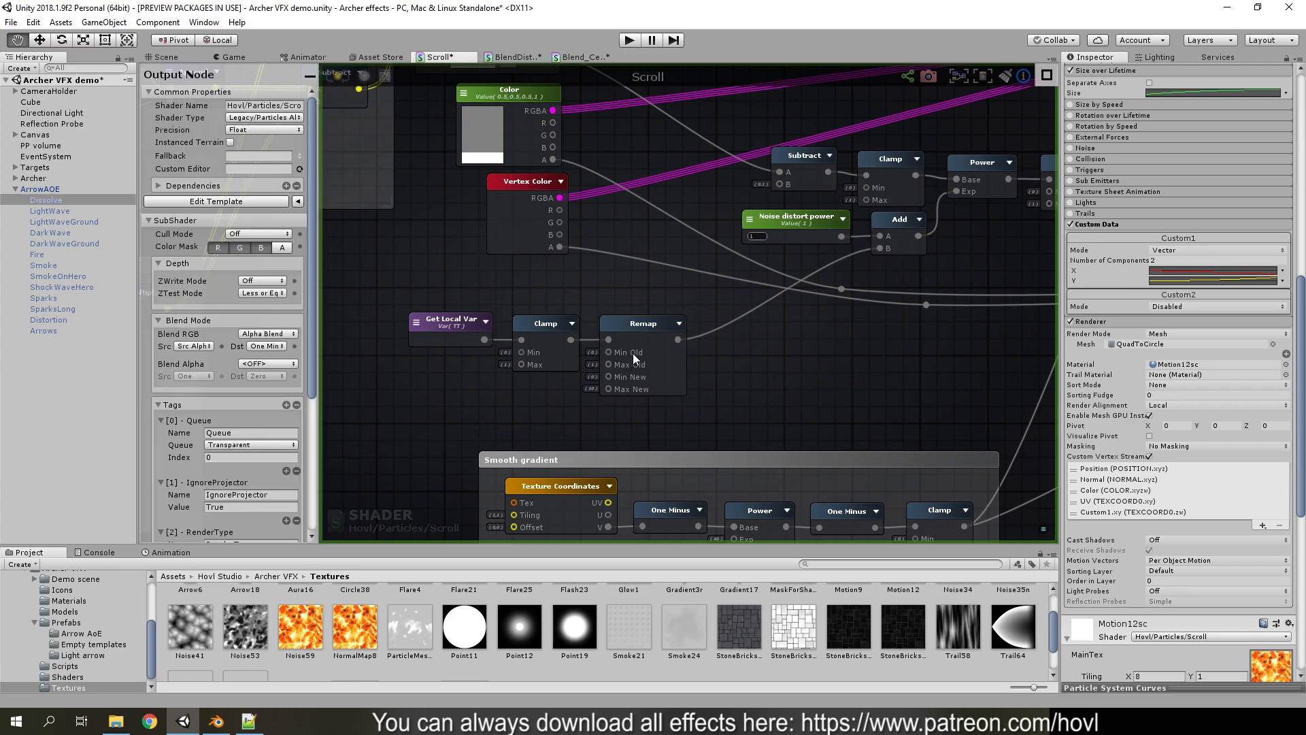
Follow the Power output to the Vector 0 and Remap nodes, and compare them with the effect in the scene
scroll(596, 348, "up", 3)
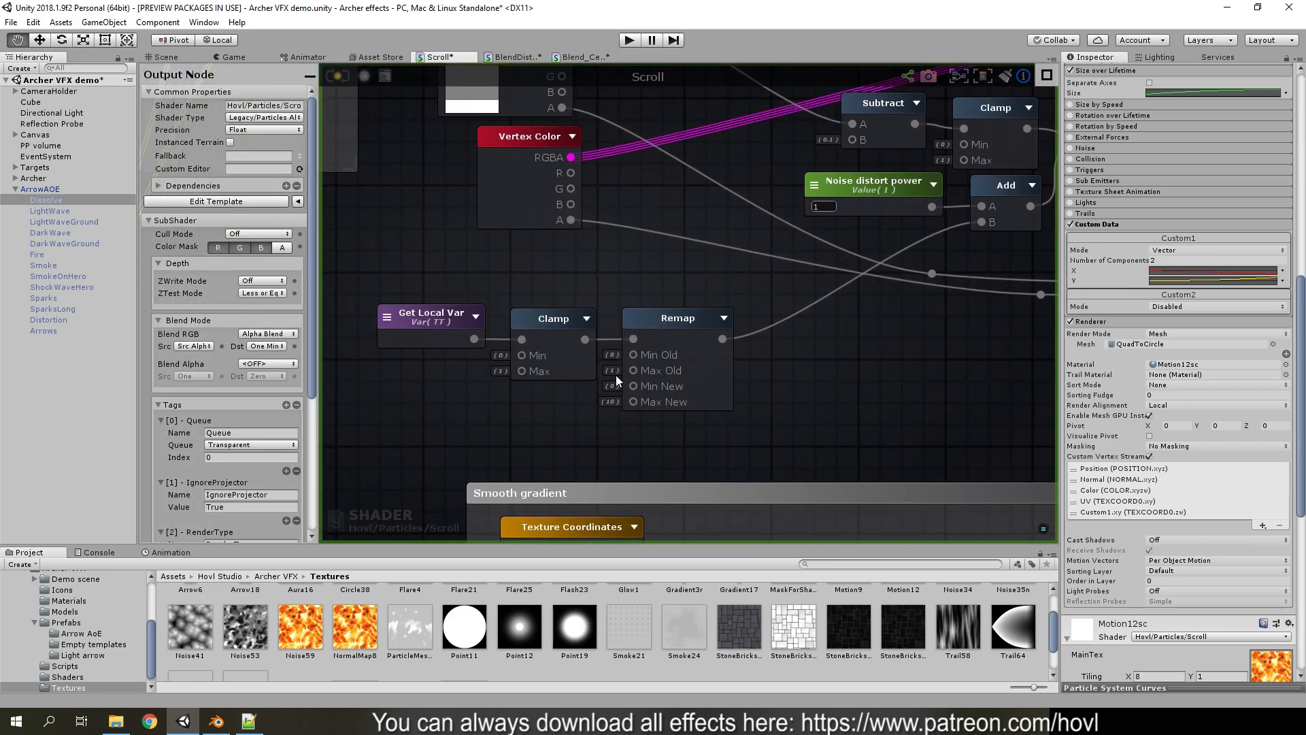
middle_click_drag(806, 394, 583, 486)
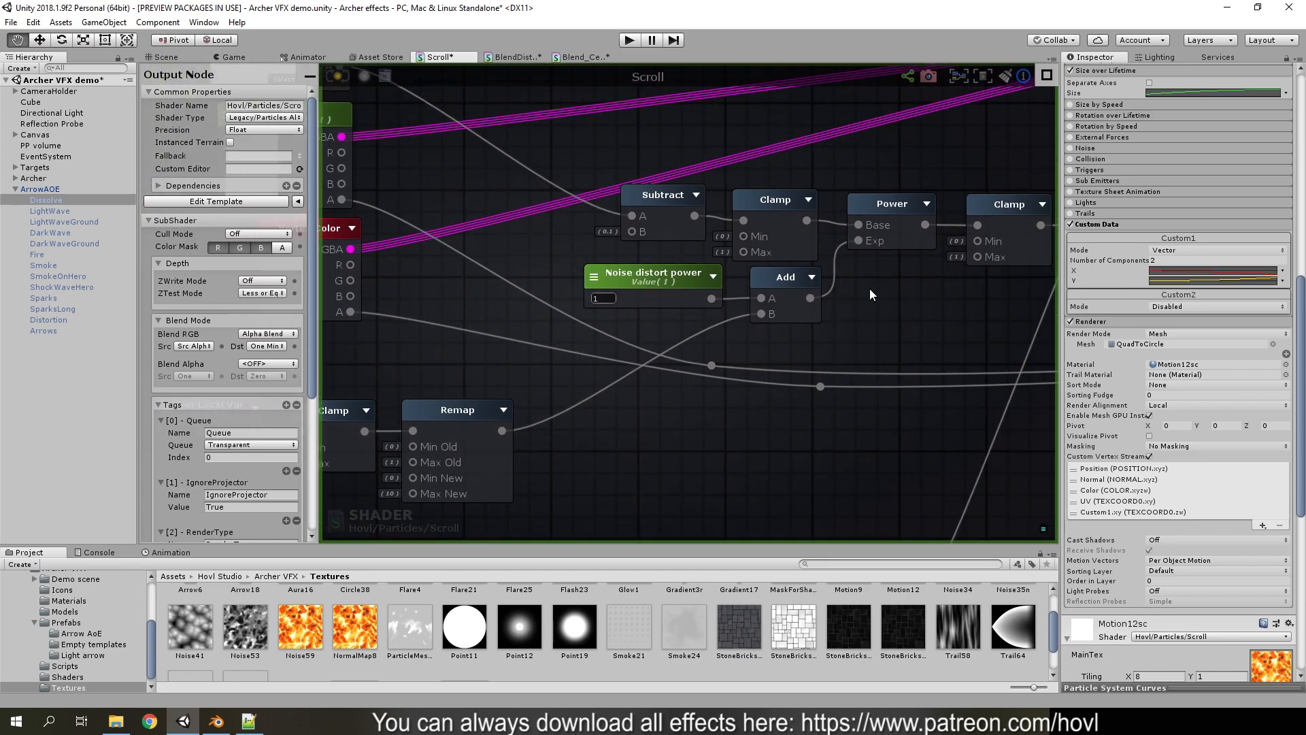
middle_click_drag(903, 327, 565, 390)
middle_click_drag(664, 382, 425, 368)
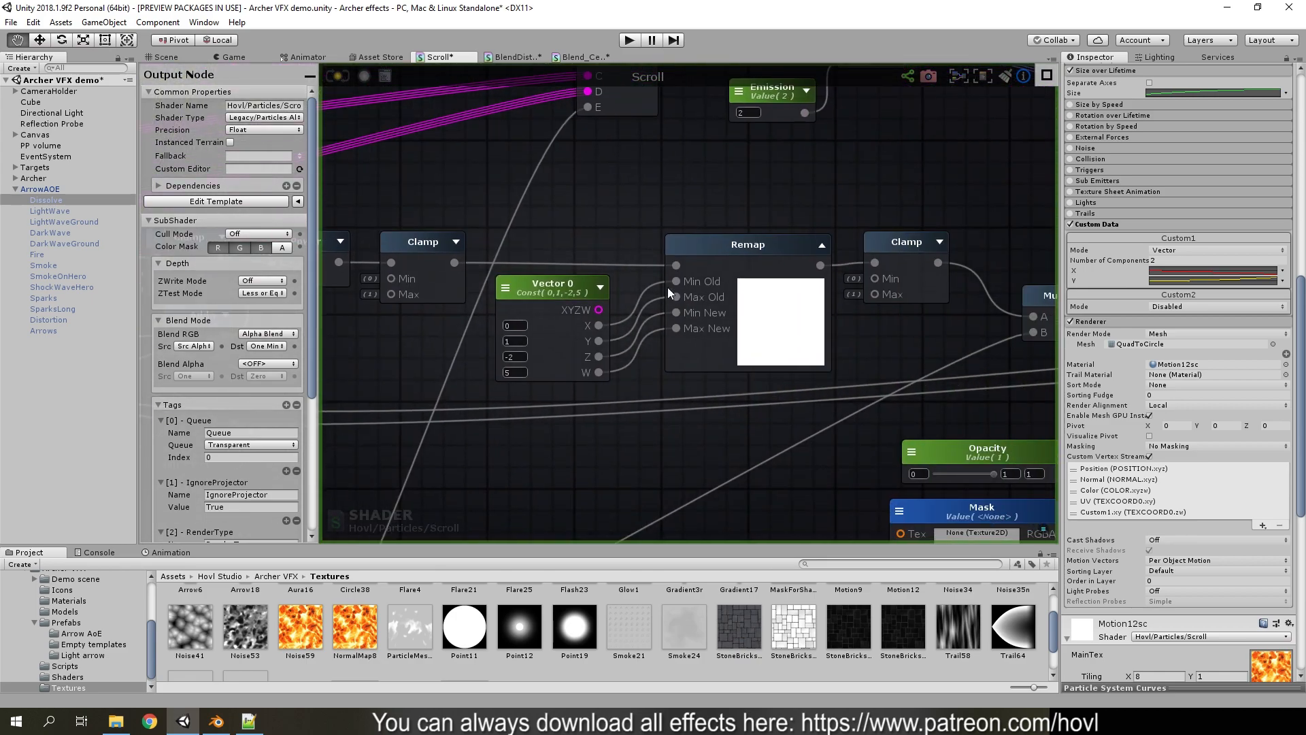
left_click(166, 57)
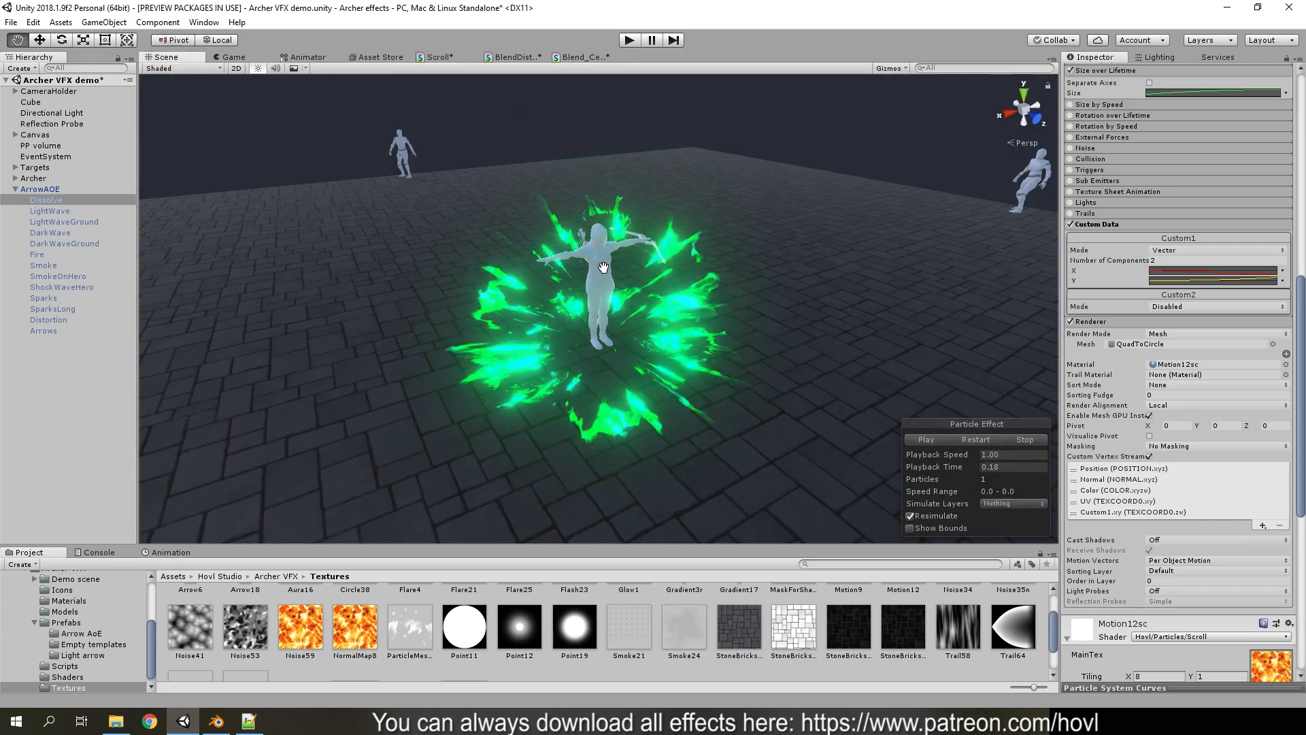
left_click(439, 57)
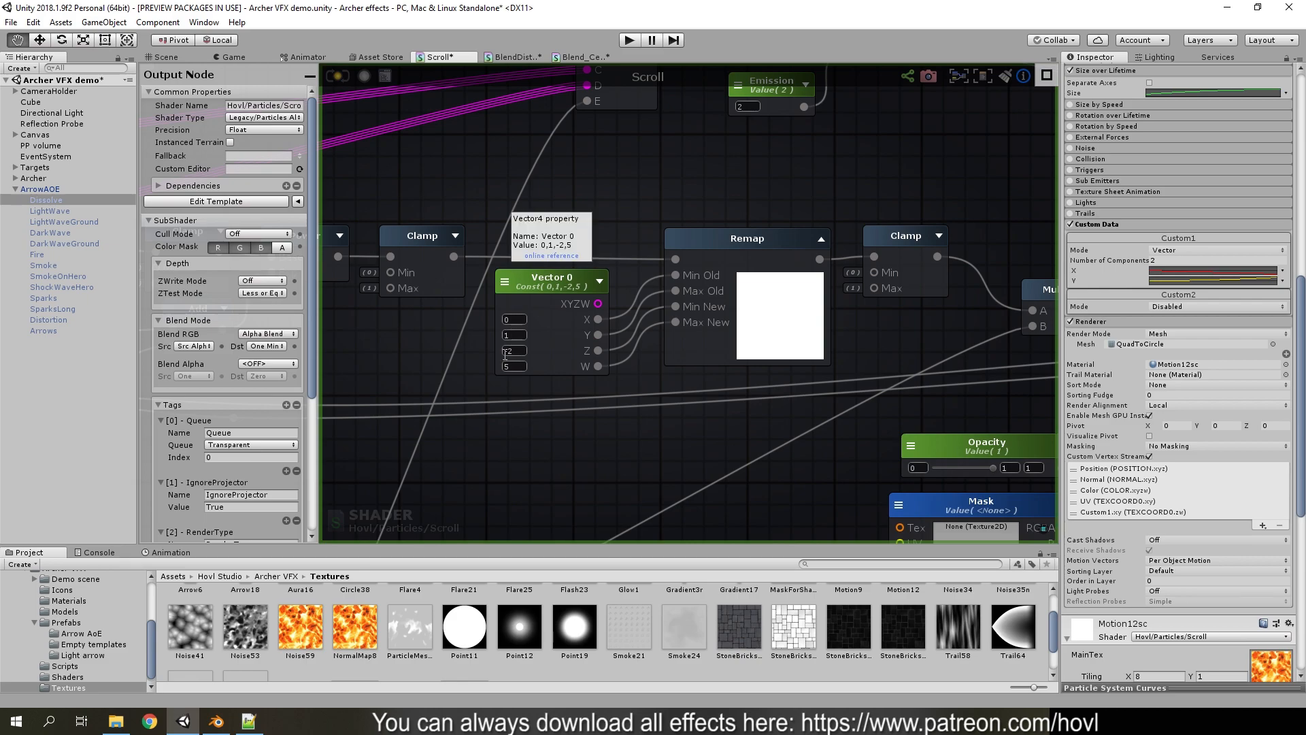
Examine the final Multiply, Opacity, Mask and Append nodes of the Scroll graph, and return to the scene
middle_click_drag(887, 363, 461, 372)
scroll(577, 360, "down", 3)
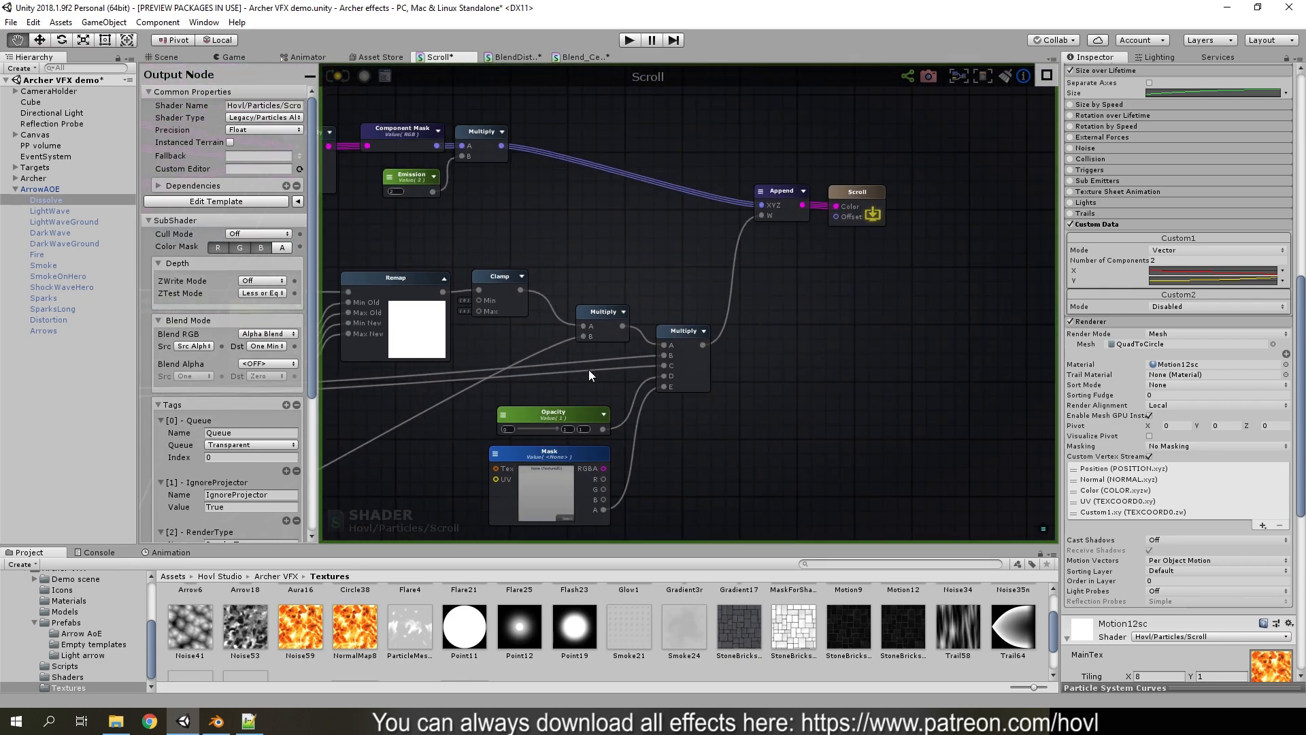
scroll(685, 309, "up", 2)
scroll(778, 240, "down", 3)
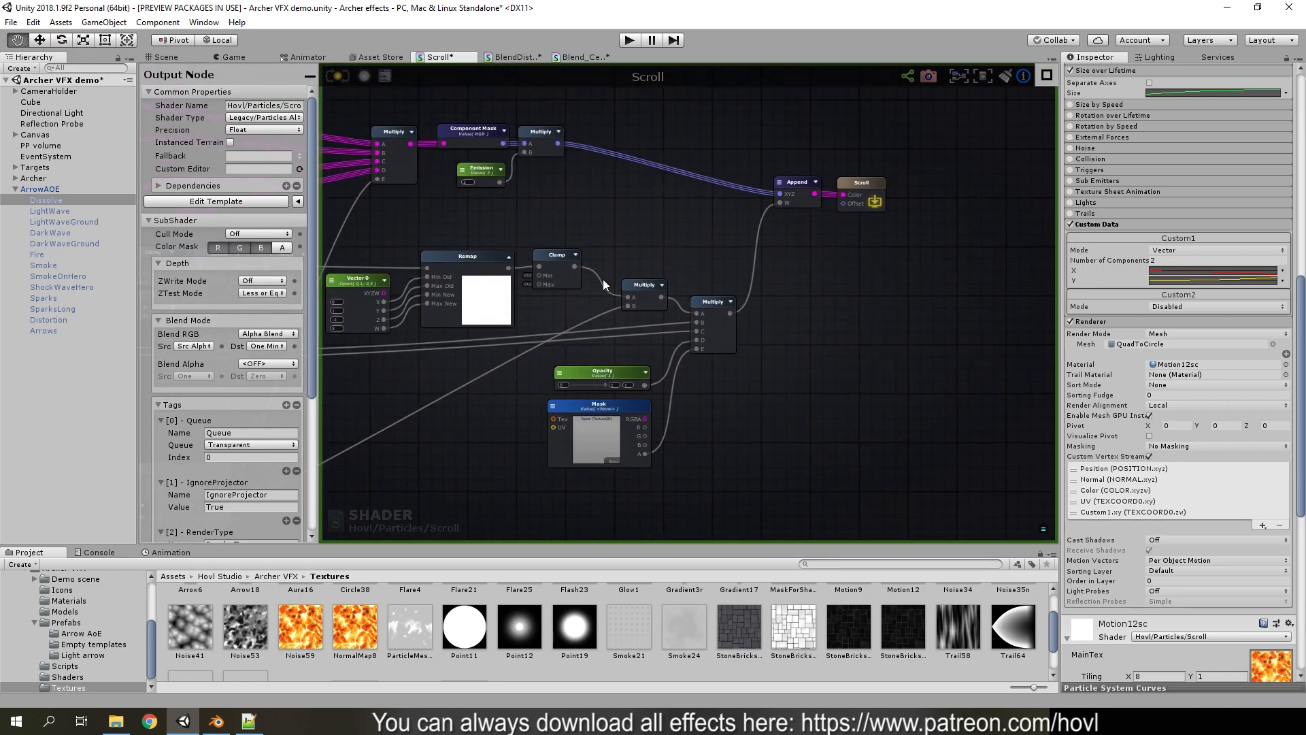
scroll(635, 279, "down", 1)
middle_click_drag(634, 279, 873, 329)
left_click(164, 59)
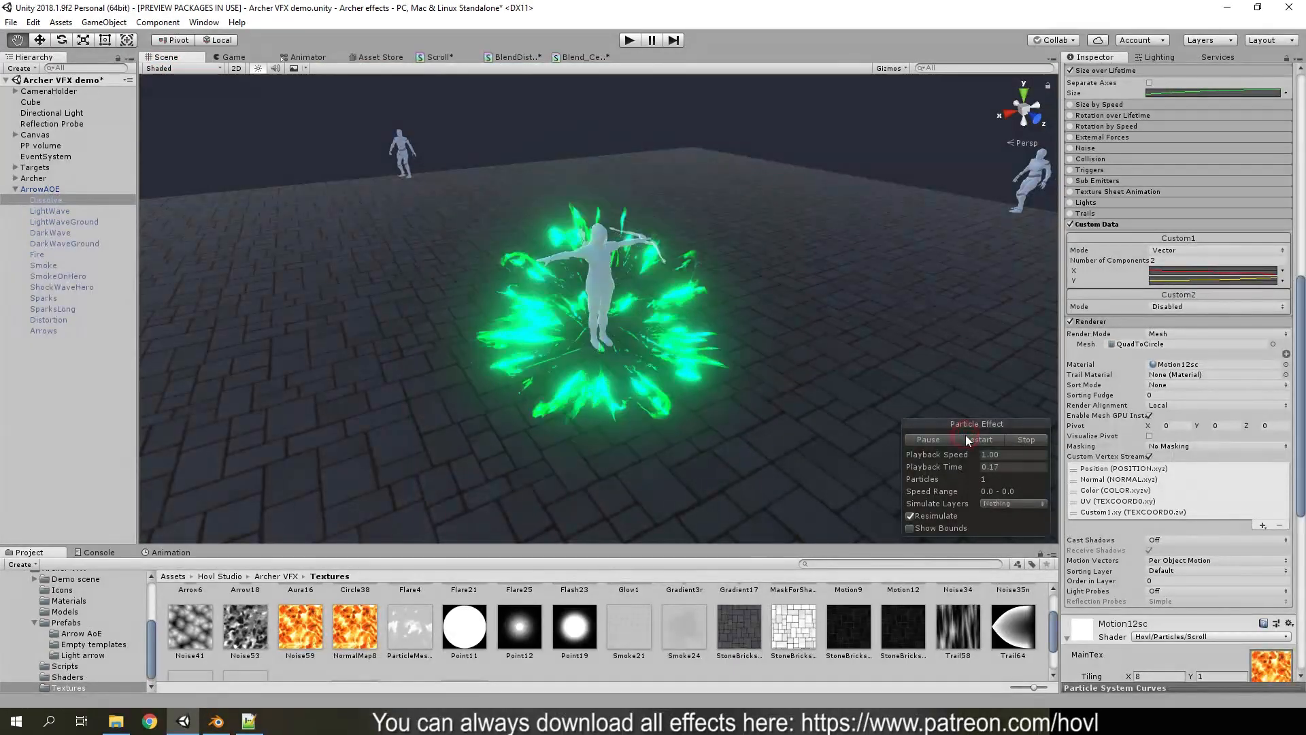
Pause the Dissolve preview, scrub its playback time to 0.23 and inspect the effect around the archer
left_click(927, 441)
left_click(928, 440)
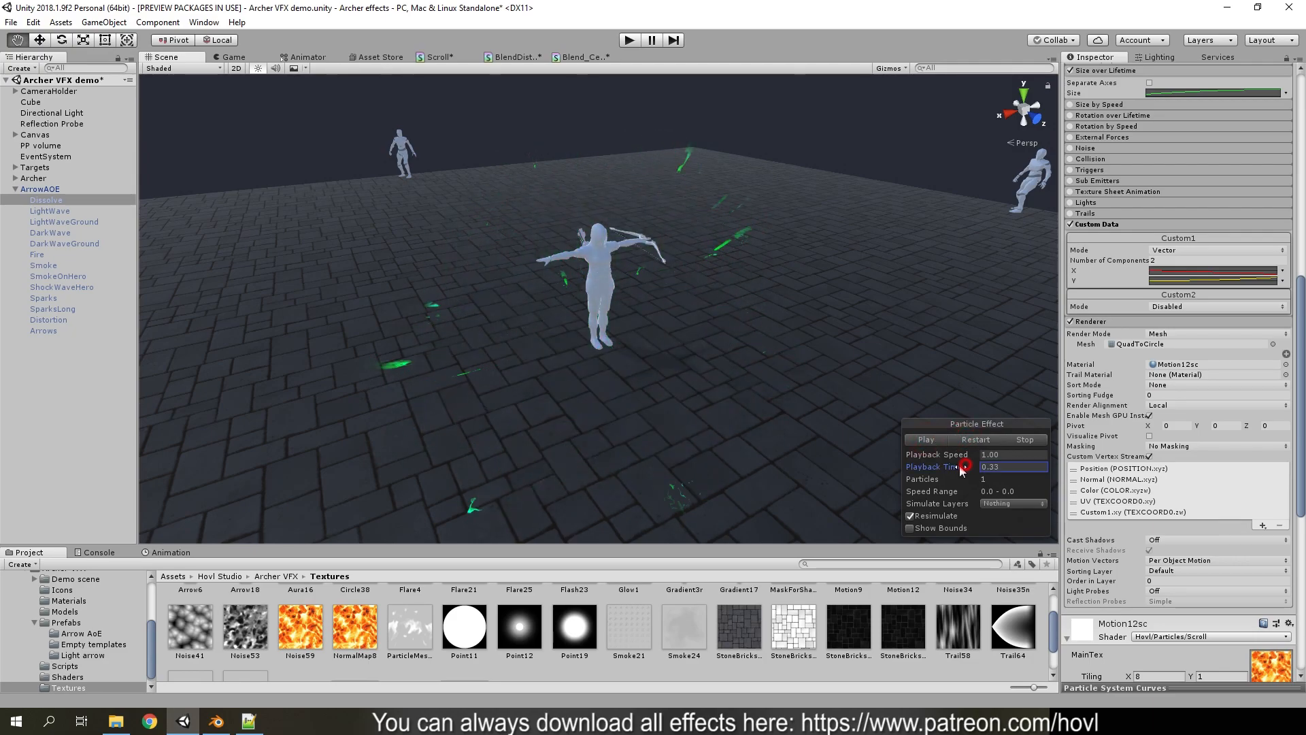
left_click_drag(961, 467, 920, 474)
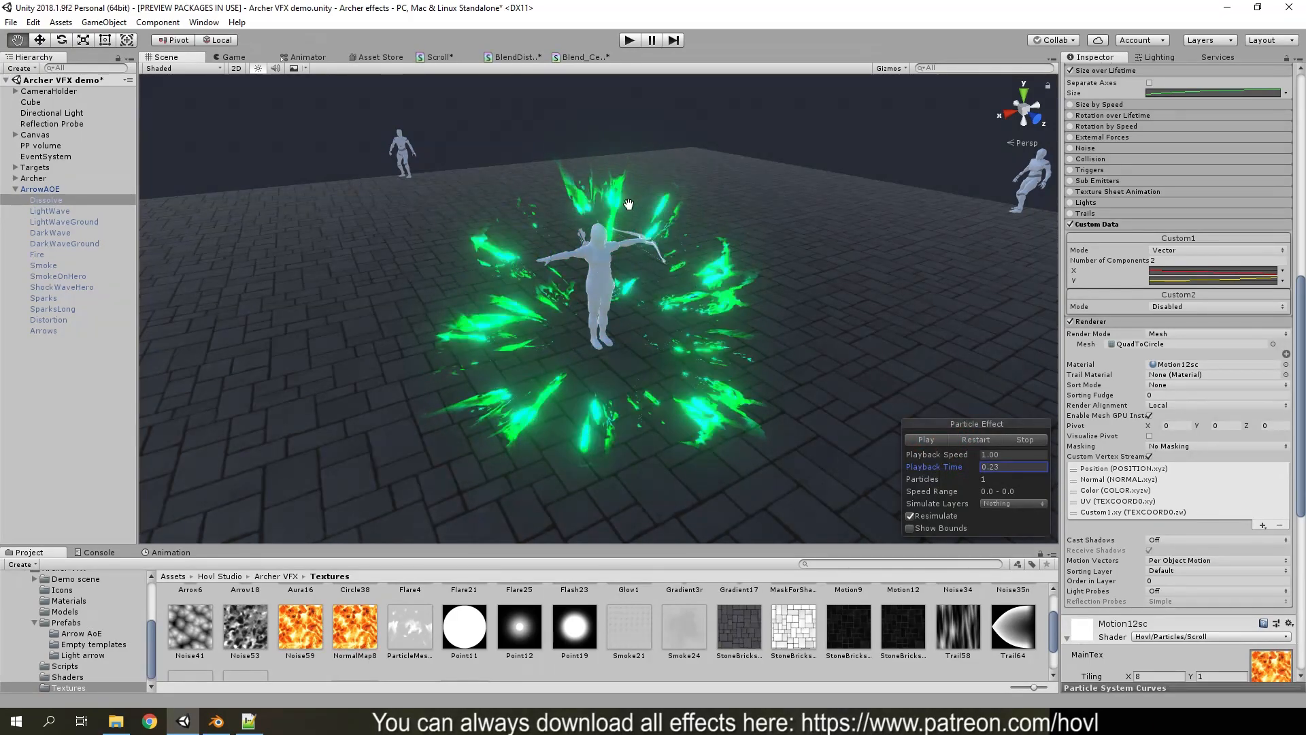
left_click_drag(637, 202, 209, 203, "alt")
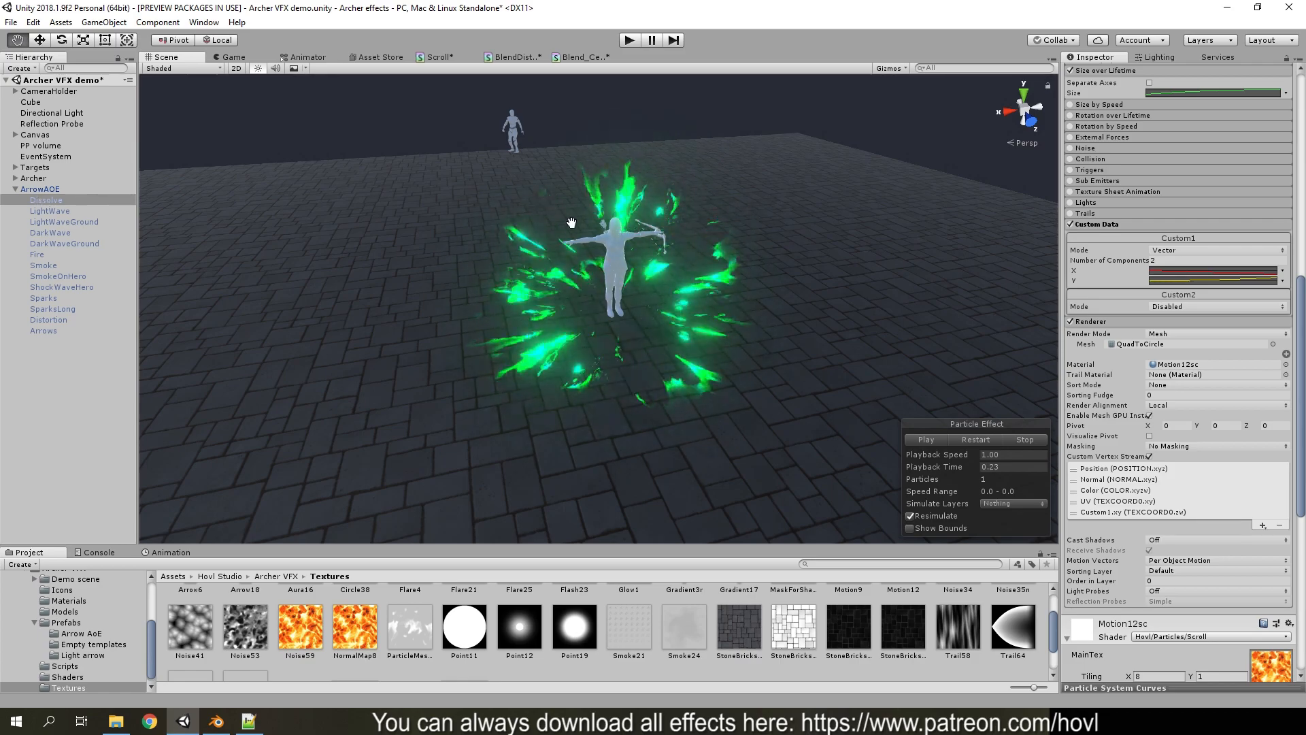
Move Dissolve aside along X to about 4.16 and compare its Render Alignment with ArrowAOE's
double_click(40, 200)
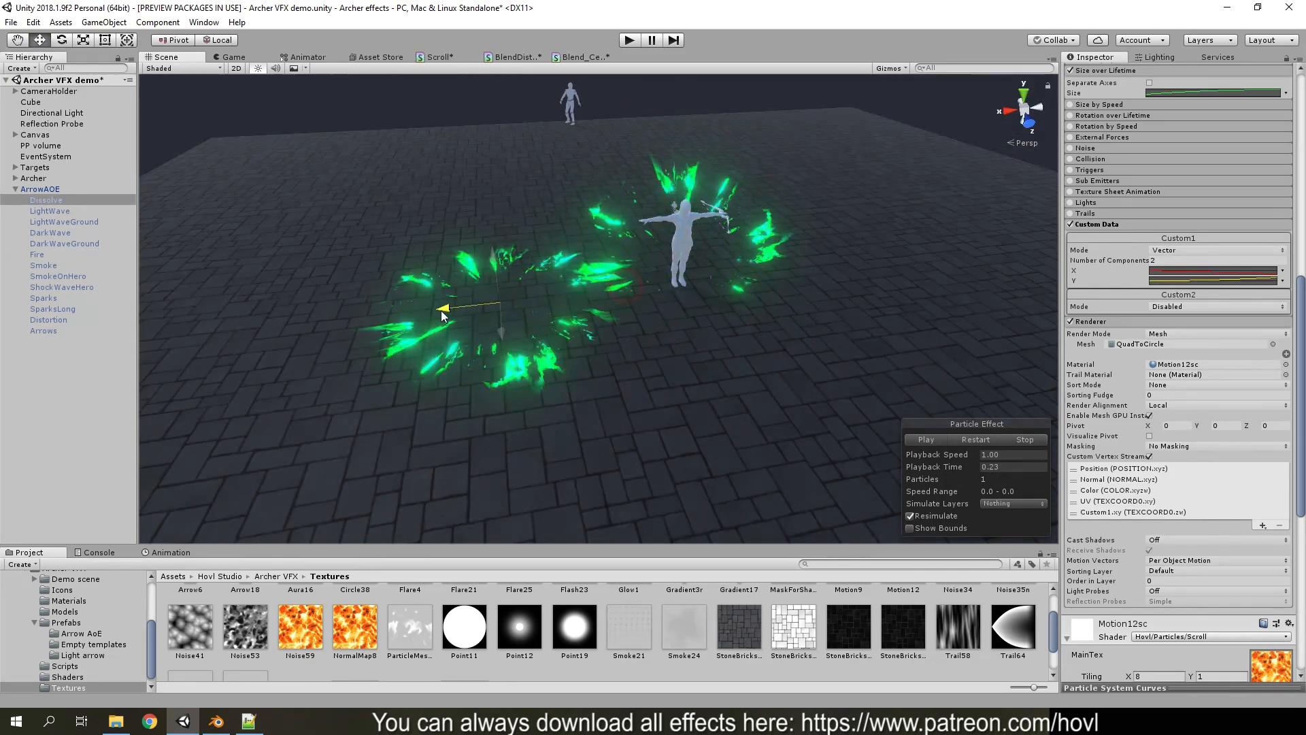
left_click_drag(626, 292, 1108, 398, "alt")
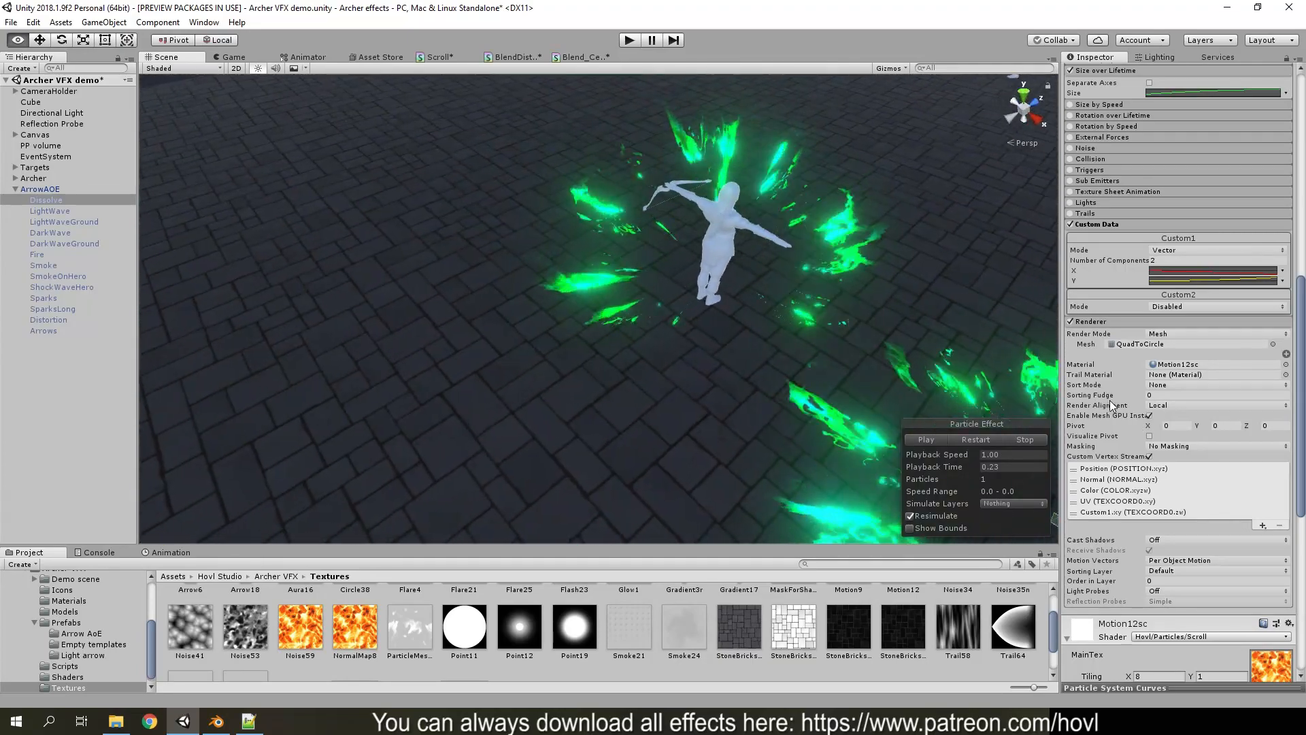
left_click(87, 191)
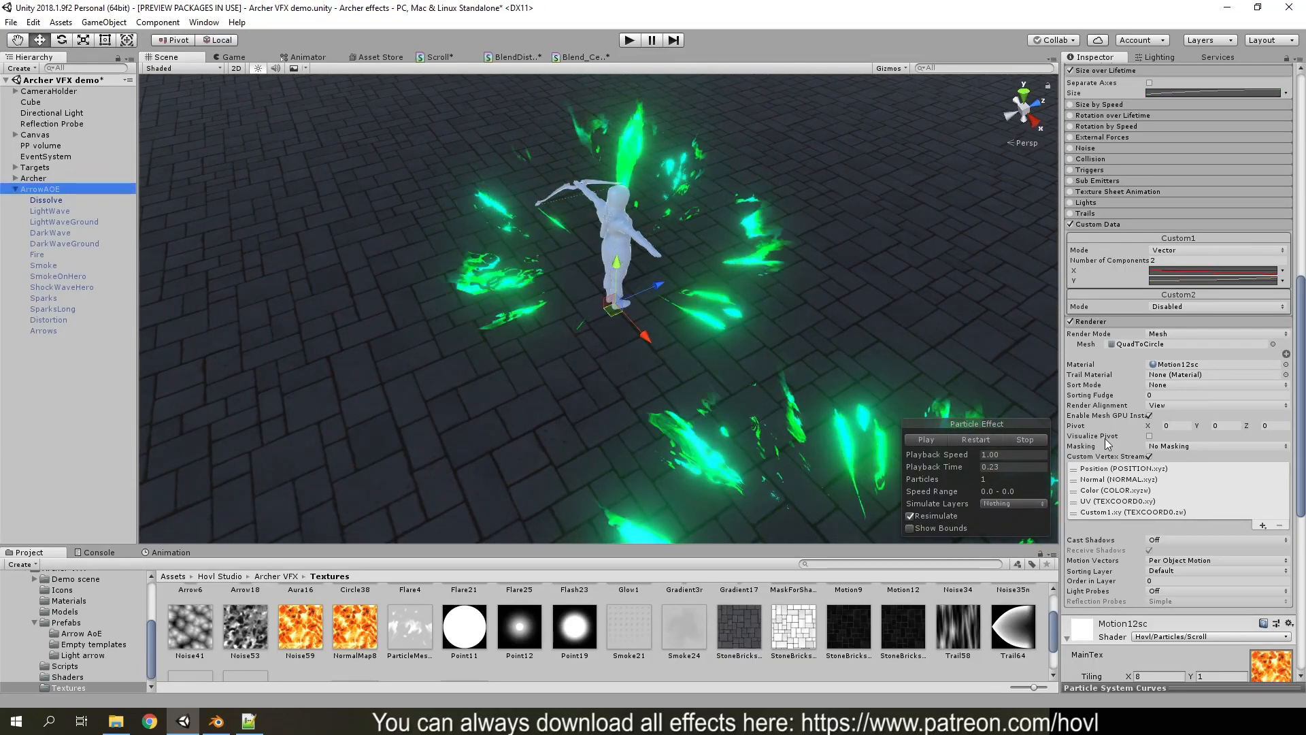
right_click_drag(836, 258, 420, 211)
key("w")
key("s")
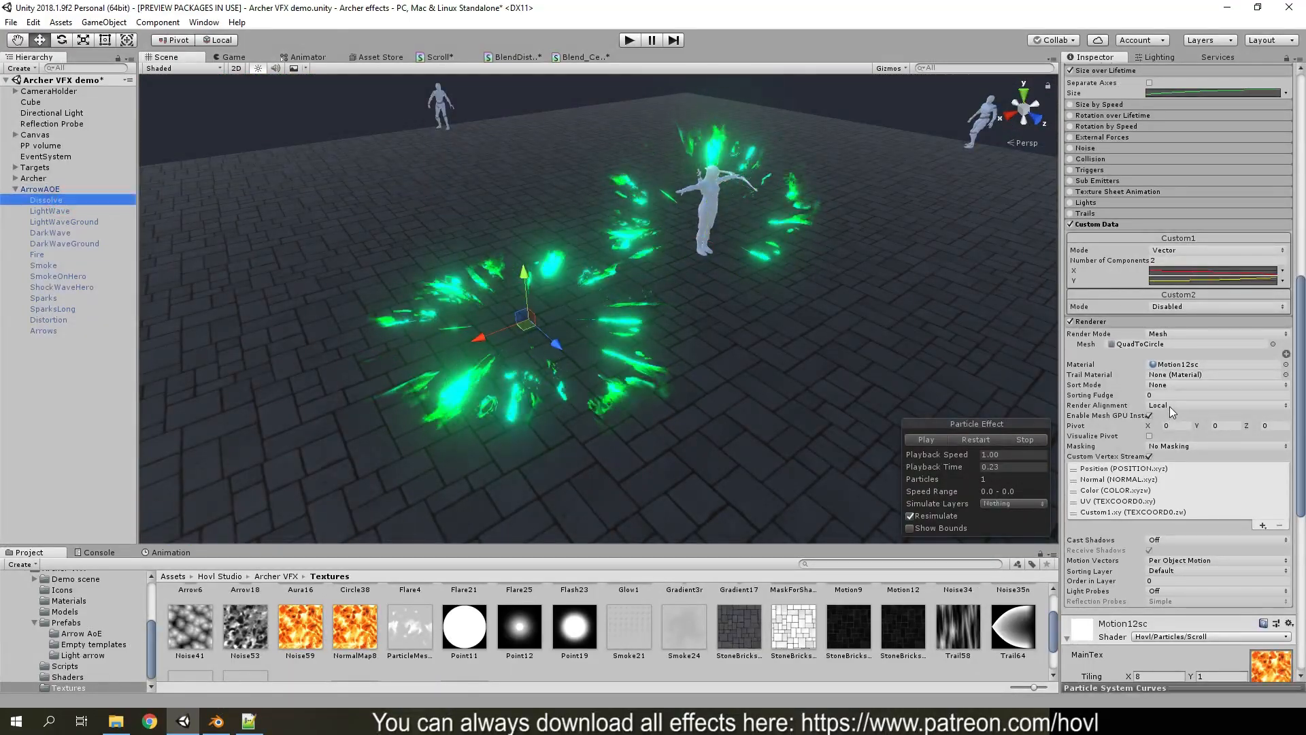
Compare the 3D Start Rotation values of Dissolve and ArrowAOE
scroll(1177, 443, "up", 15)
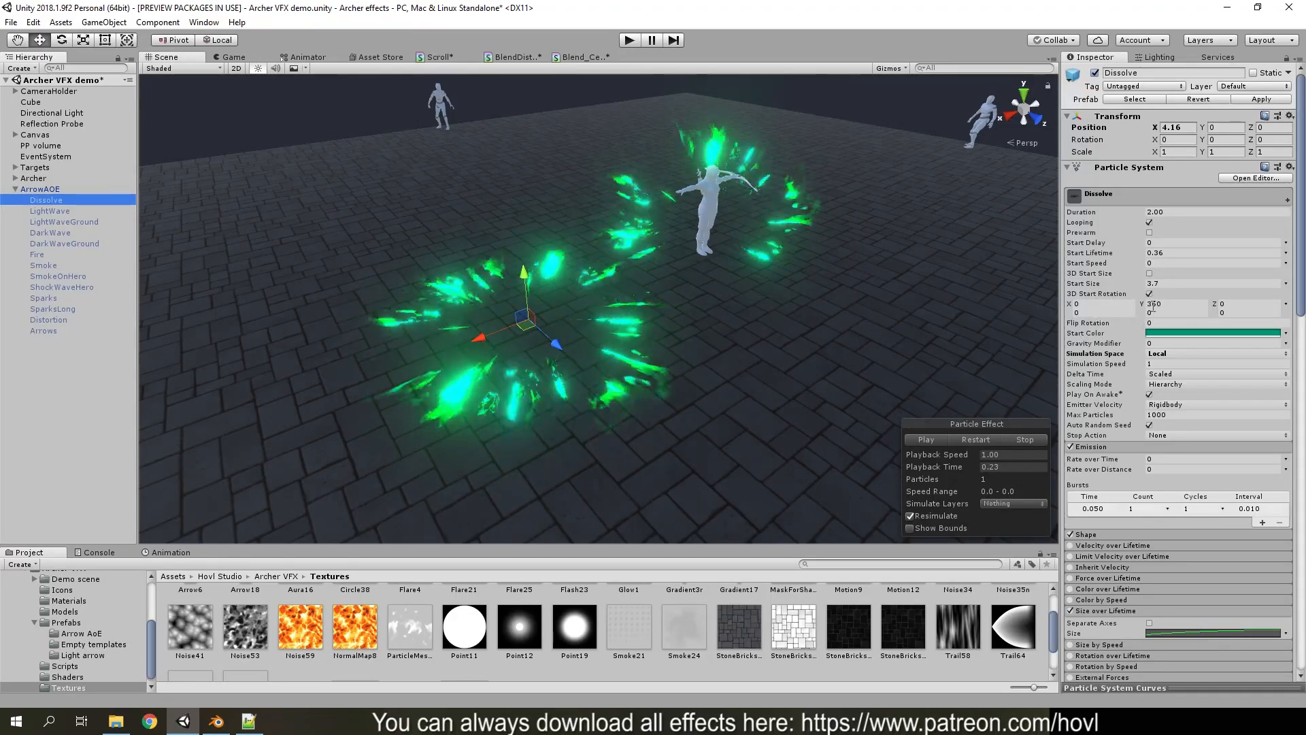
left_click(58, 186)
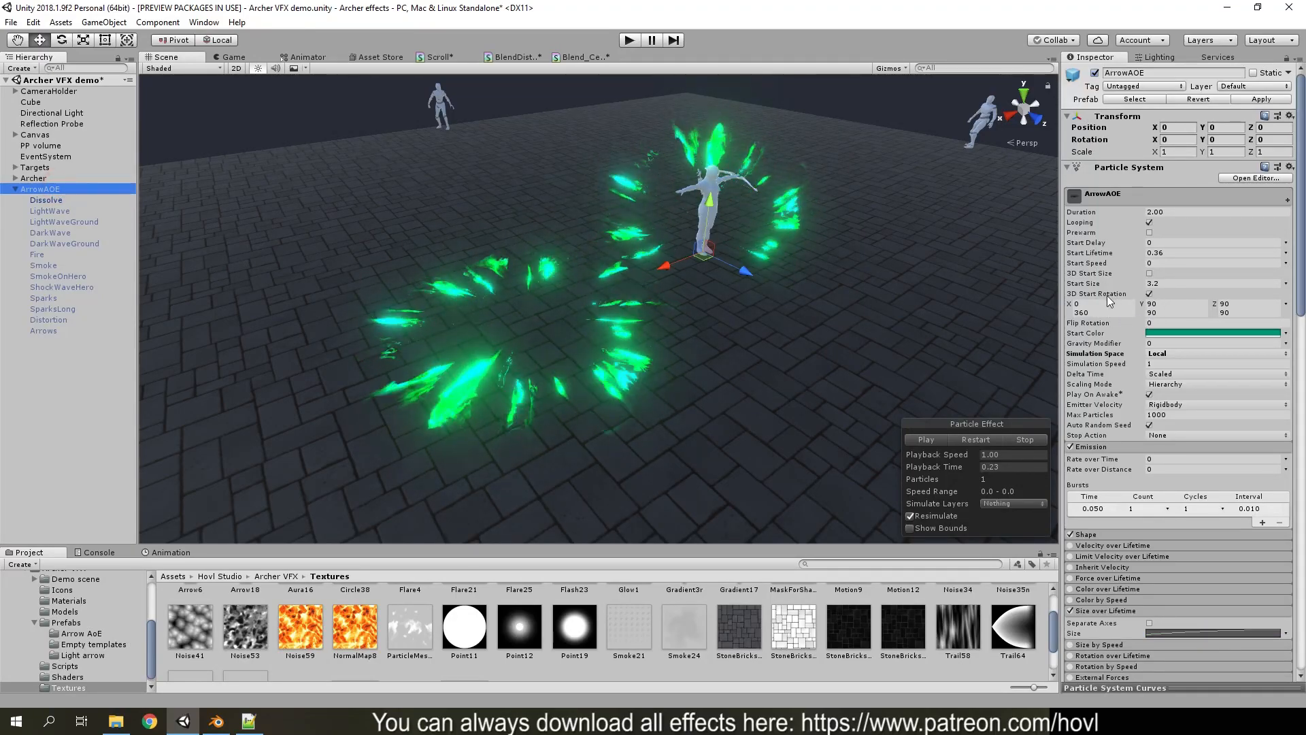
right_click_drag(634, 297, 500, 316)
Reset Dissolve's X position to 0 so it is centred on the archer again
left_click(38, 199)
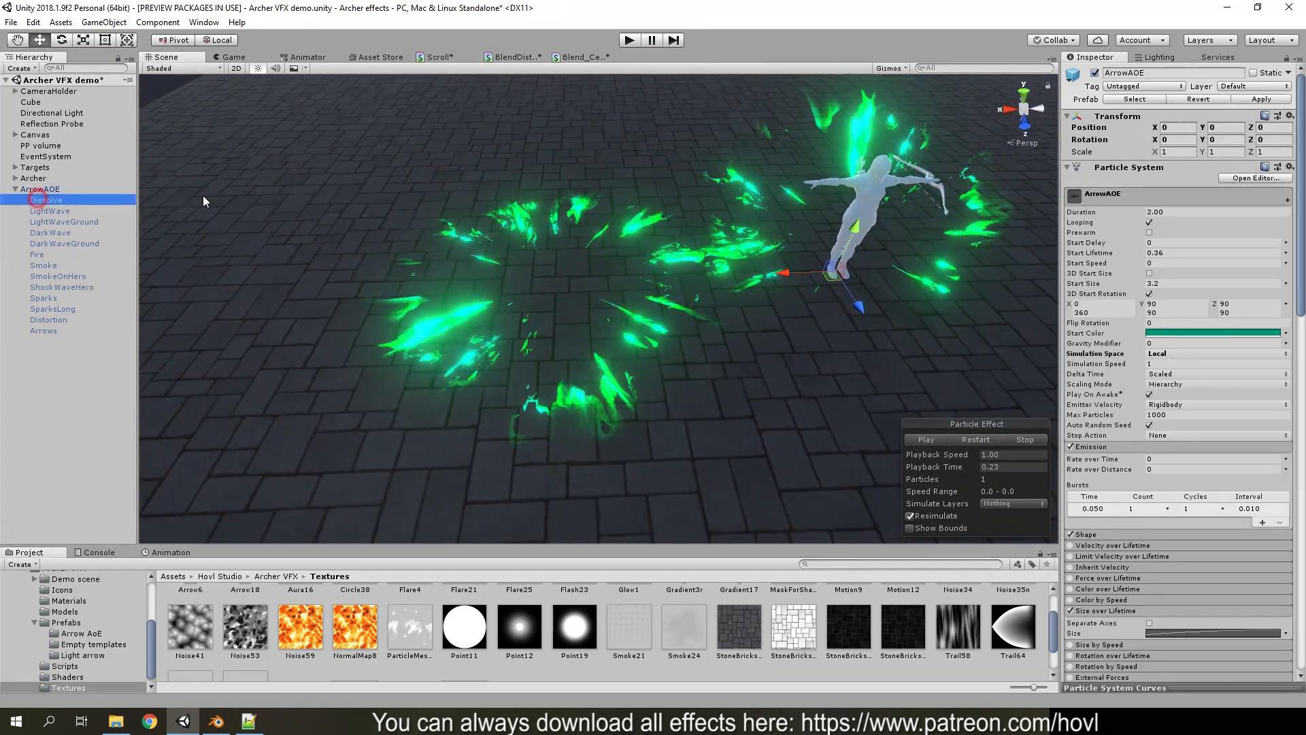
left_click(1186, 128)
type("0")
right_click_drag(577, 251, 680, 223)
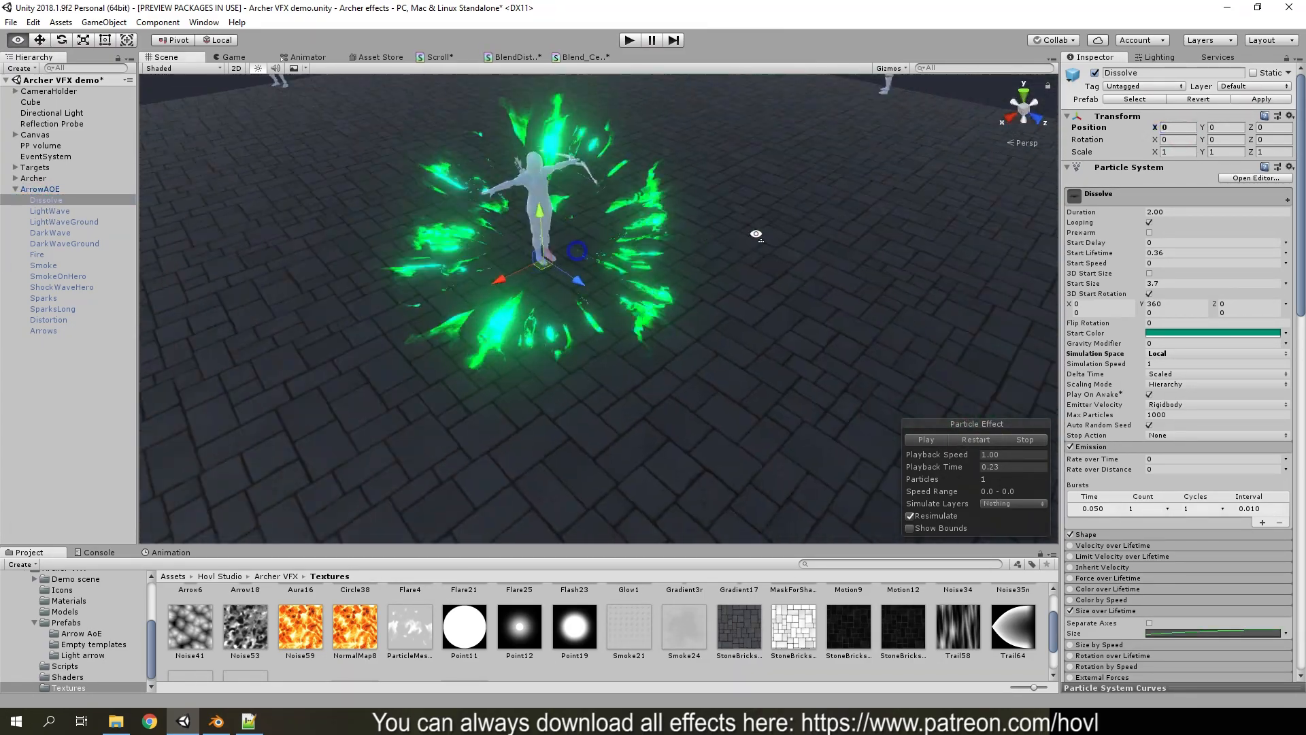
Activate LightWave and LightWaveGround together and play the effect
left_click(53, 210)
left_click(53, 225, "ctrl")
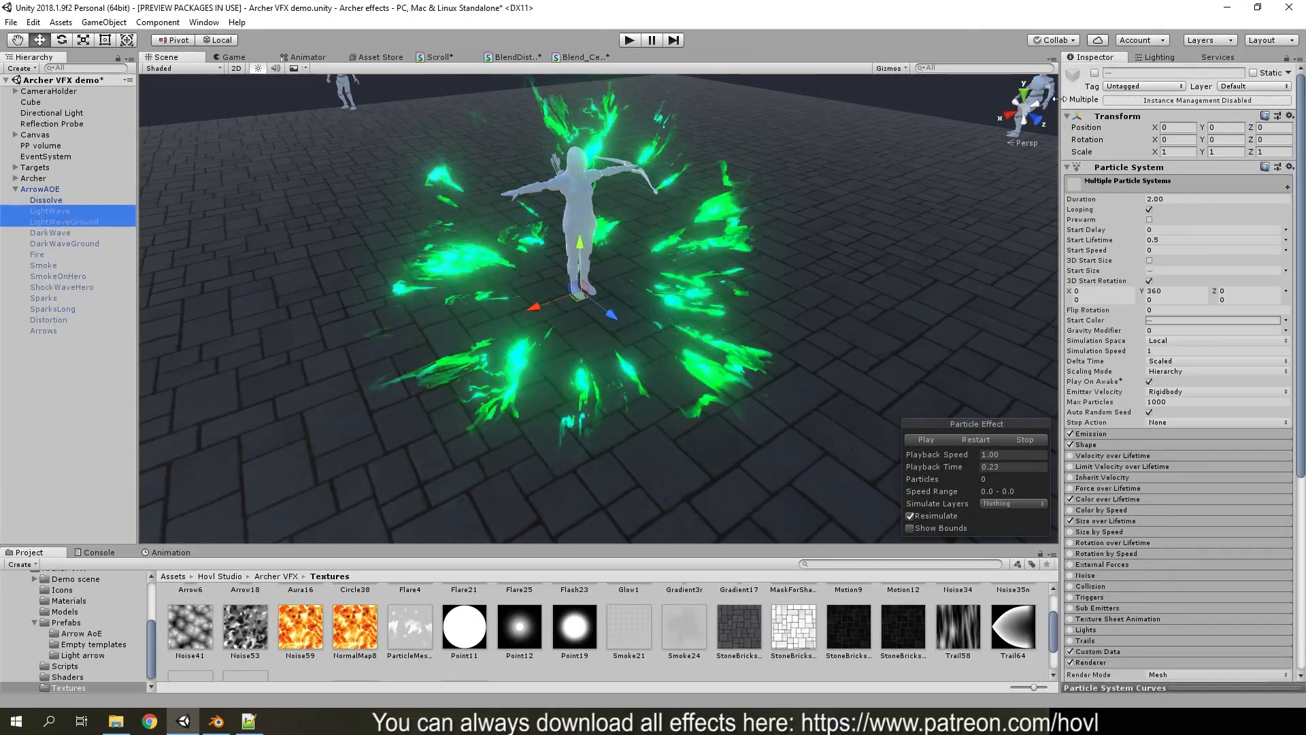
left_click(936, 440)
left_click(935, 440)
right_click_drag(813, 423, 703, 351)
Replay the light waves, pause them and scrub the playback time to 0.23 to inspect their shape
mouse_move(944, 465)
left_mouse_down()
mouse_move(974, 460)
mouse_move(860, 466)
mouse_move(943, 465)
left_mouse_up()
left_click(956, 439)
left_click(956, 438)
left_click(969, 439)
left_click(929, 442)
mouse_move(858, 407)
right_mouse_down()
mouse_move(816, 382)
mouse_move(858, 408)
right_mouse_up()
left_click_drag(951, 465, 920, 468)
mouse_move(775, 346)
left_mouse_down("alt")
mouse_move(810, 309)
mouse_move(768, 340)
left_mouse_up("alt")
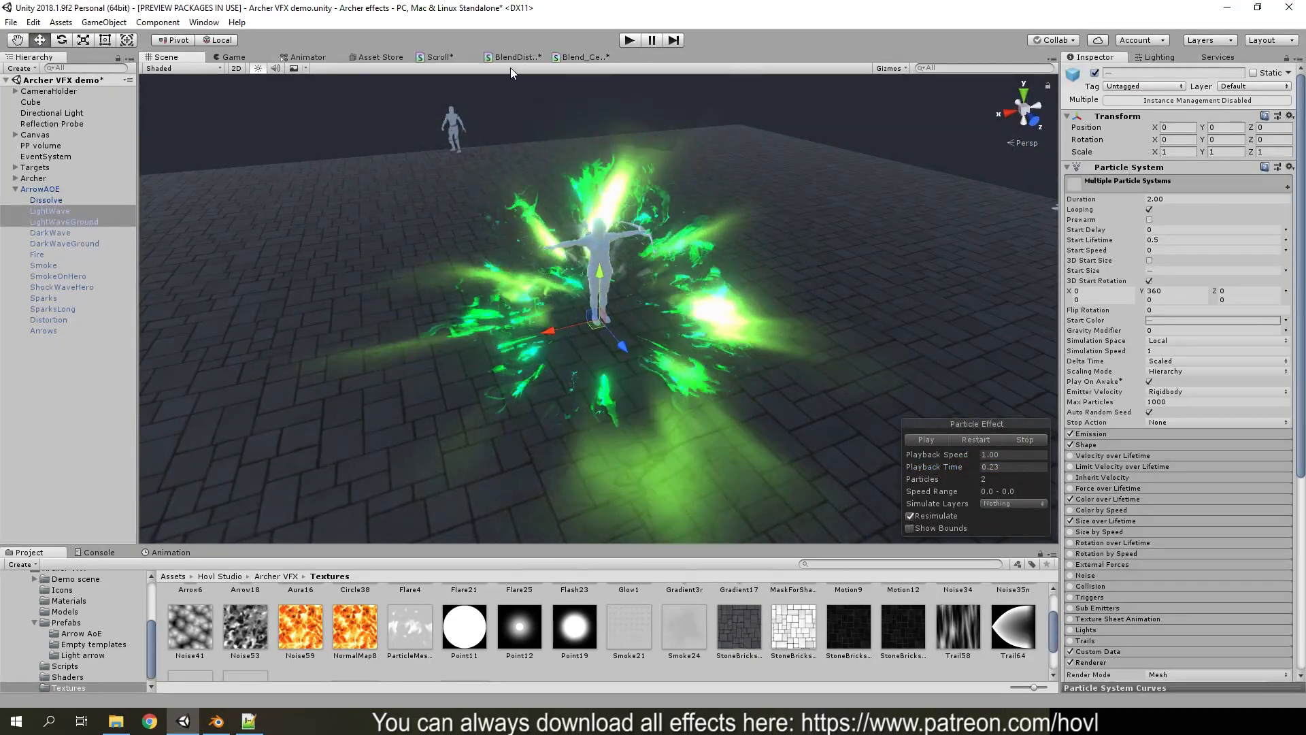
Examine the distortion branch of the BlendDistort graph from Panner and NormalMap through Grab Screen Color to Lerp, and return to the scene
left_click(511, 57)
scroll(774, 320, "down", 3)
scroll(762, 305, "up", 10)
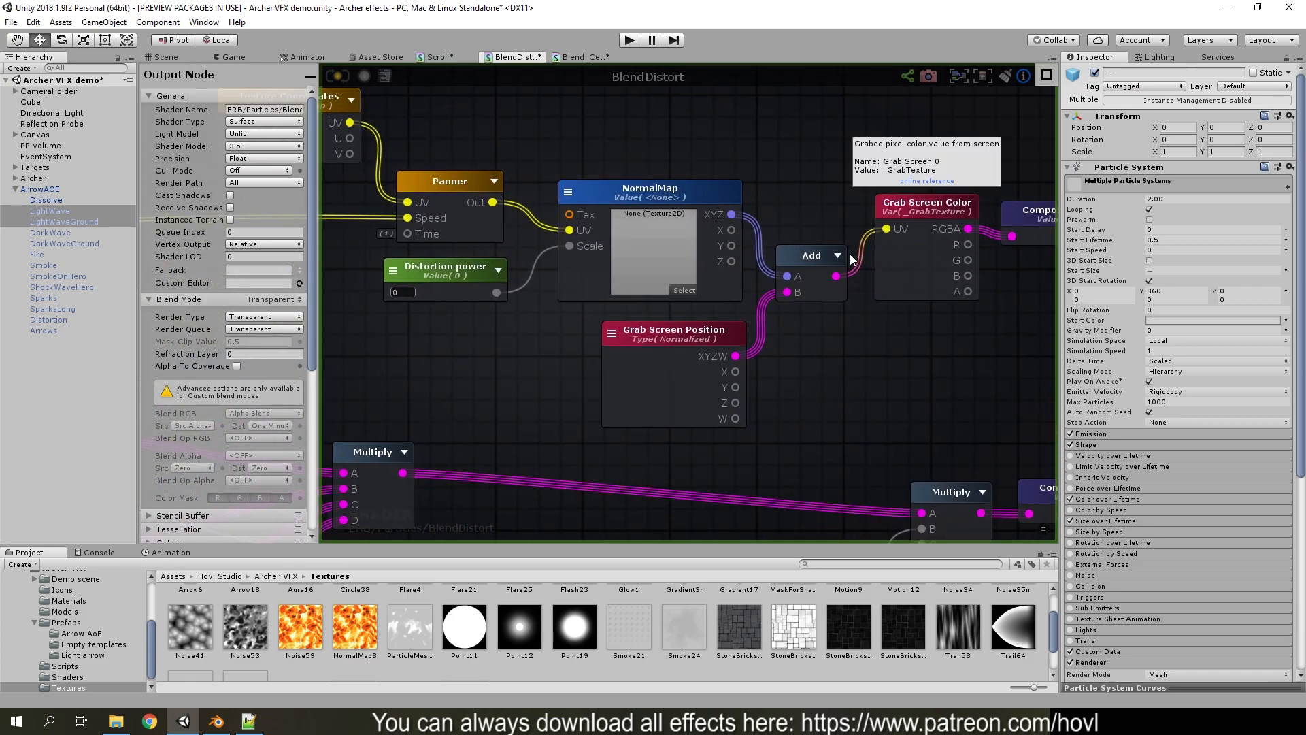
scroll(931, 371, "down", 8)
middle_click_drag(928, 383, 800, 344)
scroll(751, 317, "up", 1)
scroll(751, 316, "up", 3)
middle_click_drag(904, 320, 715, 277)
scroll(722, 306, "down", 1)
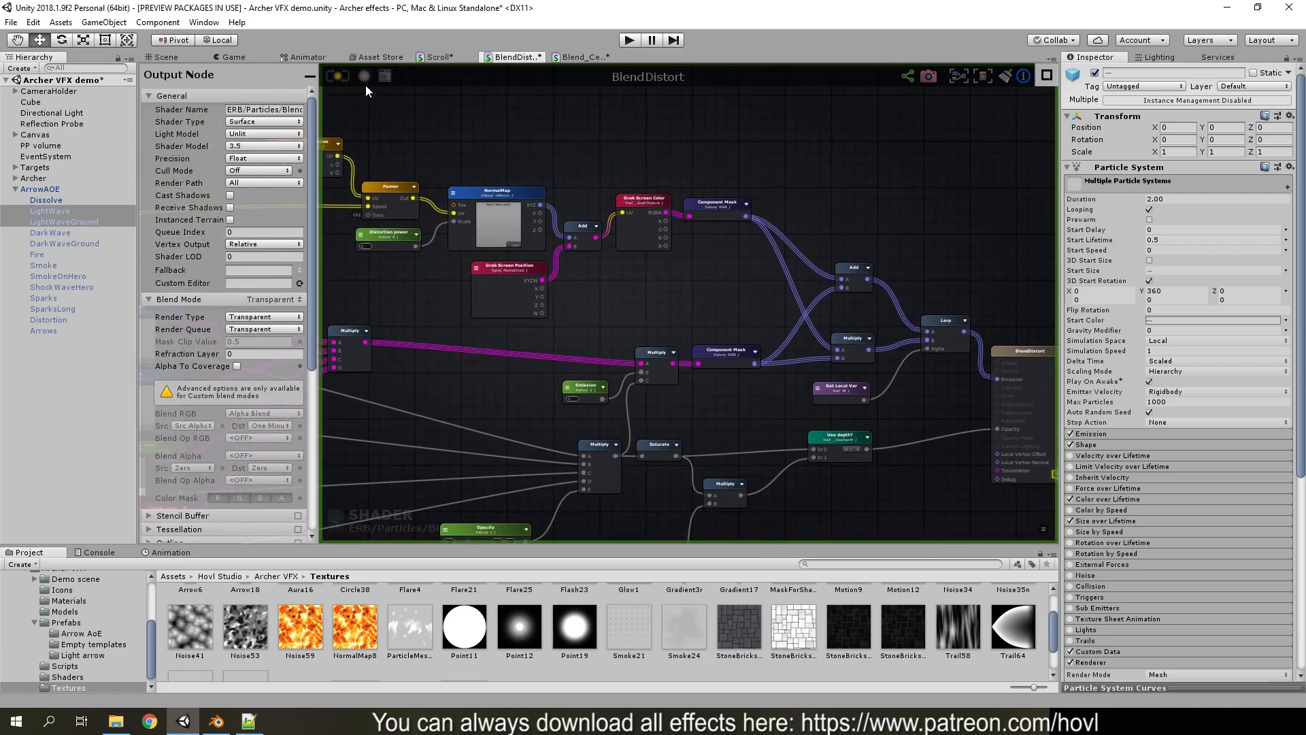
left_click(163, 57)
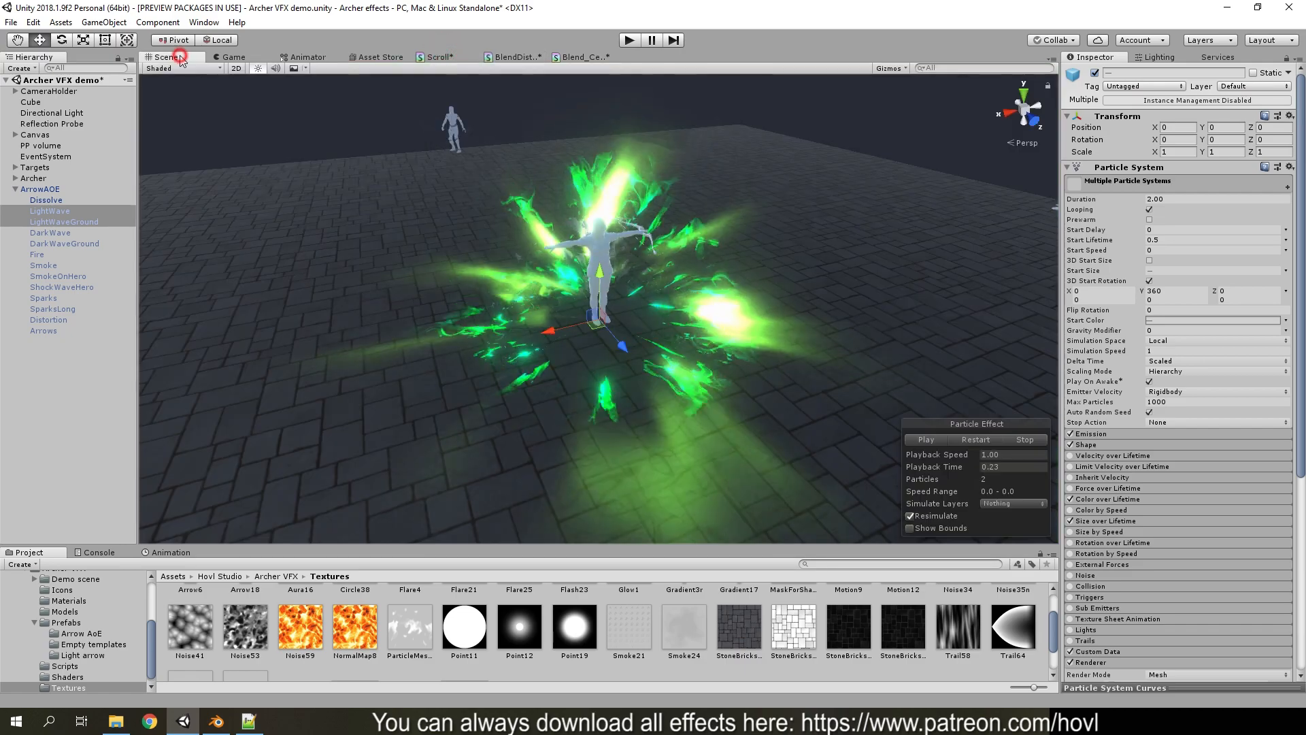
Reopen the BlendDistort graph and examine the MainTex, Noise, Color and Vertex Color nodes feeding Multiply
left_click(499, 57)
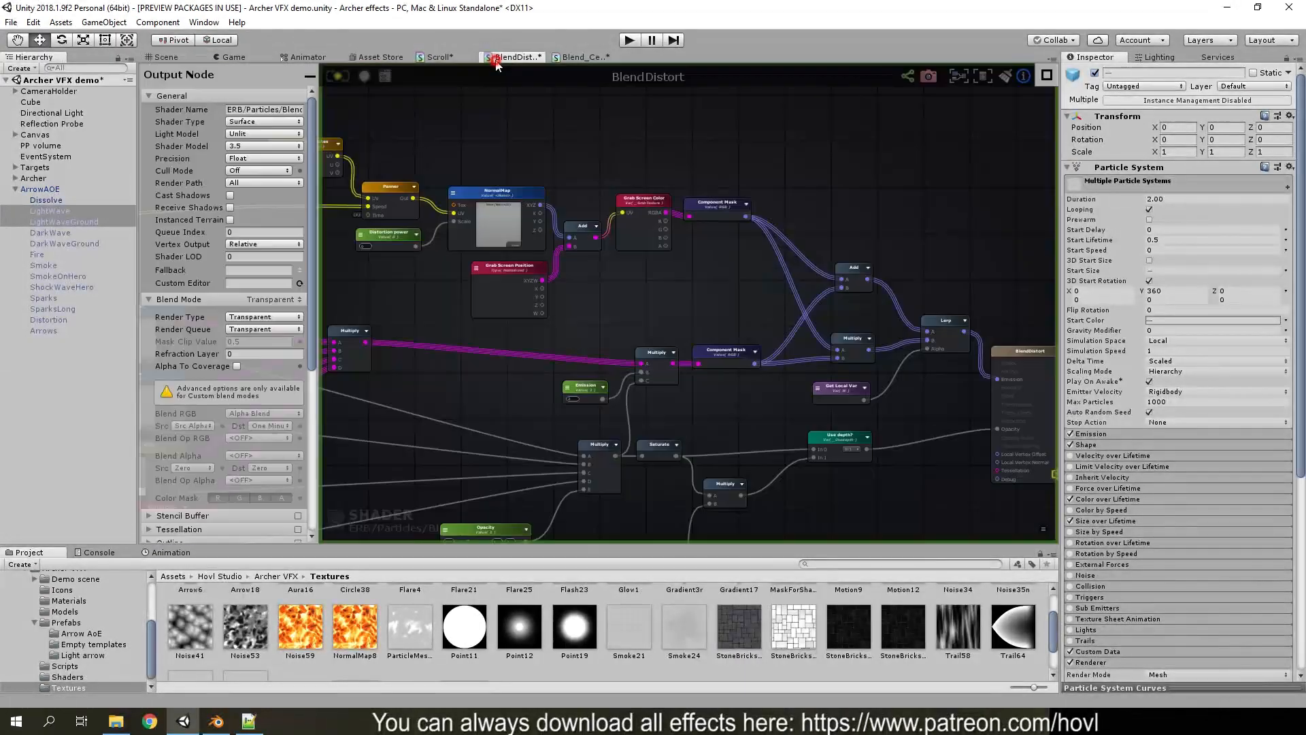
scroll(679, 263, "down", 3)
middle_click_drag(672, 305, 764, 254)
scroll(541, 331, "up", 3)
middle_click_drag(540, 330, 657, 284)
scroll(548, 207, "up", 2)
scroll(519, 210, "down", 2)
scroll(516, 193, "up", 3)
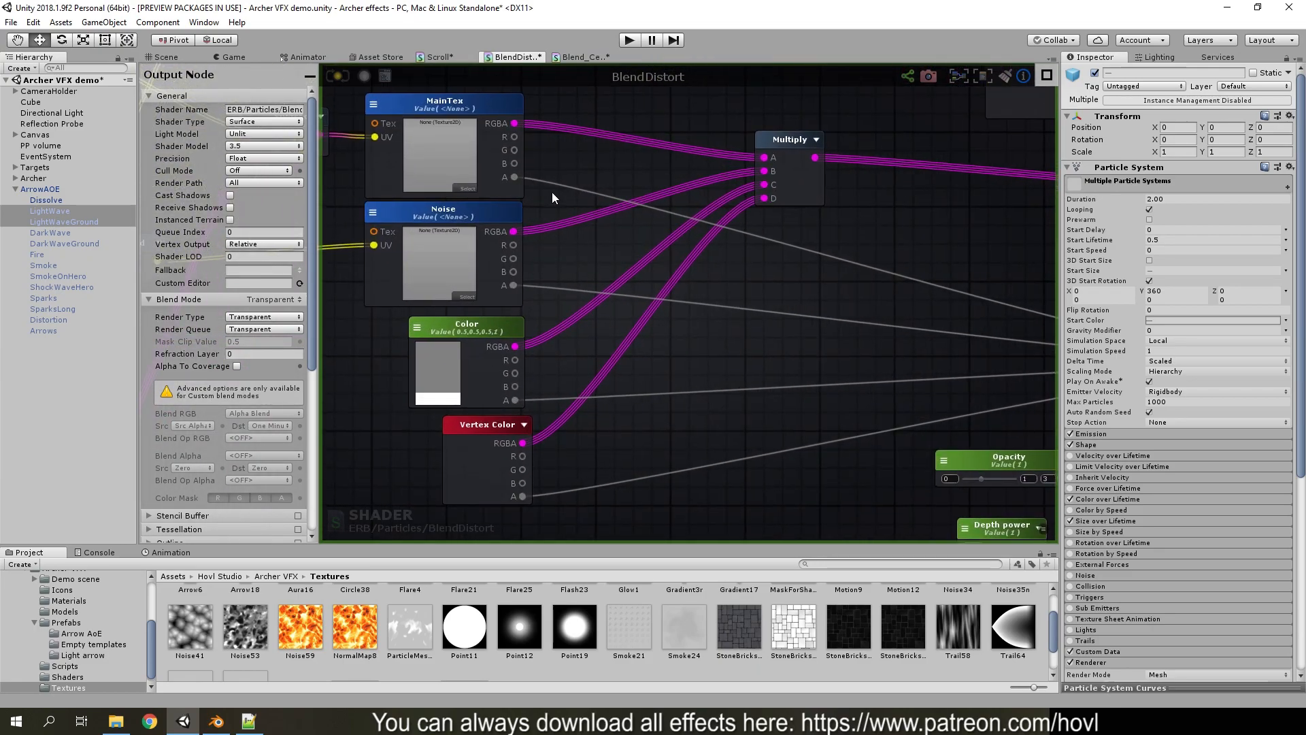
Examine the Opacity and Depth power branches of BlendDistort and switch to the Scroll graph for comparison
scroll(564, 271, "down", 2)
middle_click_drag(1016, 348, 704, 354)
scroll(597, 352, "down", 1)
middle_click_drag(465, 370, 626, 352)
scroll(612, 354, "down", 2)
scroll(807, 336, "up", 1)
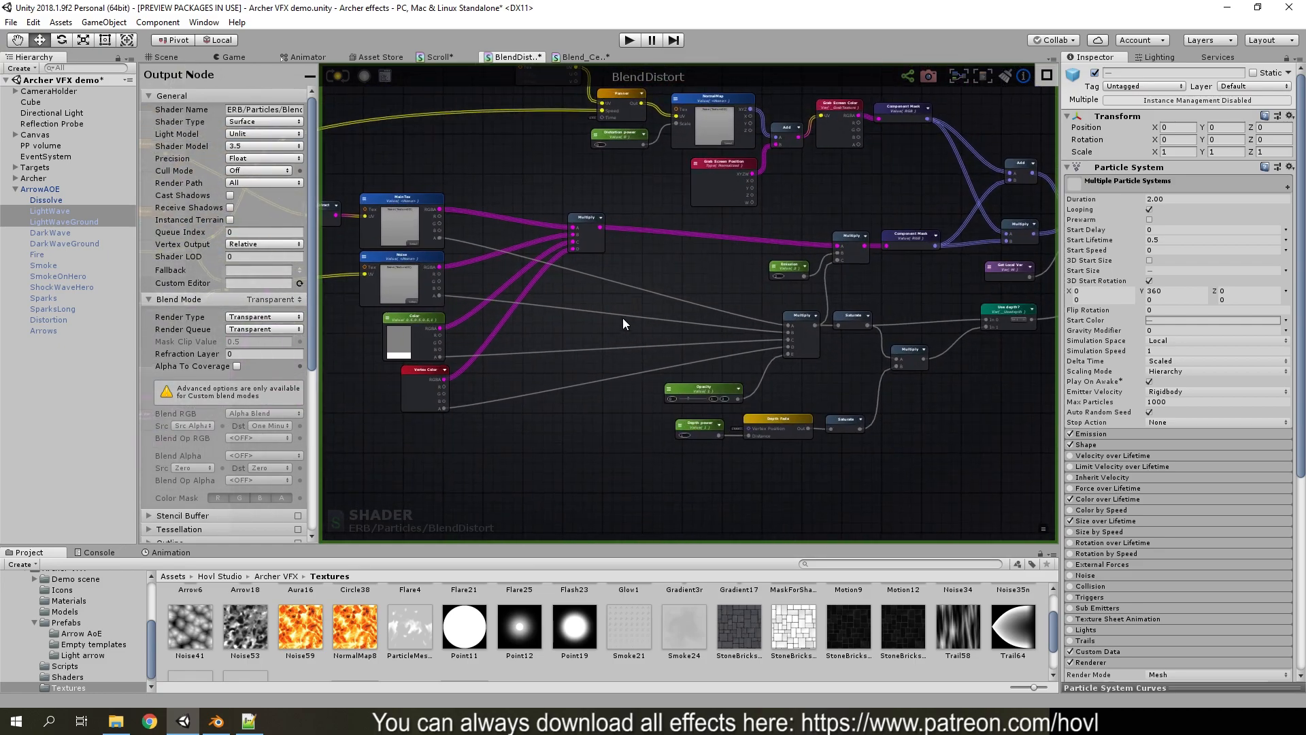
left_click(438, 57)
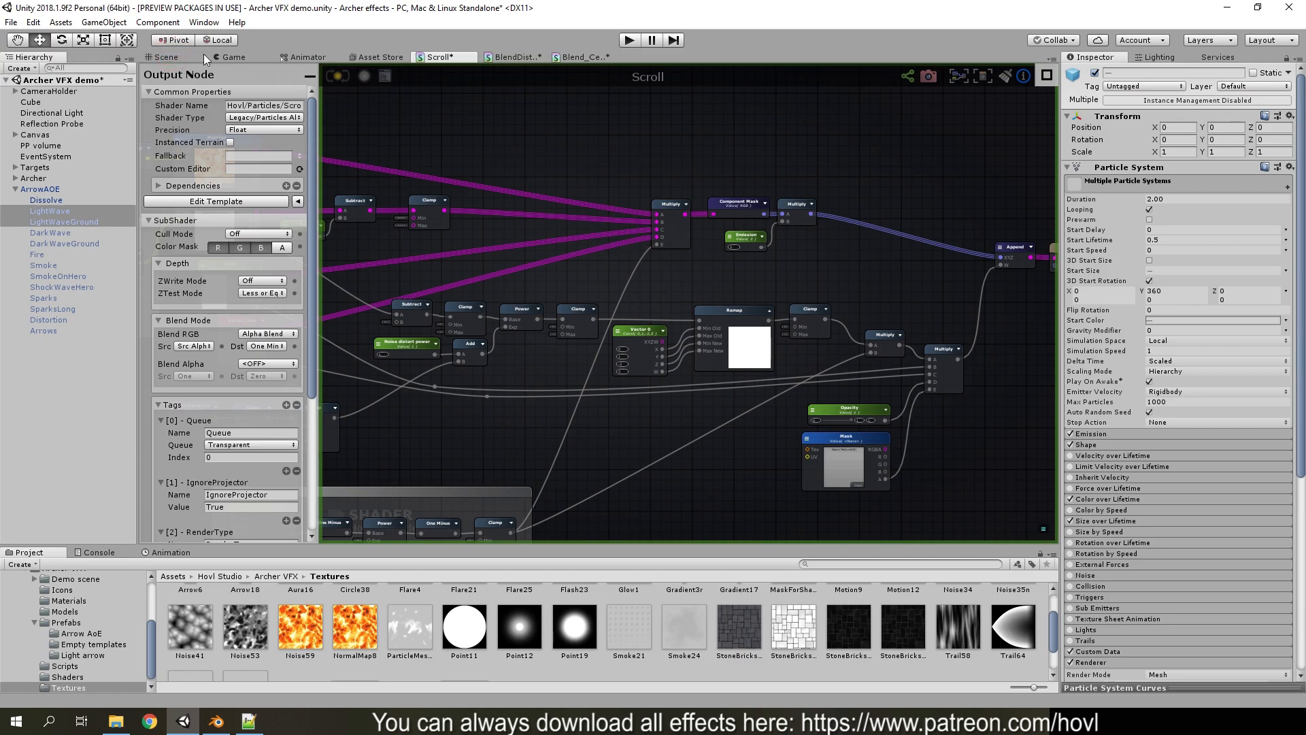
Return to the scene and scrub the light wave preview to a playback time of 0.24
left_click(166, 58)
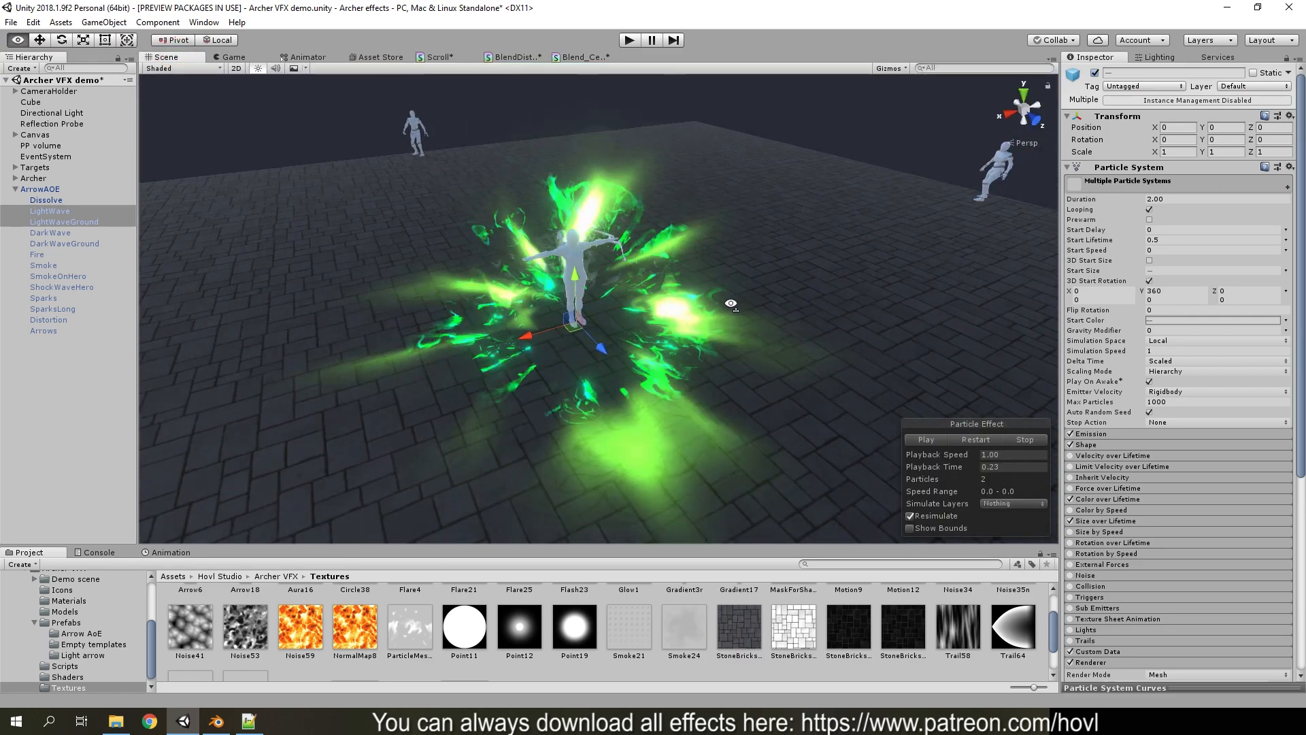
right_click_drag(733, 303, 725, 305)
left_click(927, 440)
mouse_move(947, 468)
left_mouse_down()
mouse_move(976, 474)
mouse_move(922, 478)
mouse_move(973, 474)
mouse_move(960, 472)
left_mouse_up()
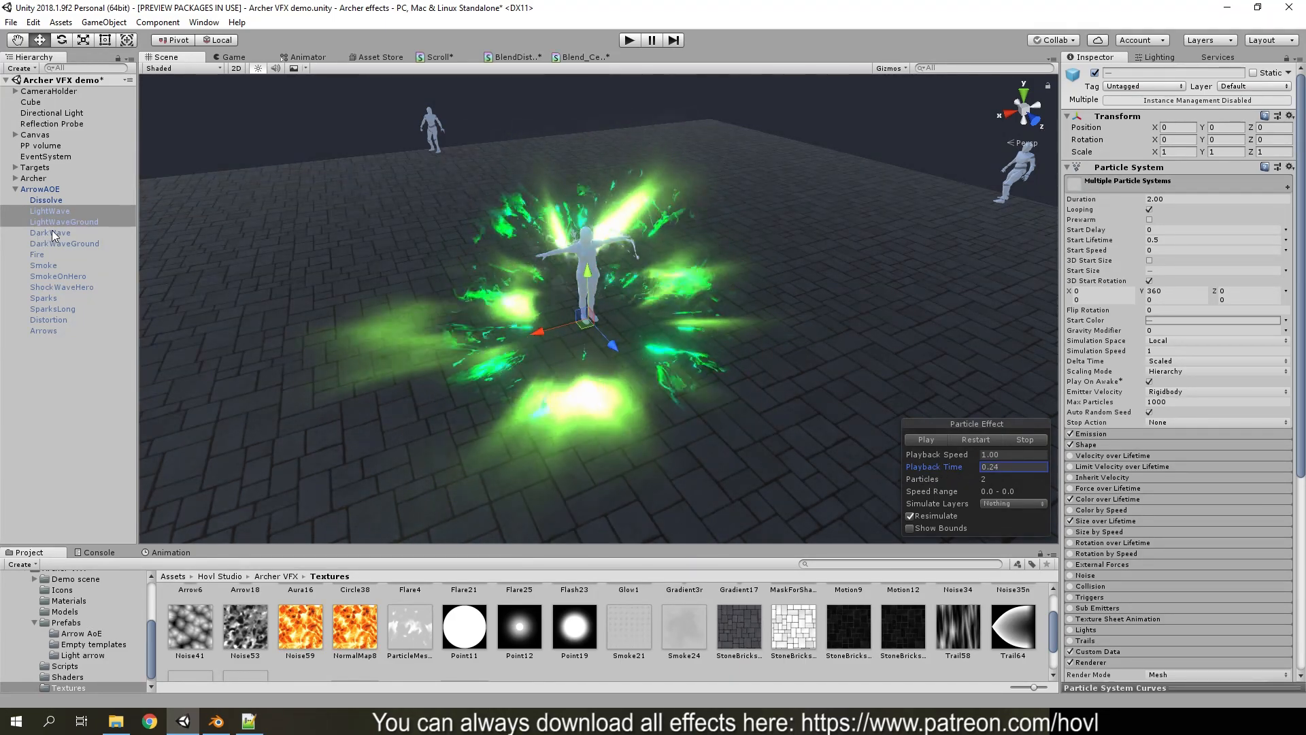
Activate DarkWave and DarkWaveGround together and preview them at a playback time of 0.25
left_click(51, 232)
left_click(69, 243, "ctrl")
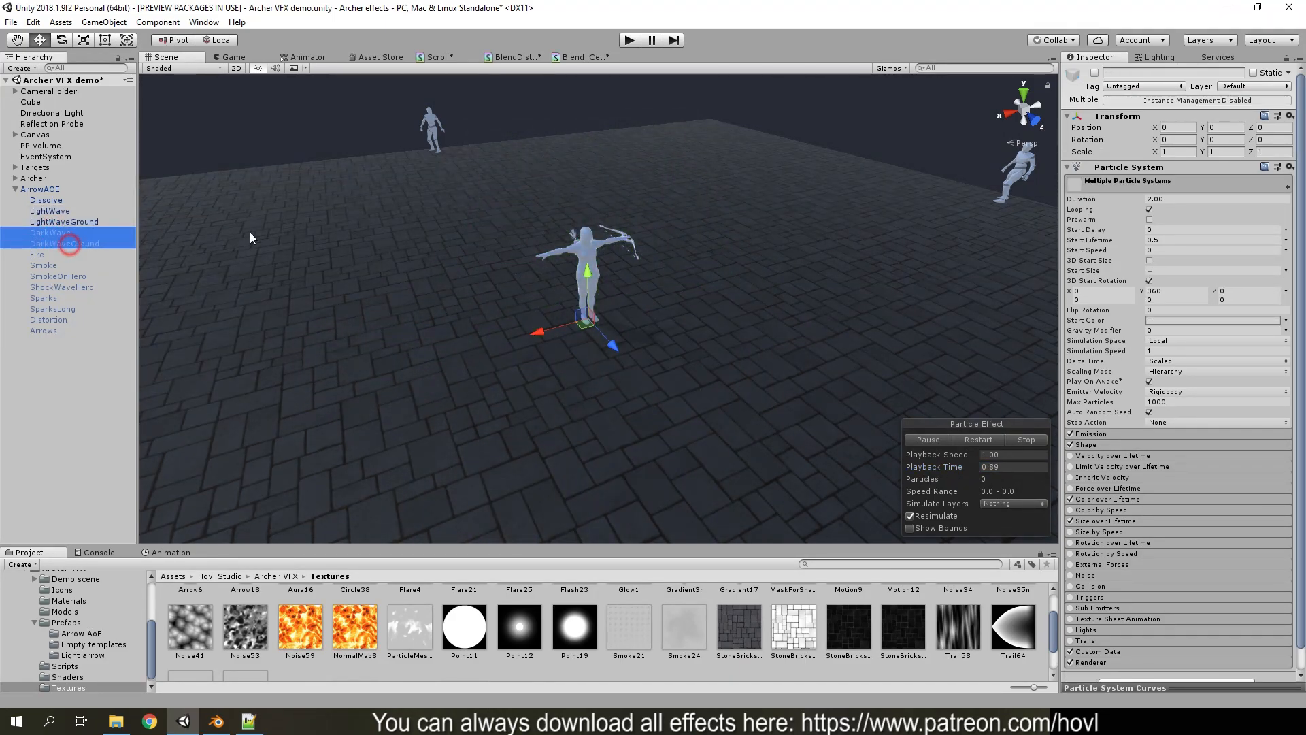
left_click(1094, 74)
left_click_drag(960, 469, 933, 473)
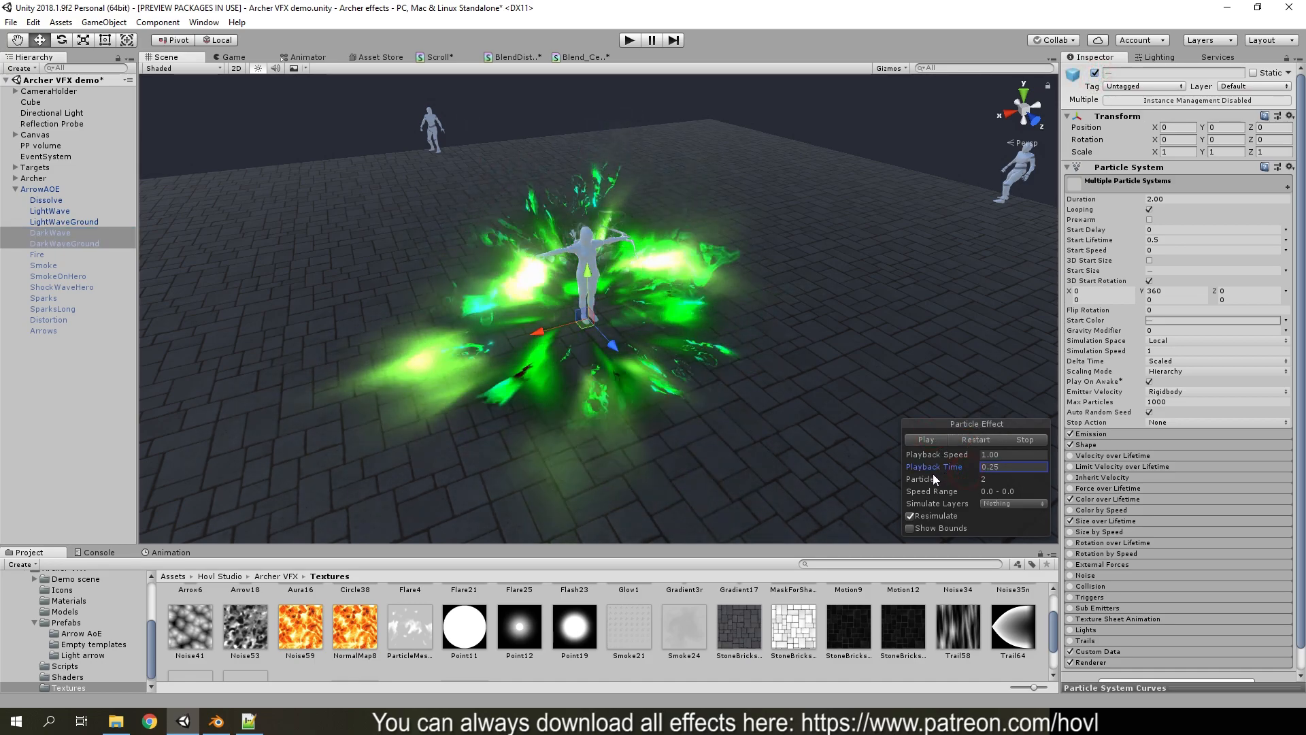
Select DarkWaveGround on its own and replay the combined wave effect
left_click(64, 222)
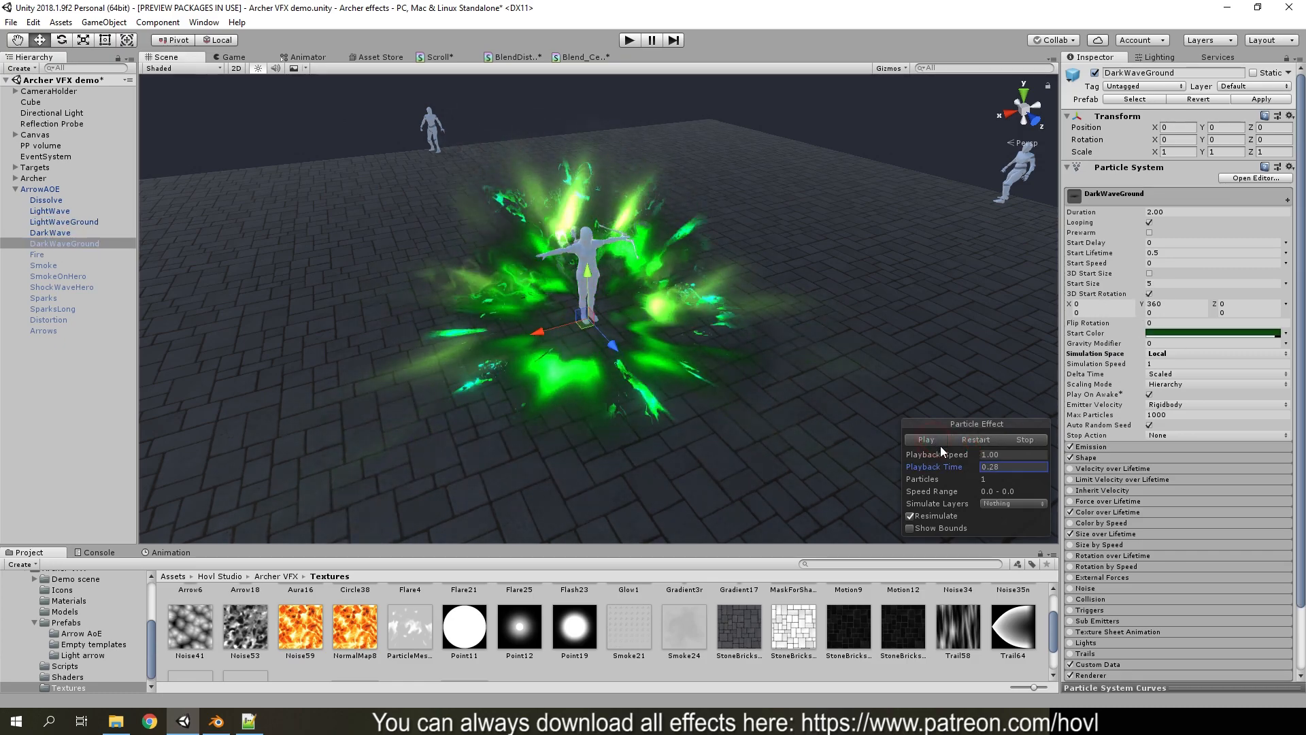
left_click(980, 440)
left_click(955, 440)
Activate the Fire particle system, play it and move it away from the archer to X 6.48
left_click(37, 254)
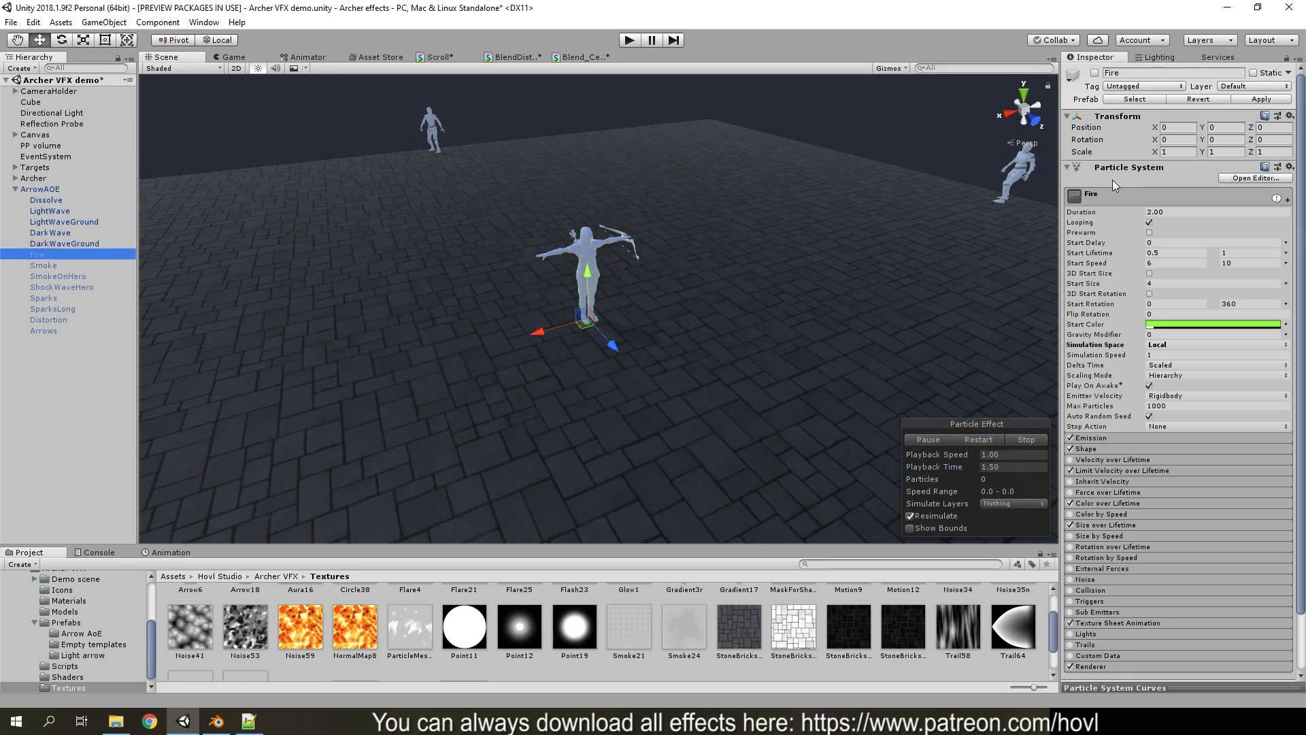
left_click(1096, 72)
left_click(967, 439)
right_click_drag(786, 340, 729, 302)
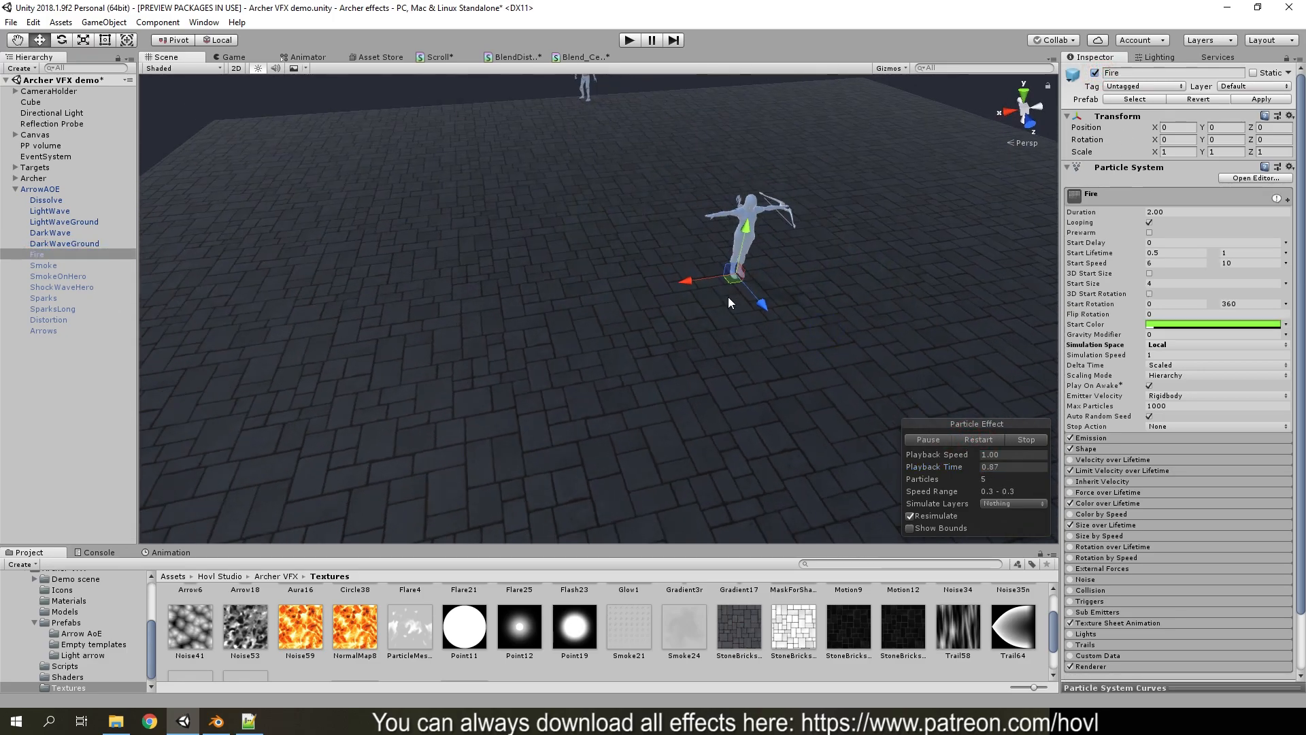
Examine Fire's Emission burst and cone Shape settings while replaying the effect, and collapse both modules
left_click(1097, 438)
left_click(1128, 526)
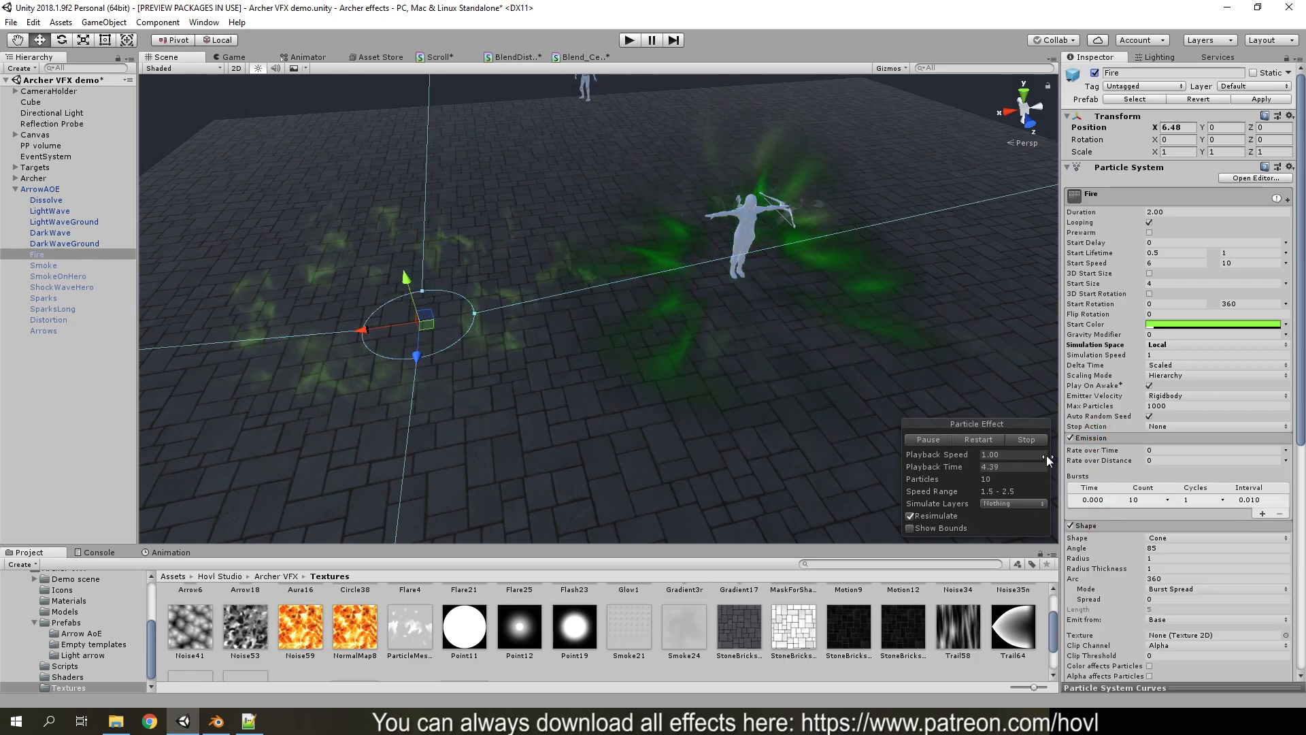
right_click_drag(455, 292, 562, 317)
key("a")
left_click(977, 439)
left_click(975, 438)
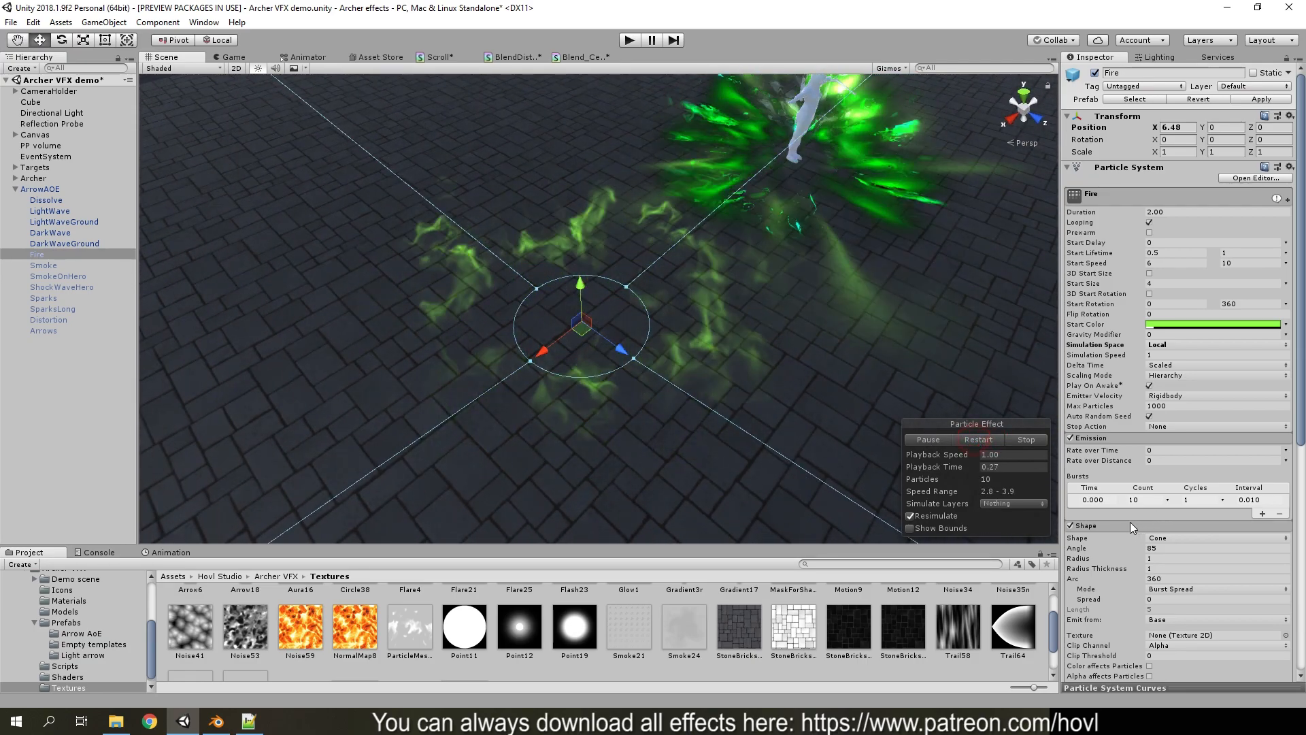
left_click(1122, 522)
left_click(1108, 438)
View Fire's Size over Lifetime curve in the curve editor, and collapse the editor and the module
key("d")
right_click_drag(681, 340, 544, 381)
scroll(1190, 473, "down", 3)
left_click(1100, 460)
left_click(1188, 483)
left_click(1112, 686)
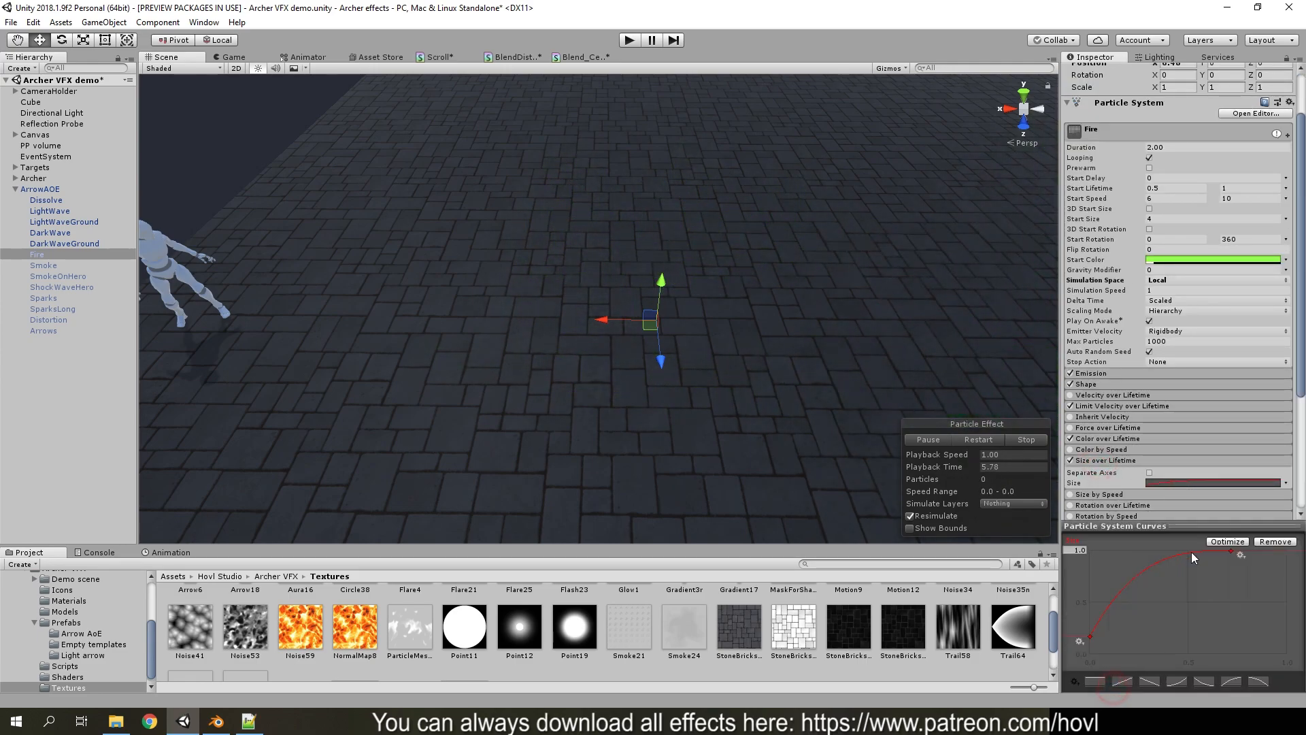
left_click(1147, 528)
left_click(1132, 463)
Show Fire's Texture Sheet Animation settings and locate the Smoke21bcg material's MainTex texture in the project
left_click(1088, 559)
scroll(1124, 530, "down", 2)
scroll(1123, 528, "down", 2)
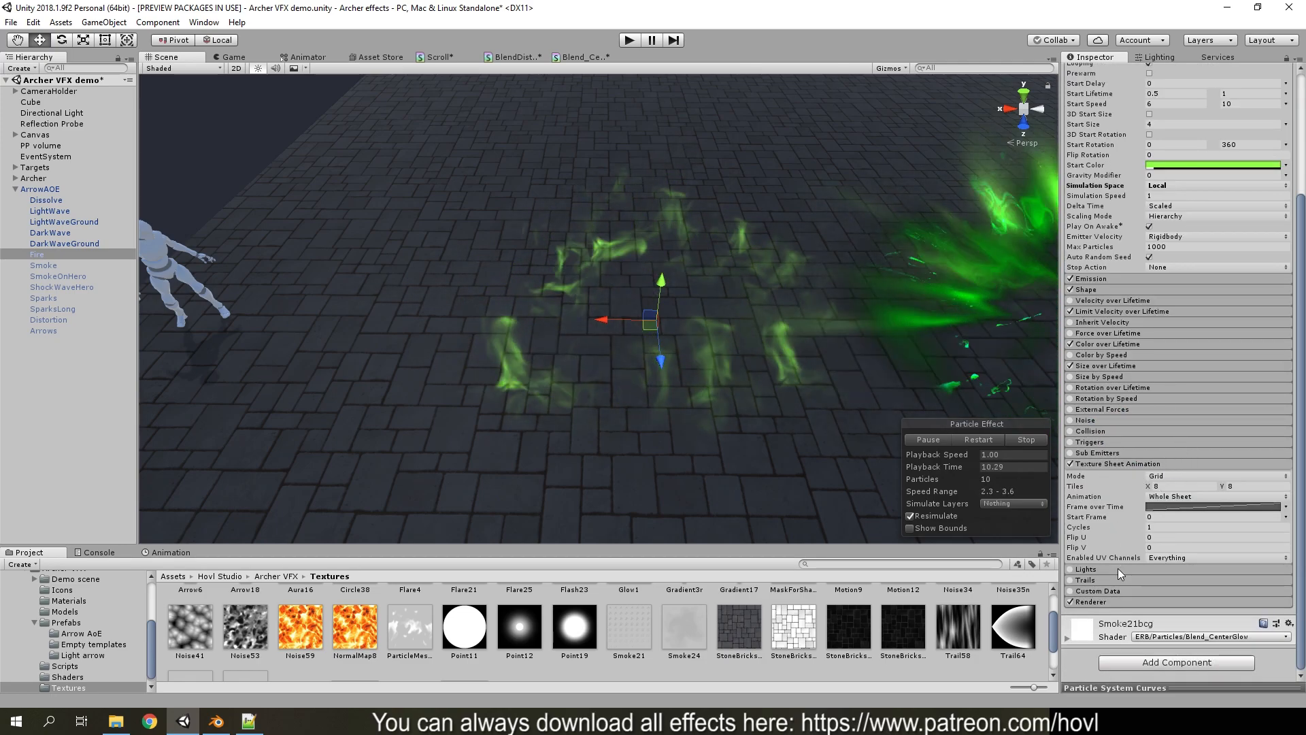
scroll(1250, 486, "down", 4)
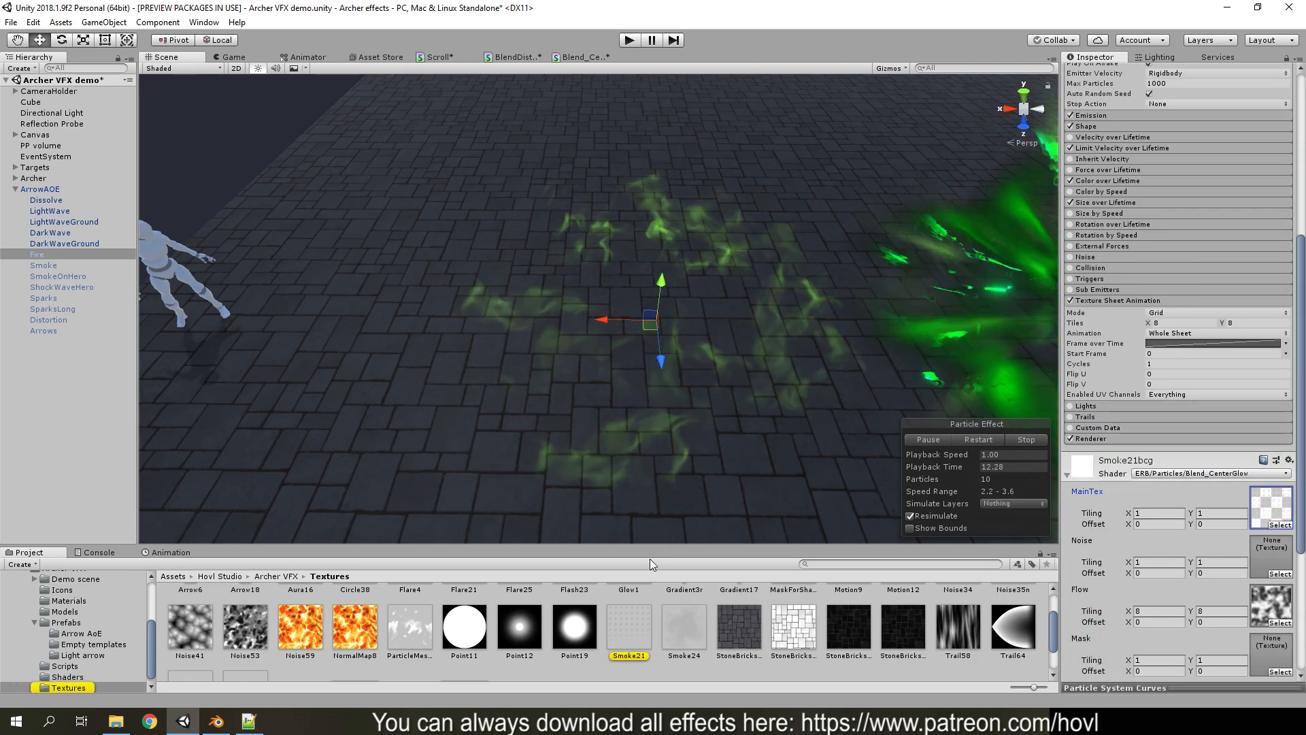
Open the Smoke21 texture to examine its frames, close the viewer and return to Fire's Texture Sheet Animation settings
double_click(634, 627)
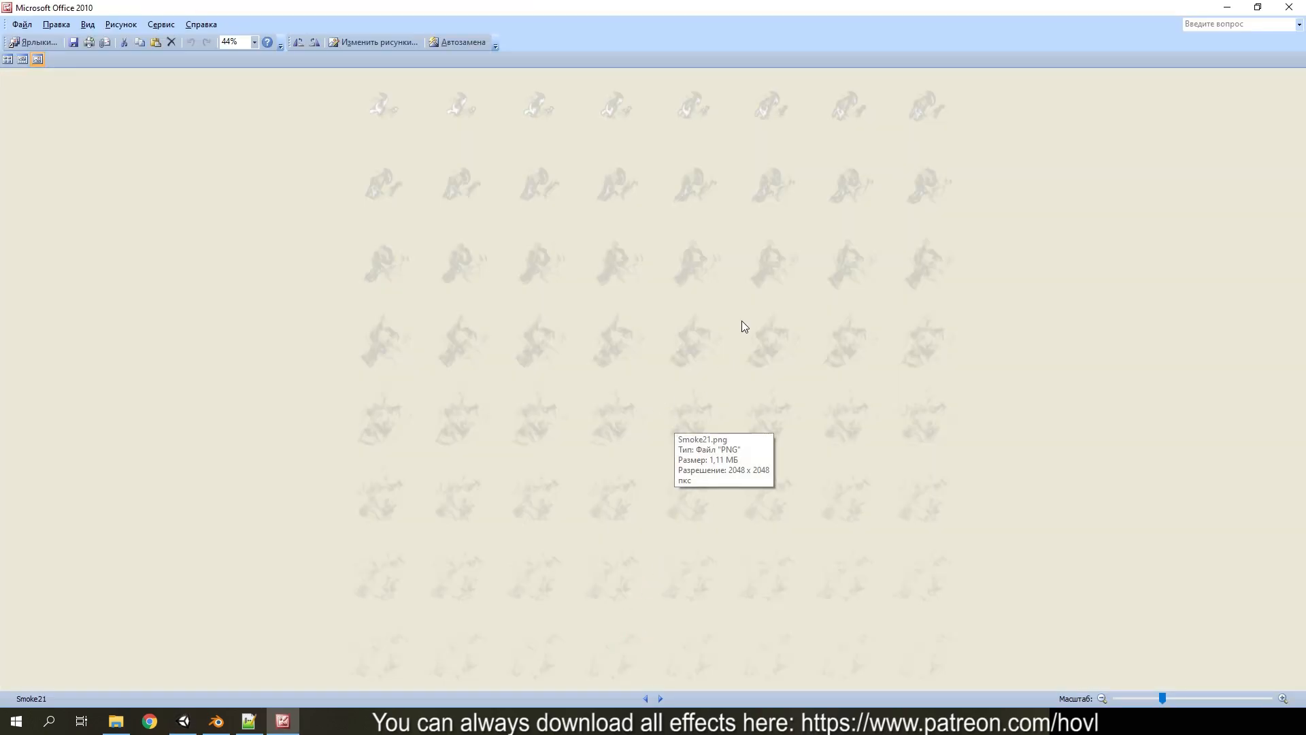
left_click(1296, 6)
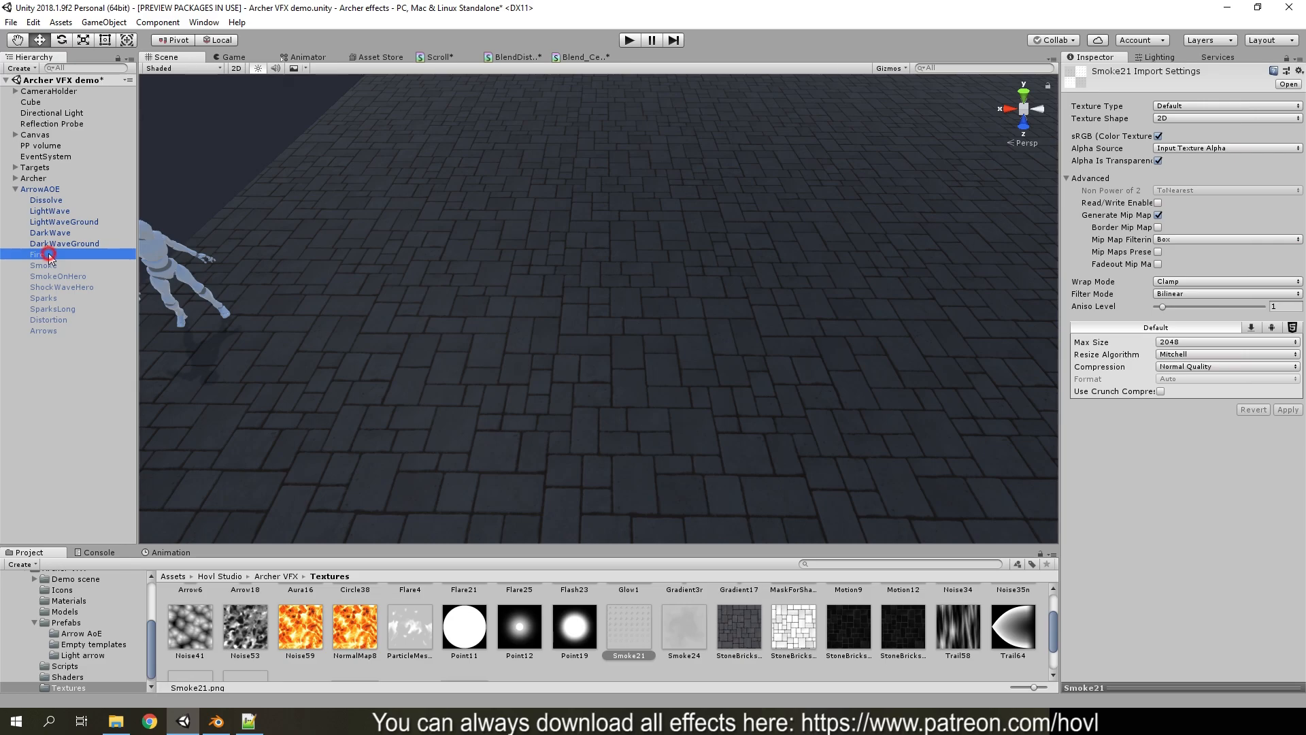
scroll(1187, 435, "down", 8)
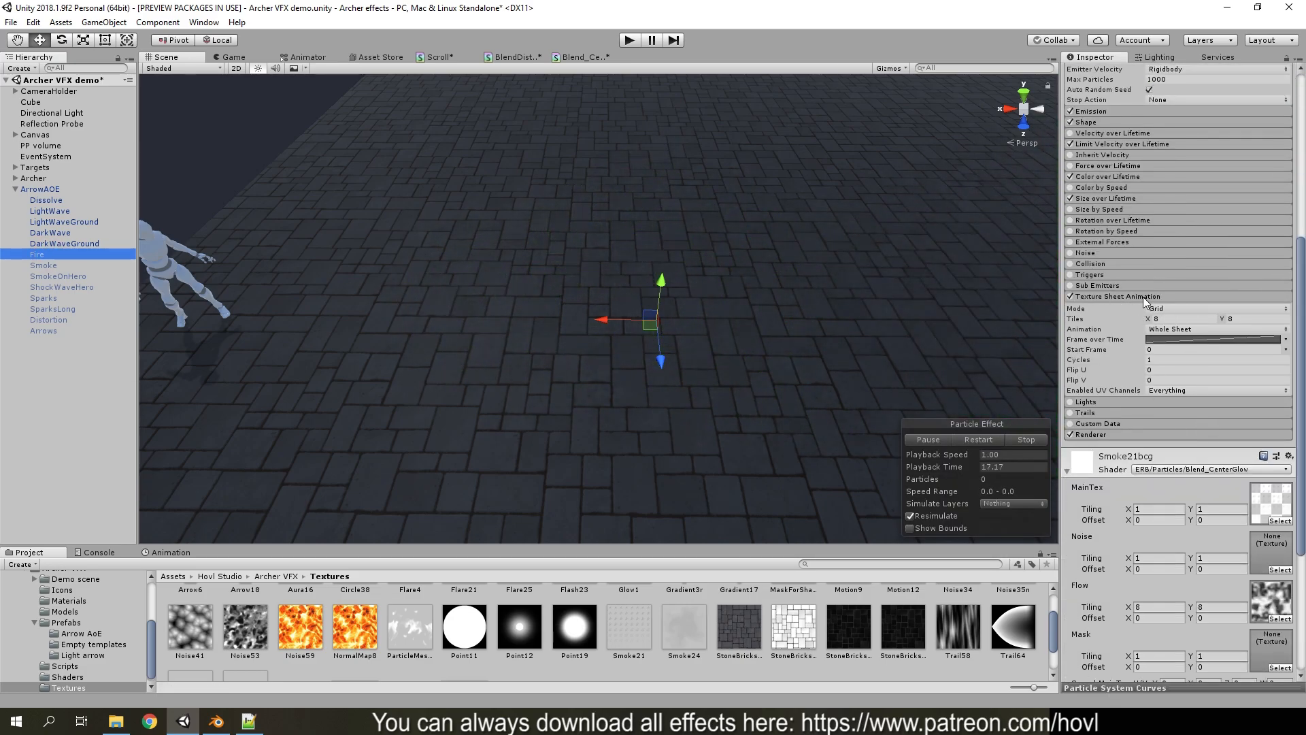
Replay and pause Fire, examine the Smoke21bcg material's Flow and Distortion Speed settings, and locate its MainTex texture in the project
scroll(1233, 419, "down", 3)
left_click(992, 442)
left_click(932, 442)
right_click_drag(813, 400, 837, 376)
right_click_drag(614, 335, 684, 315)
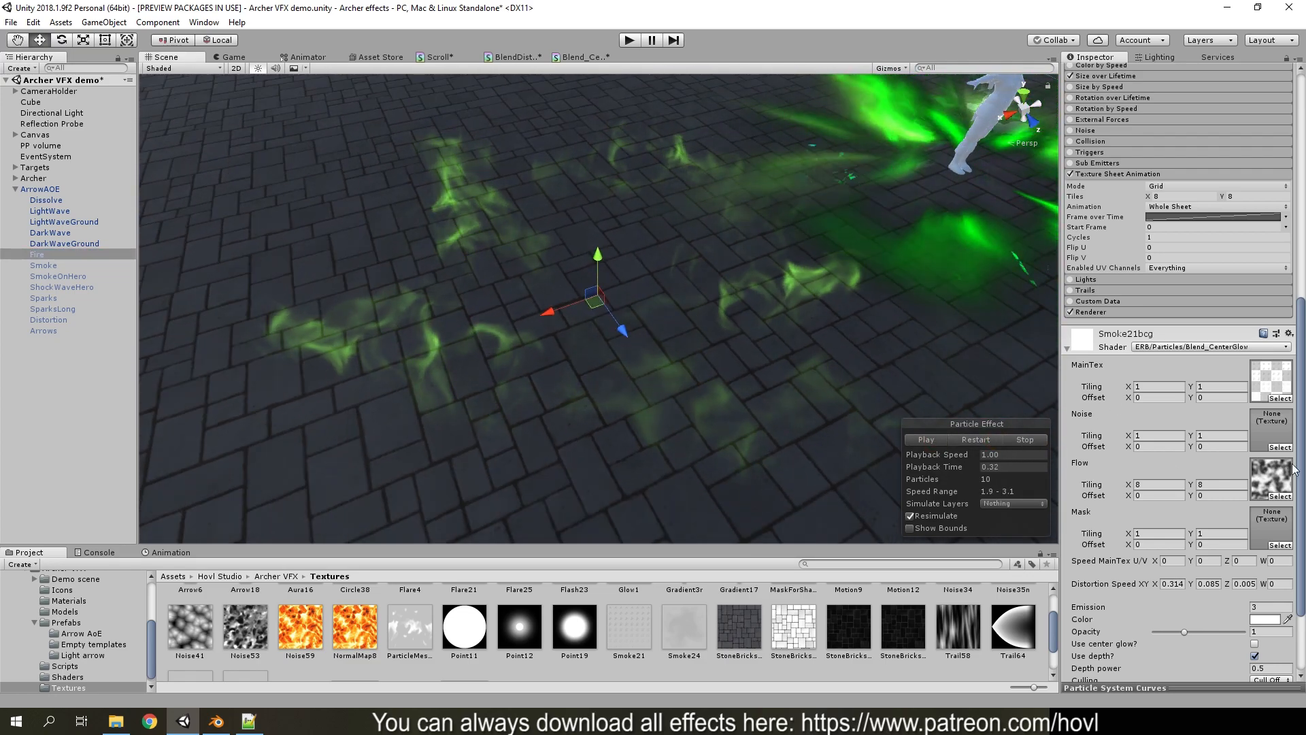
scroll(1244, 469, "down", 3)
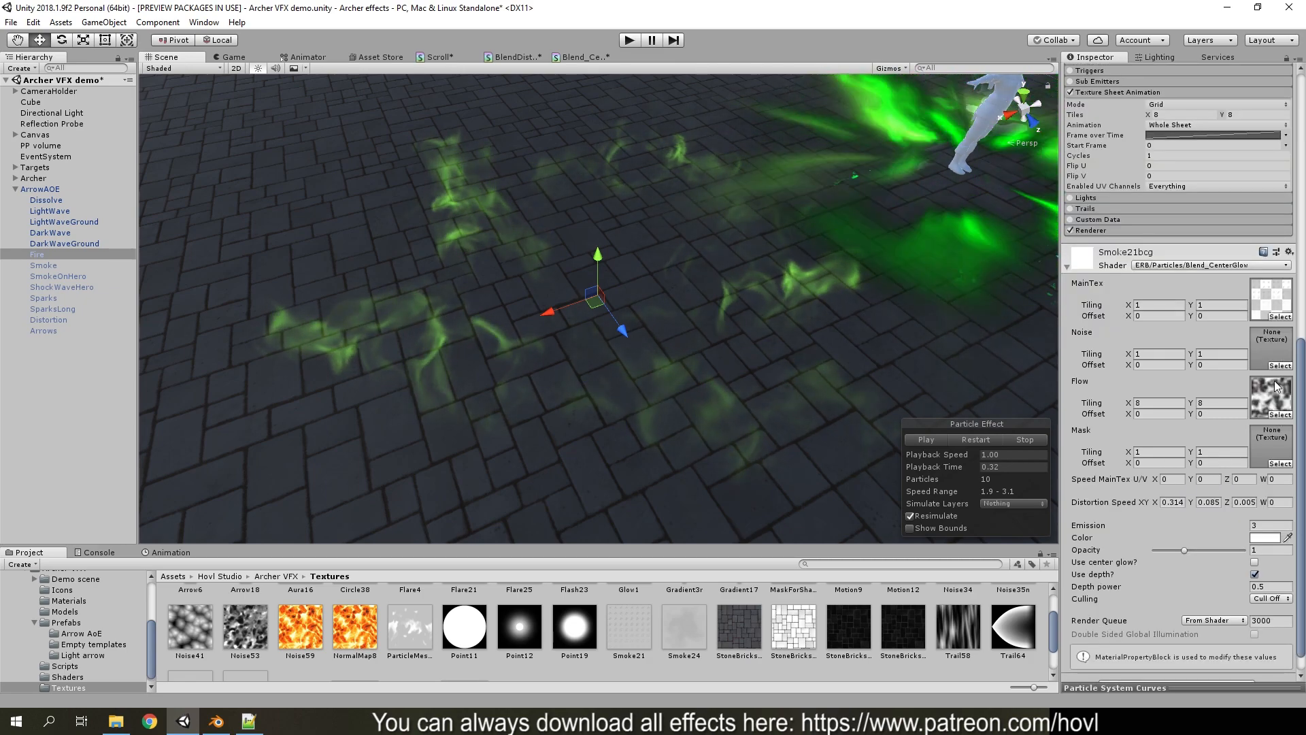
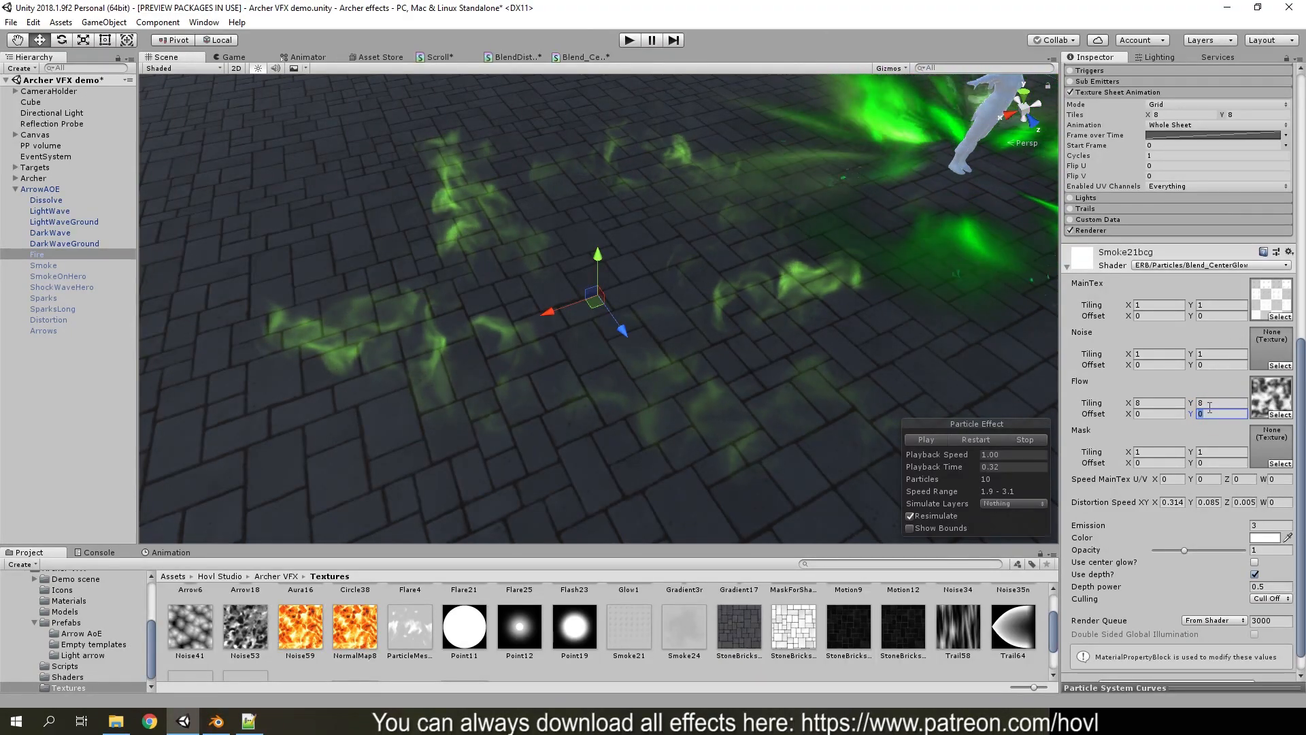
left_click(1266, 306)
right_click_drag(644, 402, 632, 402)
key("s")
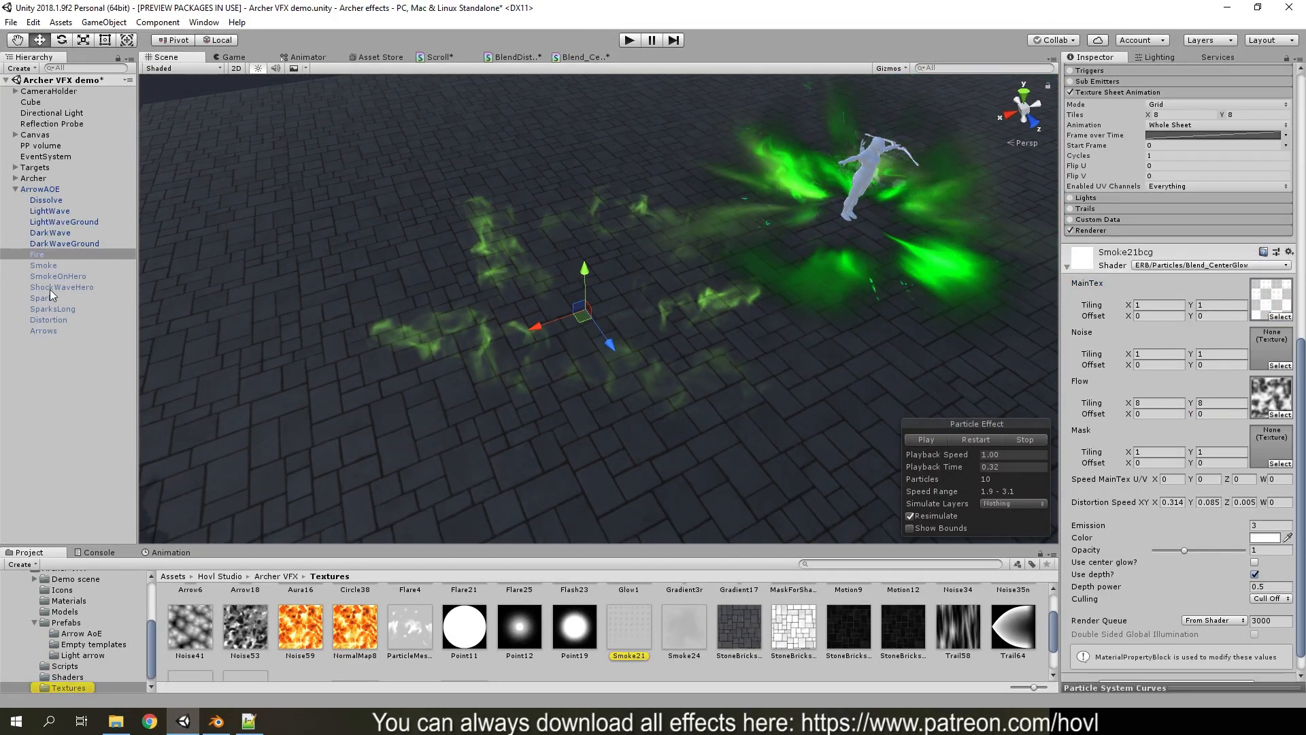
Reset Fire's X position to 0
left_click(55, 266)
left_click(95, 255)
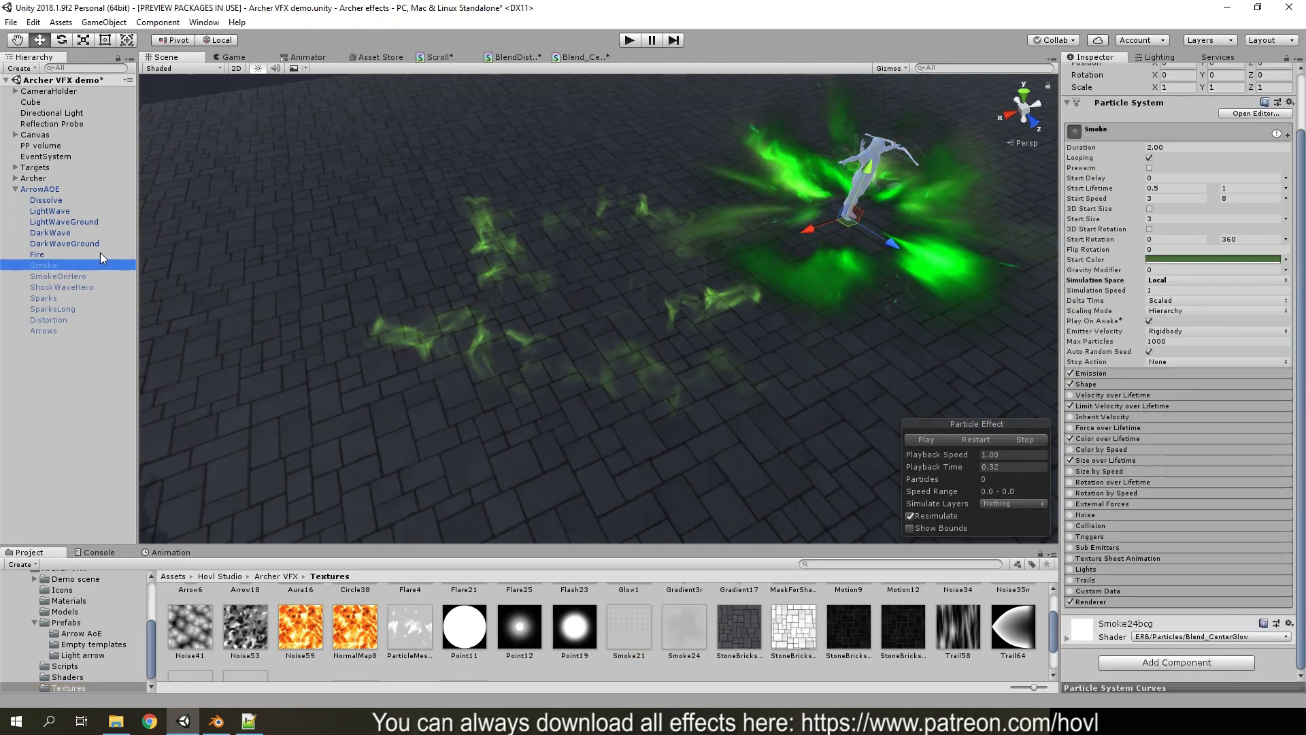
scroll(1140, 107, "up", 3)
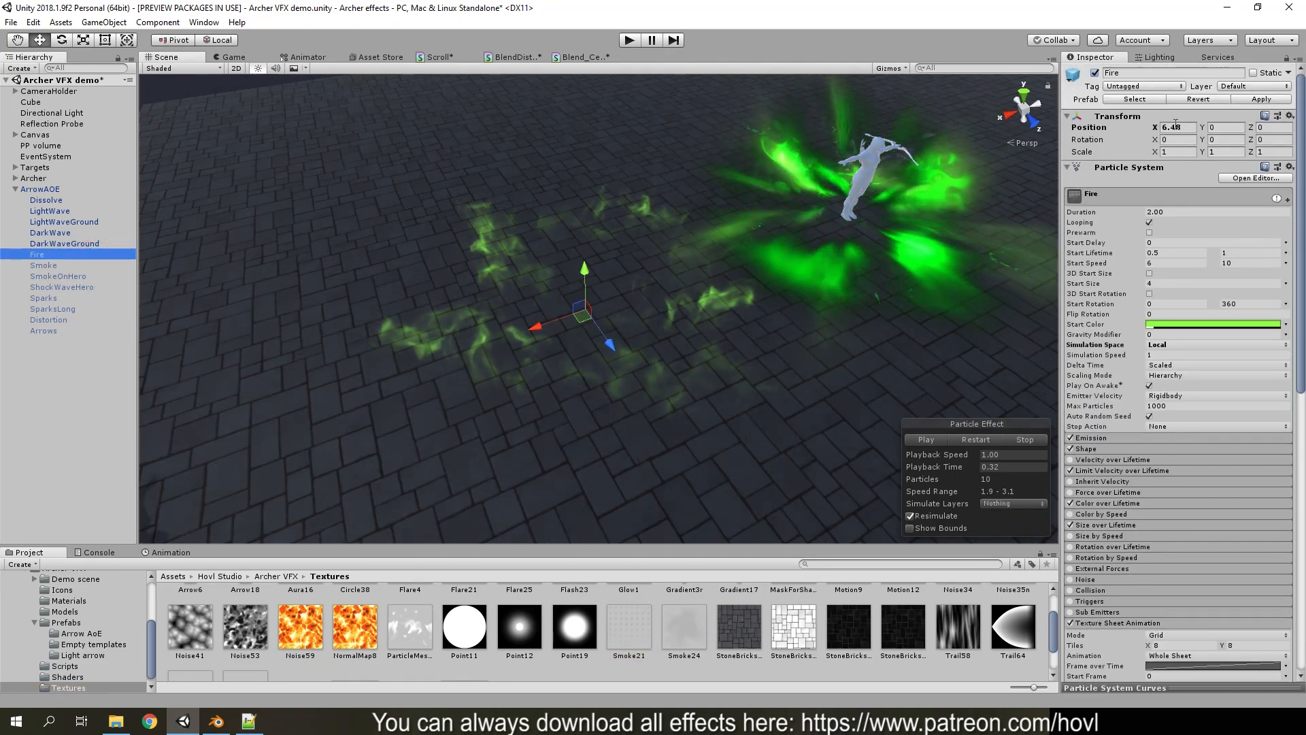
left_click(1175, 127)
type("0")
Enable the Smoke particle system and offset it from the archer to X 8.33
left_click(64, 263)
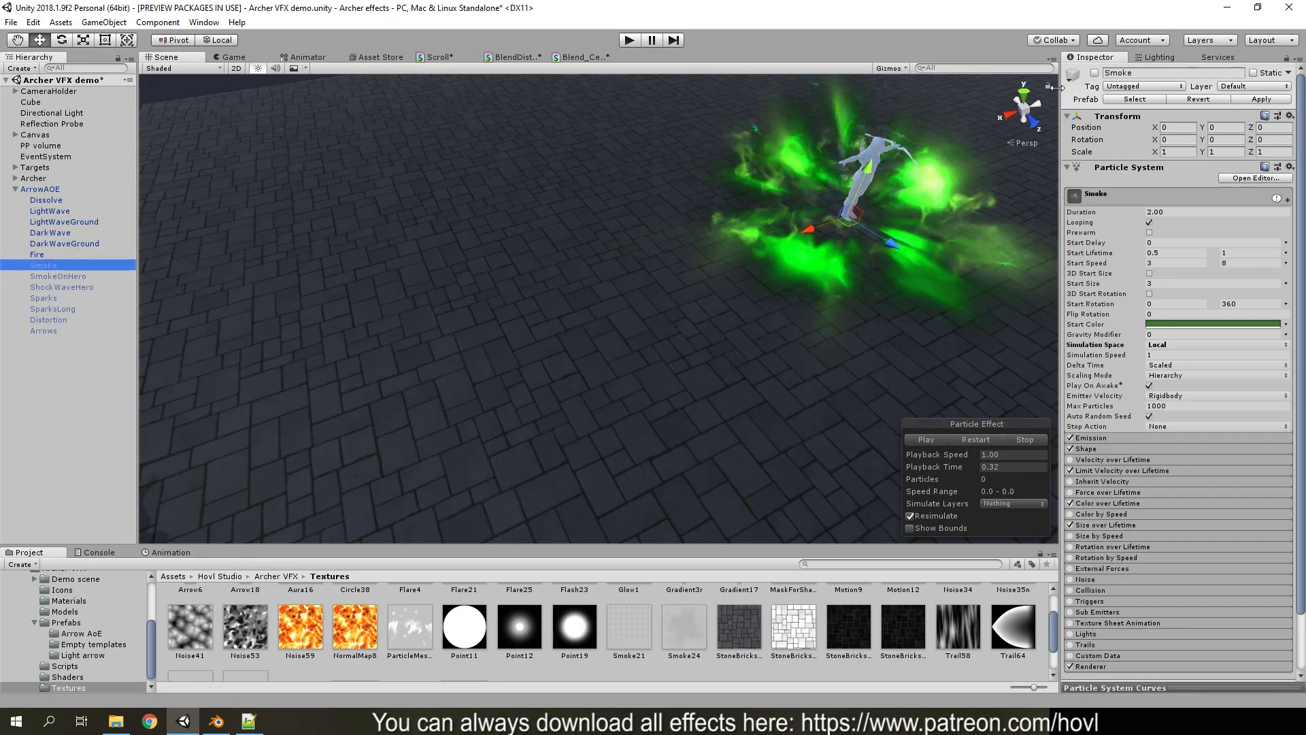
left_click(1094, 73)
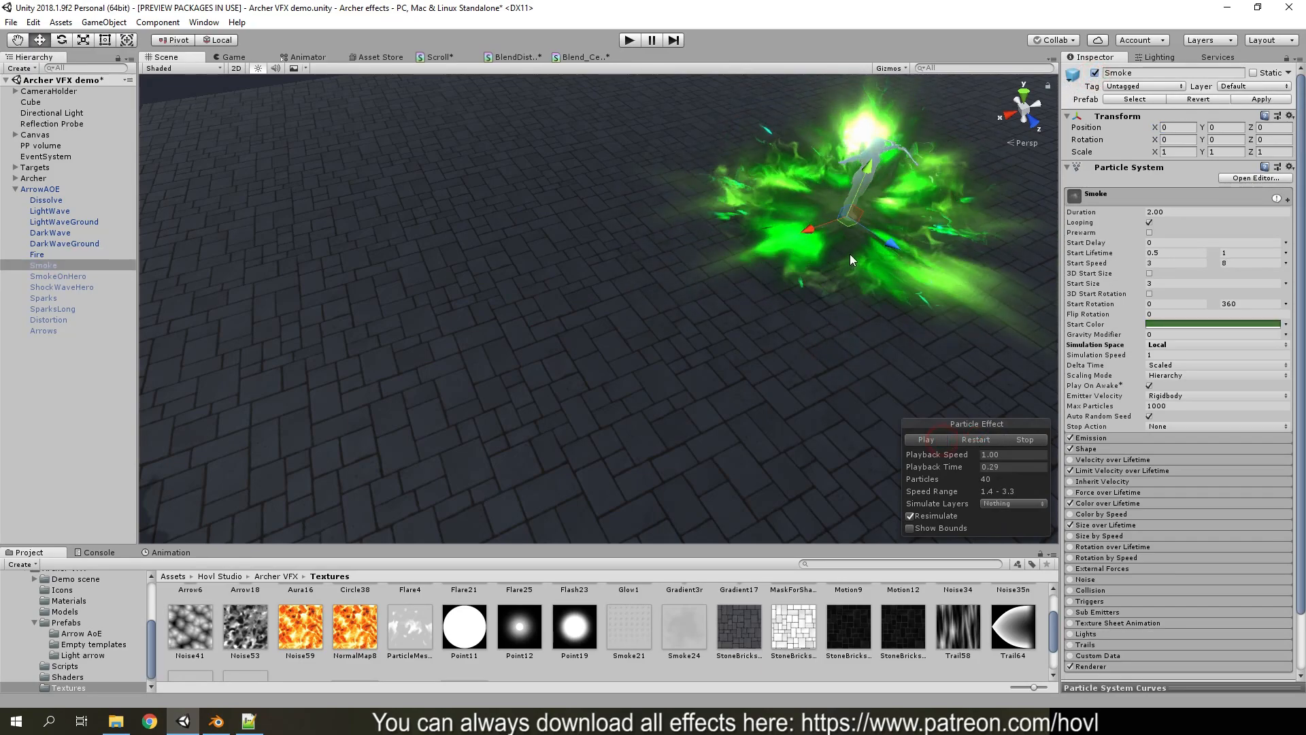
left_click(821, 228)
left_click_drag(701, 286, 482, 356)
Replay and pause the effect to show Smoke on its own, and return Smoke's X position to 0
left_click(964, 440)
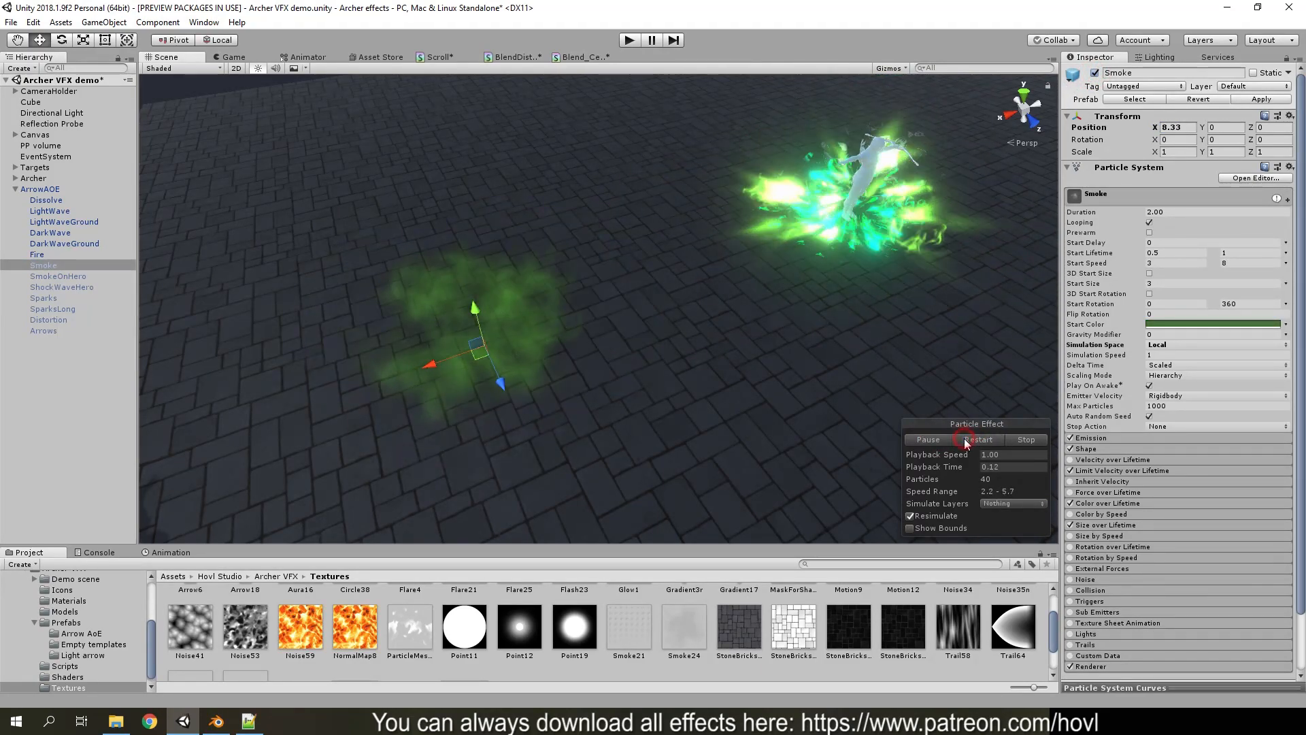
left_click(964, 440)
left_click(964, 439)
left_click(972, 440)
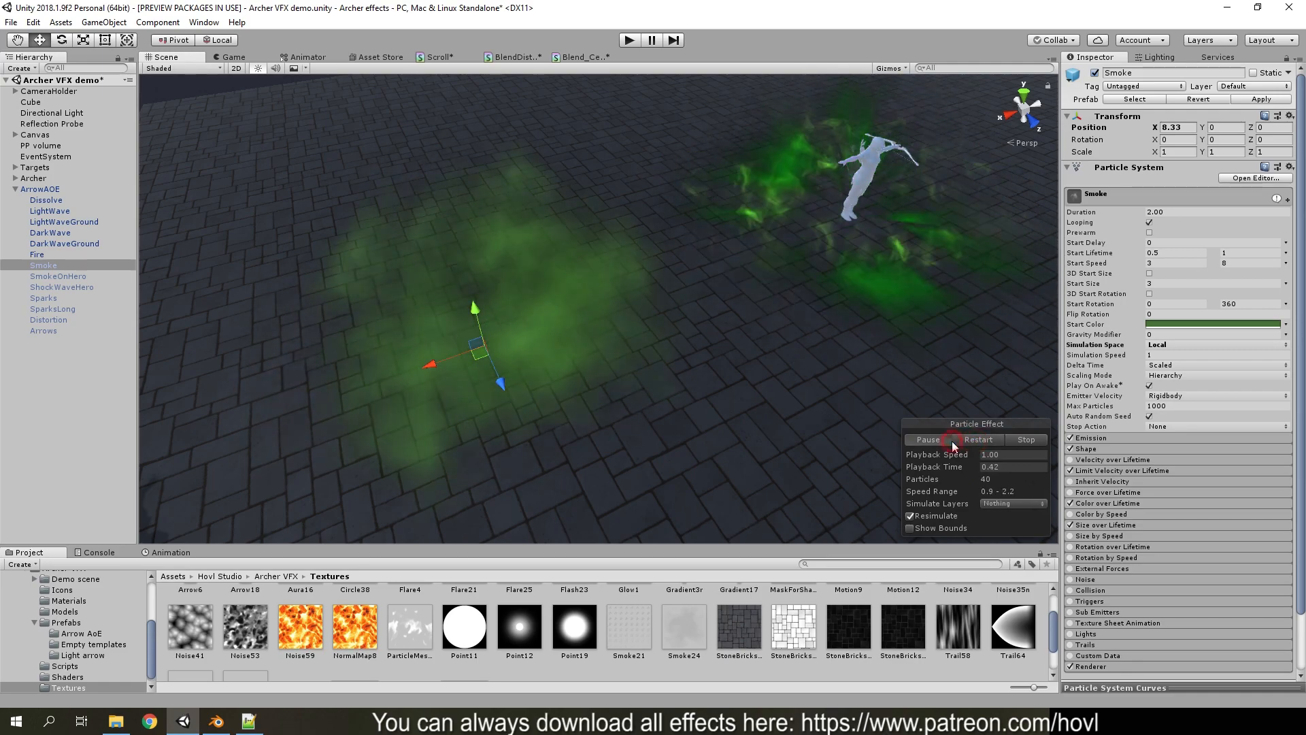
left_click(948, 441)
left_click(961, 440)
left_click(934, 438)
left_click(1175, 128)
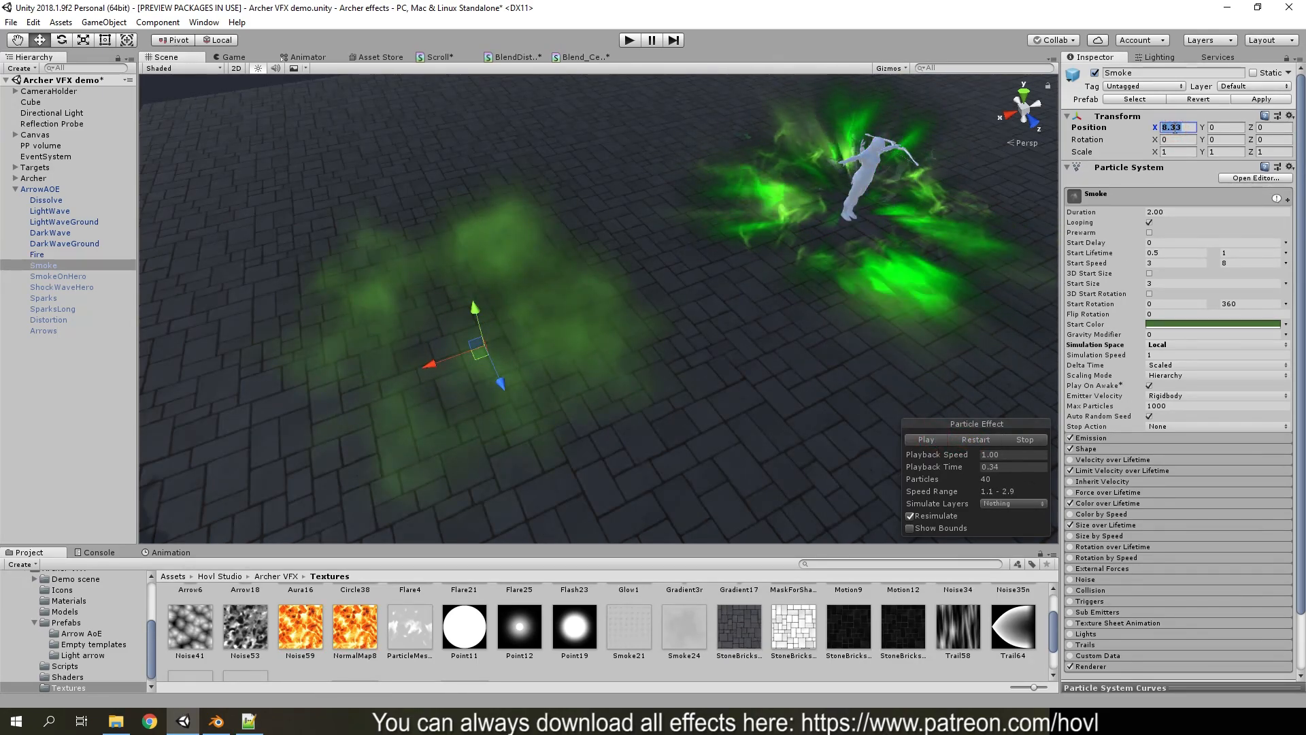
type("0")
Open the Smoke24 texture to view it and close the image viewer
scroll(544, 654, "up", 1)
scroll(727, 646, "down", 1)
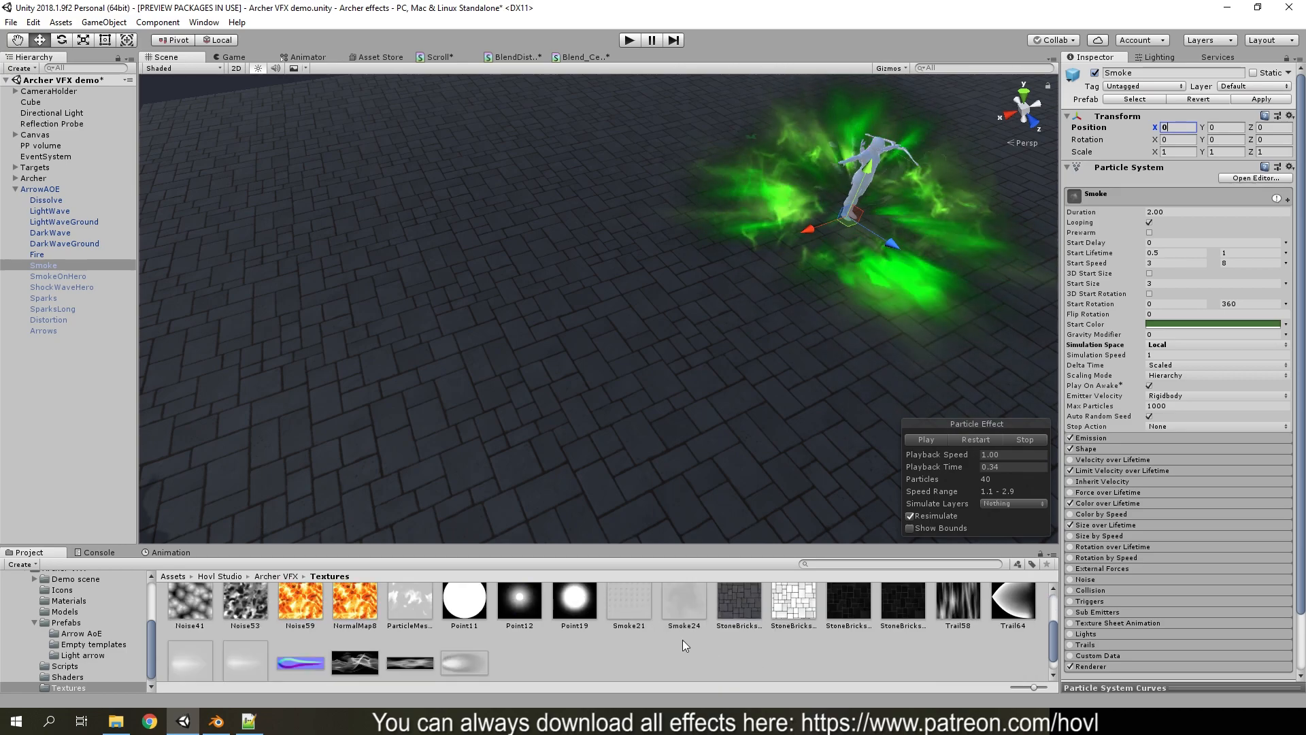
double_click(683, 642)
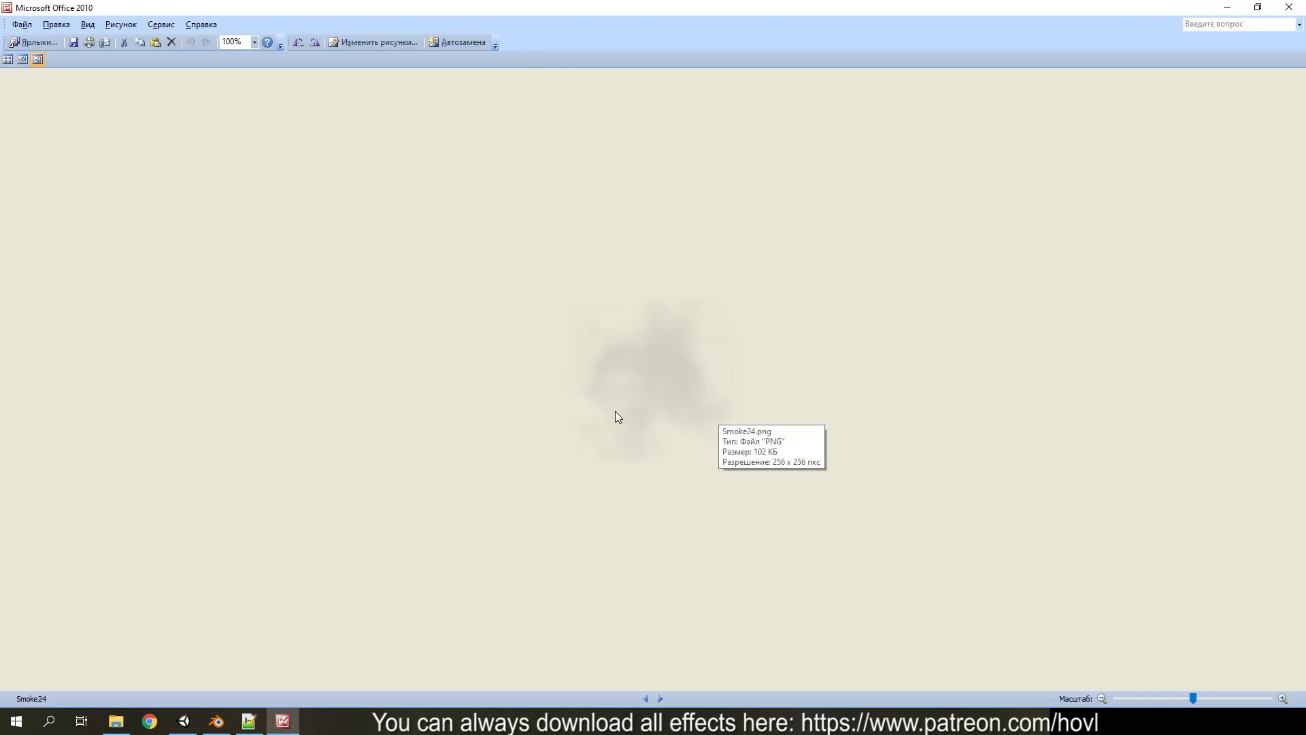
left_click(1289, 7)
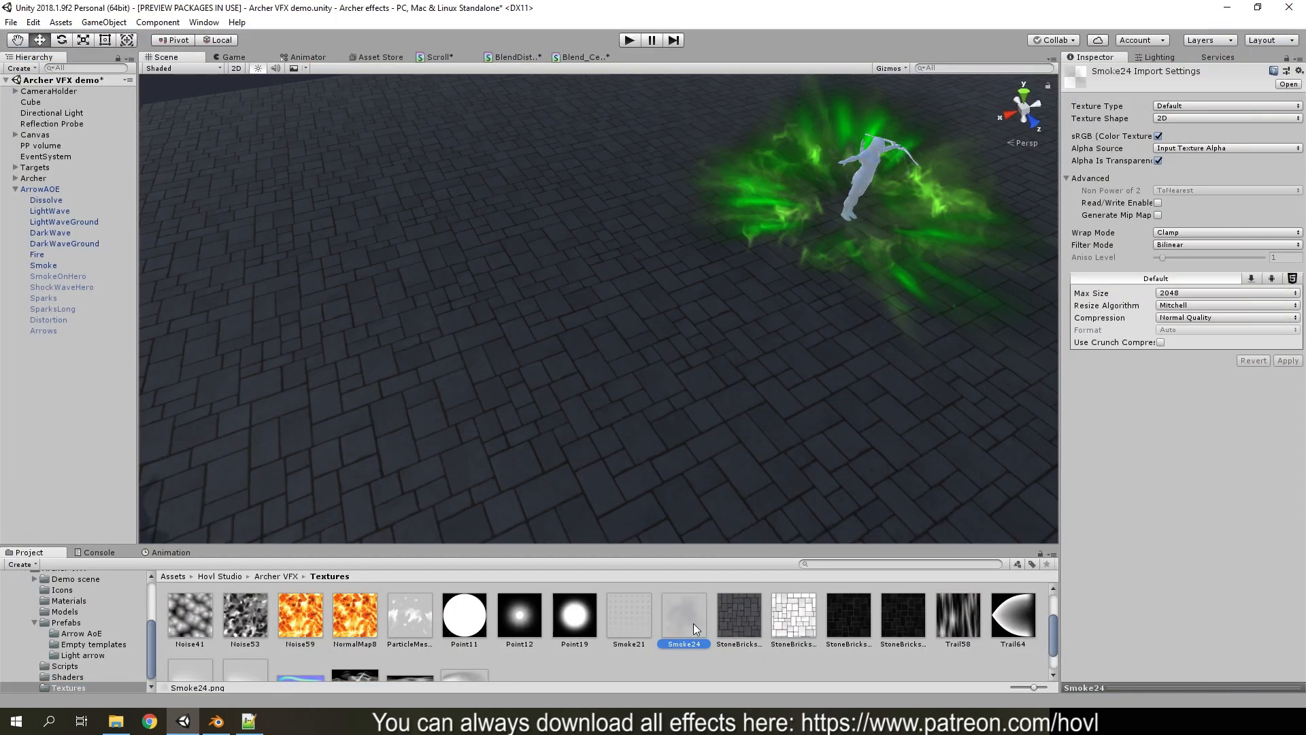
left_click(738, 624)
left_click(698, 619)
Enable SmokeOnHero, pause the effect and offset the particle system from the archer to X 4.96
left_click(52, 277)
right_click_drag(809, 300, 949, 241)
left_click(932, 440)
right_click_drag(813, 384, 666, 284)
left_click_drag(661, 283, 448, 324)
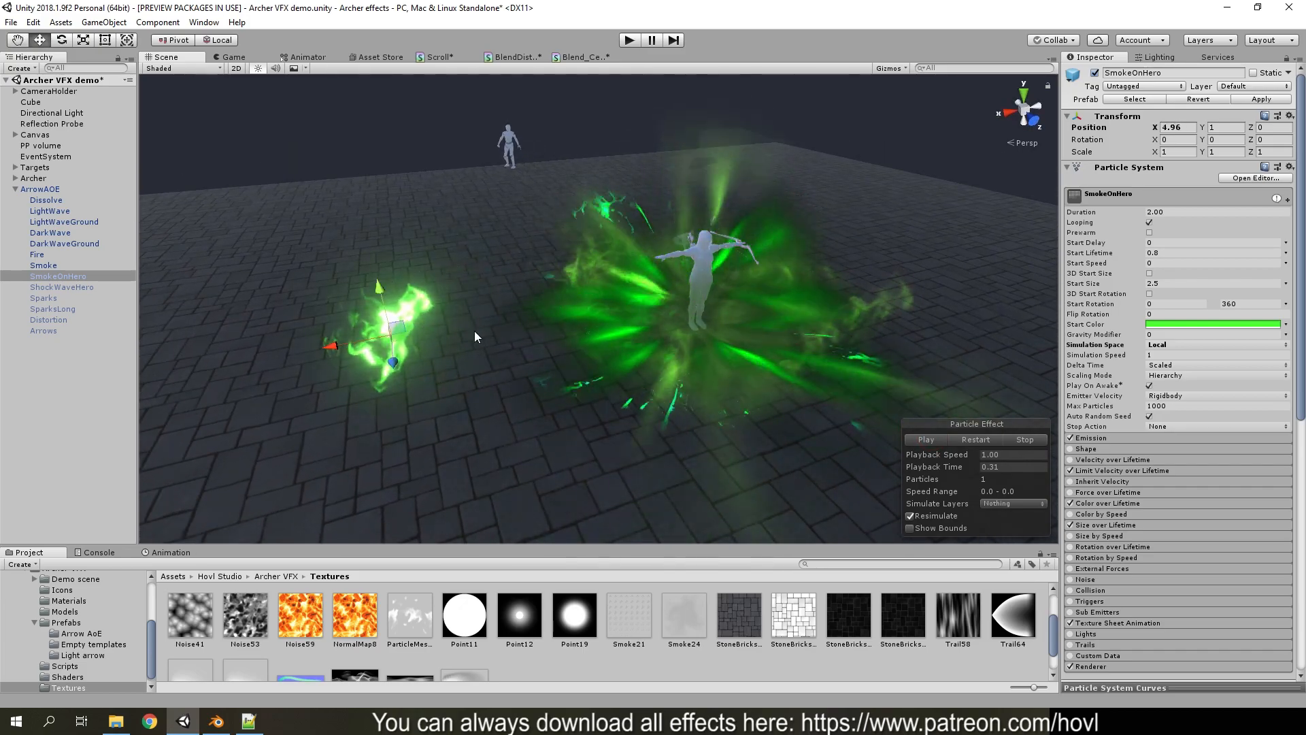
right_click_drag(448, 325, 462, 344)
key("a")
Replay the effect to show SmokeOnHero, and reset its X position to 0
left_click(960, 439)
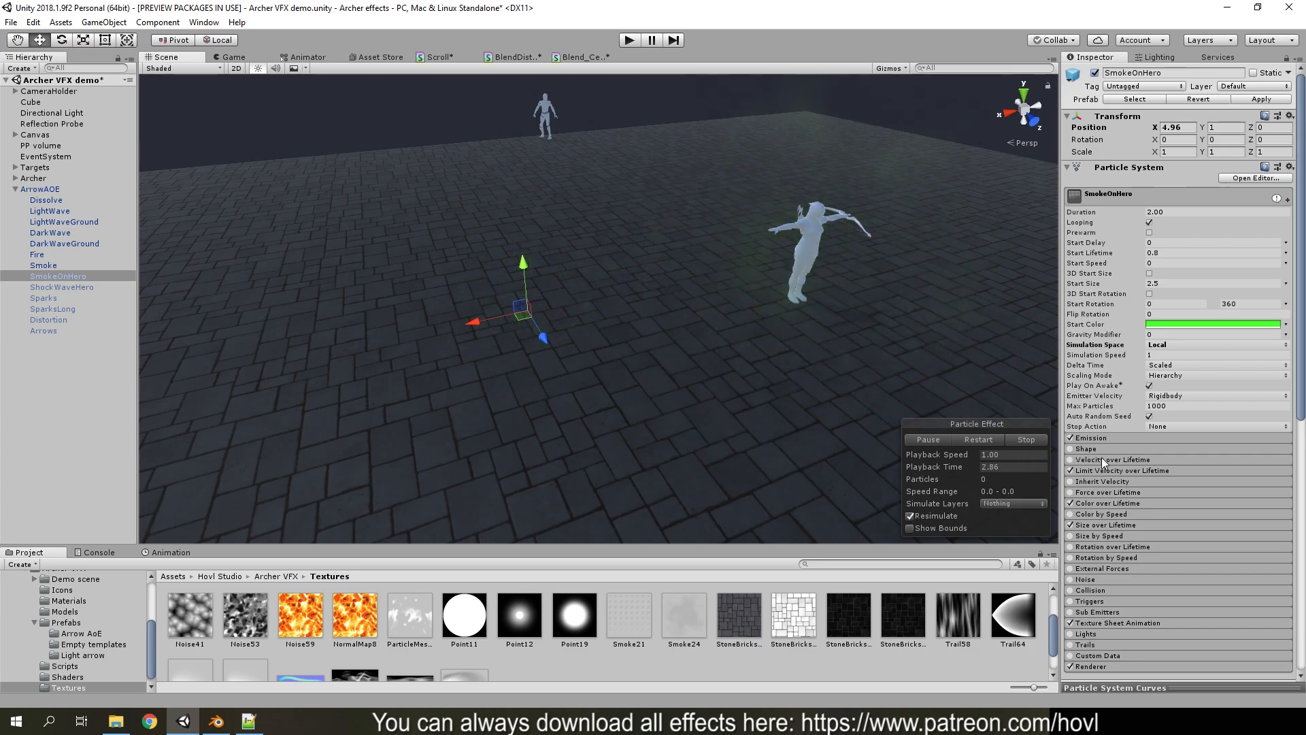
left_click(963, 442)
left_click(973, 442)
left_click(1171, 139)
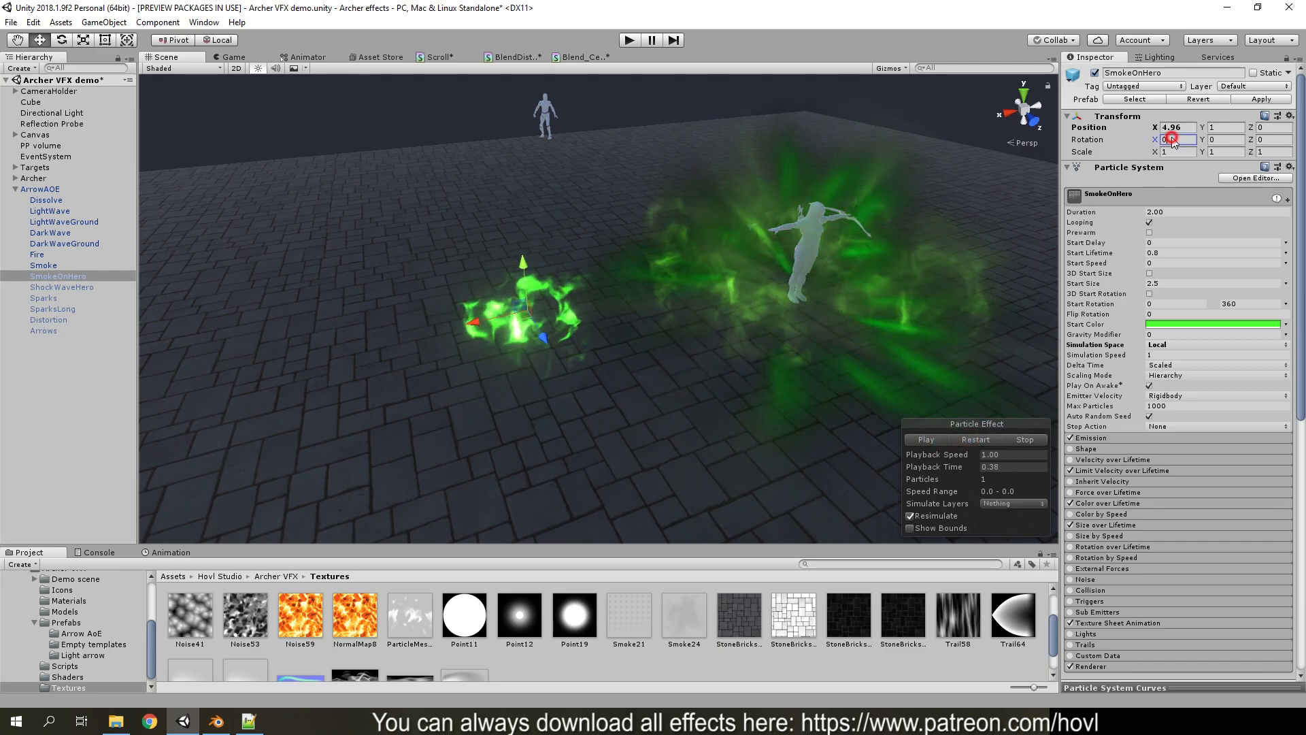
left_click(1177, 127)
type("0")
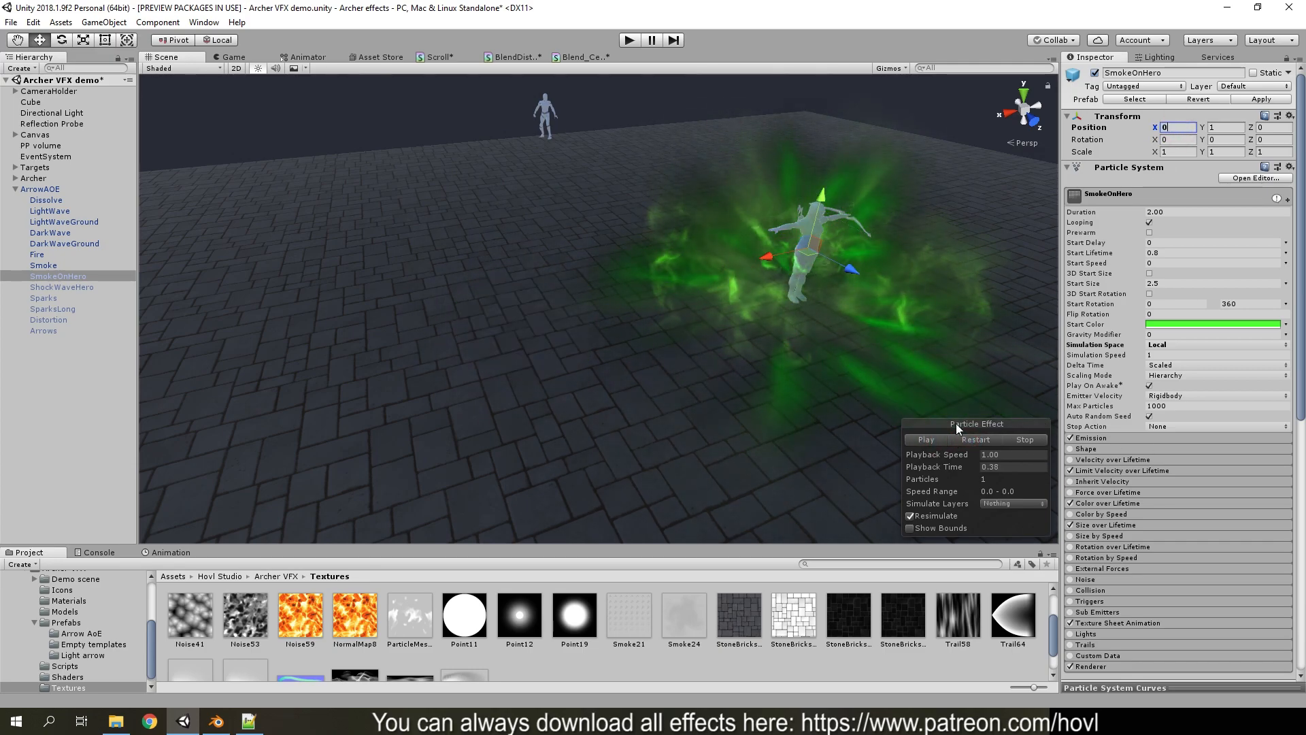
Enable ShockWaveHero, pause the effect and offset the particle system from the archer to X 7.18
left_click_drag(884, 319, 763, 287, "alt")
left_click(61, 286)
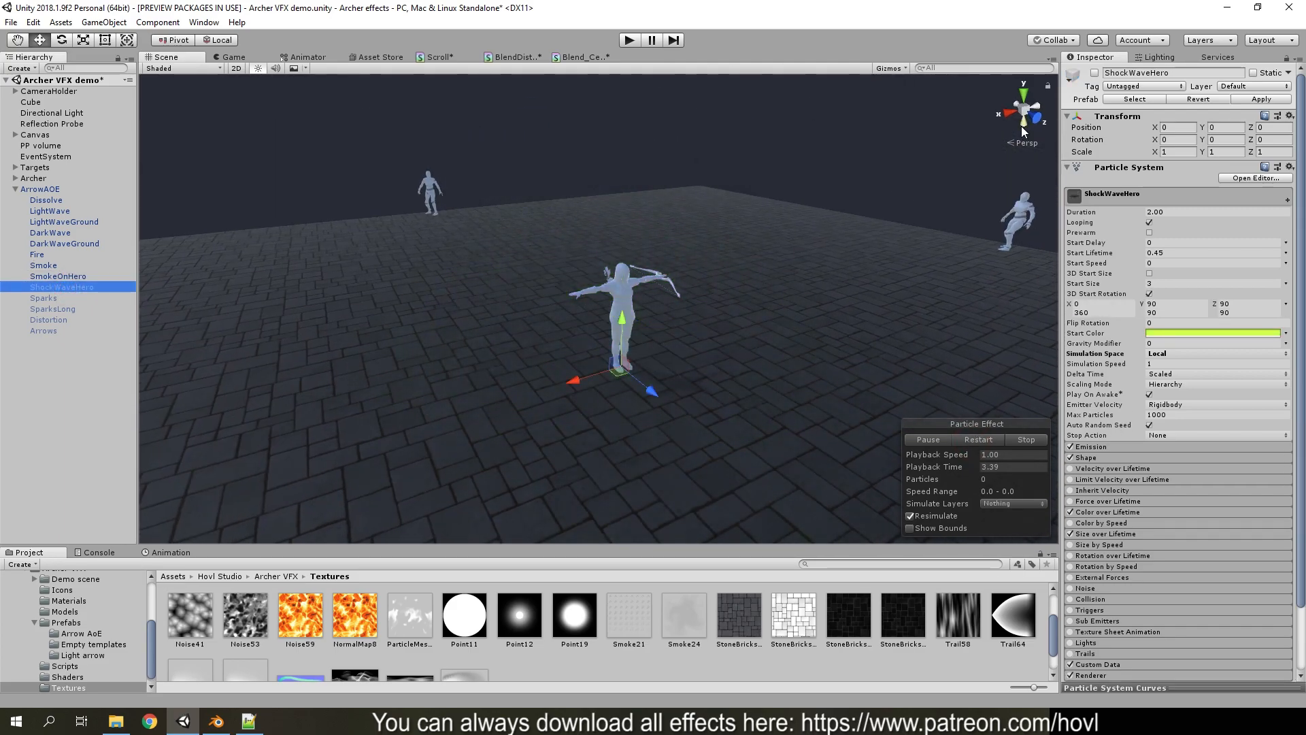
left_click(1093, 73)
left_click(956, 441)
left_click(941, 441)
right_click_drag(816, 371, 782, 360)
left_click_drag(756, 340, 366, 374)
right_click_drag(646, 345, 612, 368)
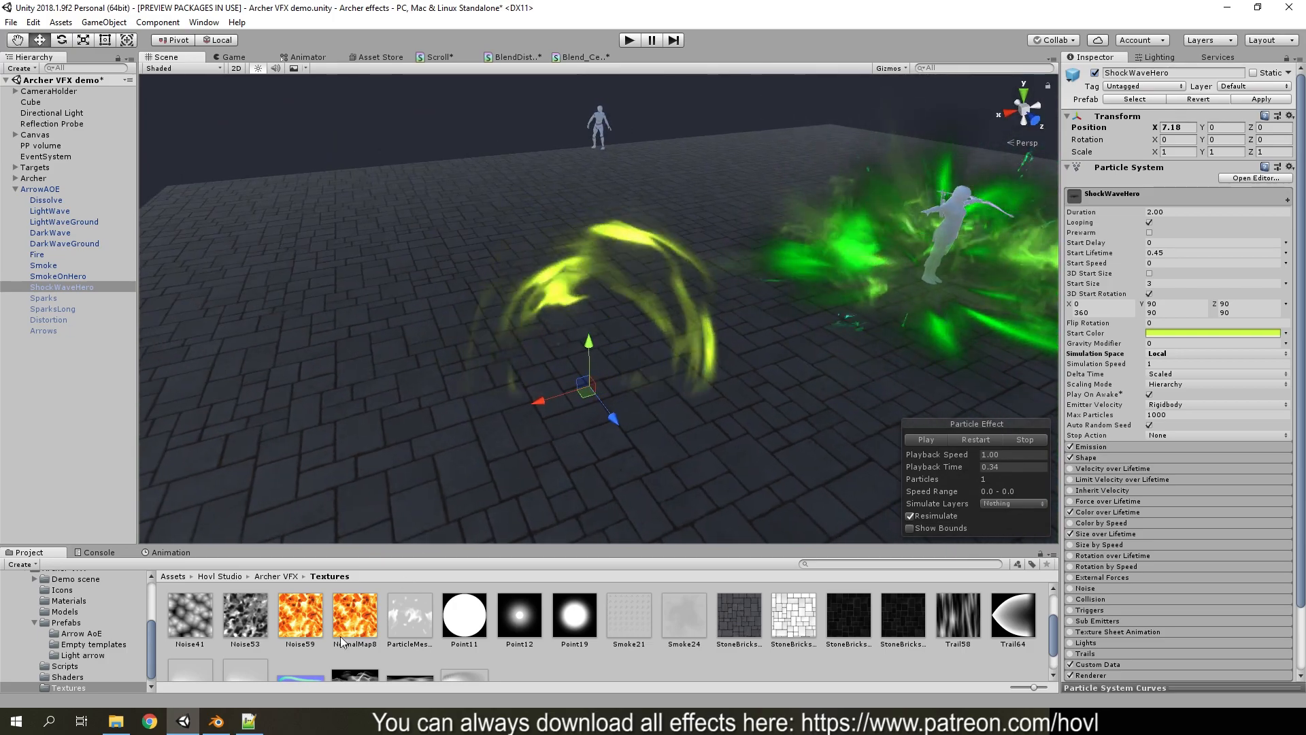
Switch to Blender to look over the mesh from another angle, and return to Unity
left_click(215, 720)
middle_click_drag(847, 353, 855, 337)
left_click(190, 718)
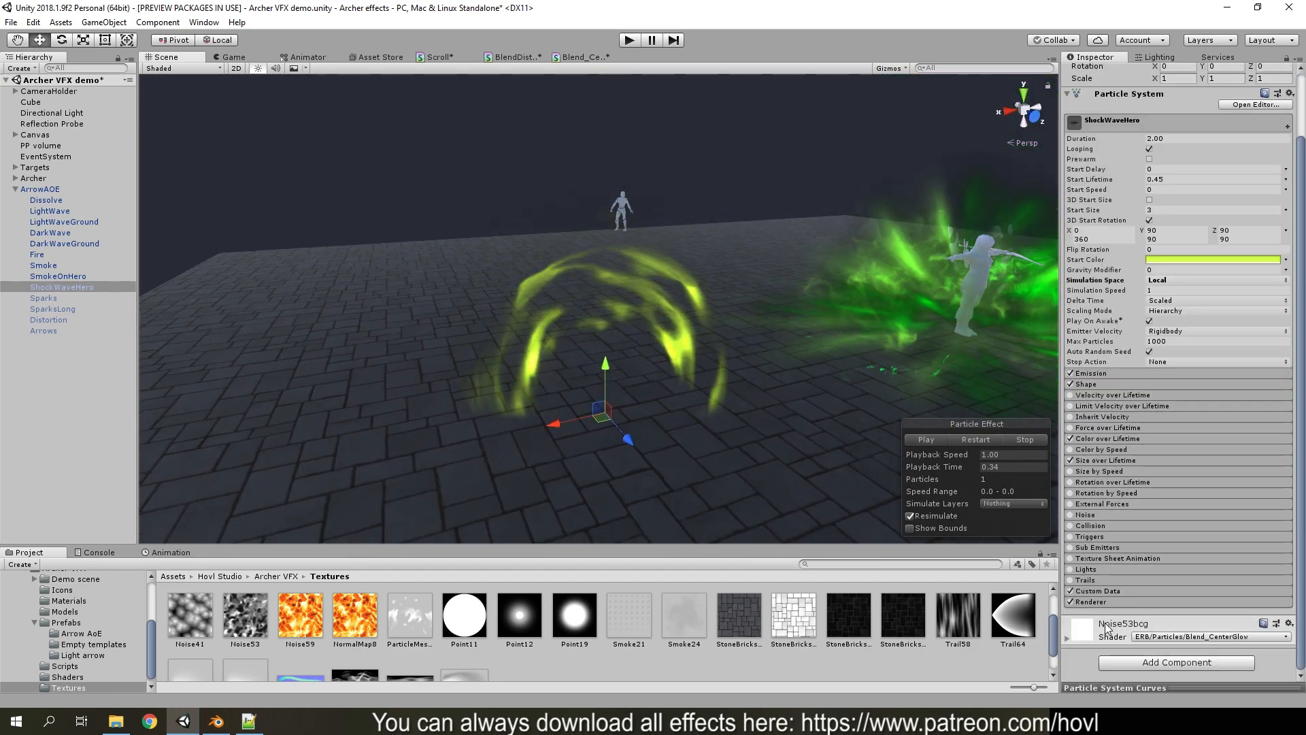
Try a different MainTex texture on ShockWaveHero's Noise53bcg material and undo the change
scroll(1227, 482, "down", 5)
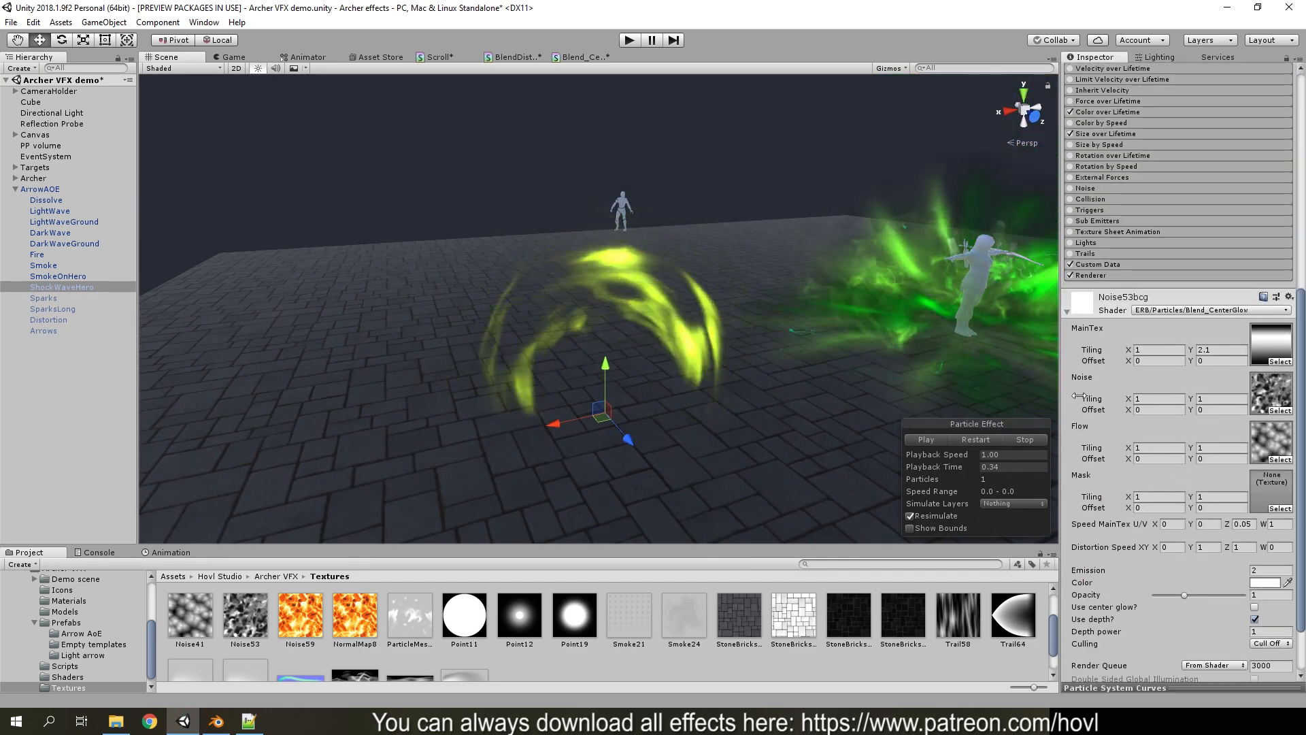
left_click(1280, 362)
left_click_drag(726, 279, 919, 450)
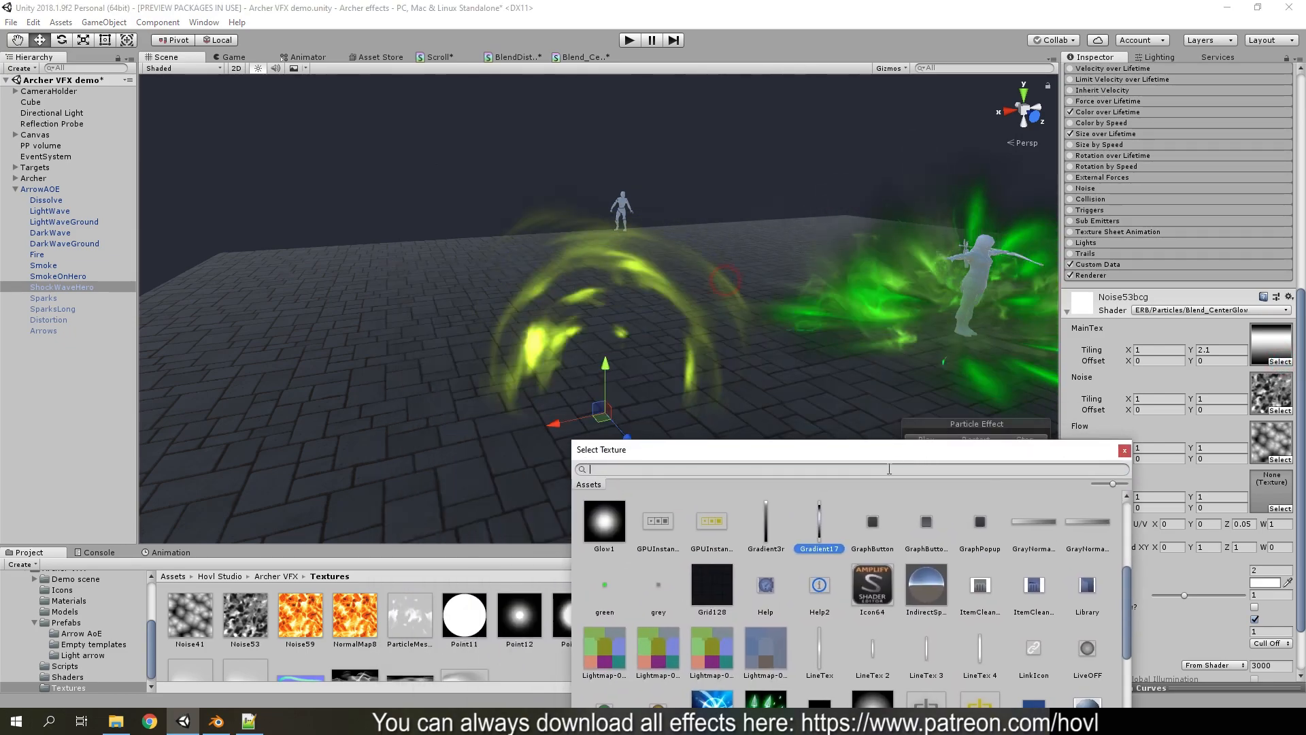
scroll(670, 573, "up", 5)
double_click(599, 520)
right_click_drag(715, 391, 746, 383)
key("ctrl+z")
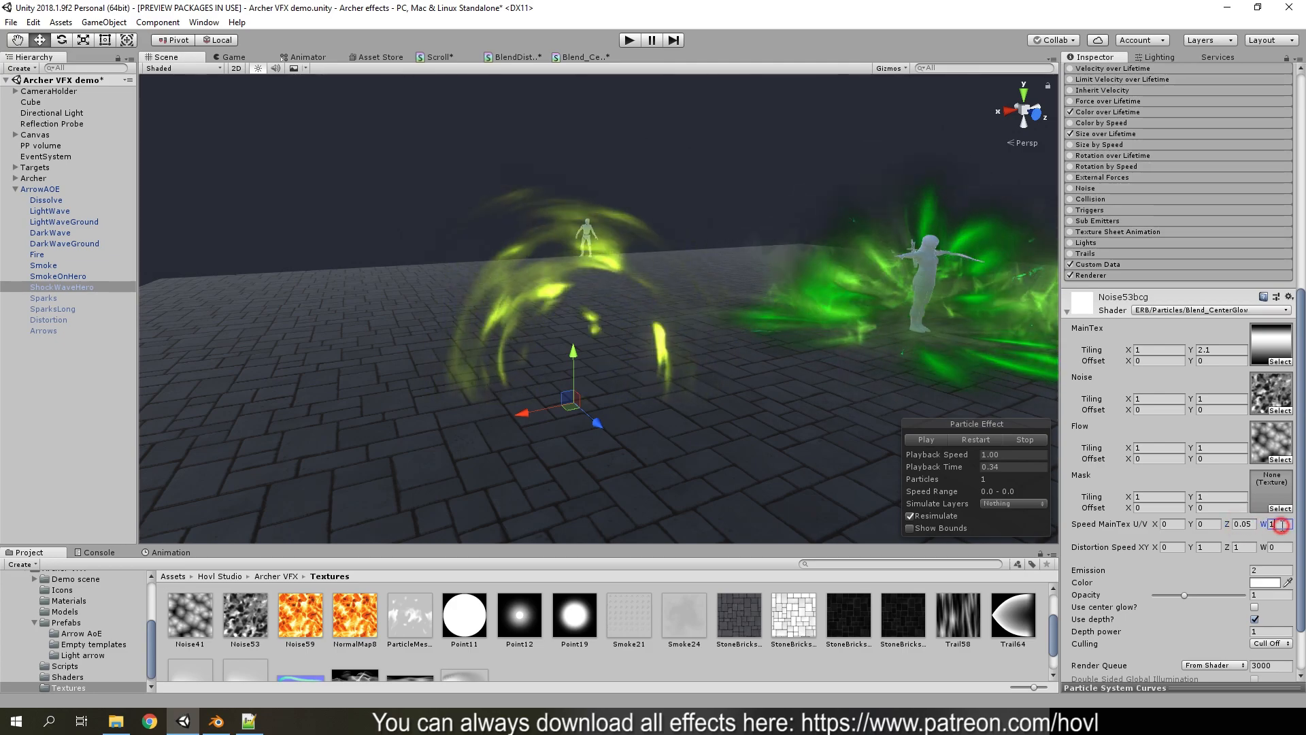
Try setting the Noise53bcg material's Speed MainTex Z and W values to 0
type("0")
left_click(1247, 526)
type("0")
left_click(1211, 550)
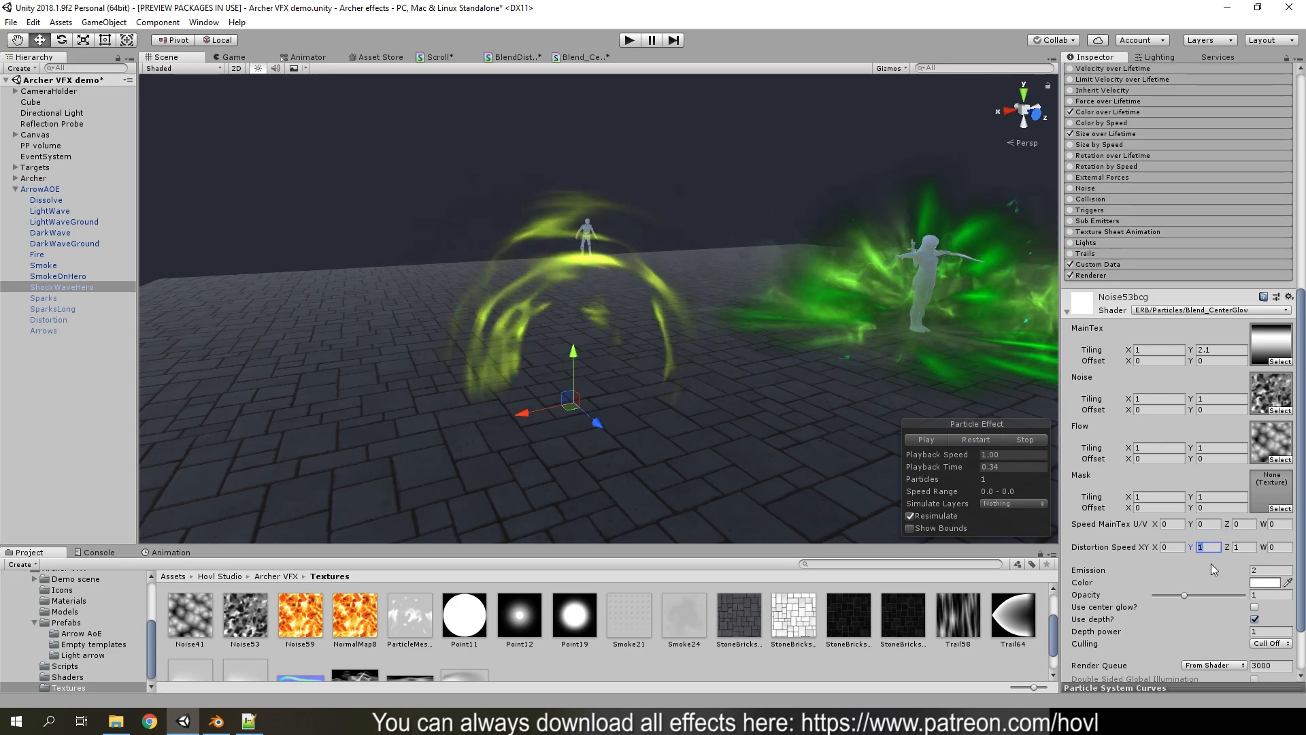
mouse_move(713, 360)
right_mouse_down()
mouse_move(708, 382)
mouse_move(676, 364)
mouse_move(700, 369)
right_mouse_up()
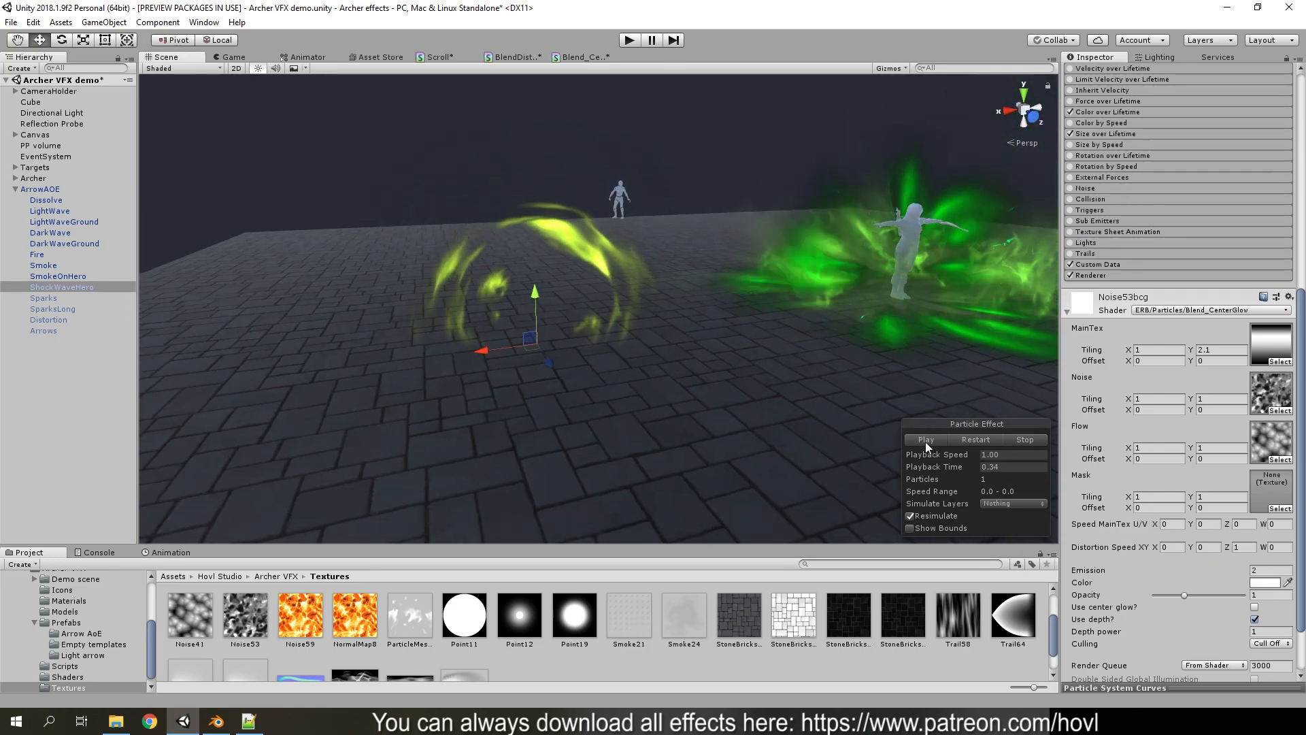
Replay the effect with ShockWaveHero, return the particle system to the archer and pause the playback
left_click(965, 441)
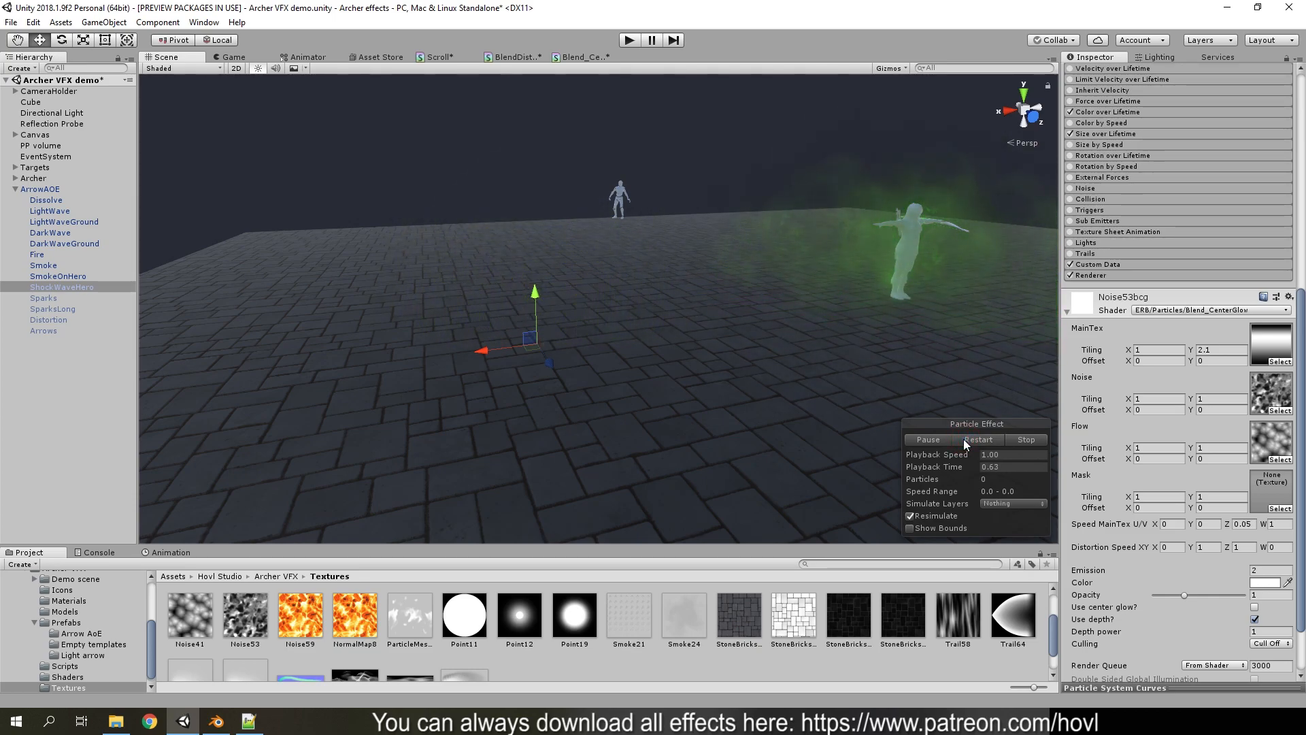
right_click_drag(828, 338, 904, 367)
right_click_drag(691, 292, 731, 283)
left_click(962, 439)
left_click(925, 440)
mouse_move(948, 468)
left_mouse_down()
mouse_move(970, 469)
mouse_move(955, 468)
left_mouse_up()
Enable the Sparks particle system, offset it from the archer to X 5.62 and replay the effect
double_click(62, 297)
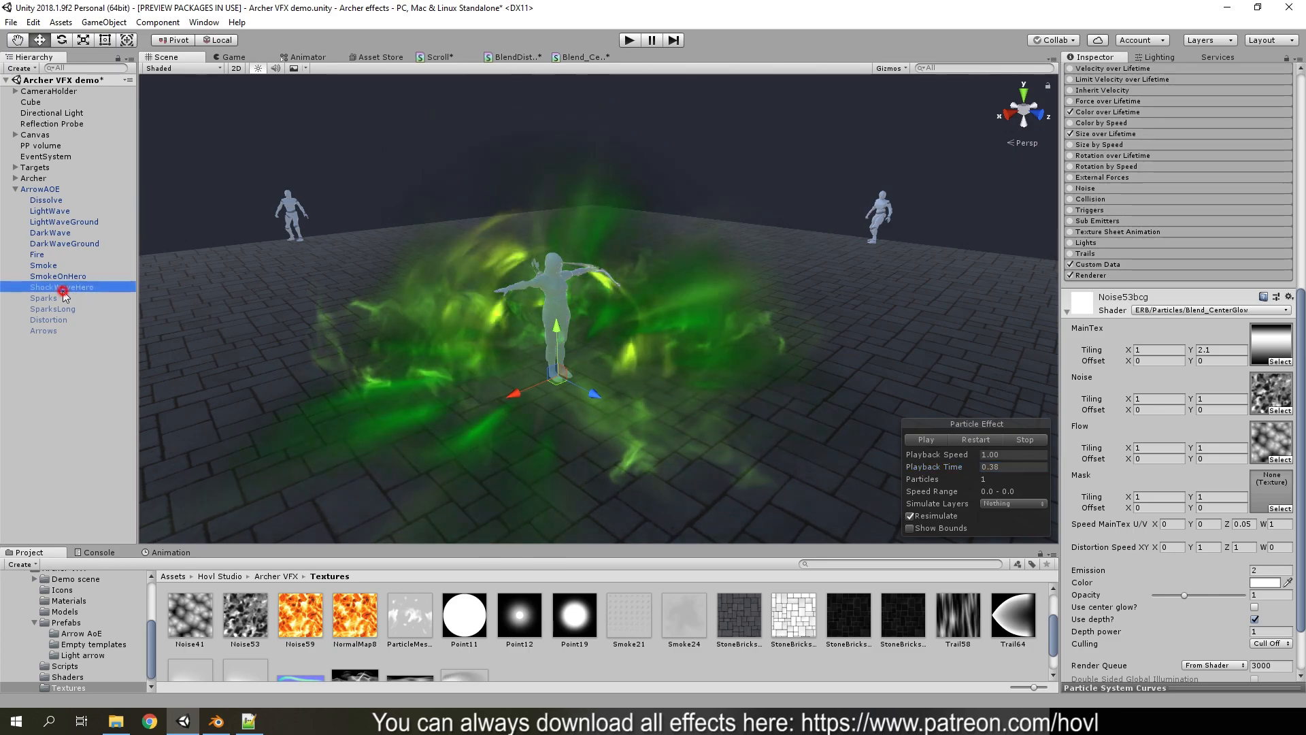
right_click_drag(359, 306, 704, 367)
key("w")
scroll(1088, 172, "up", 3)
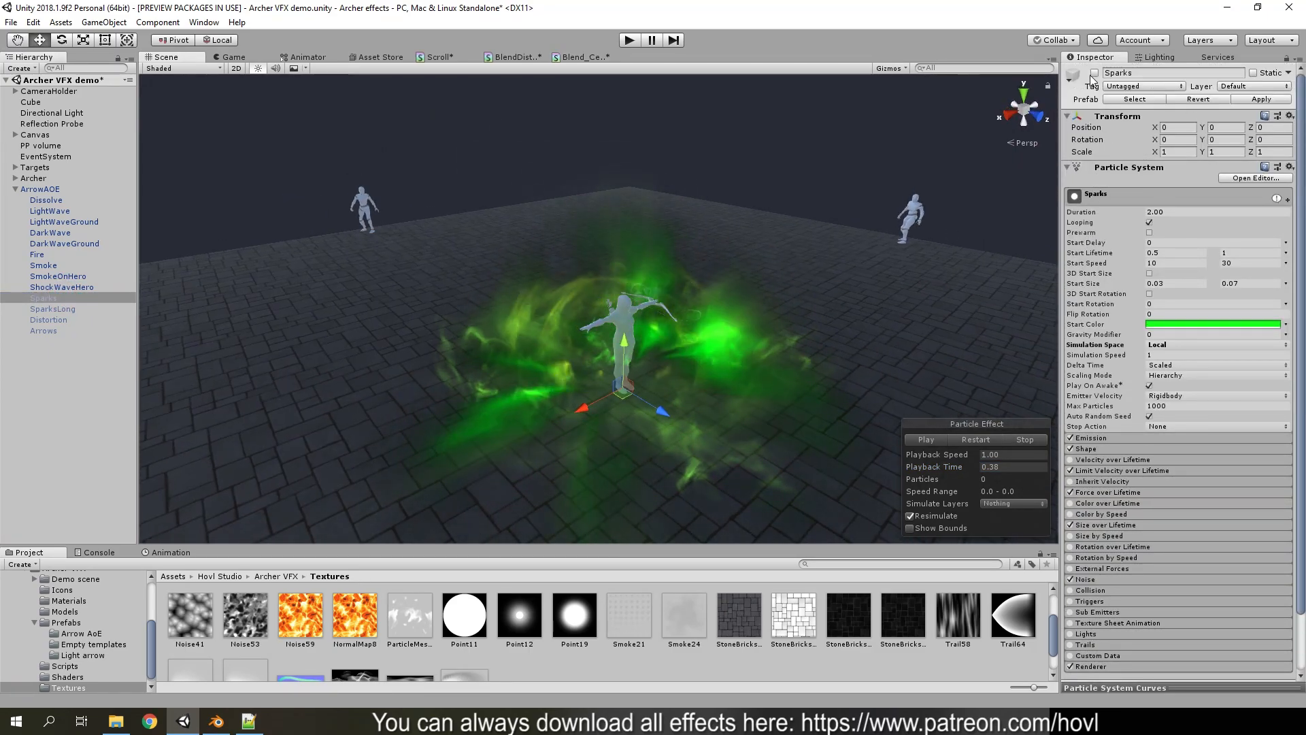
left_click(1094, 73)
right_click_drag(778, 240, 739, 287)
key("d")
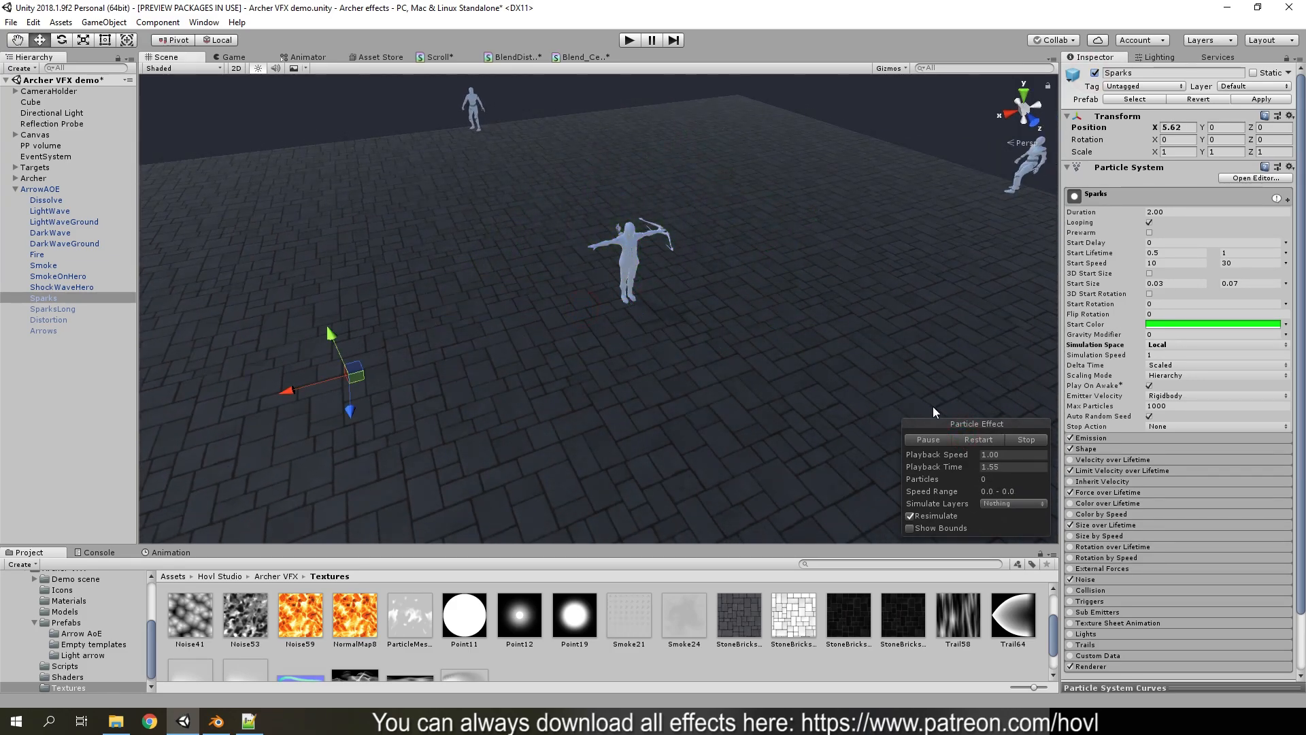
key("a")
right_click_drag(656, 391, 720, 404)
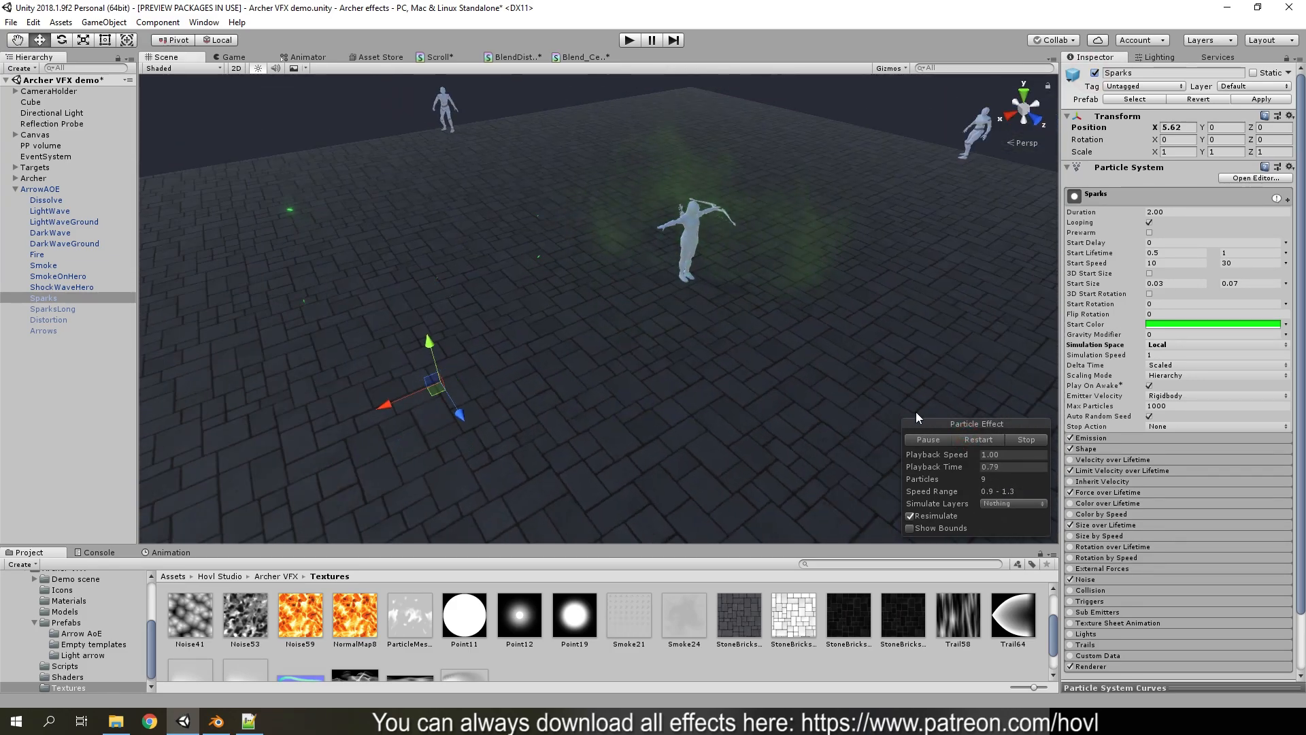
left_click(963, 440)
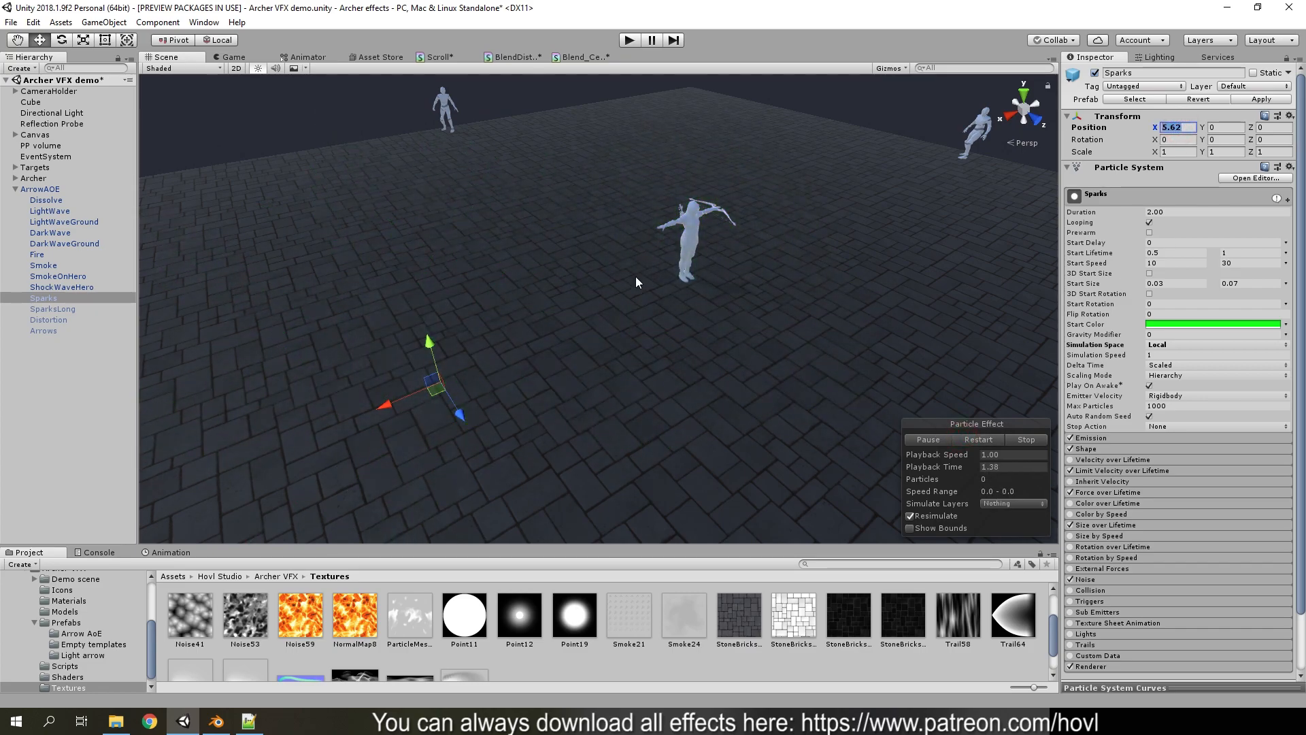
Enable SparksLong and offset it from the archer to X 6.17
left_click(92, 309)
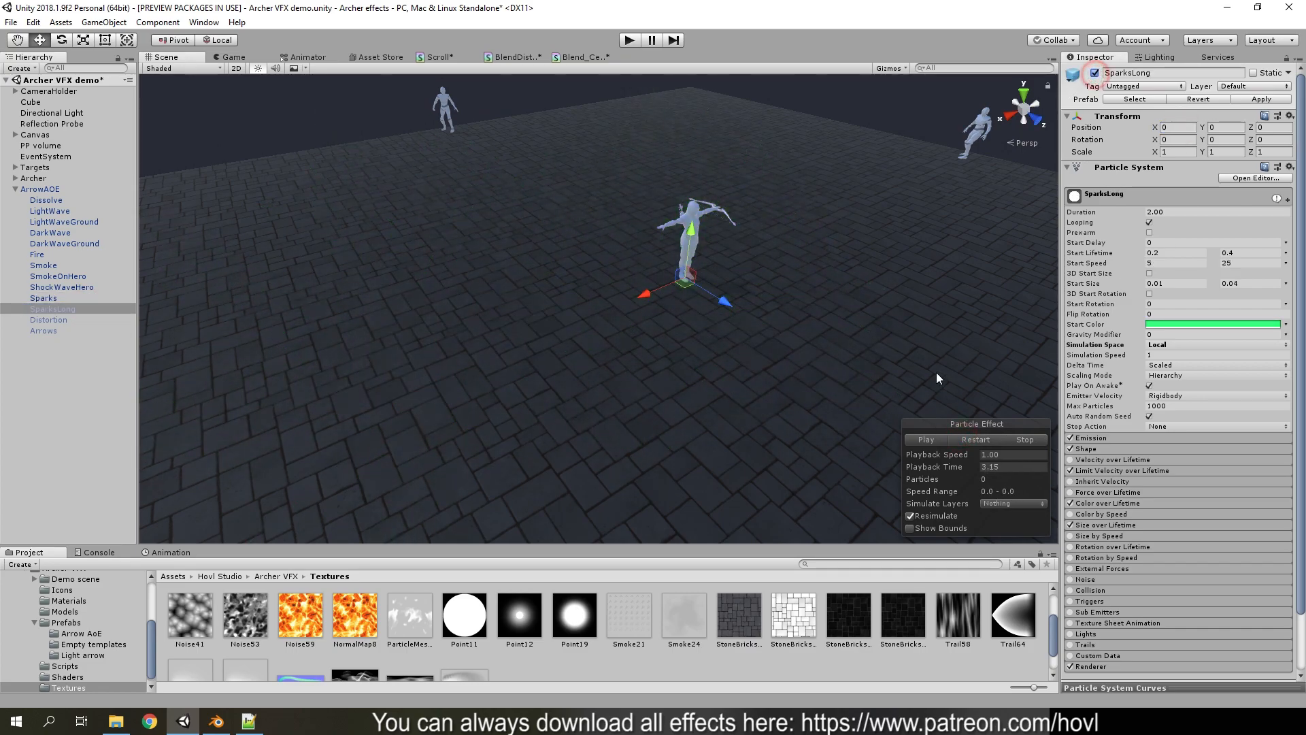
left_click(966, 438)
right_click_drag(884, 402, 665, 365)
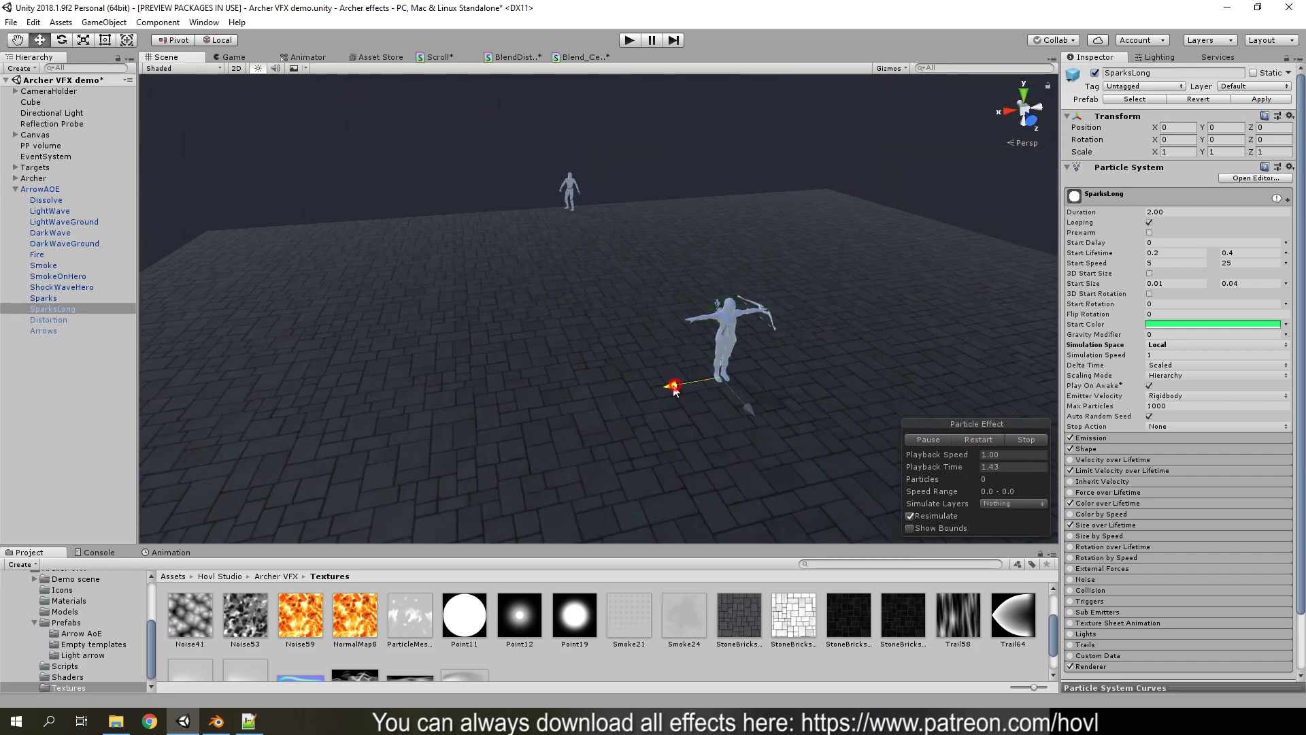
left_click_drag(410, 402, 359, 410)
right_click_drag(571, 378, 610, 415)
Replay the effect several times to show SparksLong on its own
left_click(978, 436)
left_click(978, 436)
left_click(978, 436)
left_click(978, 437)
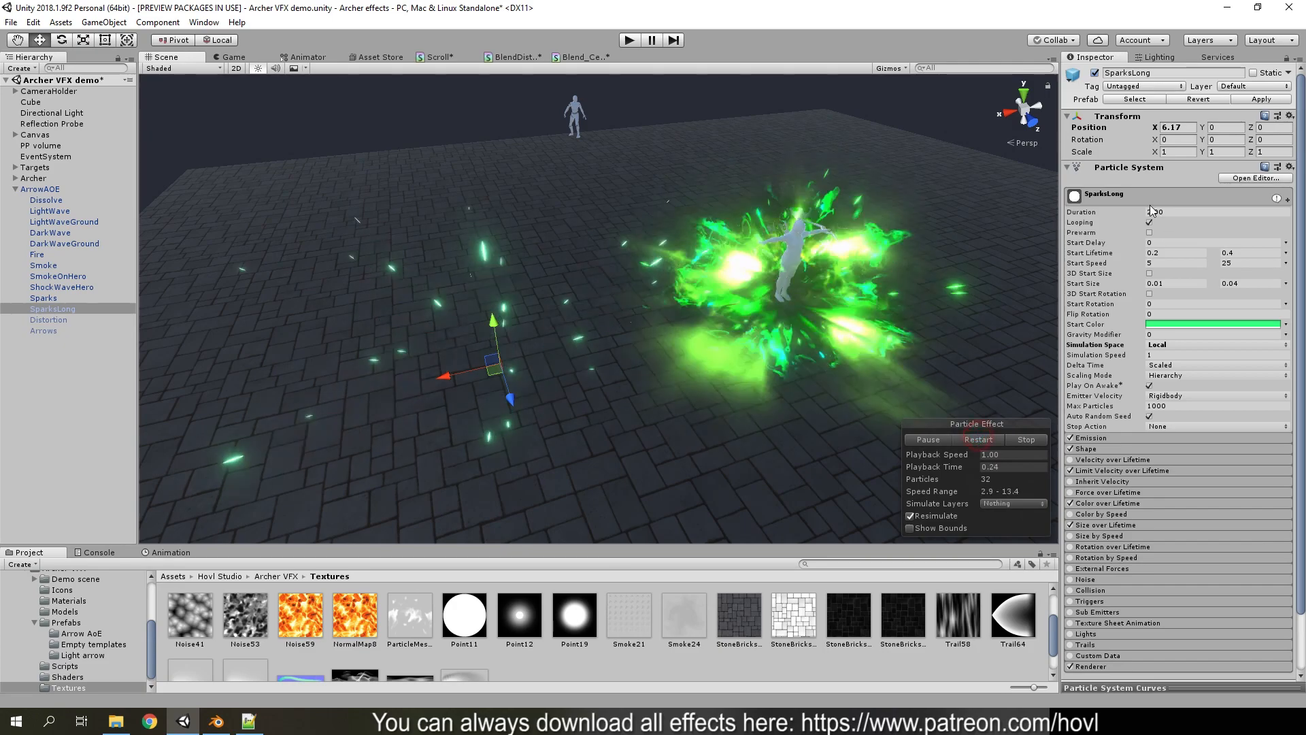
Enable the Distortion particle system, offset it from the archer to X 6.69, replay the effect and pause the playback
left_click(11, 320)
left_click(967, 439)
left_click_drag(743, 313, 594, 273)
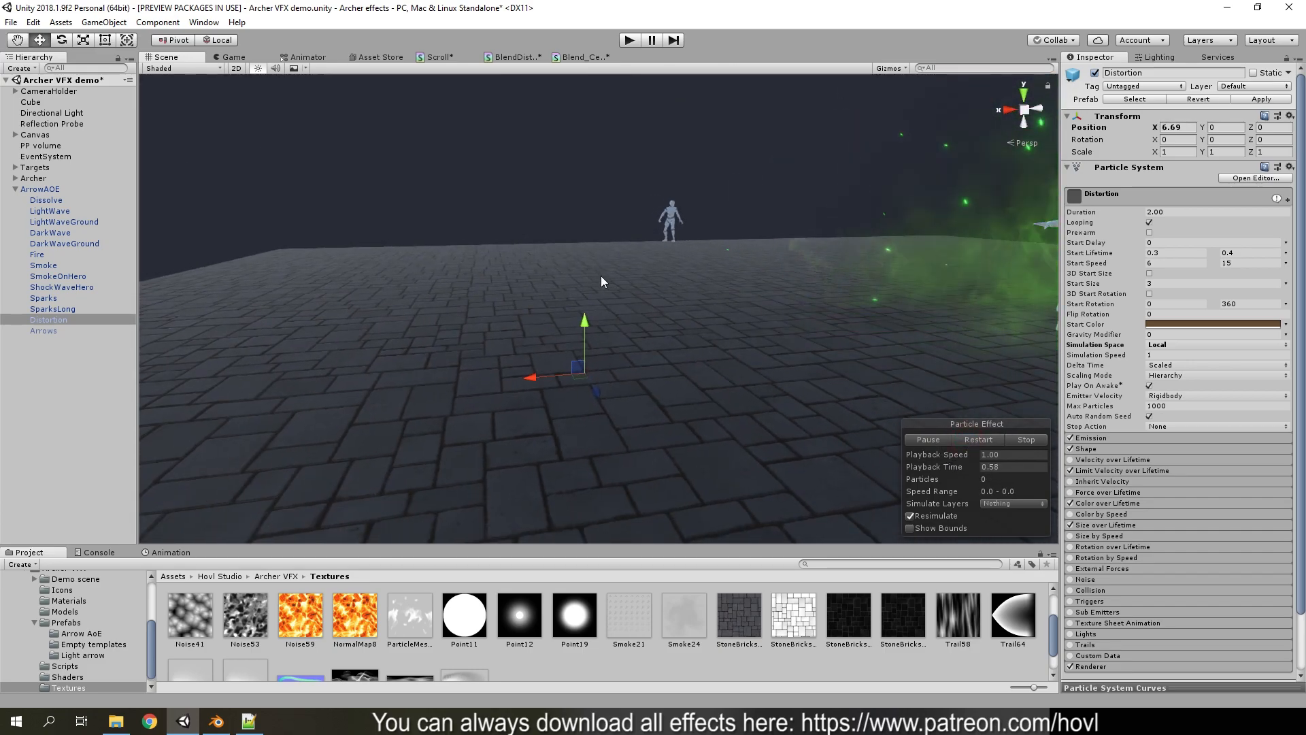
left_click(974, 441)
left_click(937, 442)
left_click_drag(941, 467, 892, 475)
left_click_drag(865, 410, 752, 451, "alt")
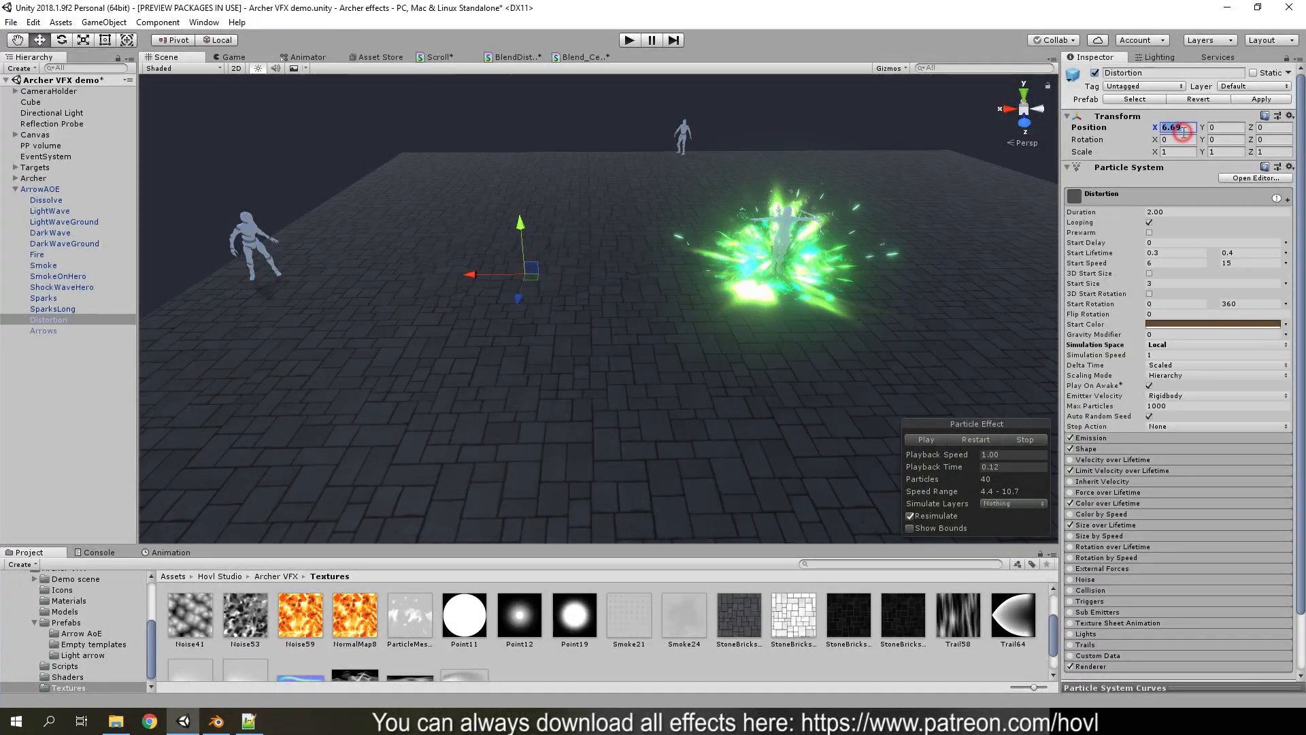
Return Distortion to the archer at X 0, replay the effect and pause it
type("0")
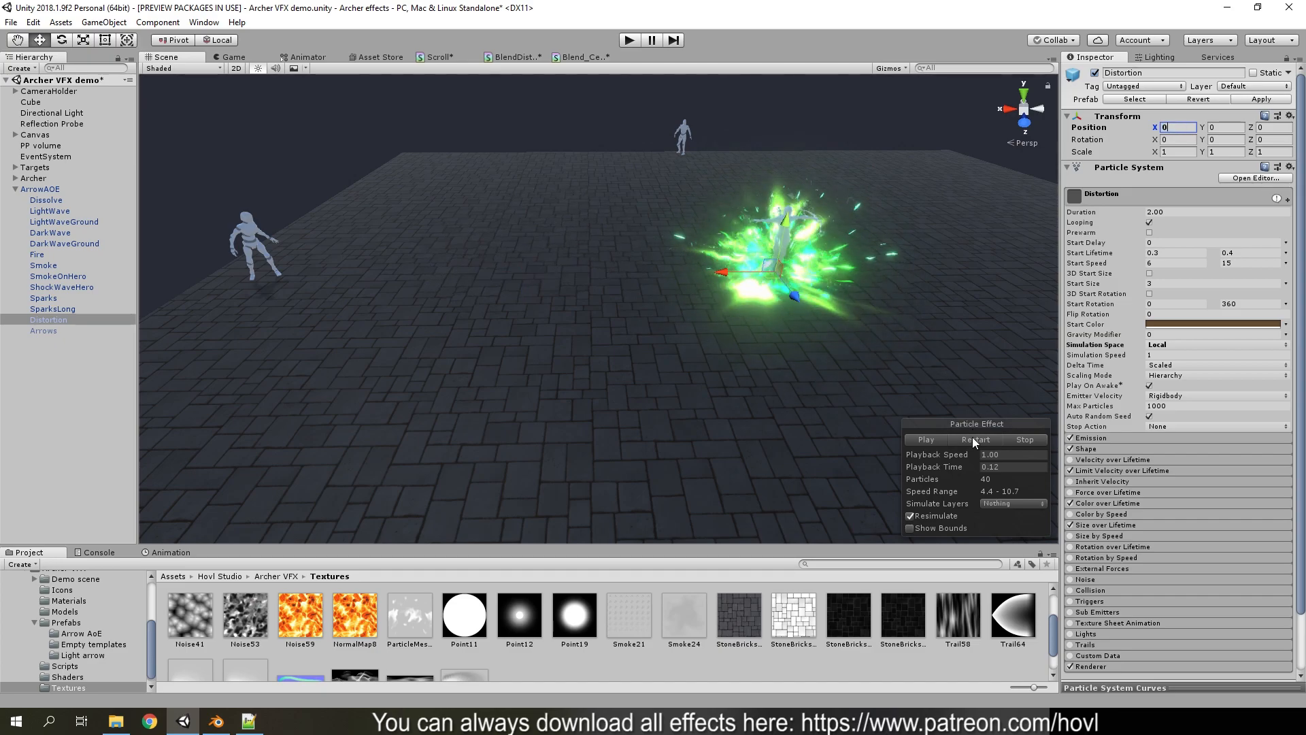
left_click(918, 439)
left_click(966, 440)
left_click(931, 441)
mouse_move(803, 384)
left_mouse_down("alt")
mouse_move(831, 353)
mouse_move(847, 387)
mouse_move(809, 391)
left_mouse_up("alt")
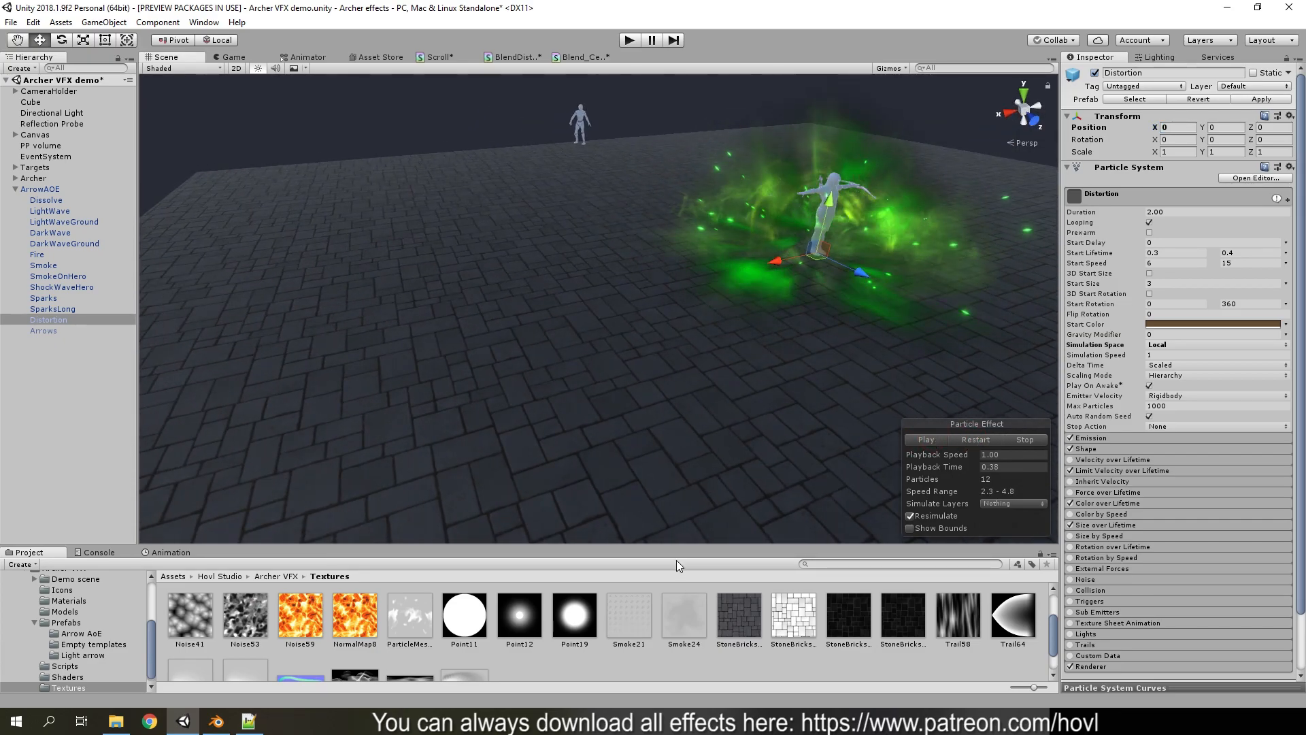
Create a new material in the Textures folder and assign it the Particles/Standard Unlit shader
scroll(639, 610, "down", 2)
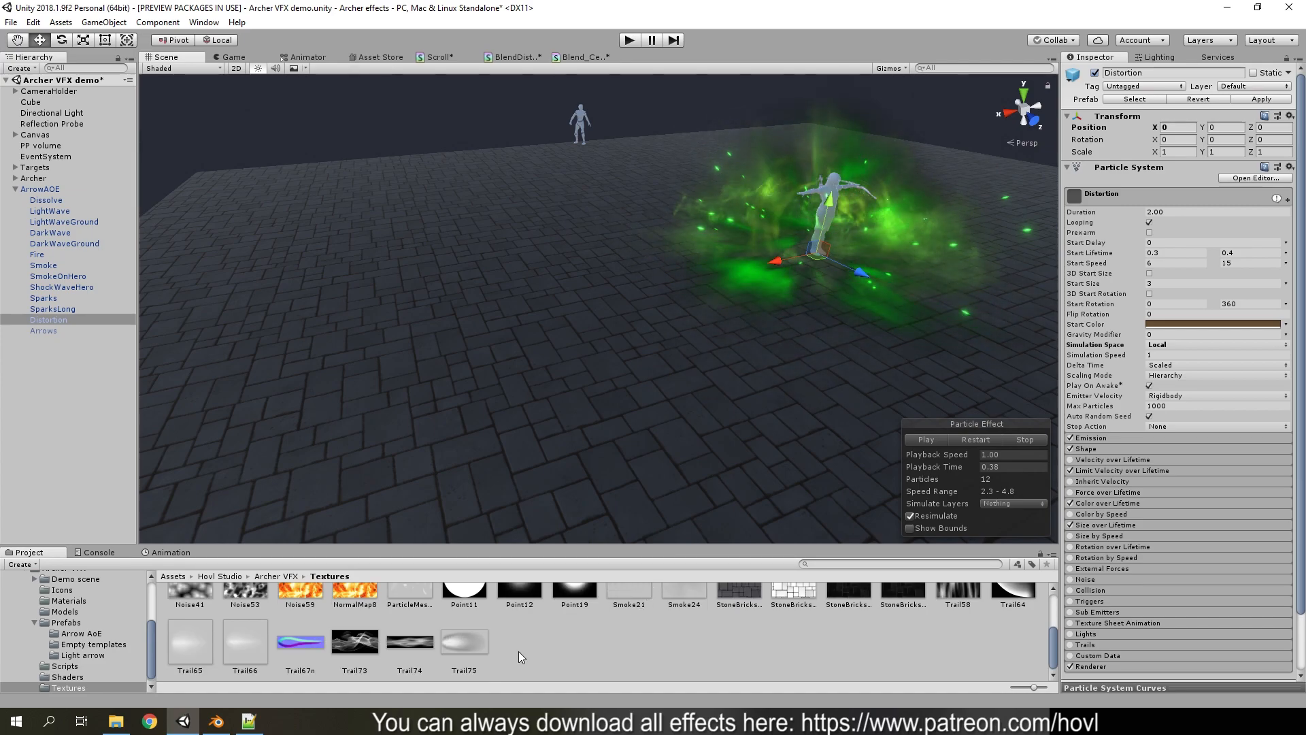
right_click(558, 643)
mouse_move(608, 362)
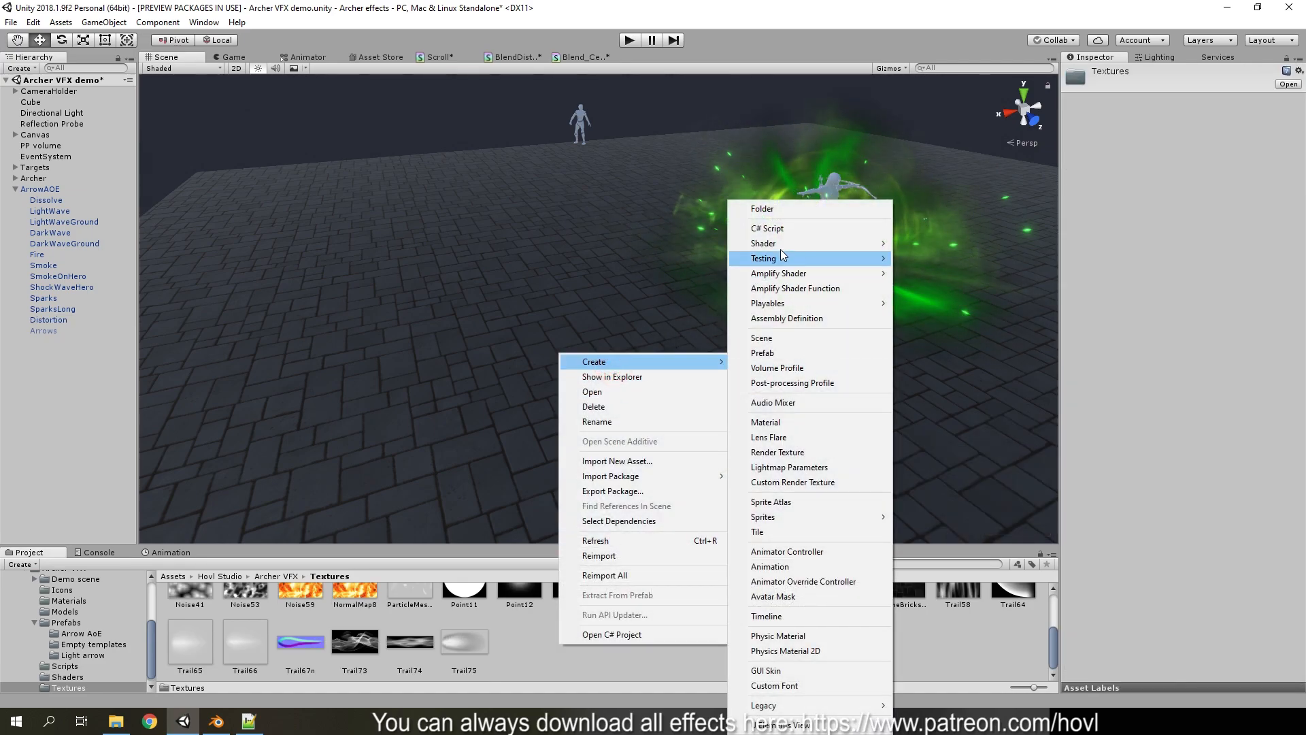
left_click(766, 422)
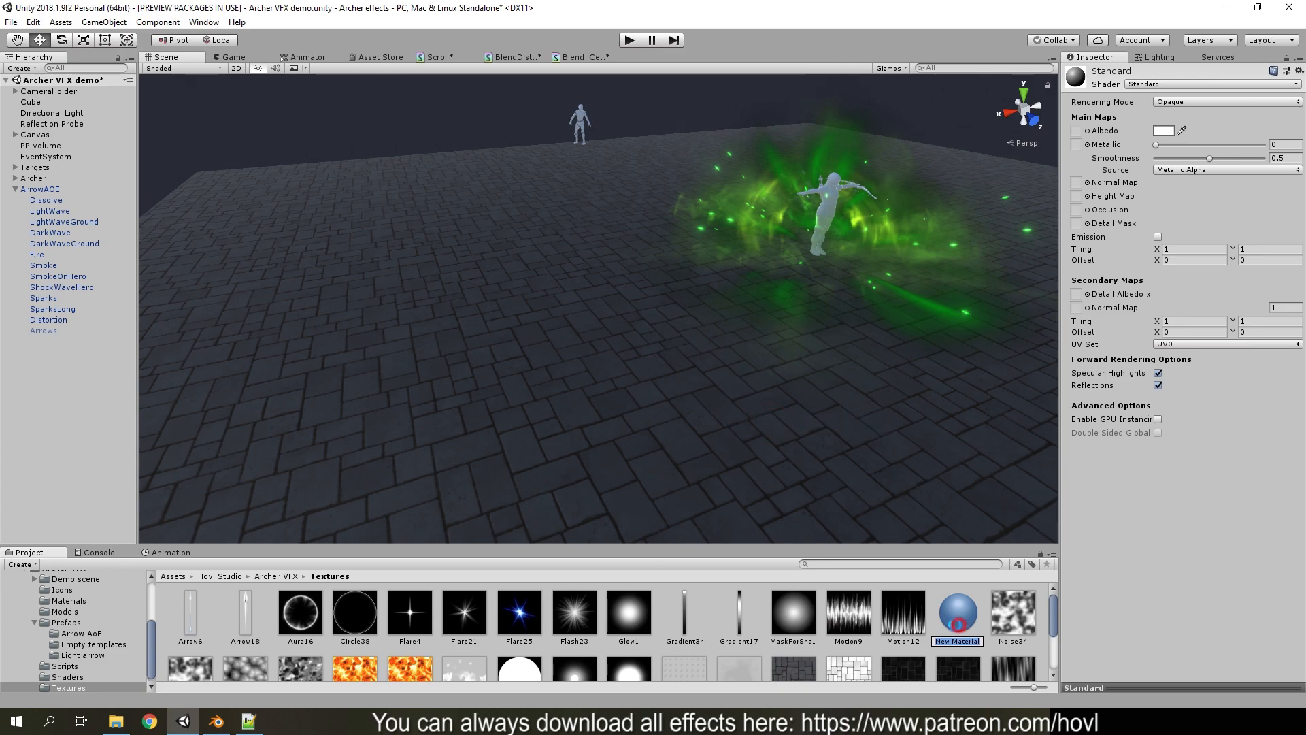
left_click(1152, 85)
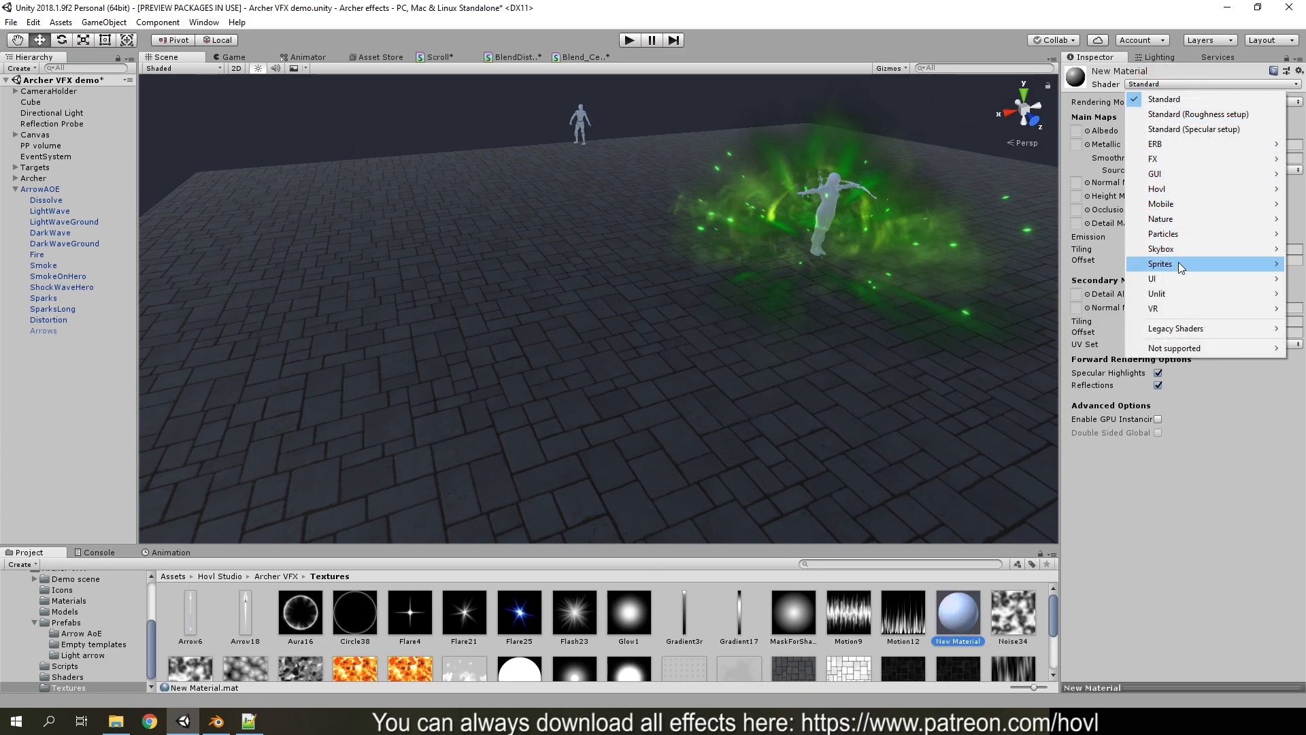
mouse_move(1181, 234)
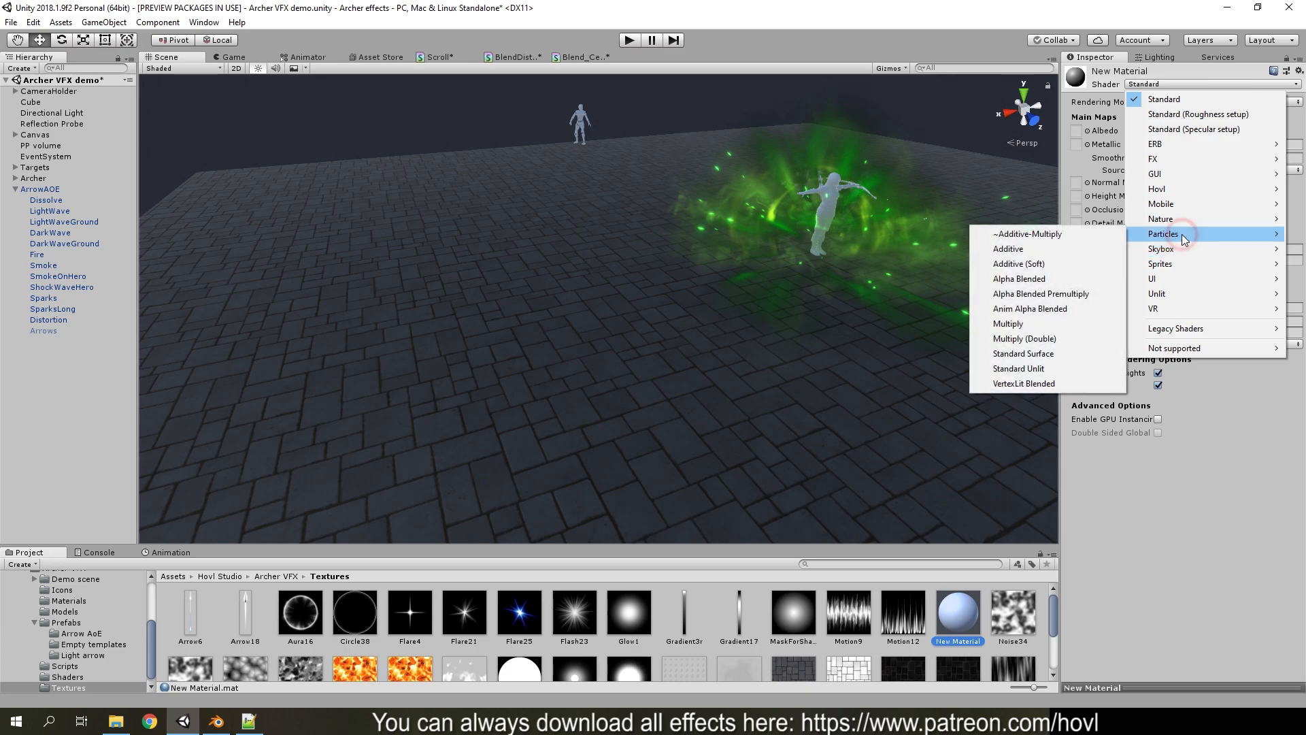
left_click(1040, 369)
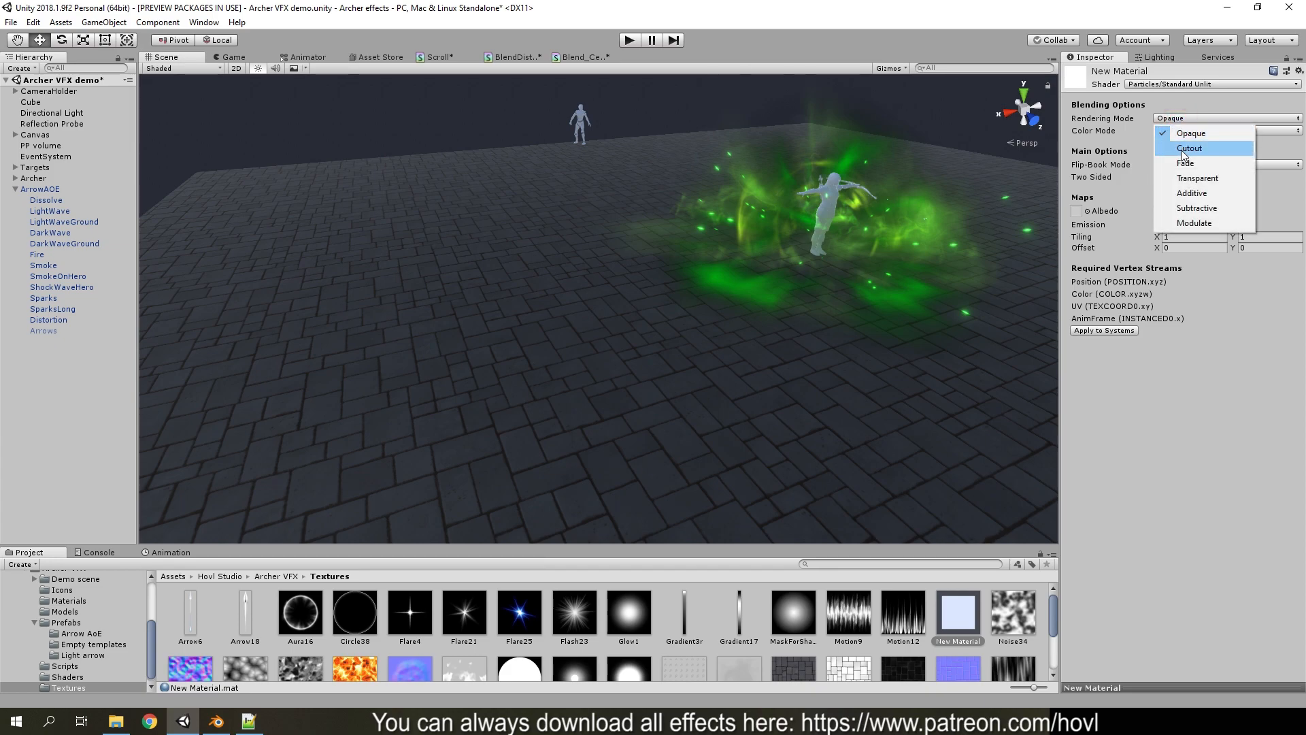
Set the new material's Rendering Mode to Fade and Flip-Book Mode to Blended, and make it Two Sided
left_click(1184, 163)
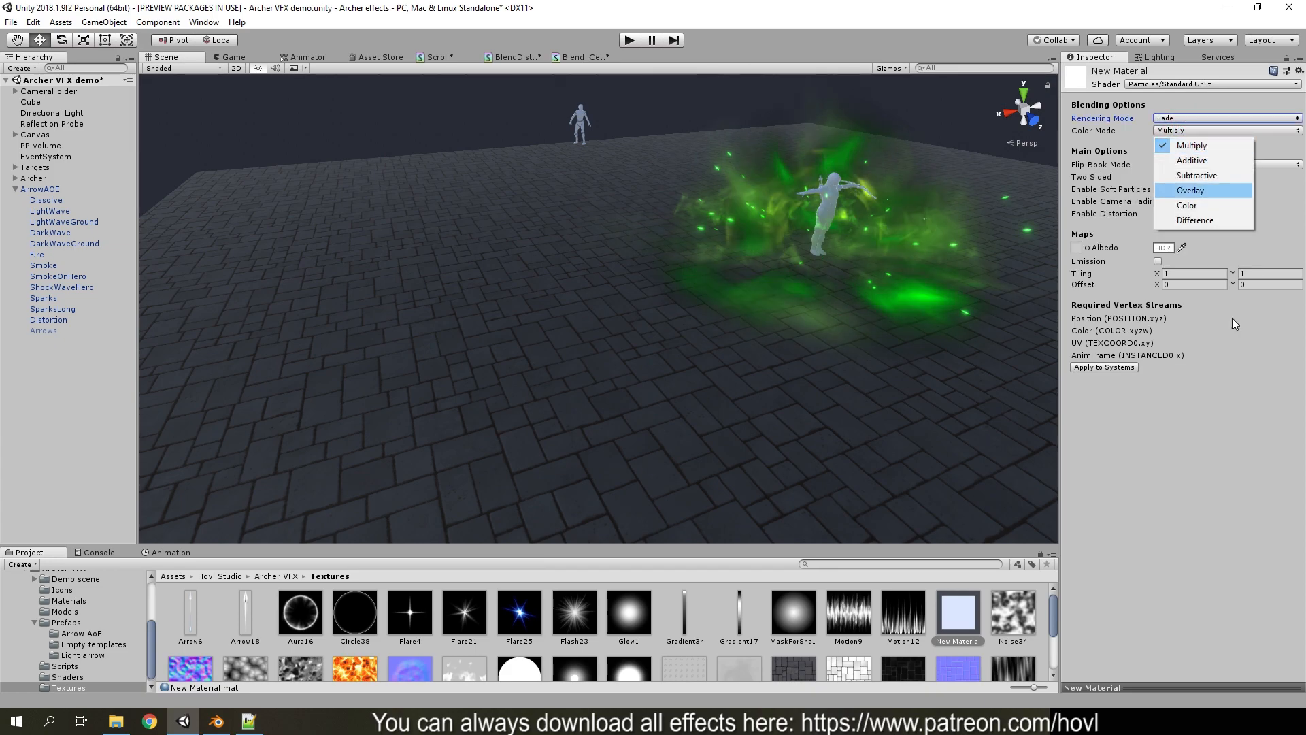
left_click(1231, 419)
left_click(1175, 164)
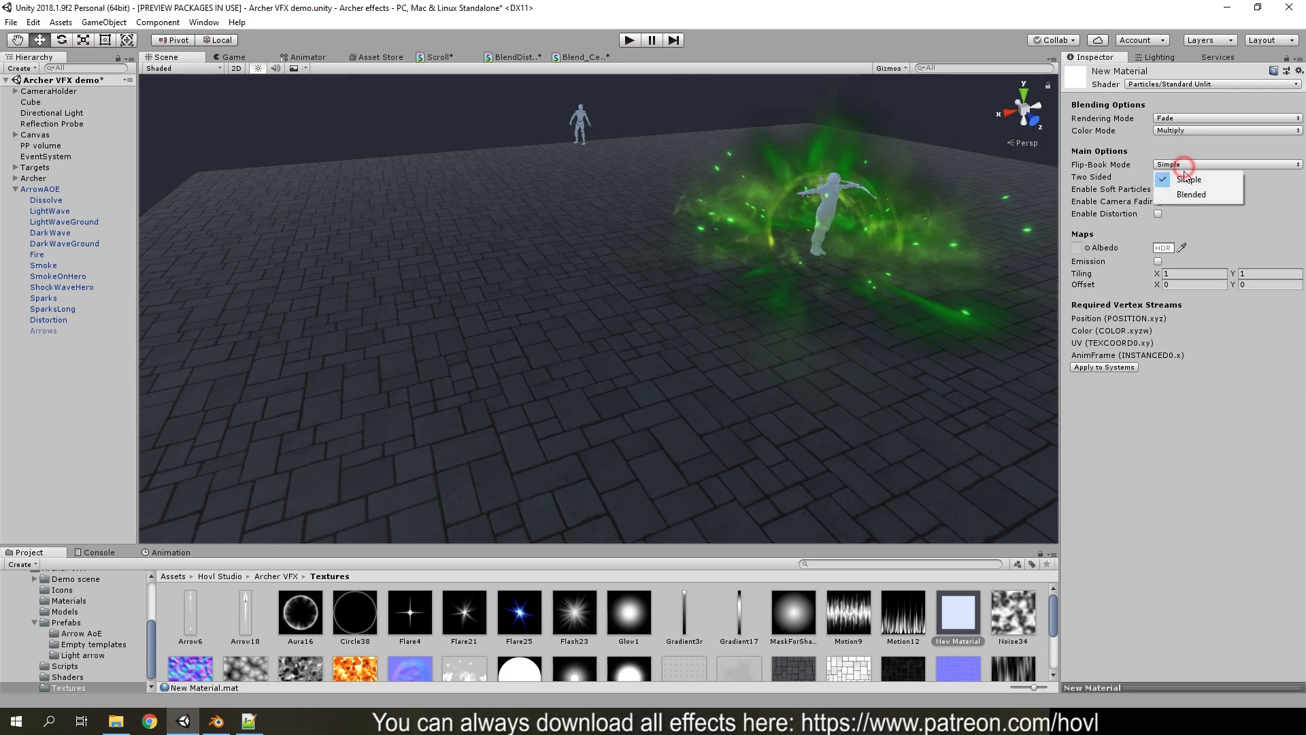
left_click(1183, 181)
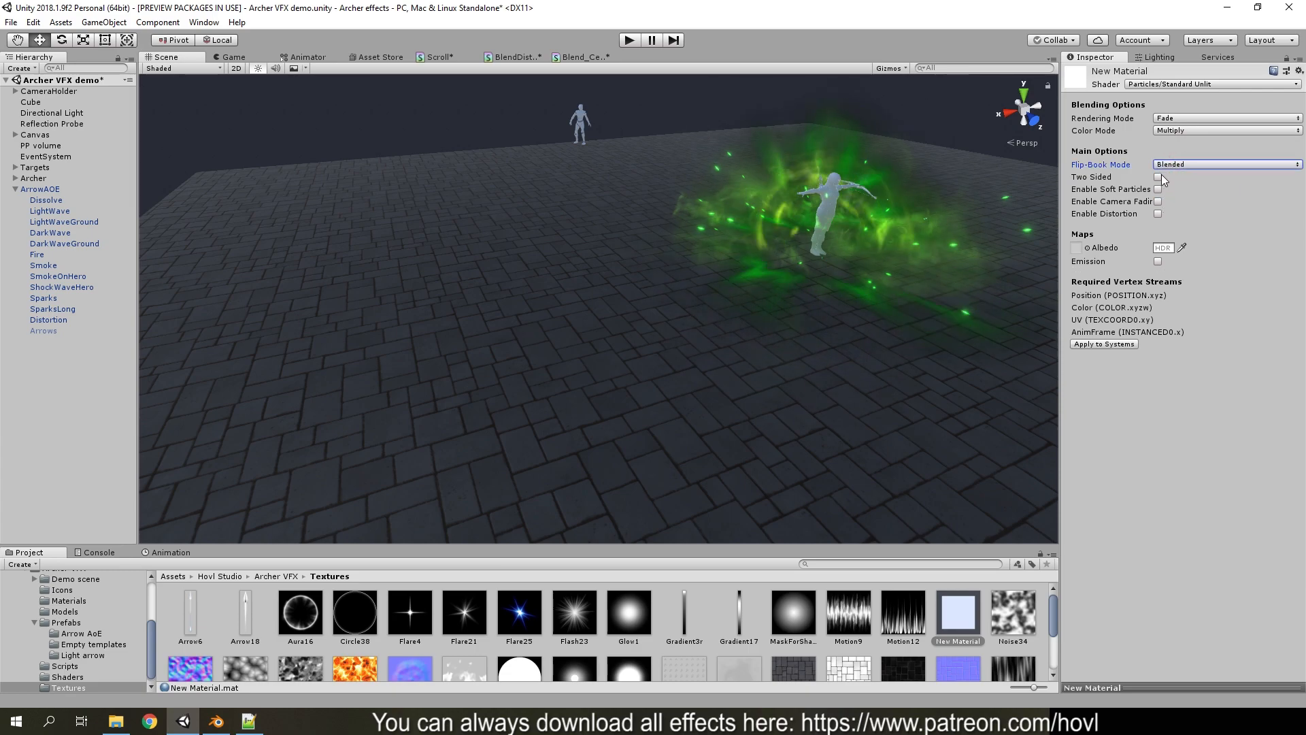
left_click(1159, 176)
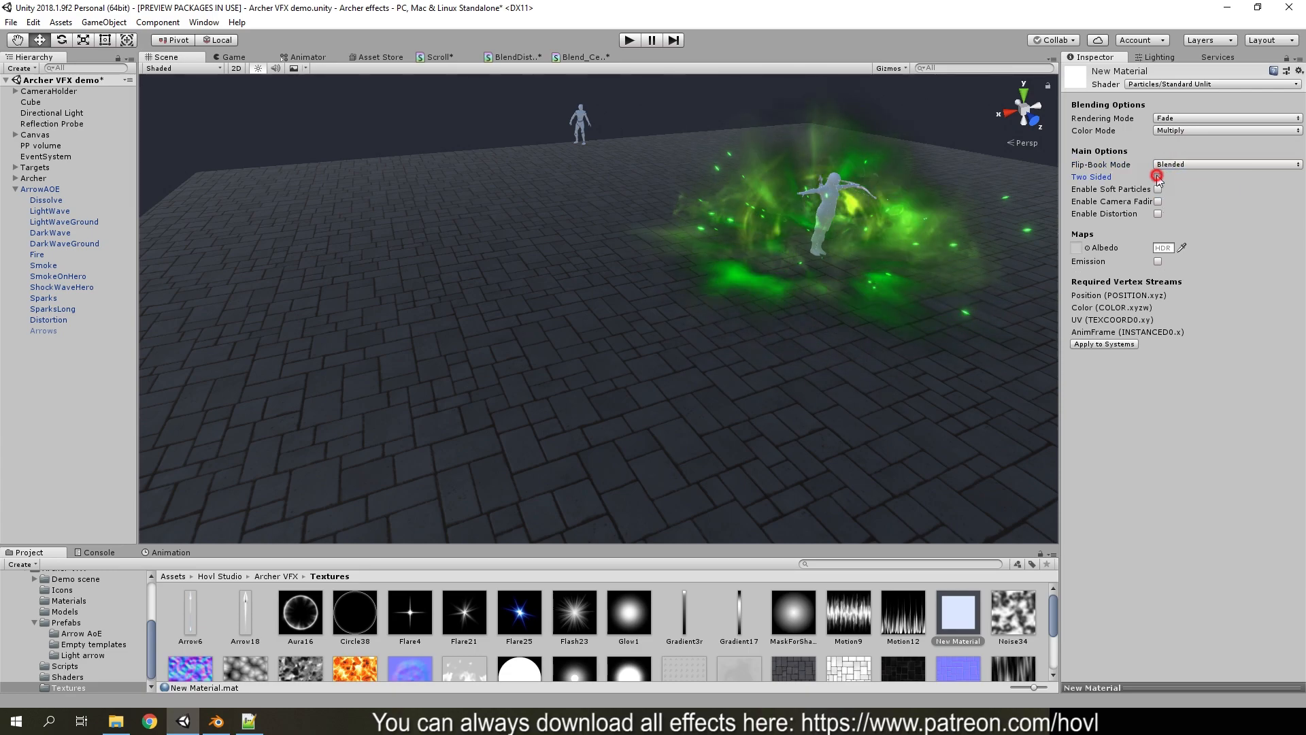
Enable distortion on the material with Blend 1 and the NormalMap8 texture as normal map, and try different strengths
left_click(1159, 213)
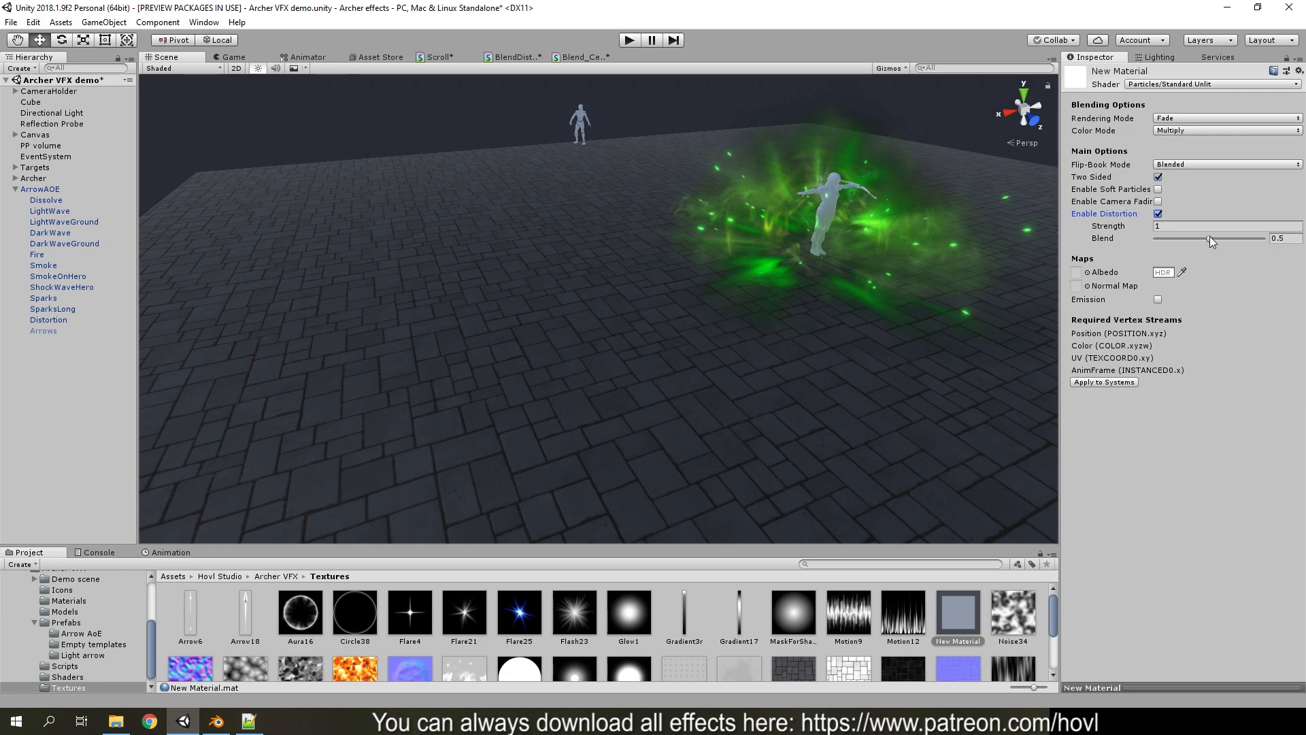
left_click_drag(1209, 239, 1264, 237)
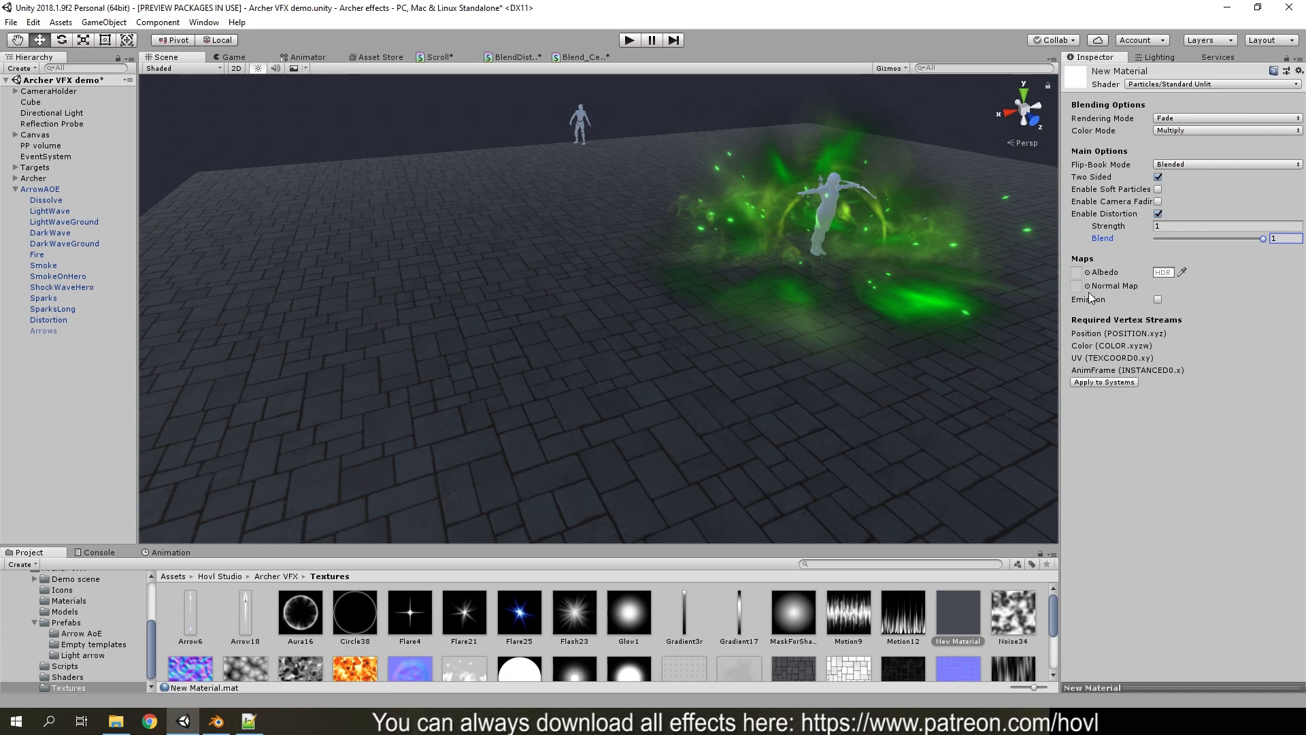
scroll(721, 597, "down", 2)
left_click_drag(404, 653, 1079, 287)
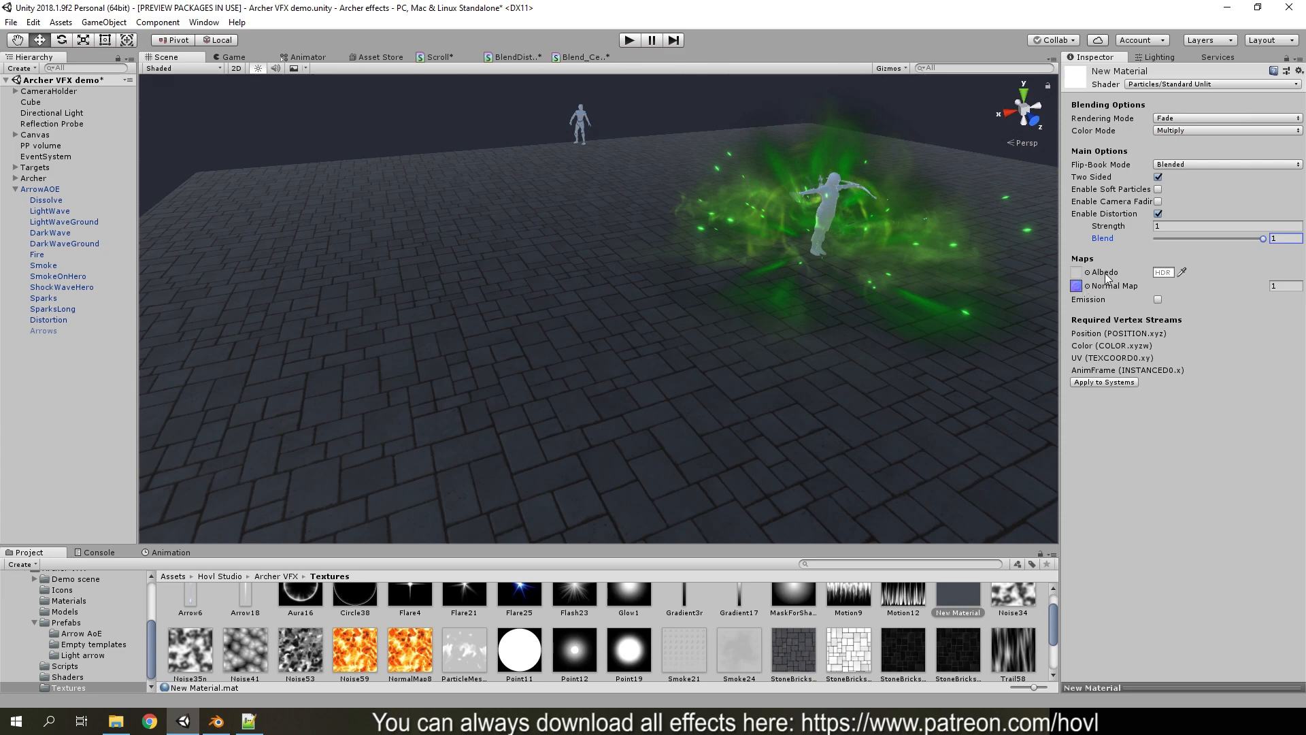
left_click_drag(1129, 226, 1229, 227)
left_click_drag(1133, 228, 1180, 226)
left_click(1177, 225)
Create a test particle system in the scene, reset its transform and offset it to X 7.5
left_click(20, 385)
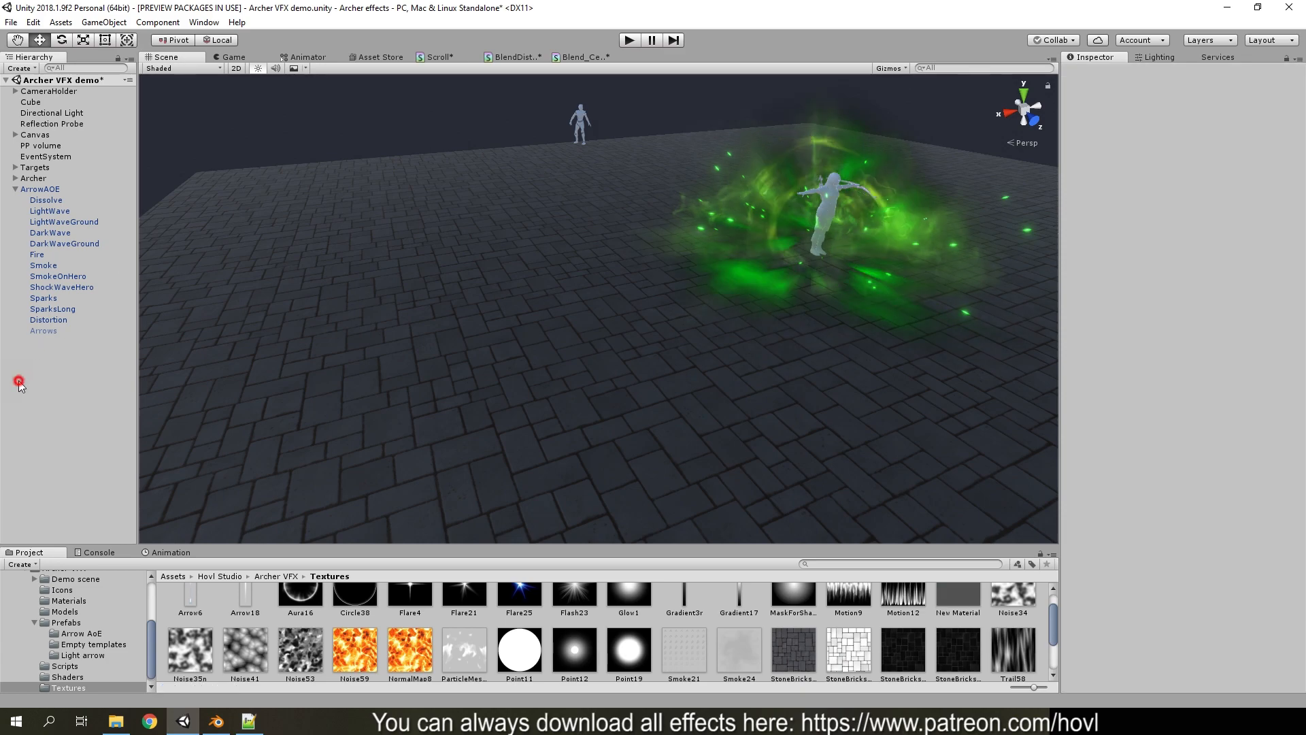
right_click(37, 385)
left_click(182, 548)
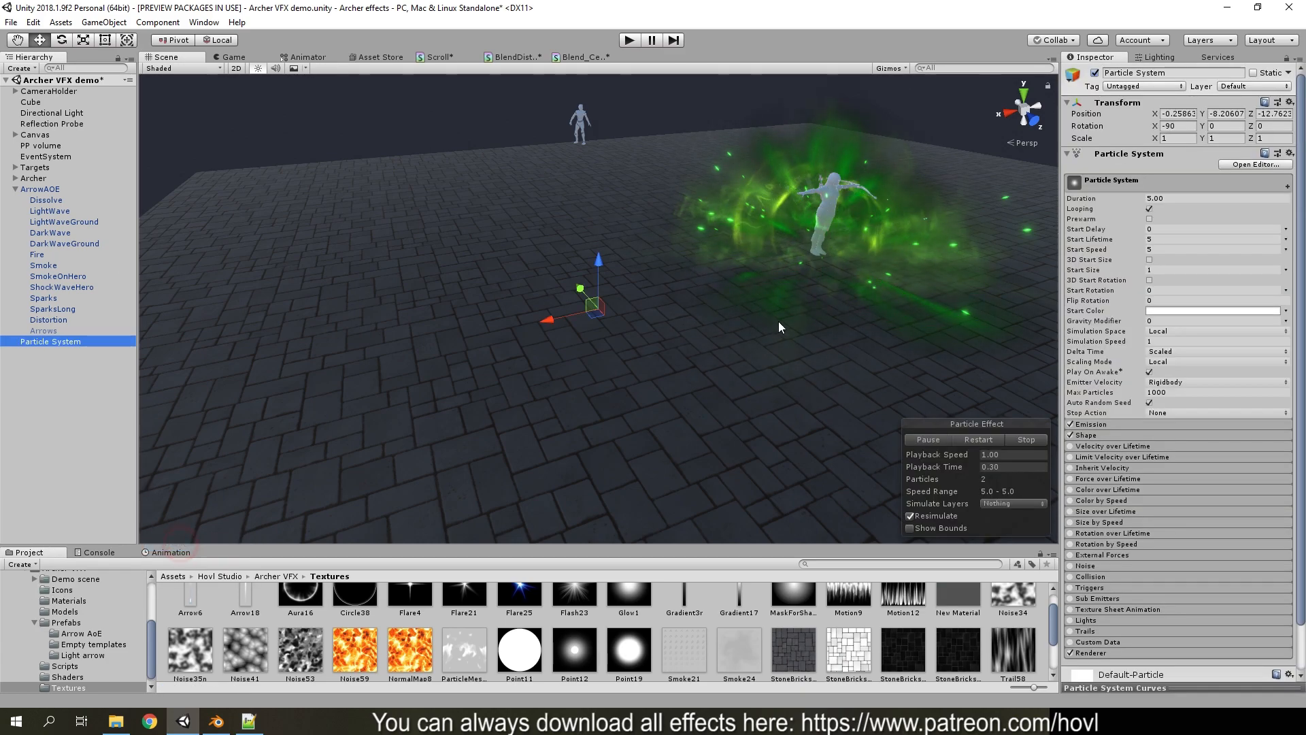
right_click(1141, 100)
left_click(1150, 110)
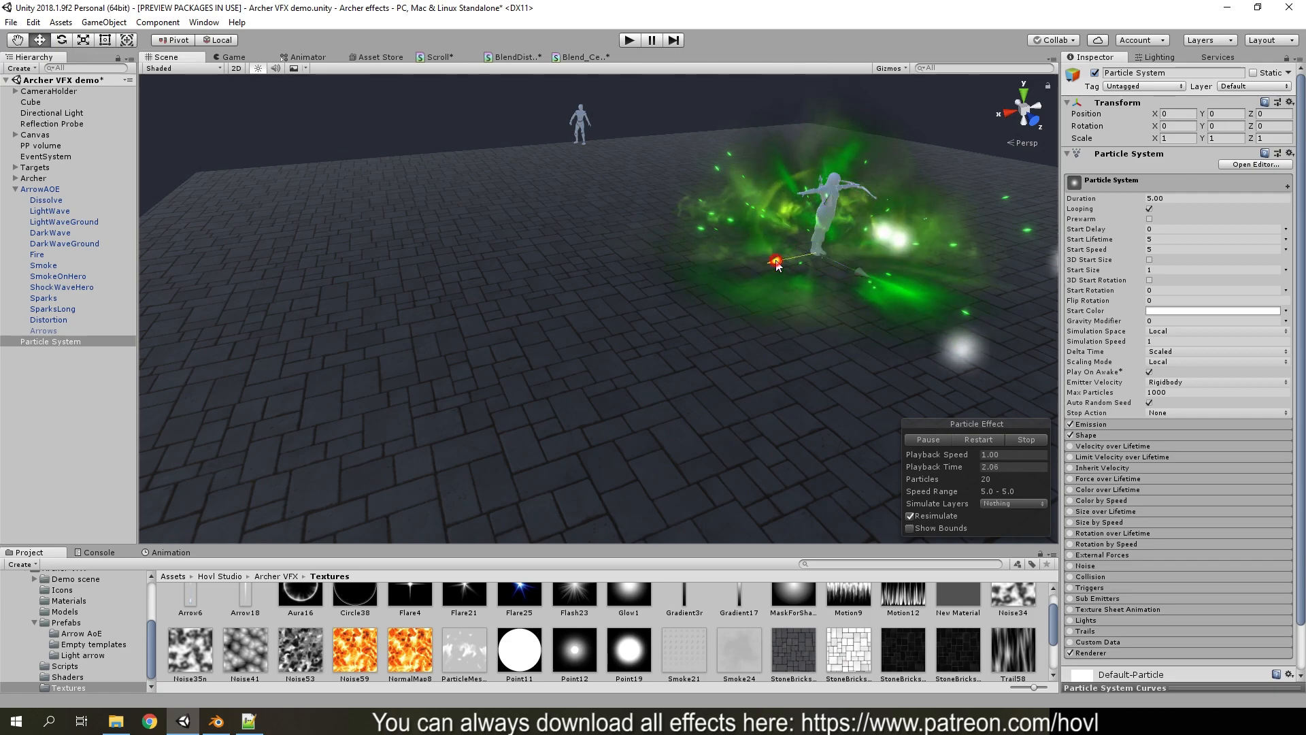
left_click_drag(775, 261, 439, 329)
Set the test particle system's Start Size to 5 and assign New Material in its Renderer to preview the distortion
left_click(1156, 270)
type("5")
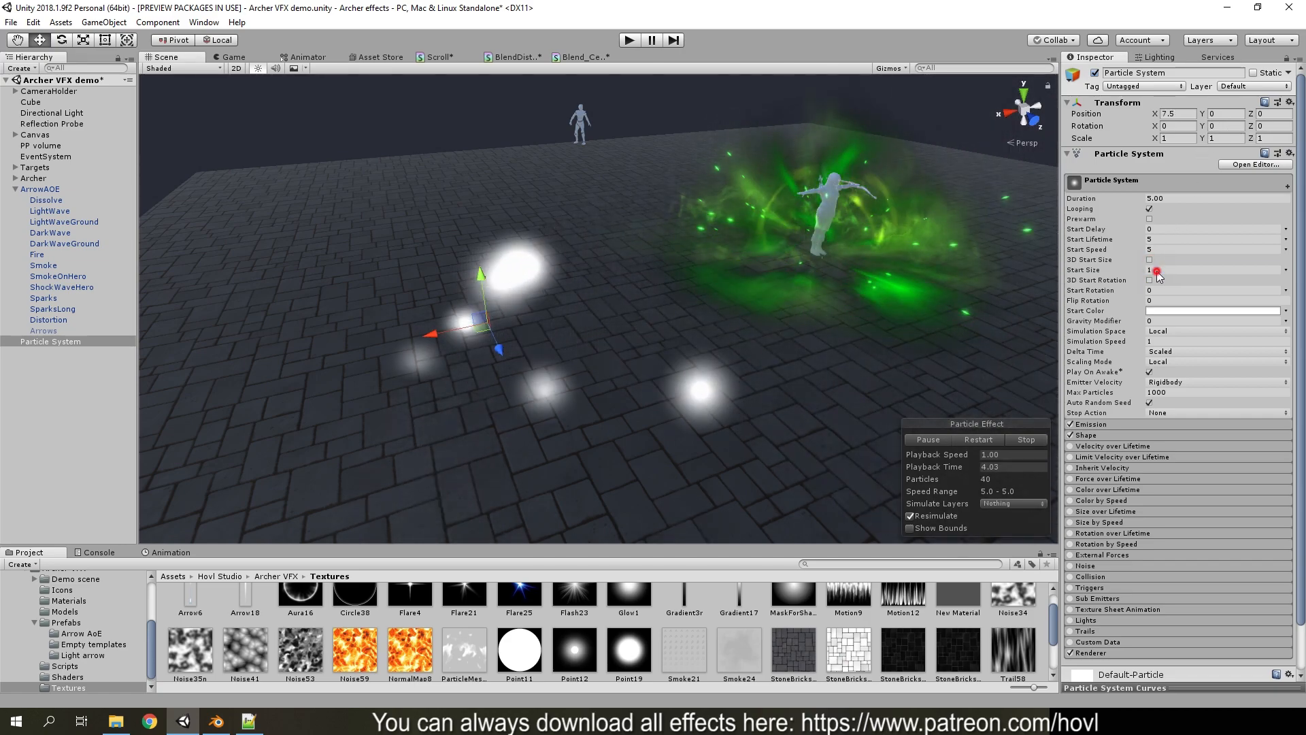
scroll(1204, 529, "down", 3)
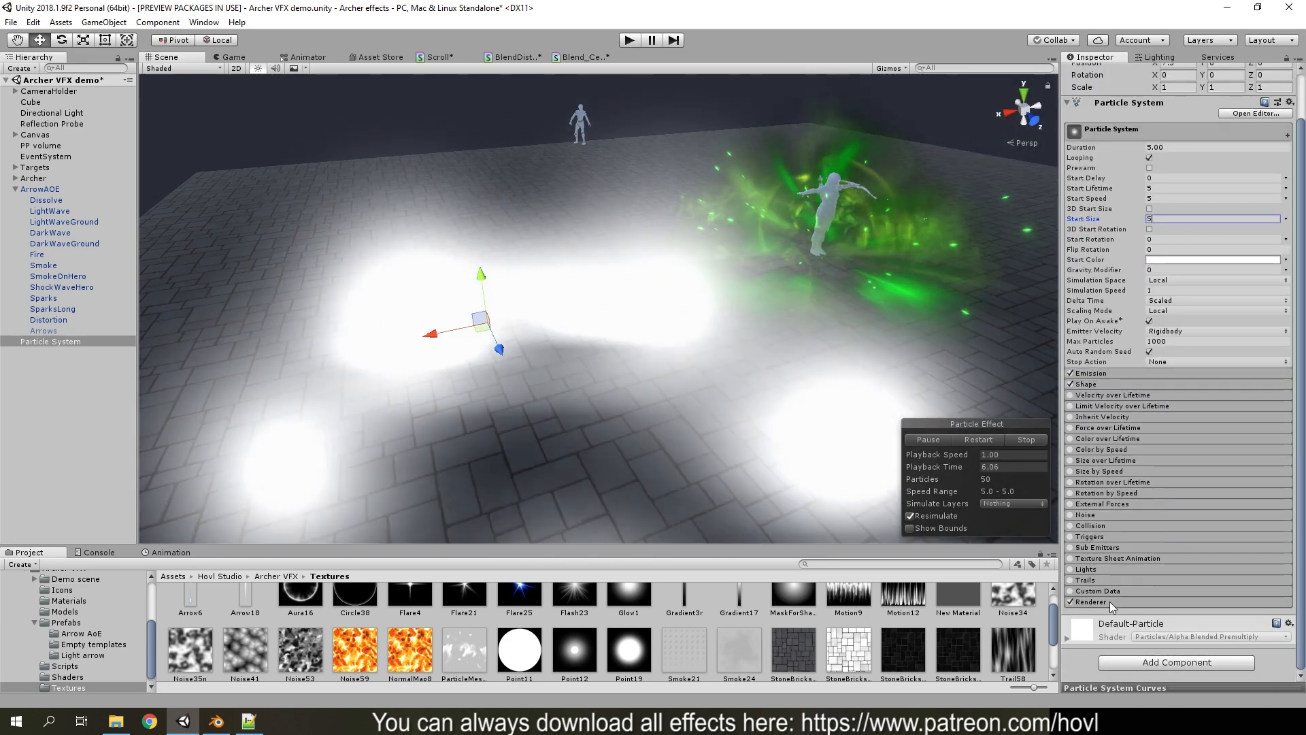
left_click(1108, 601)
scroll(980, 624, "down", 3)
scroll(959, 621, "up", 3)
scroll(1186, 597, "down", 10)
left_click_drag(973, 606, 1191, 522)
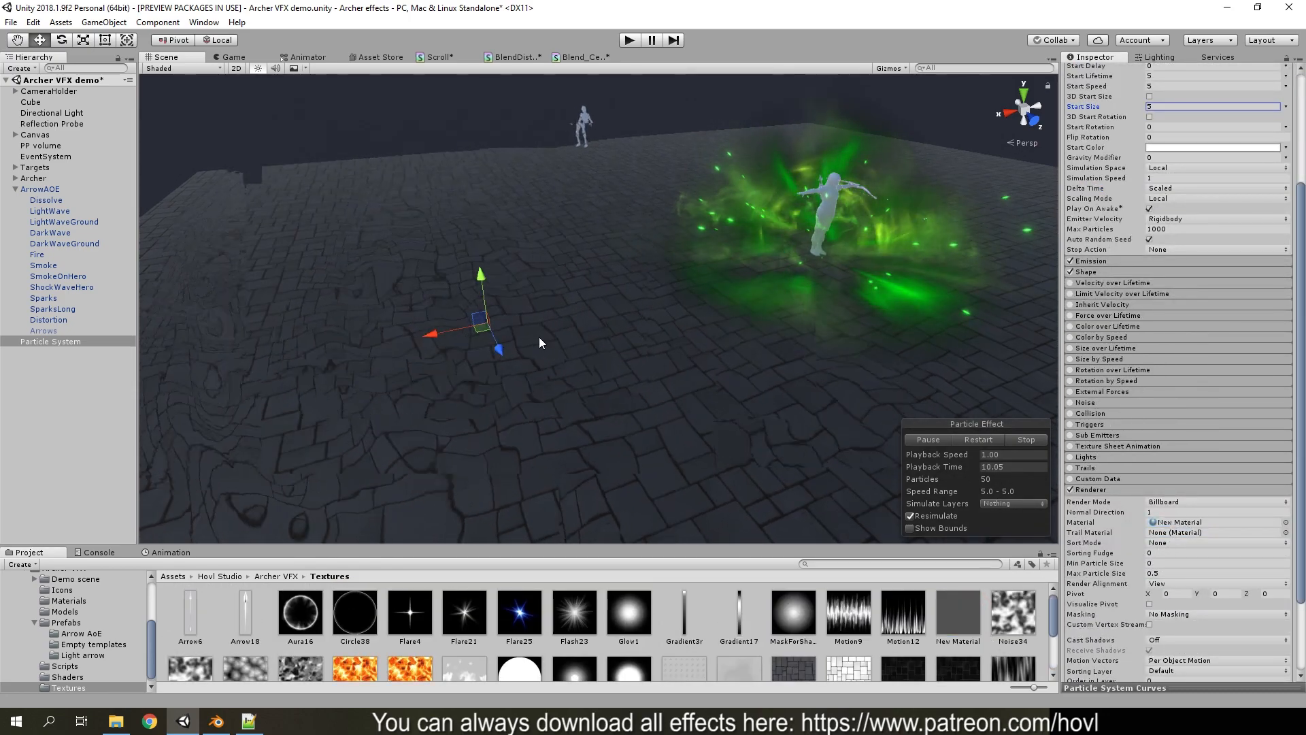
mouse_move(538, 337)
left_mouse_down("alt")
mouse_move(659, 370)
mouse_move(533, 358)
mouse_move(539, 338)
mouse_move(536, 354)
left_mouse_up("alt")
Delete the test material and the test particle system
left_click(958, 612)
key("Delete")
left_click(690, 385)
Enable the Arrows particle system, replay the effect and pause it
left_click(58, 331)
right_click_drag(766, 344, 816, 338)
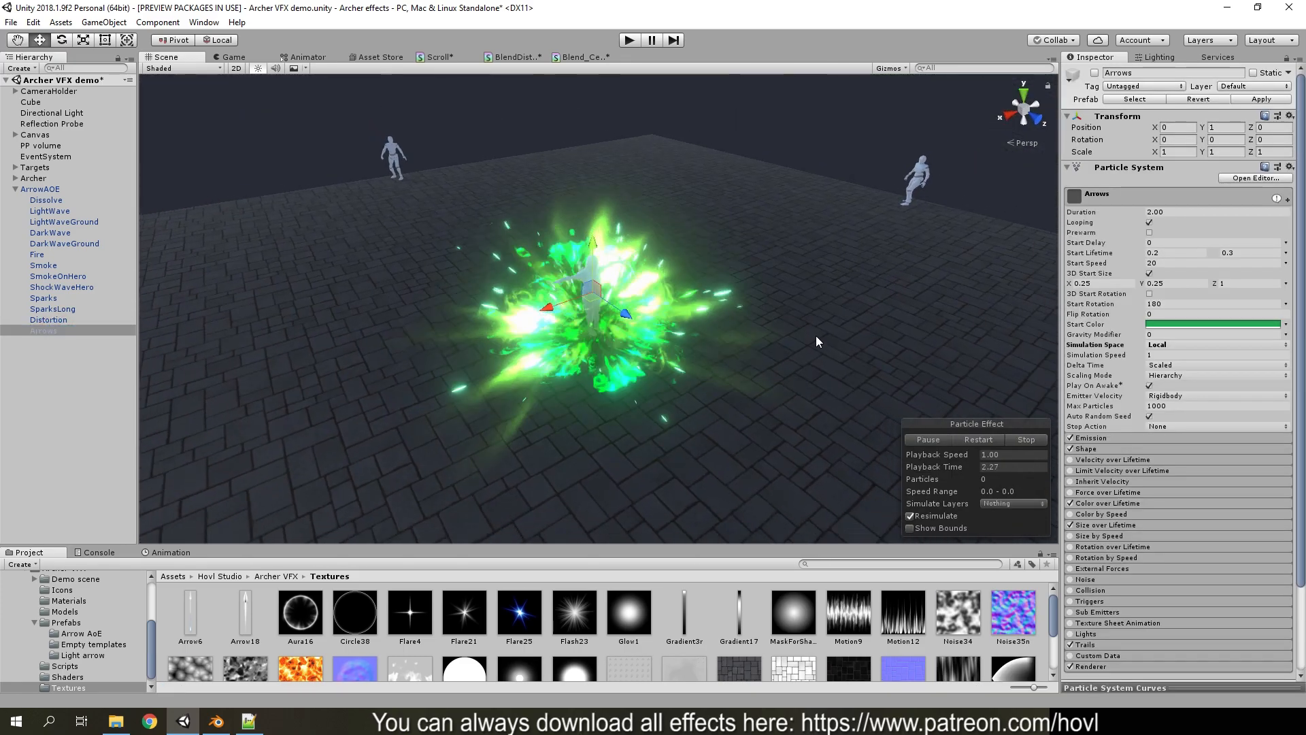
left_click(949, 437)
left_click(965, 439)
left_click(941, 441)
Offset the Arrows particle system from the archer to X 6.94
right_click_drag(858, 373, 748, 380)
left_click_drag(782, 269, 537, 299)
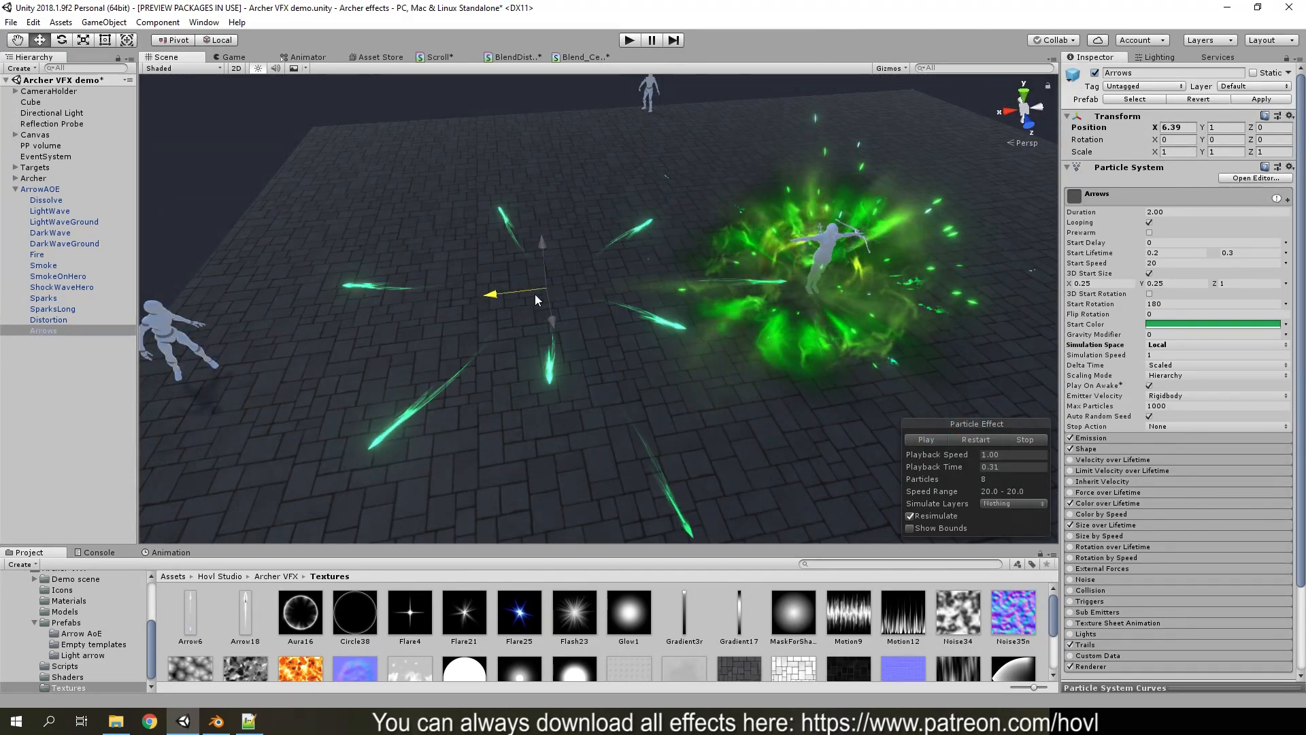
key("w")
right_click_drag(684, 327, 643, 351)
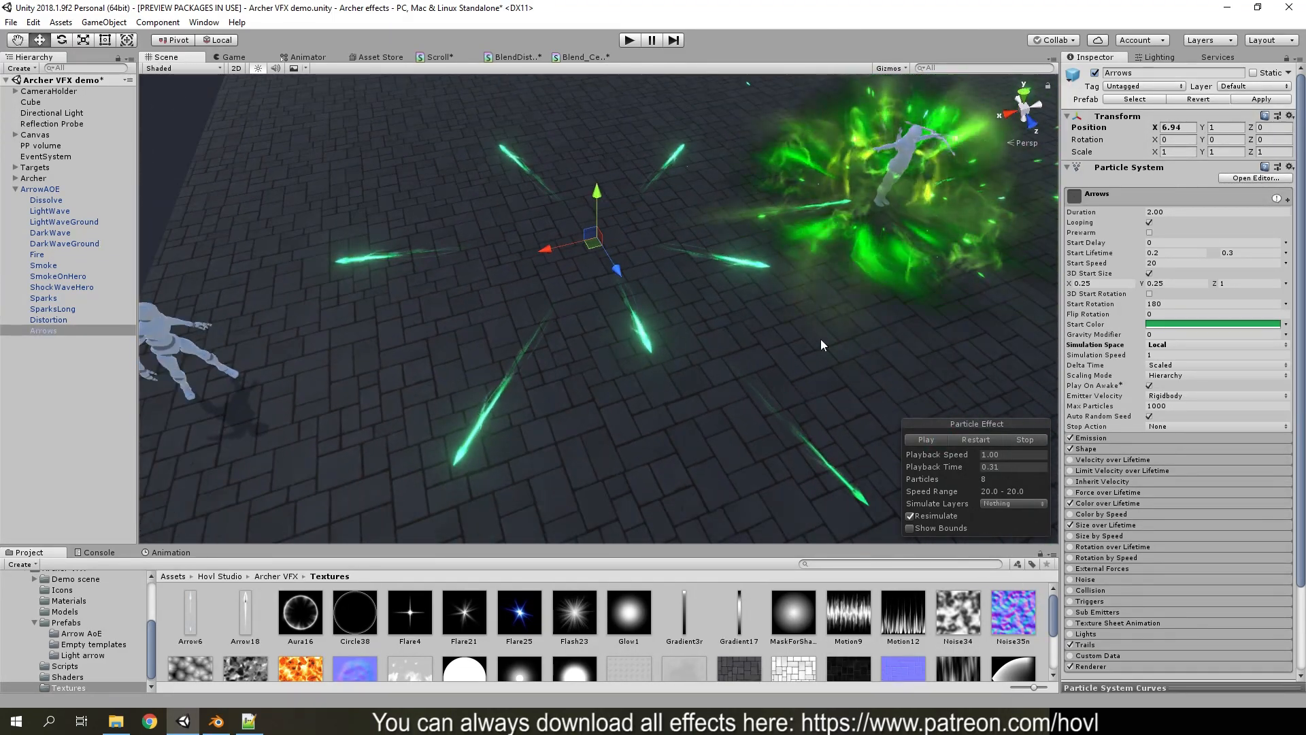
Expand the Emission and Shape modules of Arrows and examine the burst settings and circular emitter
left_click(1098, 438)
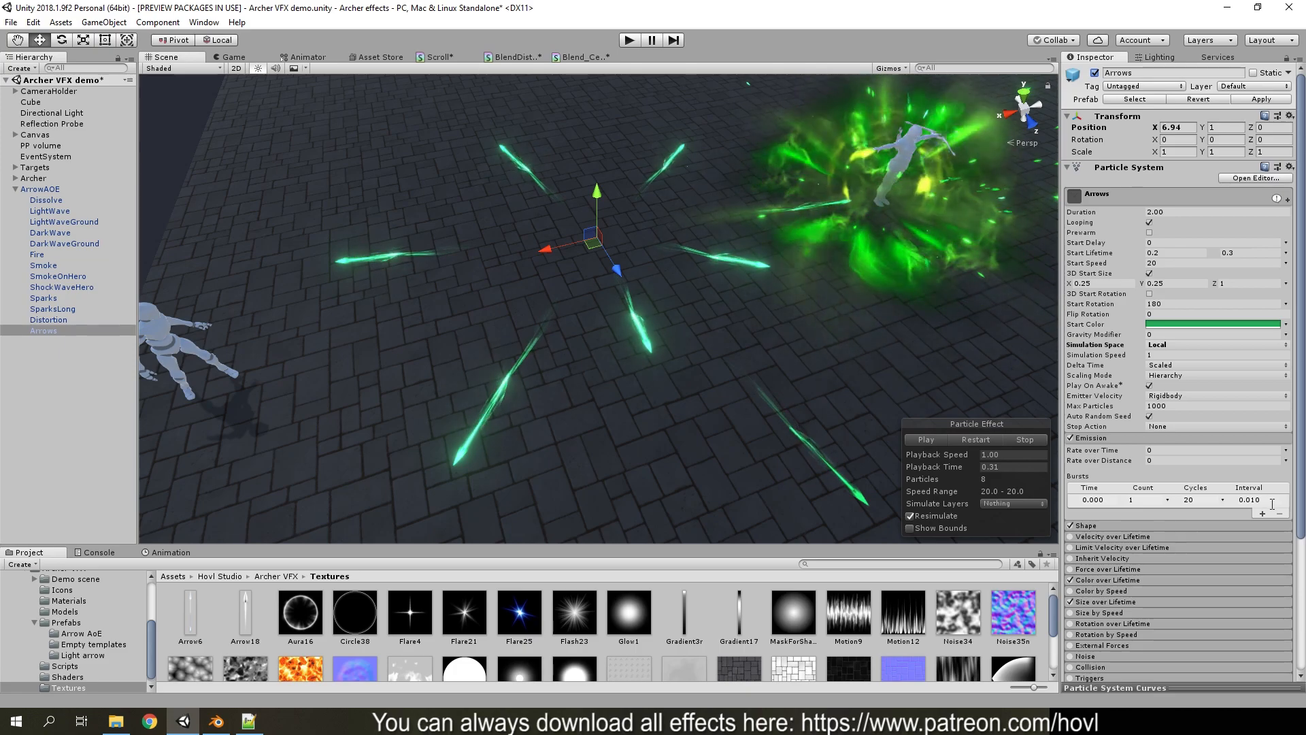
scroll(1088, 449, "down", 3)
left_click(1088, 444)
right_click_drag(711, 355, 777, 215)
key("w")
key("s")
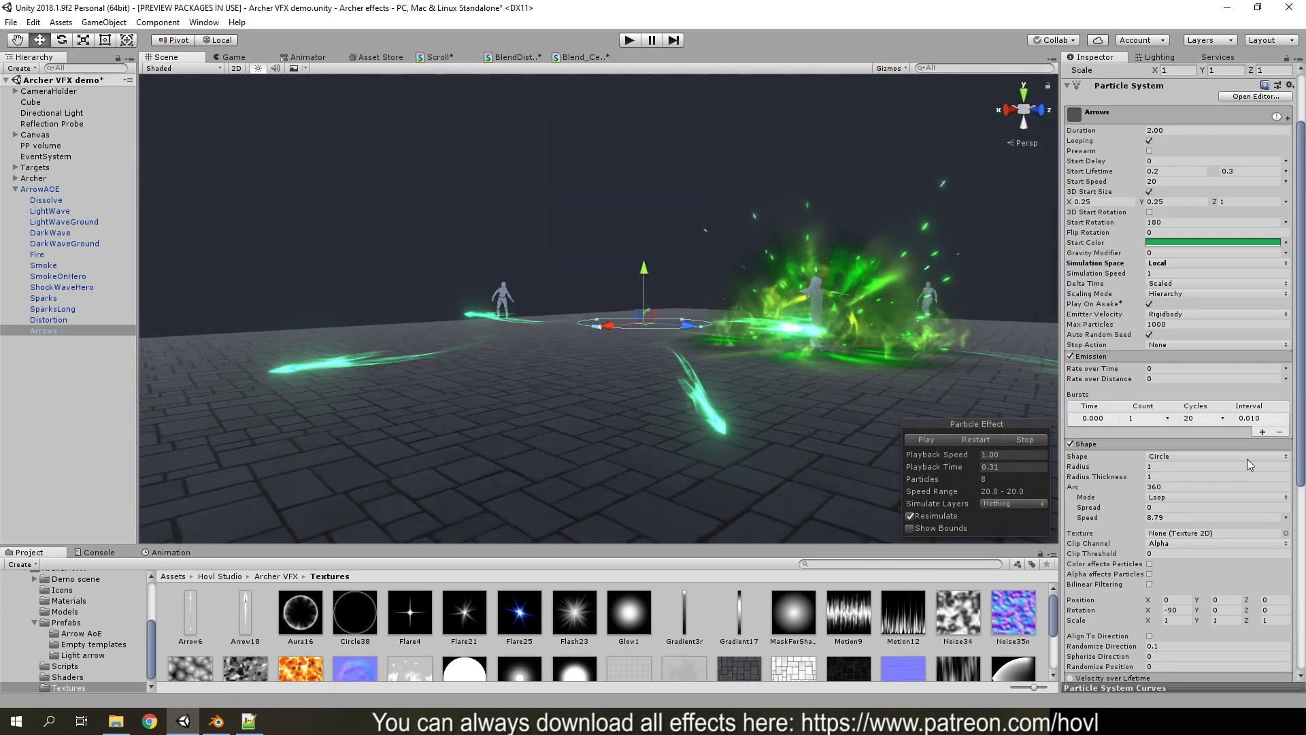
scroll(1224, 469, "down", 6)
scroll(1115, 469, "up", 6)
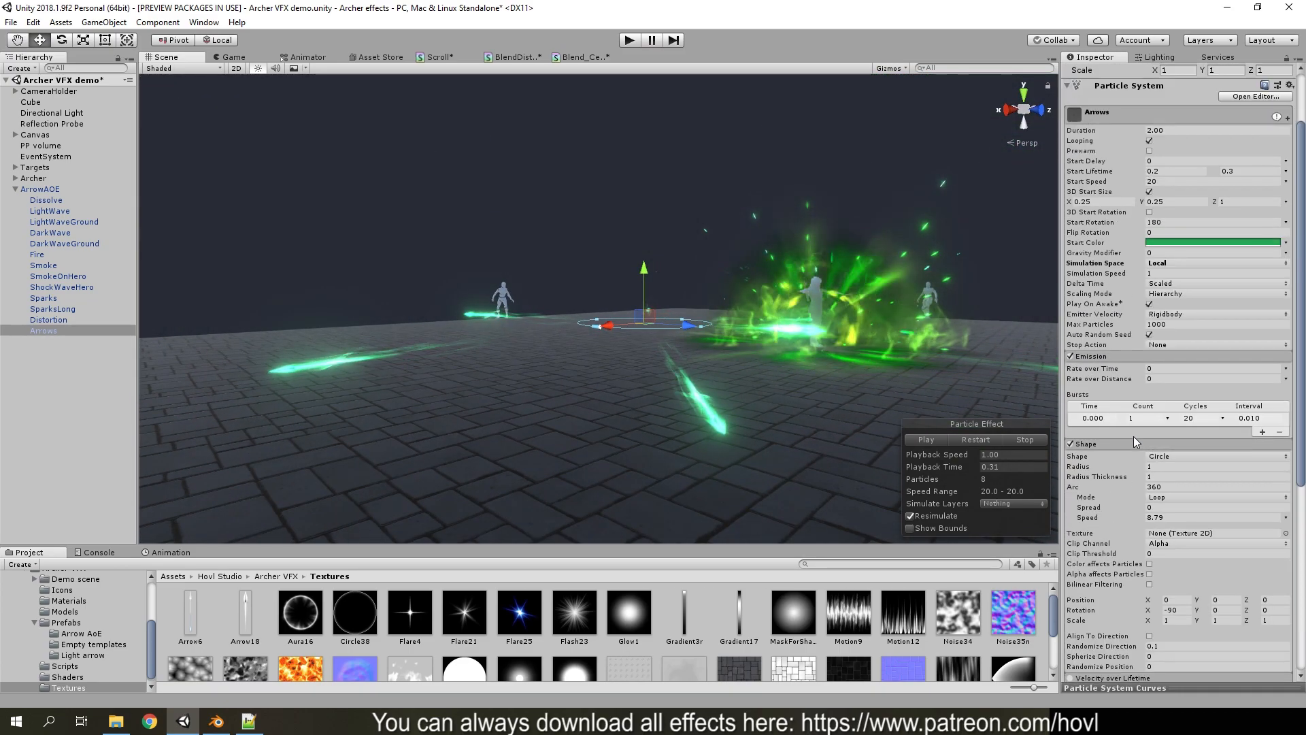
left_click(1115, 444)
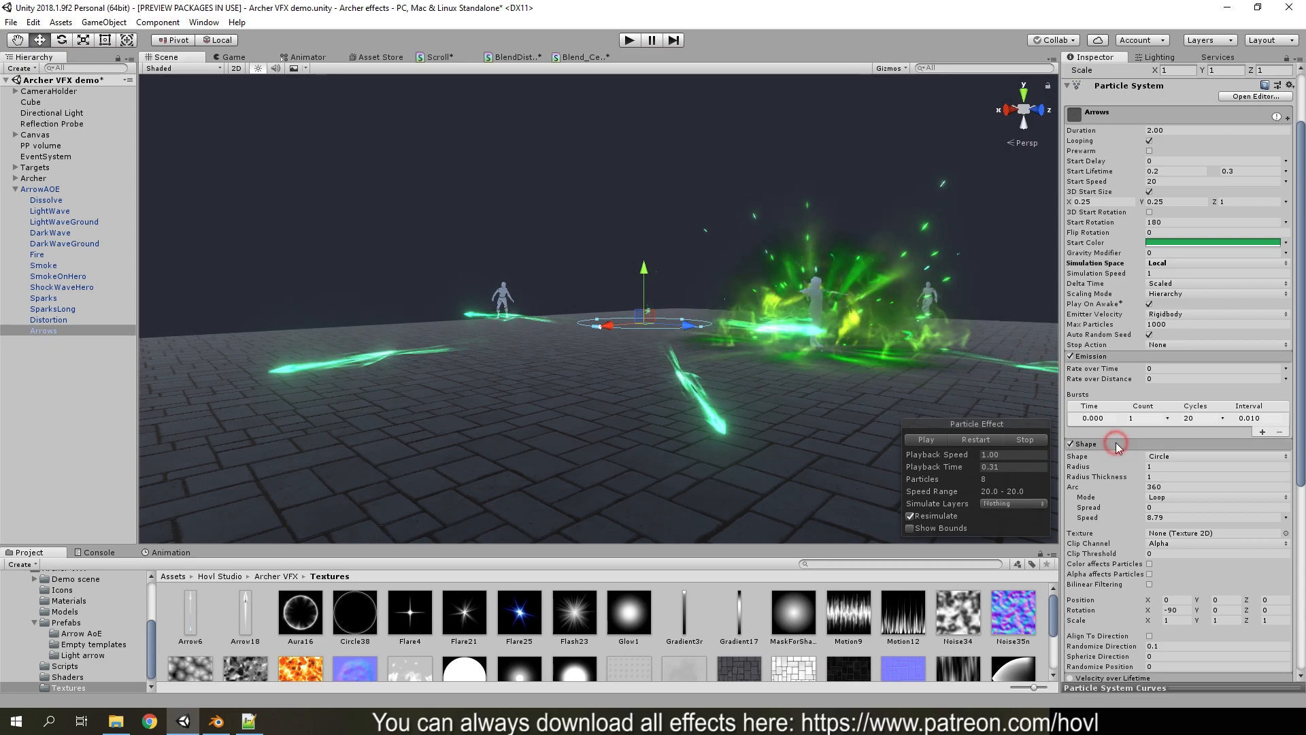
left_click(1122, 441)
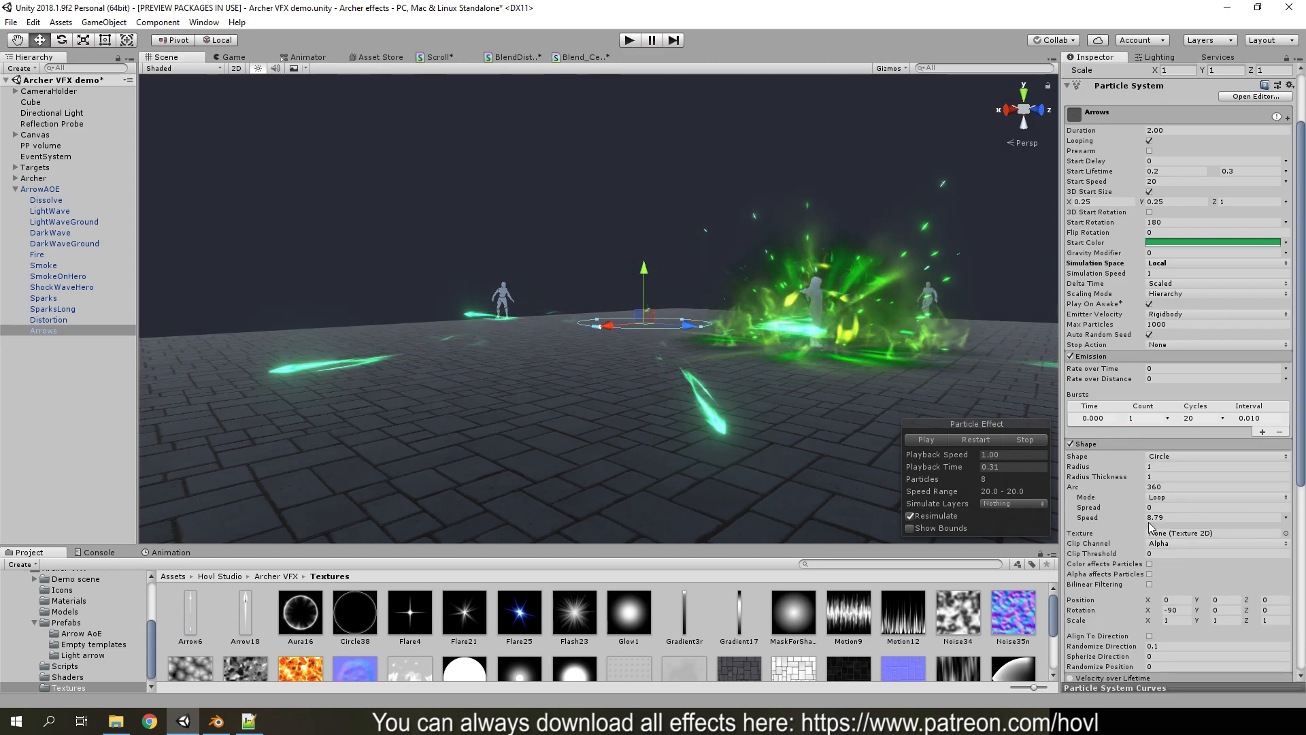
Examine the Randomize Direction setting in the Arrows Shape module
scroll(1150, 544, "down", 4)
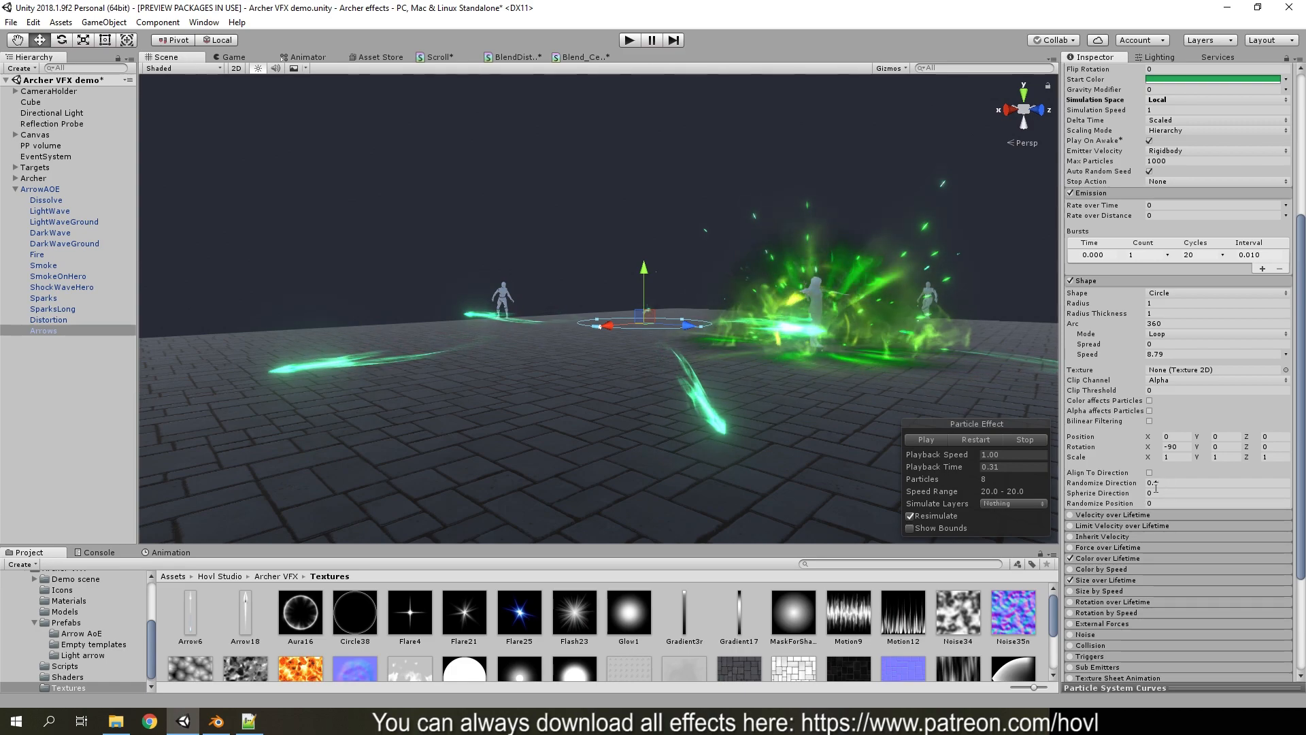
left_click(1153, 483)
key("Return")
left_click(1157, 484)
left_click(1165, 484)
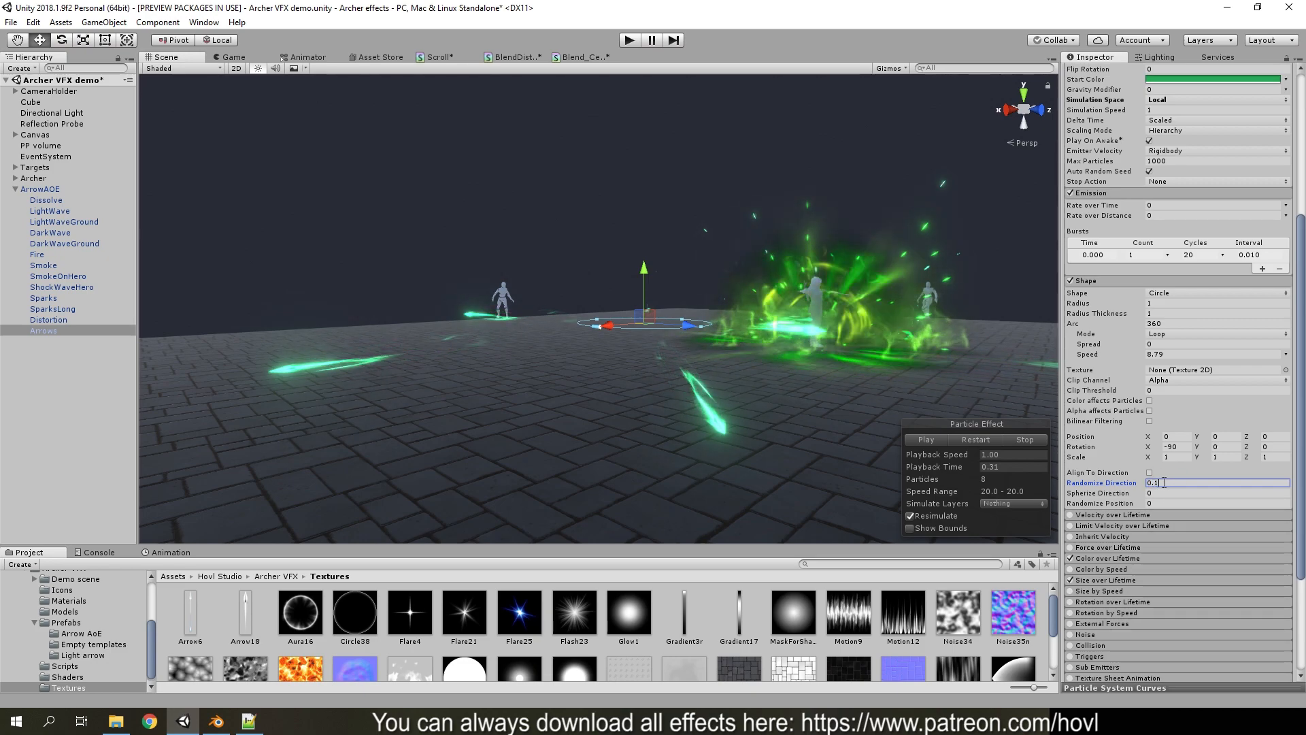
Set the X rotation of the Arrows emitter shape to 0 and view the reoriented circle
left_click(1169, 447)
type("0")
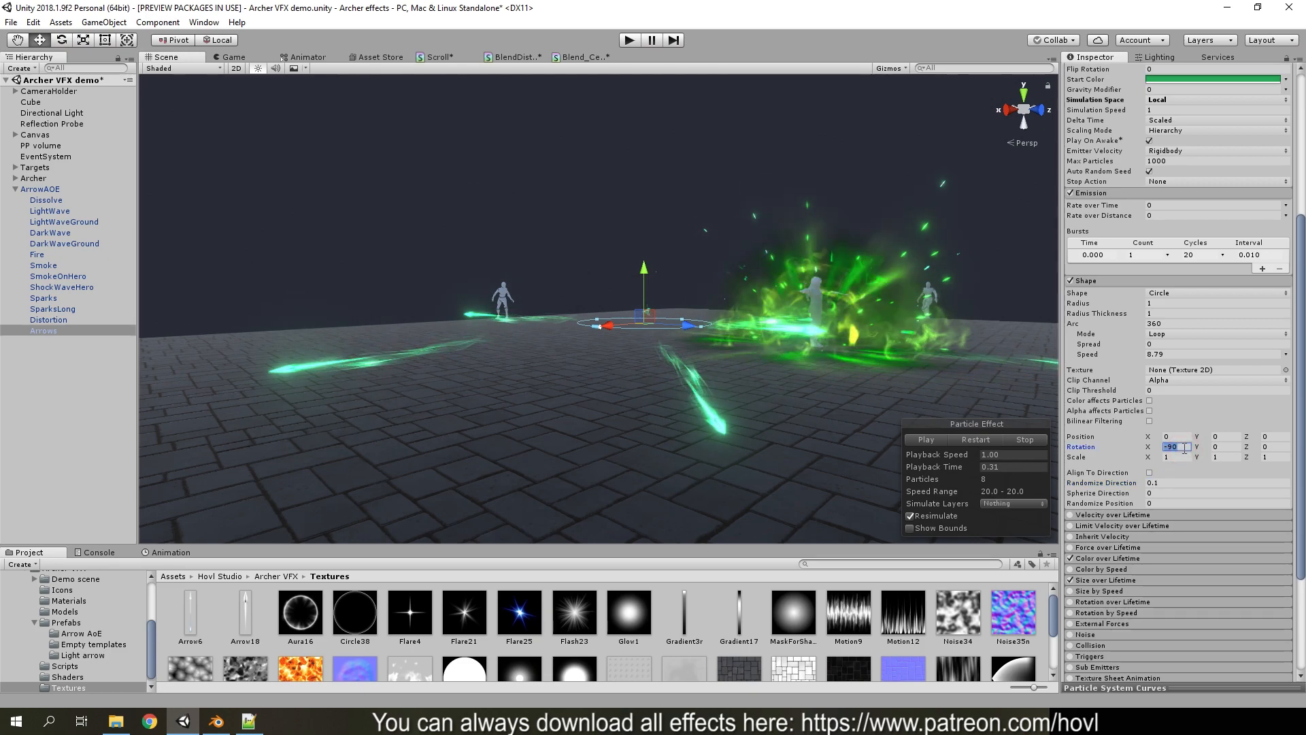
right_click_drag(718, 331, 579, 355)
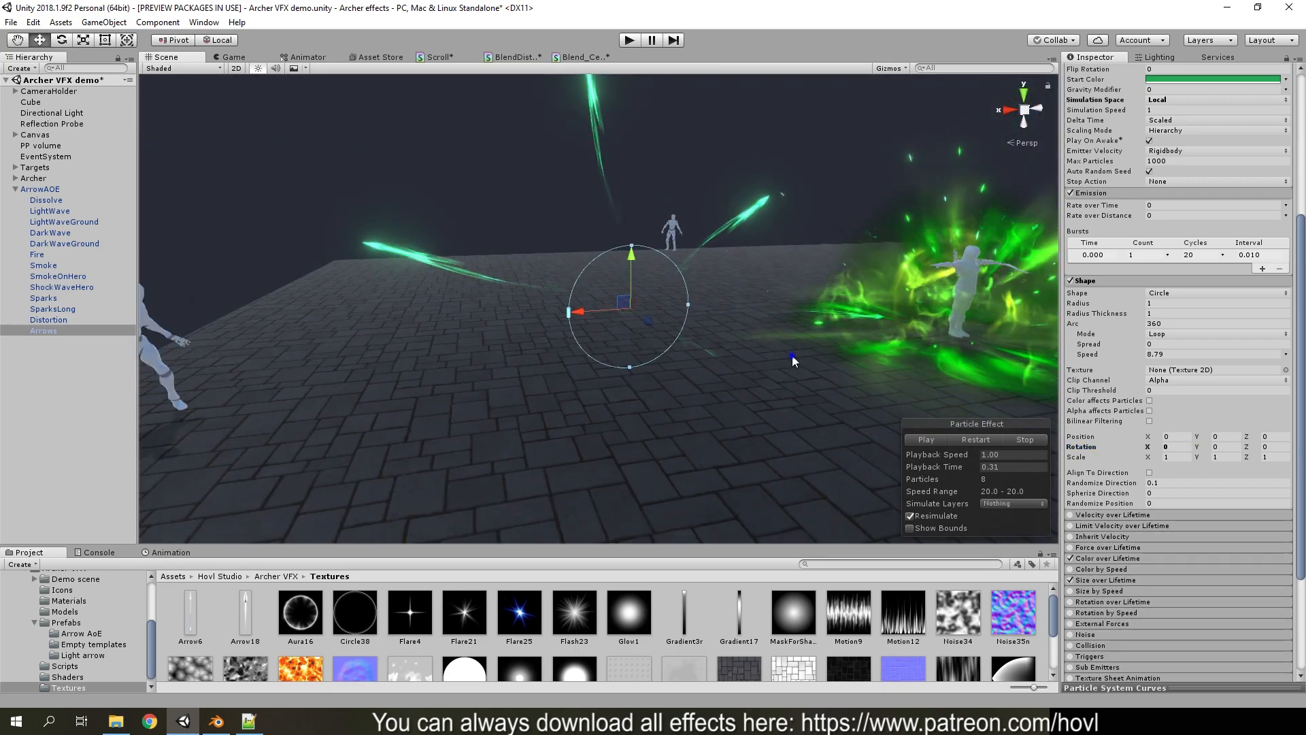
Undo the emitter rotation change of Arrows, then replay the effect and pause it with the arrows spreading across the floor
right_click_drag(812, 360, 874, 398)
key("ctrl+z")
left_click(968, 442)
left_click(968, 442)
left_click(939, 440)
right_click_drag(786, 432, 1083, 396)
right_click_drag(772, 362, 703, 371)
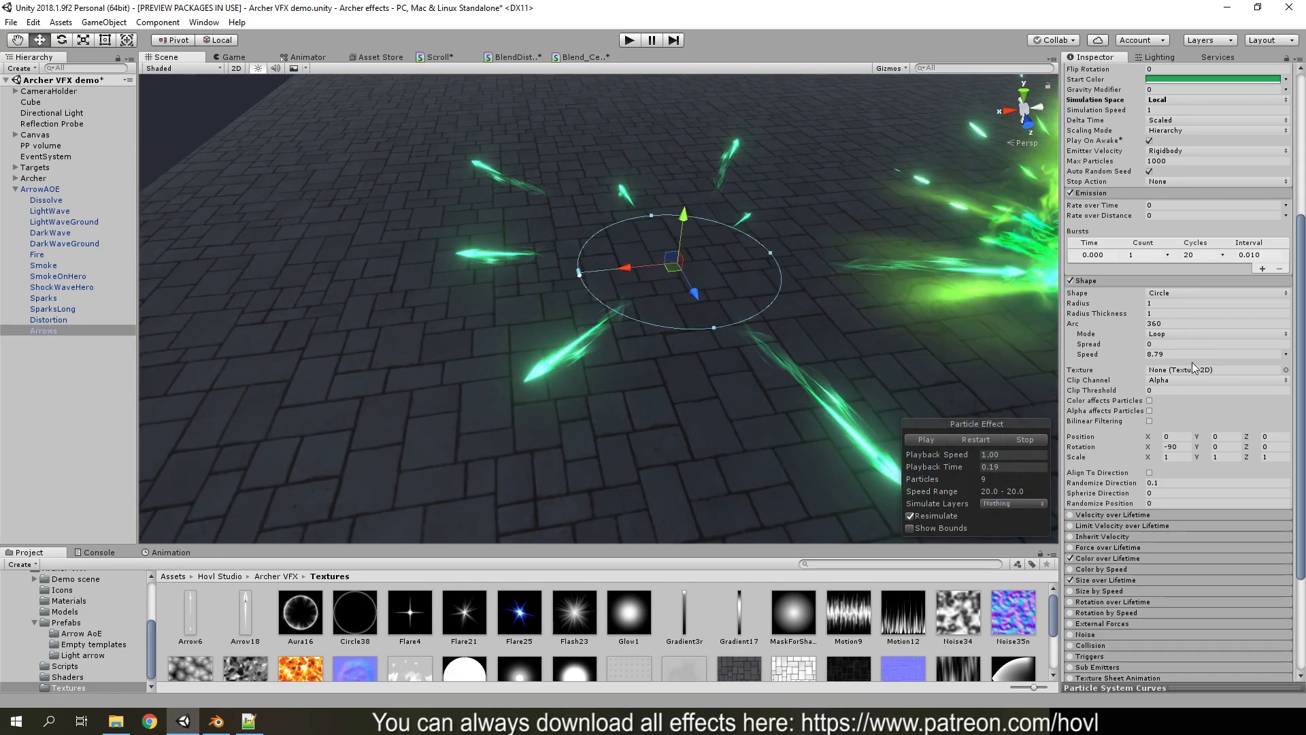
Set the arc mode of the Arrows emitter shape to Random and preview the arrow distribution at playback time 0.21
left_click(1164, 333)
left_click(1163, 349)
scroll(895, 384, "down", 3)
left_click(986, 441)
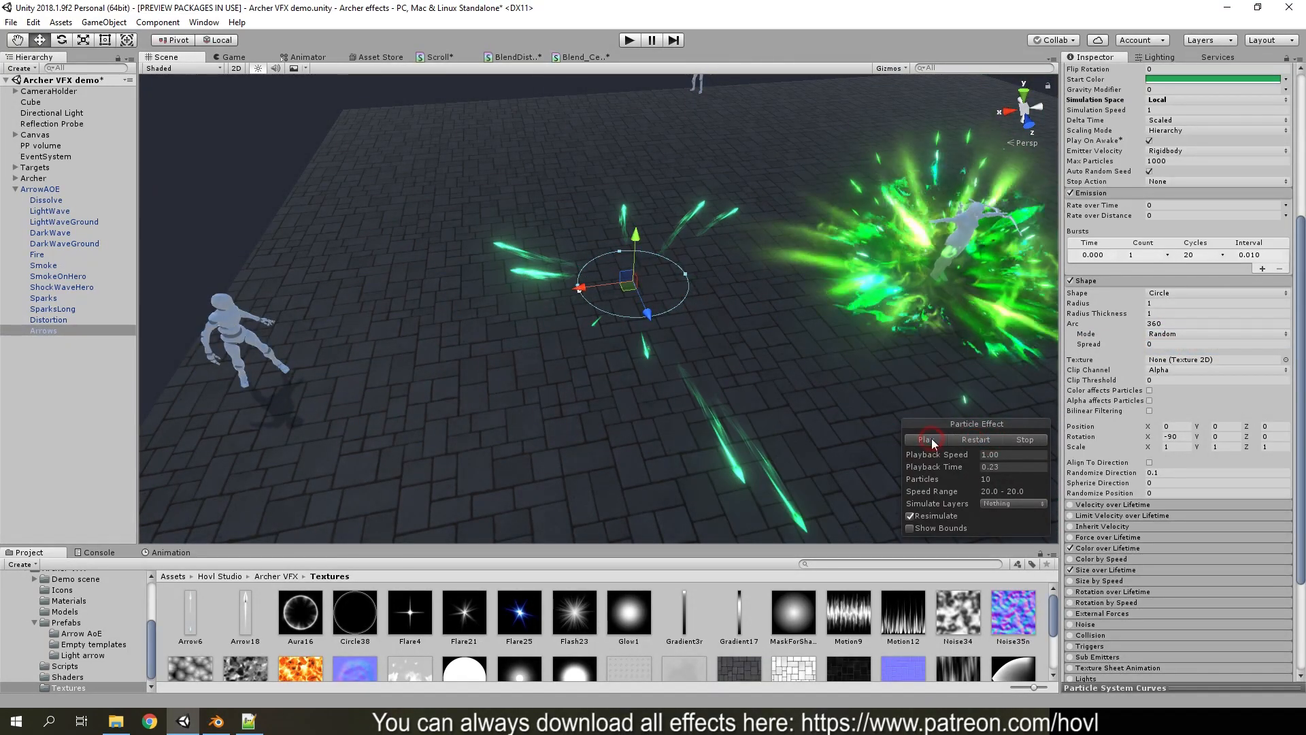
mouse_move(966, 465)
left_mouse_down()
mouse_move(945, 466)
mouse_move(973, 463)
mouse_move(959, 465)
left_mouse_up()
Switch the Arrows arc mode to Burst Spread and preview the effect at playback time 0.23
left_click(1164, 333)
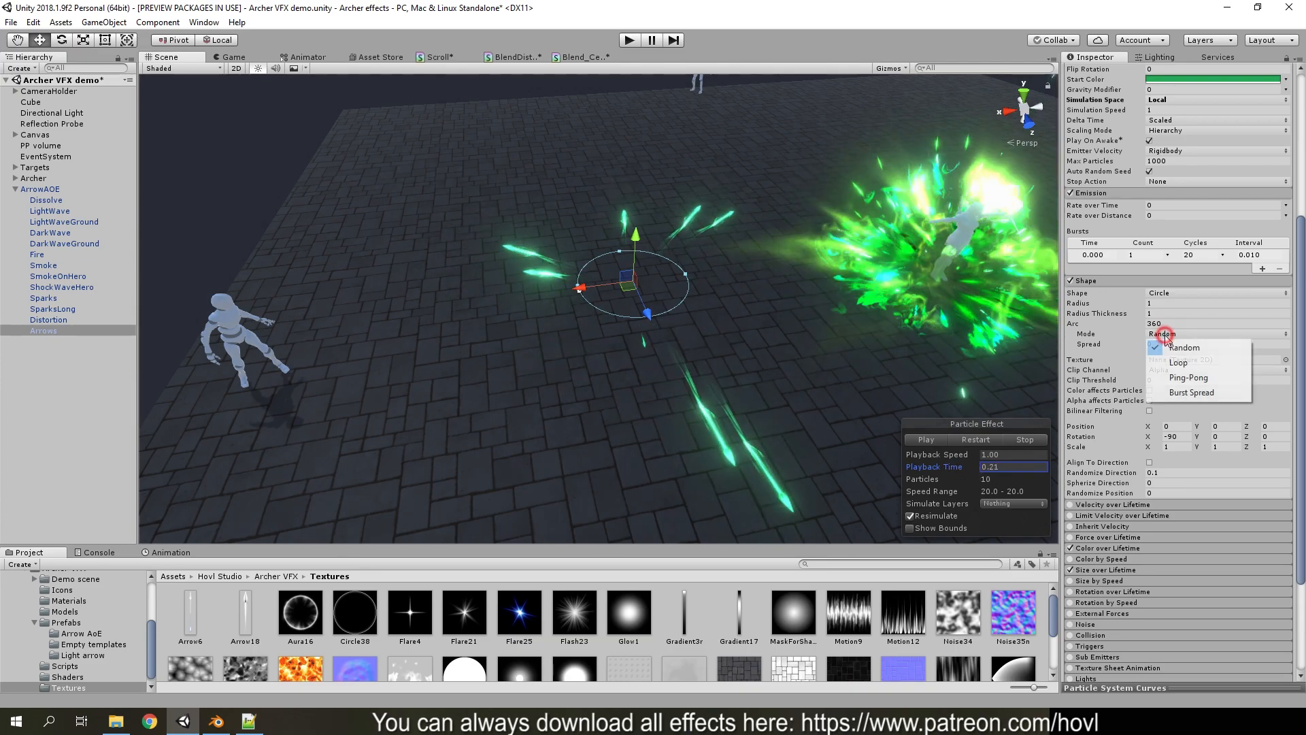
left_click(1182, 393)
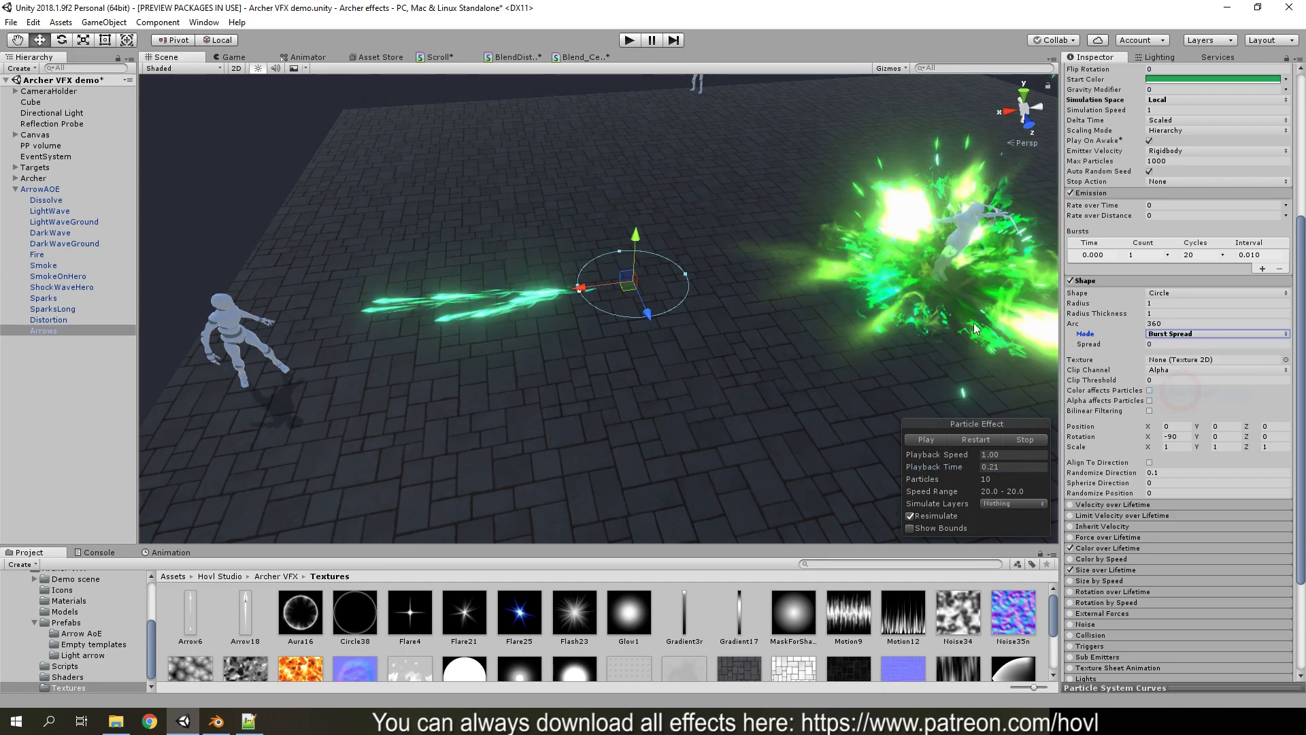
left_click(977, 441)
left_click(929, 442)
mouse_move(960, 465)
left_mouse_down()
mouse_move(982, 465)
mouse_move(945, 467)
mouse_move(989, 464)
mouse_move(945, 472)
mouse_move(974, 471)
left_mouse_up()
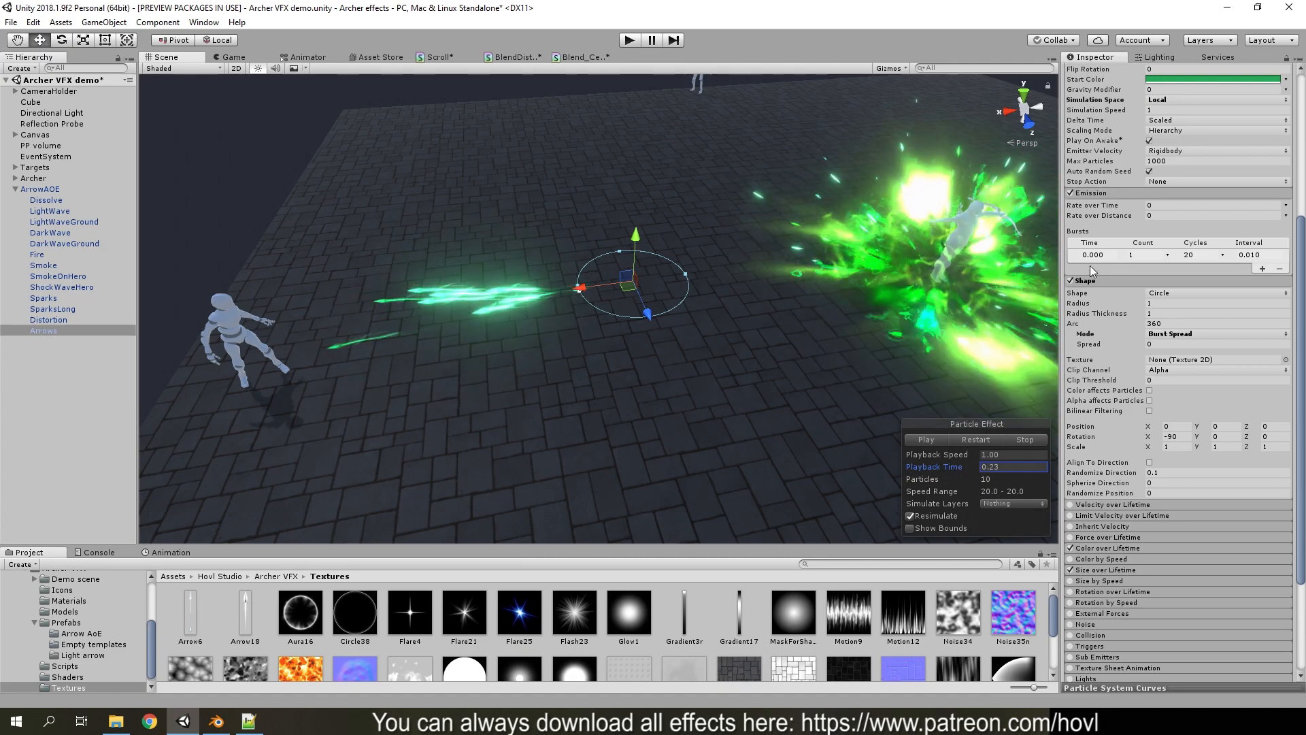
Set the Arrows burst to a count of 20 with 1 cycle and replay the effect
left_click(1144, 255)
type("20")
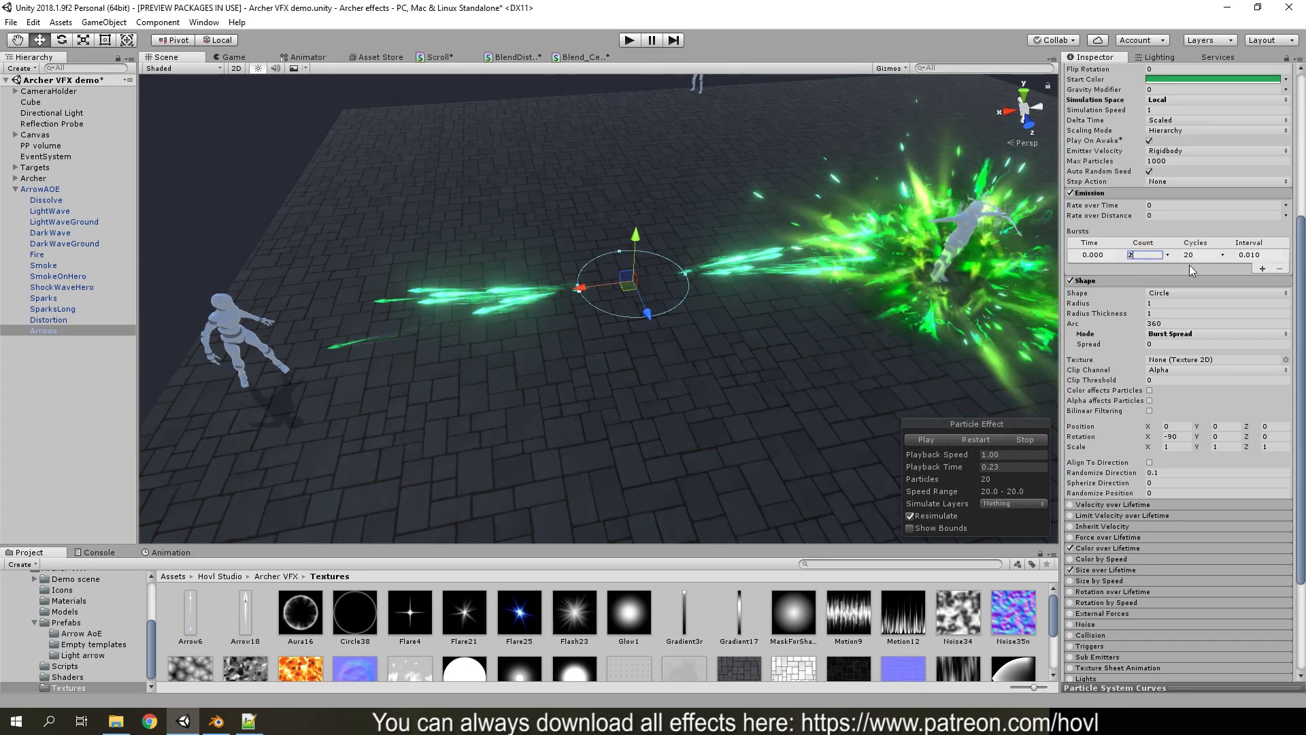
left_click(1197, 256)
type("1")
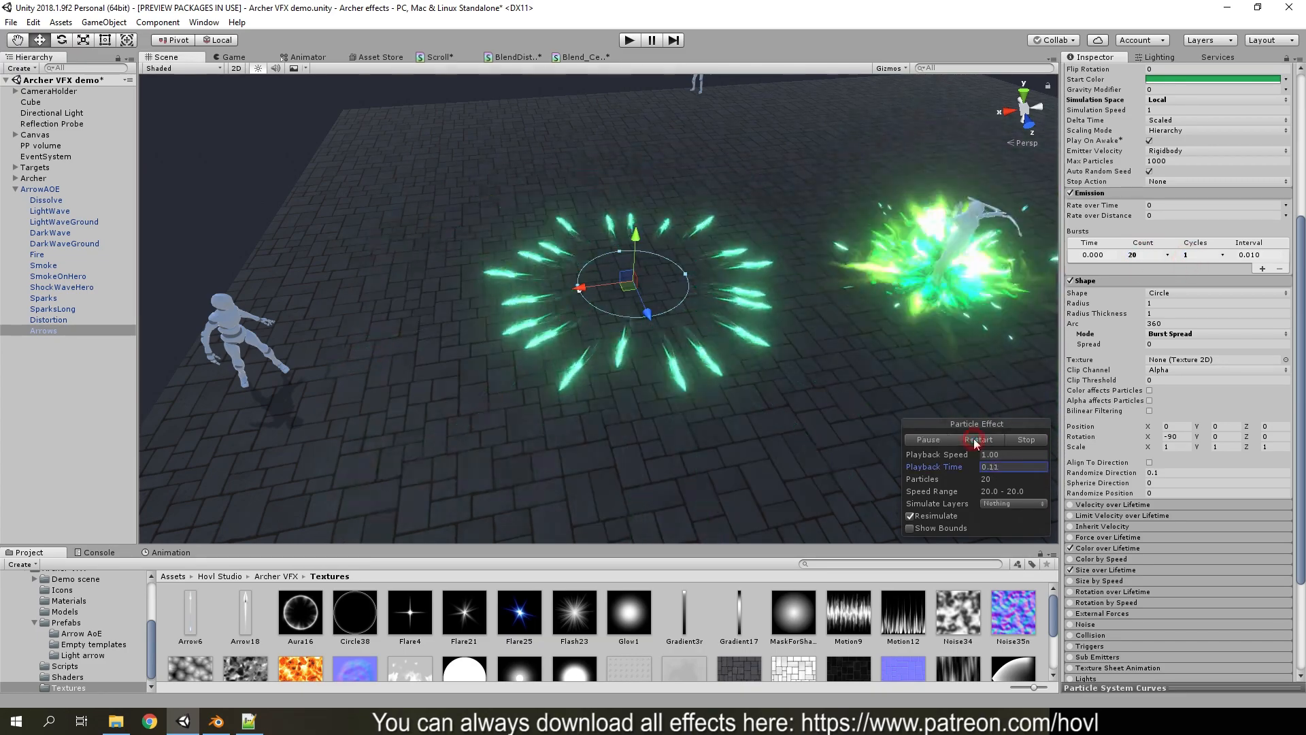
left_click(976, 439)
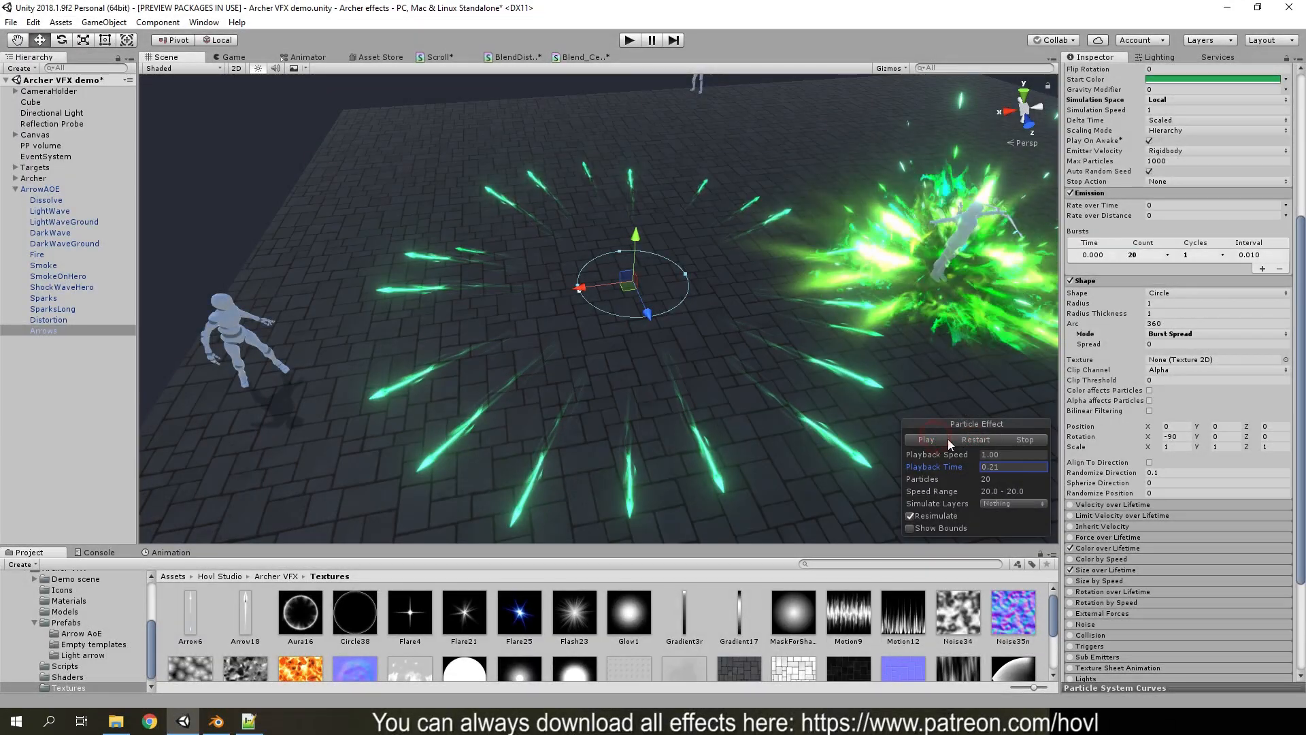
Undo the burst and arc mode changes of Arrows and replay the effect
key("ctrl+z")
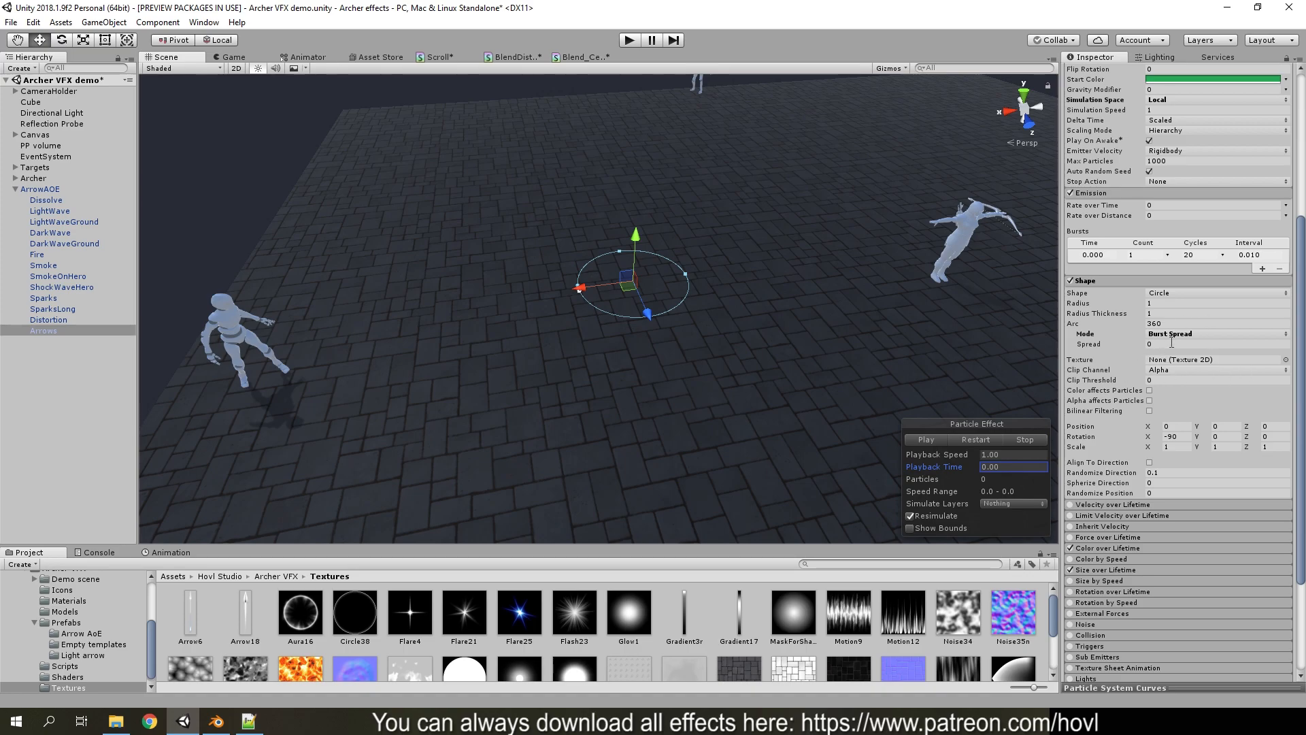
key("ctrl+z")
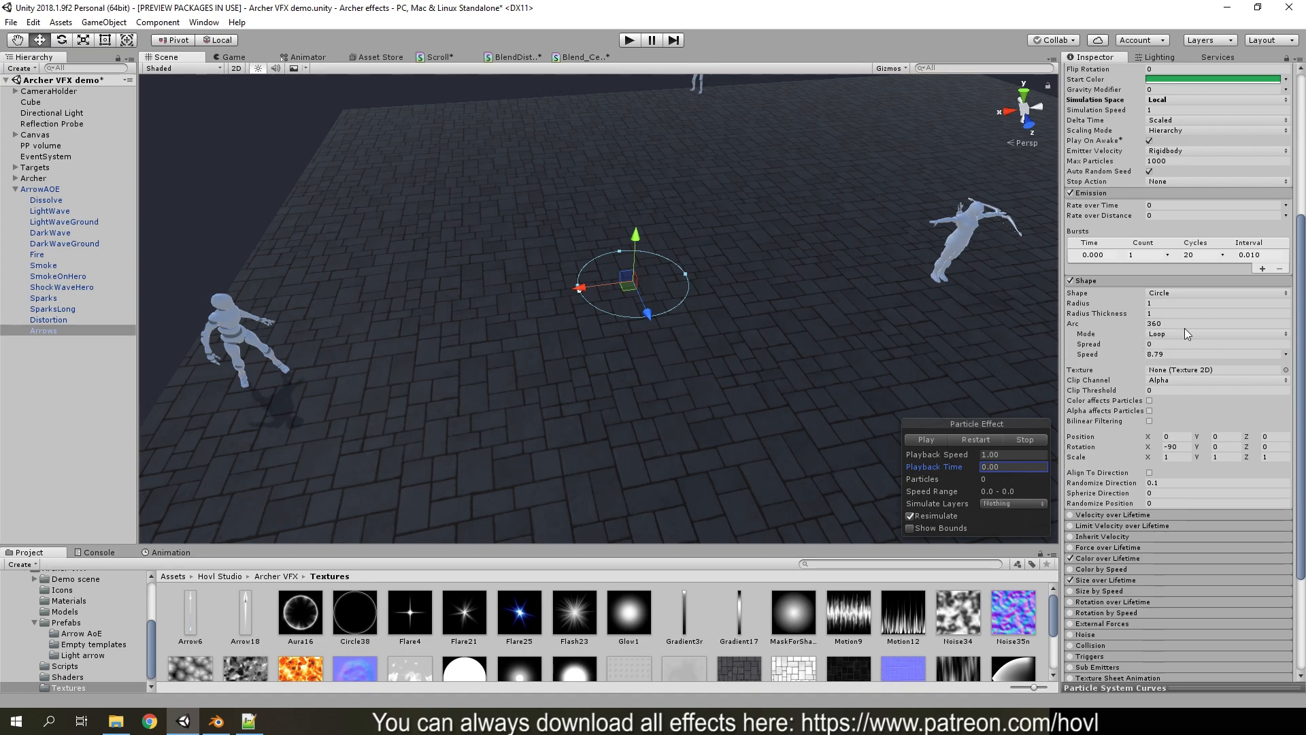
left_click(959, 439)
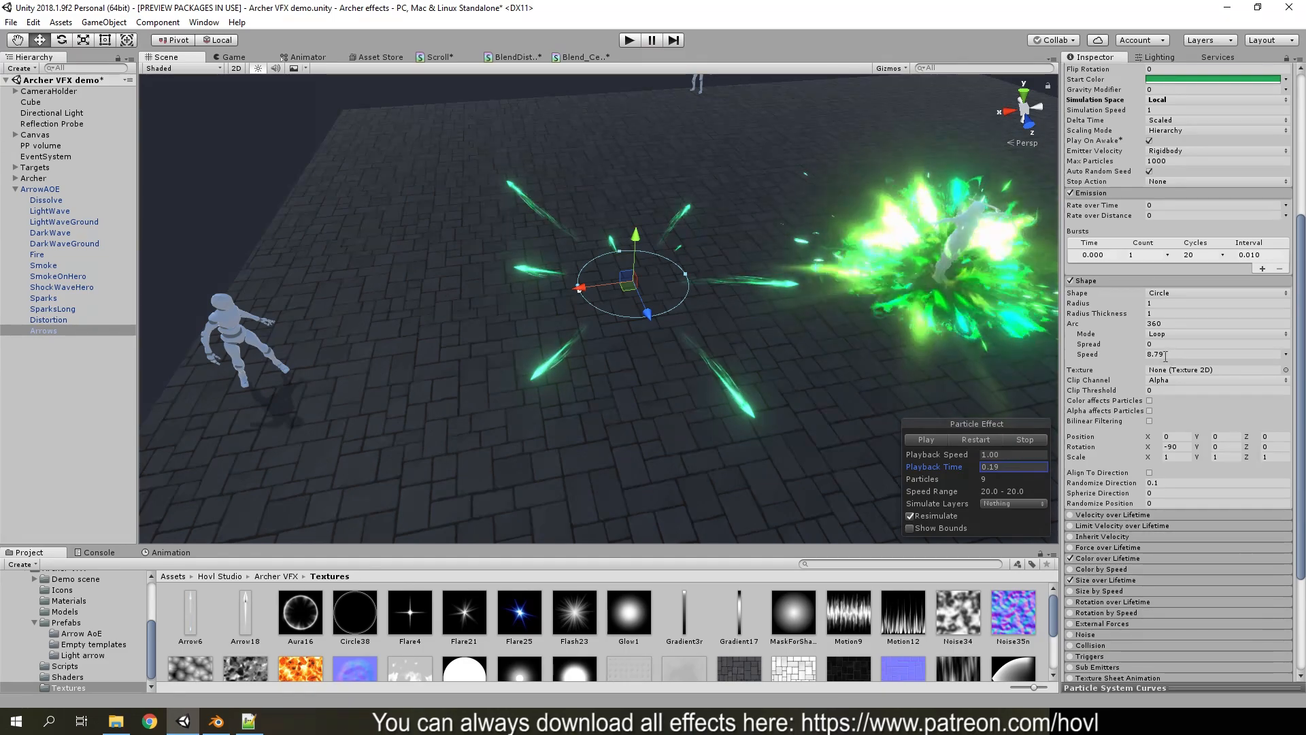
Set the arc Speed of the Arrows emitter to 1 and preview the arrows at playback time 0.24
right_click_drag(751, 362, 762, 337)
left_click(1181, 358)
type("1")
left_click_drag(730, 444, 898, 438, "alt")
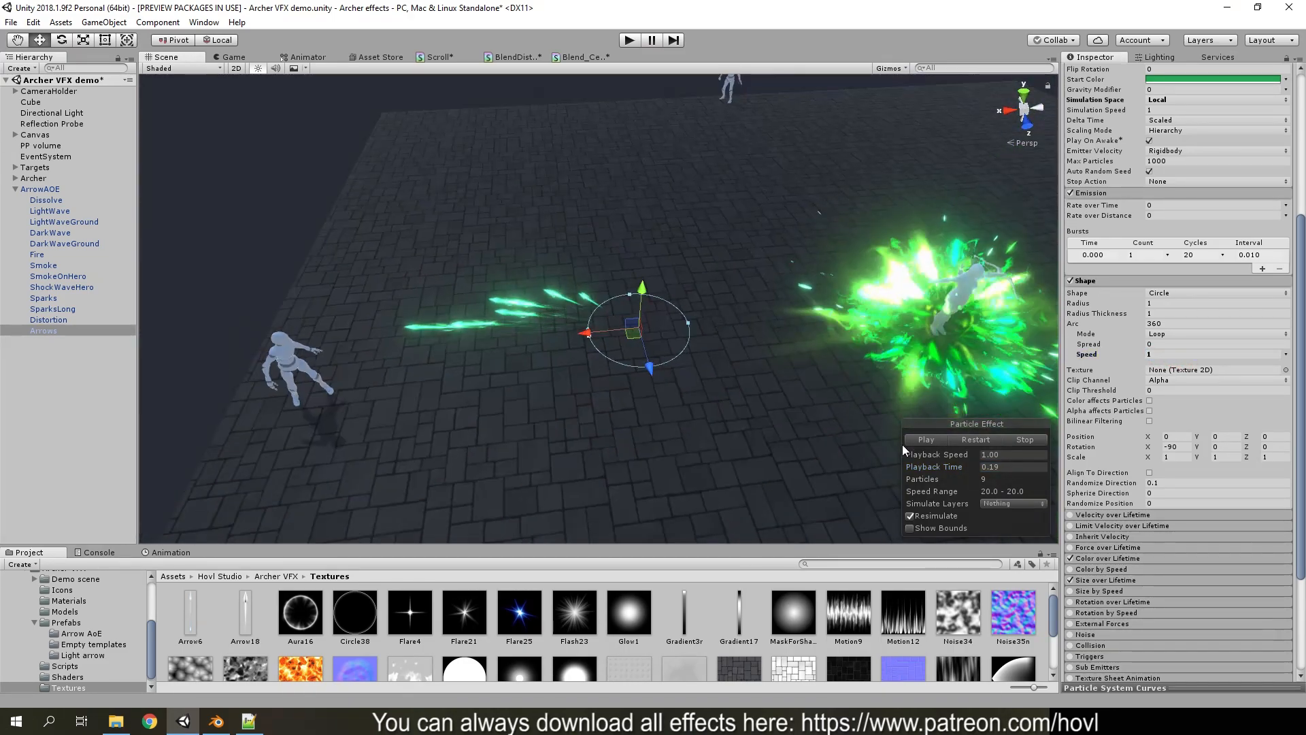
left_click(997, 467)
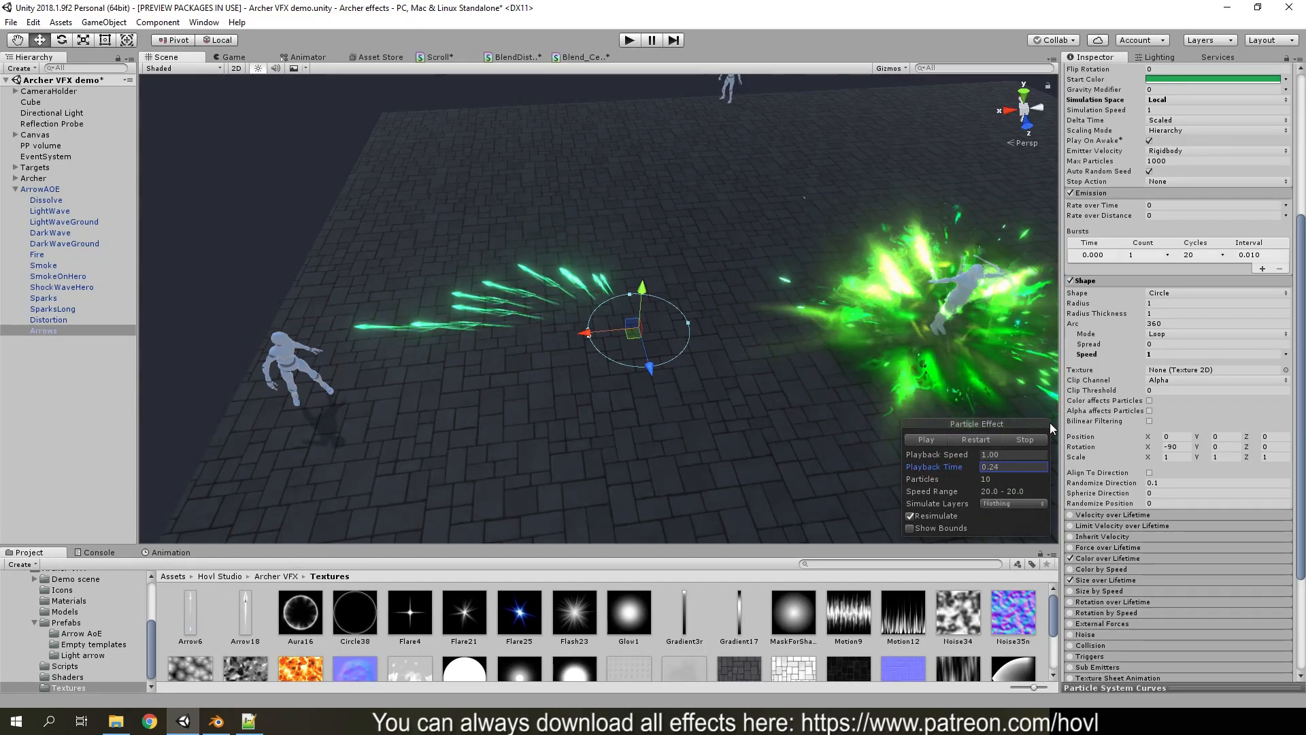
Raise the arc Speed of the Arrows emitter to 3, then replay and pause the effect
left_click(1149, 354)
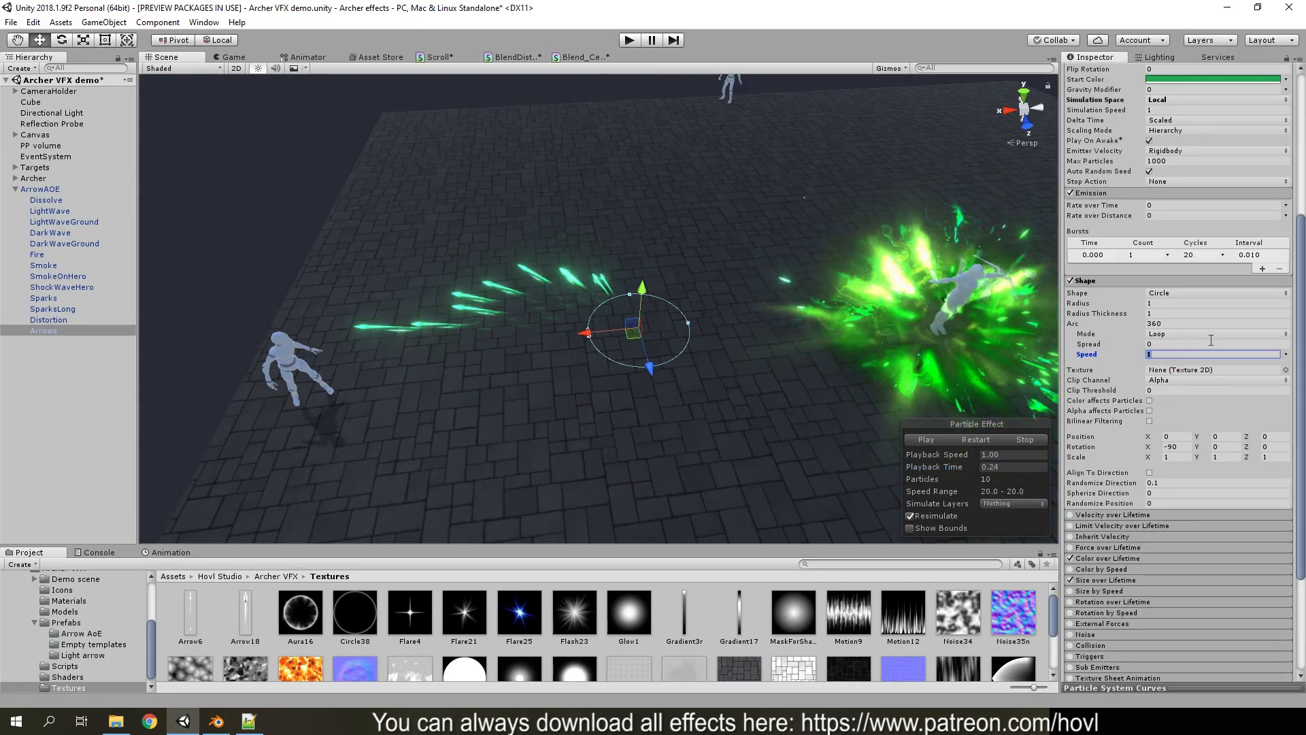
type("3")
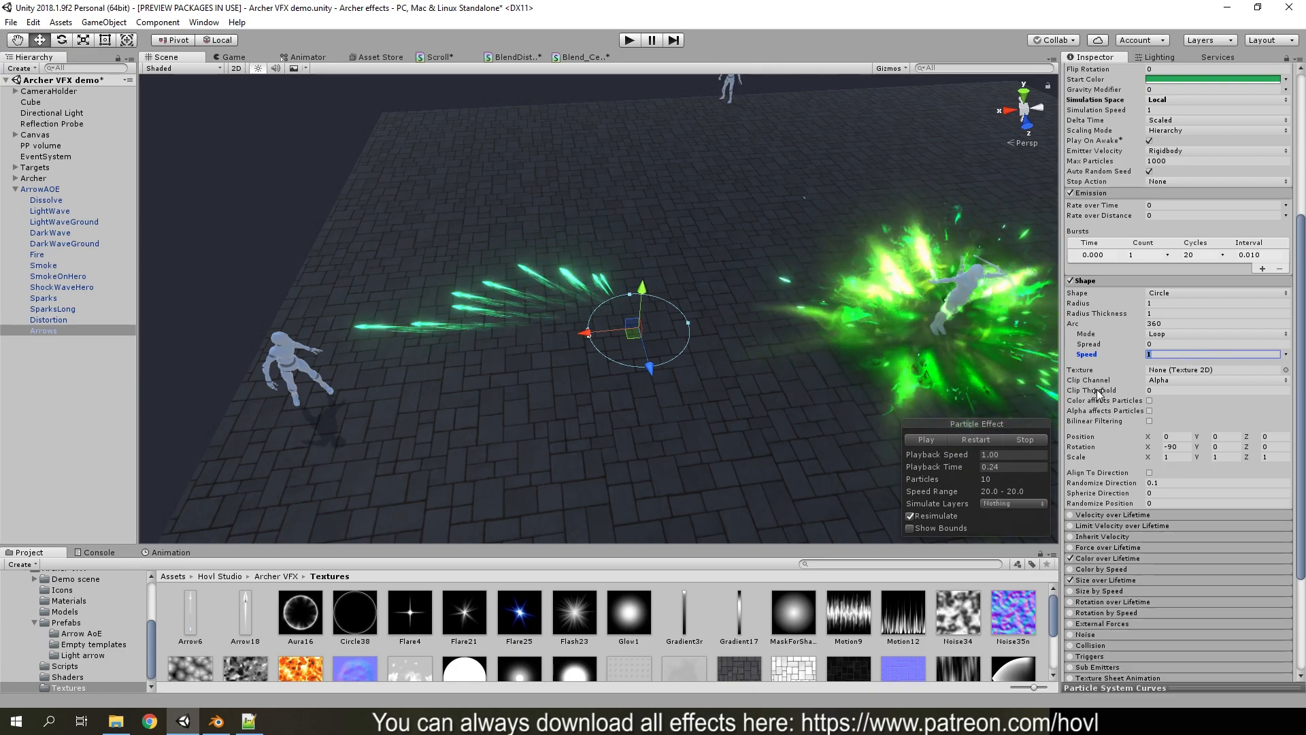
left_click(977, 440)
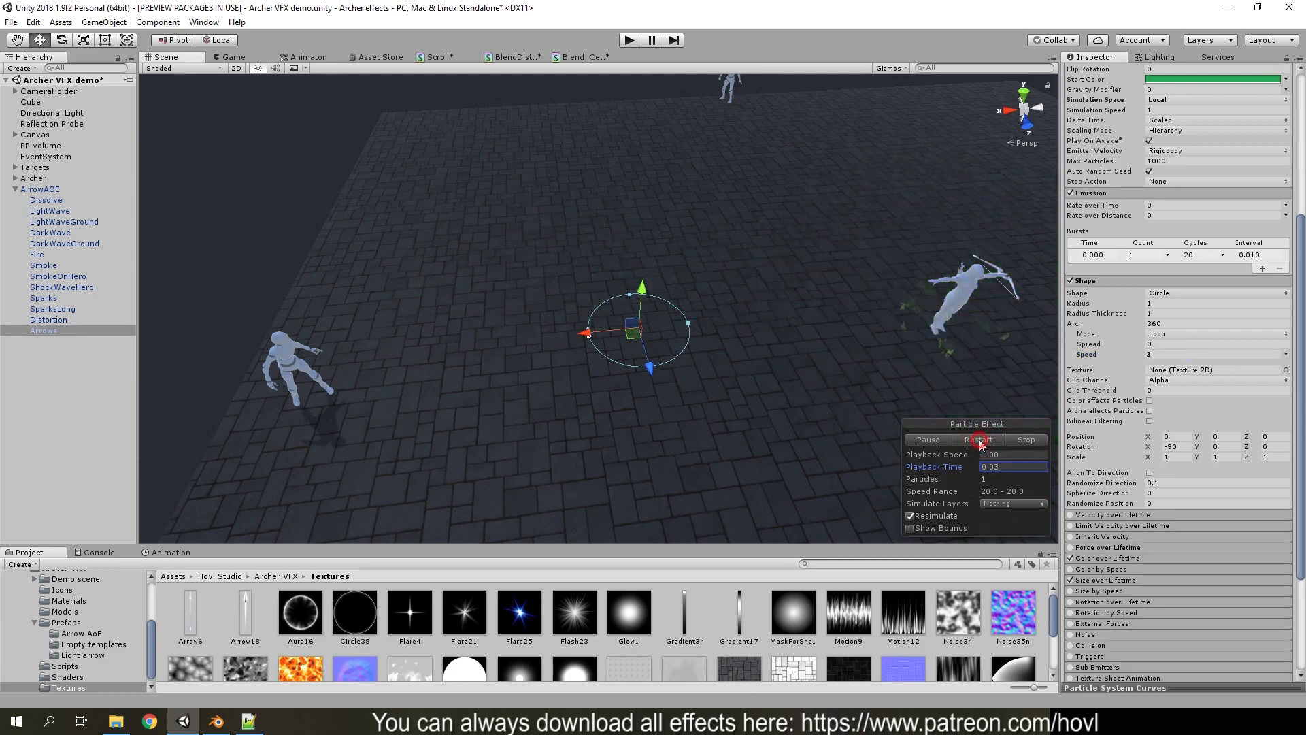
left_click(911, 439)
left_click(912, 439)
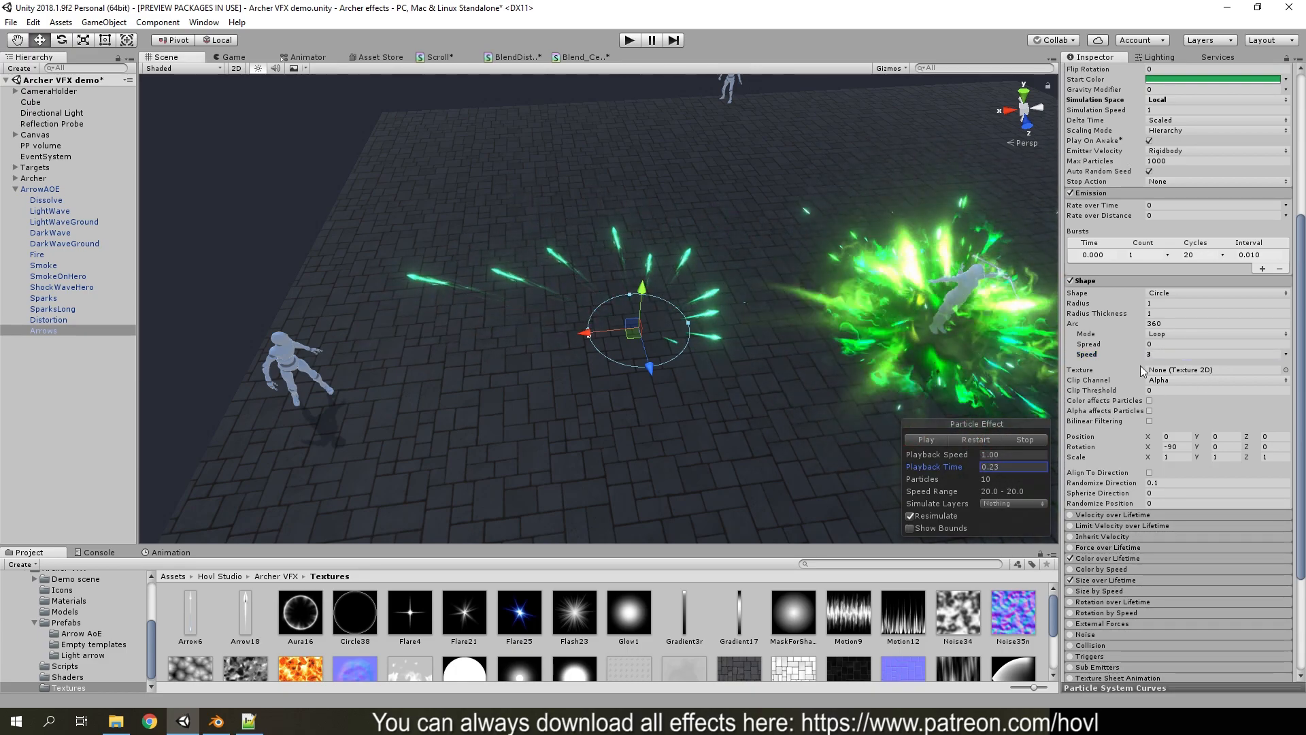
Undo the arc Speed changes, then replay the effect and pause it to view the flying arrows up close
key("ctrl+z")
left_click(958, 440)
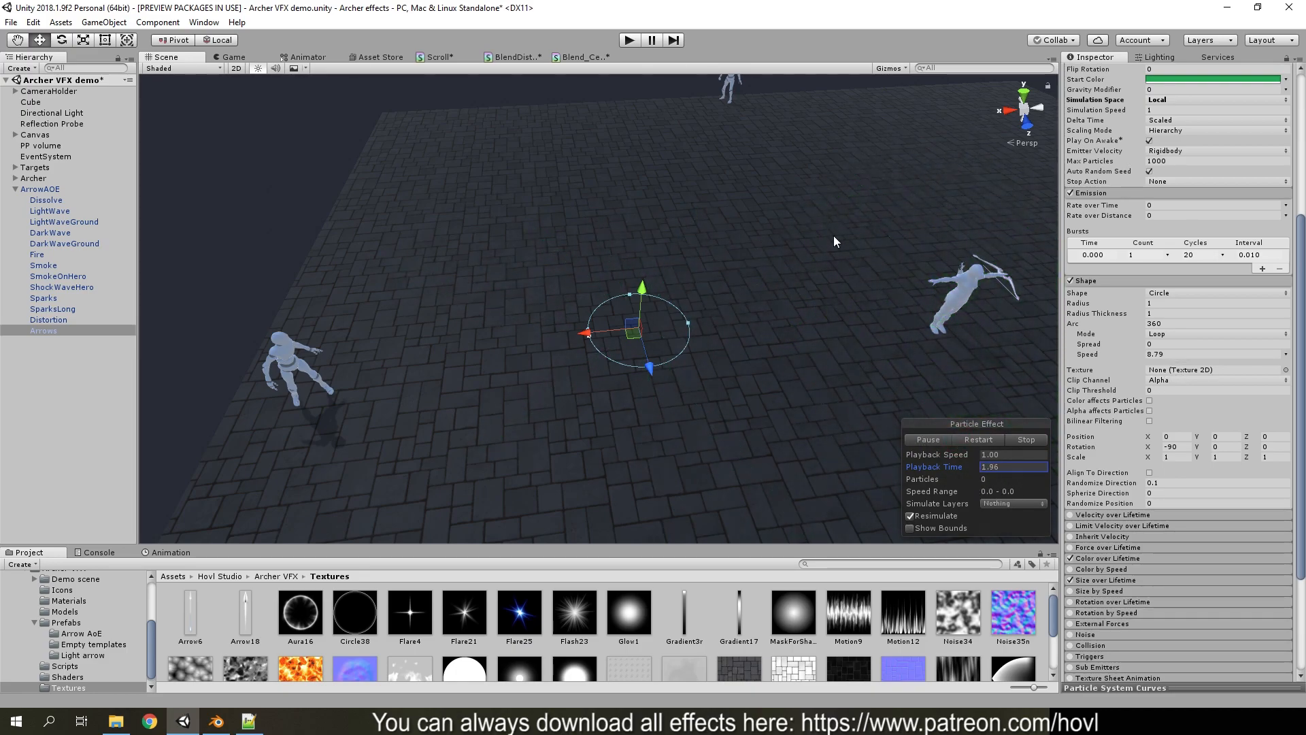
left_click_drag(789, 320, 837, 339, "alt")
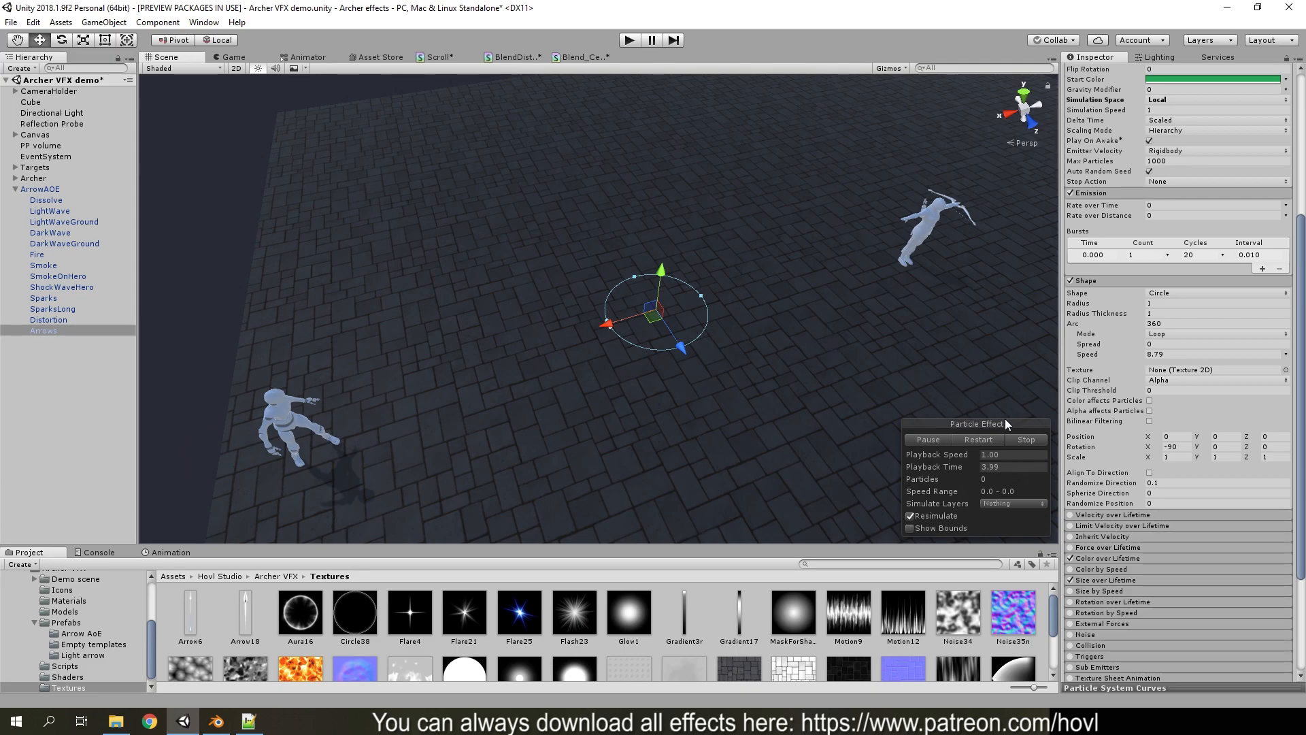
left_click(976, 440)
left_click(963, 440)
left_click(961, 438)
left_click(932, 440)
left_click_drag(787, 368, 641, 312, "alt")
Expand the Renderer module of Arrows and locate its BeamPlane mesh in the project
scroll(1156, 476, "down", 5)
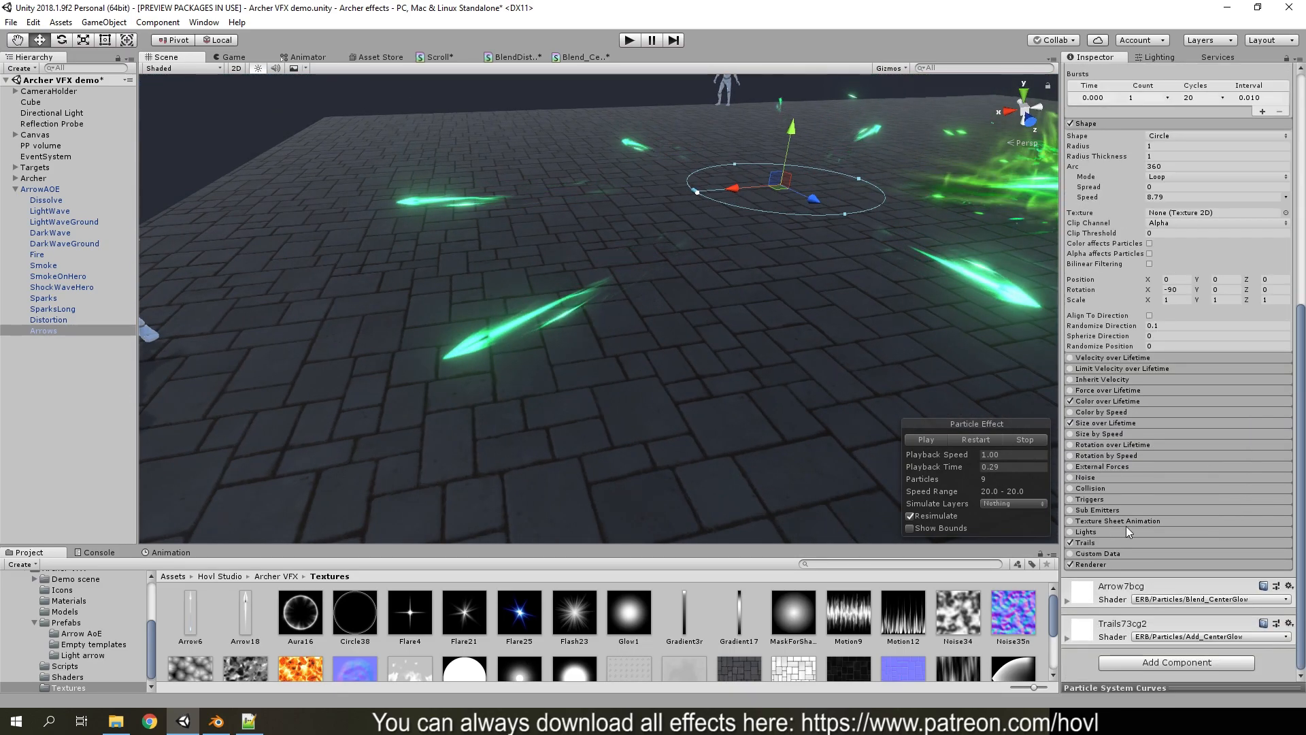
left_click(1139, 564)
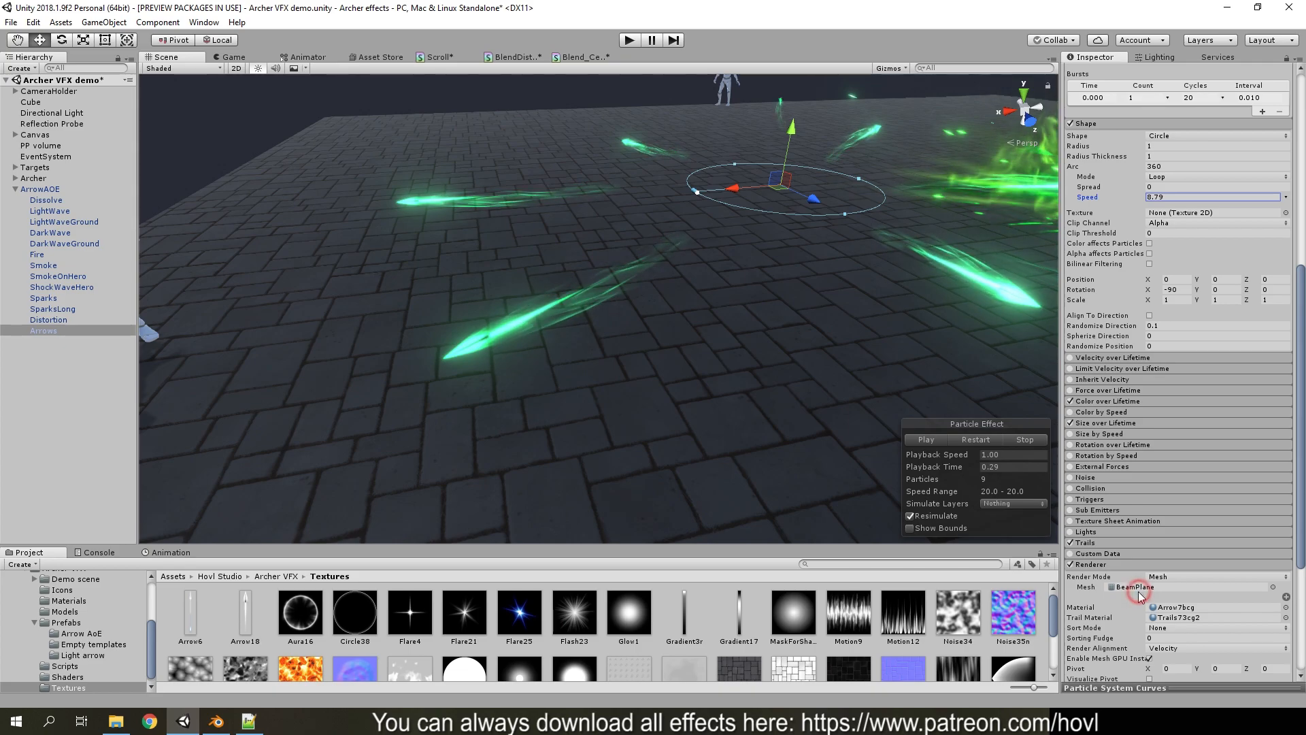
left_click(1137, 588)
Place the arrow's mesh model in the scene as a trial and delete it again
left_click_drag(225, 614, 721, 320)
left_click(51, 101)
key("Delete")
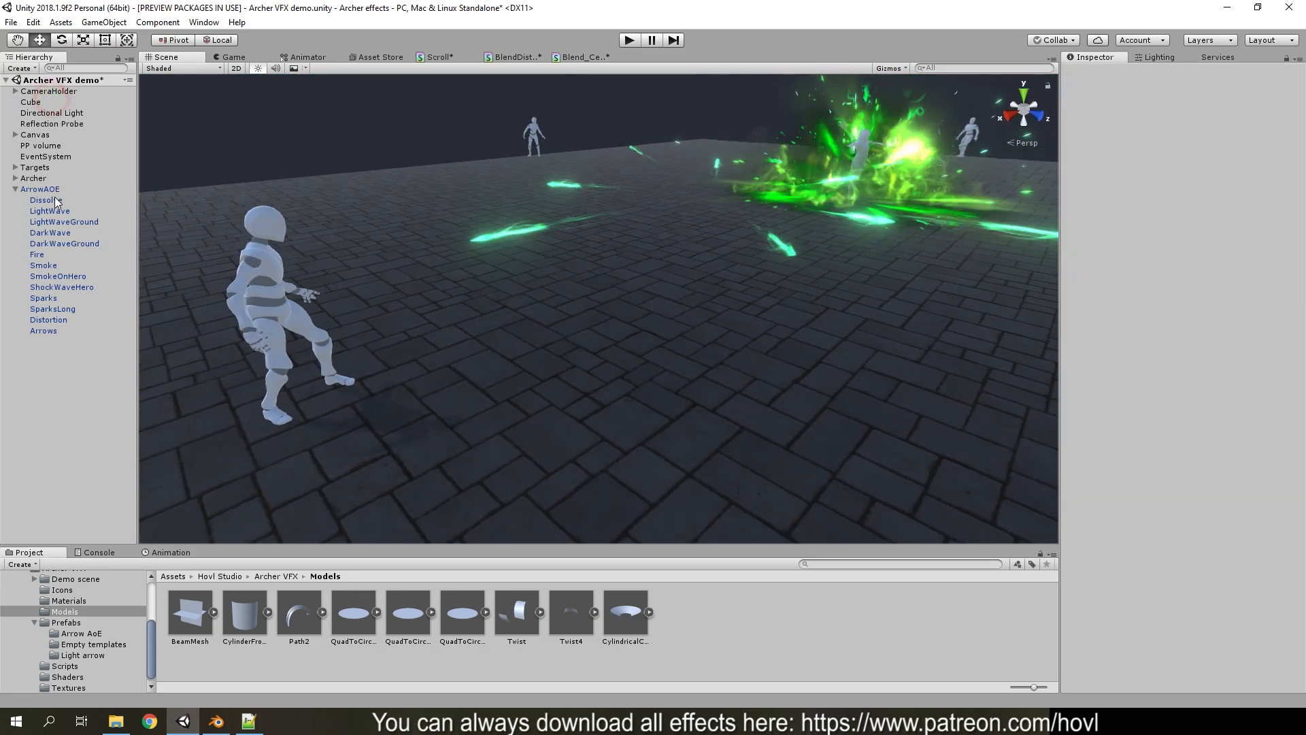
Reselect Arrows and open the Arrow18 texture from the Textures folder at full size to examine it, then close the viewer
left_click(40, 331)
key("f")
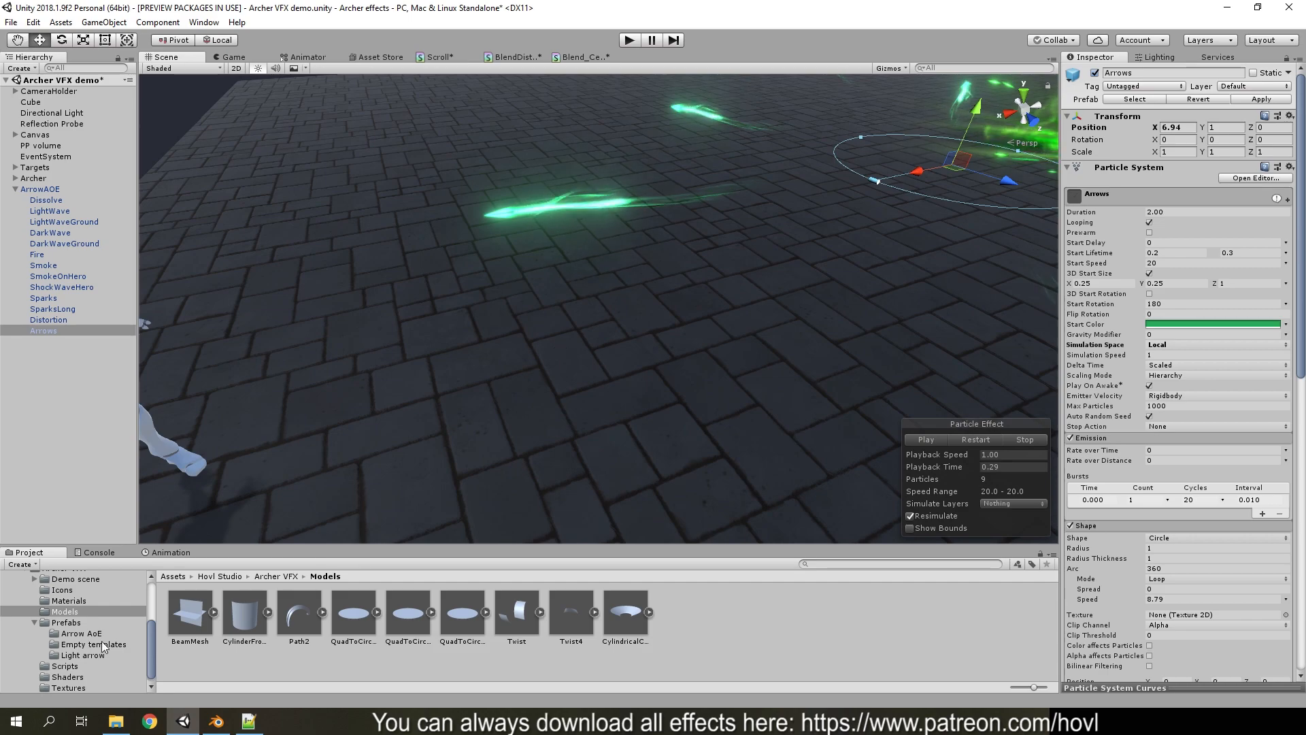
scroll(83, 652, "up", 3)
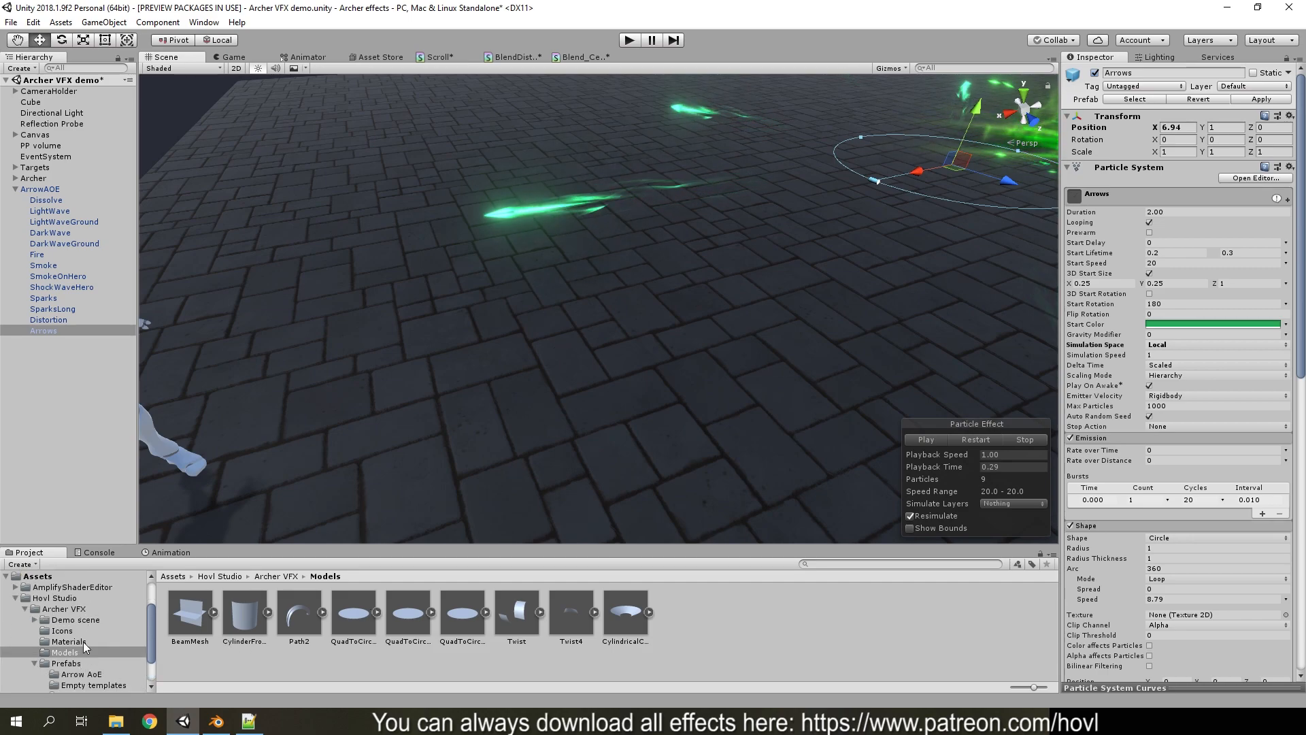
scroll(79, 649, "down", 2)
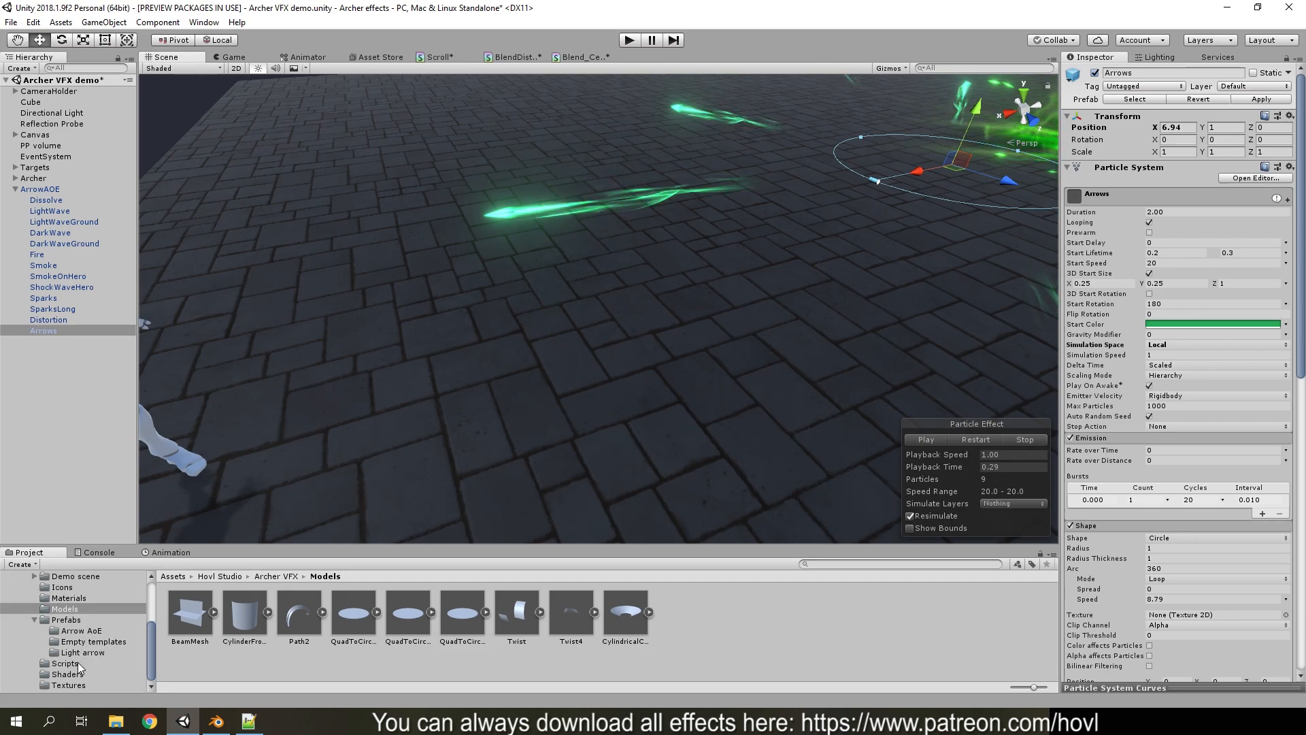
left_click(72, 684)
double_click(246, 615)
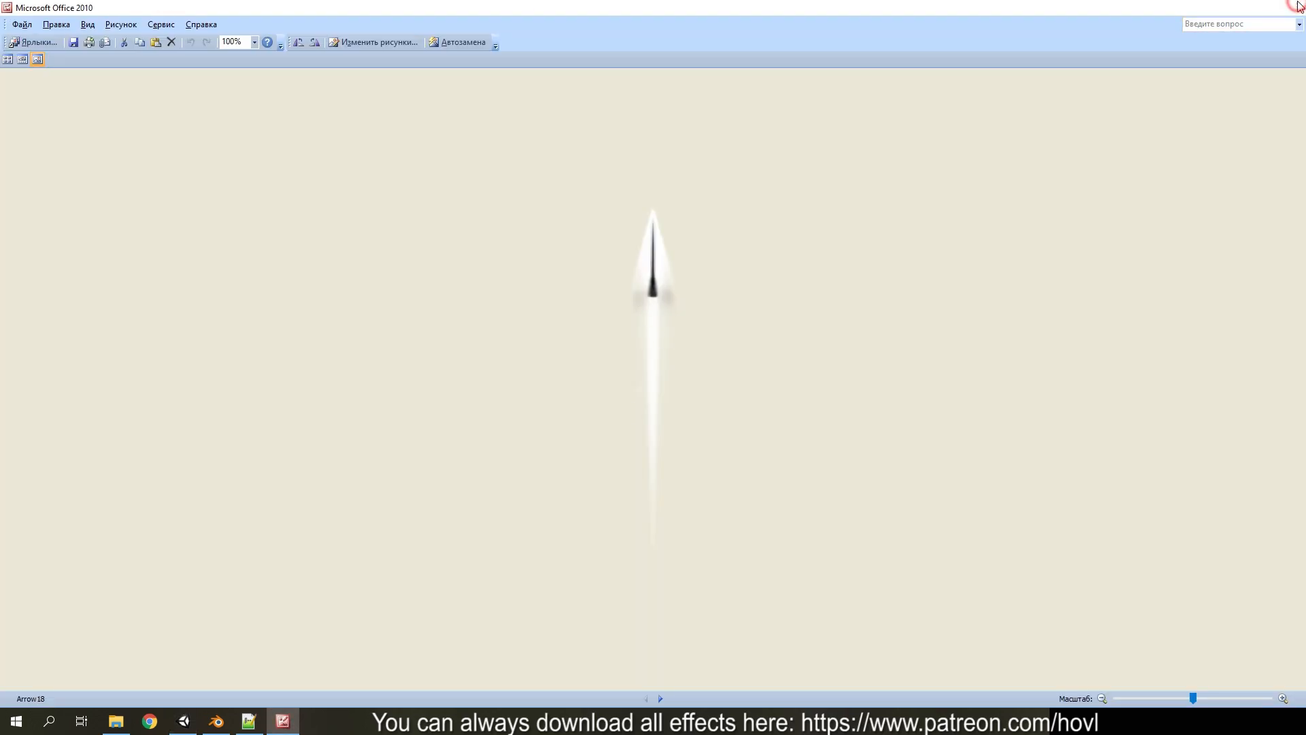
left_click(1292, 7)
Expand the Trails module of Arrows and examine its settings together with the renderer's trail material
left_click(59, 333)
right_click_drag(621, 306, 722, 361)
scroll(1202, 489, "down", 15)
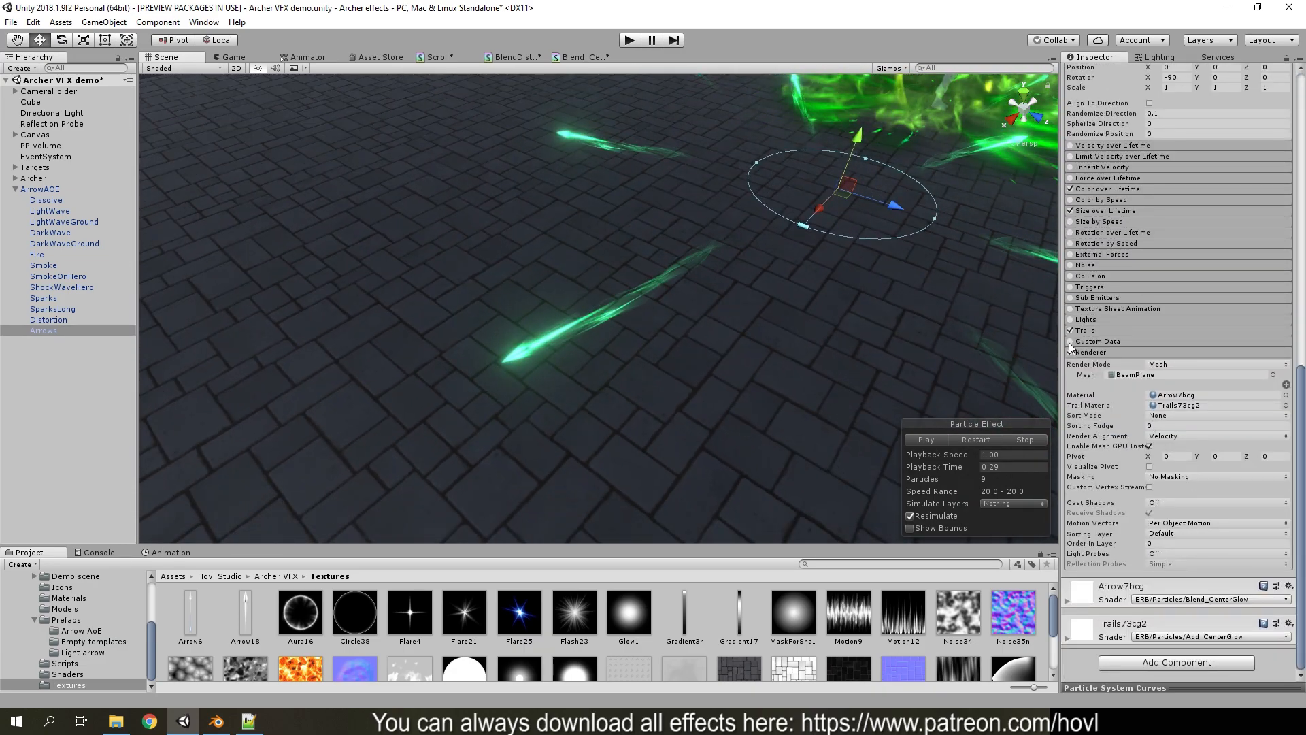
left_click(1099, 331)
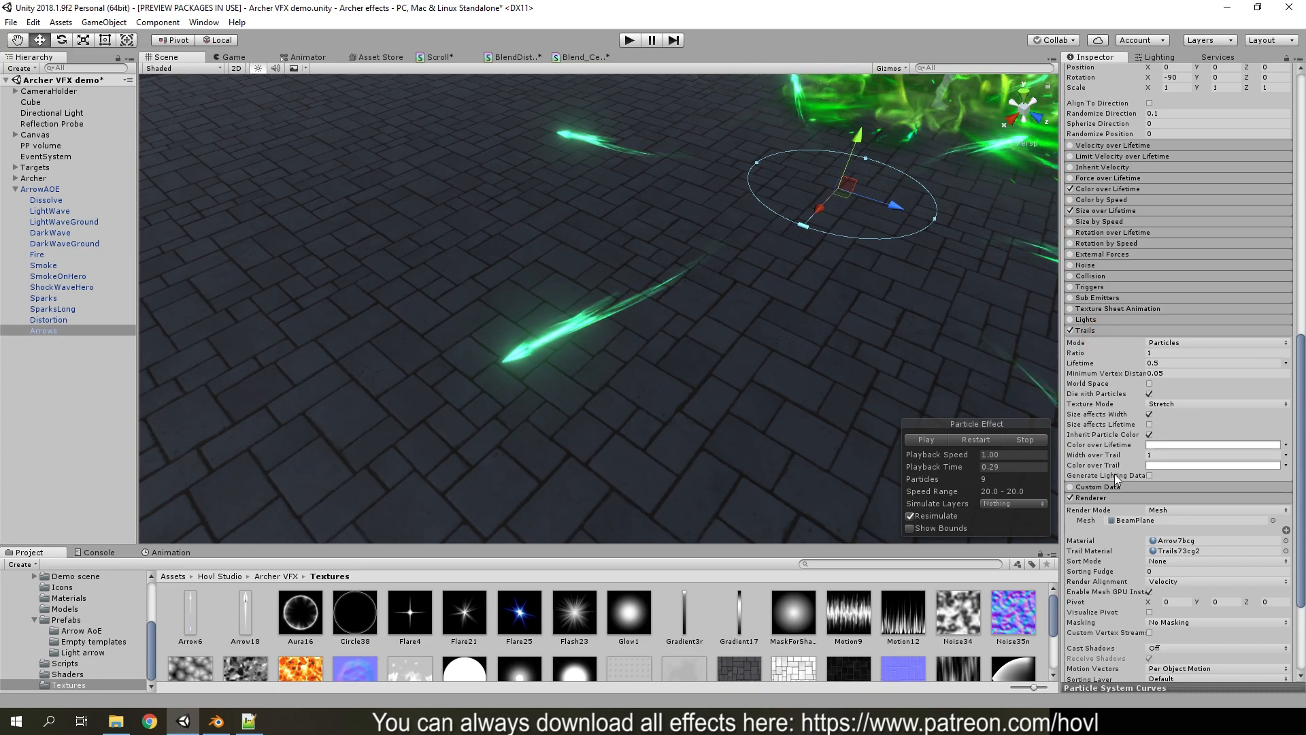
left_click_drag(816, 309, 768, 330, "alt")
scroll(1239, 523, "down", 1)
scroll(1238, 523, "down", 3)
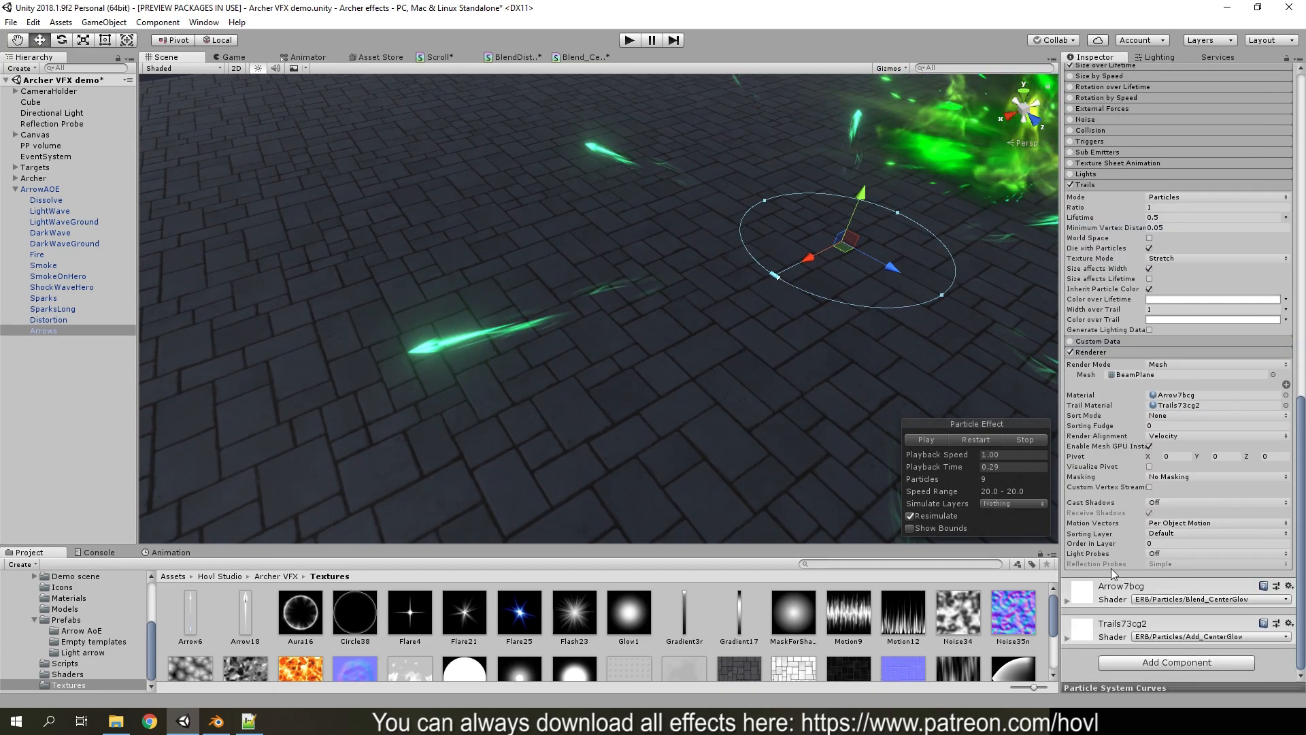
Expand the Trails73cg2 material and examine its textures, tiling and speed settings against the trail in the scene
left_click(1097, 630)
scroll(1152, 594, "down", 7)
scroll(1161, 521, "down", 4)
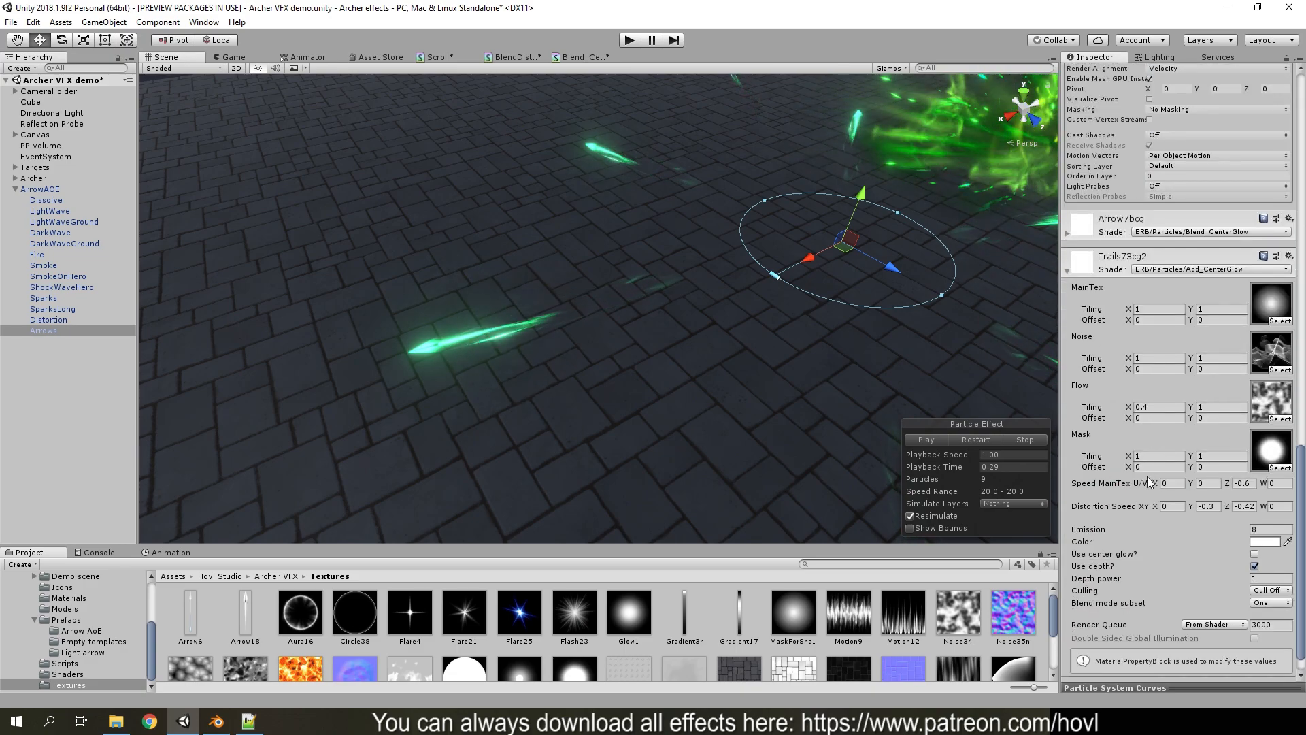
left_click_drag(631, 378, 732, 392, "alt")
Try setting the Distortion Speed Y and the Speed MainTex Z of the Trails73cg2 material to 0
left_click(1208, 506)
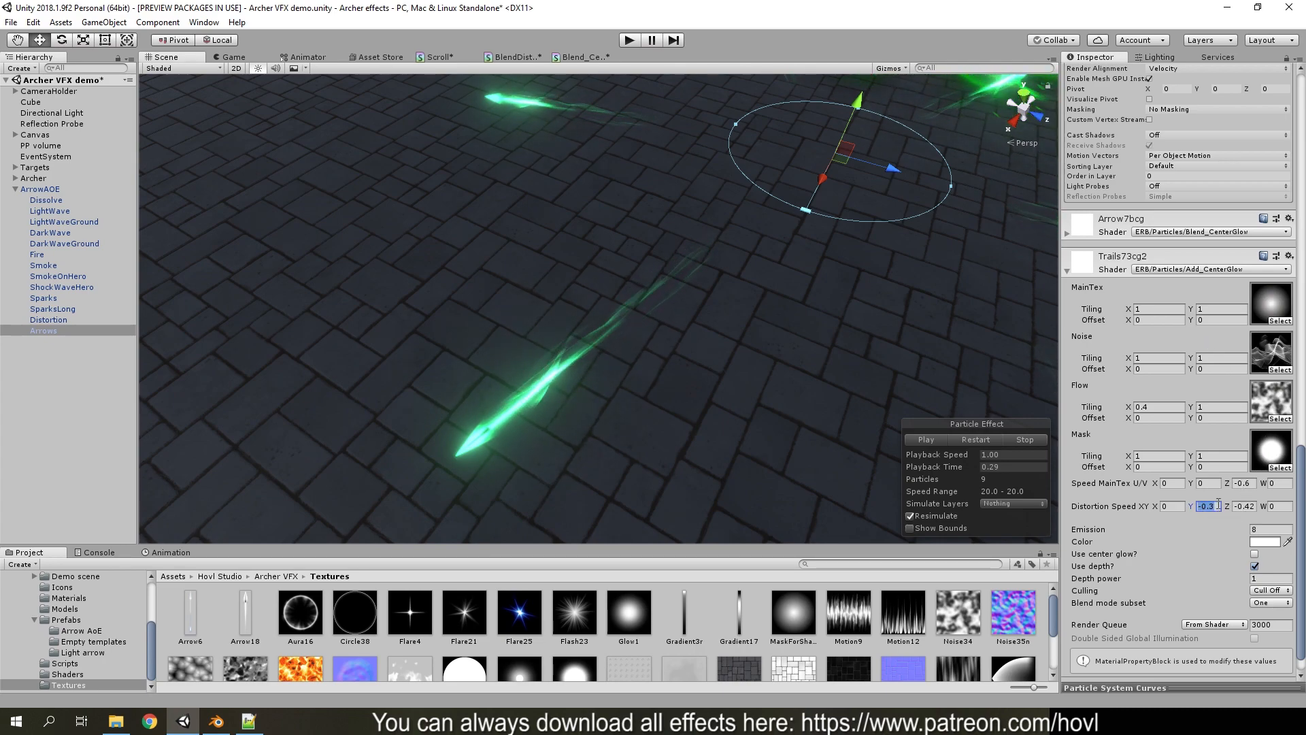
type("0")
left_click(1244, 484)
type("0")
Replay the Arrows effect and pause it mid-flight to examine the trails behind the arrows
left_click_drag(696, 371, 976, 422, "alt")
left_click(971, 440)
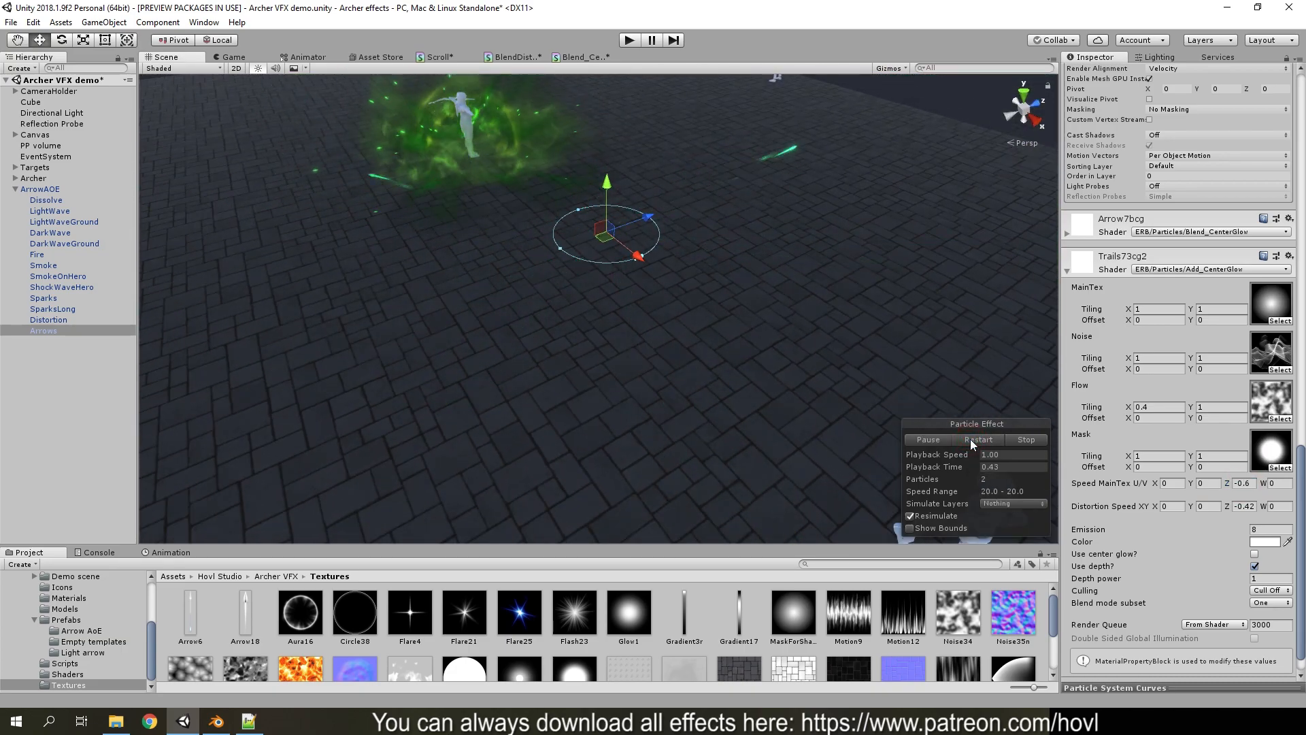
left_click(973, 440)
left_click(945, 439)
right_click_drag(782, 340, 563, 319)
key("d")
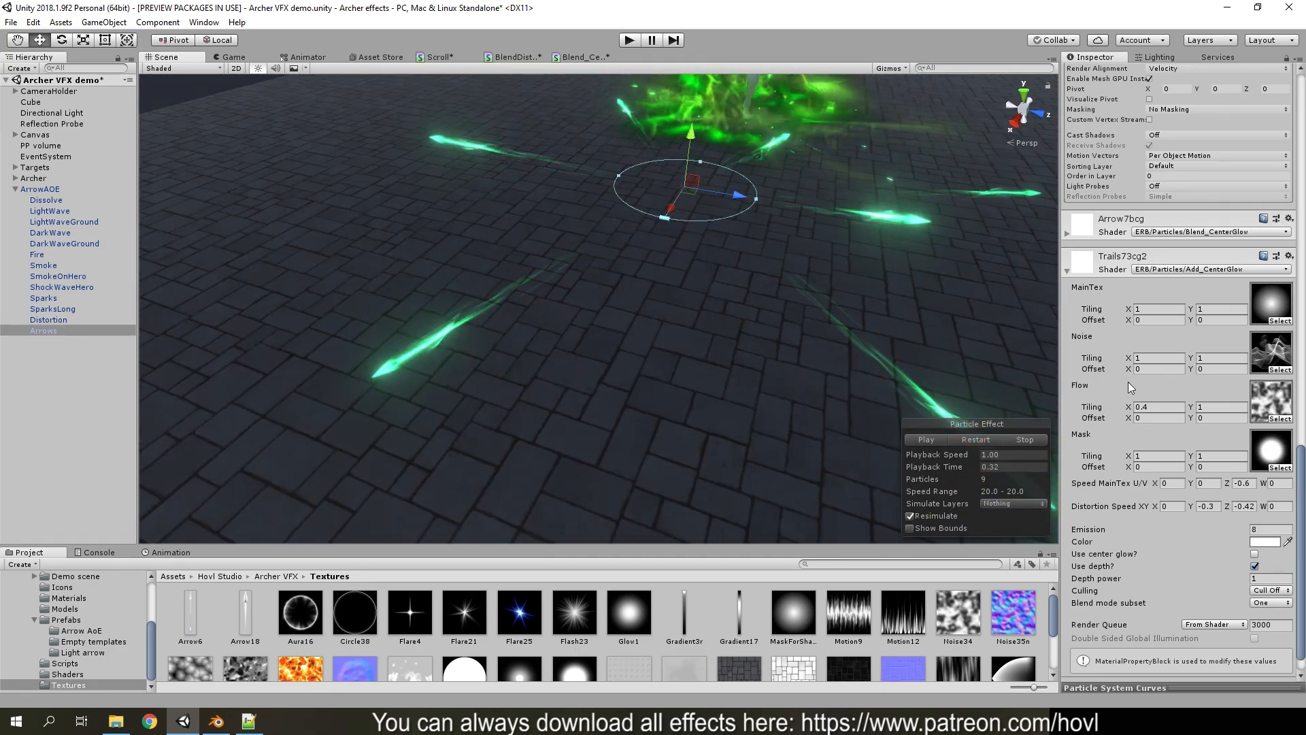
Look up which textures the MainTex and Noise slots of the Trails73cg2 material use
left_click(1278, 321)
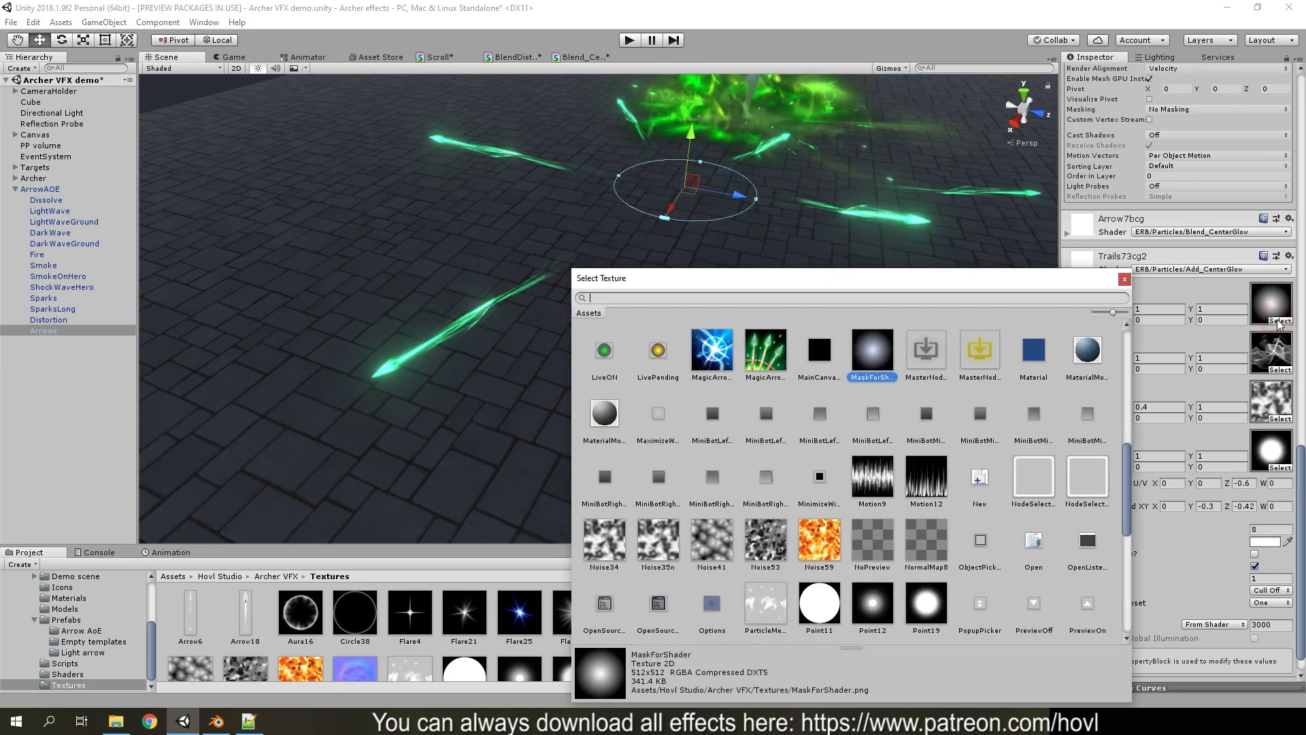
left_click(1122, 281)
left_click(1279, 321)
left_click(1124, 279)
left_click(1279, 370)
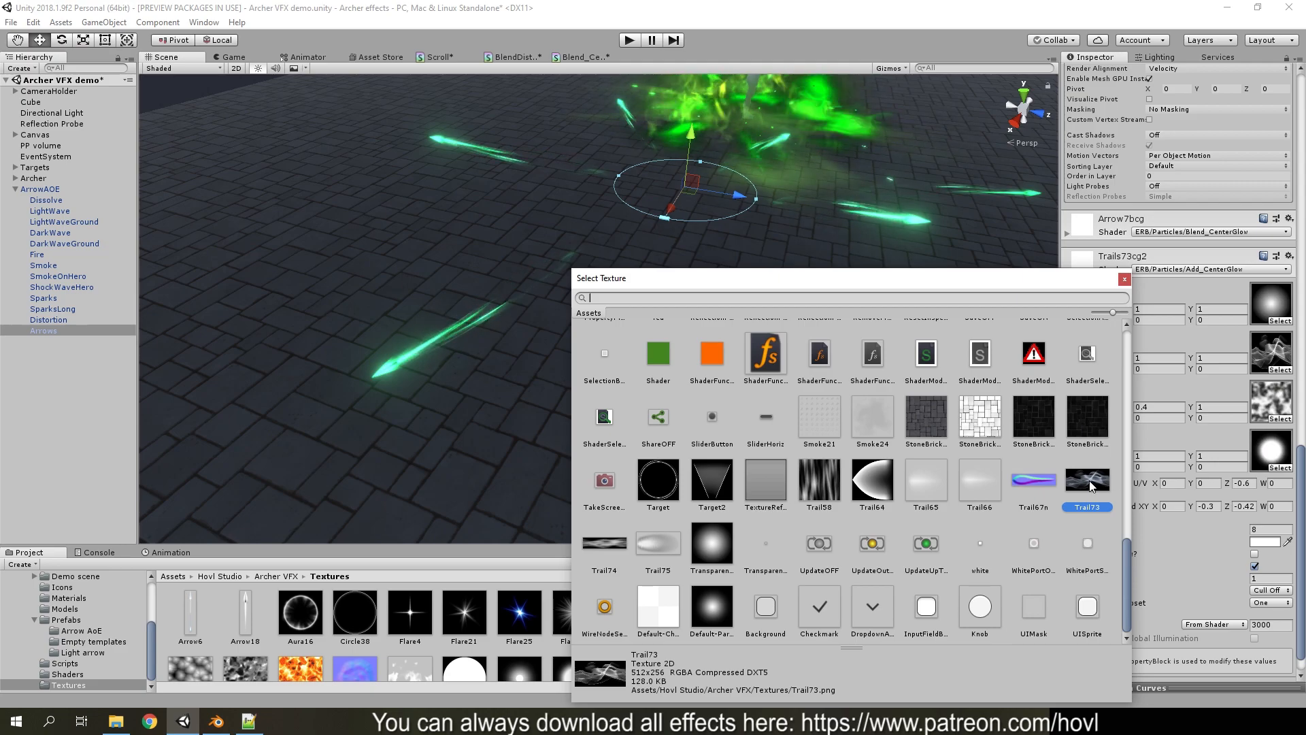
Locate the Trail73 texture in the project and open it in the image viewer to examine it at full size
left_click(1126, 280)
left_click(1268, 348)
double_click(360, 637)
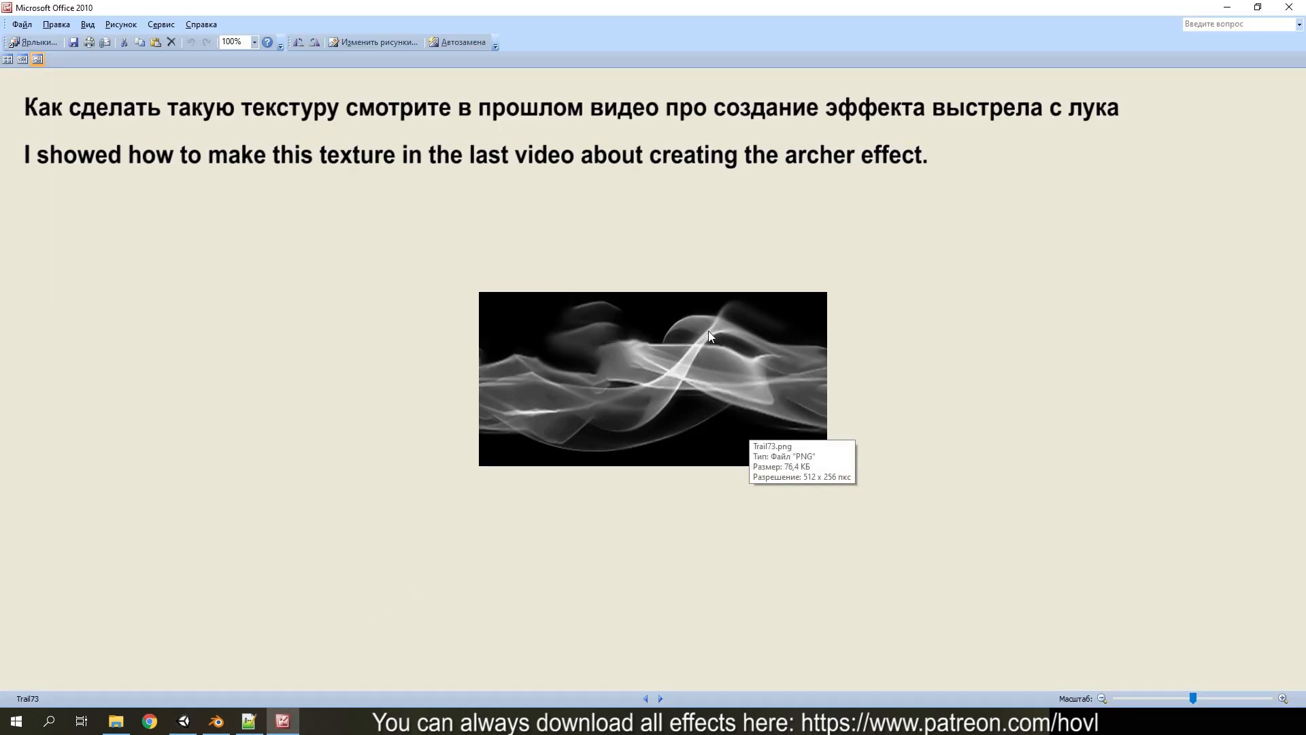
key("alt+F4")
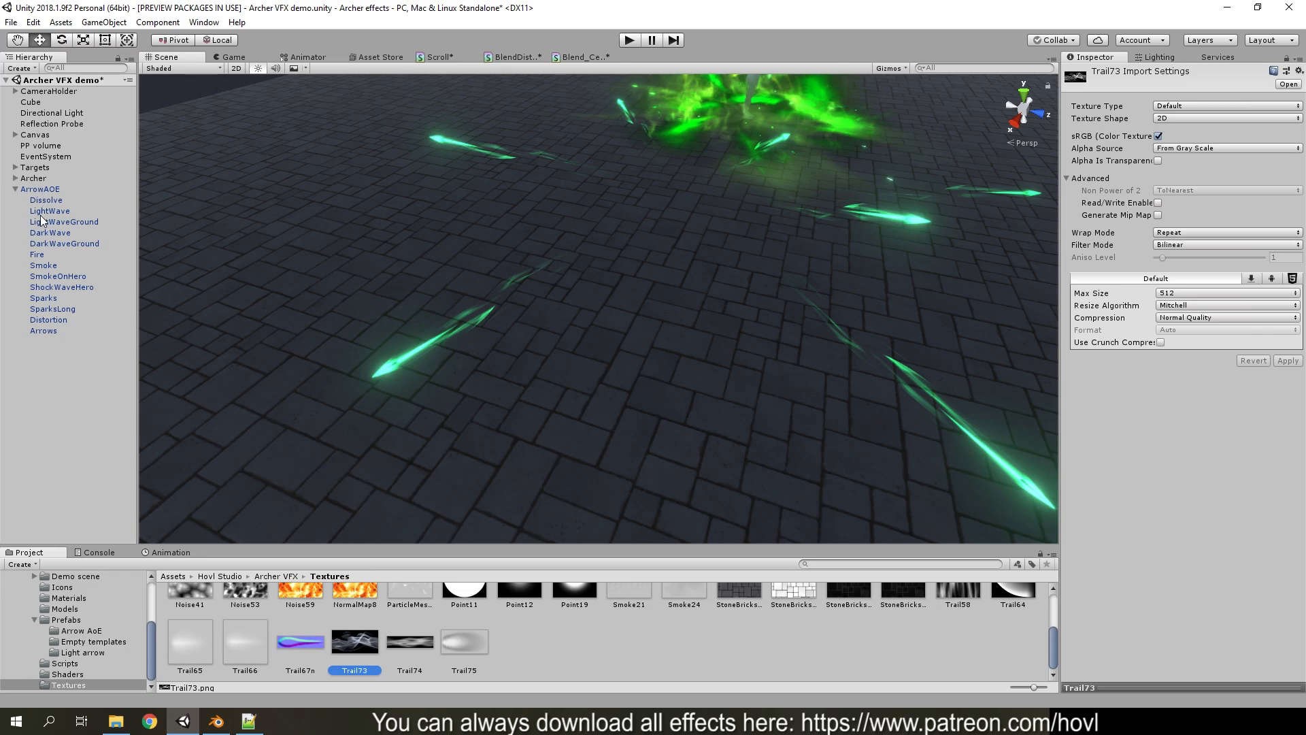
Try Trail74, Trail75 and other textures in the MainTex slot of the Arrows layer's Trails73cg2 material
left_click(51, 330)
scroll(1250, 525, "down", 15)
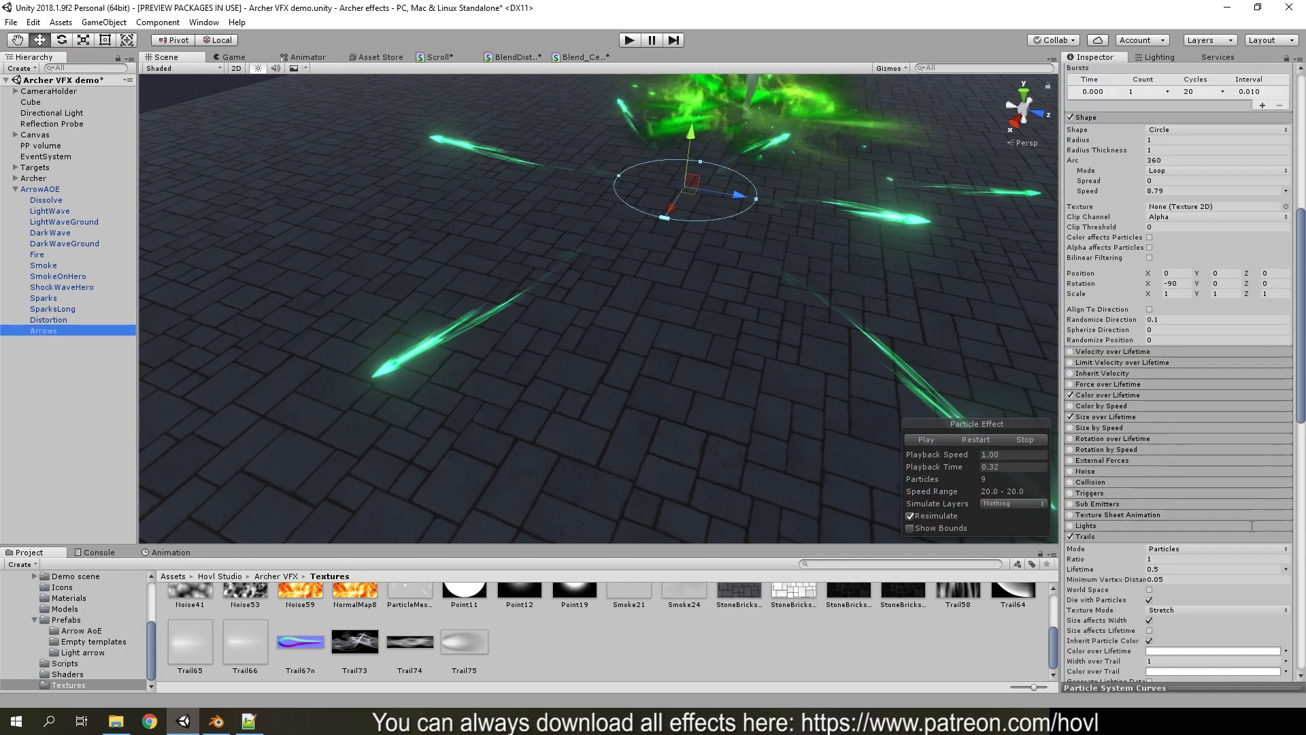
scroll(1250, 525, "down", 4)
left_click(1280, 395)
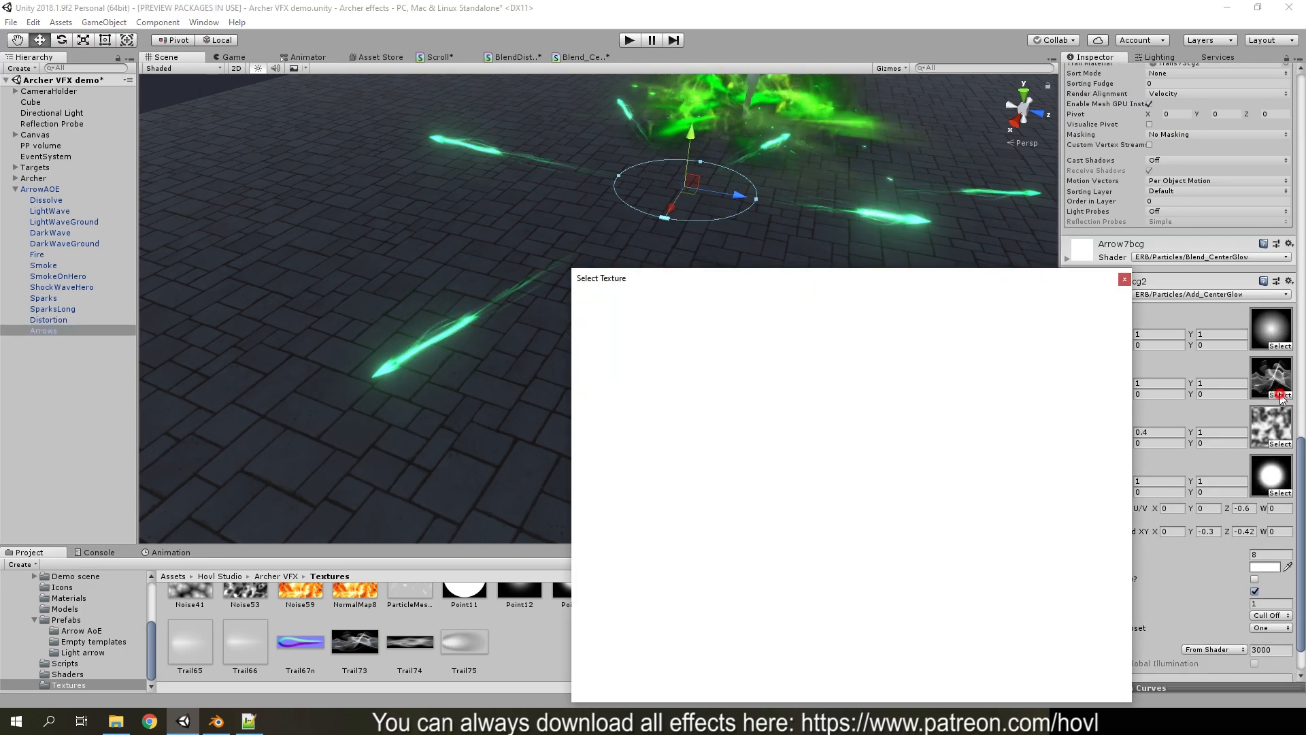
left_click(616, 542)
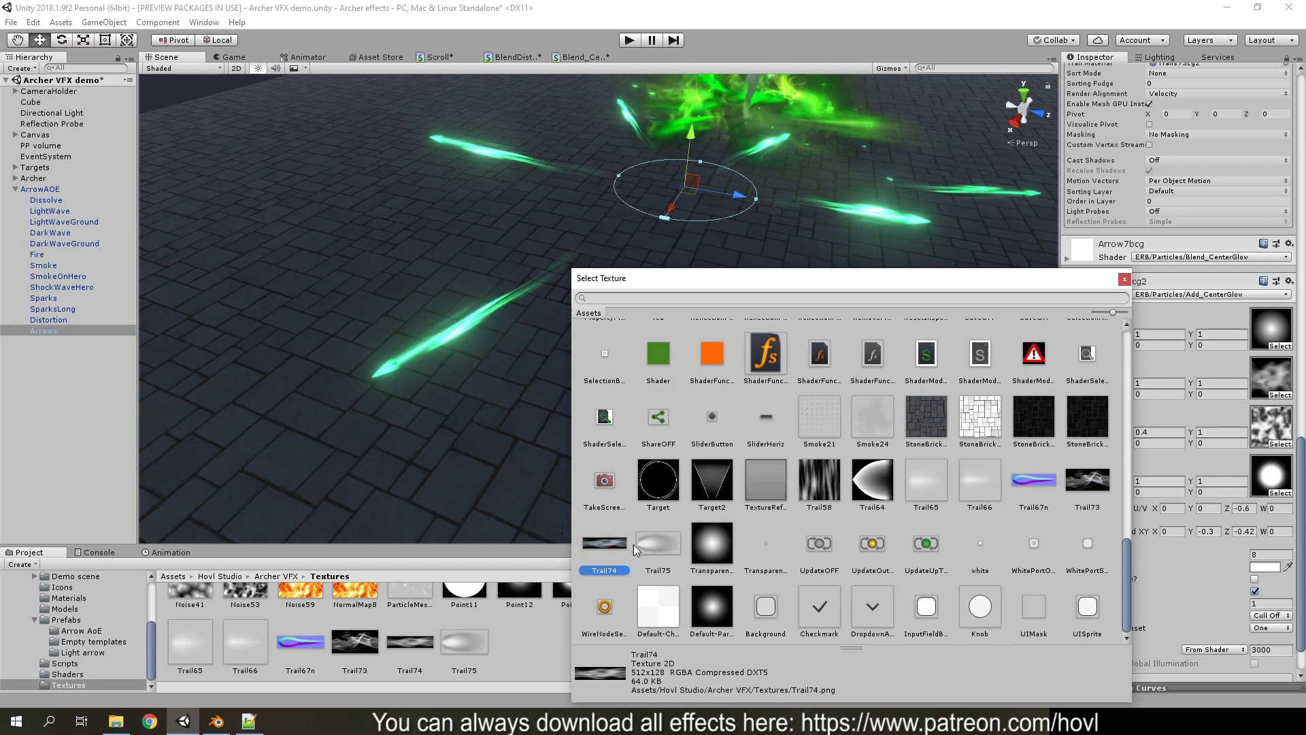
left_click(653, 543)
left_click(713, 541)
left_click(656, 540)
left_click(595, 539)
double_click(809, 493)
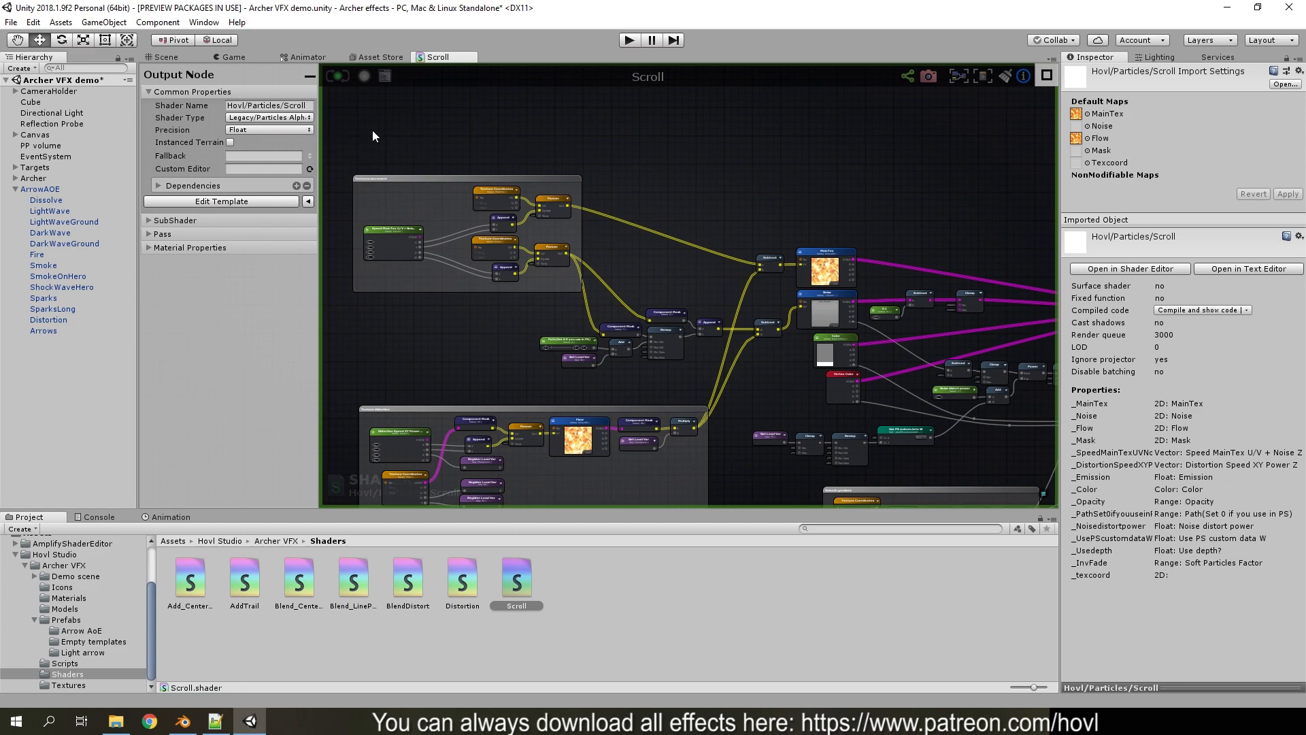
Examine the node graph of the Scroll shader, including its texture and output nodes, and return to the scene
scroll(707, 184, "down", 1)
middle_click_drag(794, 196, 579, 116)
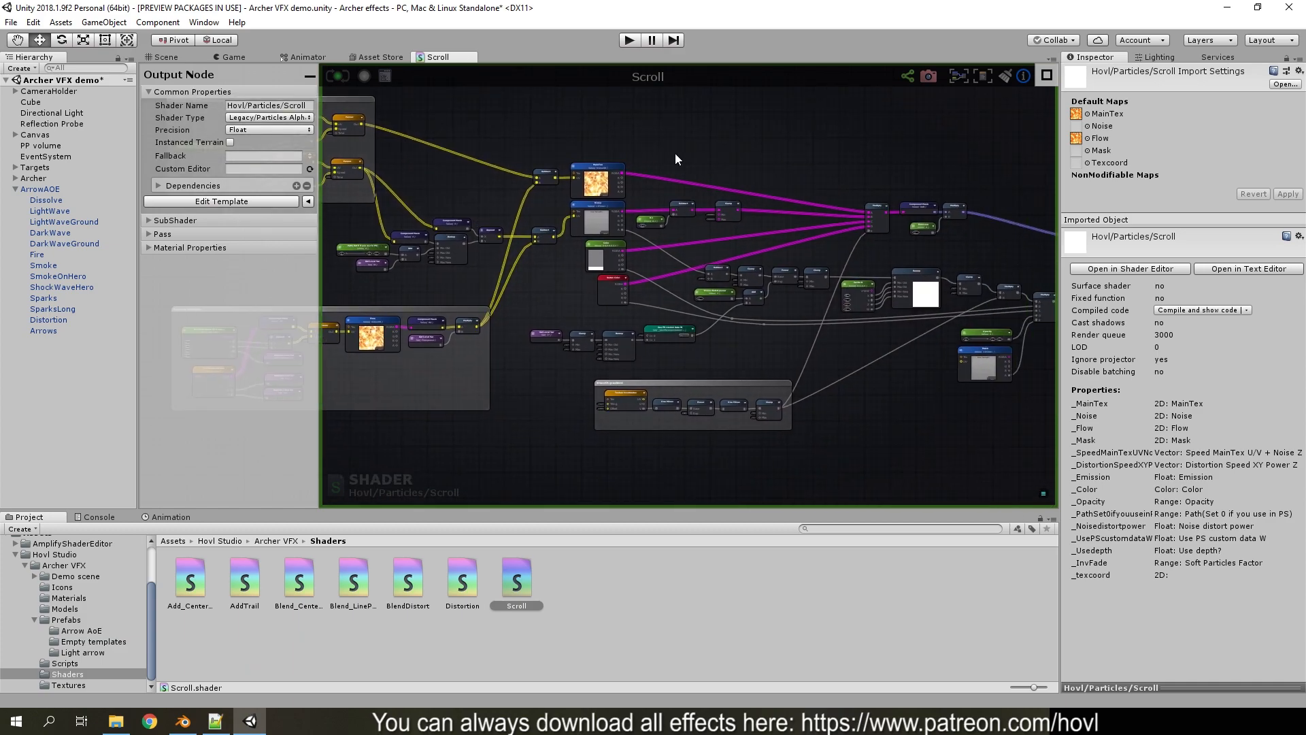
left_click(170, 59)
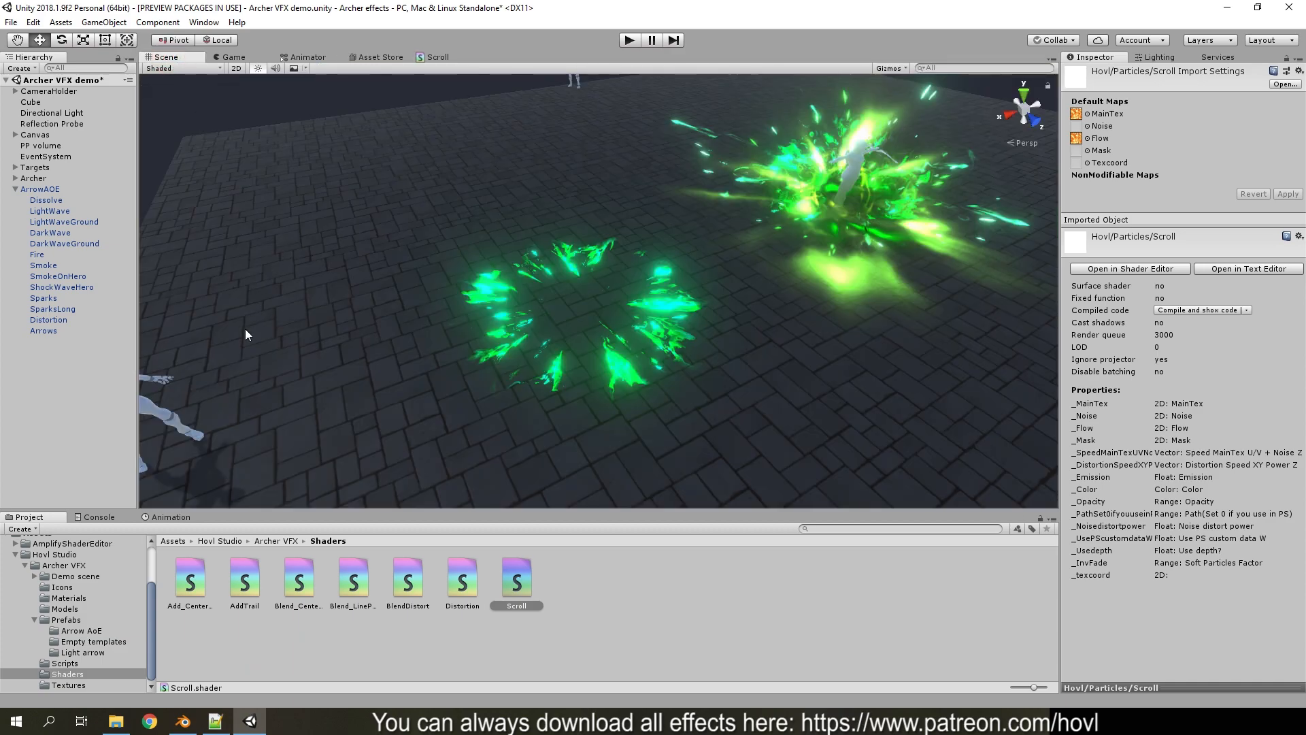
Toggle Use depth on the Dissolve layer's Motion12sc material to compare it with and without soft particles, leaving it off
left_click(54, 200)
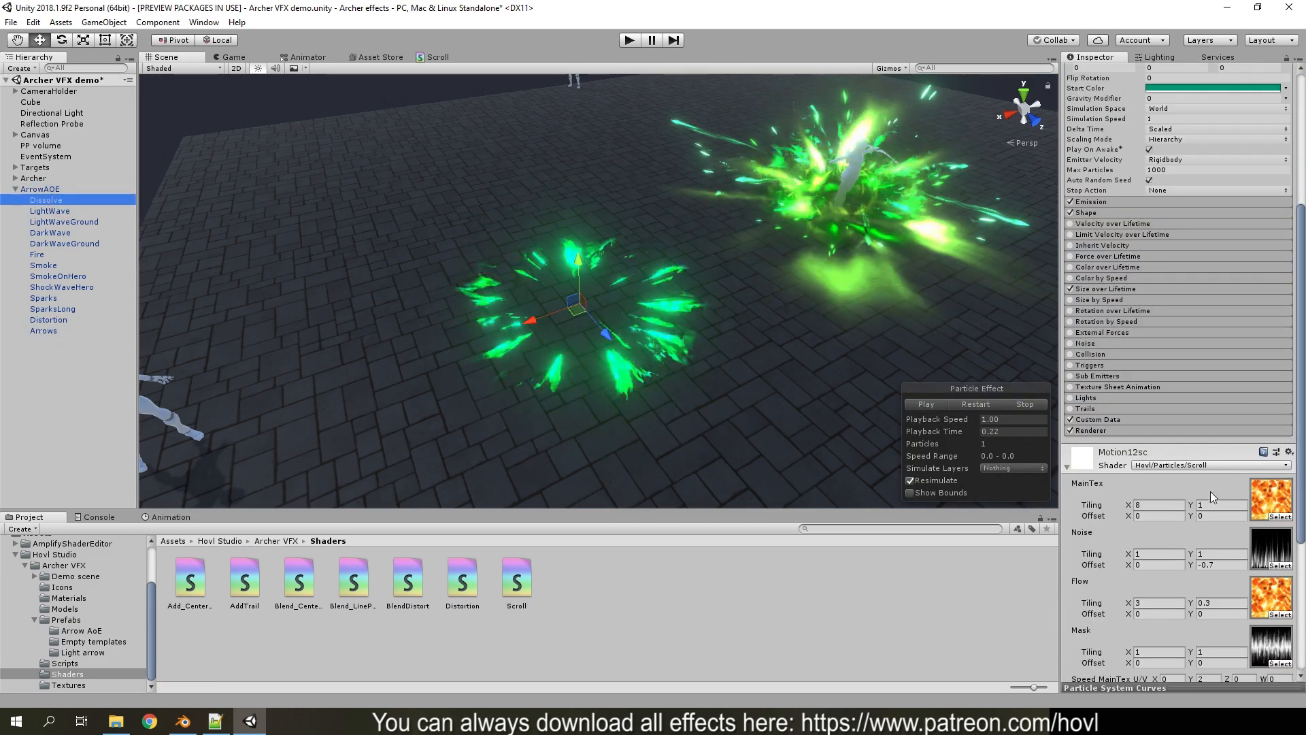
scroll(1209, 491, "down", 3)
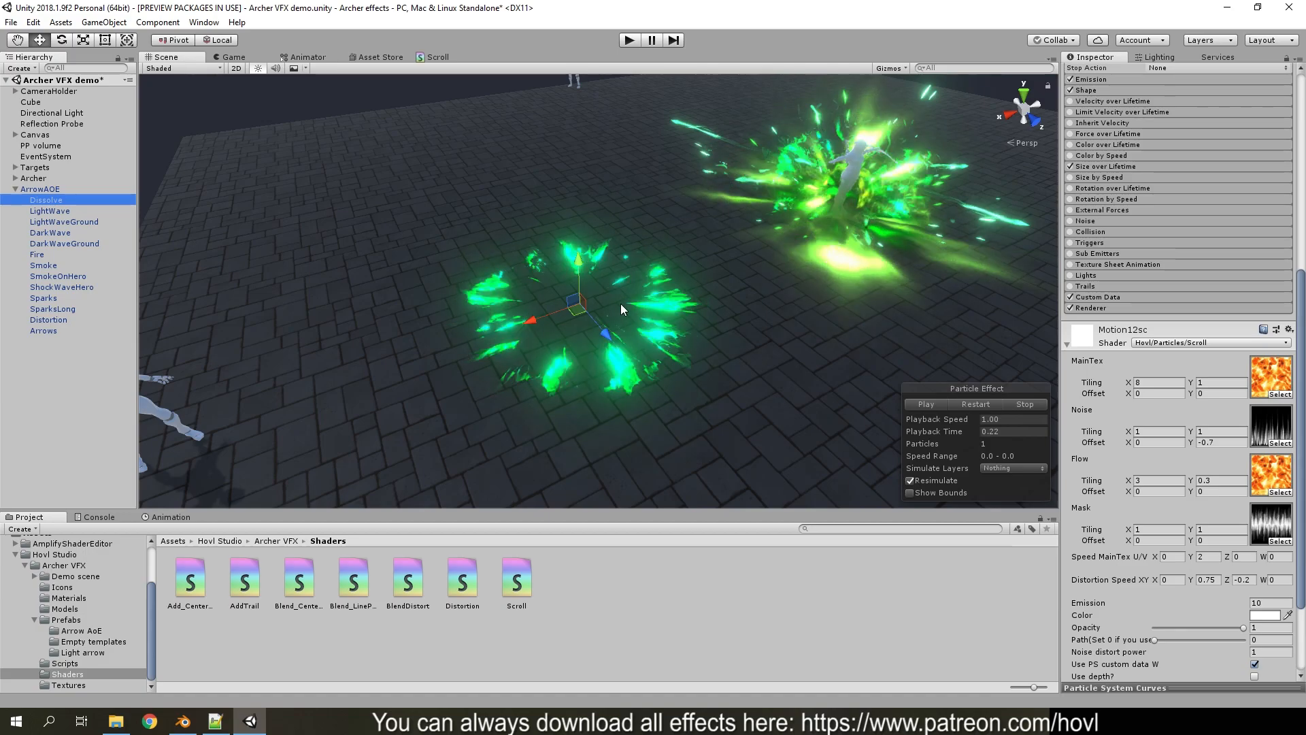
scroll(1263, 500, "down", 3)
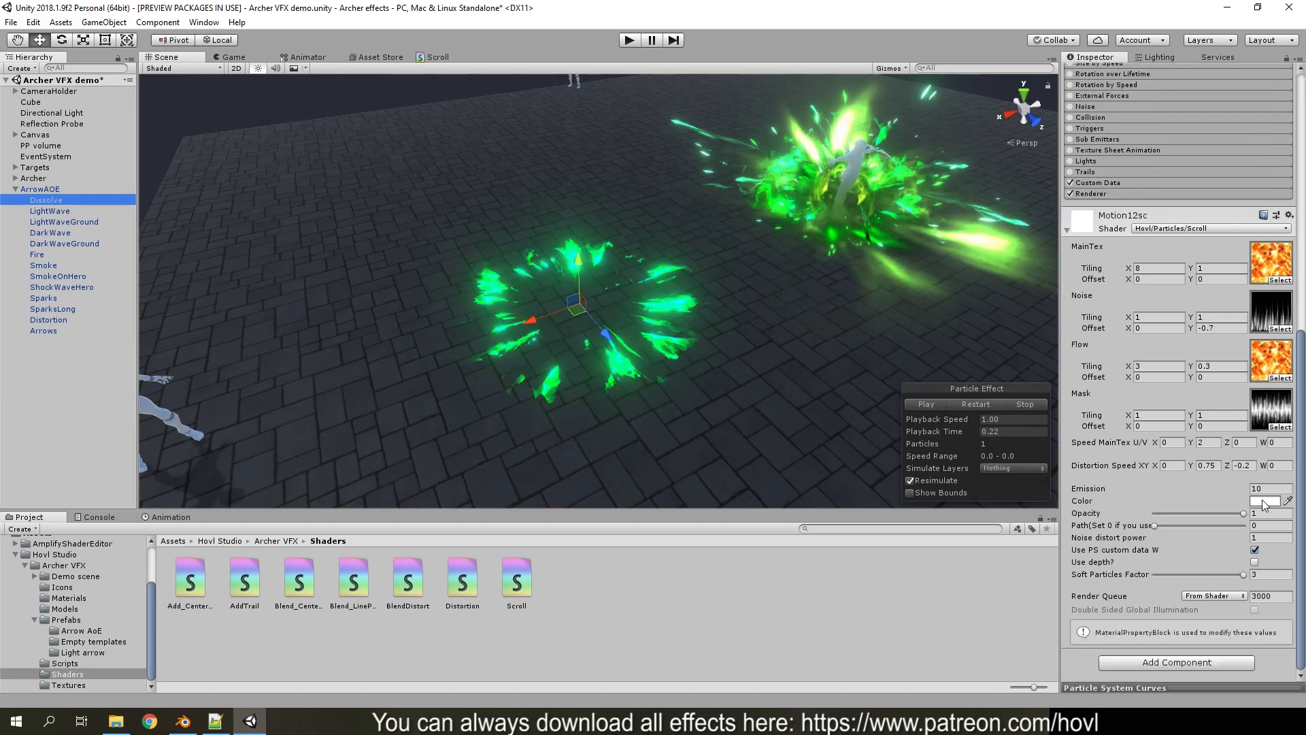
left_click(1255, 562)
left_click_drag(1242, 574, 1299, 582)
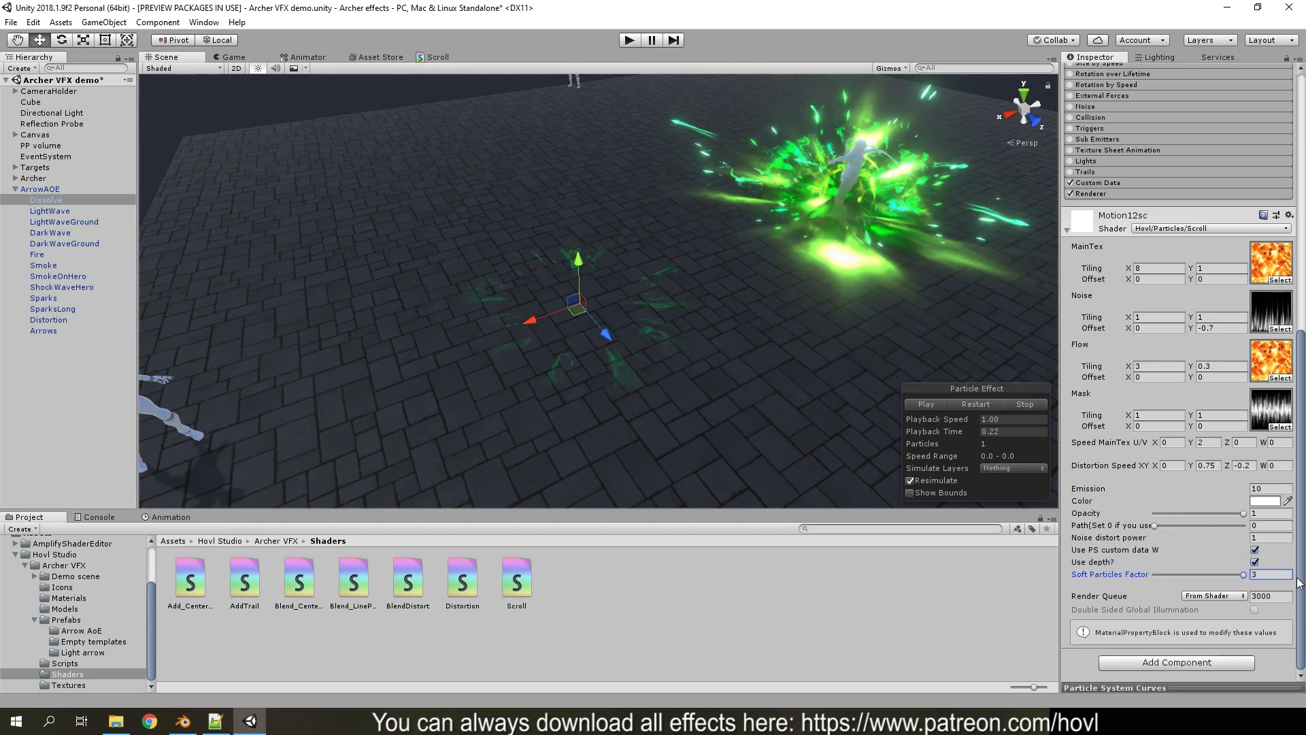
left_click(1254, 562)
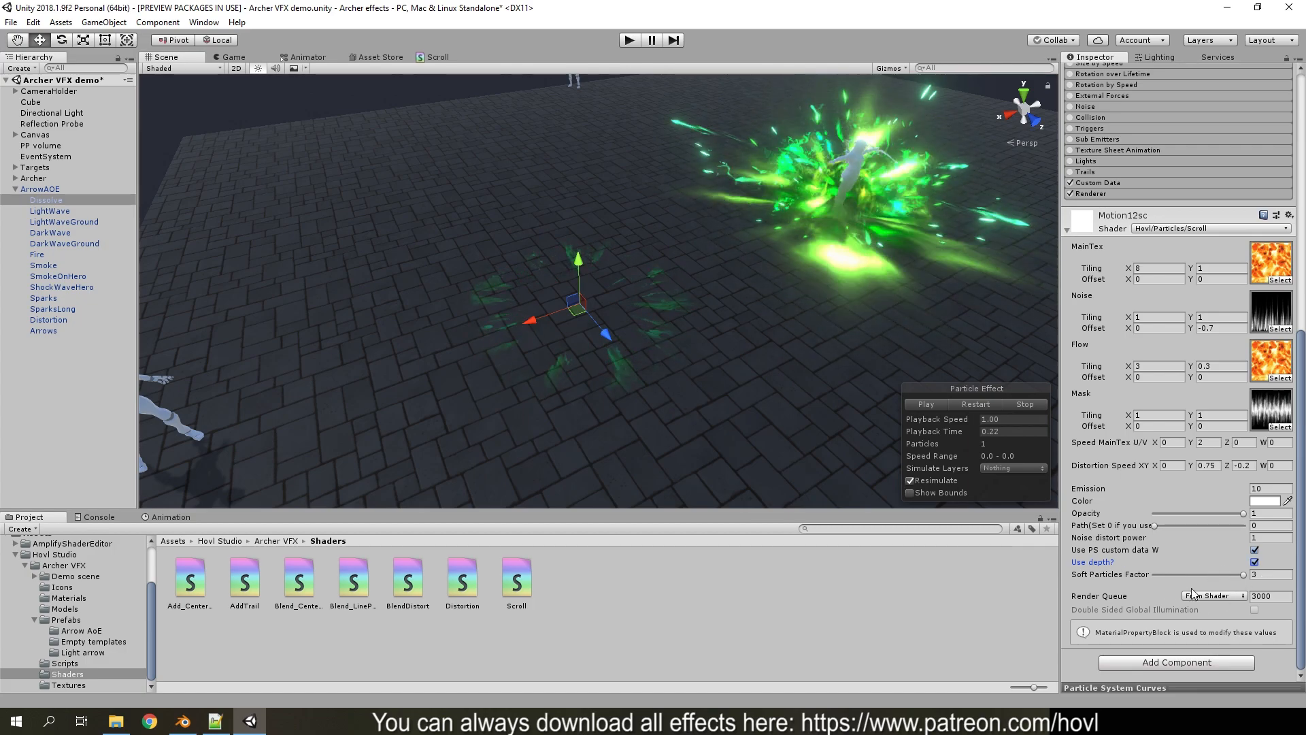
left_click(1255, 562)
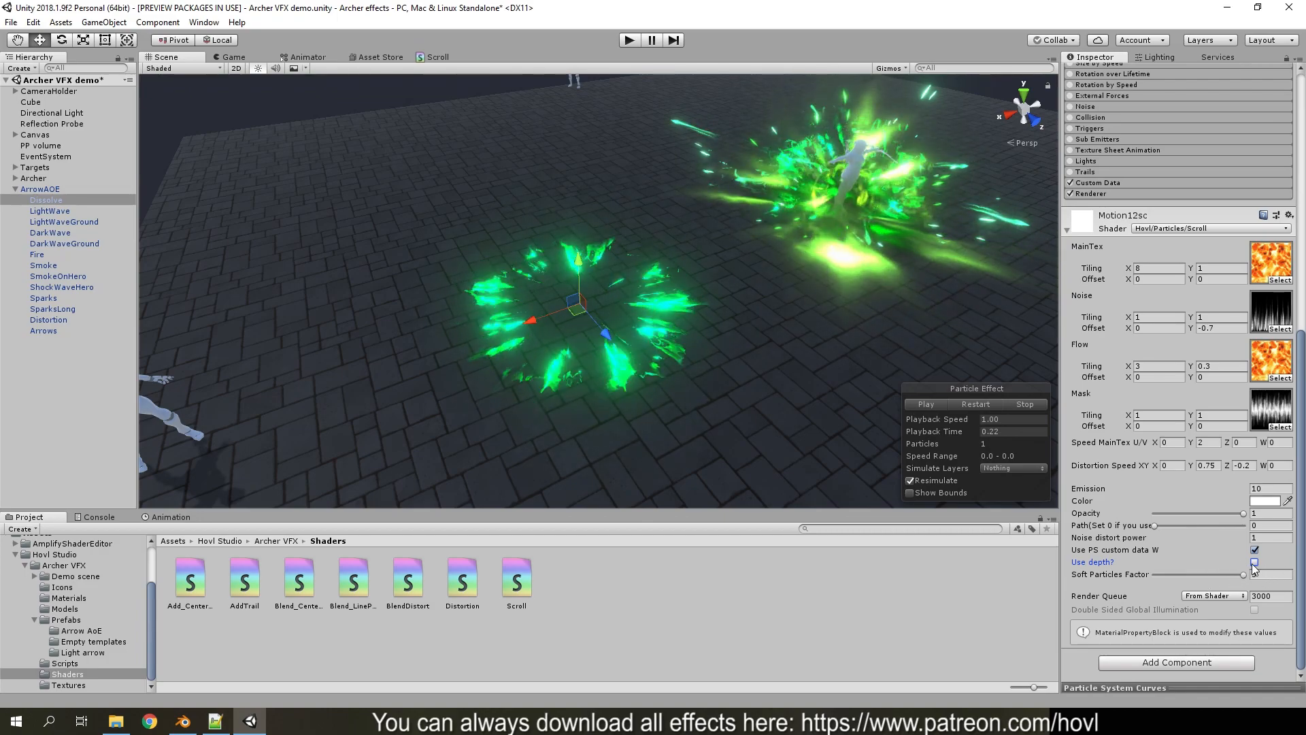
Switch to Notepad++ and trace the _Usedepth property in Scroll.shader from the Properties block to its uniform declaration and the fragment function
left_click(228, 719)
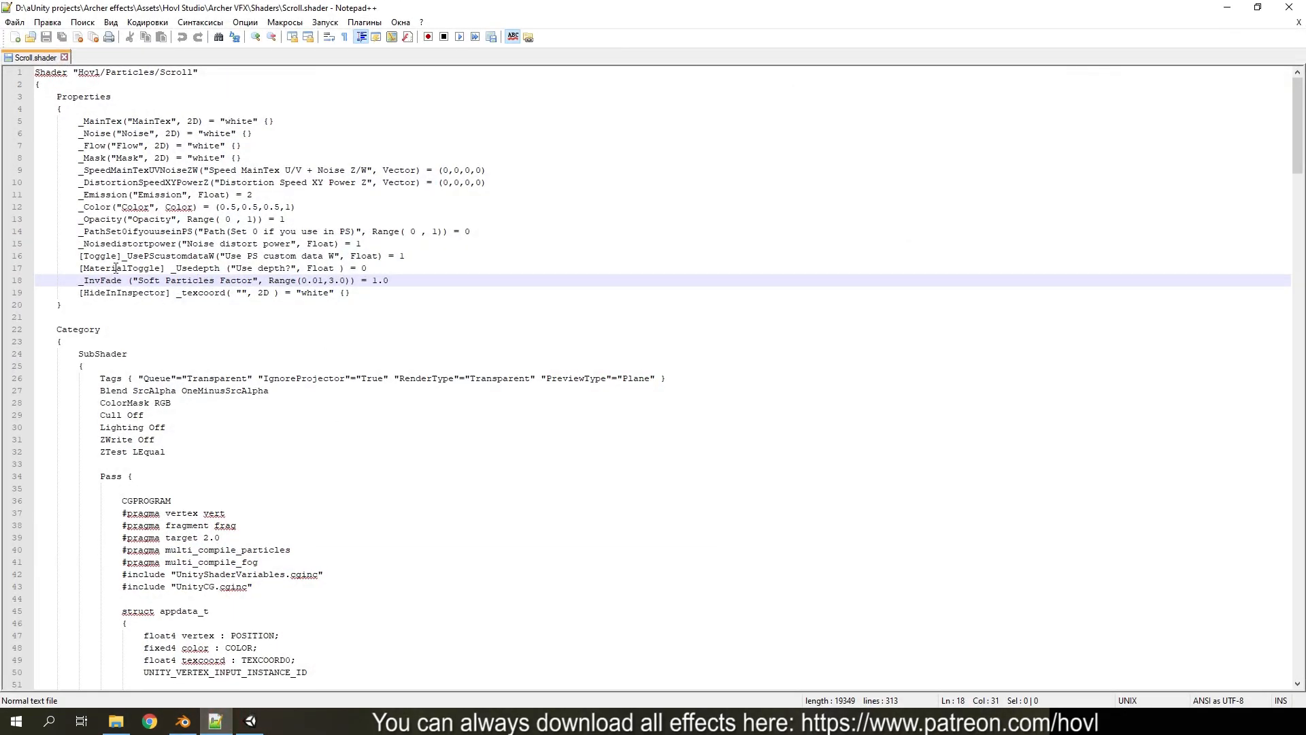
double_click(201, 267)
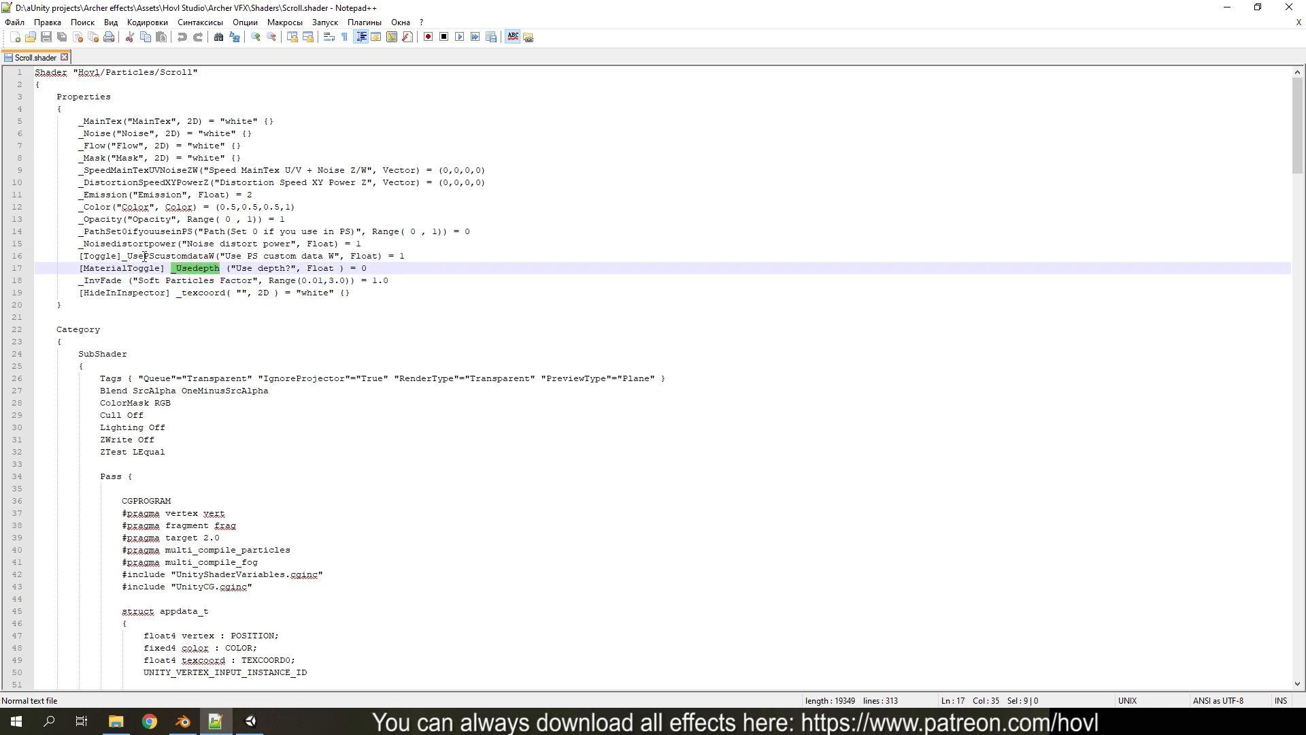
scroll(352, 270, "down", 3)
scroll(198, 231, "up", 3)
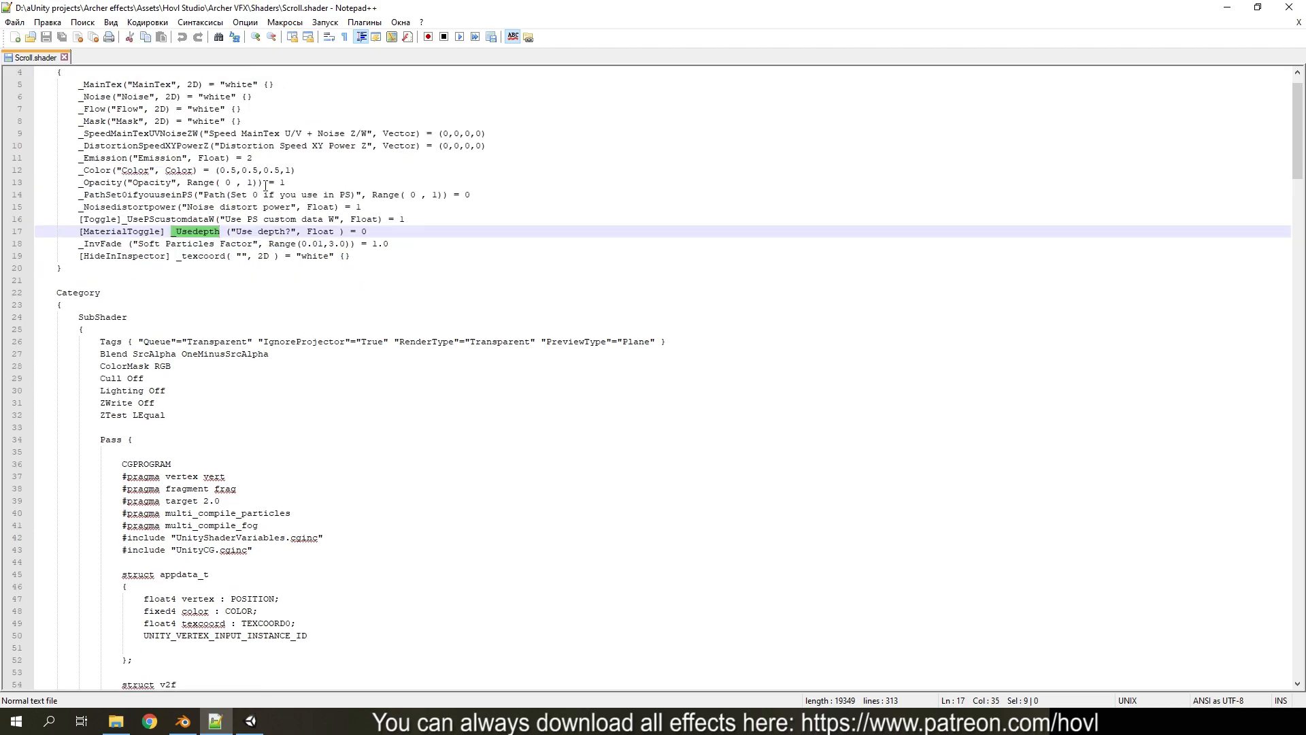
scroll(202, 245, "down", 20)
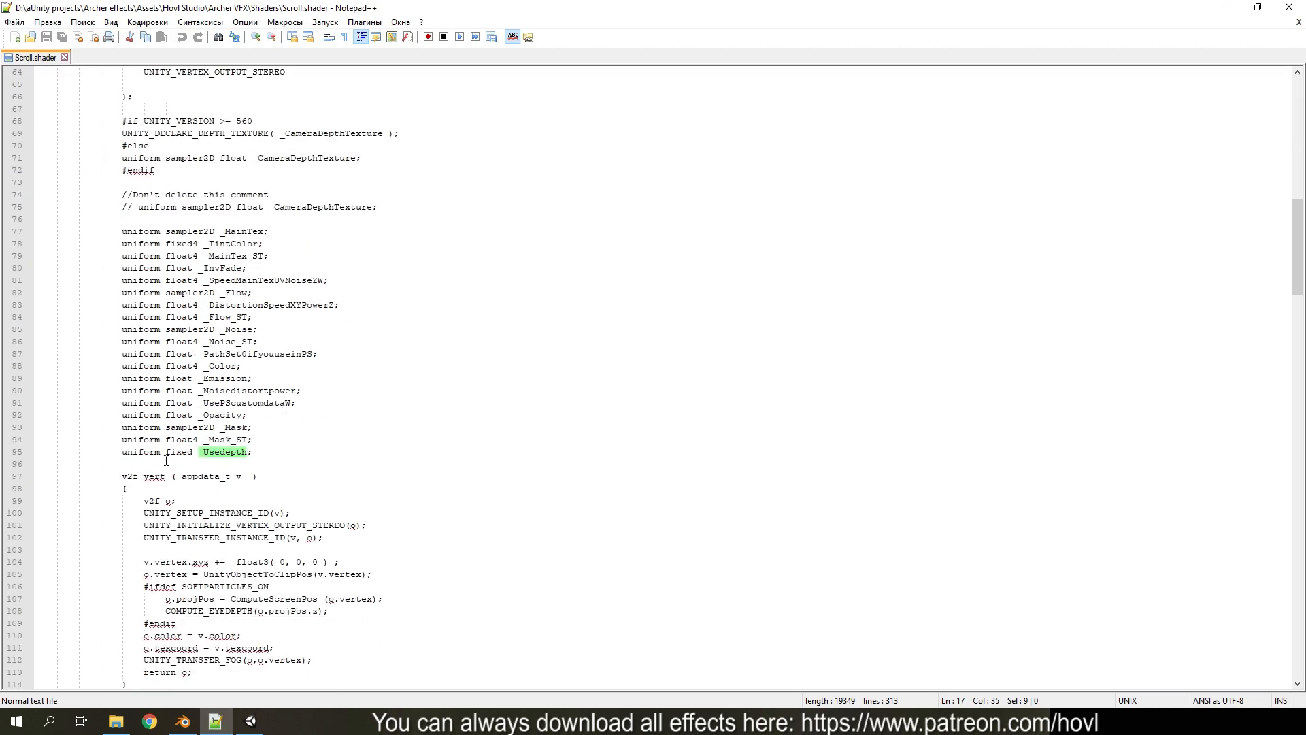
scroll(217, 457, "down", 10)
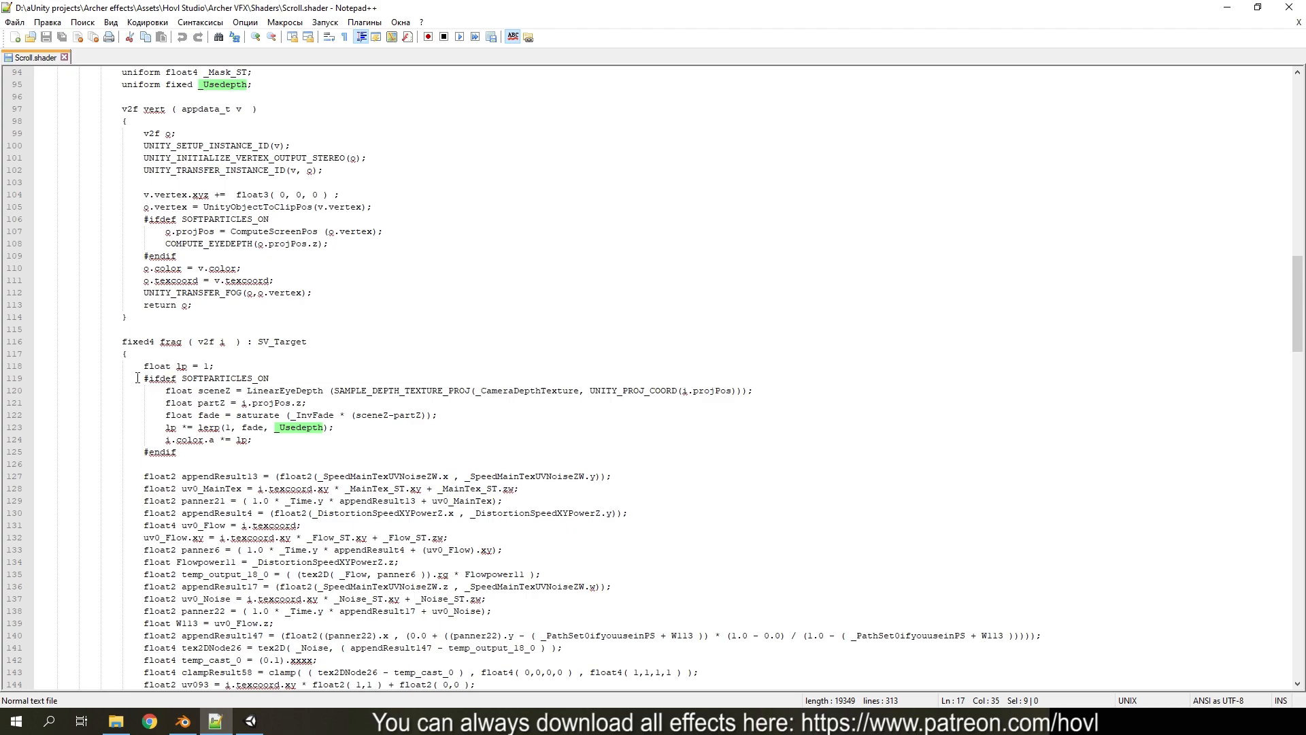
Examine the SOFTPARTICLES_ON block in the fragment function, including the lp declaration and the lerp line that uses _Usedepth
left_click_drag(144, 377, 202, 450)
left_click(202, 452)
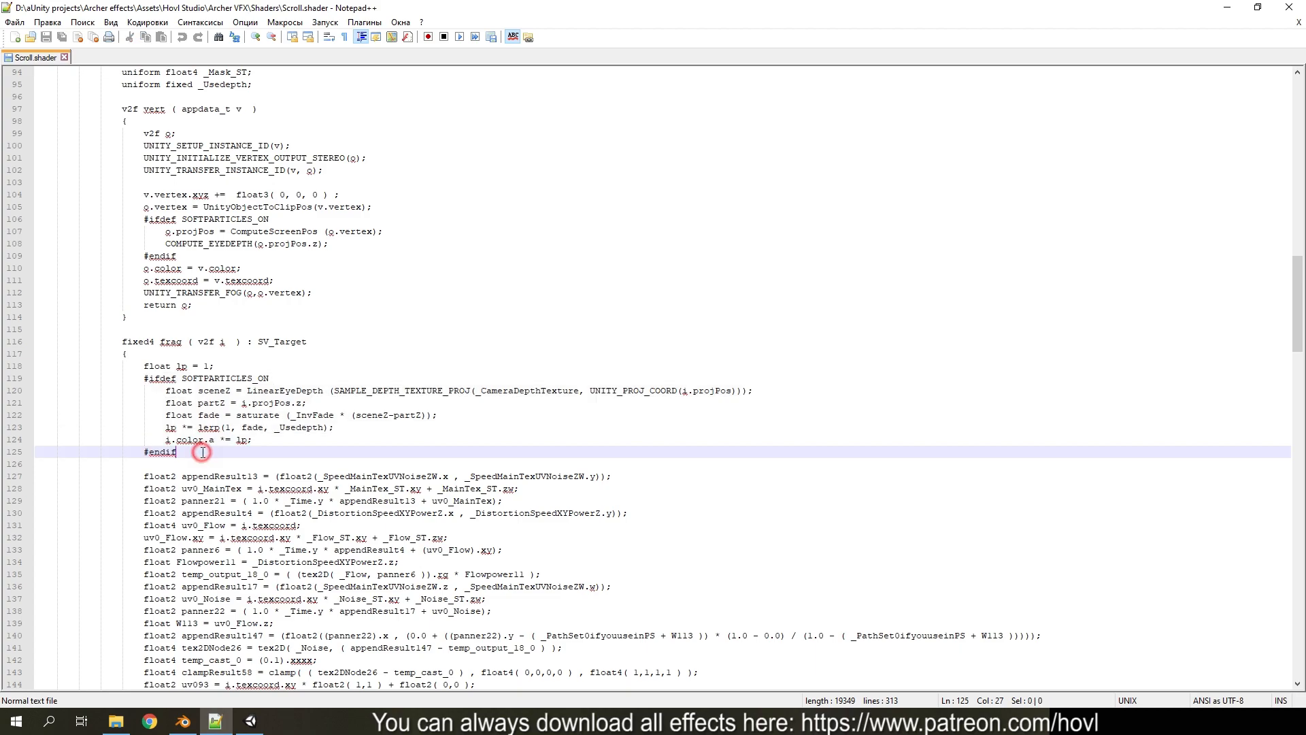
left_click_drag(234, 365, 155, 362)
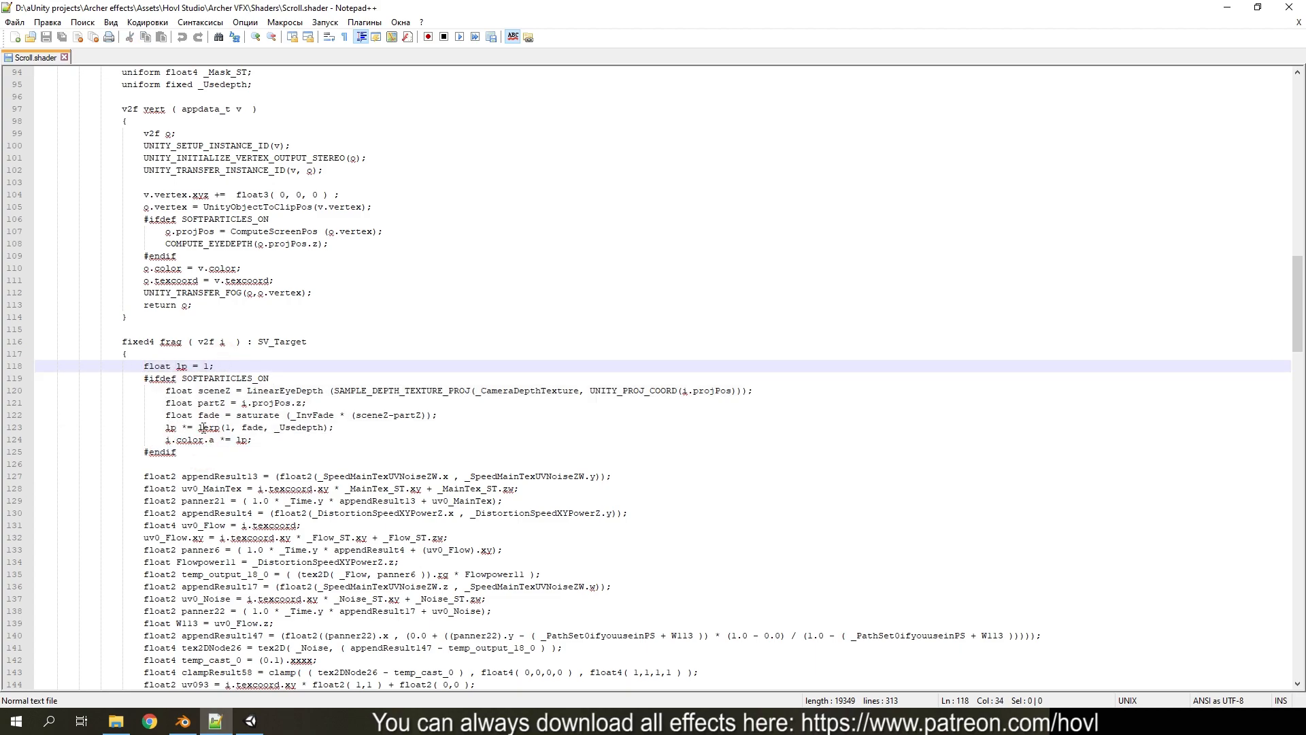
left_click_drag(160, 428, 255, 429)
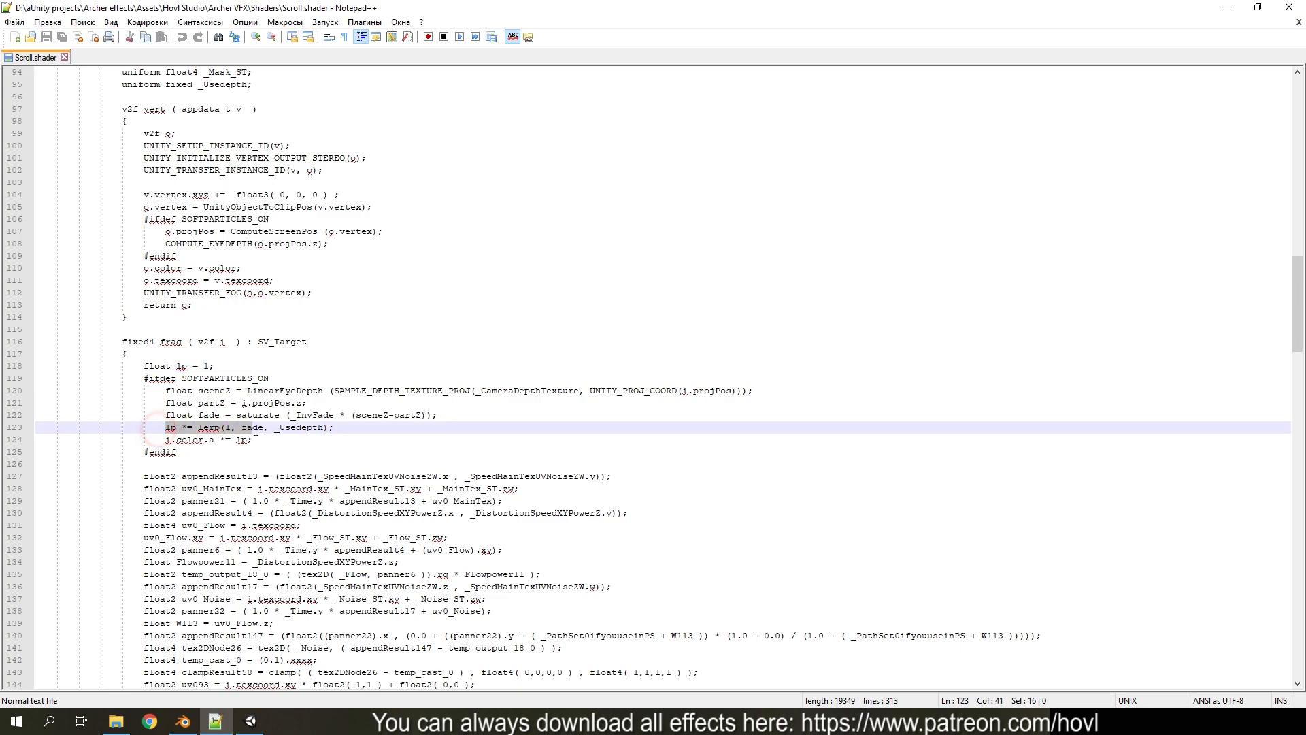
left_click(311, 428)
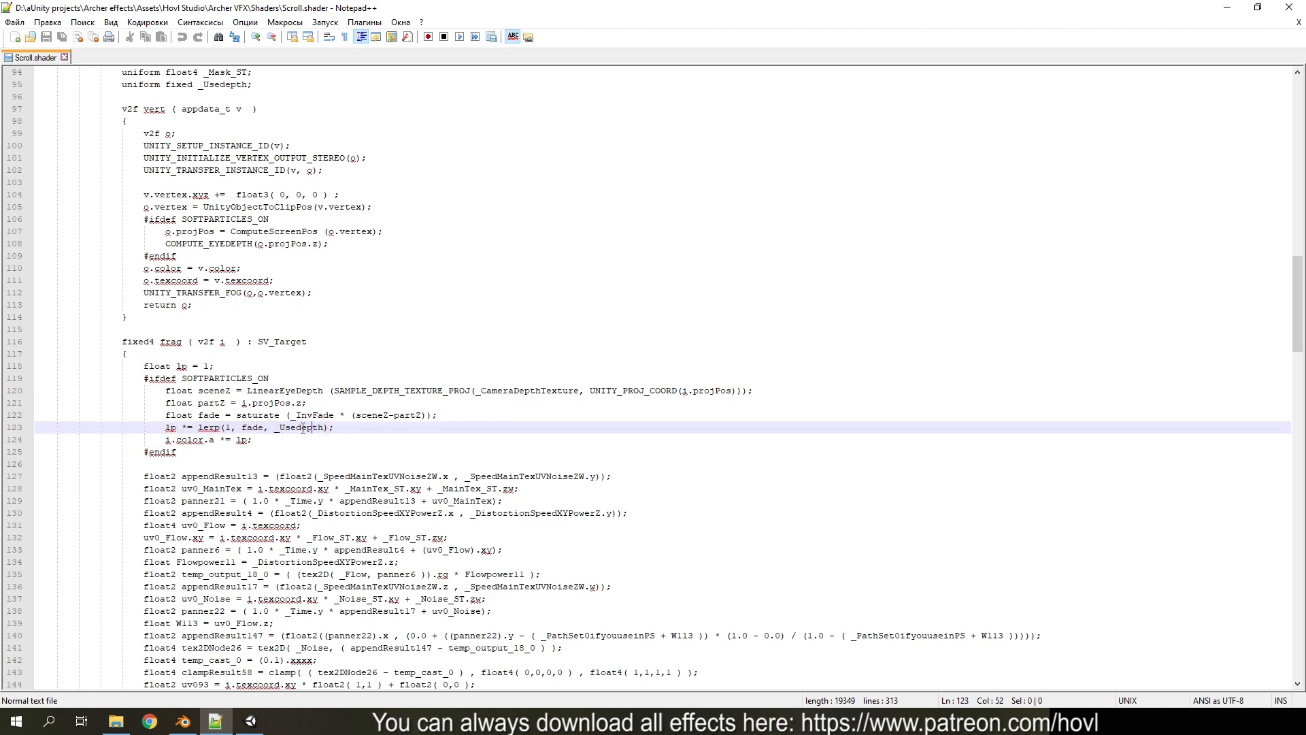
Check where _Usedepth is declared and how the fade value and lp affect the particle's color alpha
scroll(253, 357, "up", 20)
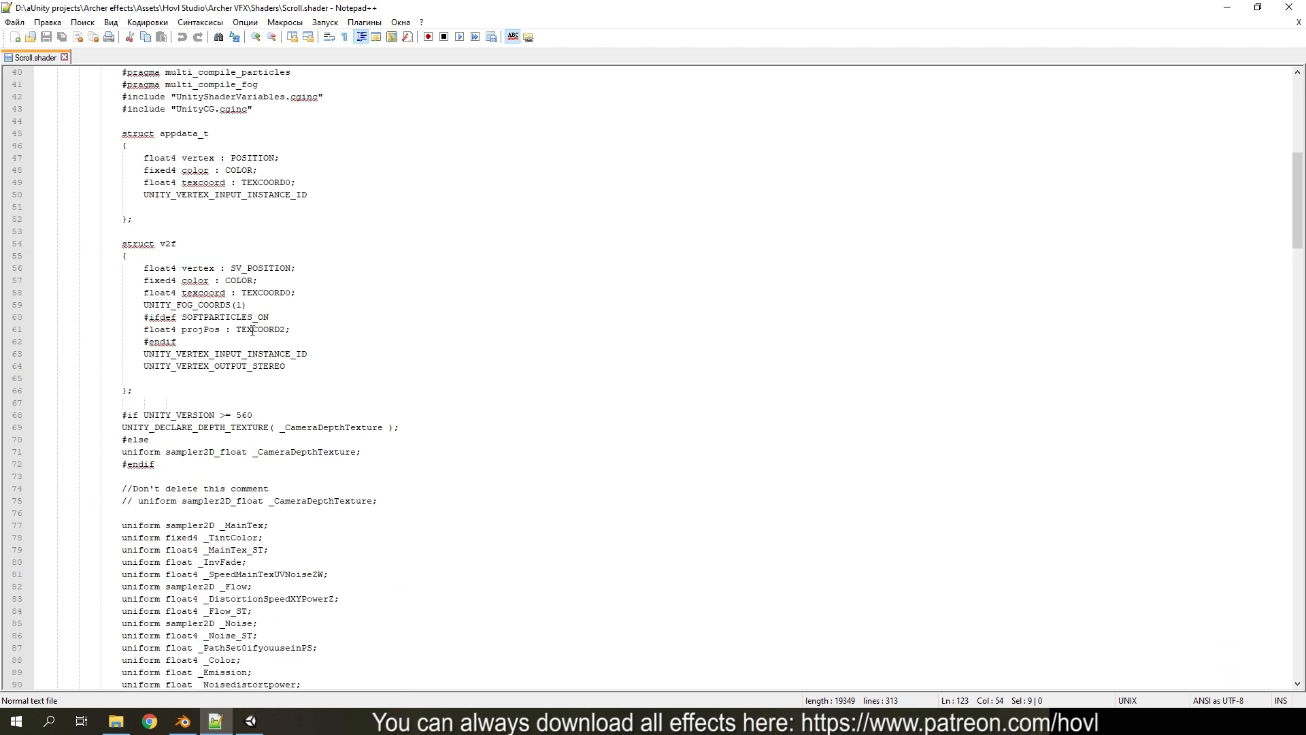
scroll(311, 406, "down", 20)
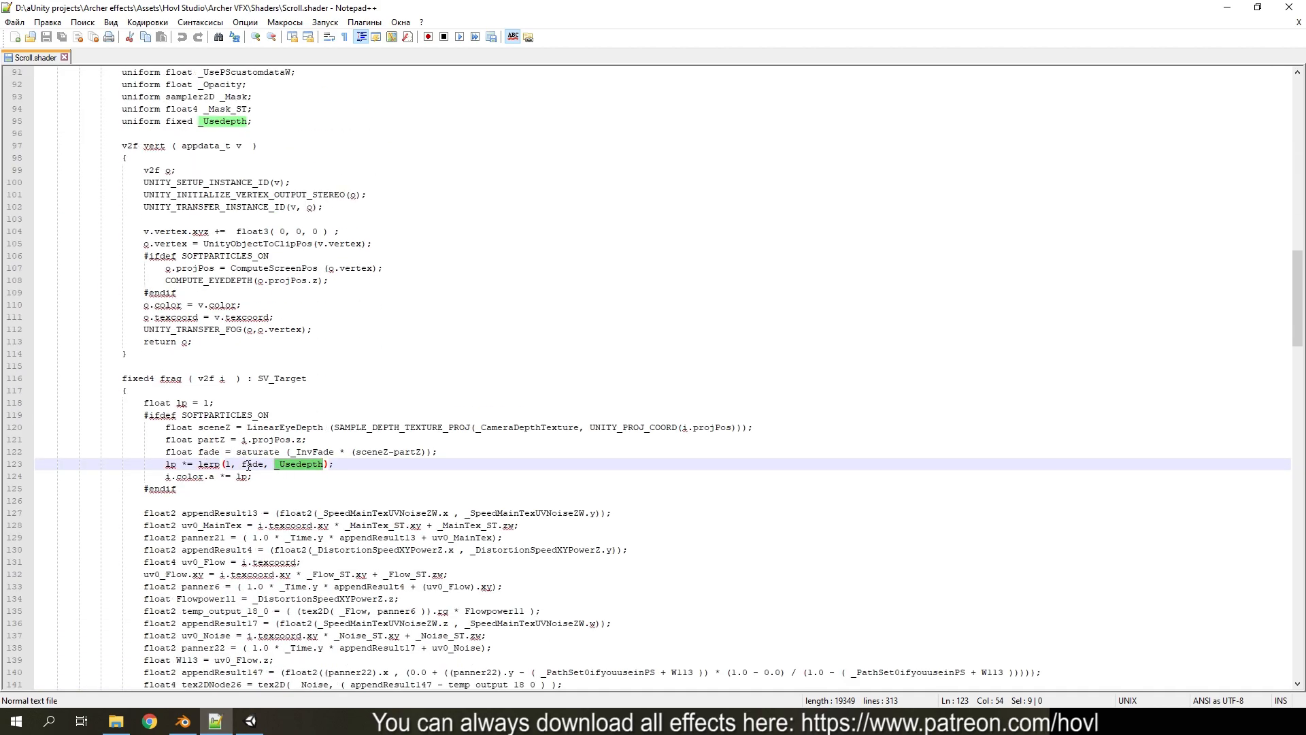
left_click(248, 464)
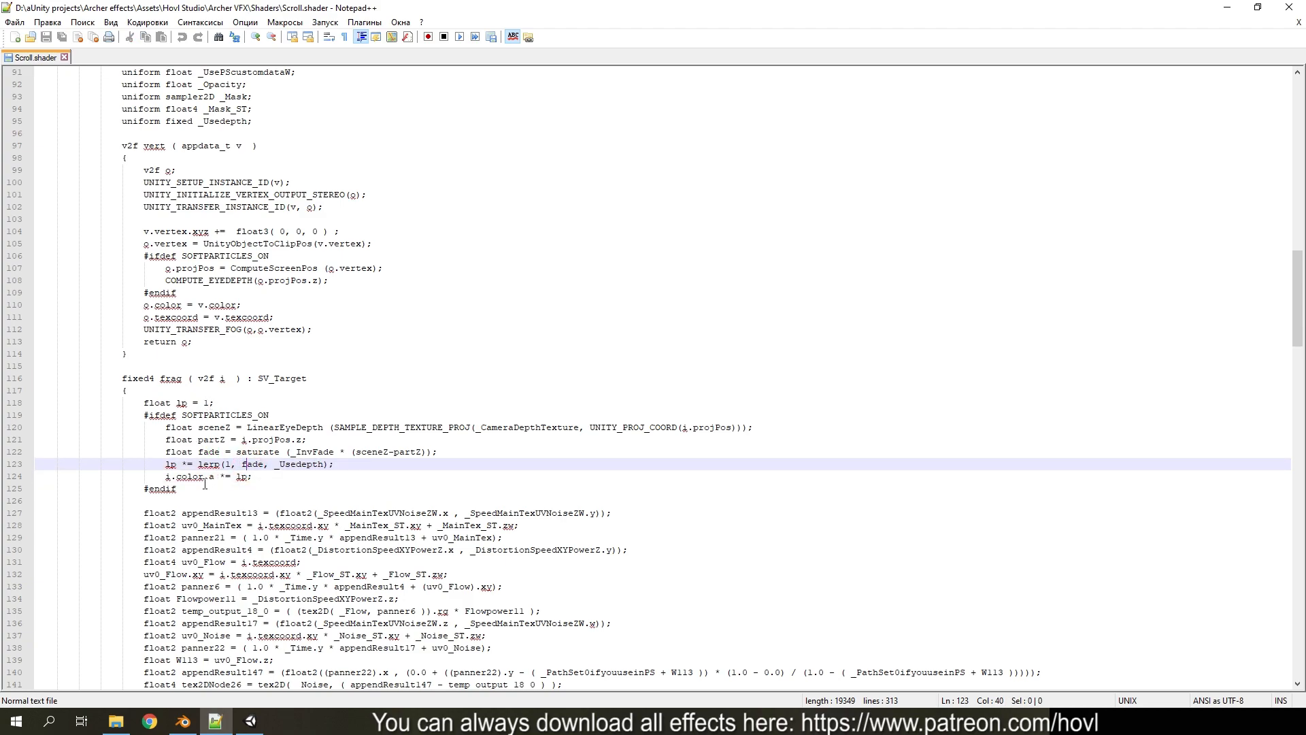
left_click_drag(215, 478, 194, 477)
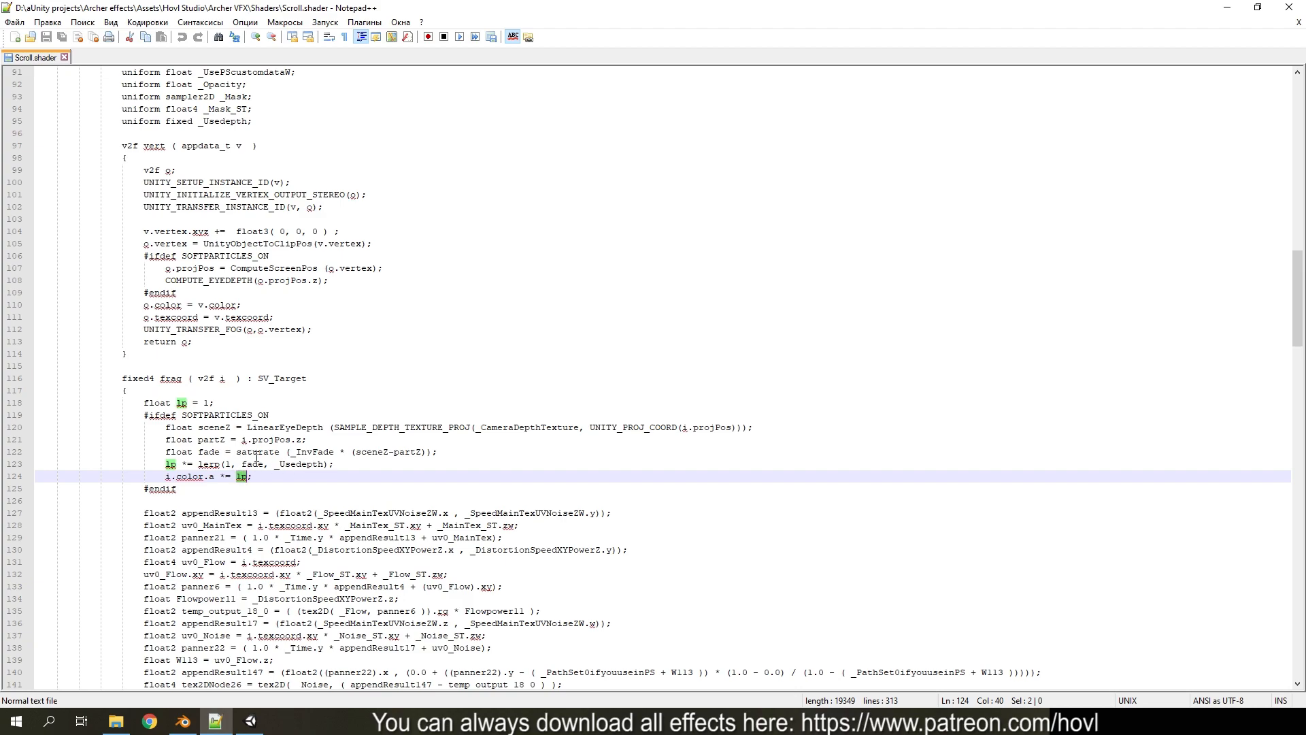
scroll(245, 459, "down", 5)
scroll(320, 465, "up", 8)
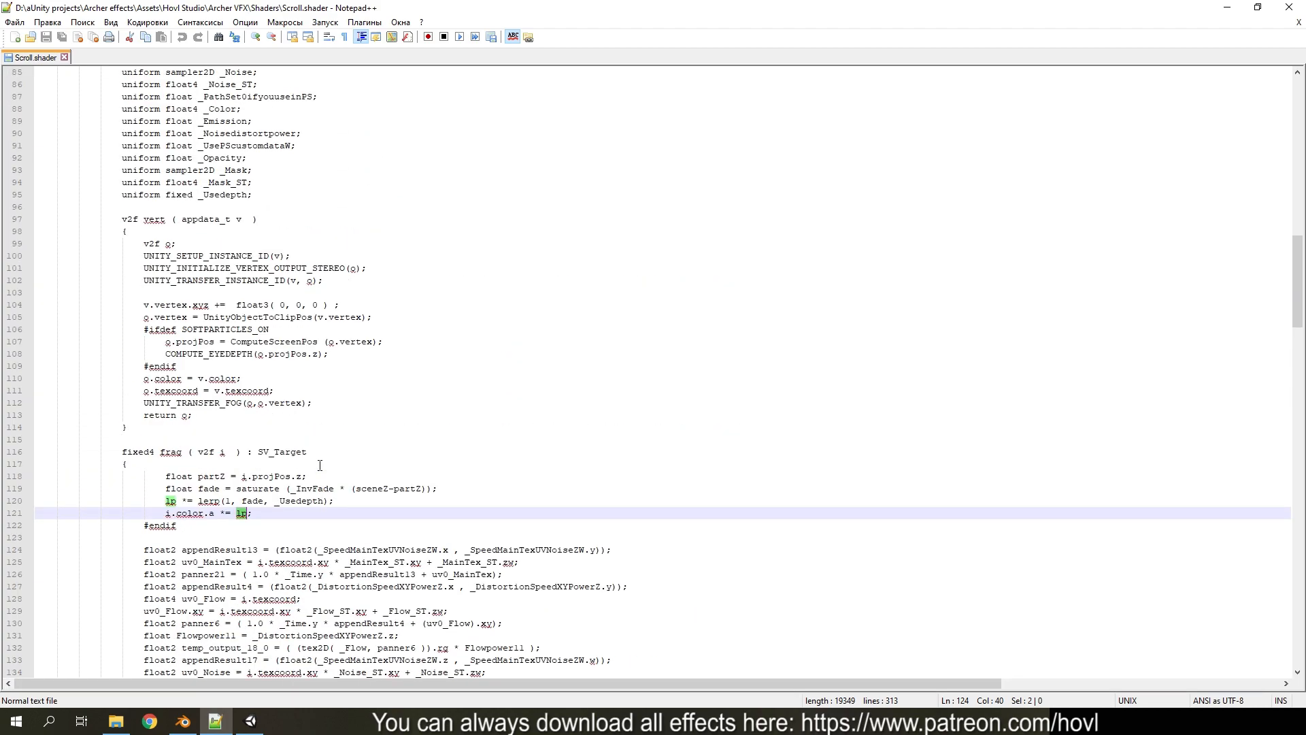
Review the lp declaration, the lerp line and the alpha multiplication once more against the rest of the shader code
left_click(302, 575)
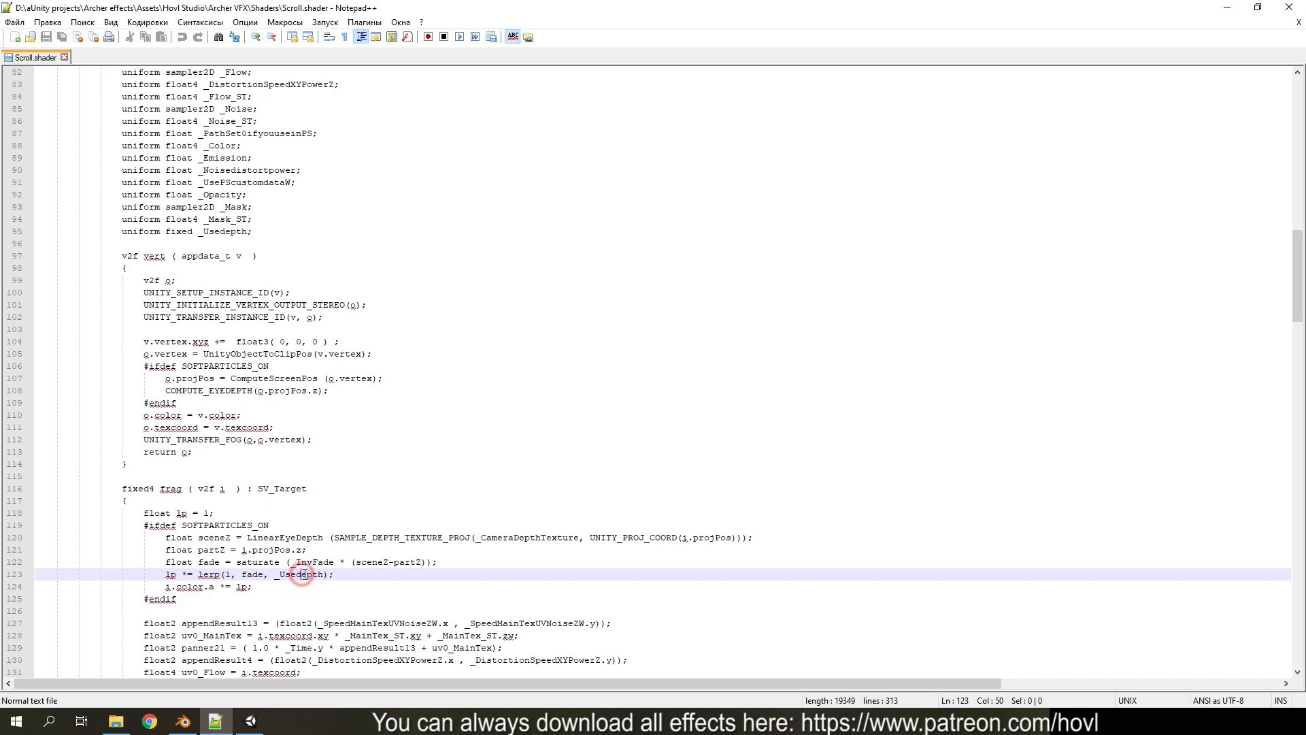
left_click(275, 586)
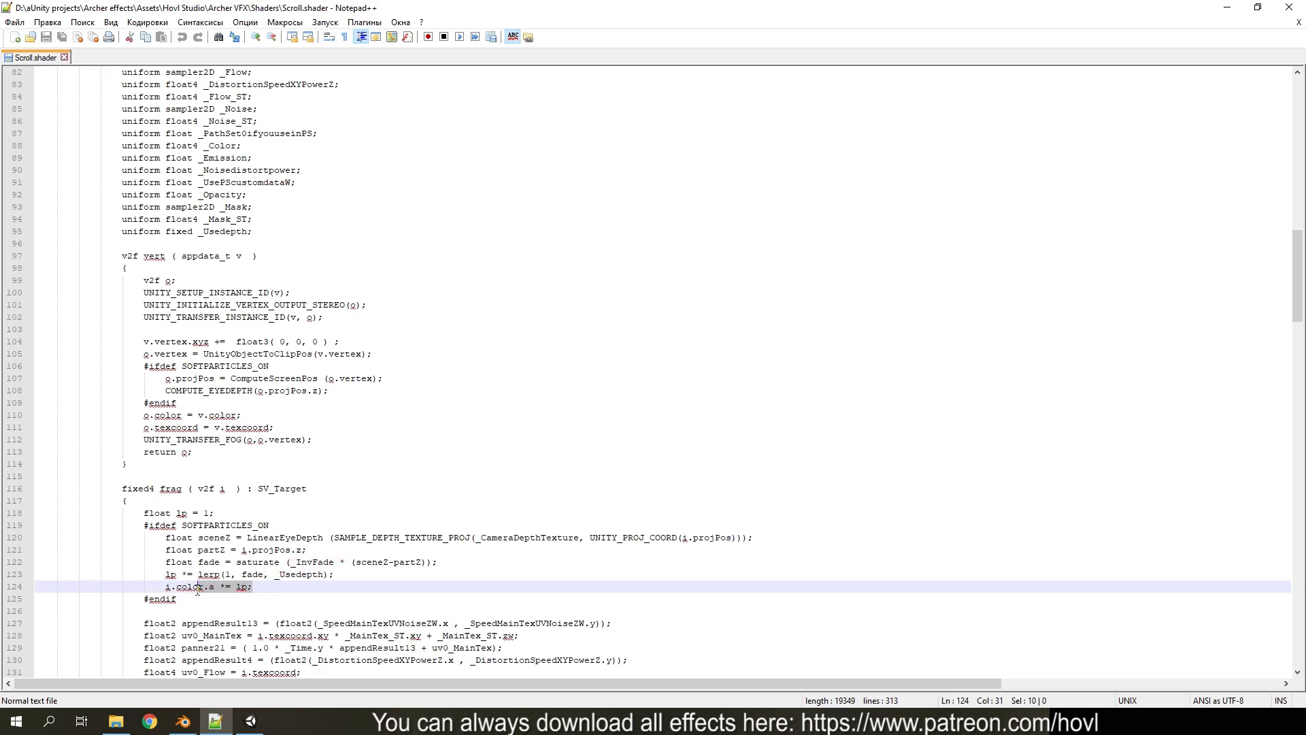
left_click_drag(216, 515, 166, 514)
scroll(204, 530, "up", 17)
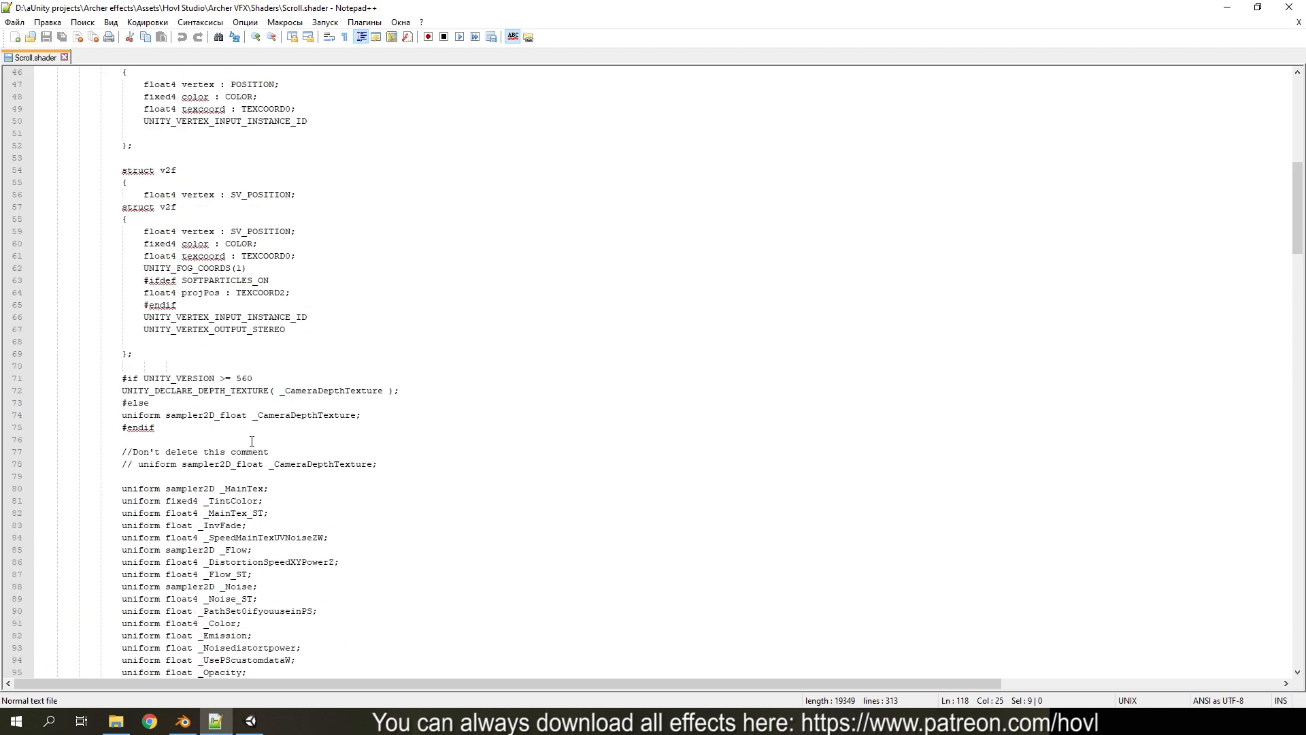
scroll(247, 542, "down", 16)
double_click(303, 611)
scroll(312, 468, "up", 20)
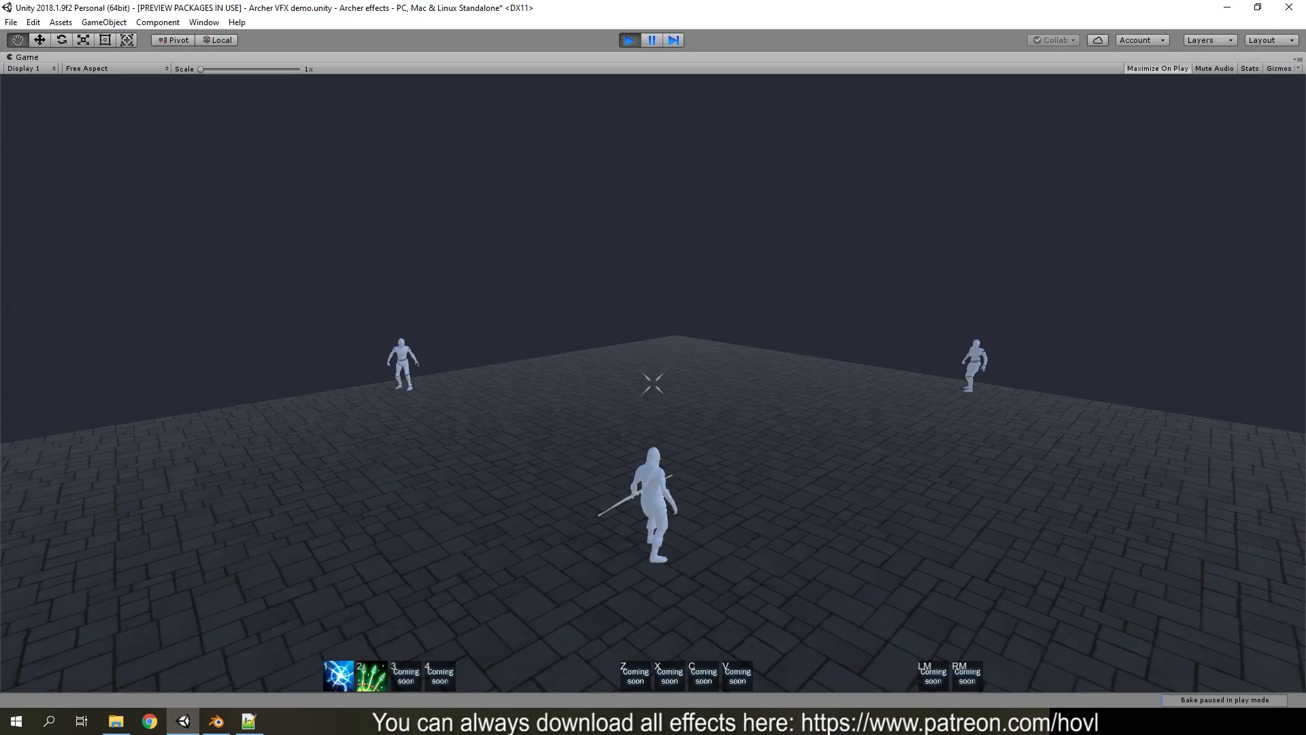
Cast the archer's second ability in play mode and run the character around to preview the finished AoE effect
key("2")
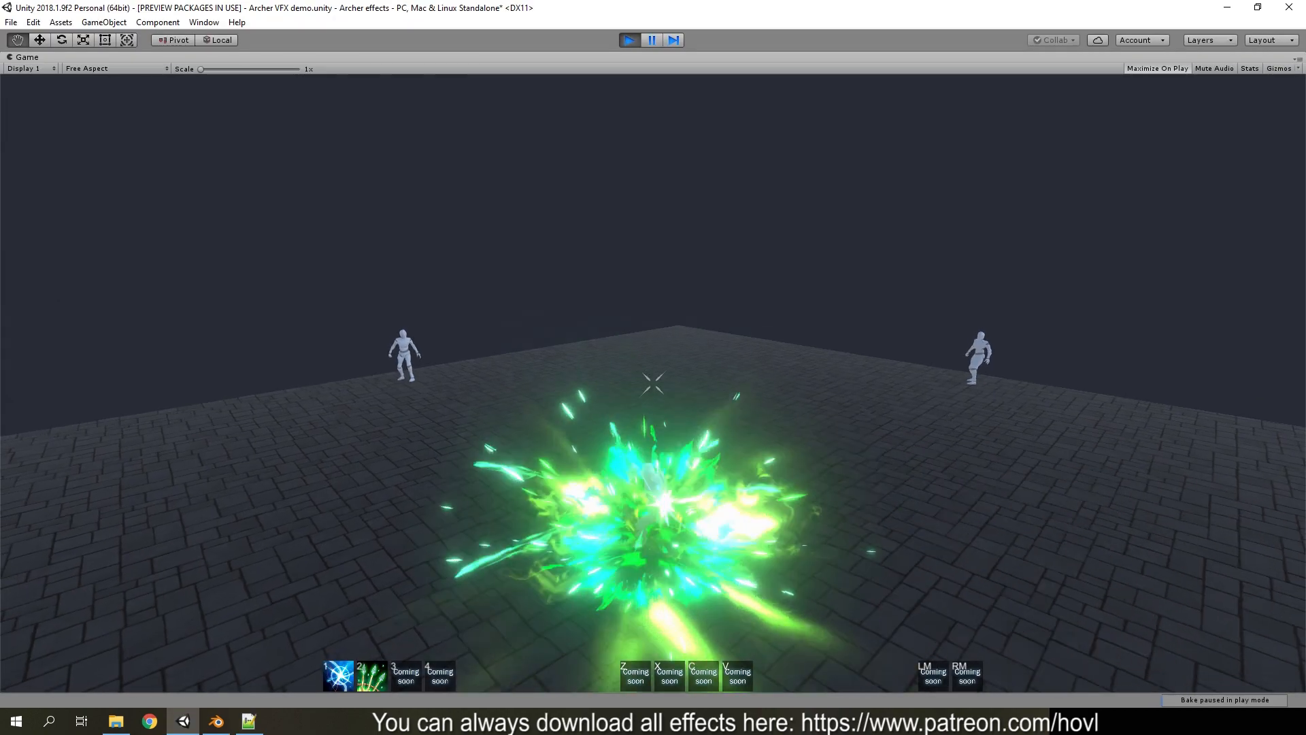
key("s")
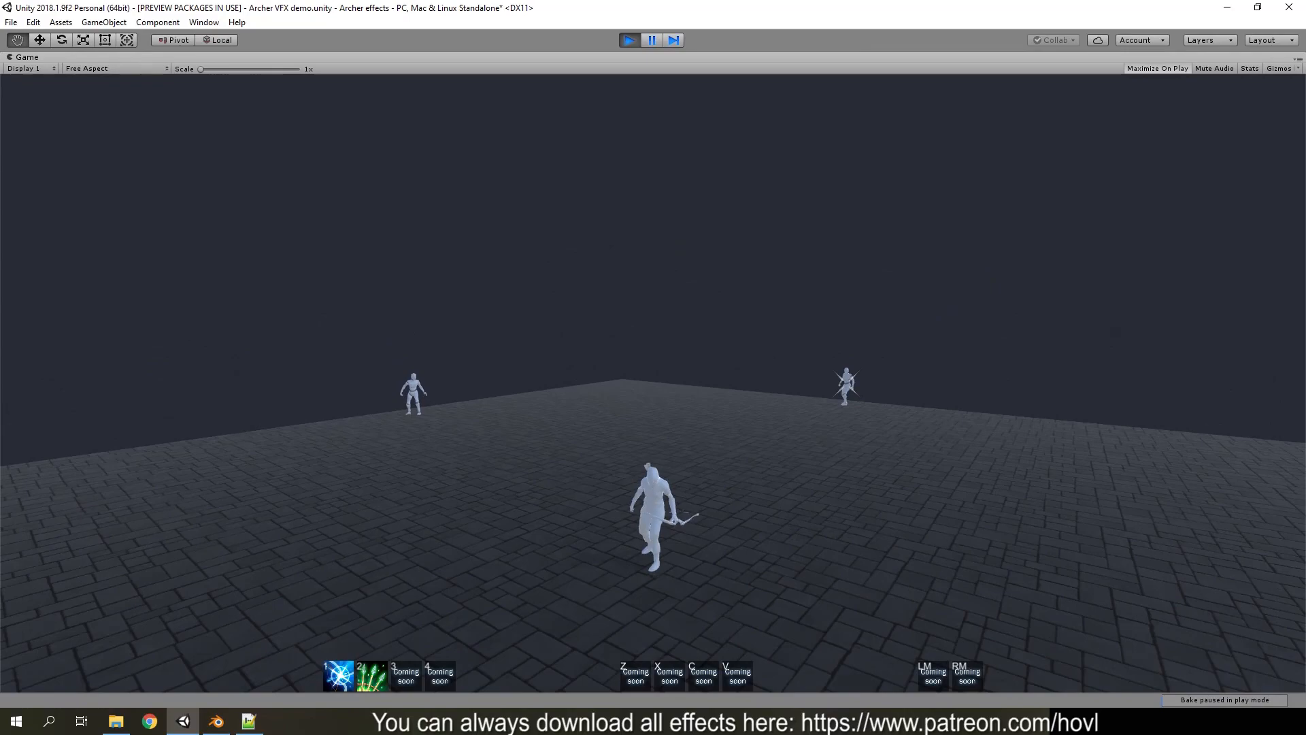
key("w")
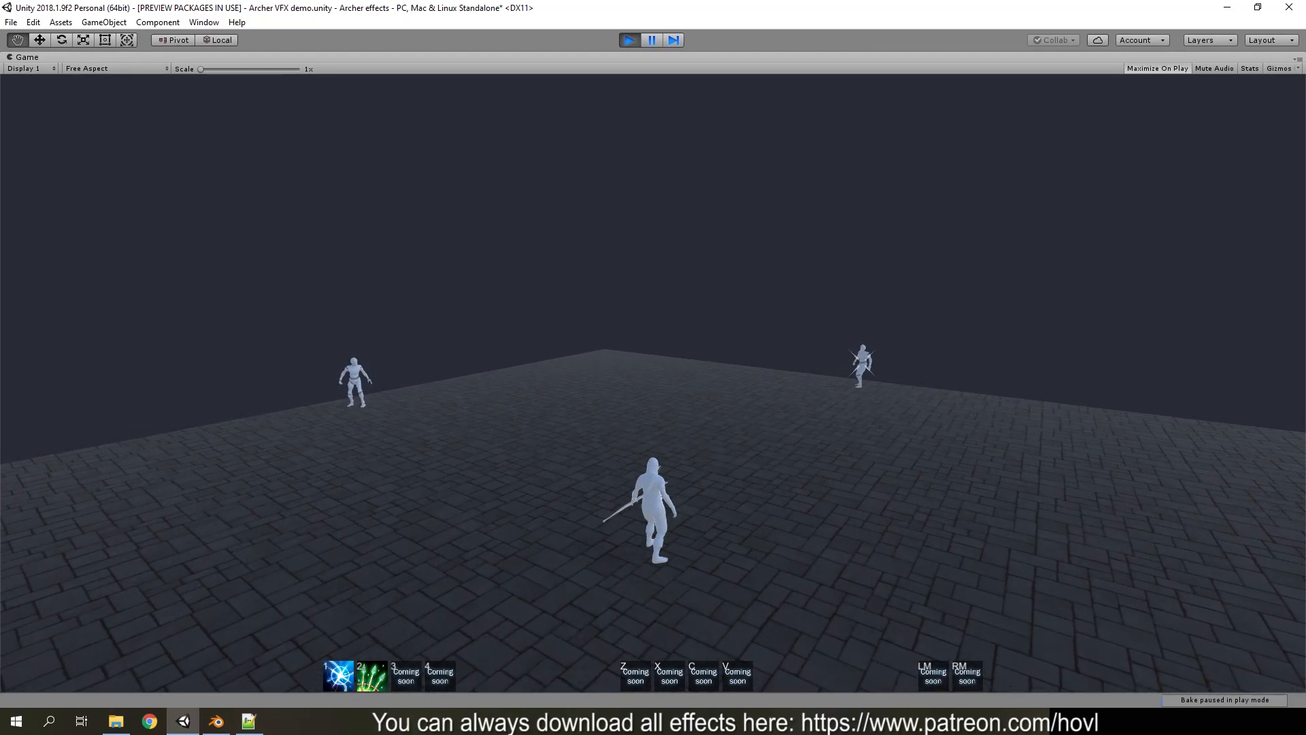
Preview the archer's second ability again in play mode, and fire the blue first ability several times at the target dummies
key("2")
key("2")
key("1")
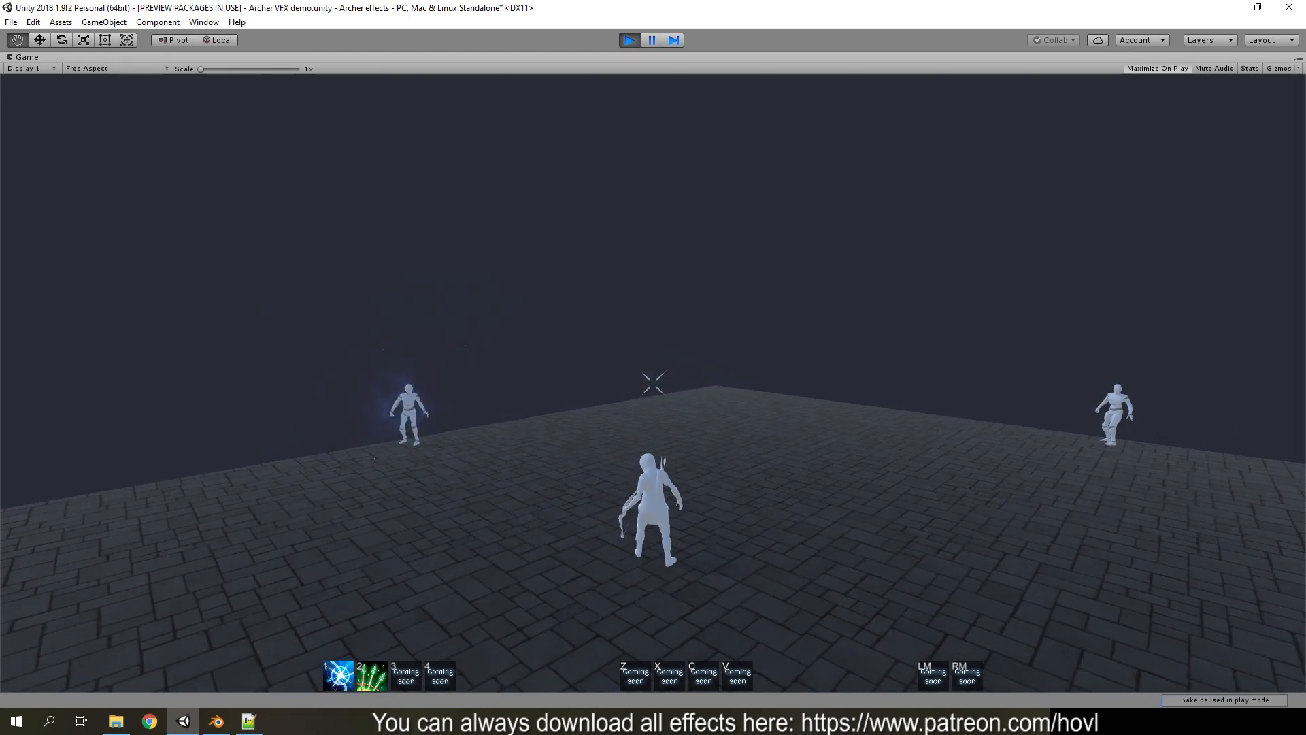
key("1")
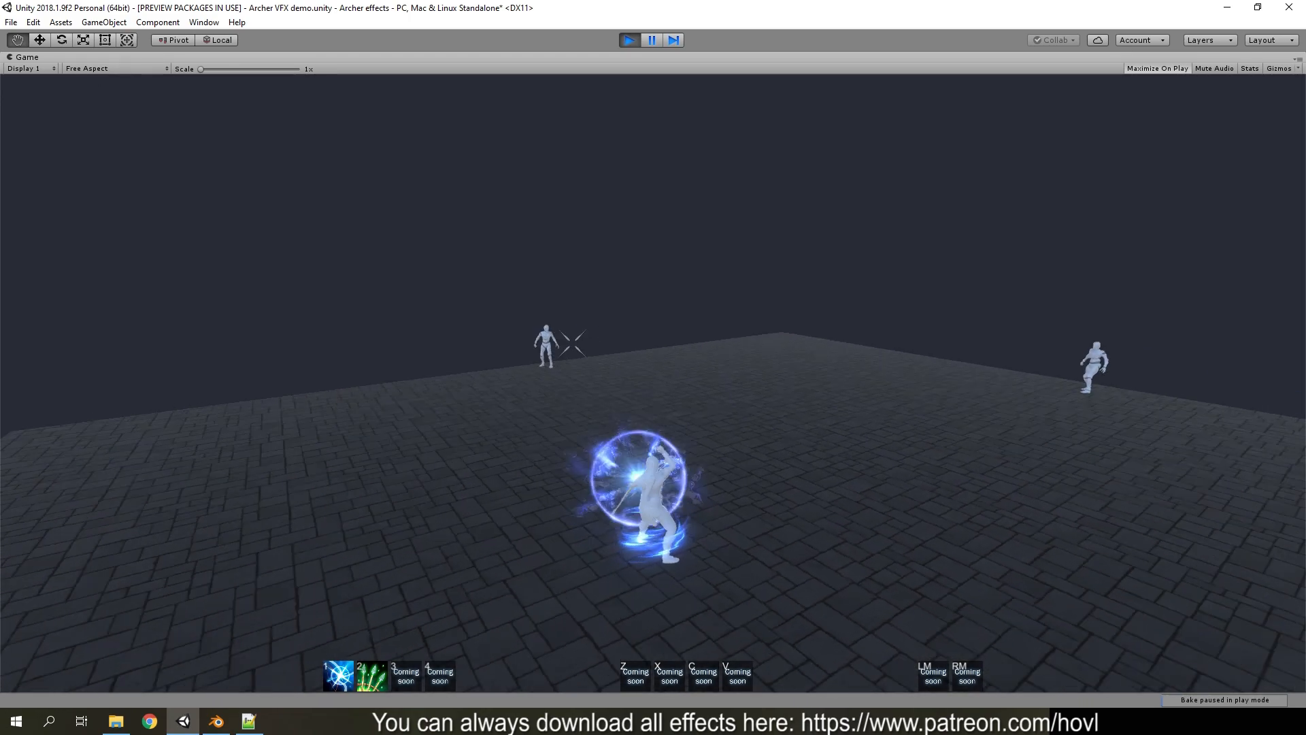
key("1")
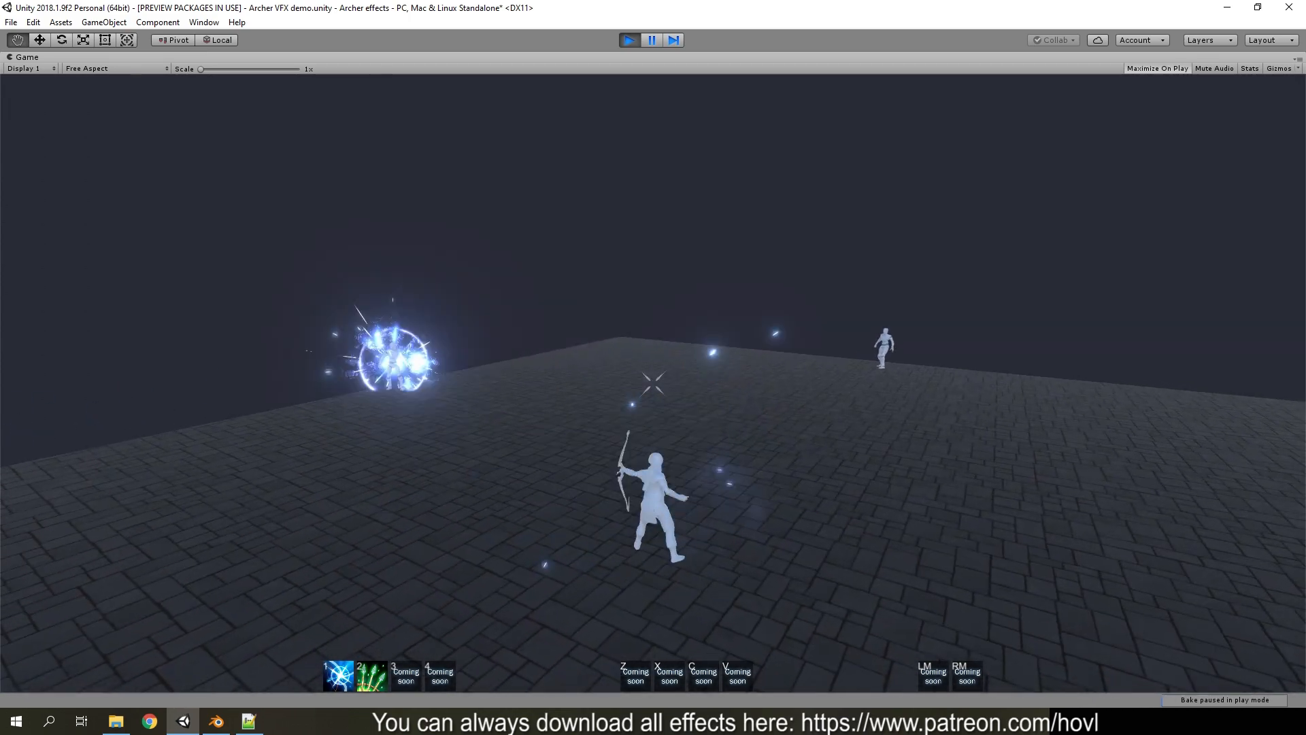
key("1")
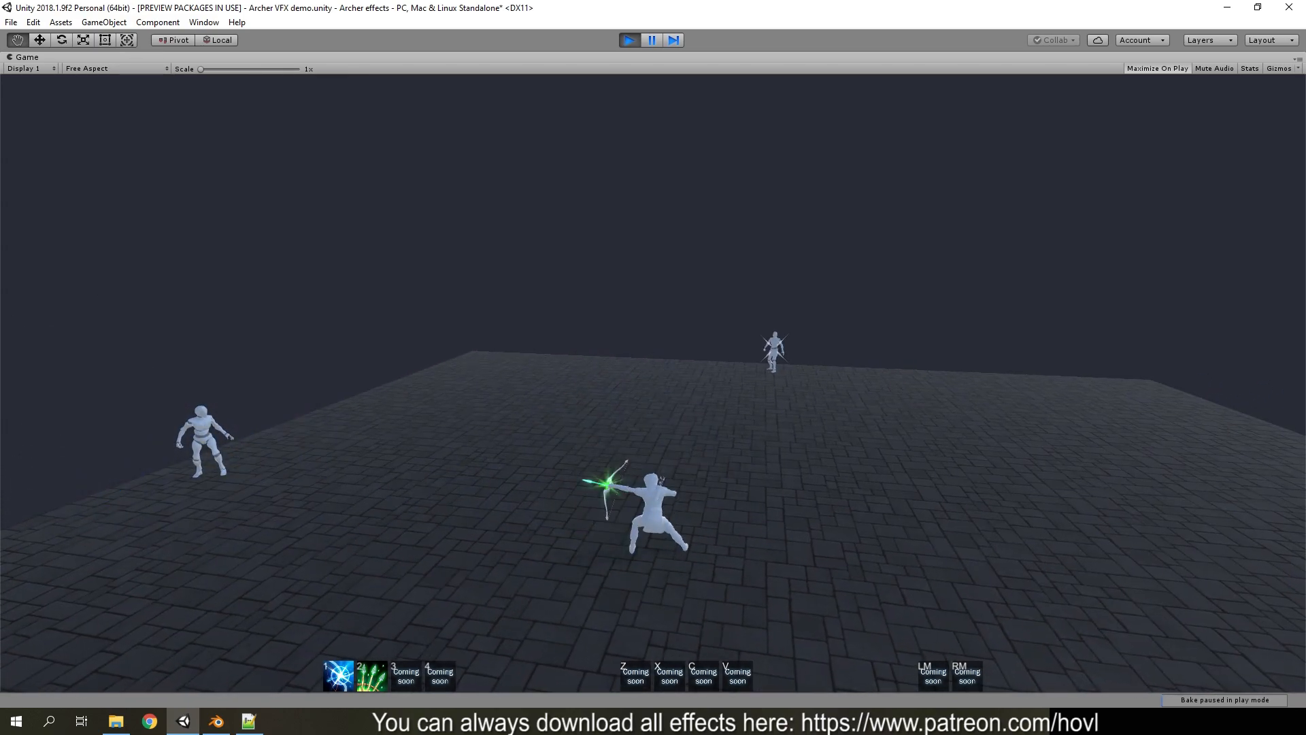
Cast the green AoE arrow ability repeatedly around the archer, closing with one blue first-ability shot and a run forward
key("2")
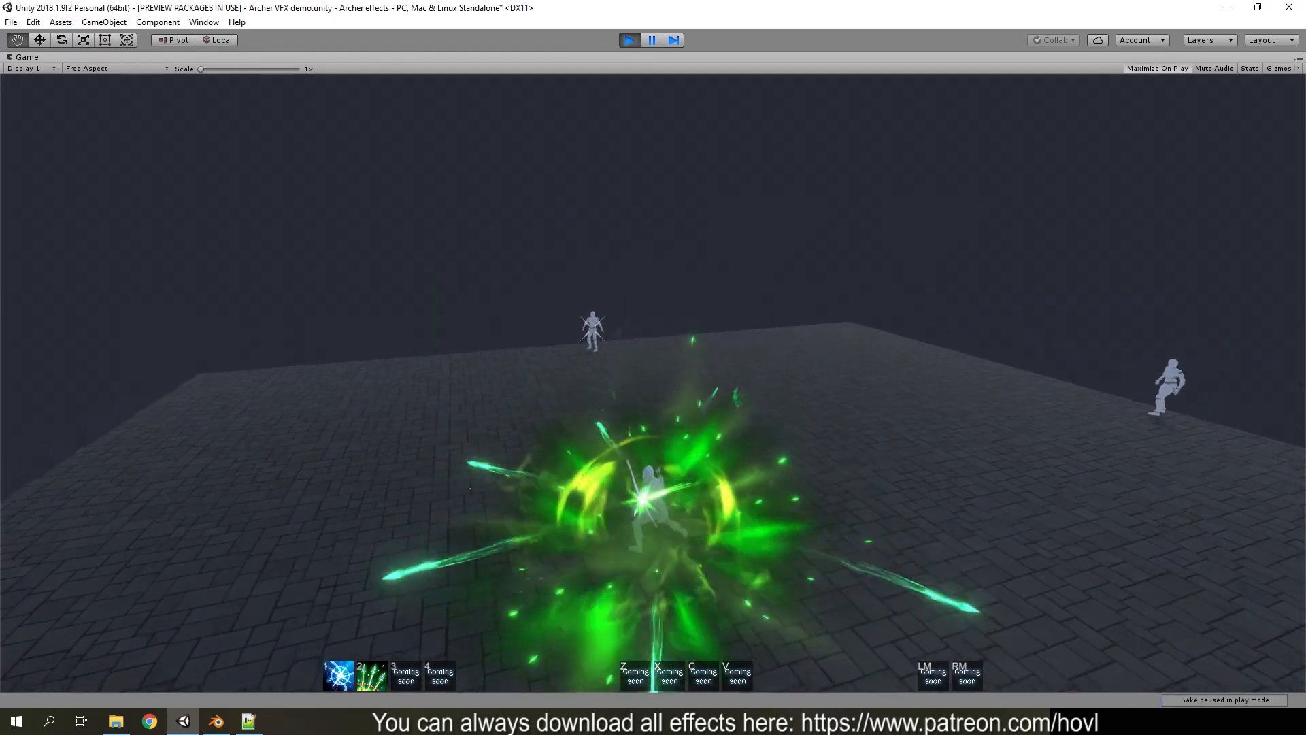
key("2")
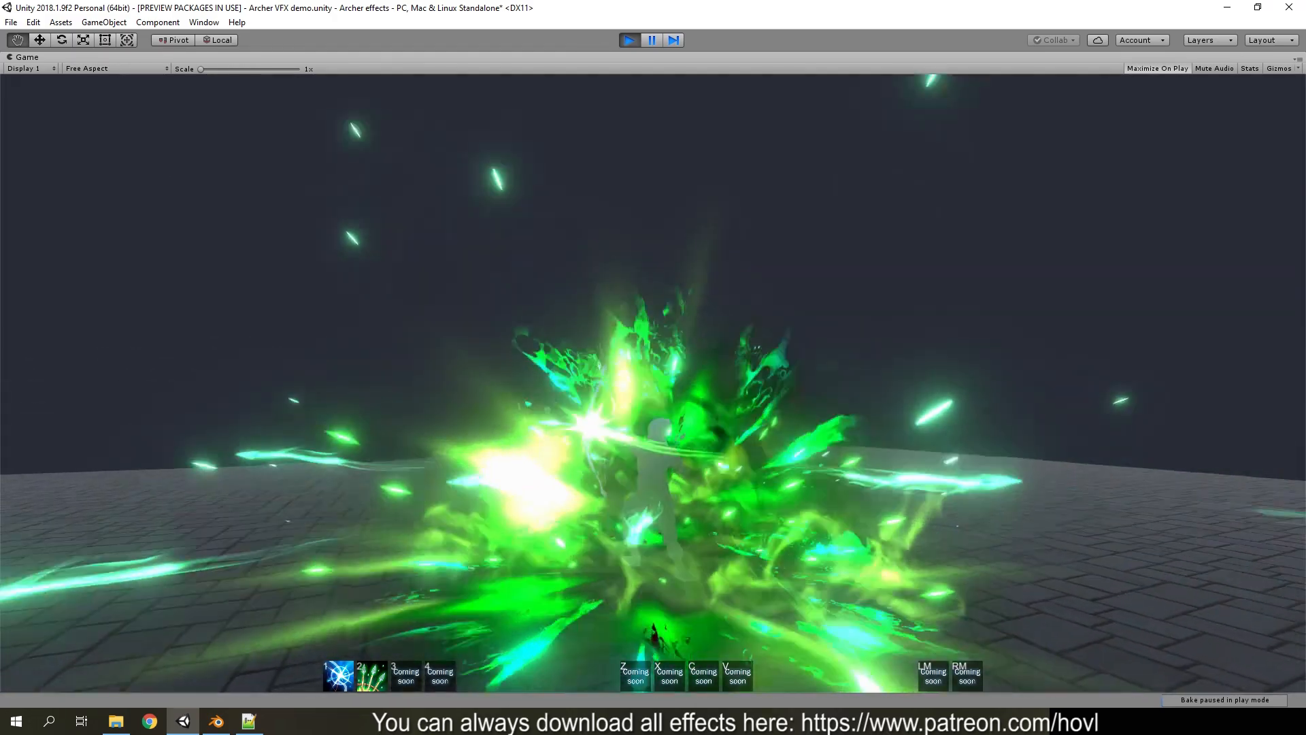
key("2")
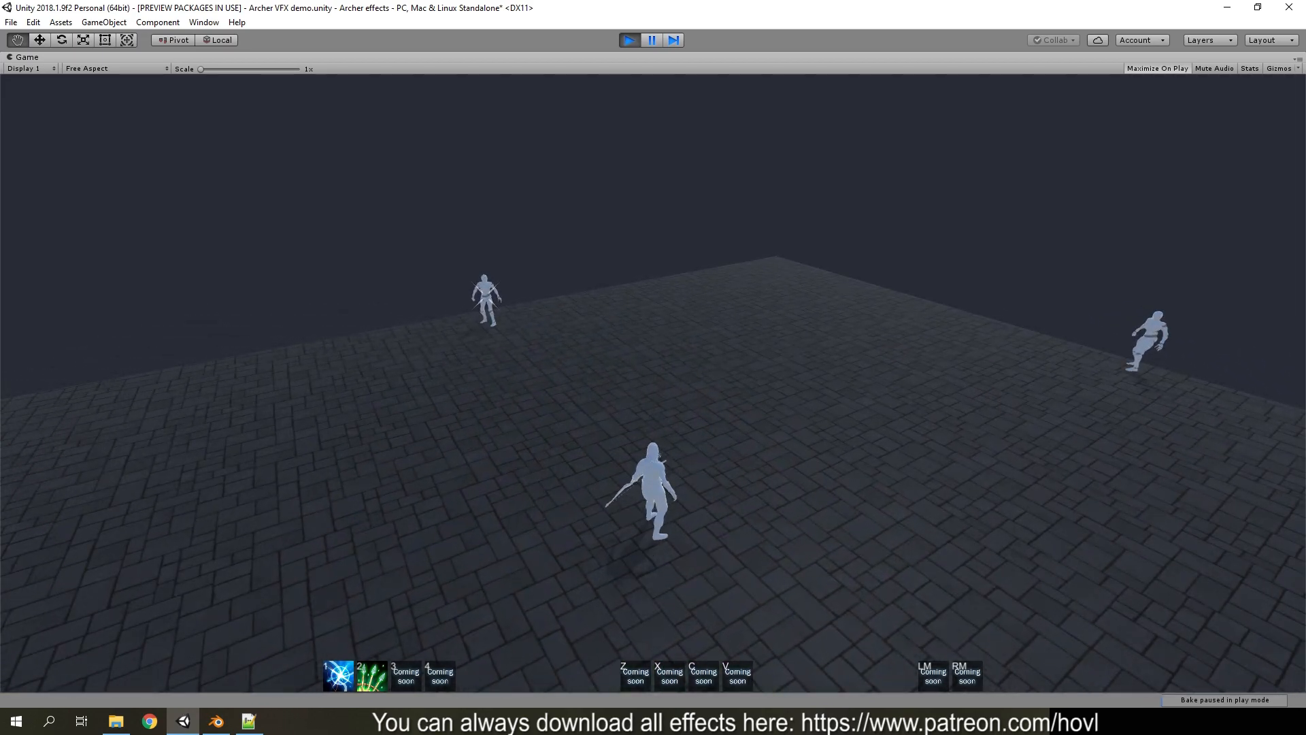
key("2")
key("2")
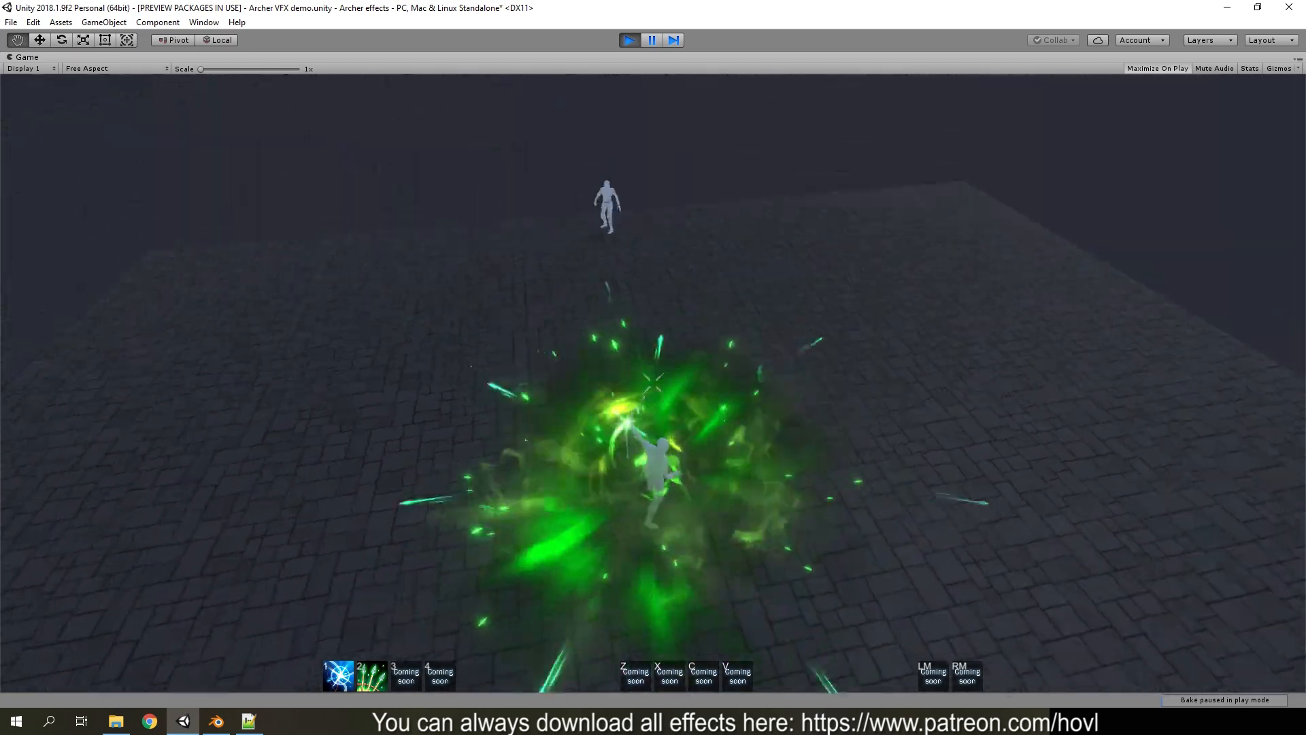
key("2")
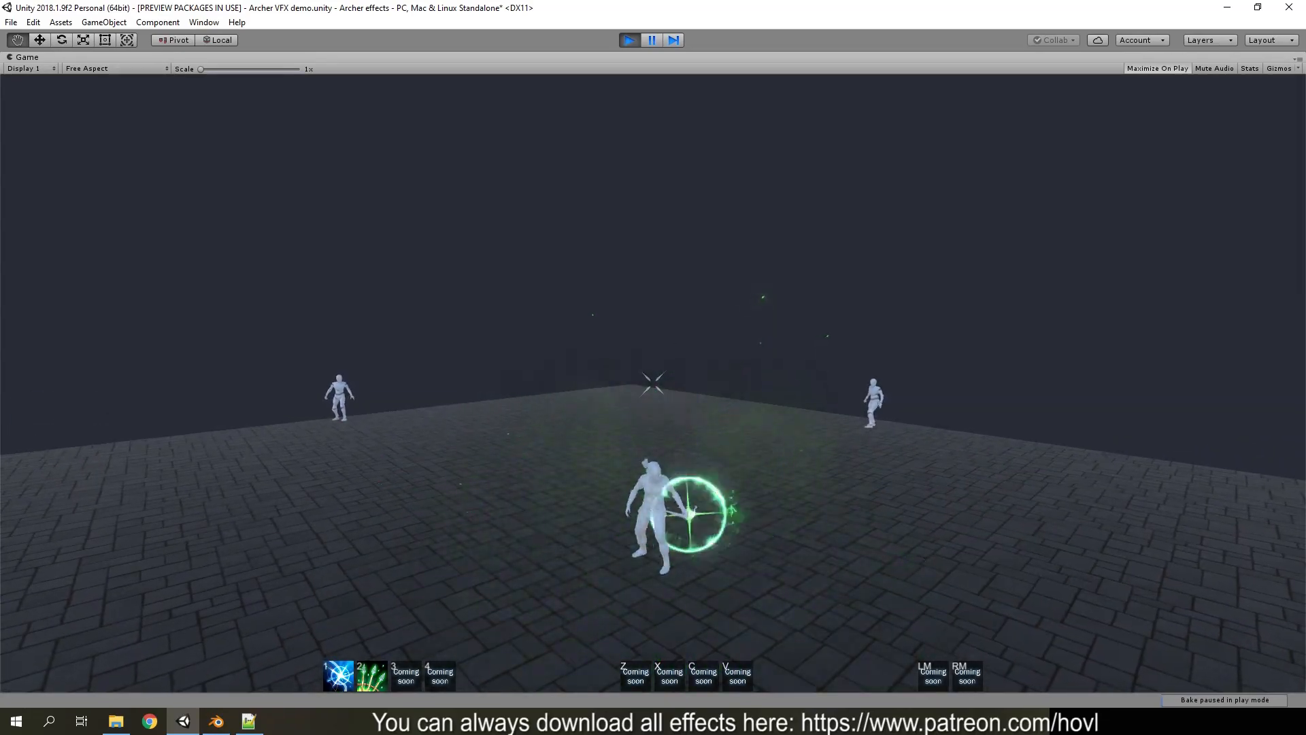
key("1")
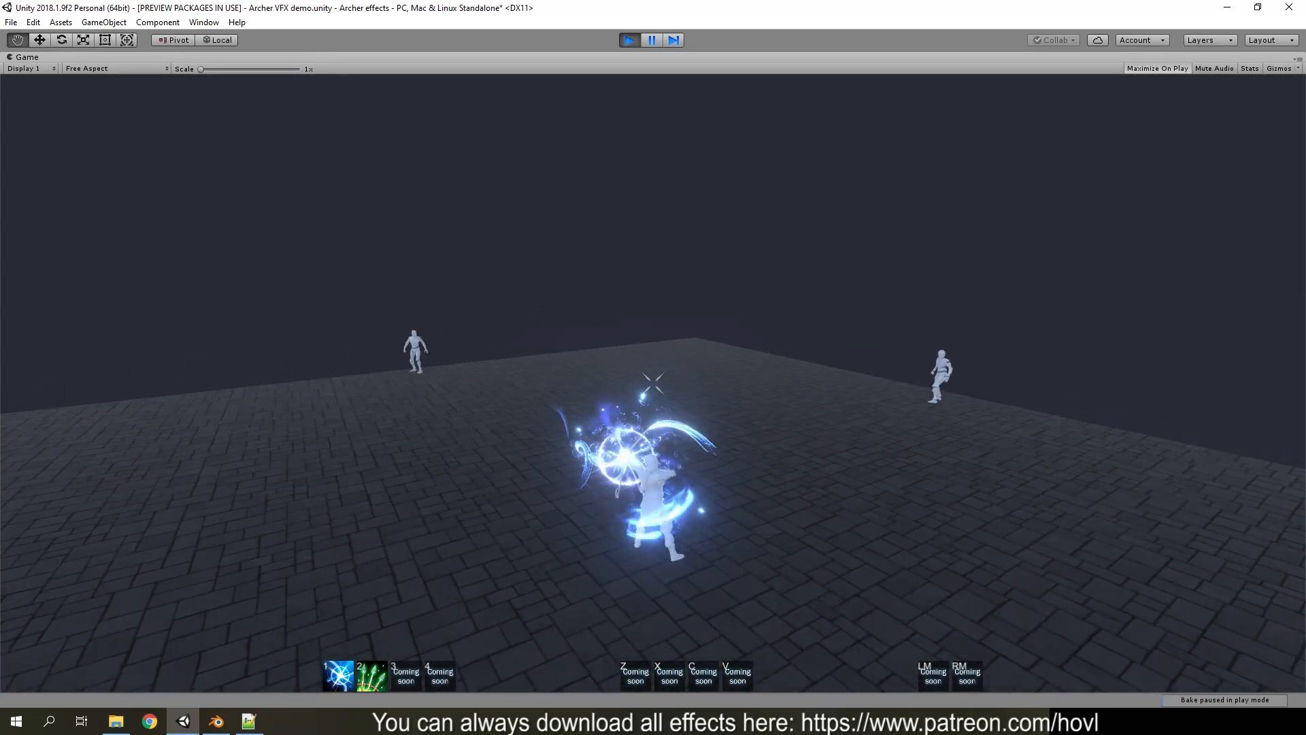
key("w")
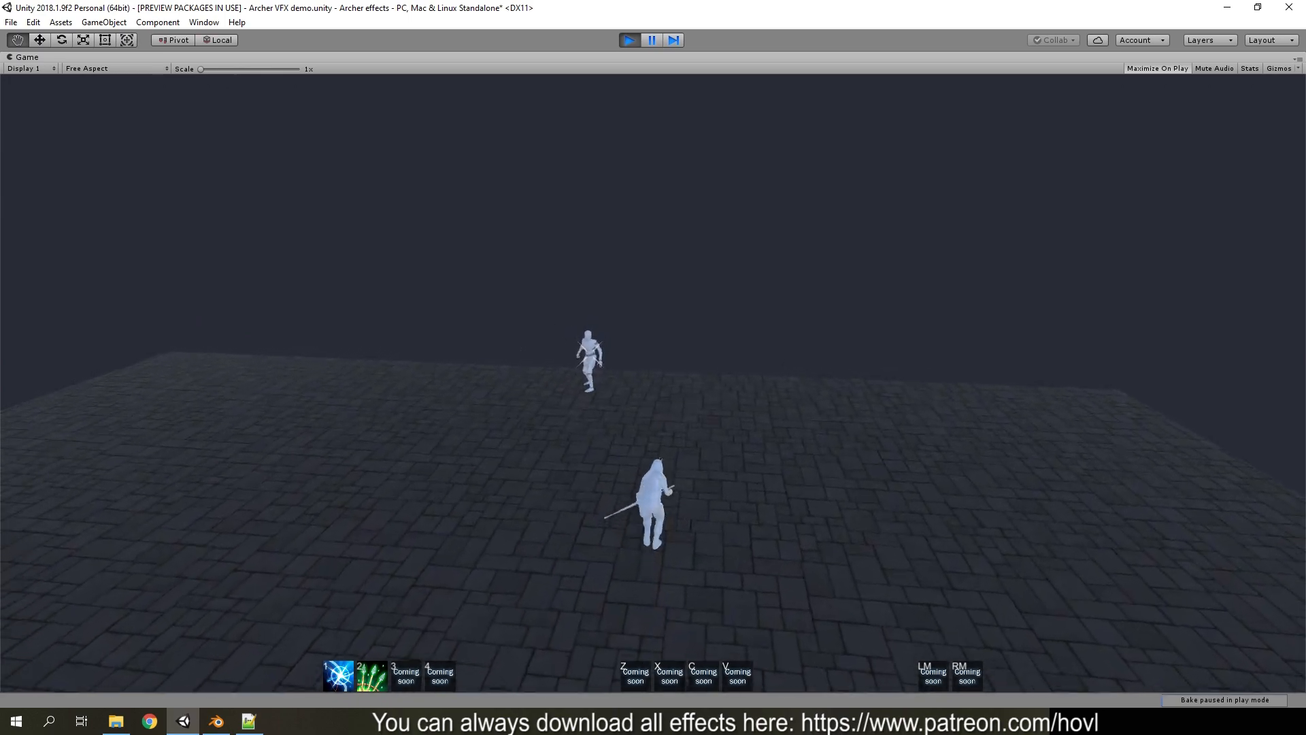